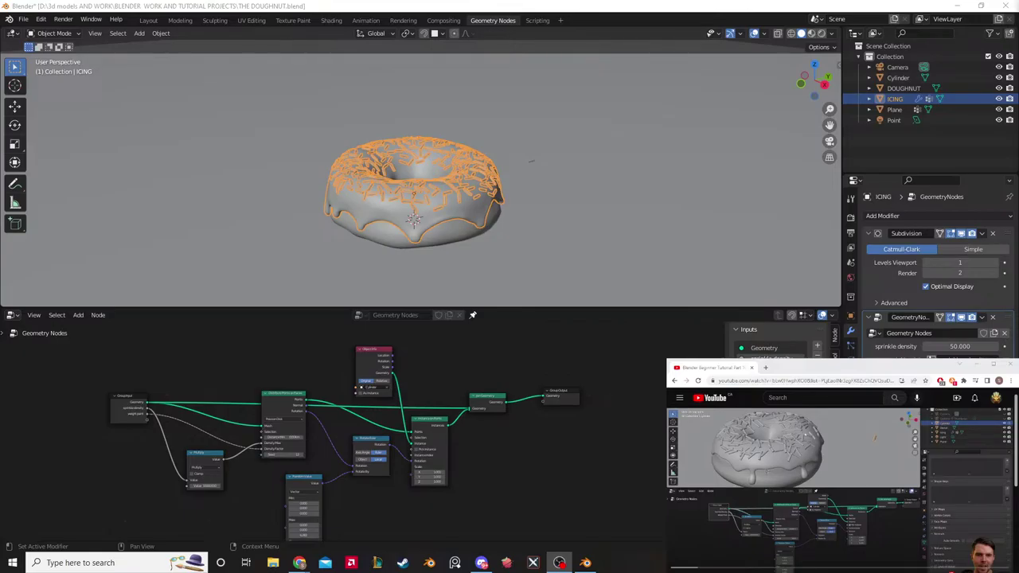
Step: Pause the tutorial video and select the Plane object
click(788, 507)
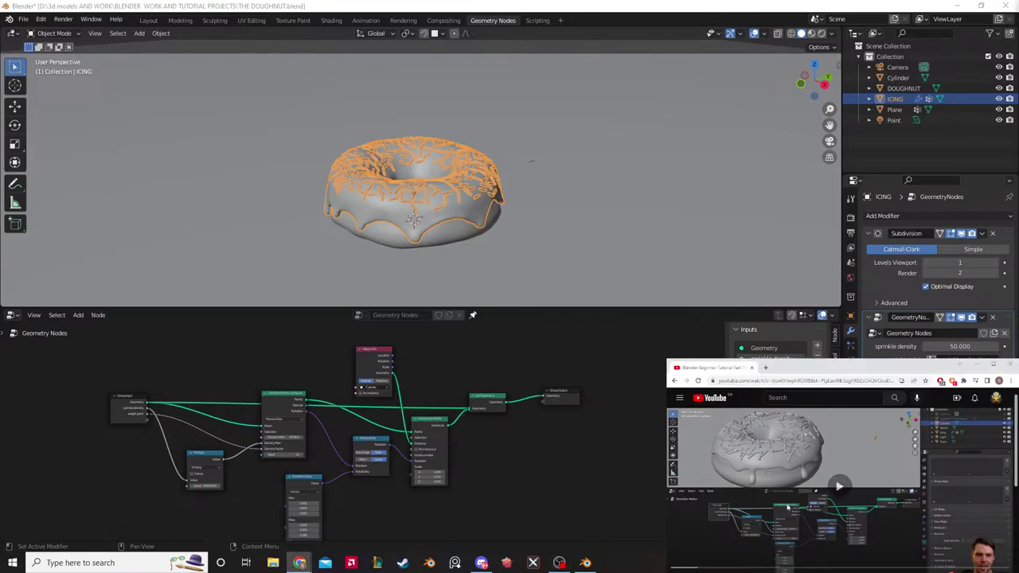
click(575, 355)
click(548, 245)
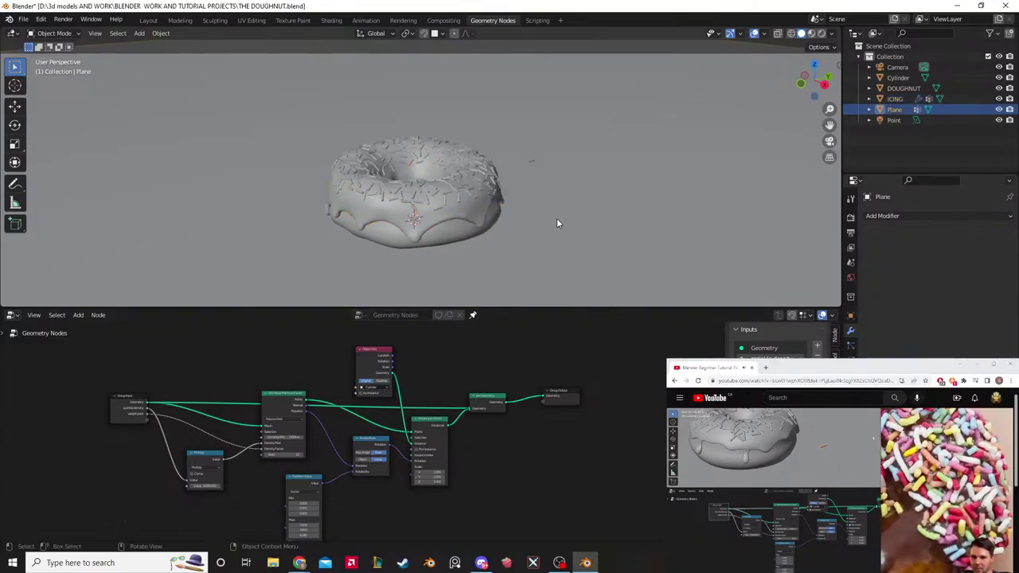
Step: Zoom in close to the donut's icing and select the single cylinder sprinkle
mouse_move(557, 223)
middle_down()
mouse_move(591, 230)
mouse_move(571, 232)
middle_up()
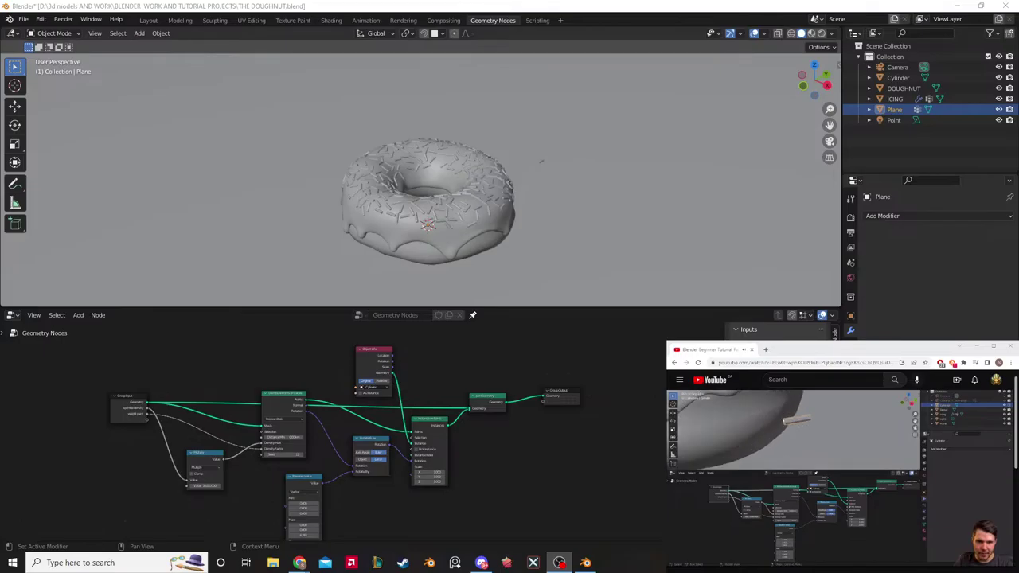
click(616, 378)
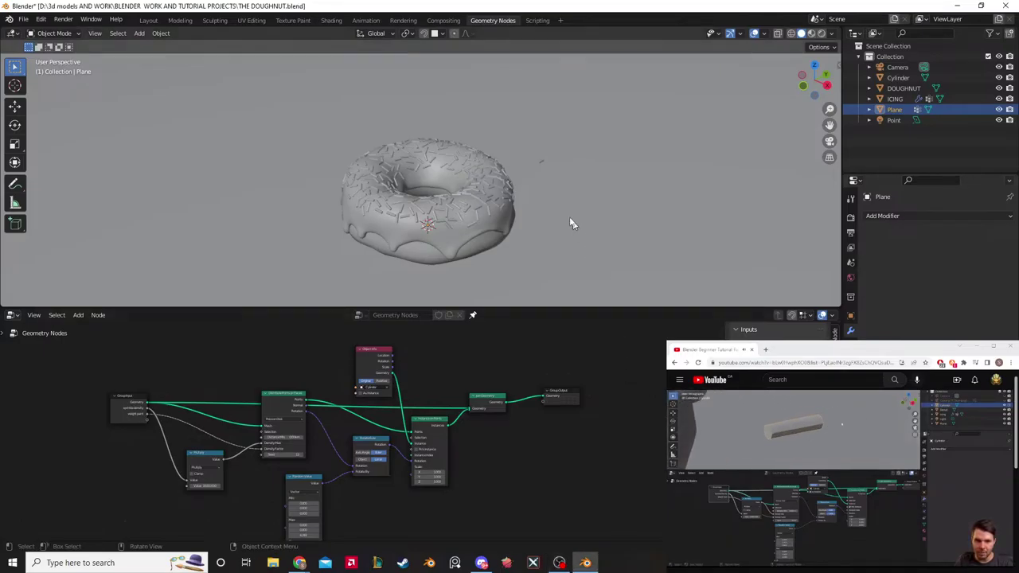
middle_drag(573, 233, 530, 216)
scroll(534, 218, up, 6)
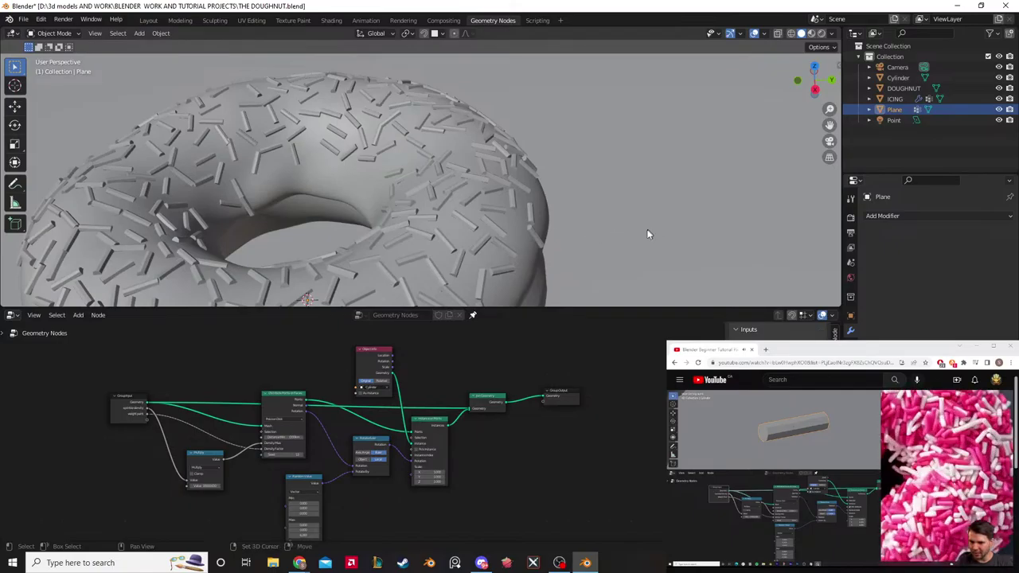
middle_drag(641, 235, 405, 159)
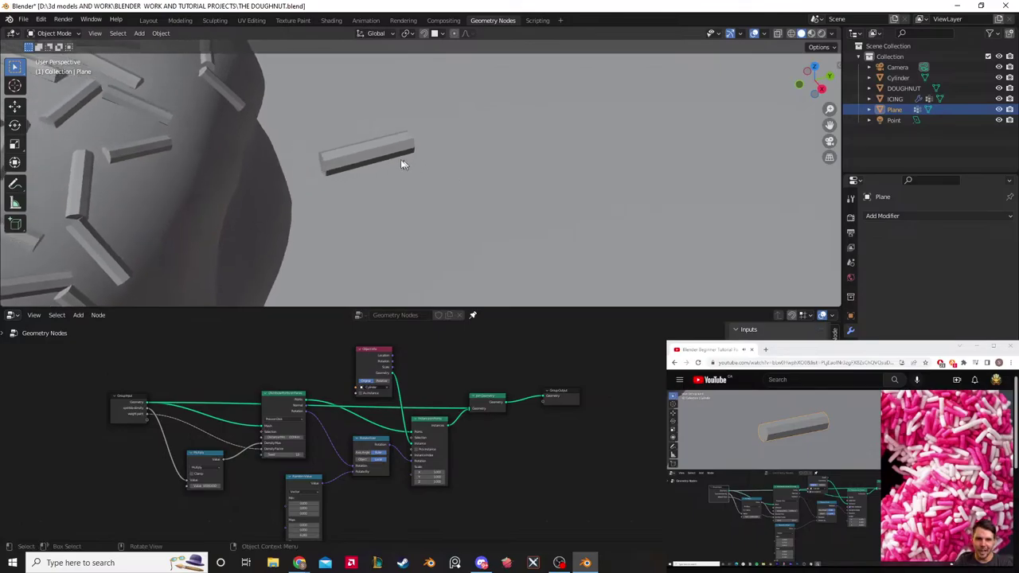
click(405, 159)
Step: Give the cylinder sprinkle a Subdivision modifier at level 1 for both viewport and render
middle_drag(441, 202, 451, 207)
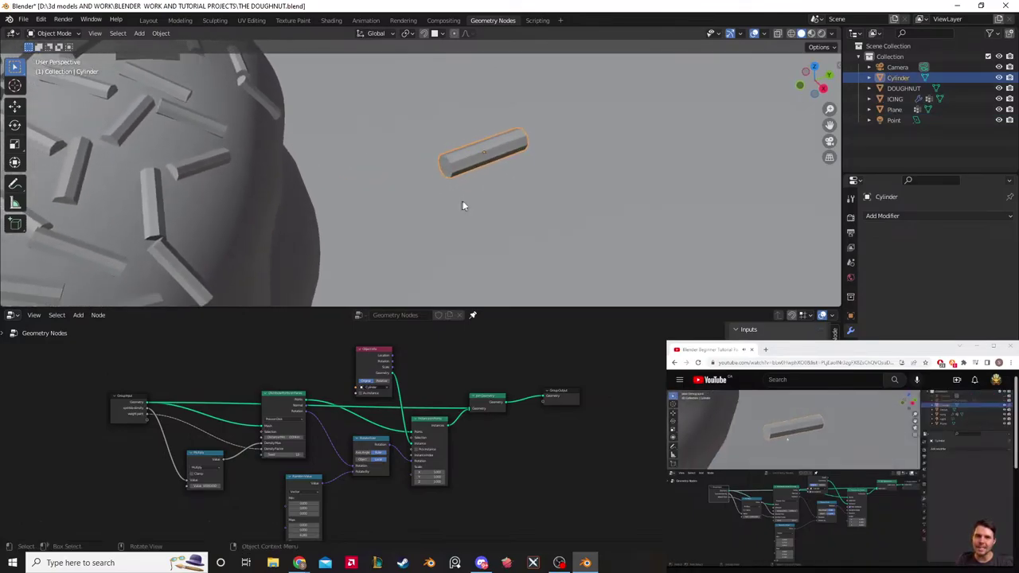
middle_drag(527, 218, 516, 227)
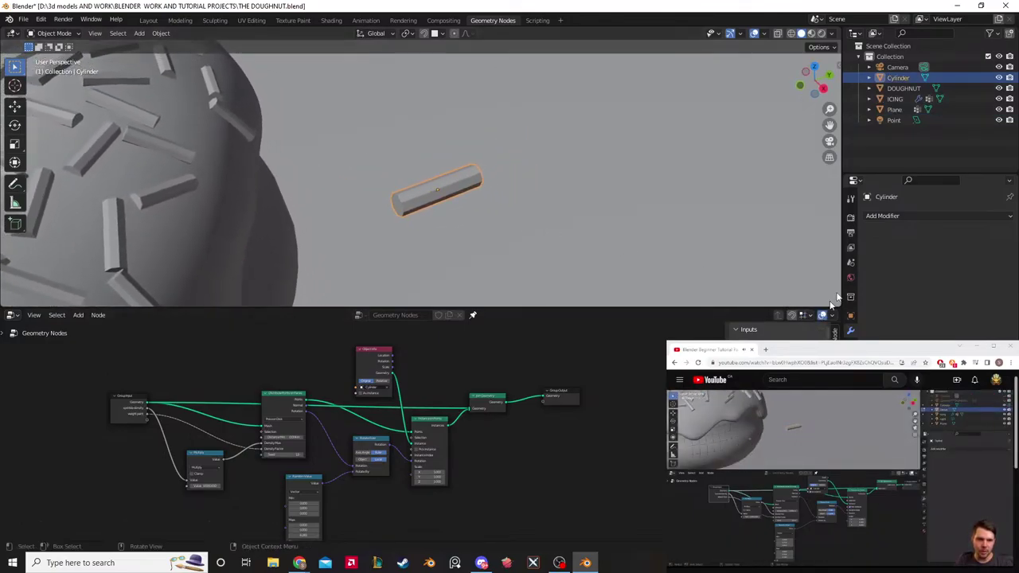
click(901, 217)
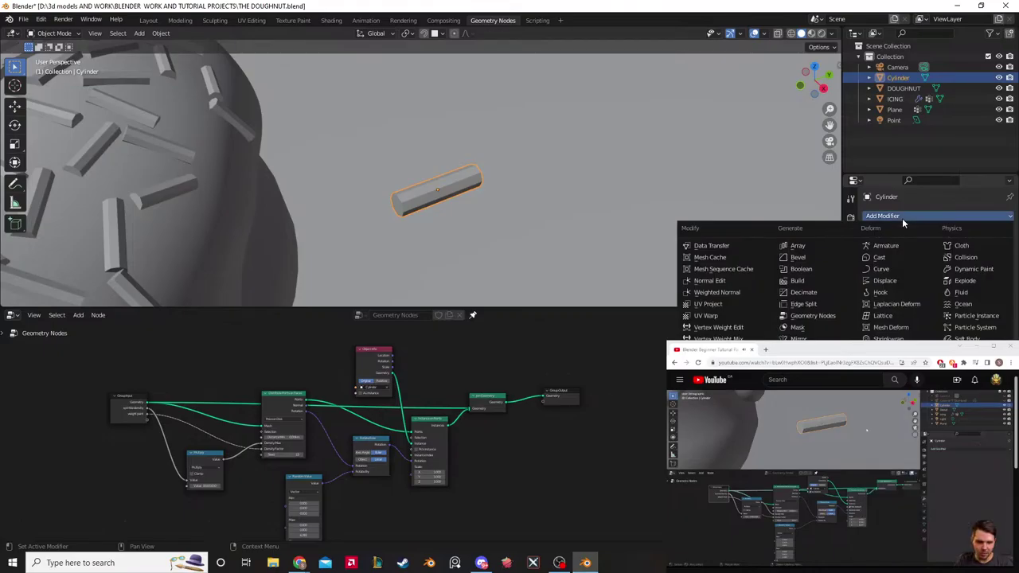
click(901, 218)
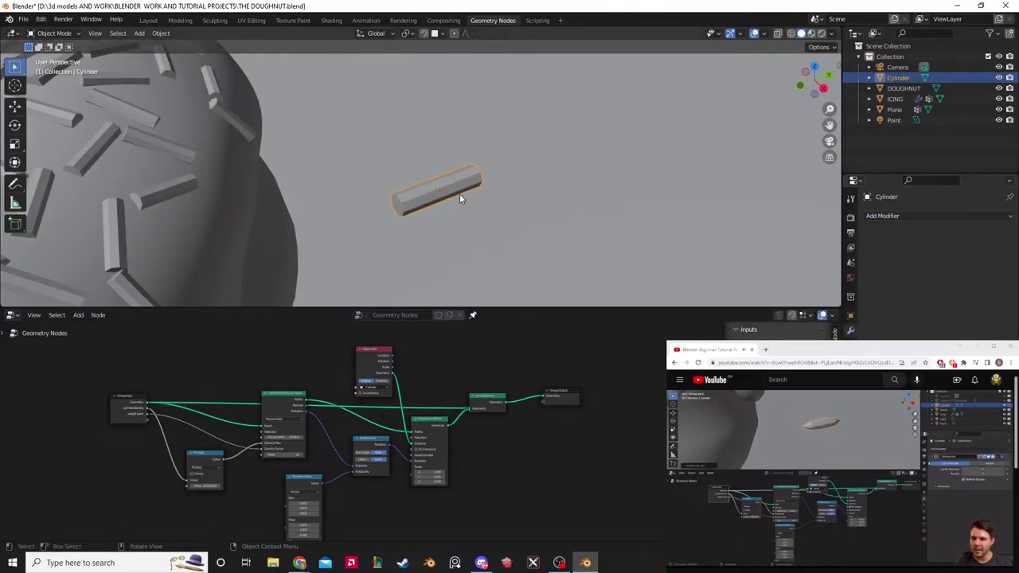
key(ctrl+1)
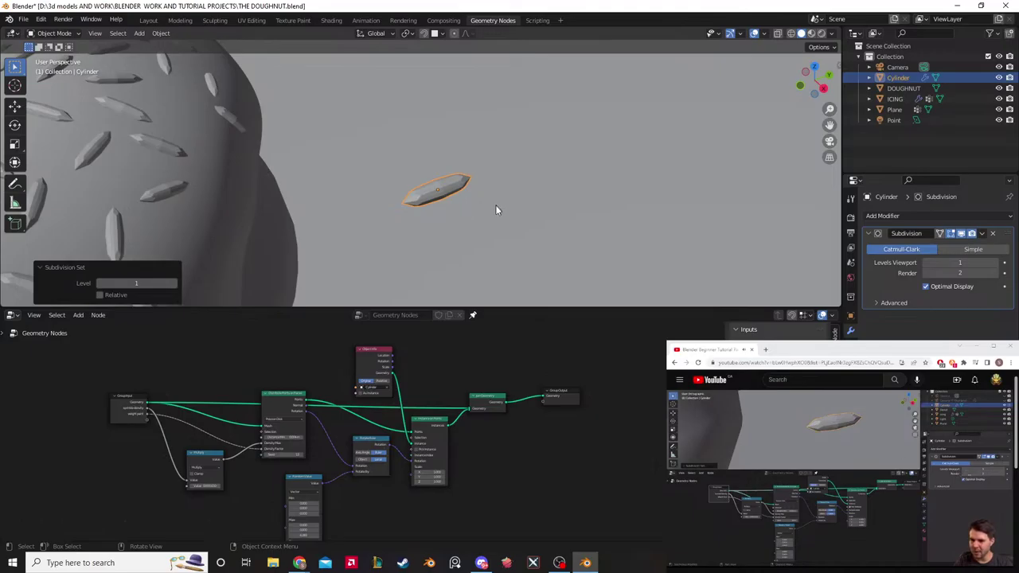
click(926, 272)
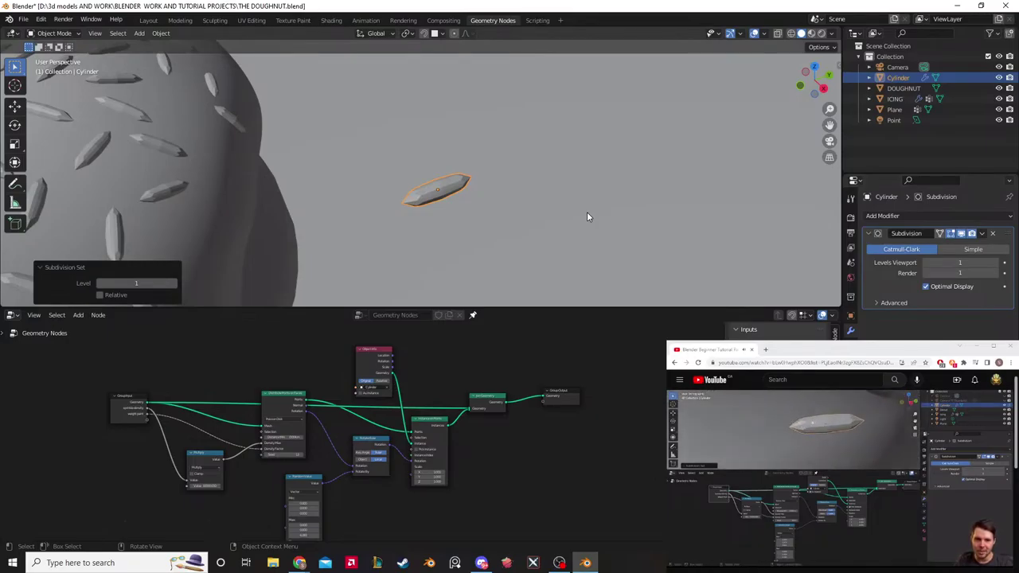
mouse_move(587, 212)
middle_down()
mouse_move(564, 209)
mouse_move(586, 212)
middle_up()
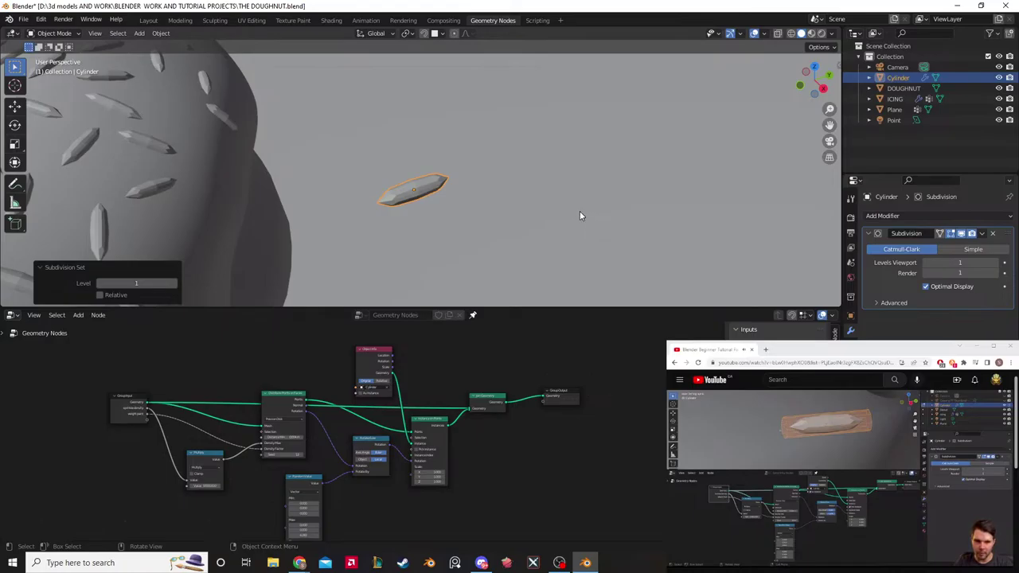
scroll(484, 200, down, 3)
scroll(482, 202, down, 2)
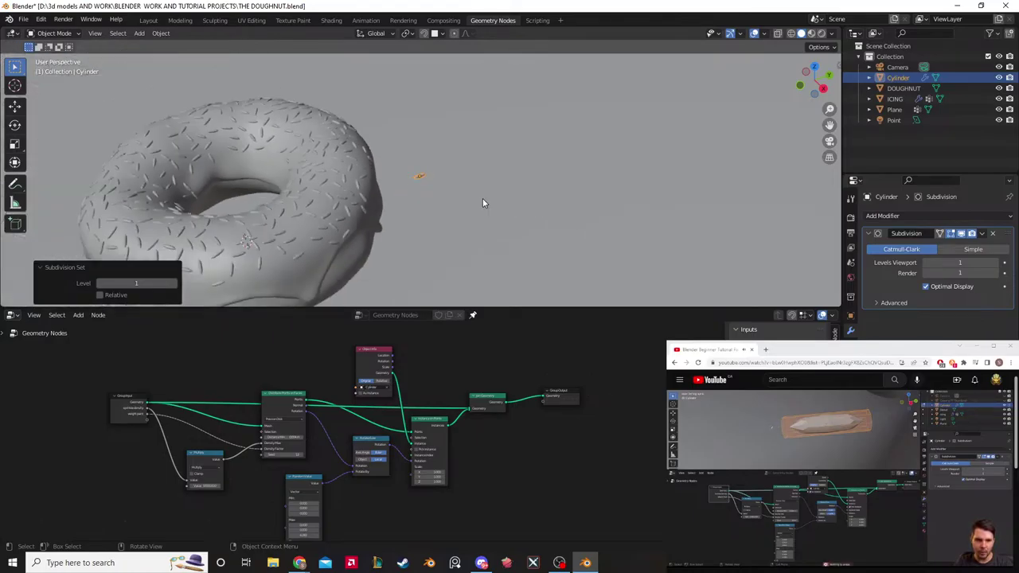
Step: Inspect the pointed sprinkles around the doughnut, then switch the cylinder into Edit Mode
scroll(482, 202, up, 5)
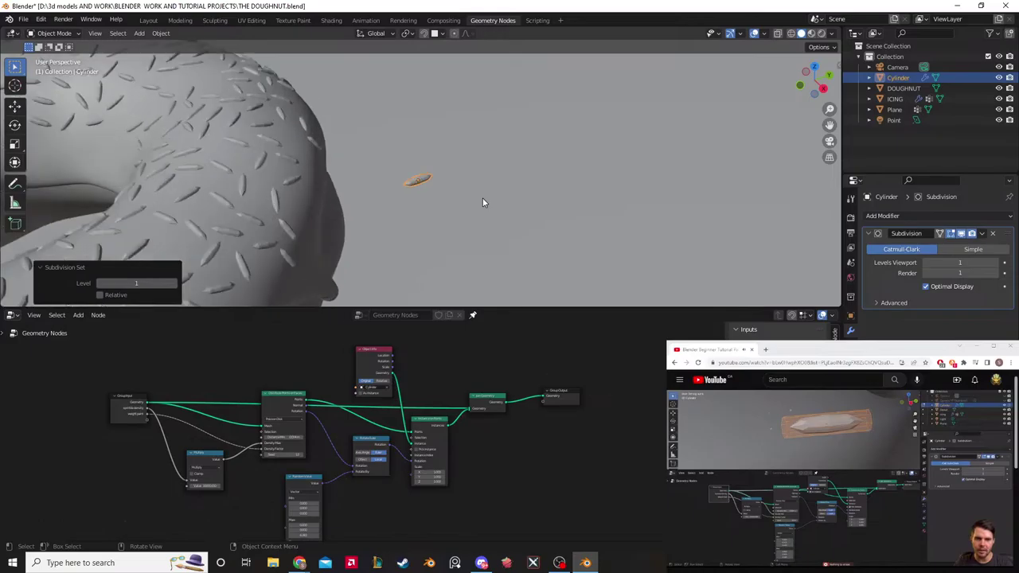
scroll(482, 201, up, 4)
middle_drag(482, 201, 525, 210)
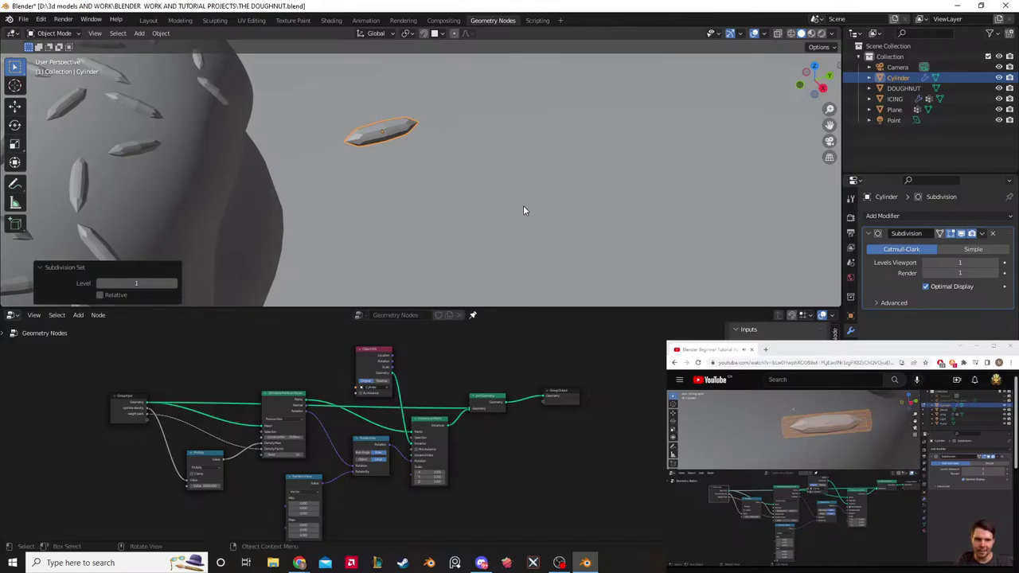
middle_drag(481, 202, 537, 220)
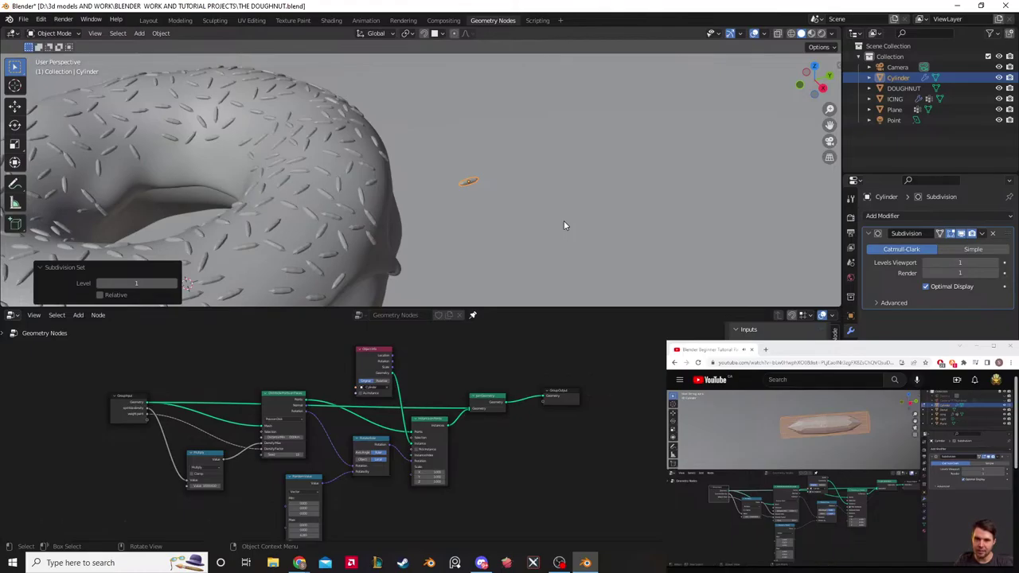
scroll(557, 216, up, 6)
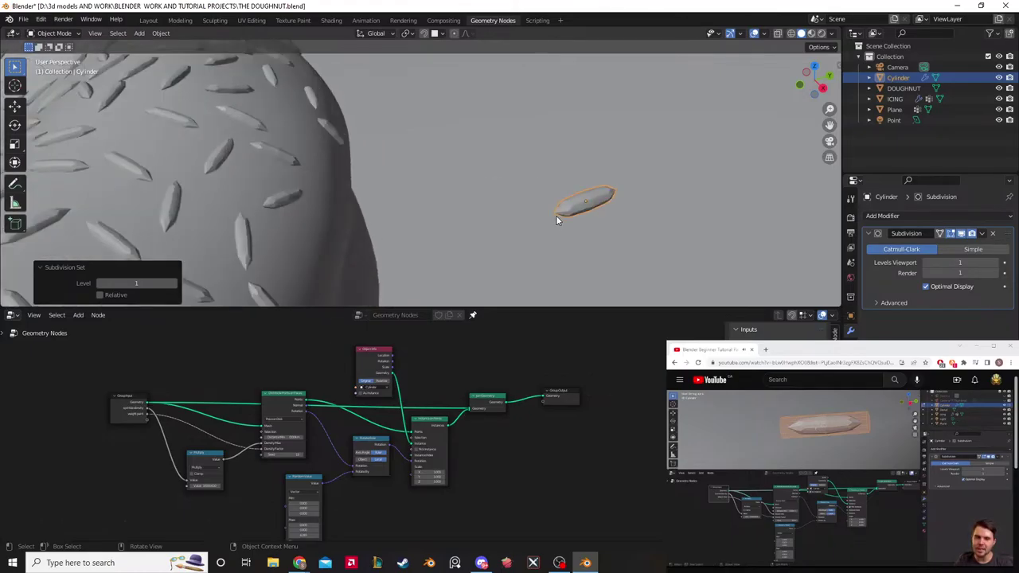
middle_drag(556, 214, 631, 225)
scroll(455, 188, up, 4)
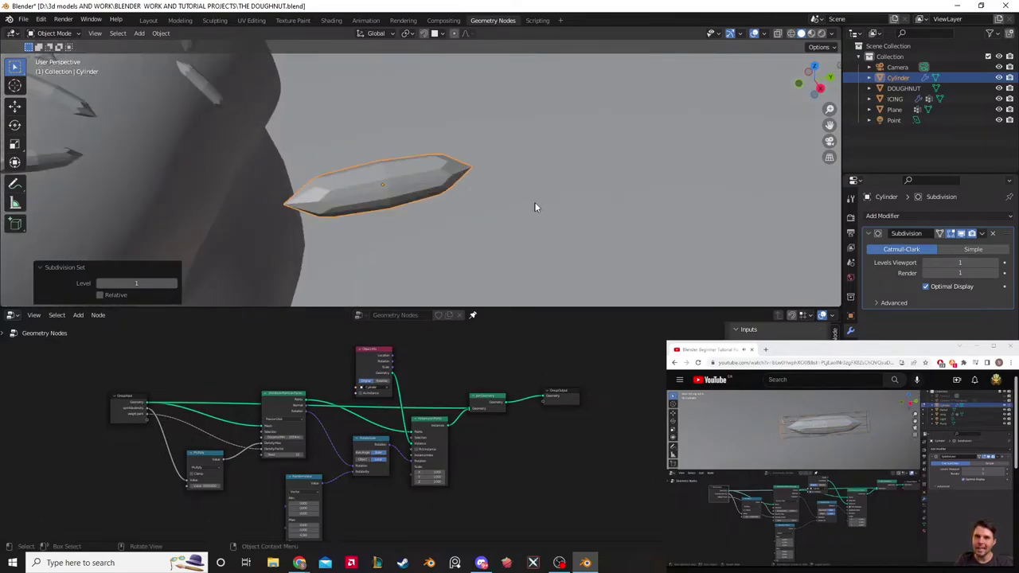
ctrl+scroll(539, 208, down, 2)
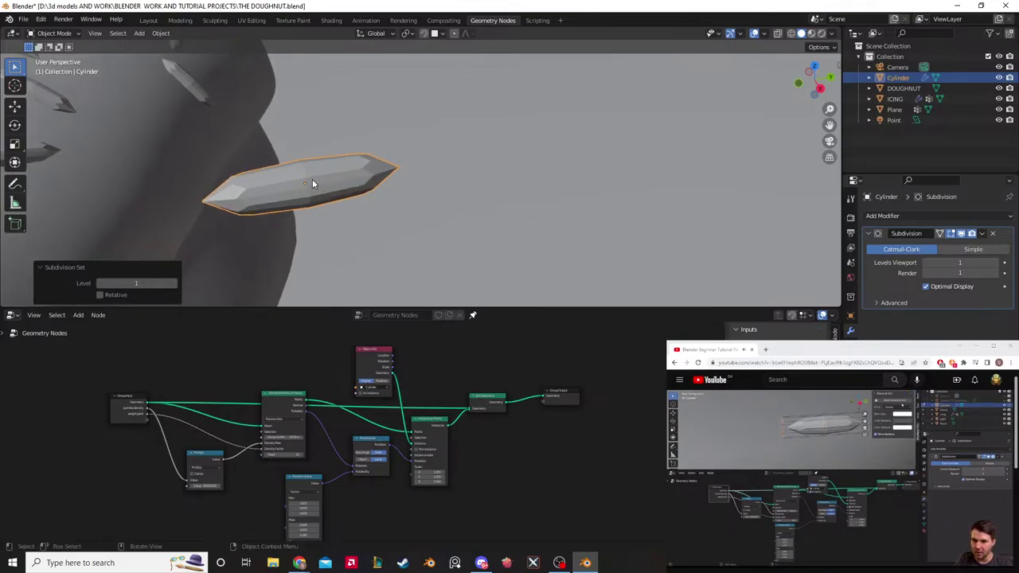
key(Tab)
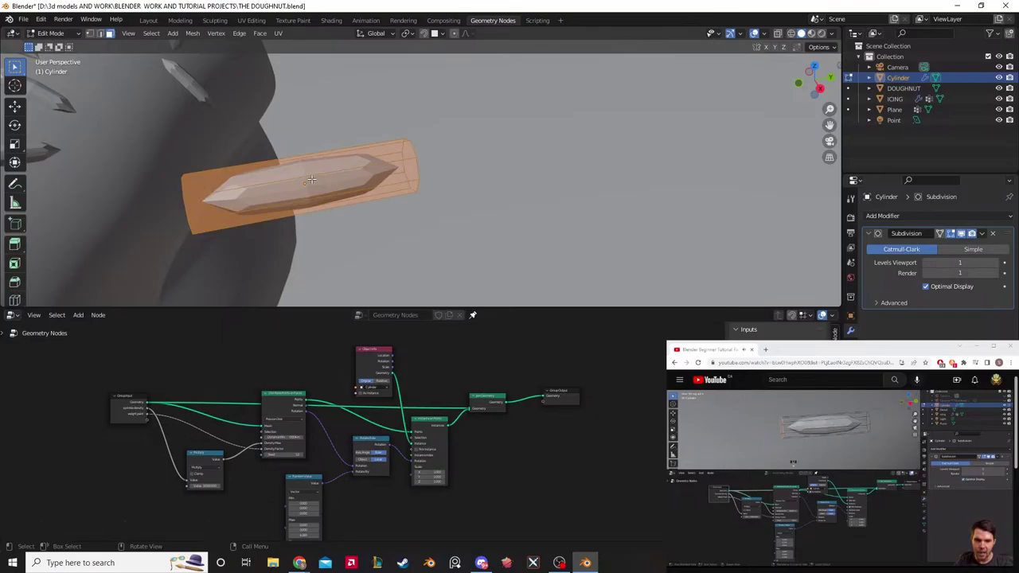
Step: Loop-cut the cylinder near each end to round it, then return to Object Mode
key(ctrl+r)
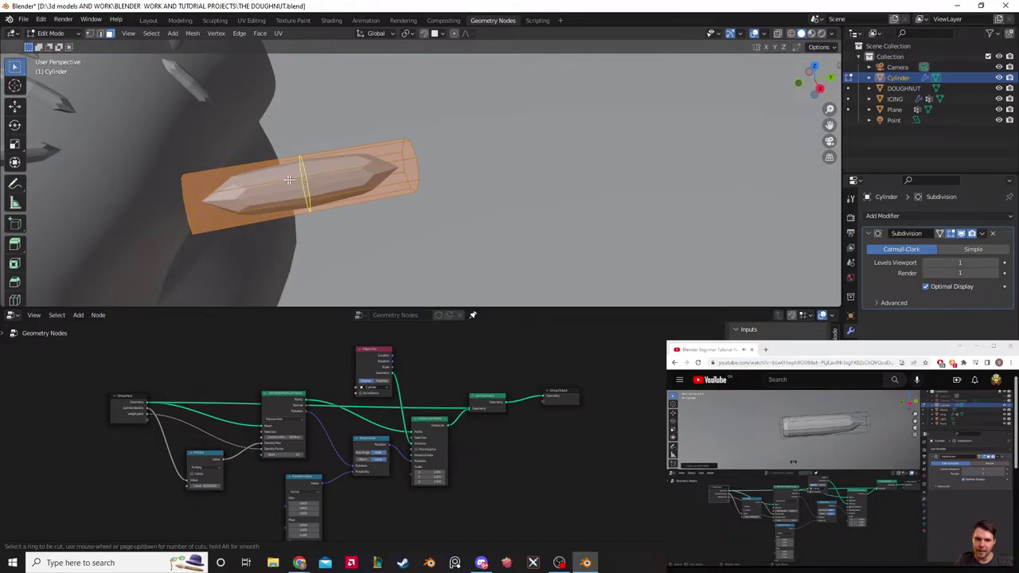
click(281, 180)
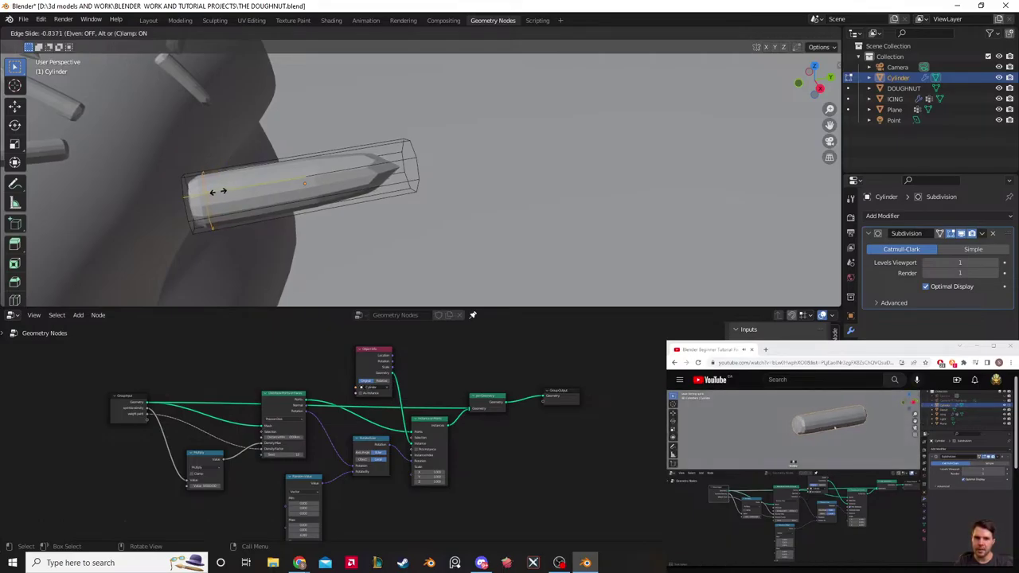
click(210, 191)
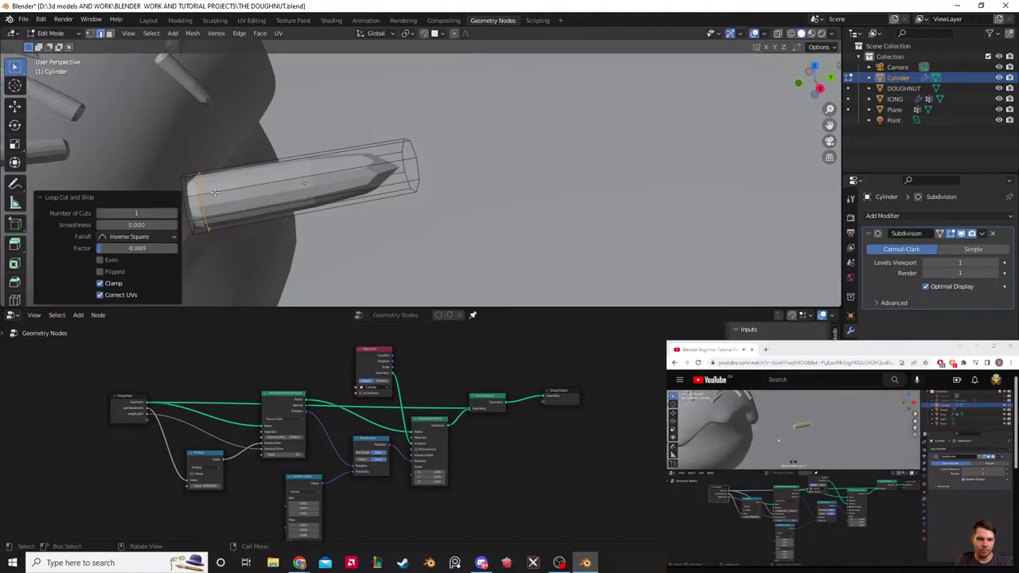
key(ctrl+r)
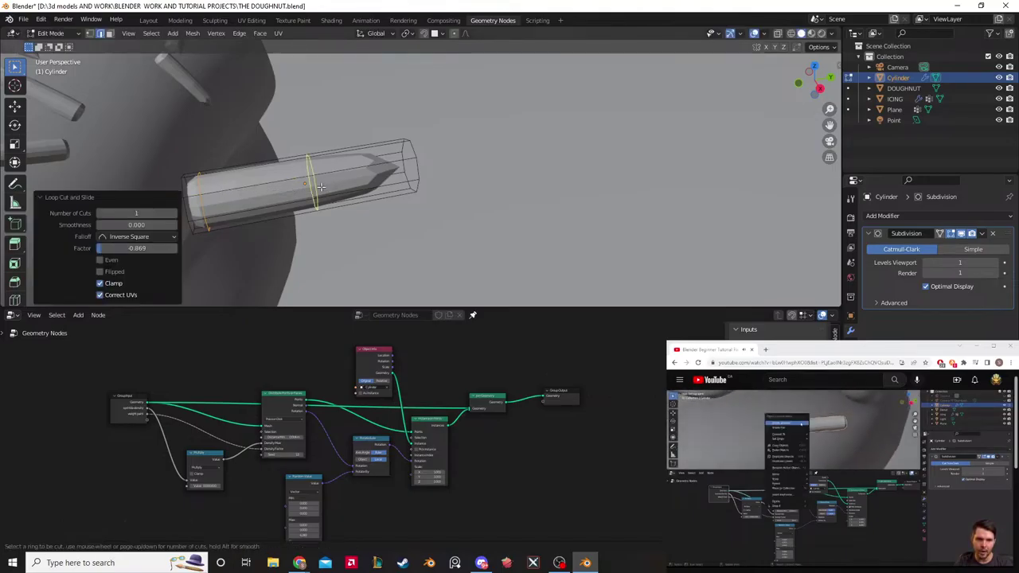
click(320, 186)
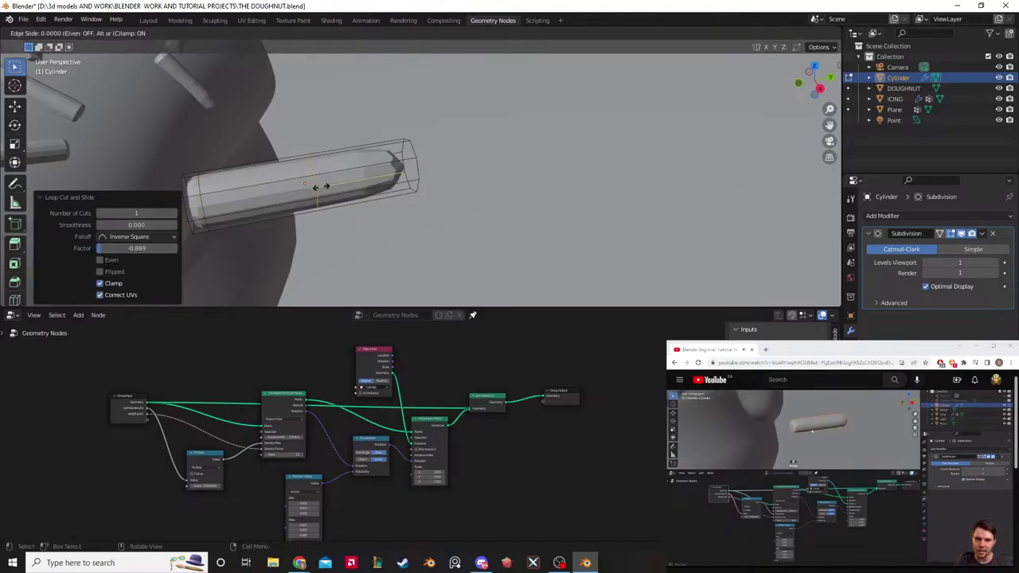
click(409, 178)
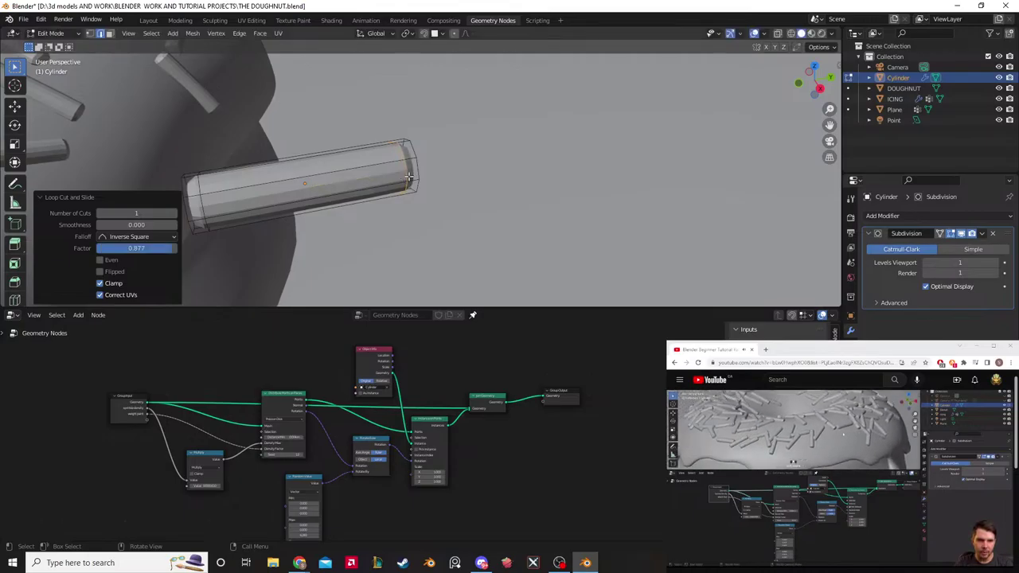
click(457, 149)
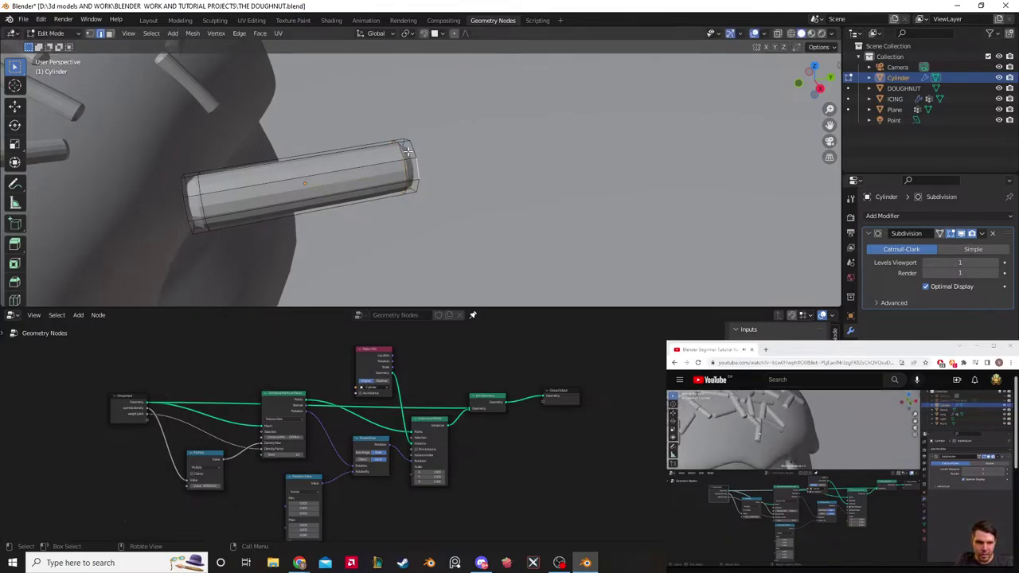
key(Tab)
Step: Apply Shade Smooth to the sprinkle cylinder and view it against the doughnut
click(355, 174)
right_click(356, 174)
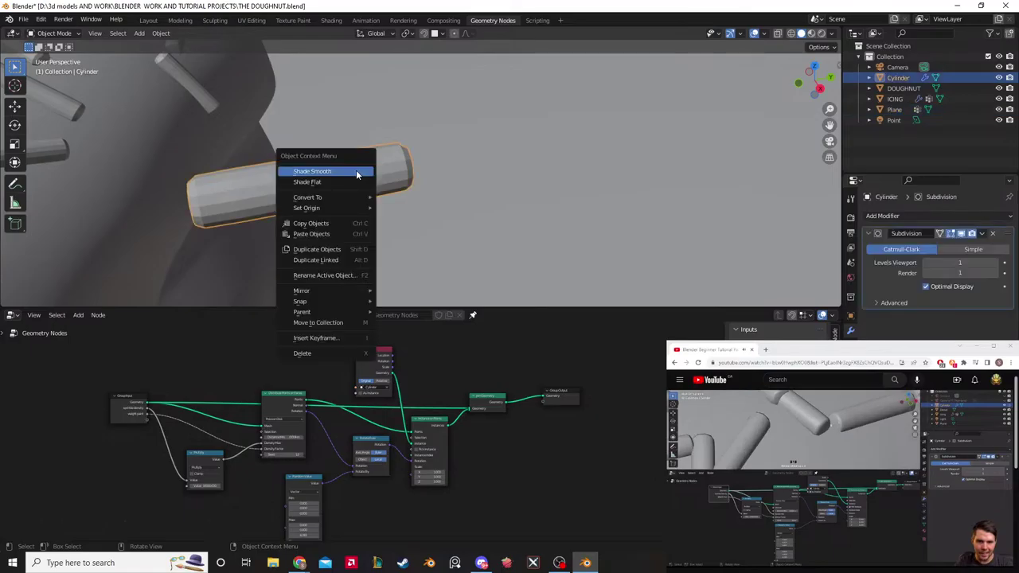
click(356, 174)
scroll(355, 174, down, 5)
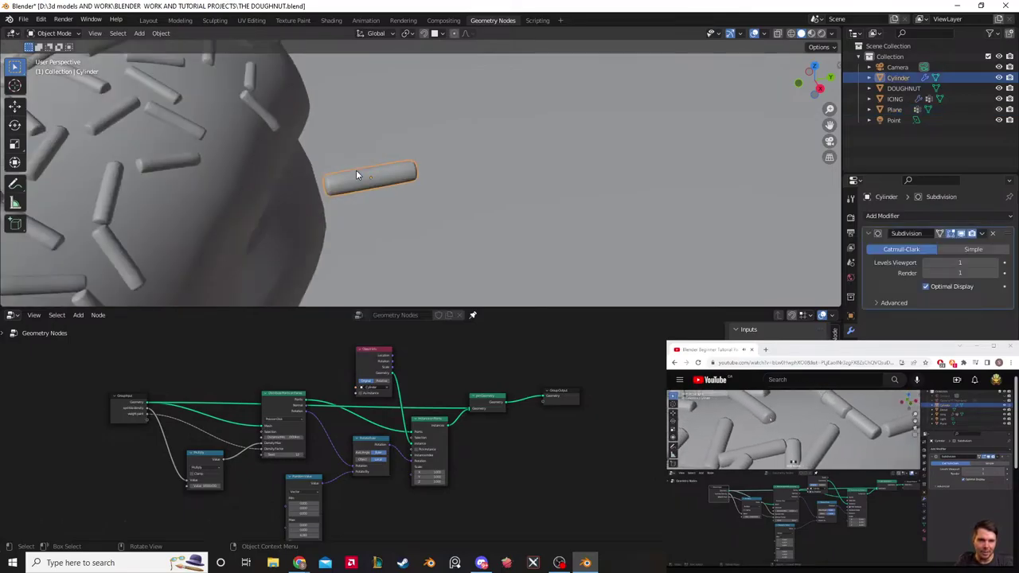
scroll(366, 170, down, 7)
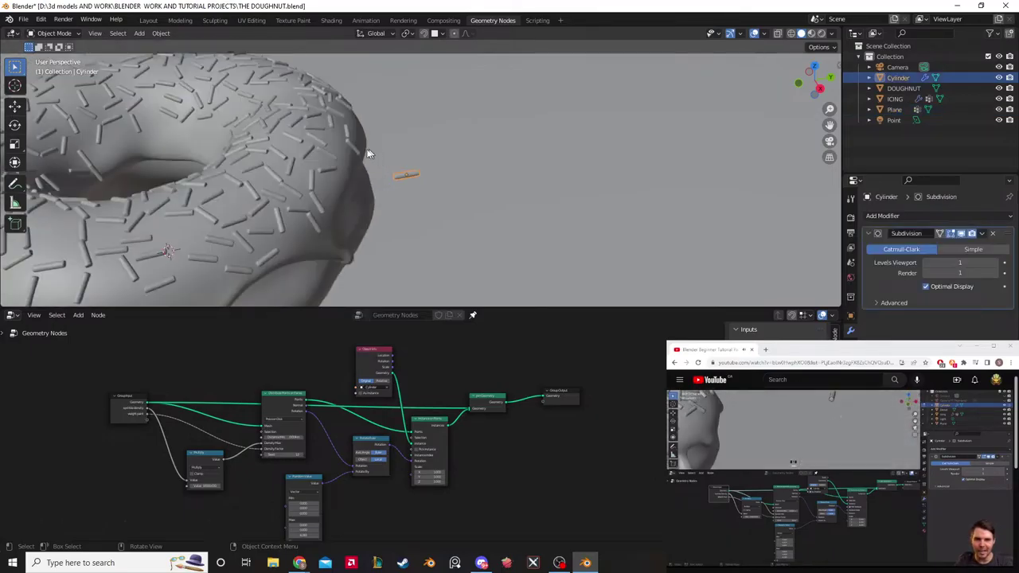
middle_drag(368, 154, 485, 161)
middle_drag(562, 167, 458, 201)
Step: Zoom in on the small sprinkle and duplicate it with Shift+D
scroll(458, 210, up, 4)
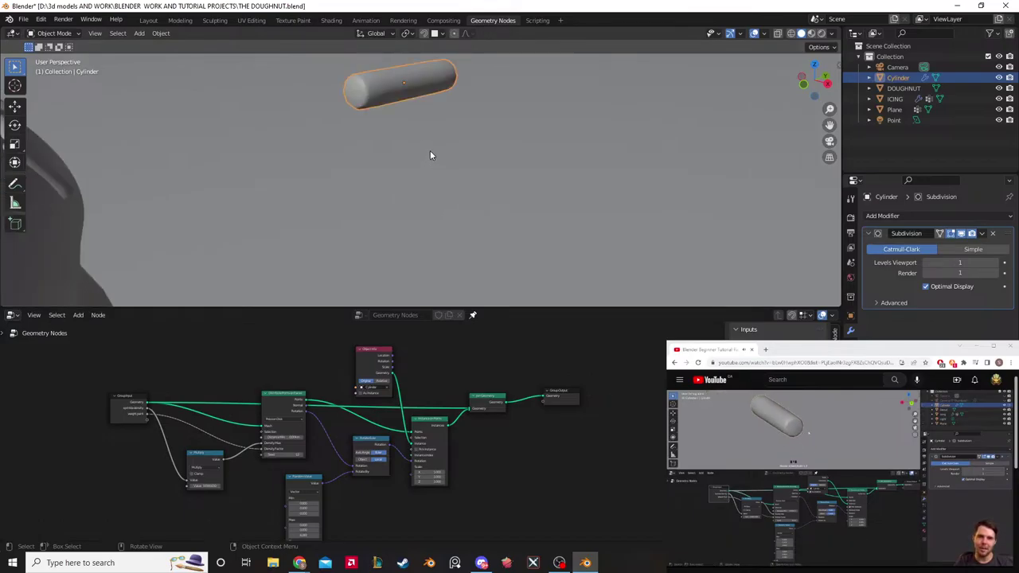
middle_drag(389, 143, 503, 137)
scroll(503, 137, down, 3)
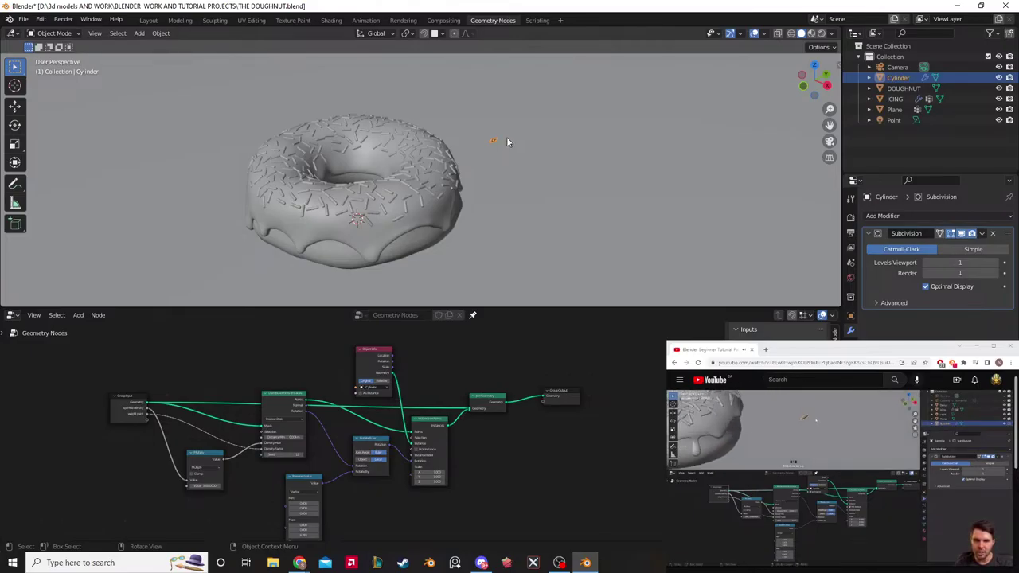
scroll(524, 154, up, 1)
scroll(580, 164, up, 4)
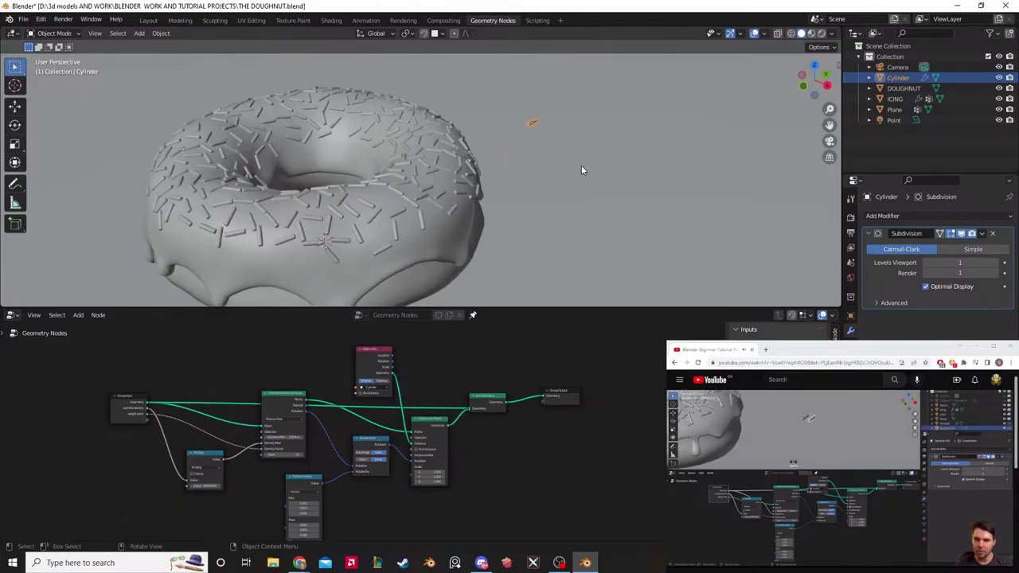
shift+middle_drag(607, 143, 481, 200)
scroll(548, 201, up, 3)
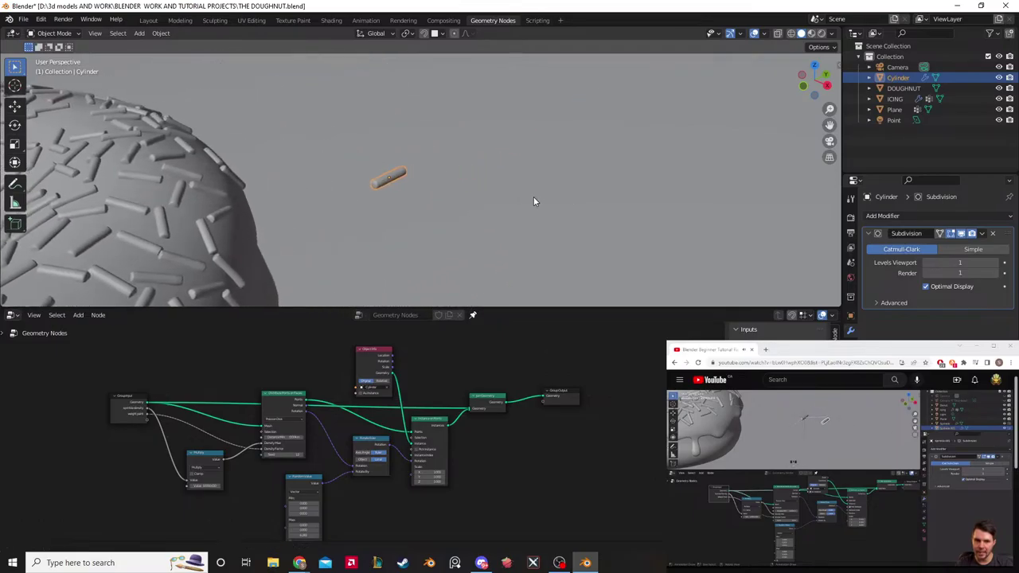
key(shift+d)
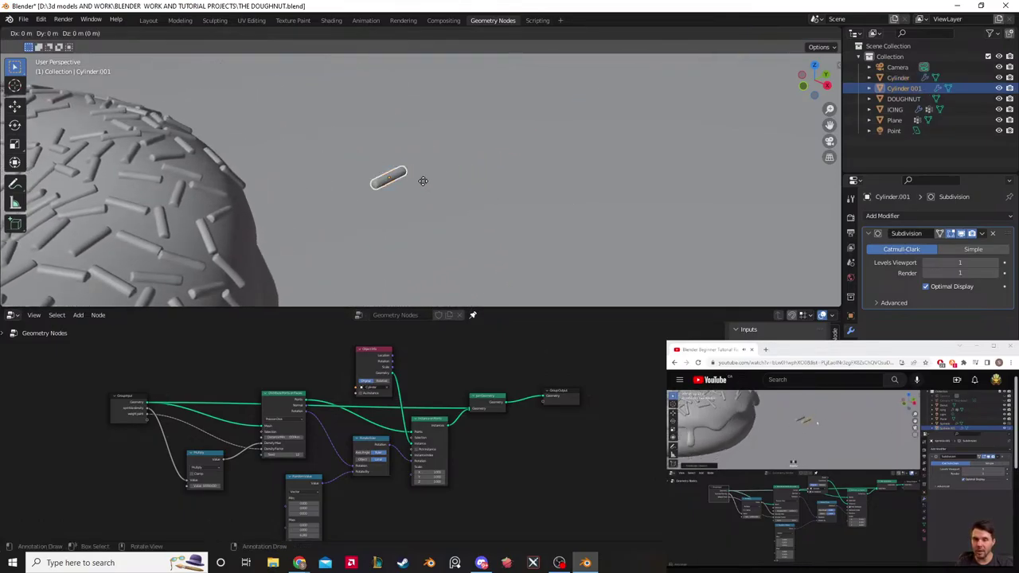
Step: Slide the duplicate sprinkle 0.006011 m along X, beside the original
key(x)
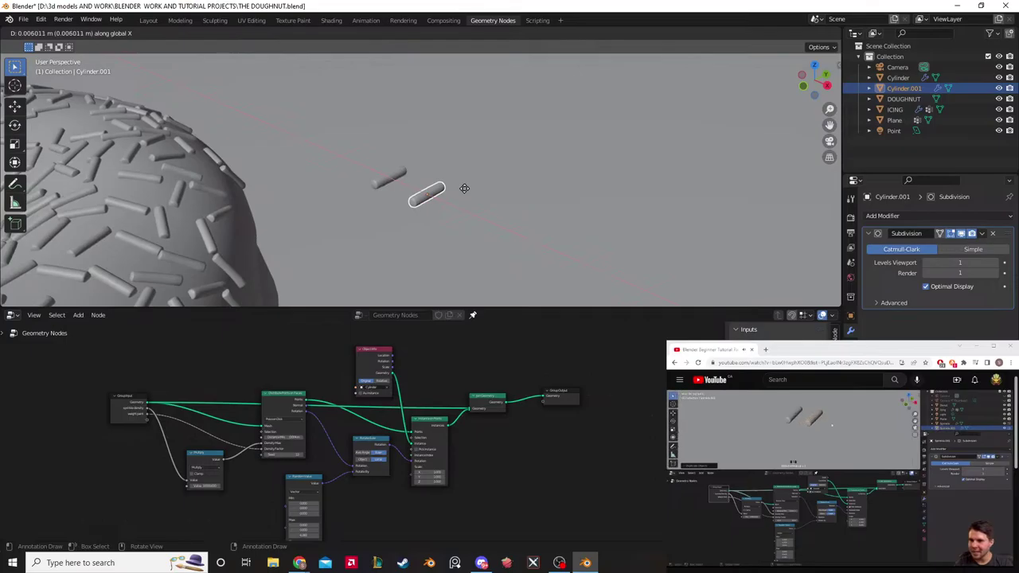
click(464, 188)
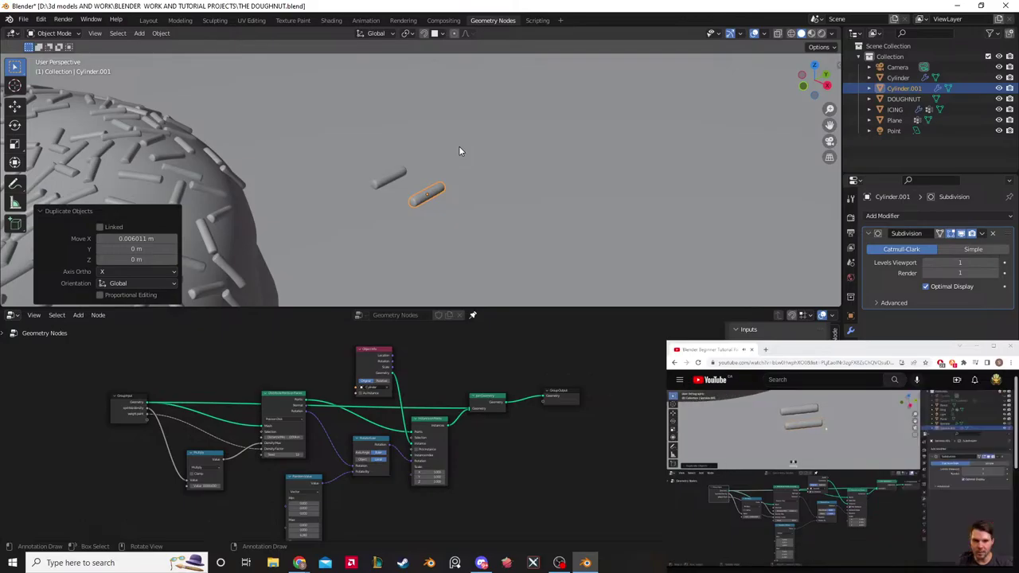
middle_drag(507, 155, 503, 180)
scroll(503, 180, up, 2)
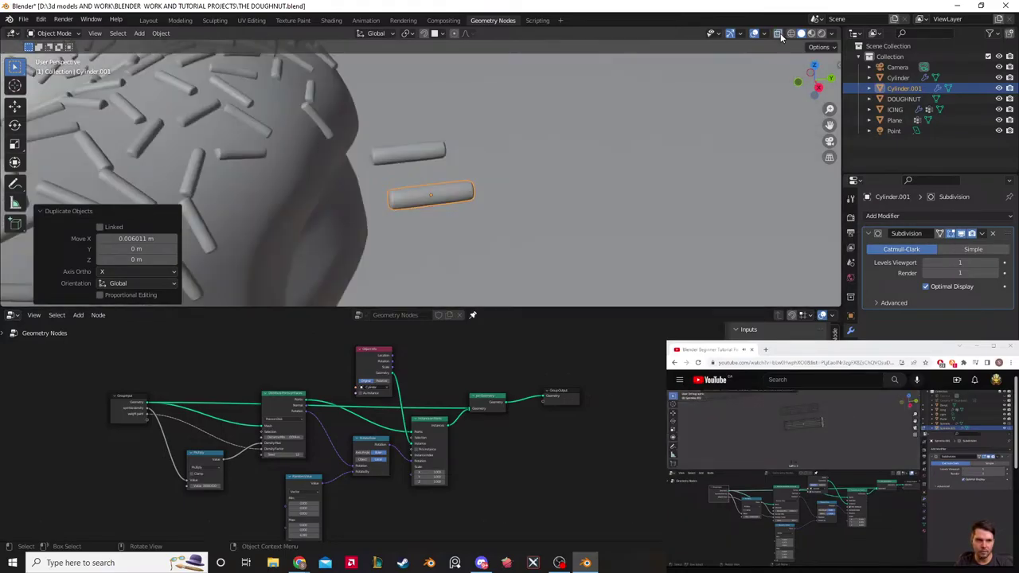
Step: Switch the viewport to wireframe shading and enter Edit Mode on the copied sprinkle
key(z)
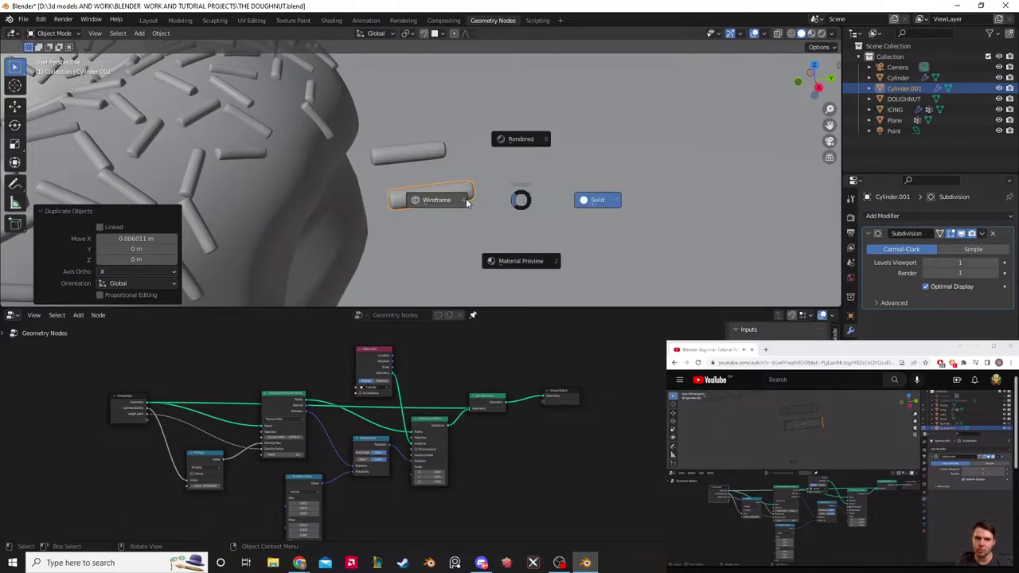
click(470, 198)
click(502, 170)
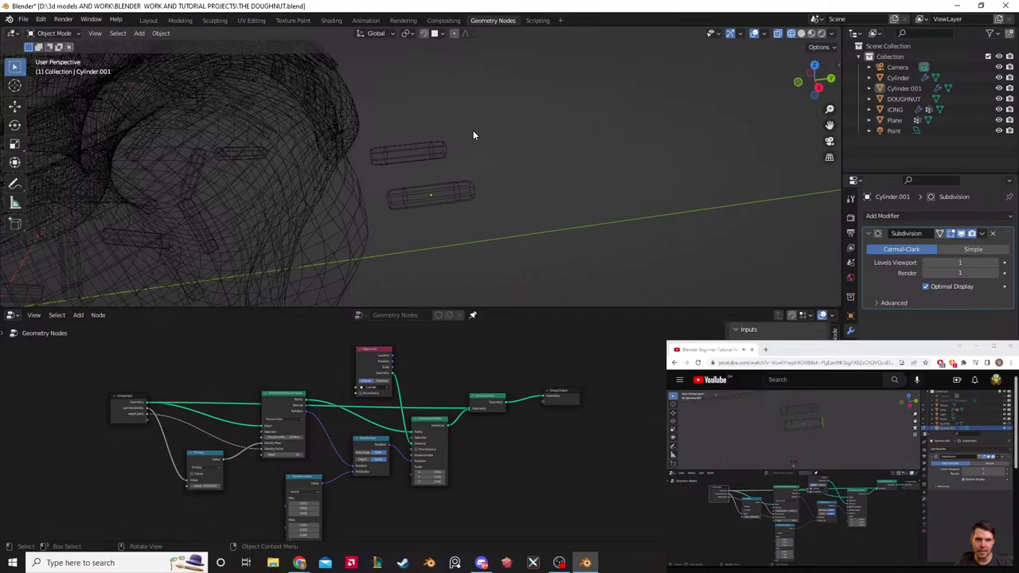
key(Tab)
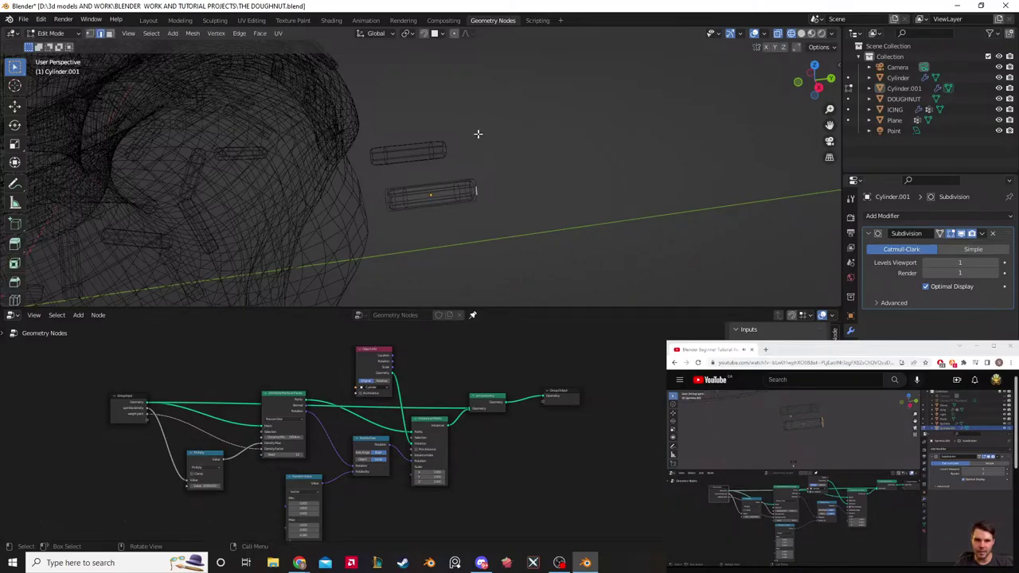
Step: Select one end of the copy's vertices and shift them along Y
middle_drag(478, 134, 476, 187)
drag(477, 185, 436, 245)
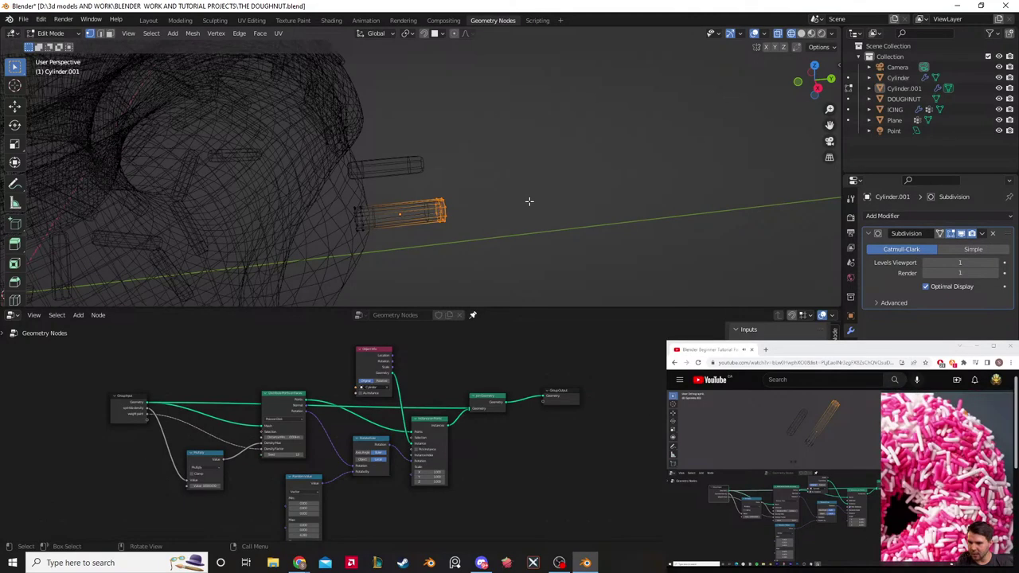
middle_drag(529, 202, 559, 189)
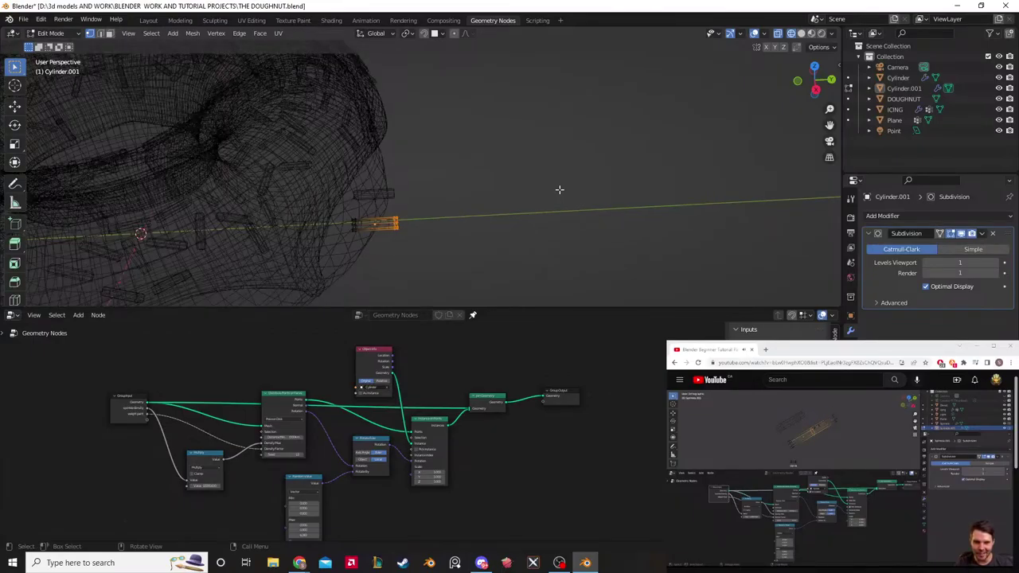
key(g)
key(y)
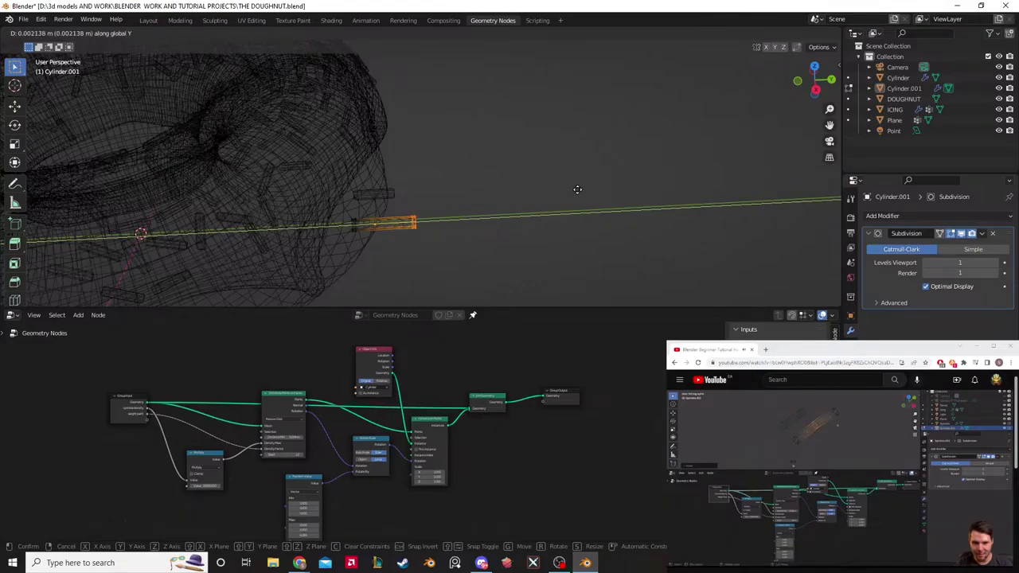
click(578, 190)
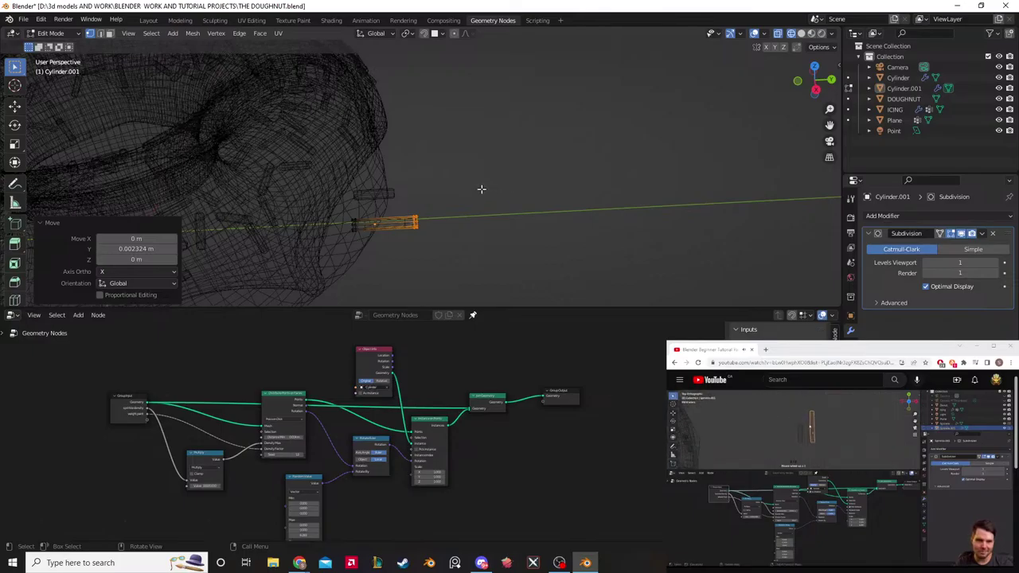
middle_drag(466, 155, 403, 218)
click(402, 218)
Step: Pause, resume and skip ahead in the reference tutorial video
click(796, 434)
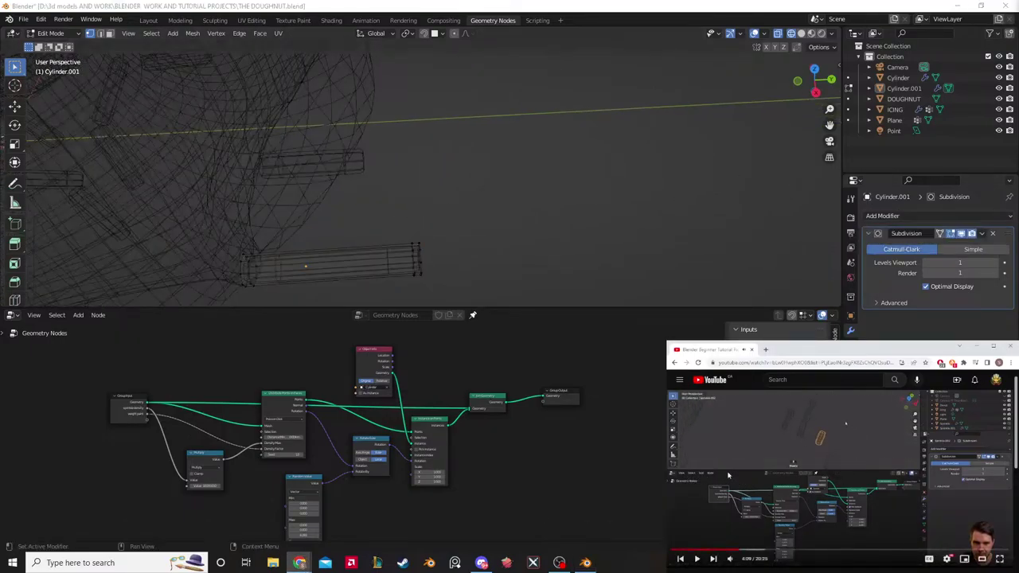
middle_drag(552, 182, 456, 204)
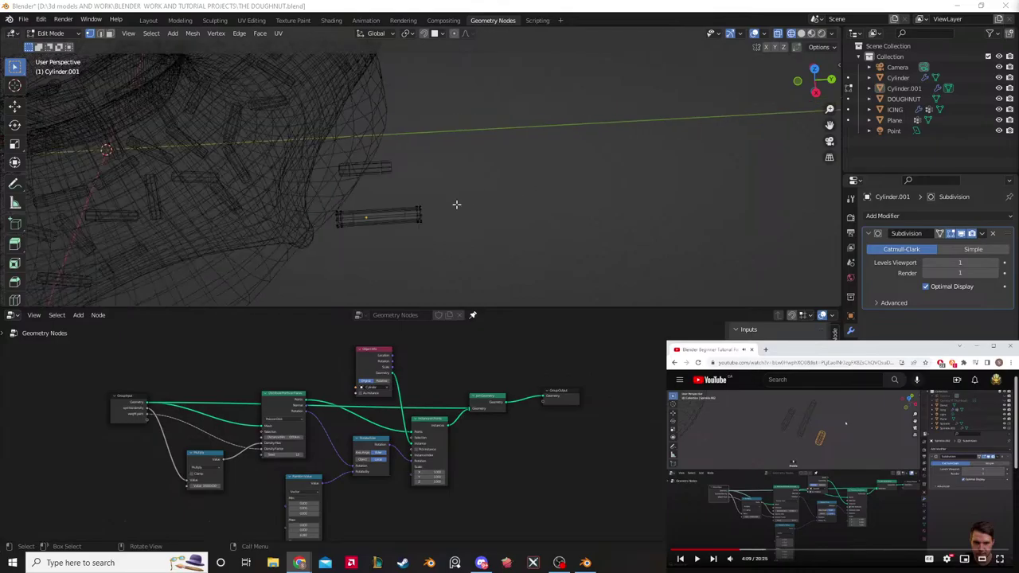
click(841, 478)
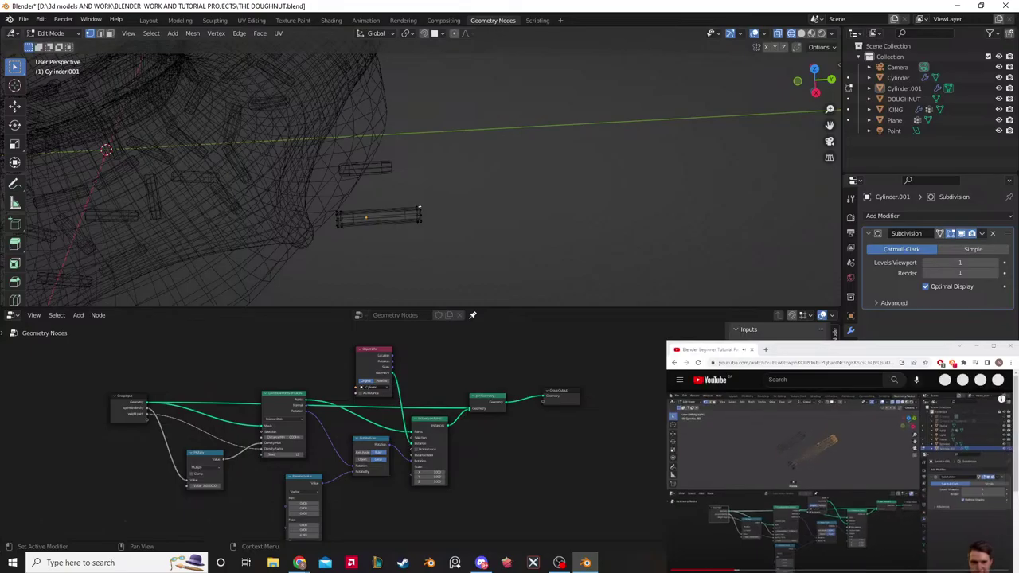
click(721, 557)
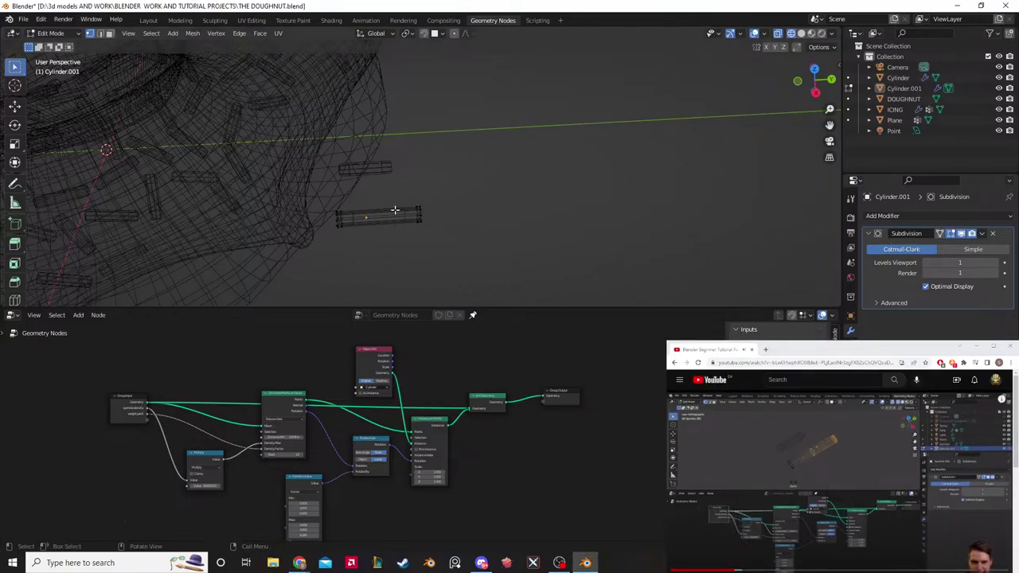
Step: Add an edge loop and move the end loop 0.000547 m along X, then exit Edit Mode
key(ctrl+r)
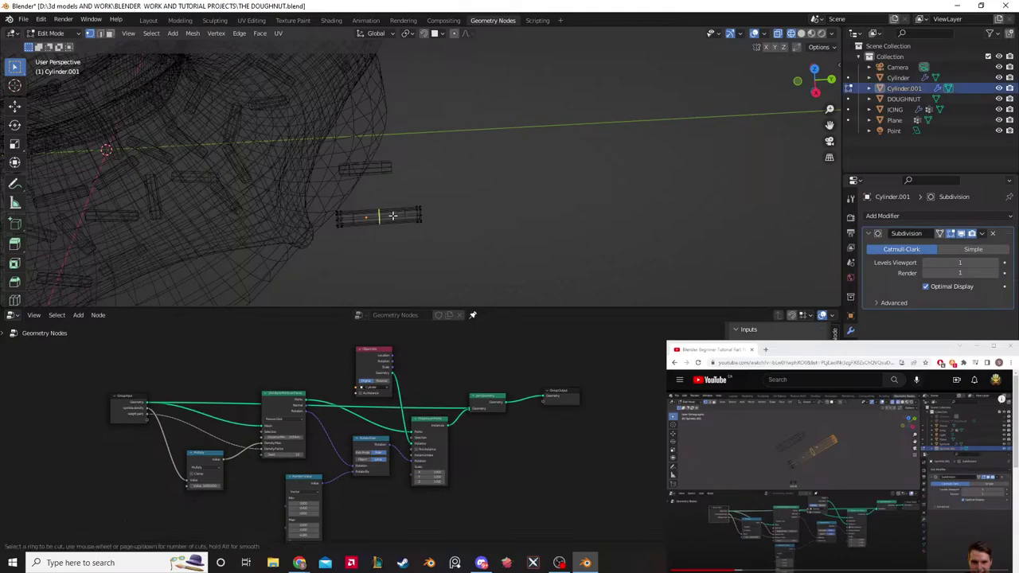
click(391, 215)
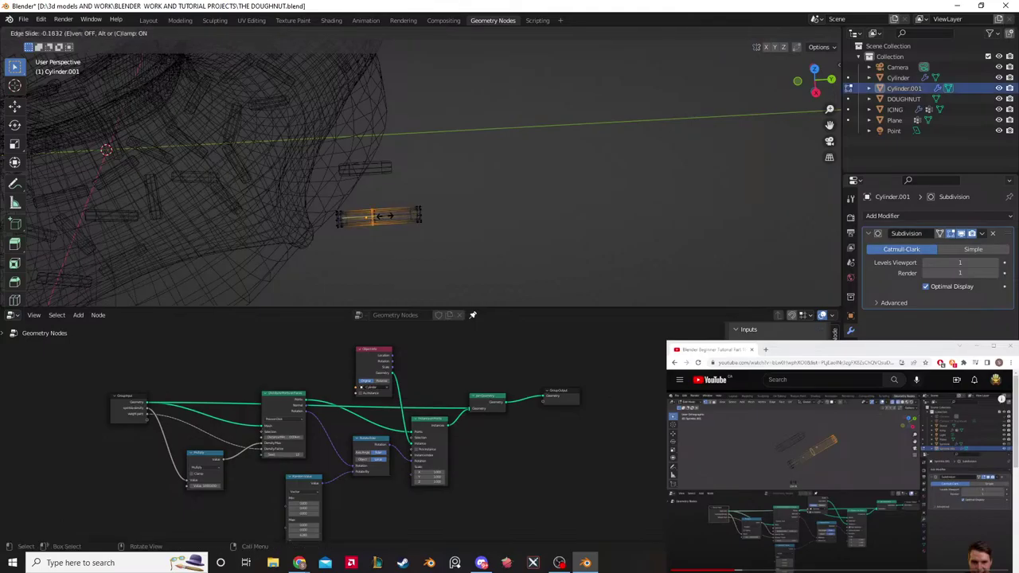
click(376, 216)
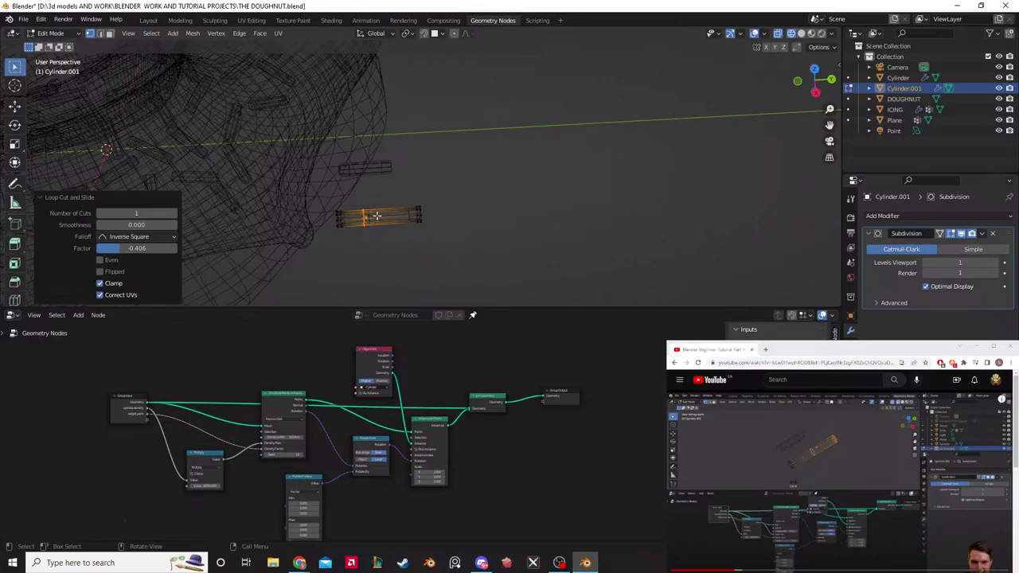
middle_drag(376, 215, 358, 231)
drag(353, 228, 329, 259)
key(g)
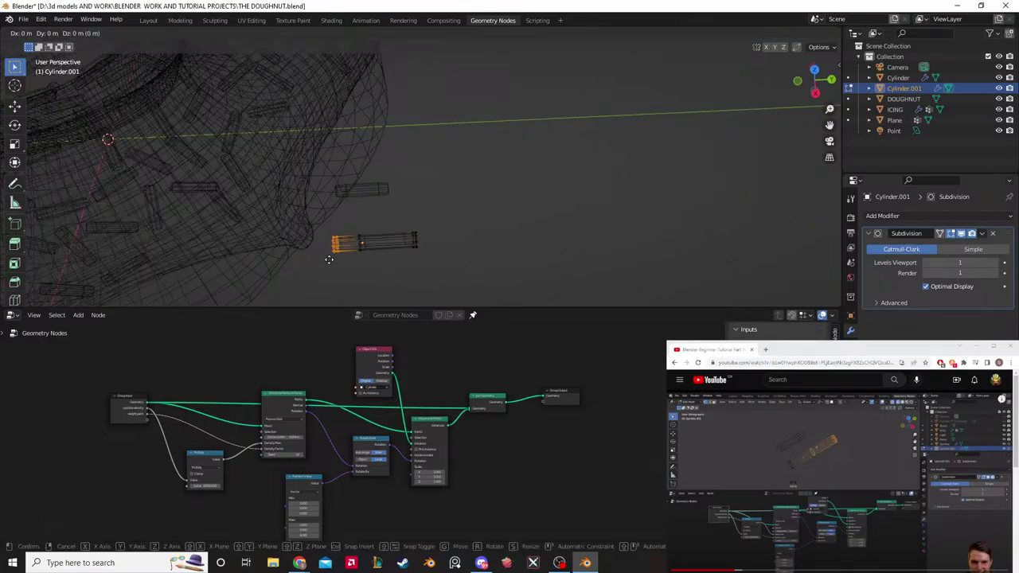
key(x)
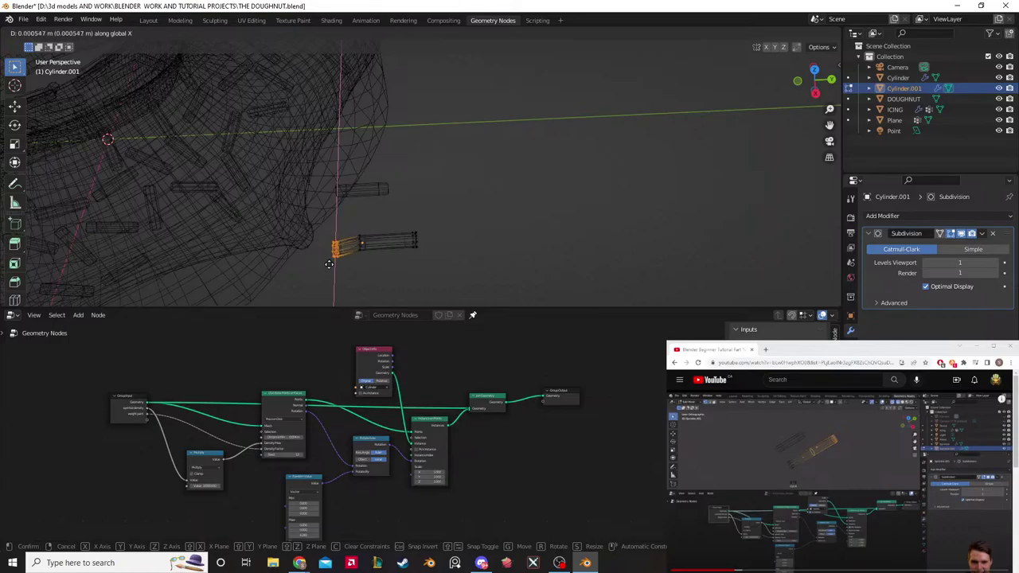
click(329, 264)
click(425, 199)
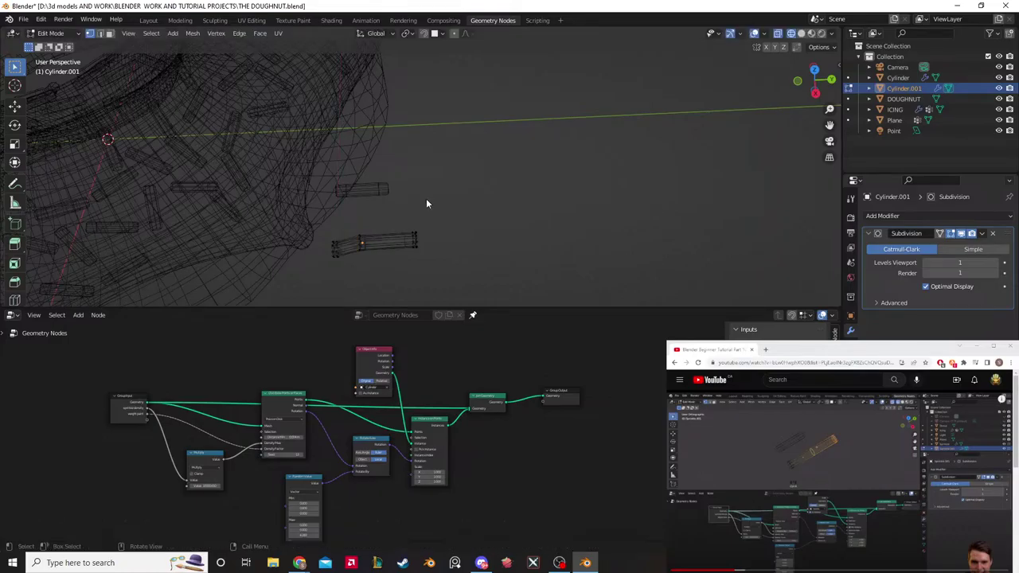
key(Tab)
click(382, 189)
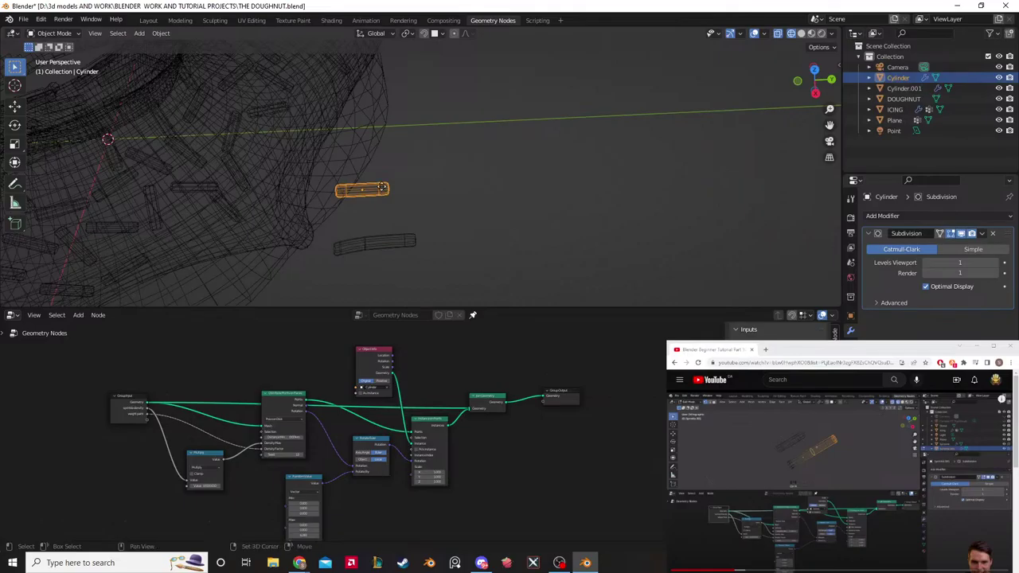
Step: Duplicate the straight sprinkle as Cylinder.002, offset along X below the others
key(shift+d)
key(x)
click(394, 265)
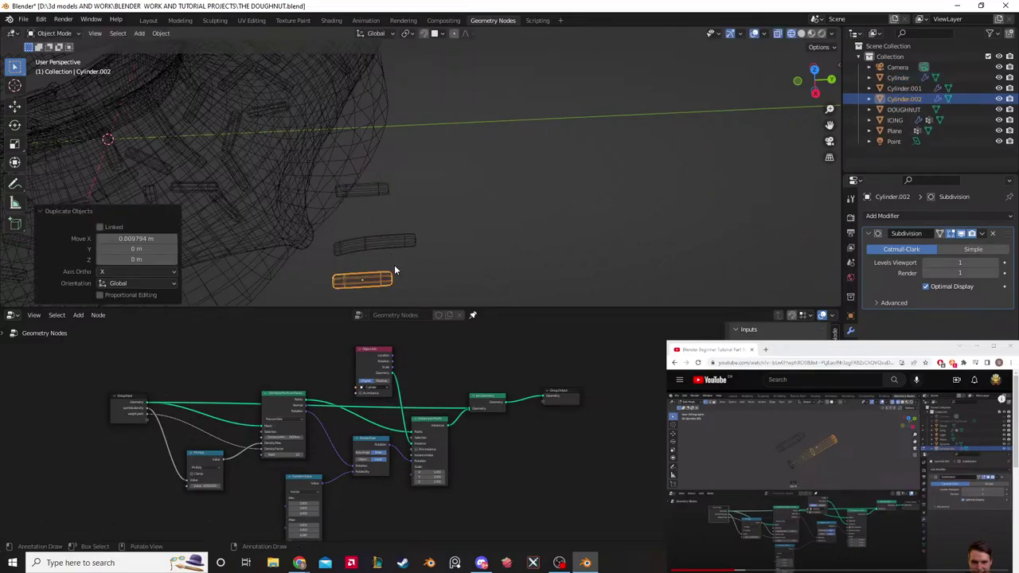
middle_drag(507, 244, 474, 208)
Step: Scale Cylinder.002 to 0.439 on Y, then uniformly to 1.085, and deselect it
key(s)
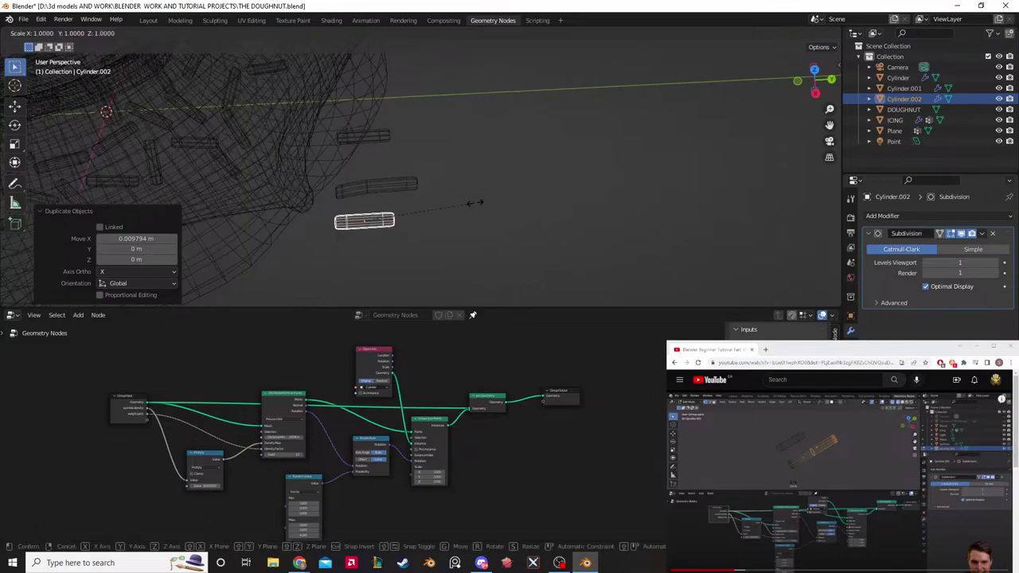
key(y)
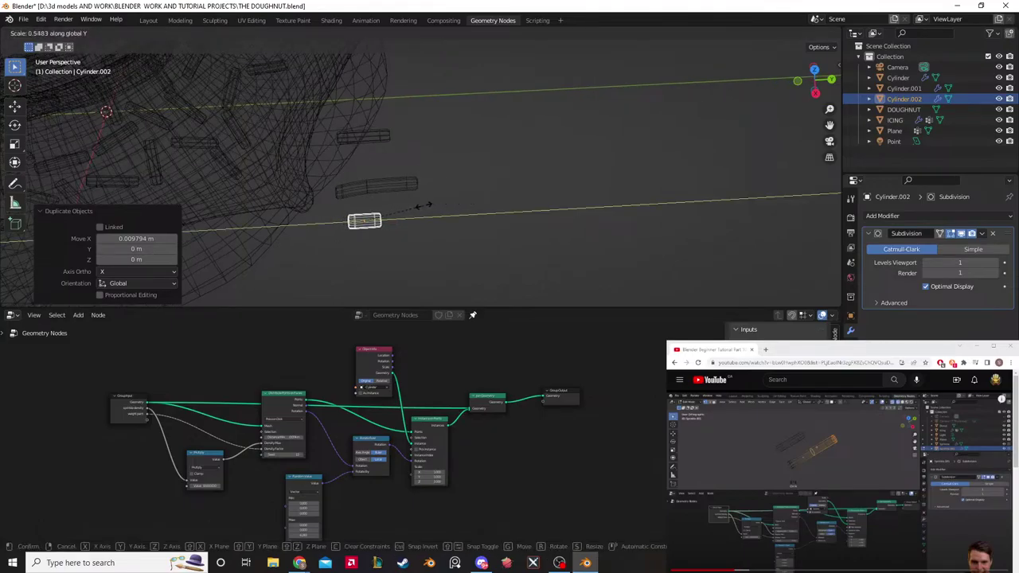
click(412, 209)
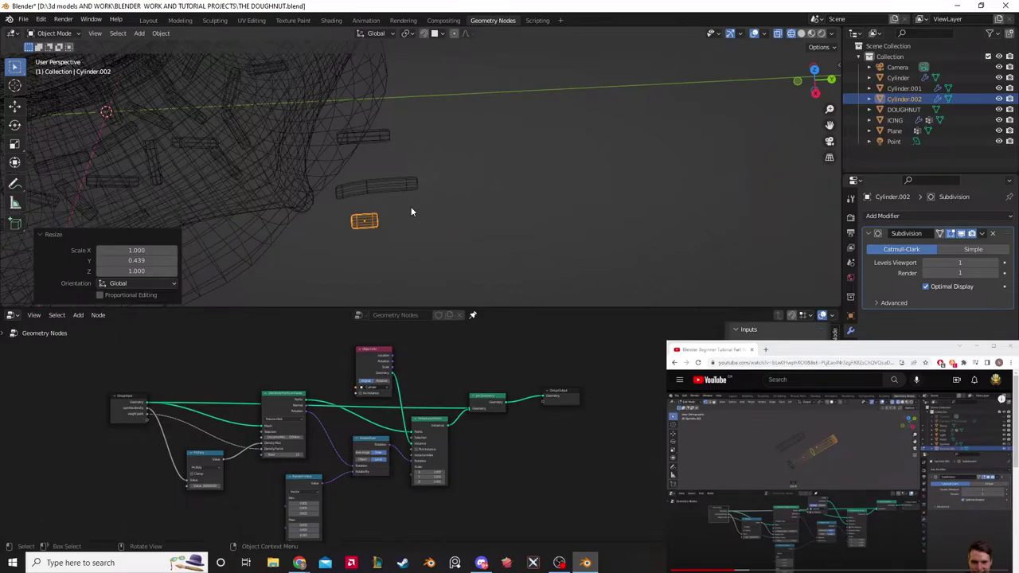
key(s)
click(416, 212)
click(744, 489)
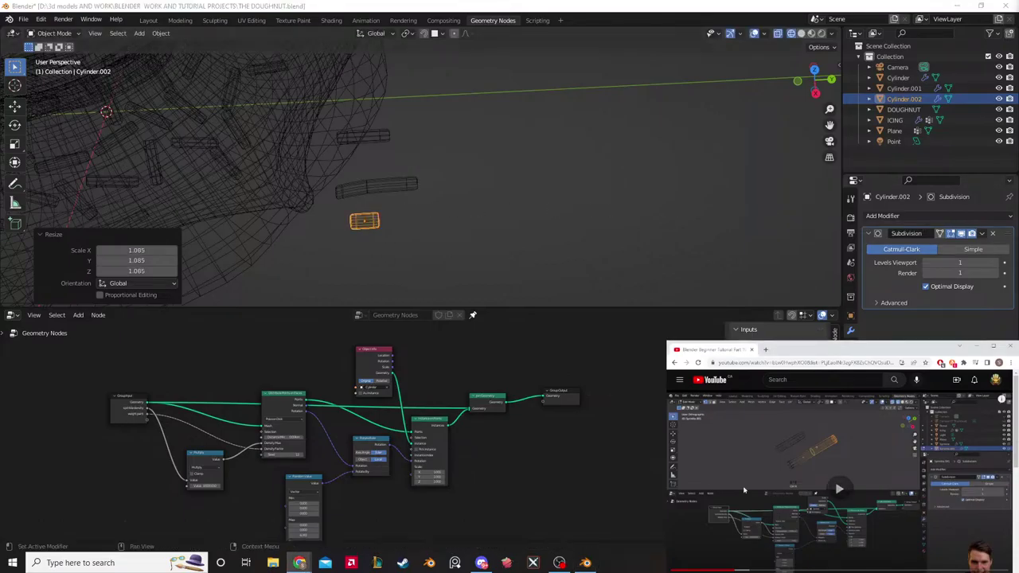
click(451, 214)
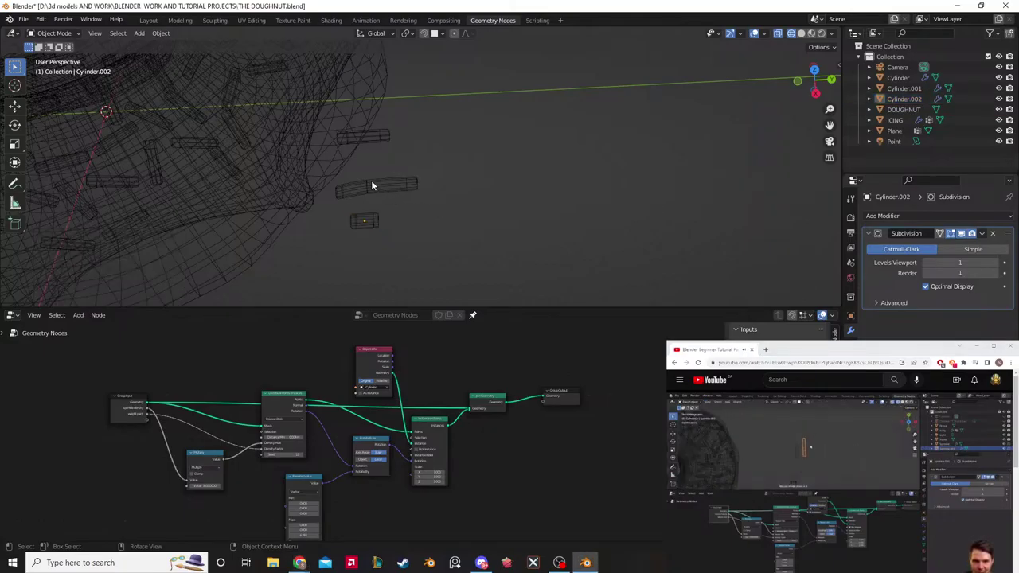
scroll(371, 180, up, 5)
middle_drag(418, 189, 560, 208)
click(477, 188)
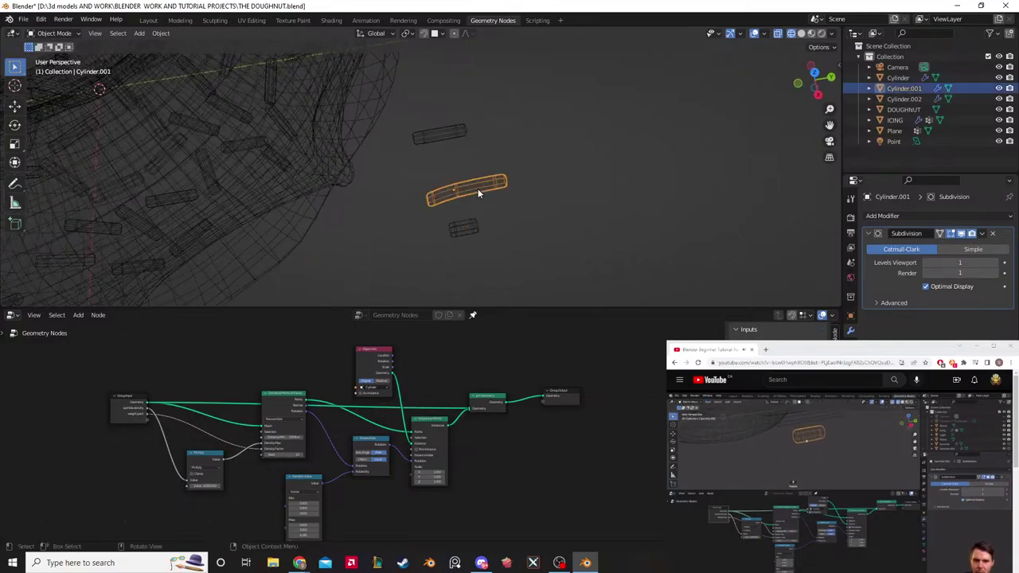
click(444, 135)
scroll(483, 181, down, 4)
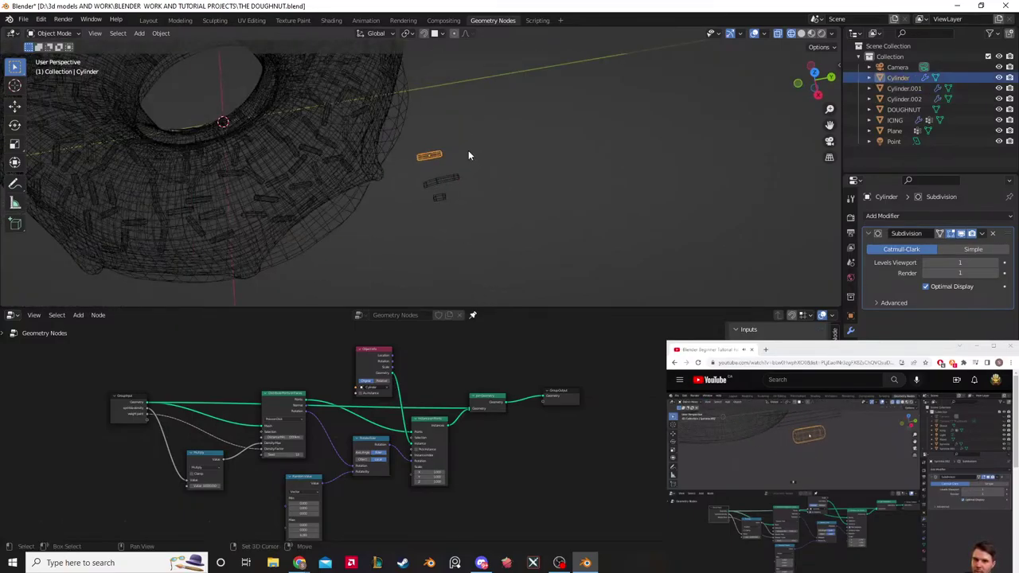
middle_drag(470, 155, 486, 183)
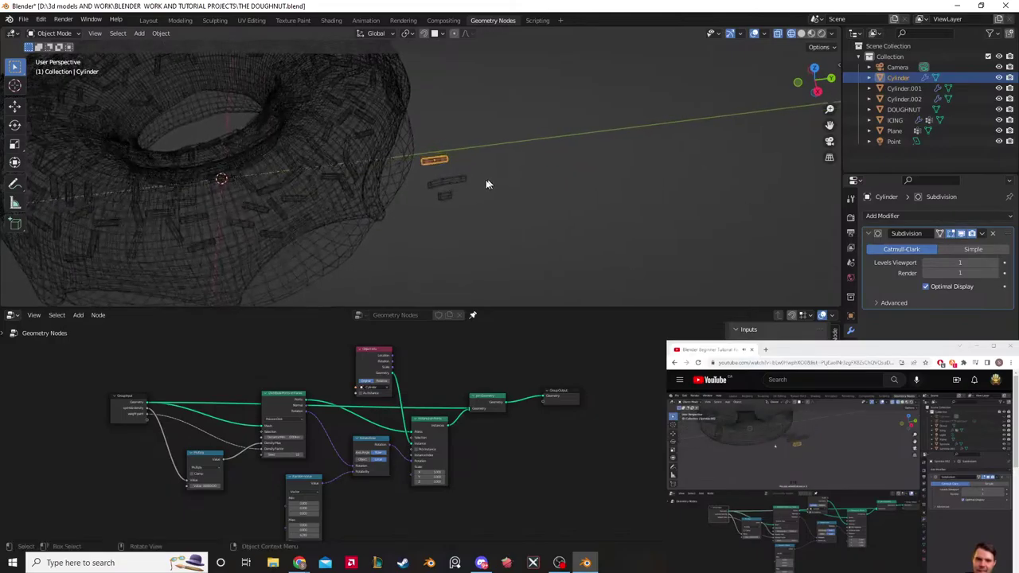
click(449, 184)
click(448, 199)
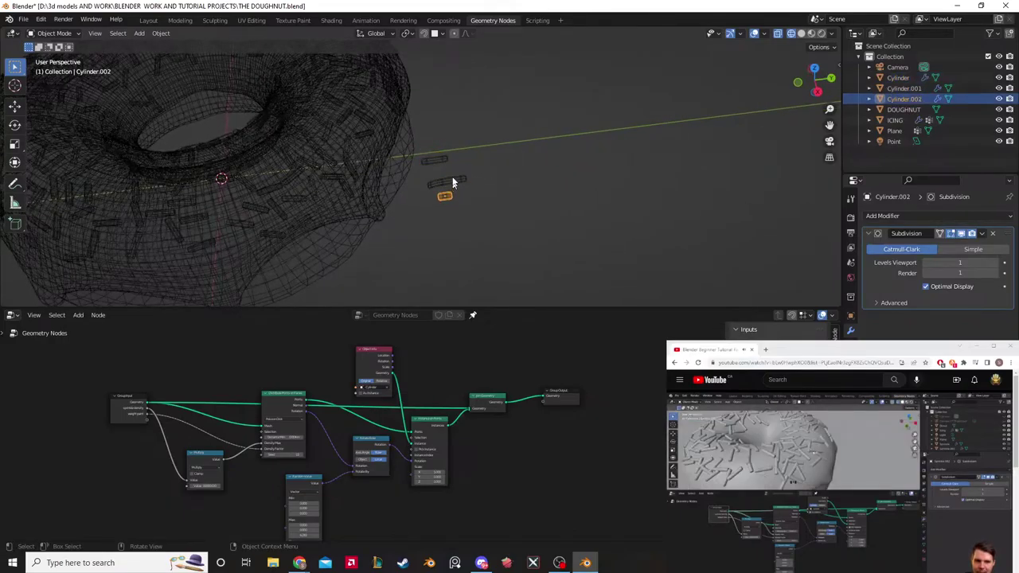
click(443, 160)
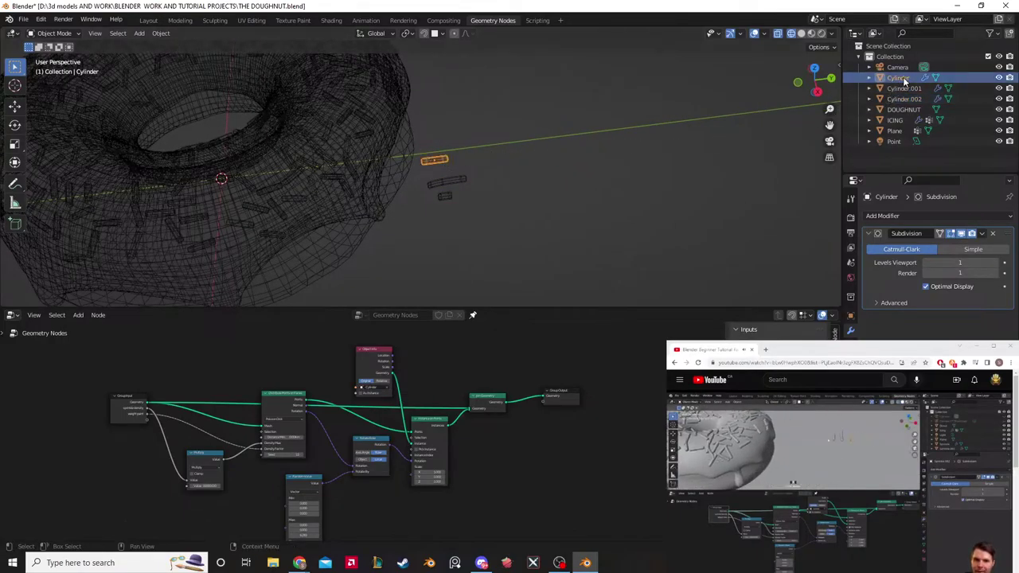
Step: Rename Cylinder, Cylinder.001 and Cylinder.002 to 'sprinkle 1', 'sprinkle 2' and 'sprinkle 3'
double_click(902, 76)
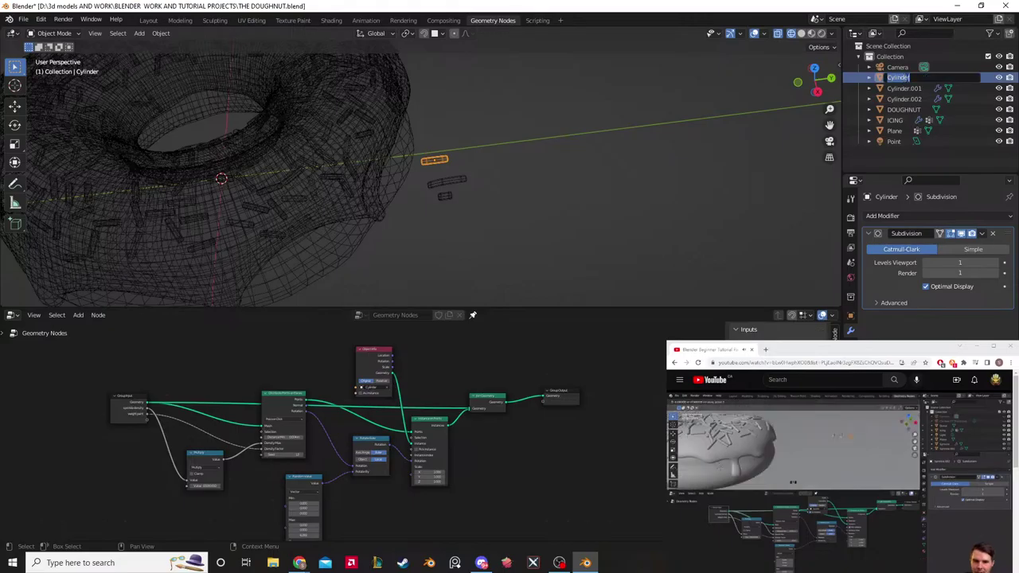
text(sprinkle)
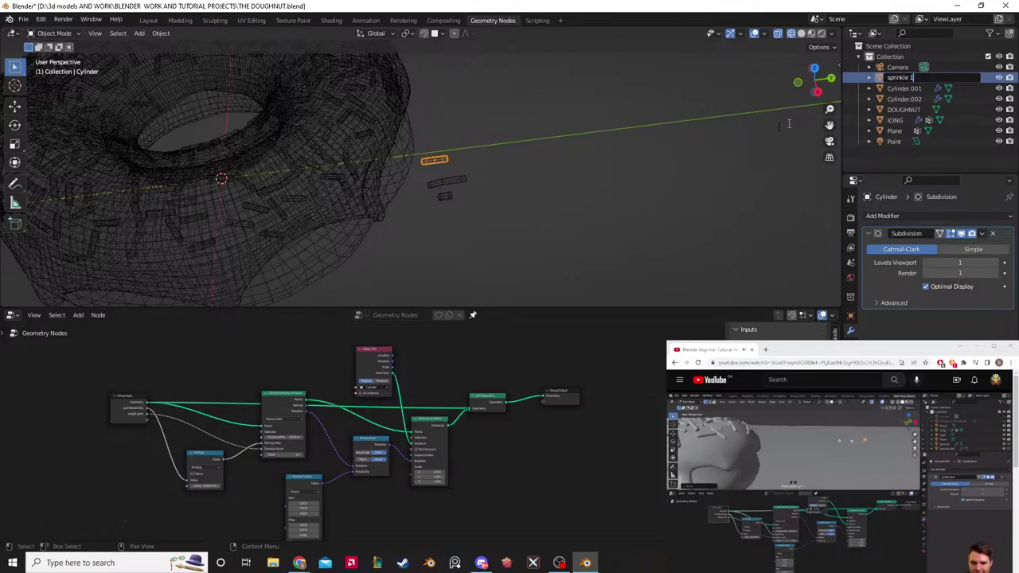
text( 1)
key(Return)
click(451, 181)
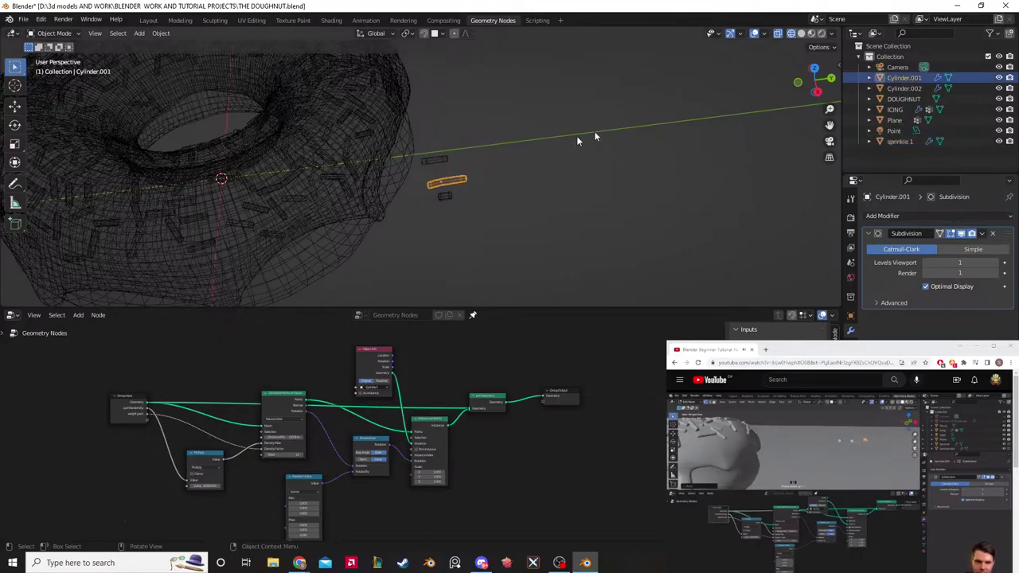
double_click(904, 77)
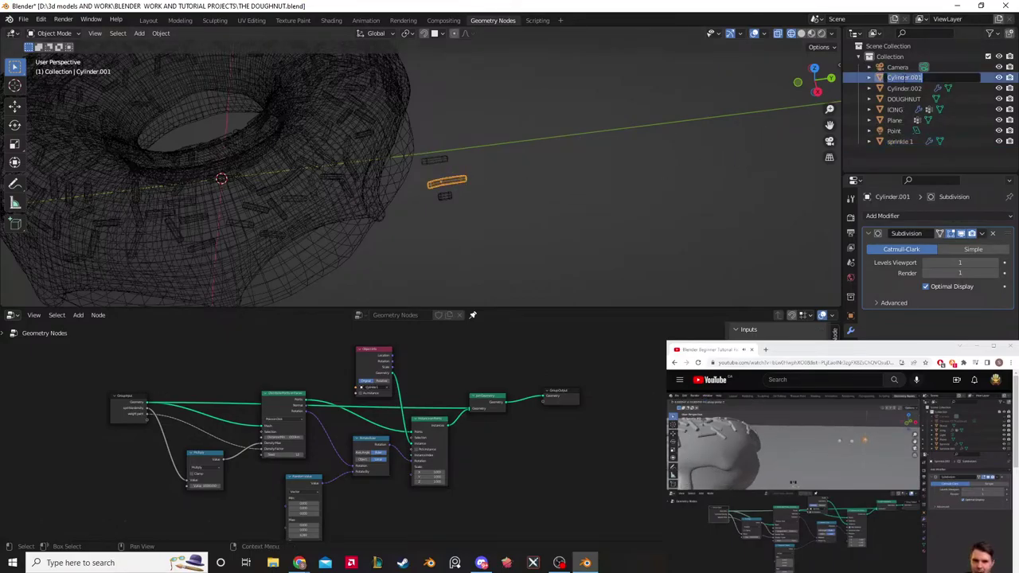
text(sp)
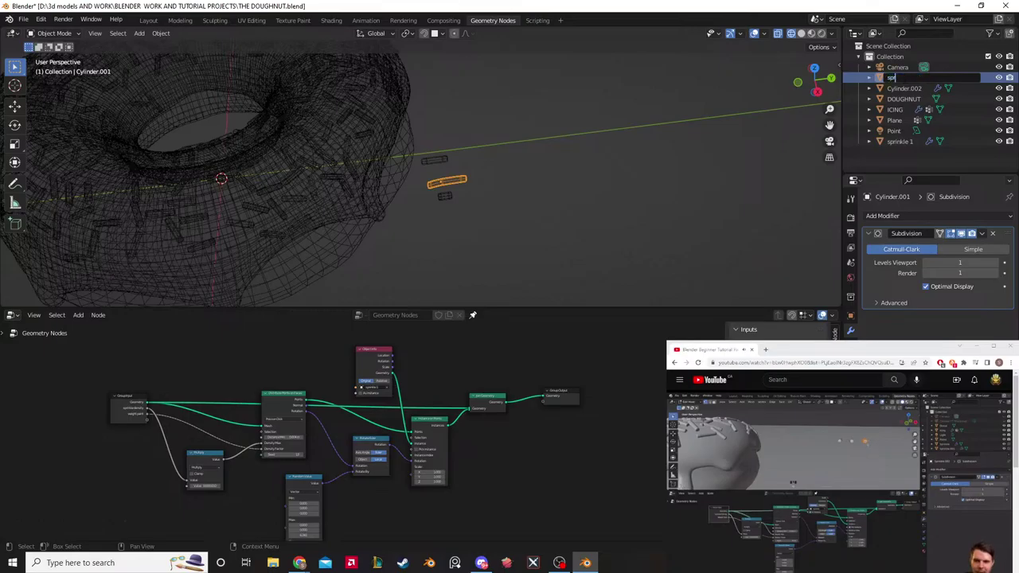
text(rinkle 2)
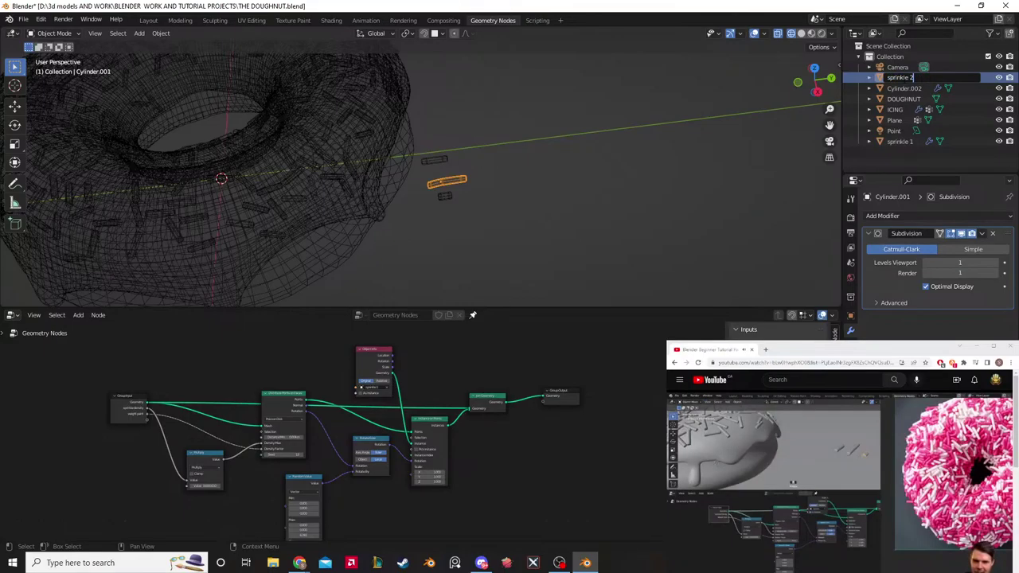
key(Return)
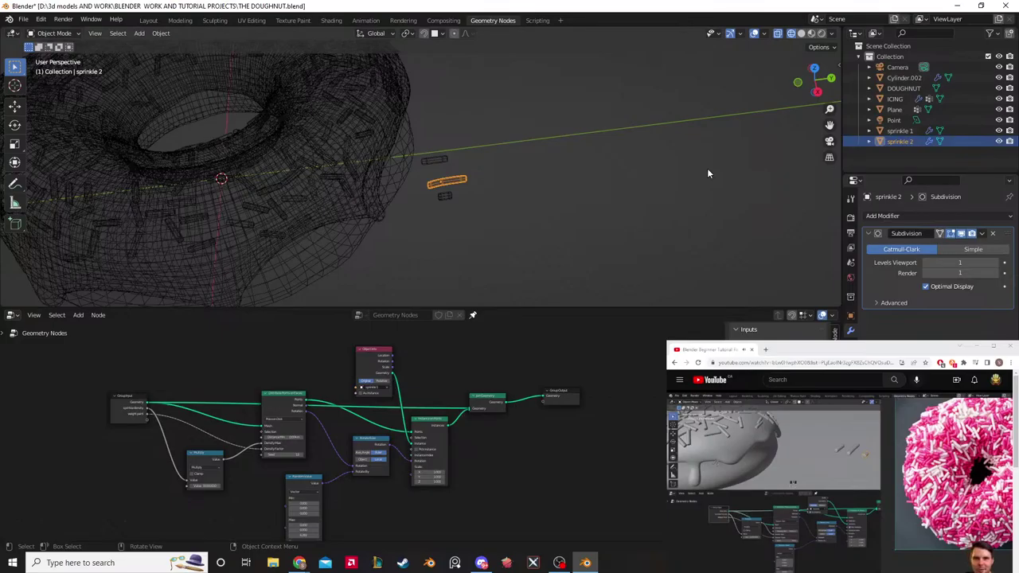
click(444, 197)
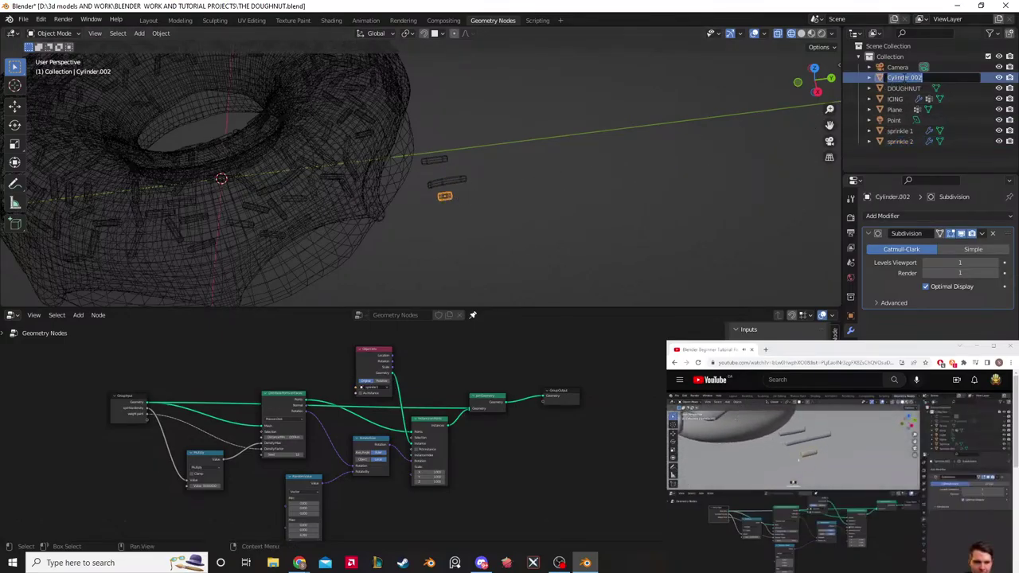
text(sprinkle 3)
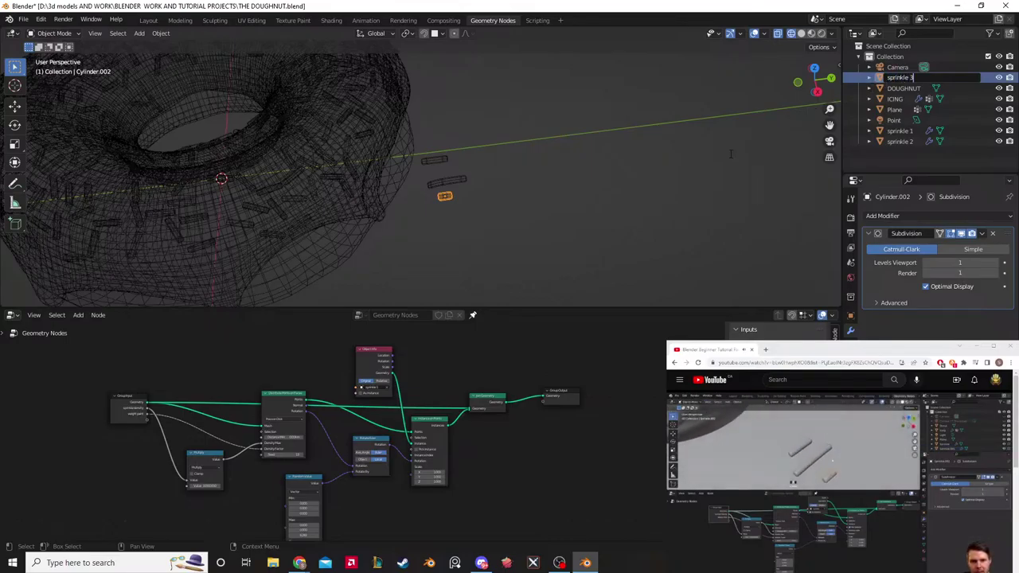
key(Return)
click(453, 183)
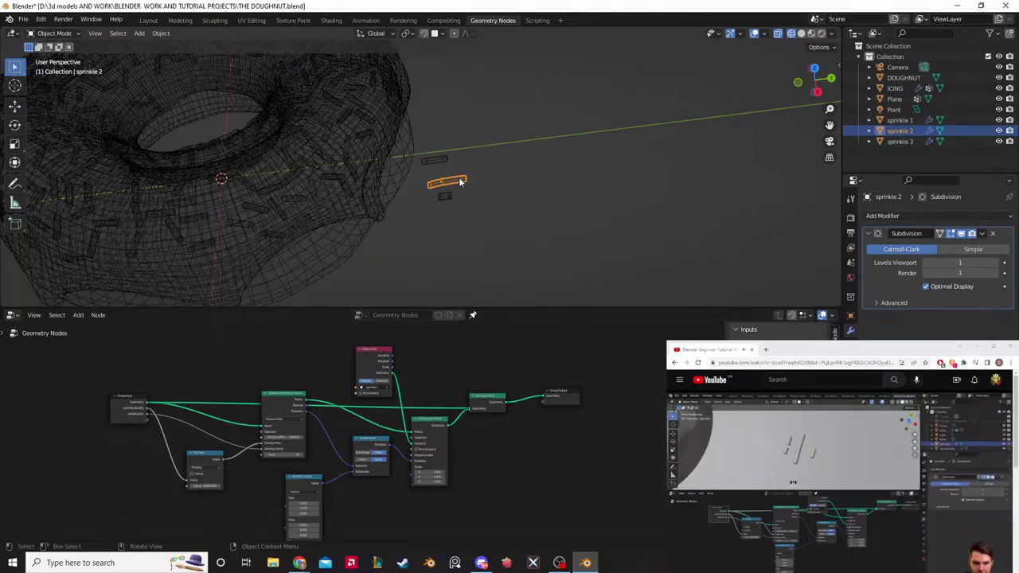
Step: Duplicate sprinkle 1 as sprinkle 1.001, offset along X beside the others
scroll(451, 160, up, 2)
click(447, 154)
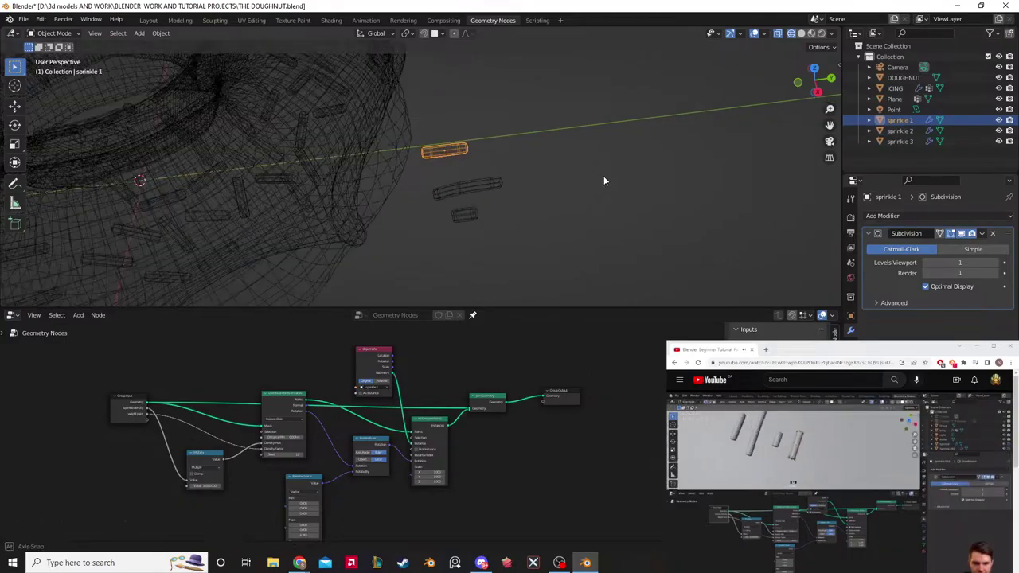
shift+middle_drag(603, 176, 597, 178)
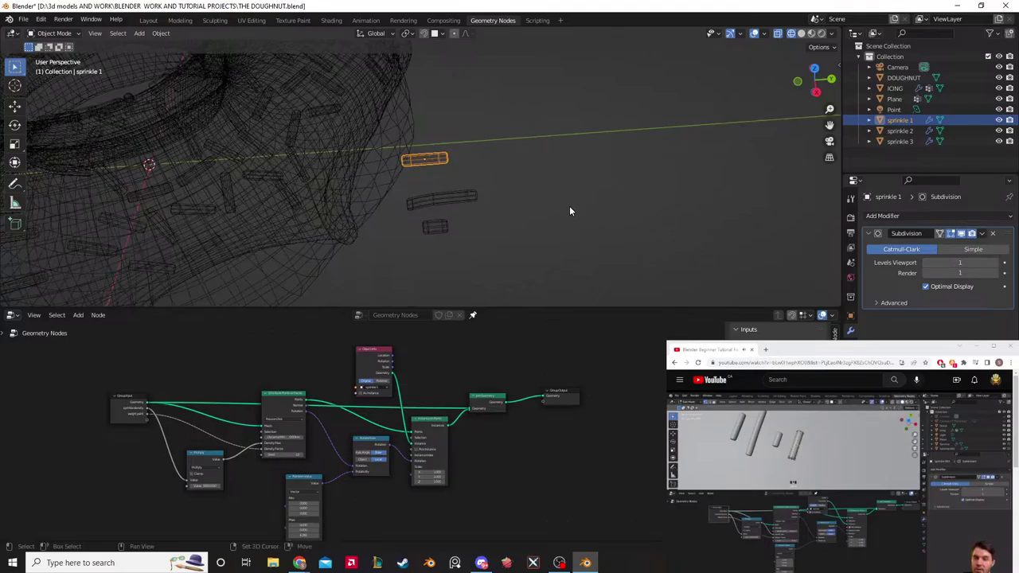
key(shift+d)
key(x)
click(581, 296)
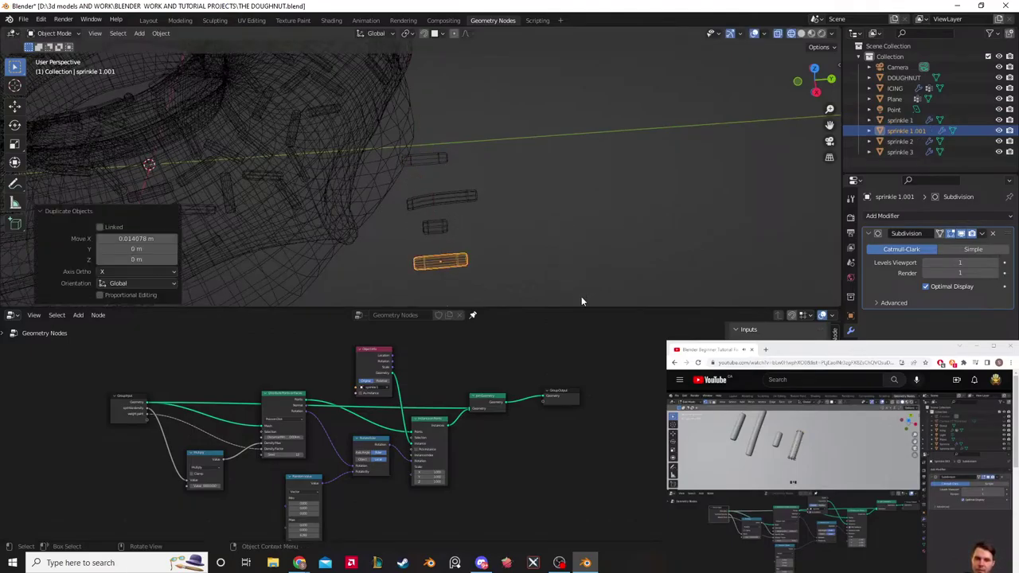
scroll(559, 256, down, 2)
middle_drag(560, 256, 458, 201)
scroll(458, 201, up, 2)
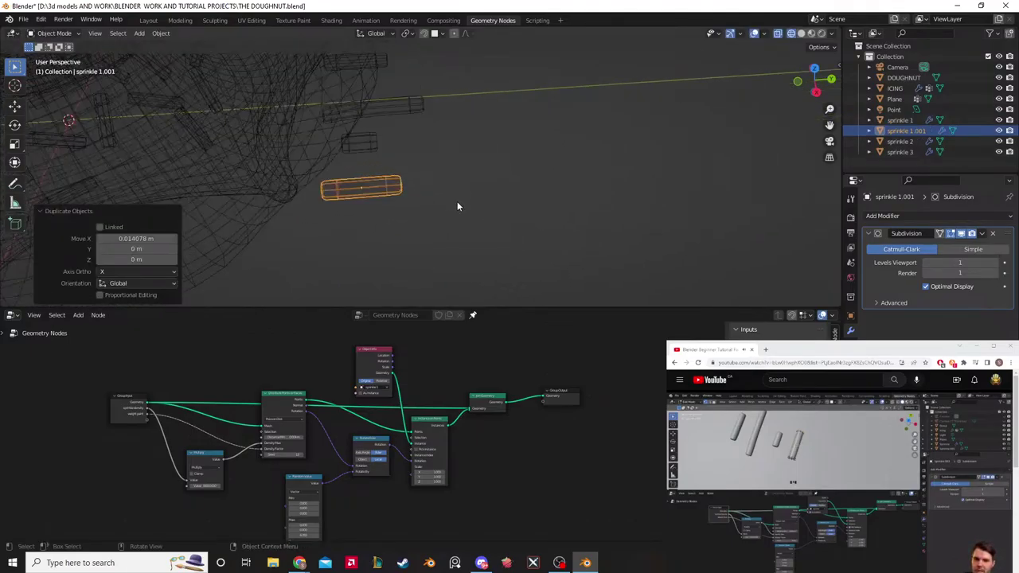
Step: Add two centred loop cuts to sprinkle 1.001 and move them to bend its middle
key(Tab)
key(ctrl+r)
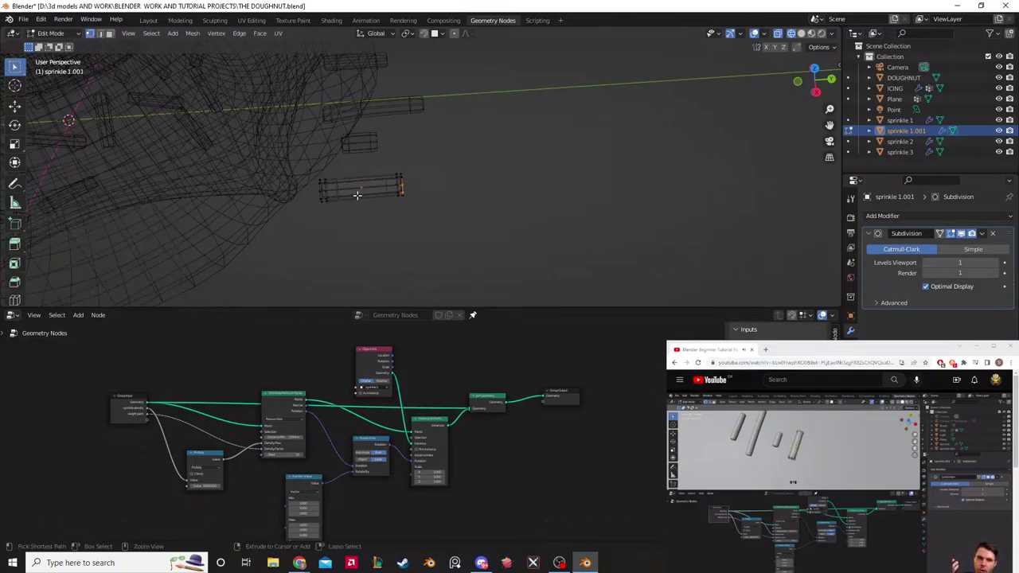
scroll(360, 191, up, 1)
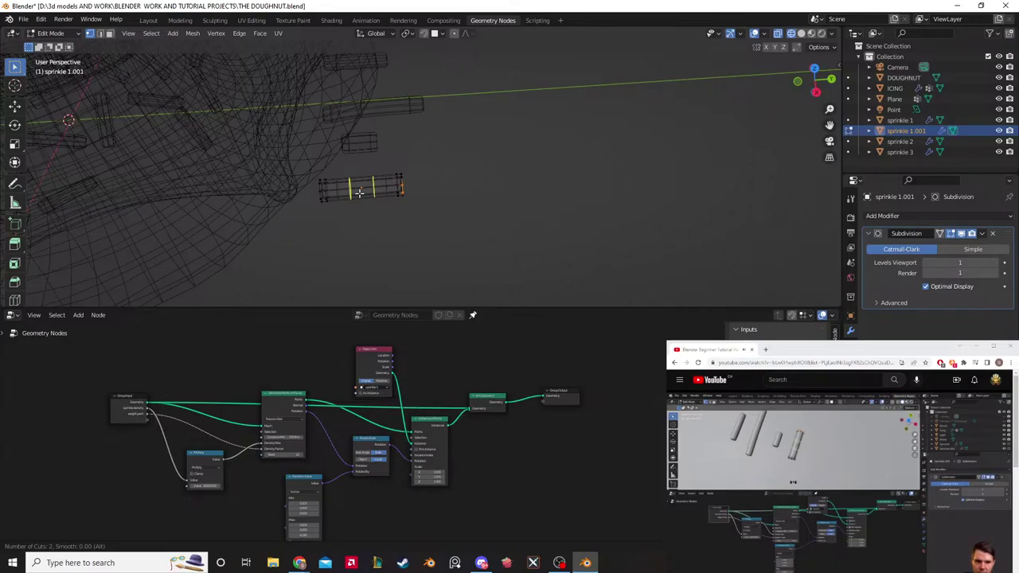
click(360, 192)
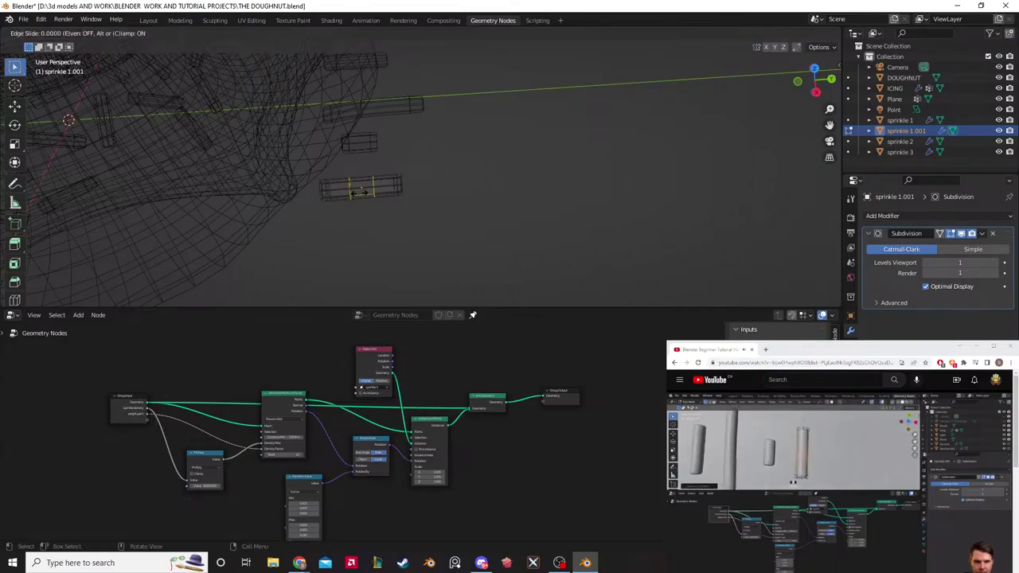
right_click(360, 191)
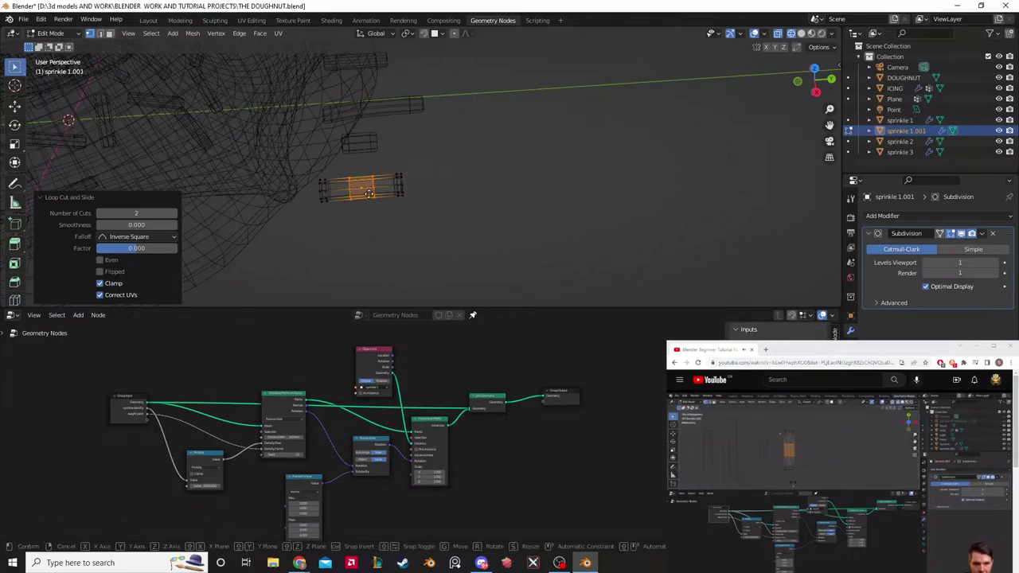
key(g)
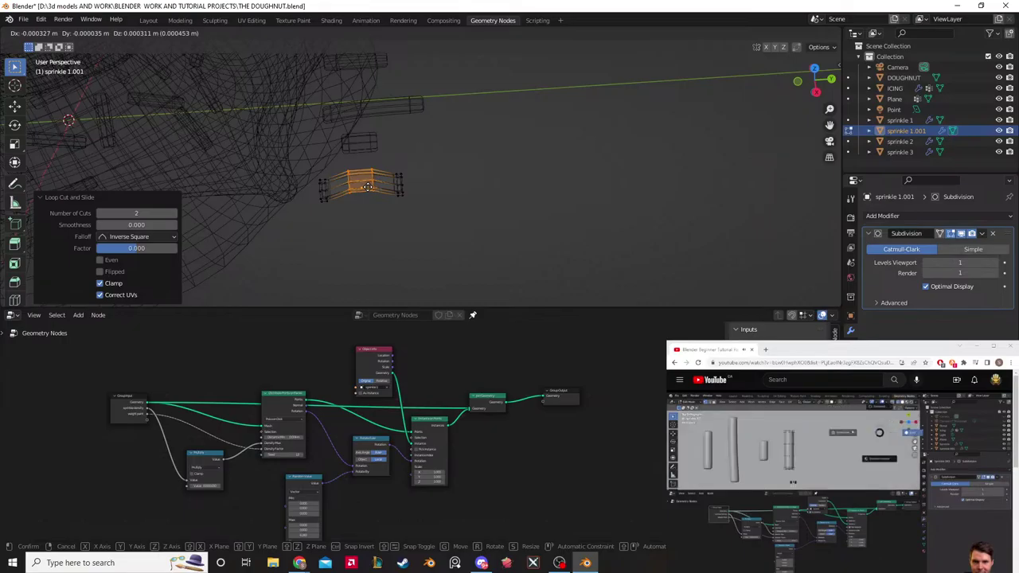
click(367, 186)
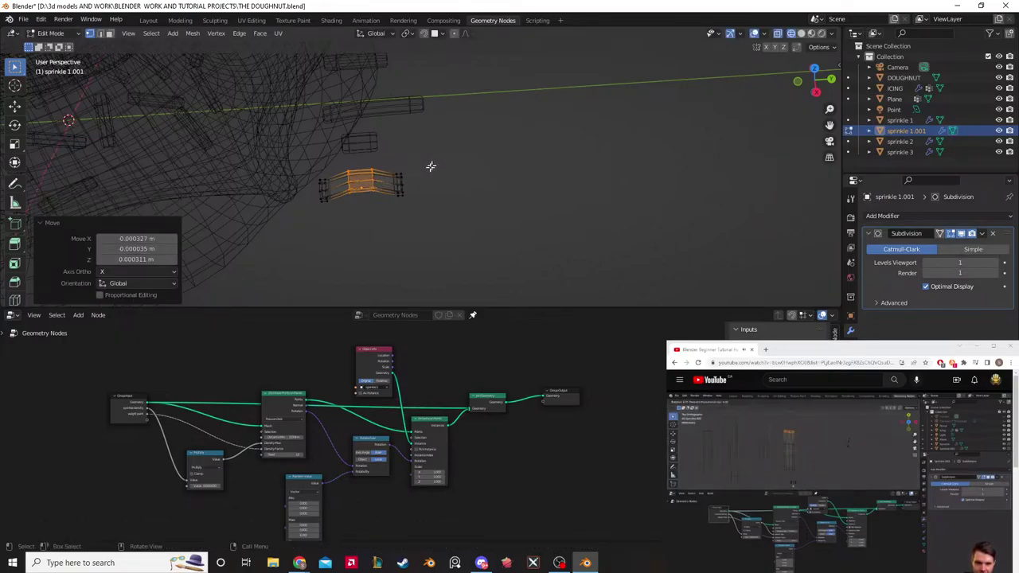
Step: Select the sprinkle's right-end vertices and rotate them twice to curl the tip
drag(430, 165, 385, 221)
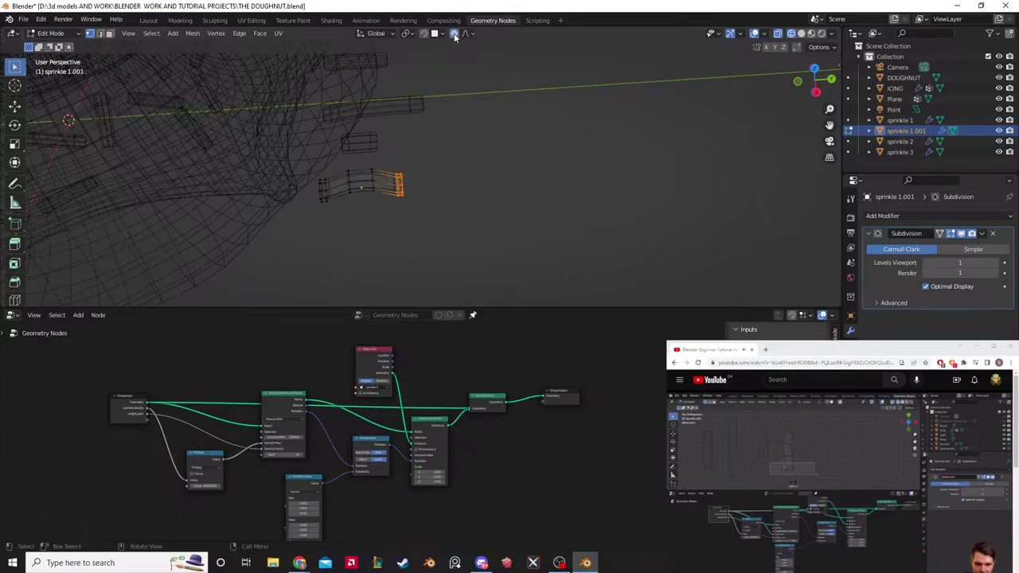
middle_drag(431, 185, 470, 189)
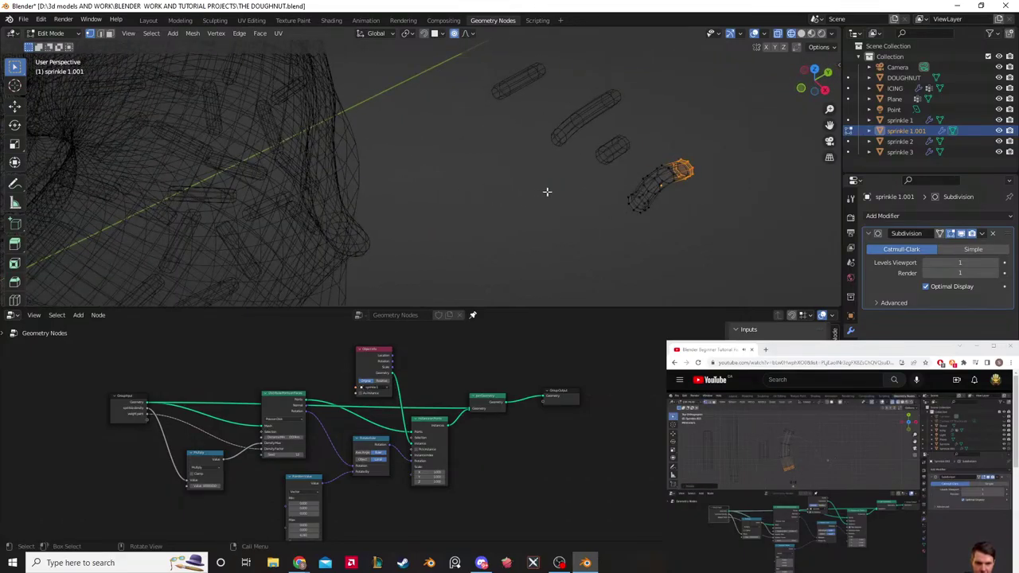
middle_drag(550, 191, 498, 200)
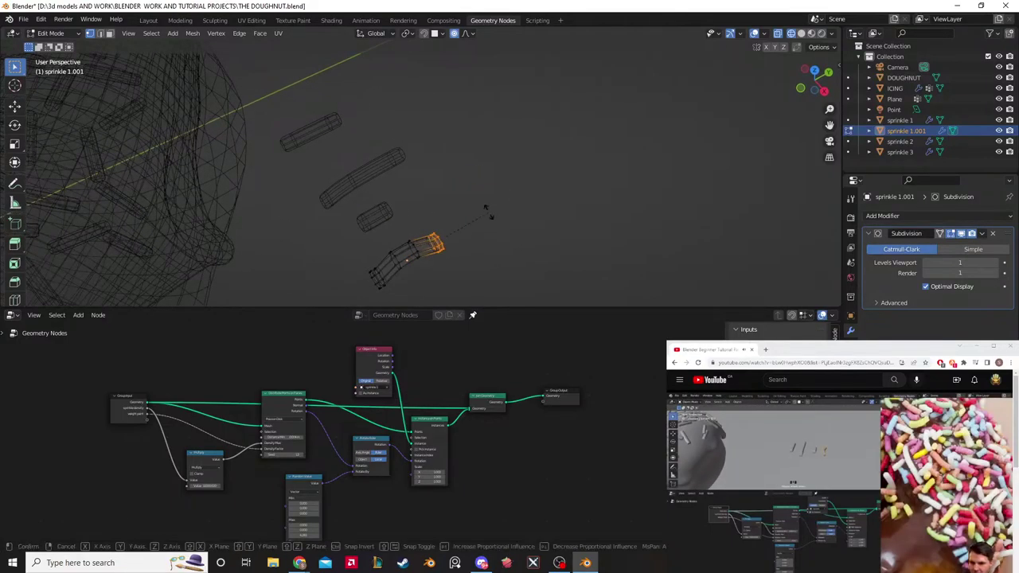
key(r)
click(495, 221)
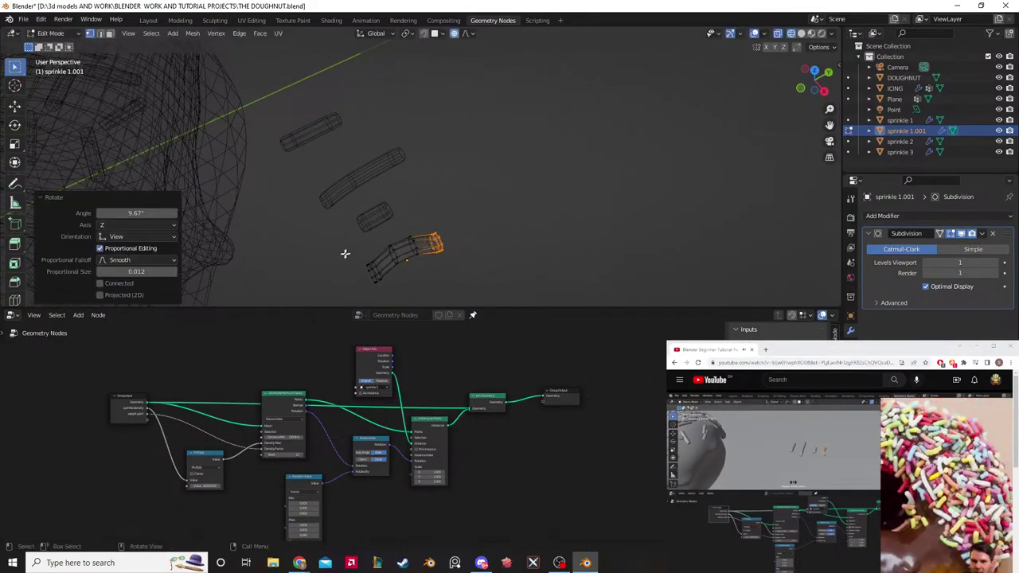
key(r)
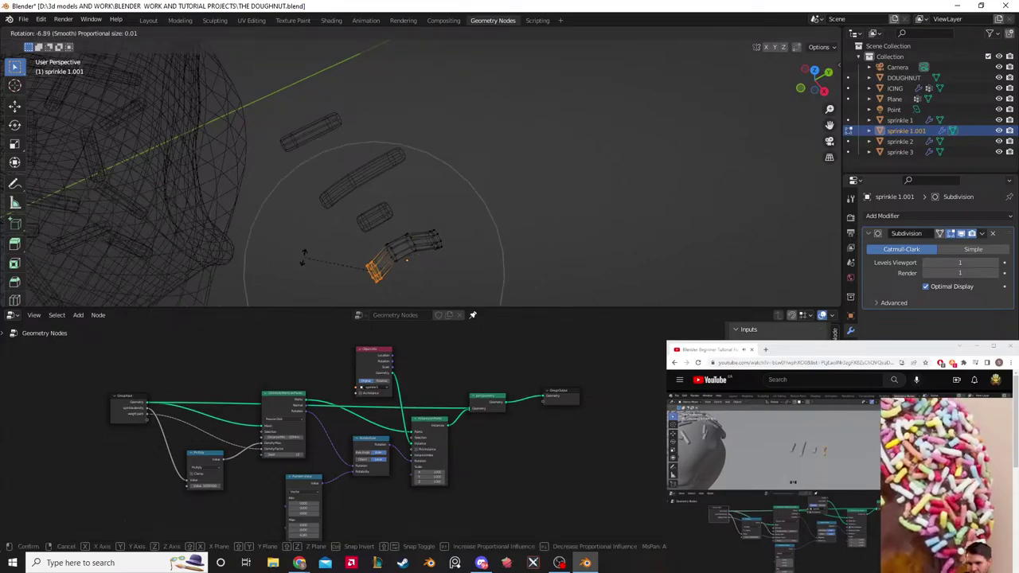
click(304, 263)
Step: Return to Object Mode and duplicate sprinkle 1.001 as sprinkle 1.002
key(Tab)
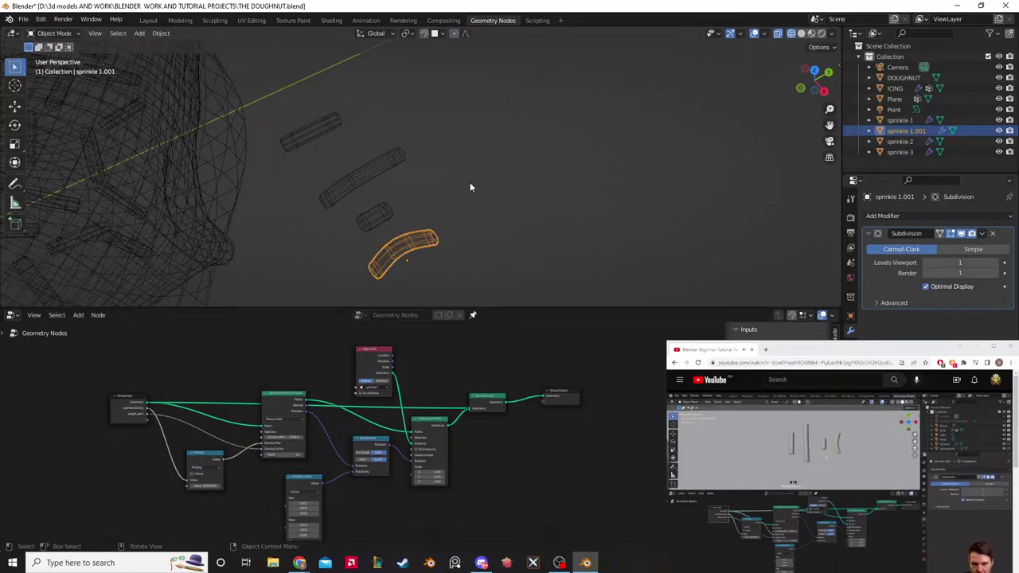
click(470, 182)
middle_drag(501, 175, 414, 179)
click(419, 184)
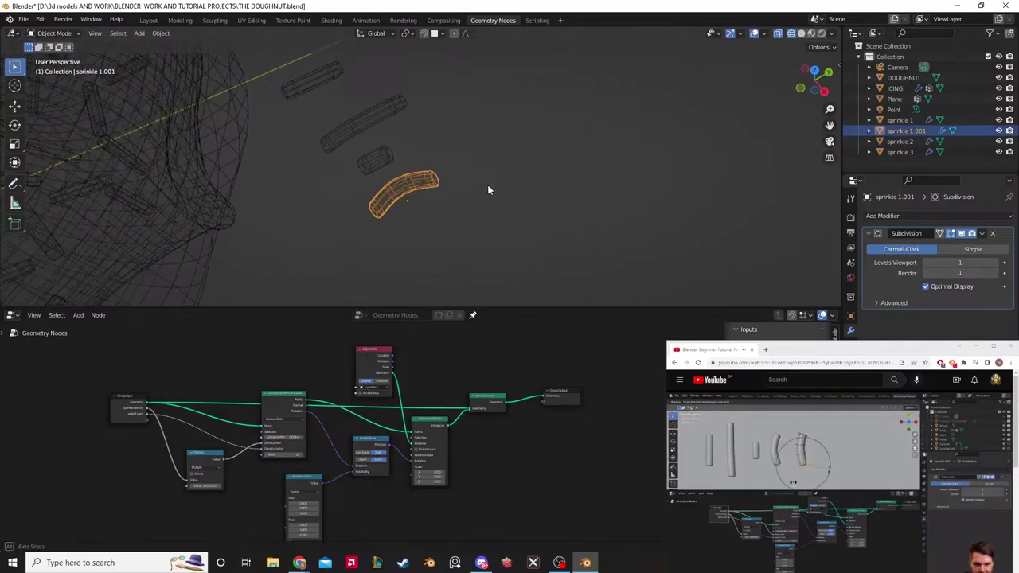
middle_drag(487, 185, 478, 185)
key(shift+d)
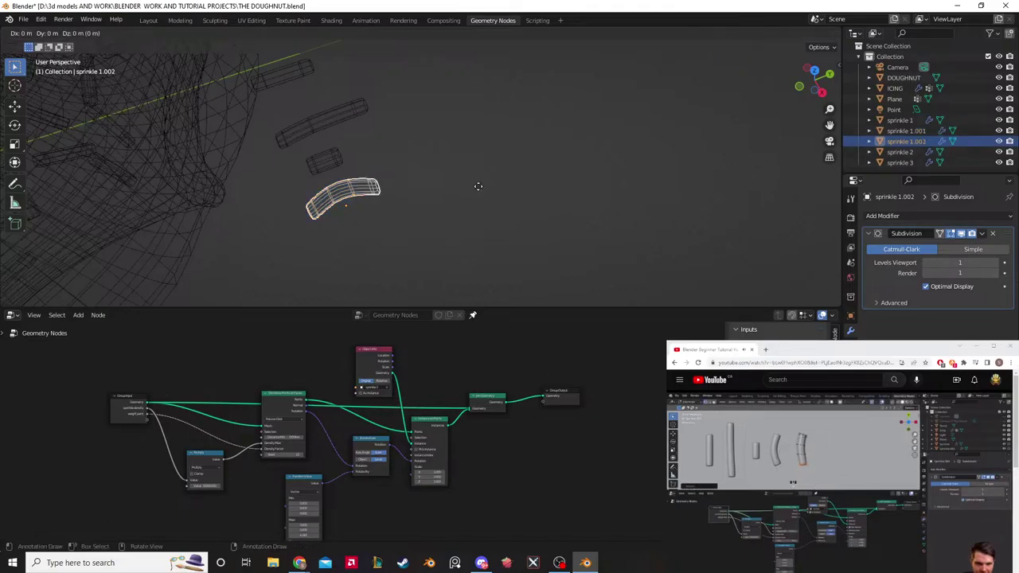
Step: Place the sprinkle copy along X and bend one end of its mesh with proportional editing
key(x)
click(495, 226)
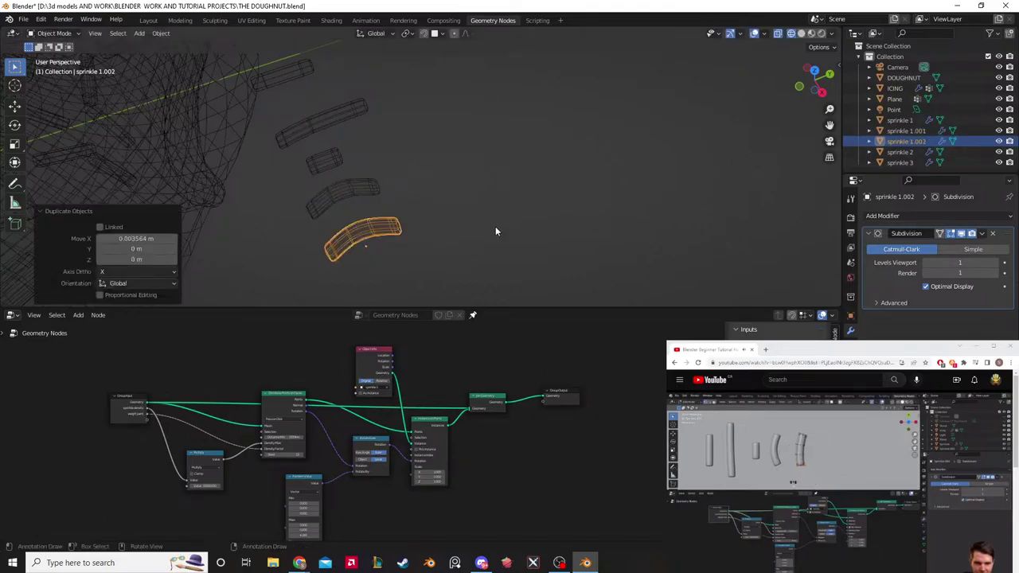
key(Tab)
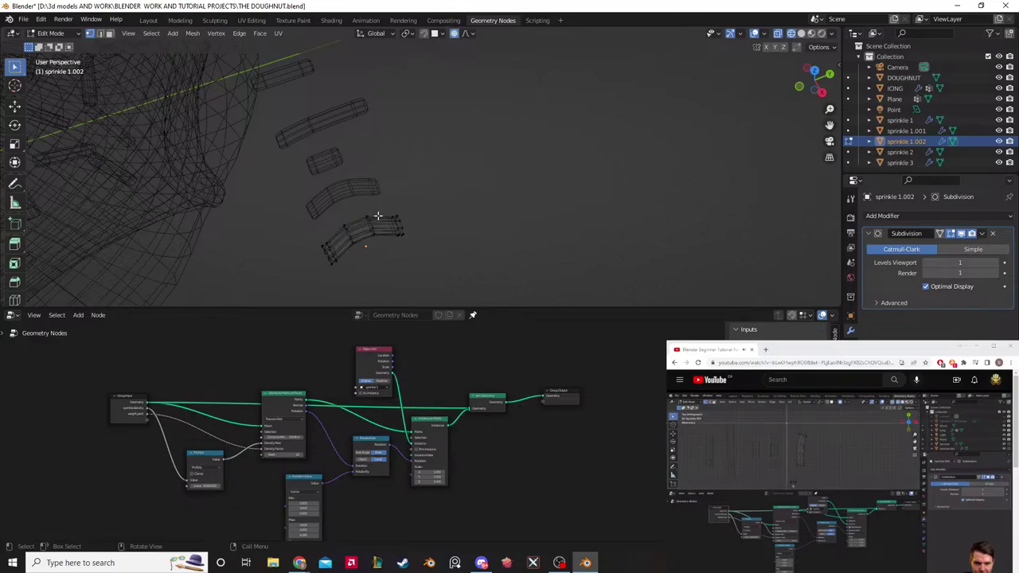
drag(378, 212, 344, 249)
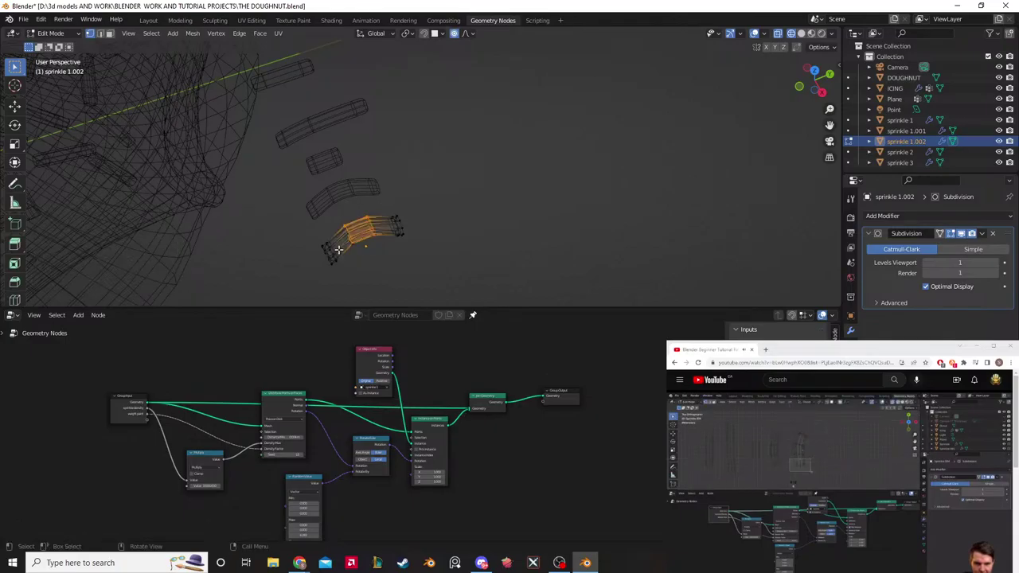
drag(380, 211, 343, 252)
middle_drag(343, 251, 434, 231)
key(g)
key(x)
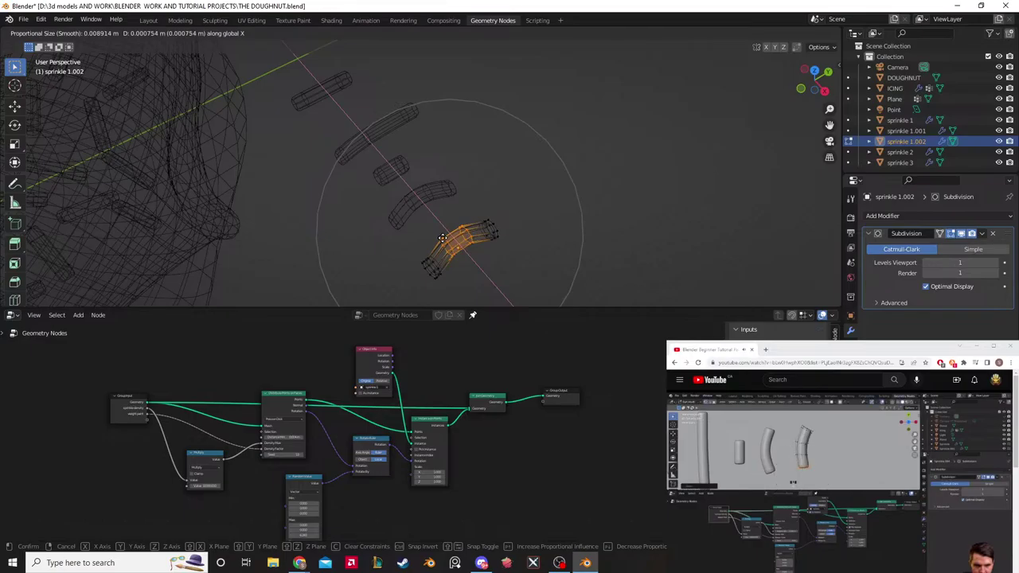
click(466, 239)
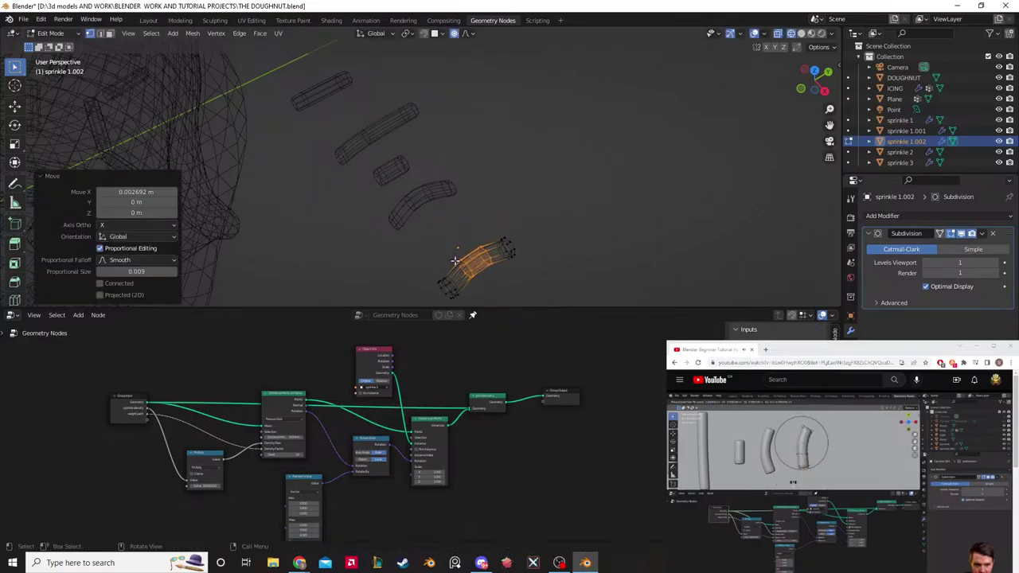
click(503, 211)
key(Tab)
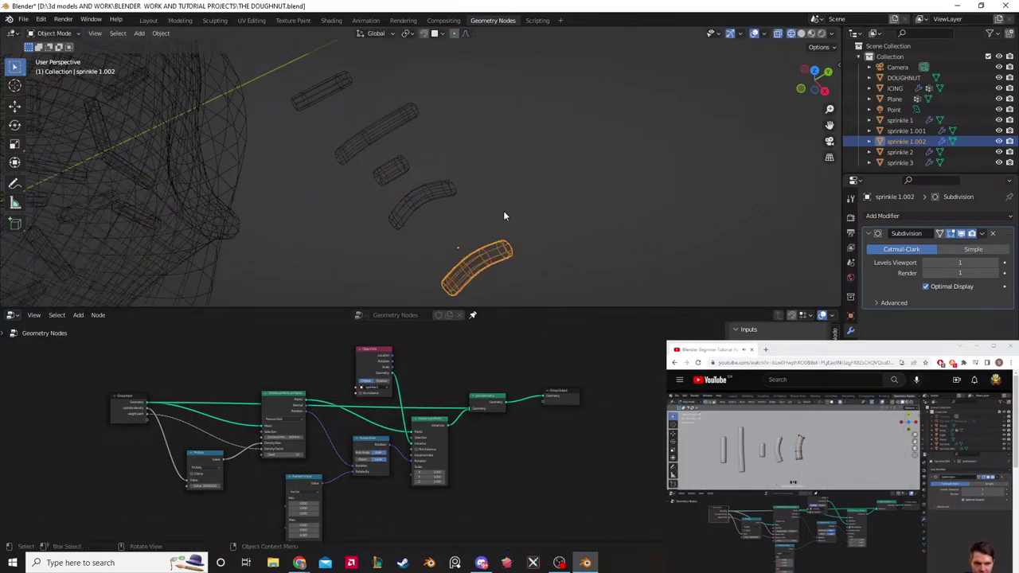
Step: Shift Sprinkle 1.002 slightly along X and stretch it lengthwise along Y
key(g)
key(x)
click(475, 189)
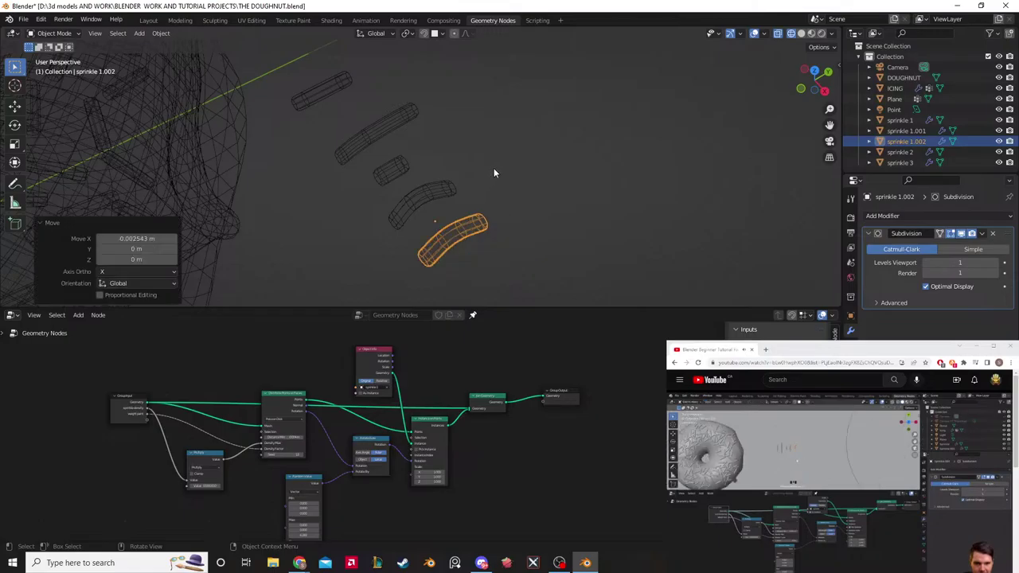
middle_drag(494, 168, 515, 184)
key(s)
key(y)
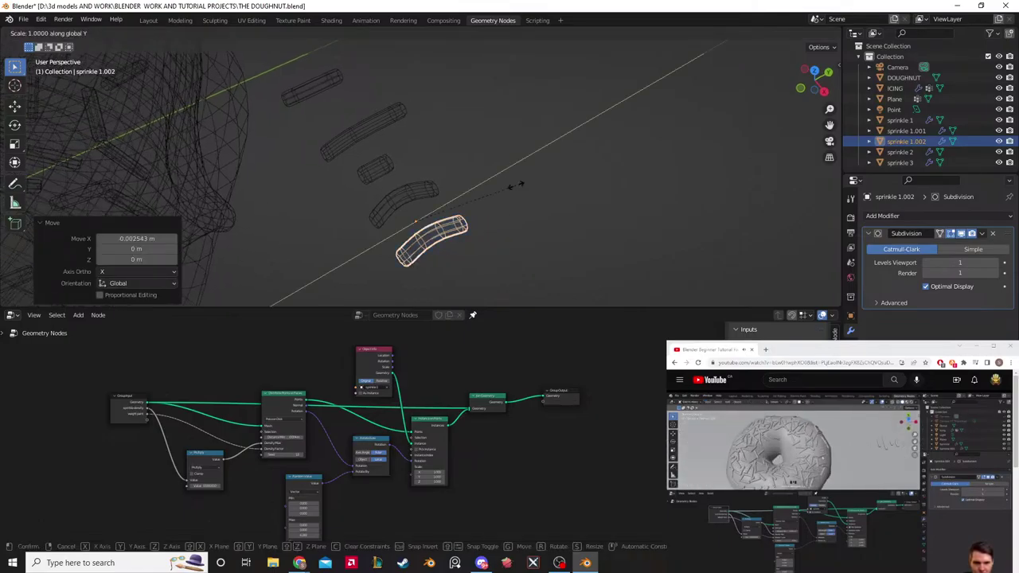
click(519, 179)
click(530, 169)
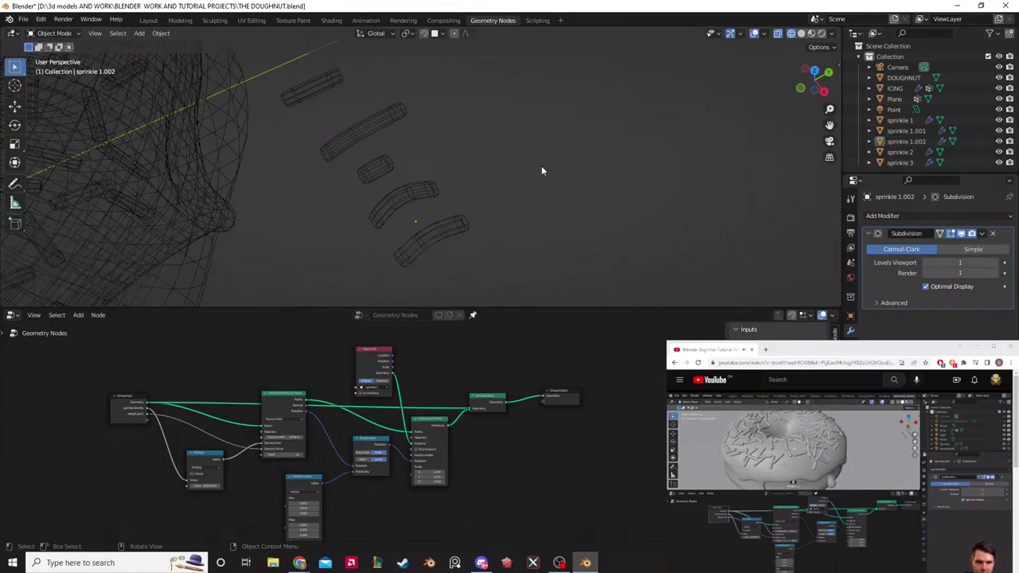
middle_drag(541, 166, 538, 126)
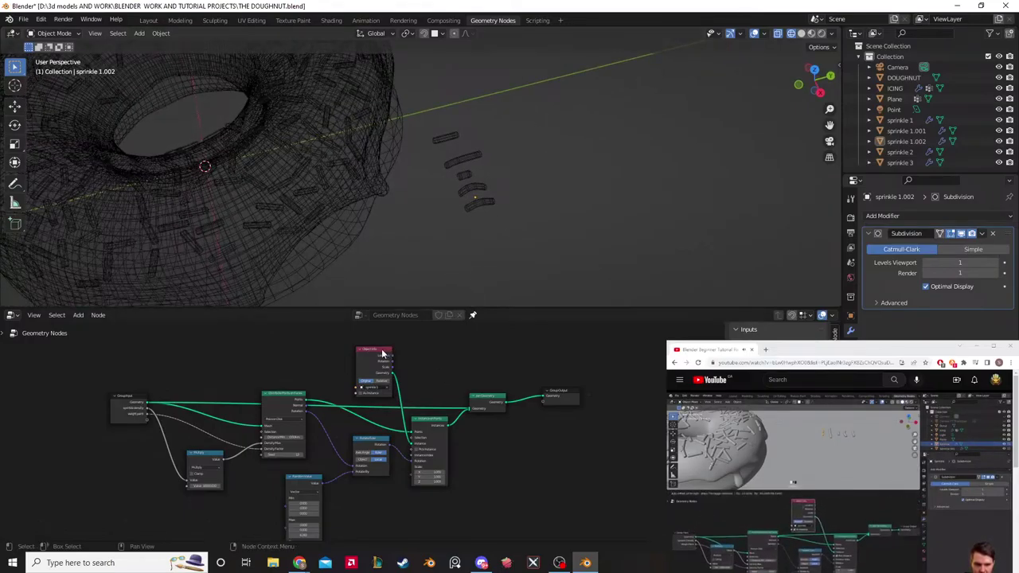
Step: Move the Object Info node left, keep sprinkle 1 as its object, and box-select all five sprinkles
drag(382, 352, 359, 352)
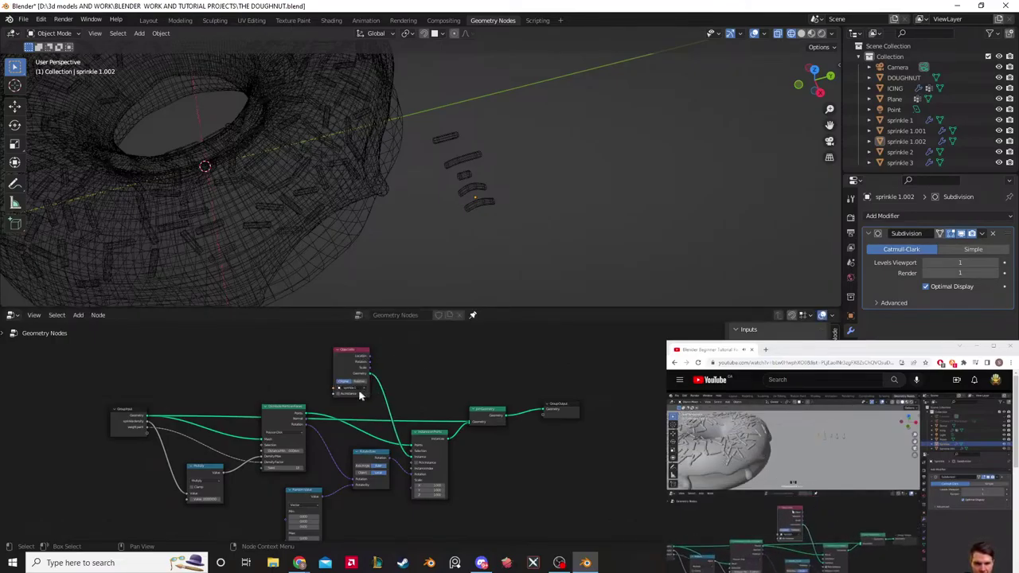
click(350, 393)
click(351, 420)
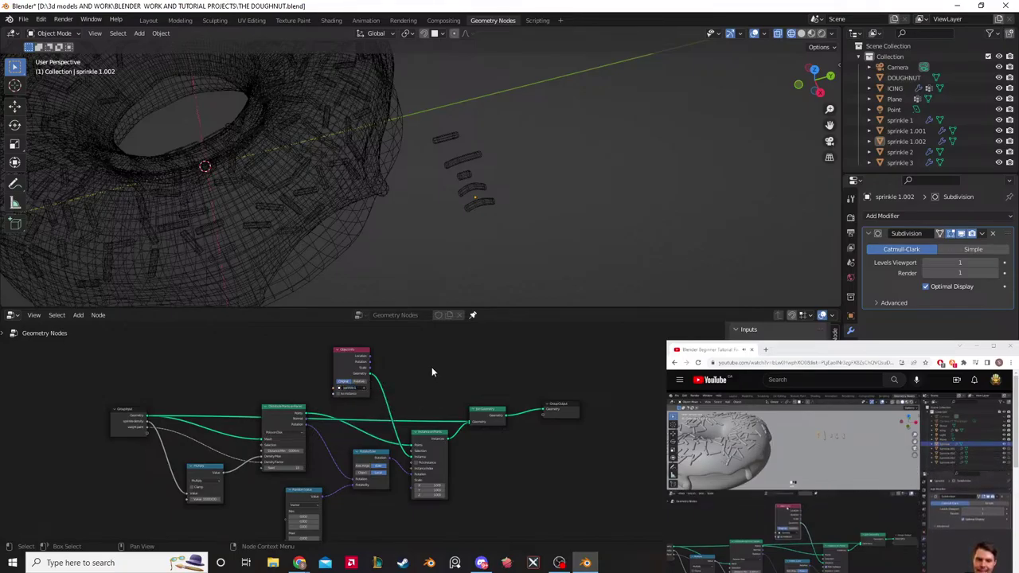
middle_drag(430, 374, 422, 408)
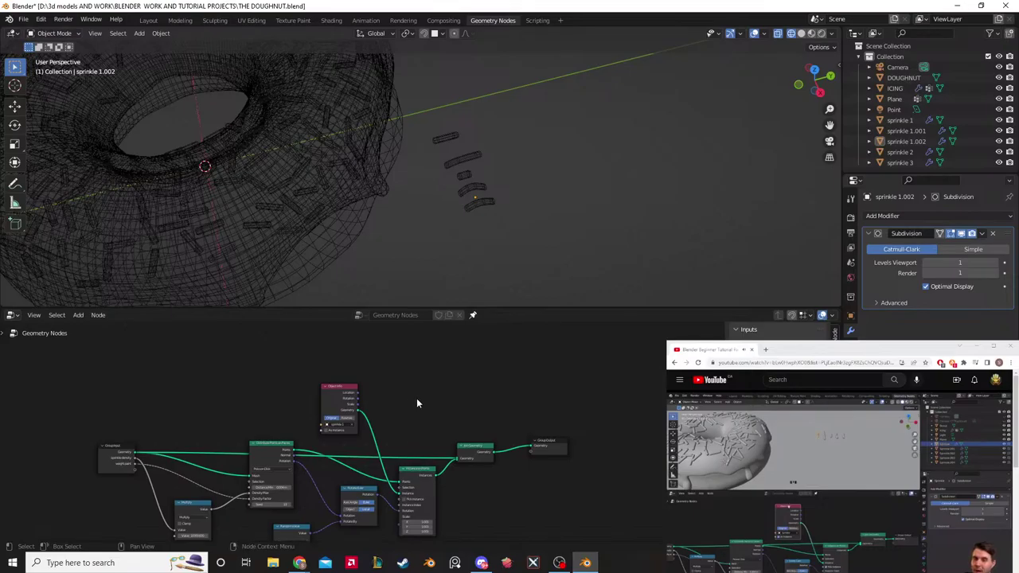
key(shift+a)
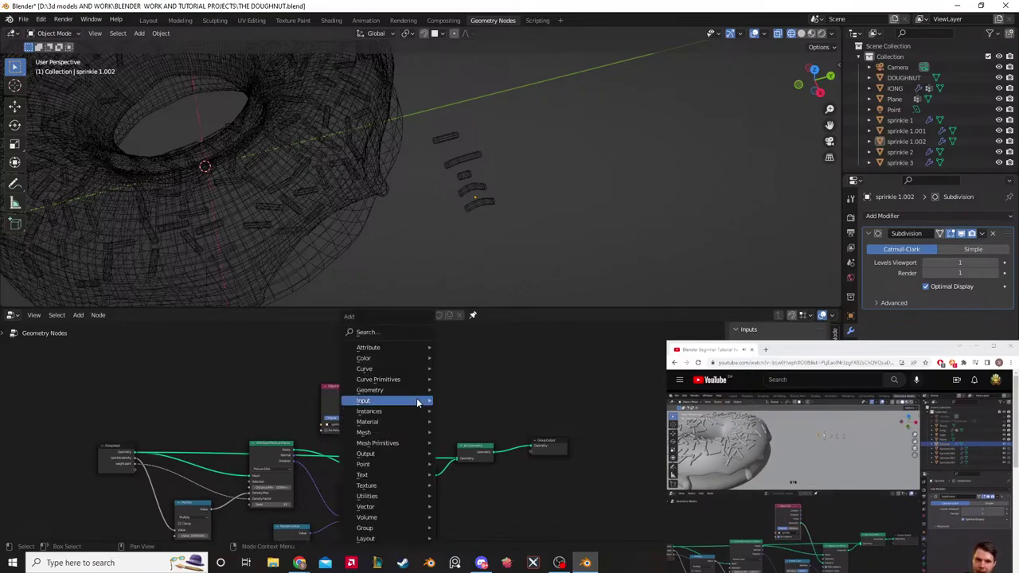
click(374, 333)
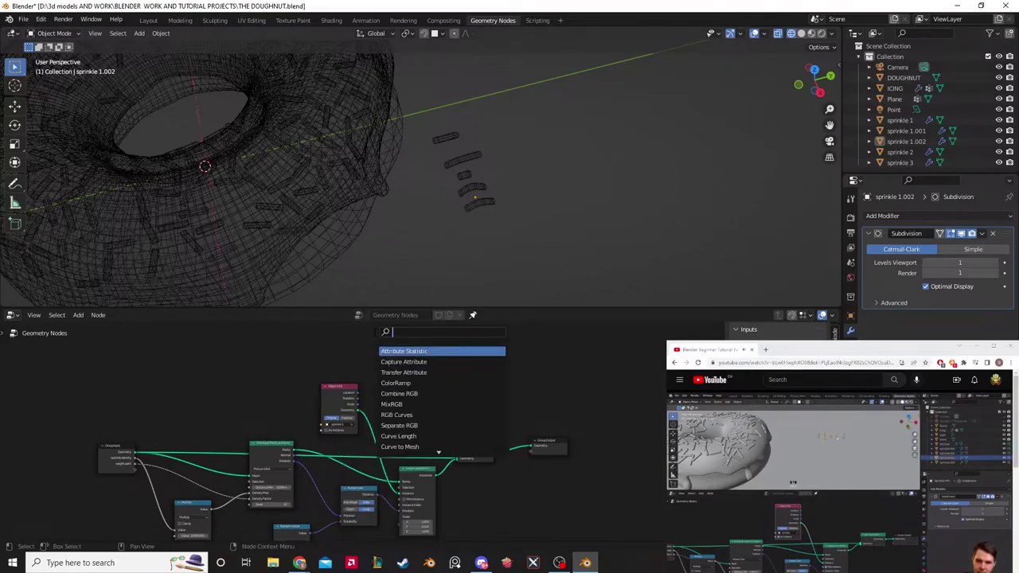
key(Escape)
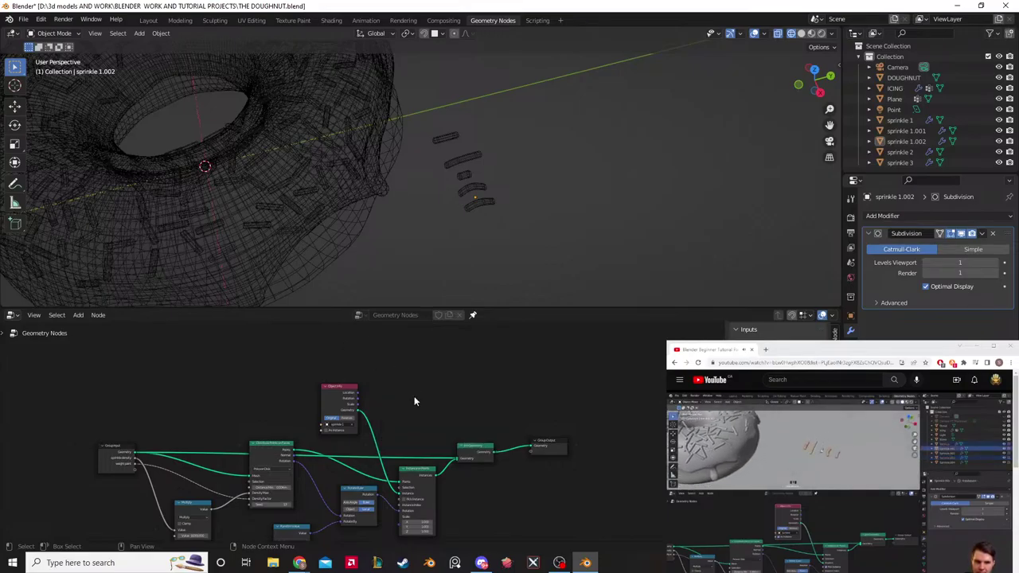
drag(544, 107, 420, 258)
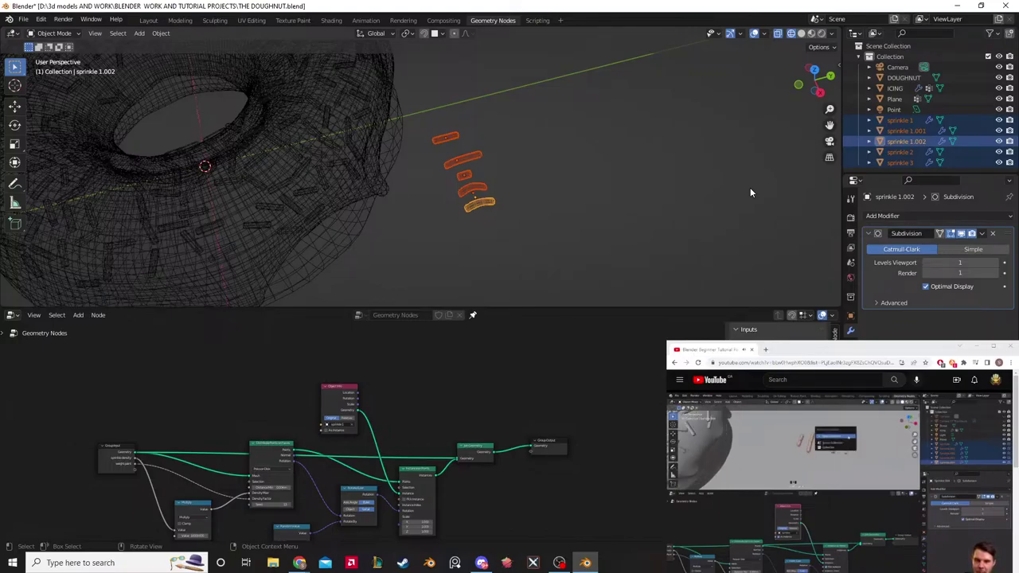
Step: Create a new collection called 'sprinkles' and move the five selected sprinkle pieces into it
key(m)
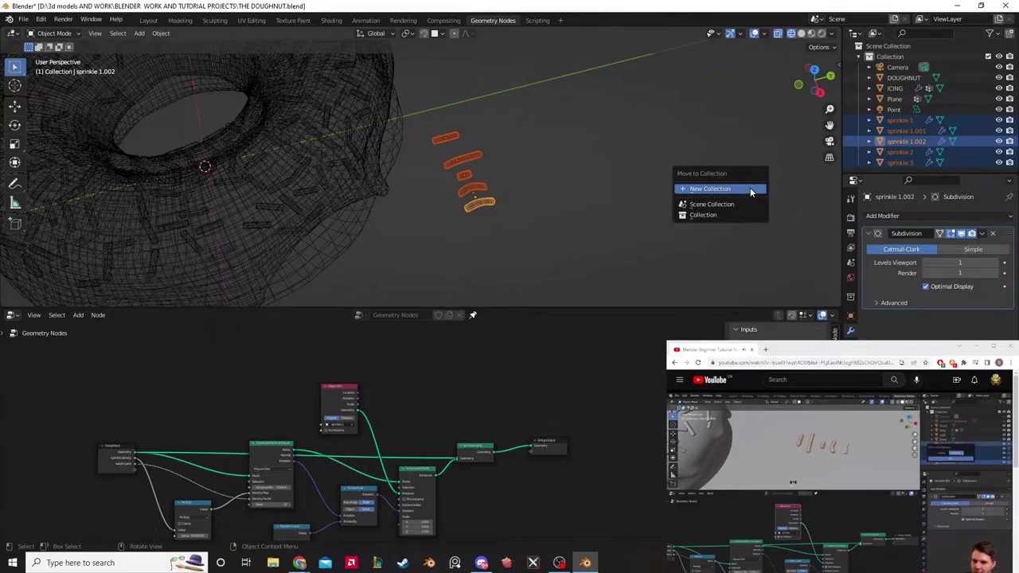
click(749, 189)
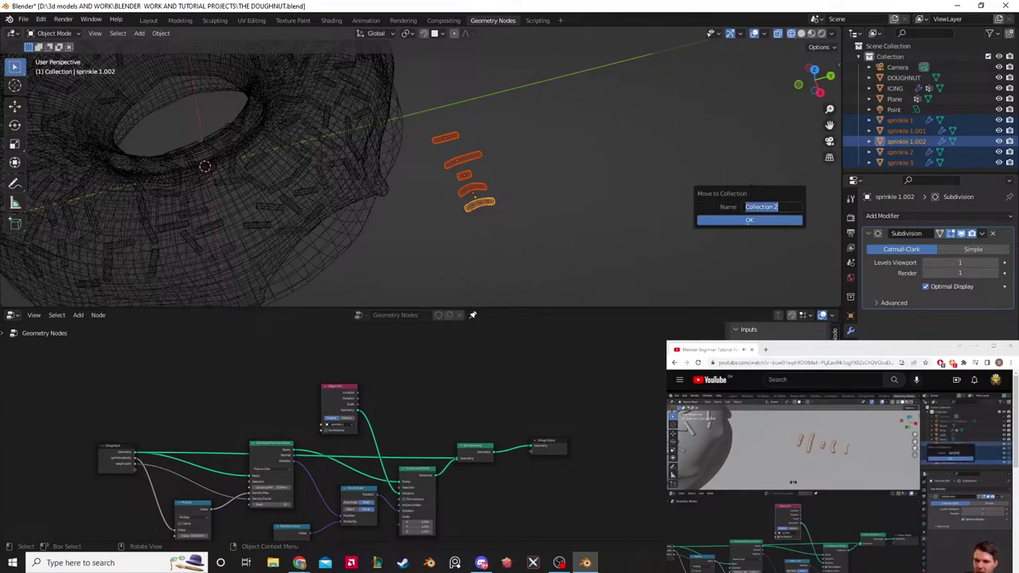
text(sprinkles)
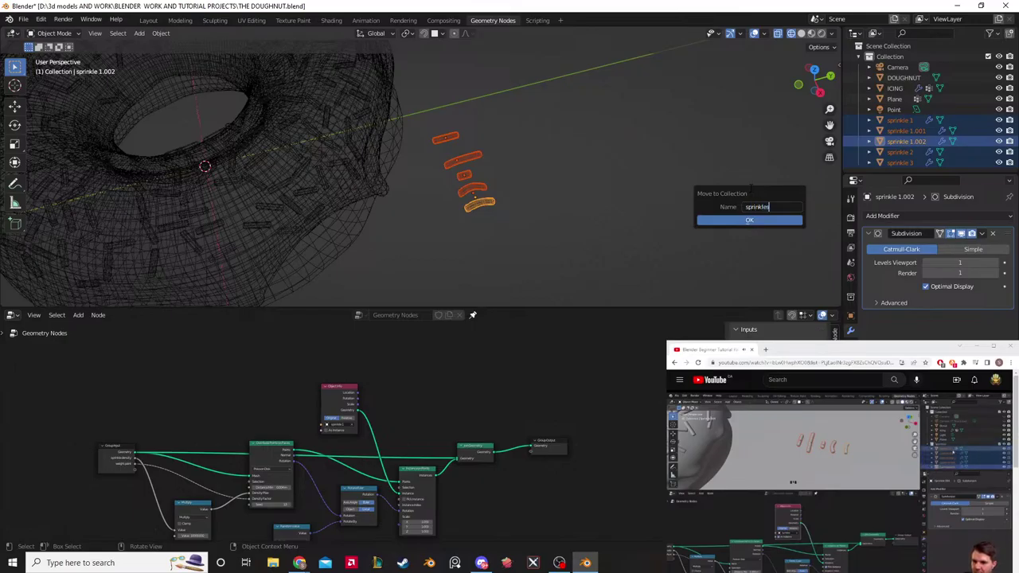
click(749, 220)
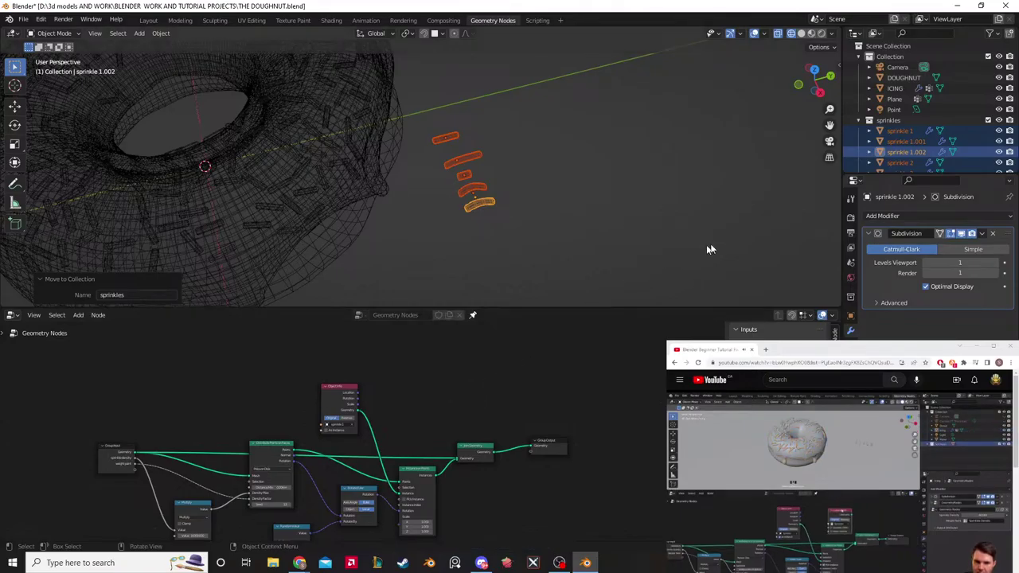
click(884, 120)
drag(884, 120, 416, 389)
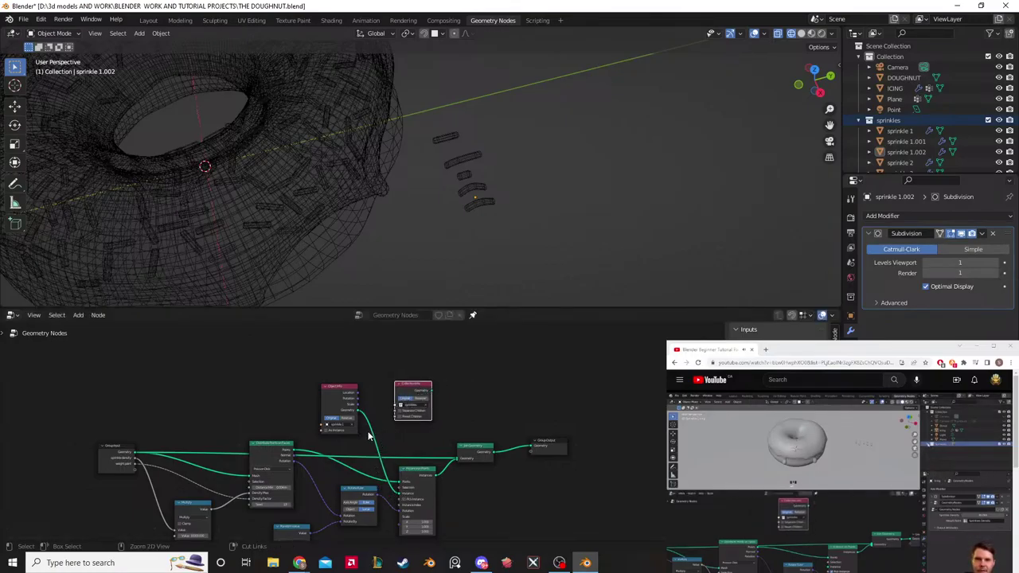
ctrl+right_drag(369, 436, 346, 391)
drag(345, 390, 318, 372)
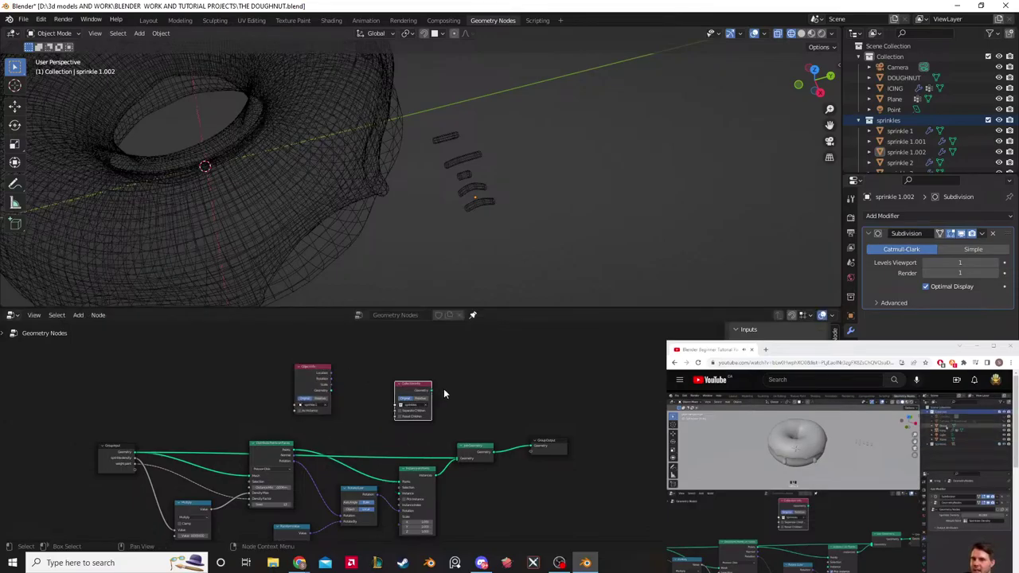
drag(412, 385, 398, 498)
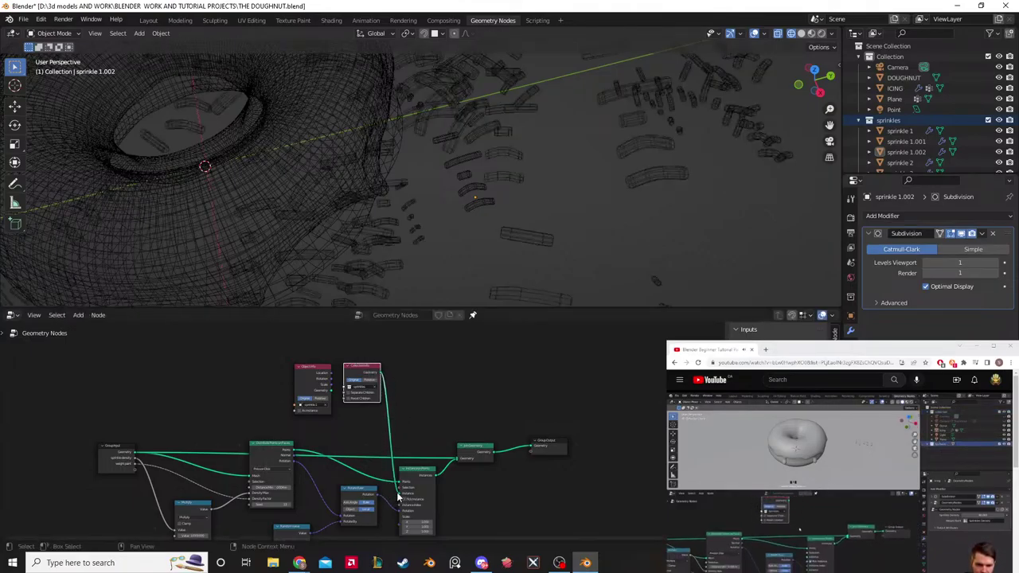
scroll(445, 402, down, 1)
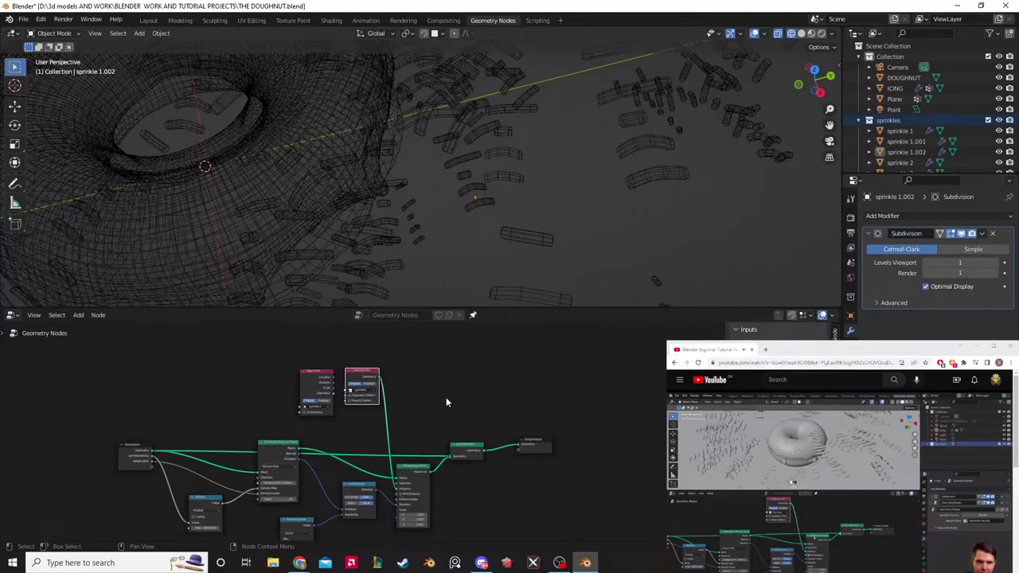
scroll(447, 254, down, 3)
middle_drag(447, 254, 557, 198)
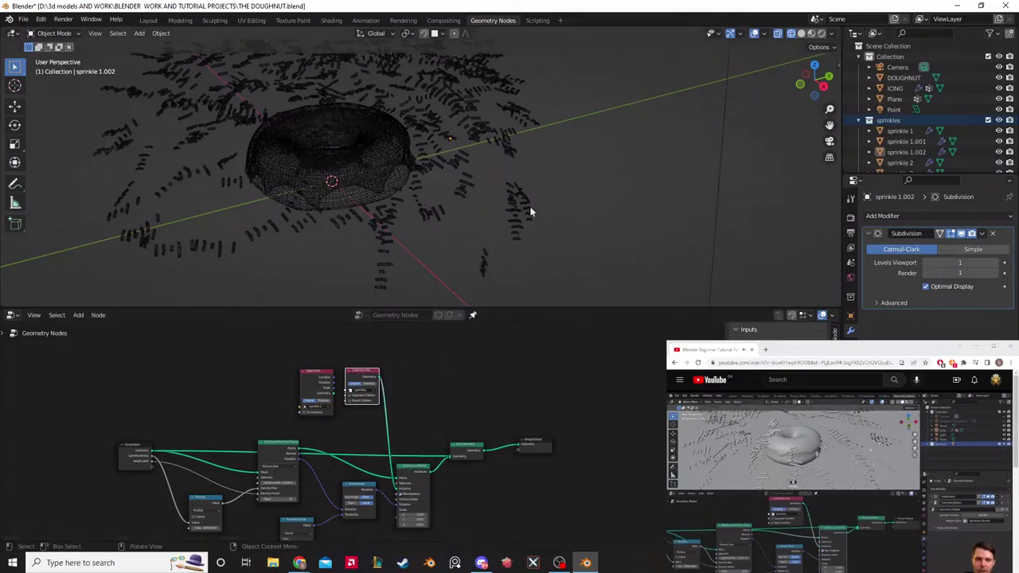
middle_drag(561, 188, 538, 191)
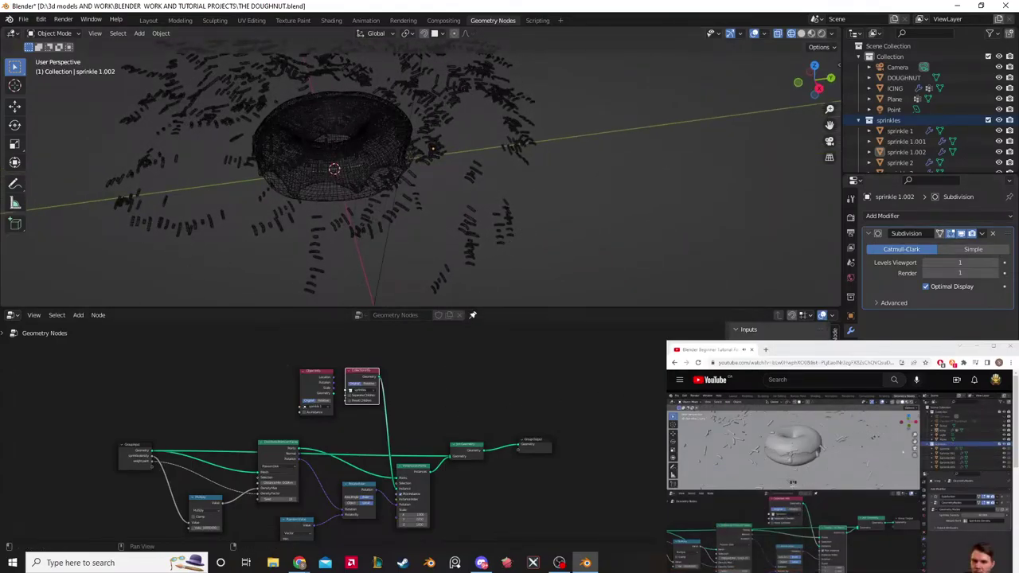
Step: Enable Separate Children and Reset Children in the Collection Info node, then inspect the donut
scroll(358, 422, up, 4)
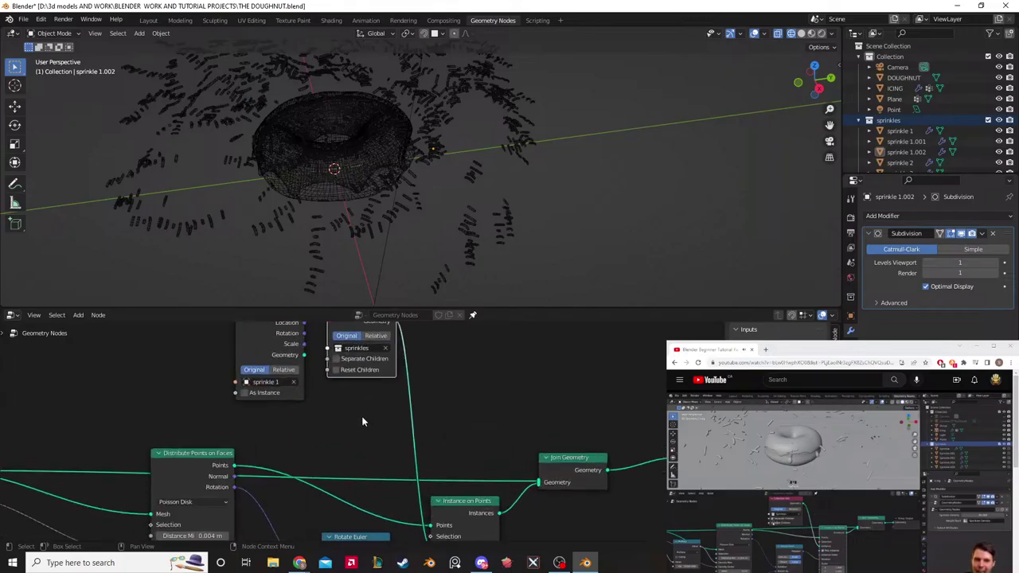
click(337, 359)
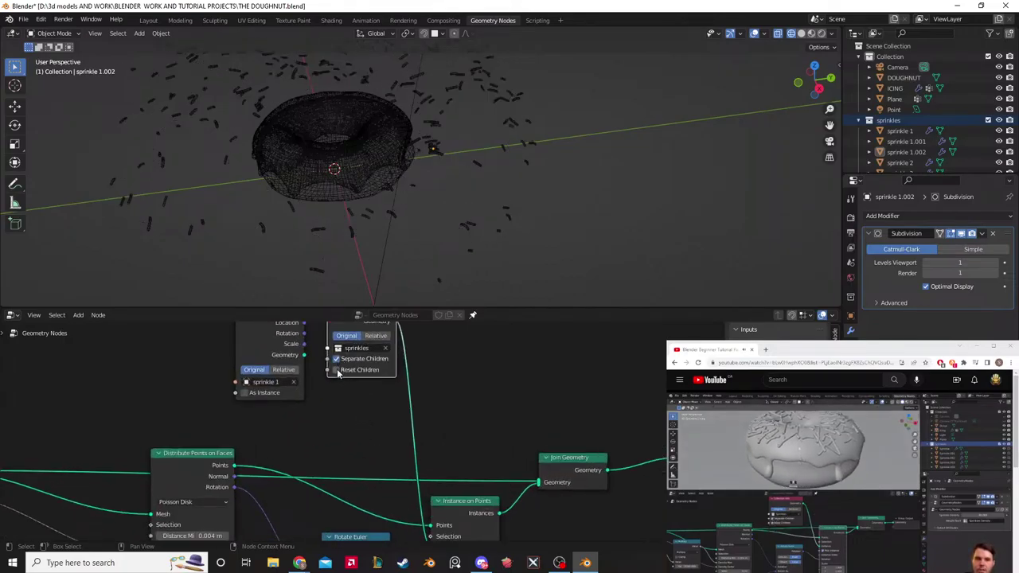
click(336, 370)
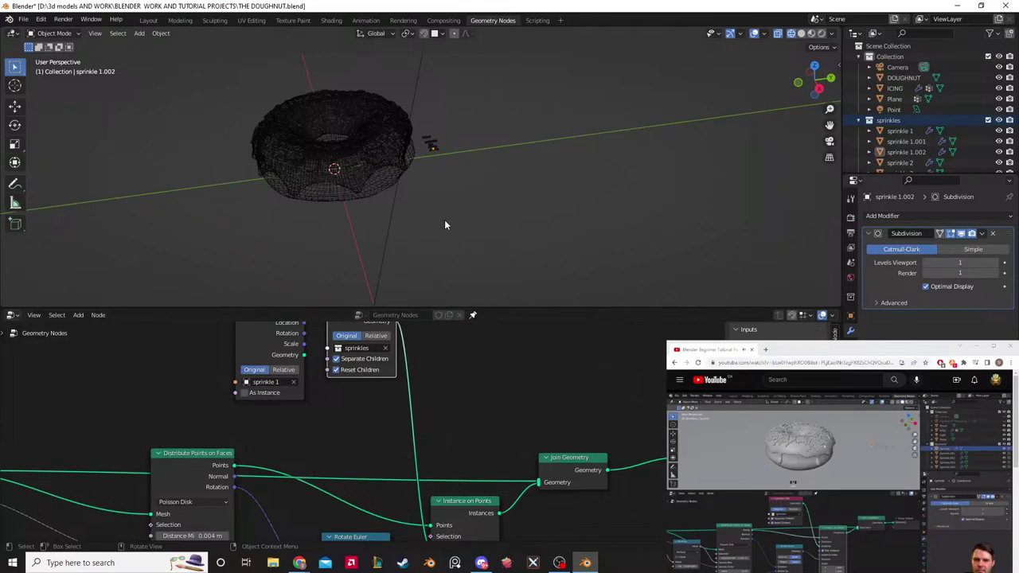
middle_drag(489, 209, 581, 257)
scroll(579, 252, up, 5)
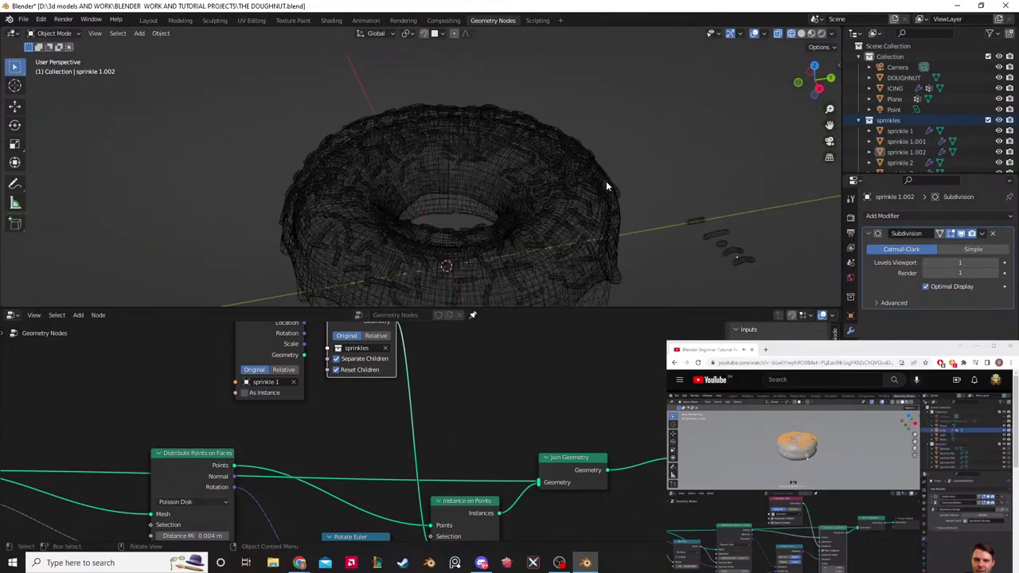
scroll(604, 194, up, 2)
scroll(625, 170, down, 2)
shift+middle_drag(625, 170, 482, 232)
scroll(575, 166, down, 2)
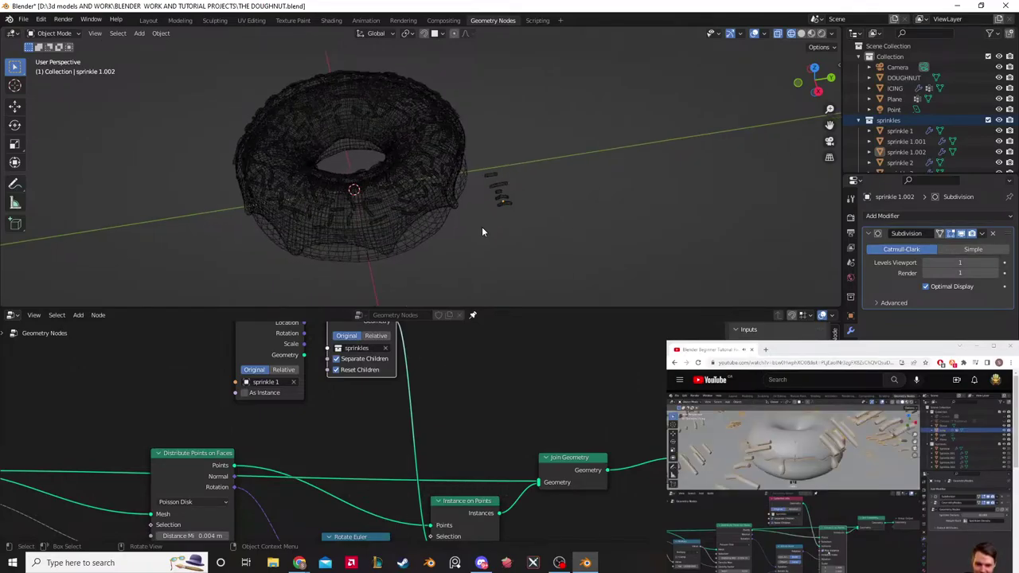
scroll(464, 404, down, 4)
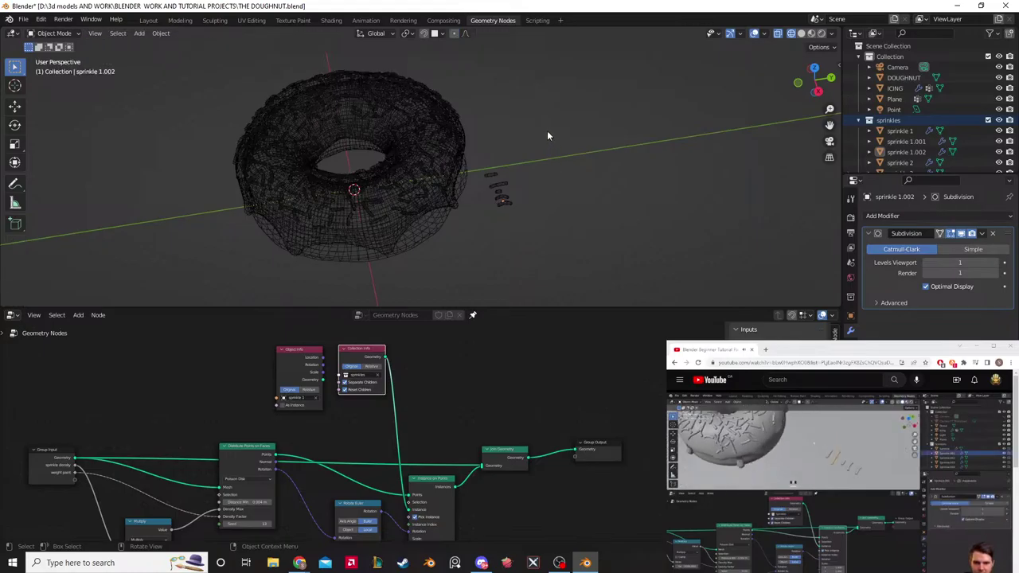
Step: Switch the viewport from wireframe to solid shading and look down on the donut
key(z)
click(611, 129)
middle_drag(518, 172, 545, 191)
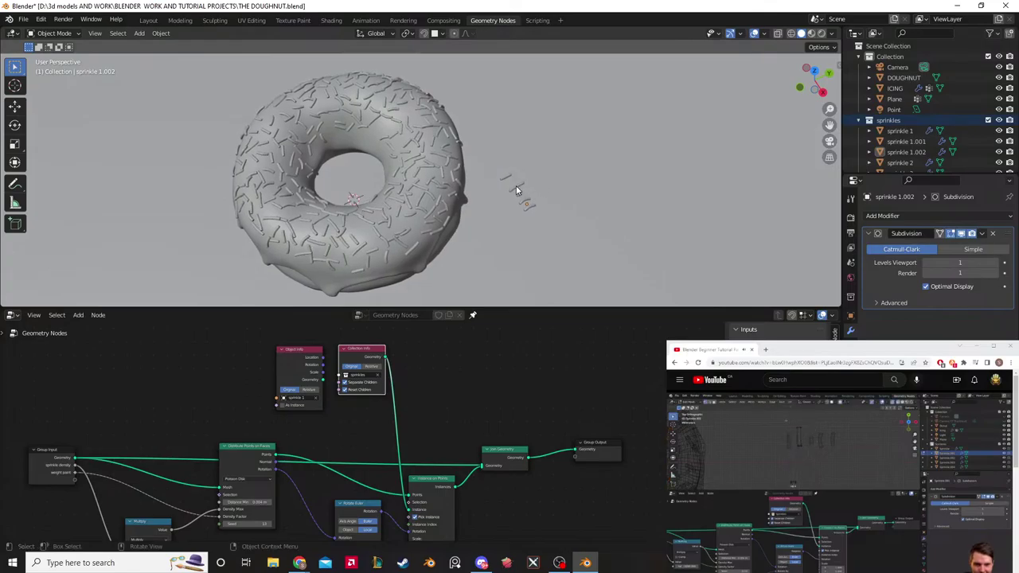
Step: Scale sprinkle 2 down to 0.359 along the Y axis
click(517, 190)
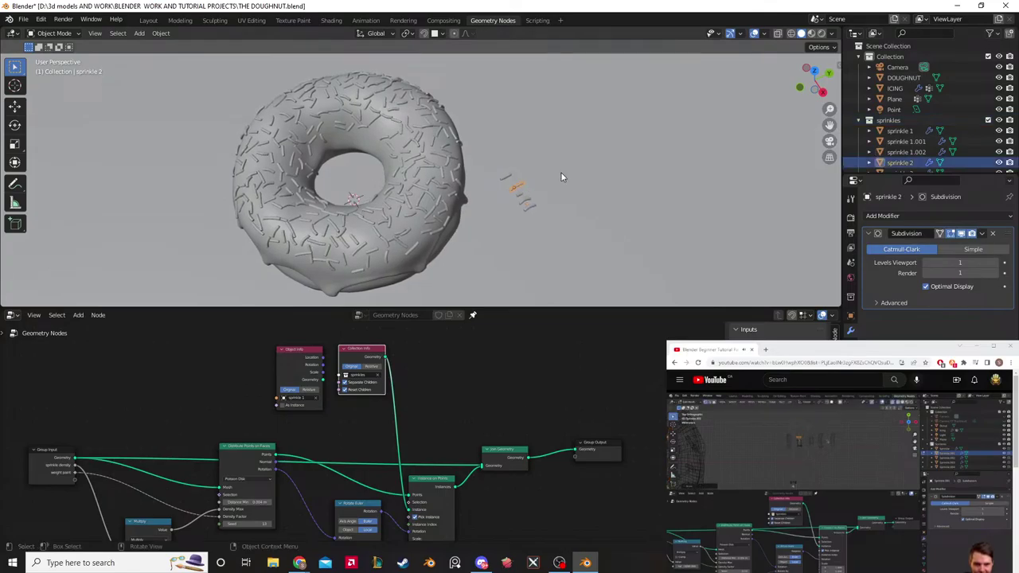
middle_drag(561, 172, 578, 235)
key(s)
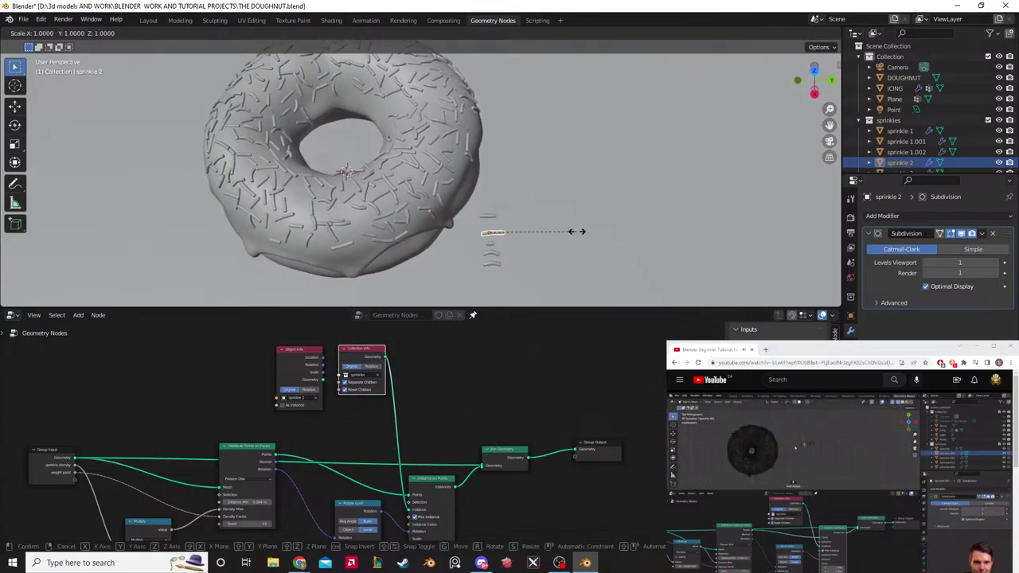
key(y)
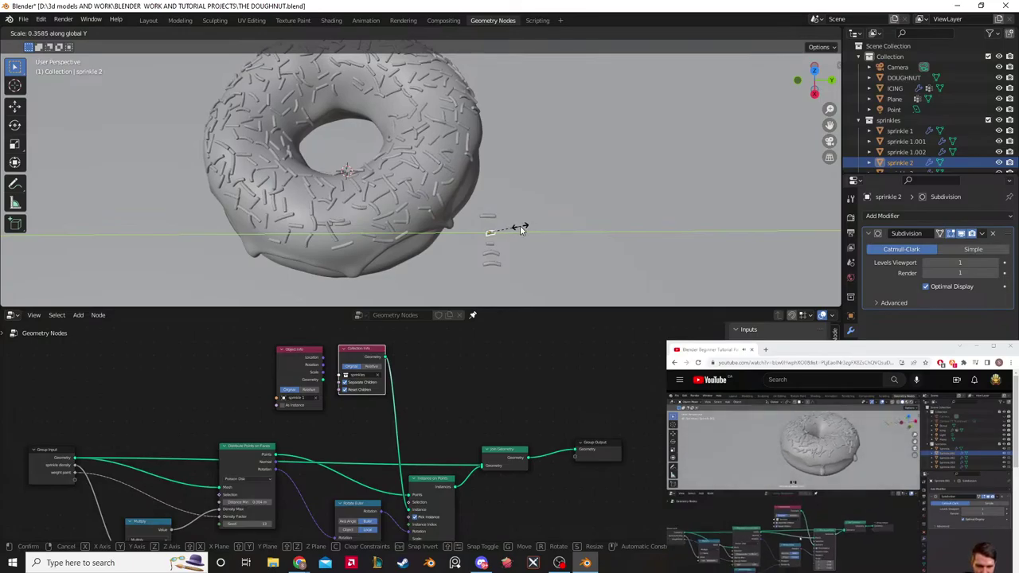
click(519, 225)
Step: Reselect sprinkle 2 and orbit the view to inspect the shortened sprinkle on the donut
click(537, 194)
middle_drag(537, 195, 562, 204)
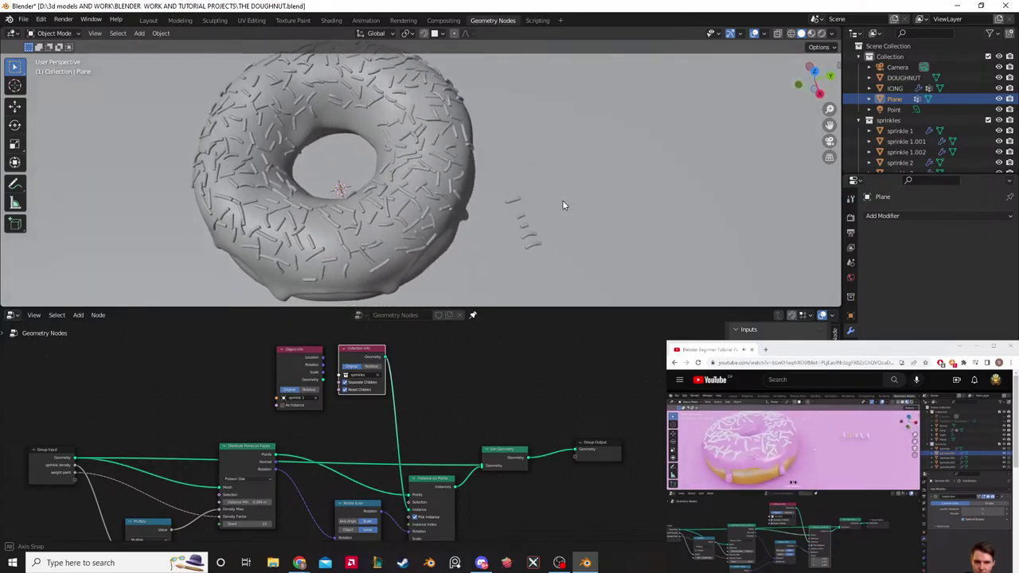
click(562, 204)
scroll(568, 230, down, 10)
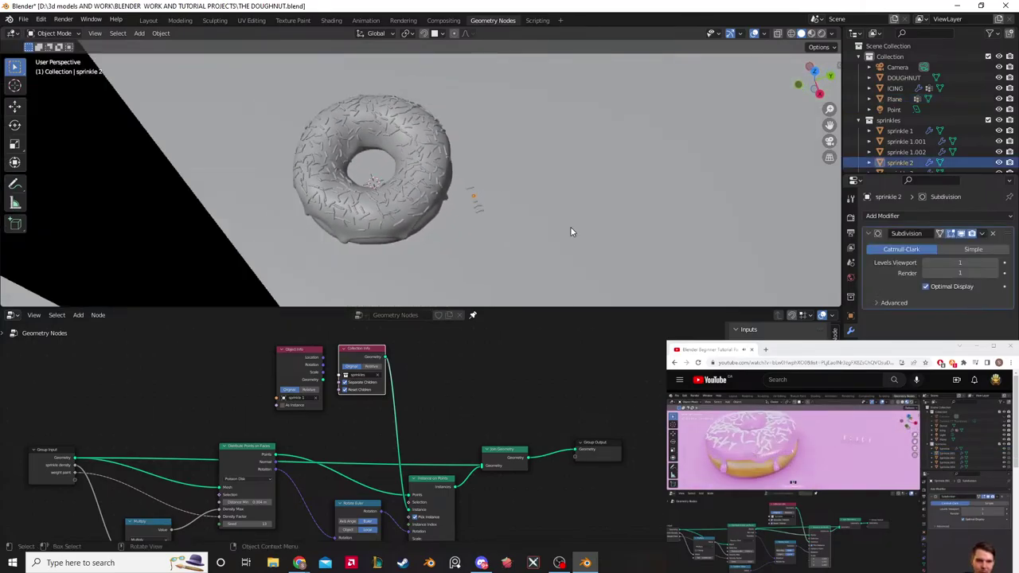
scroll(568, 230, up, 10)
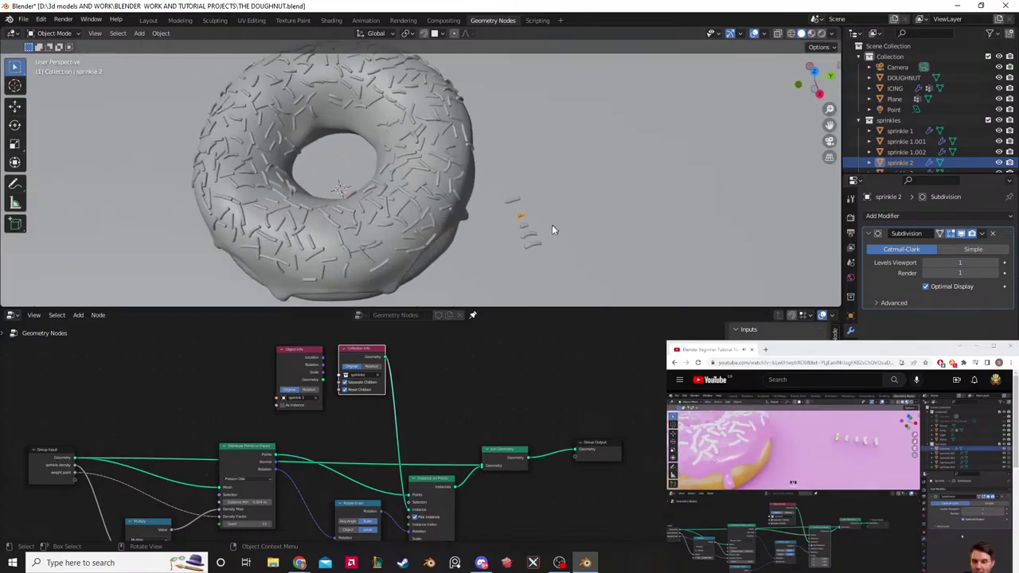
middle_drag(553, 227, 561, 203)
Step: Preview the donut in the Shading workspace, then return to the sprinkle node setup
click(331, 21)
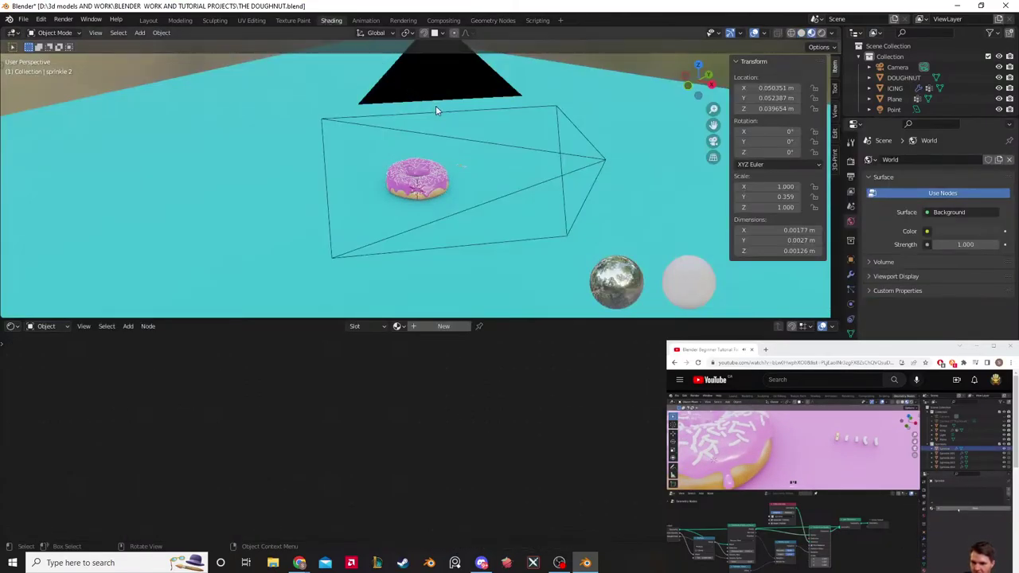
scroll(509, 165, up, 3)
middle_drag(485, 169, 487, 170)
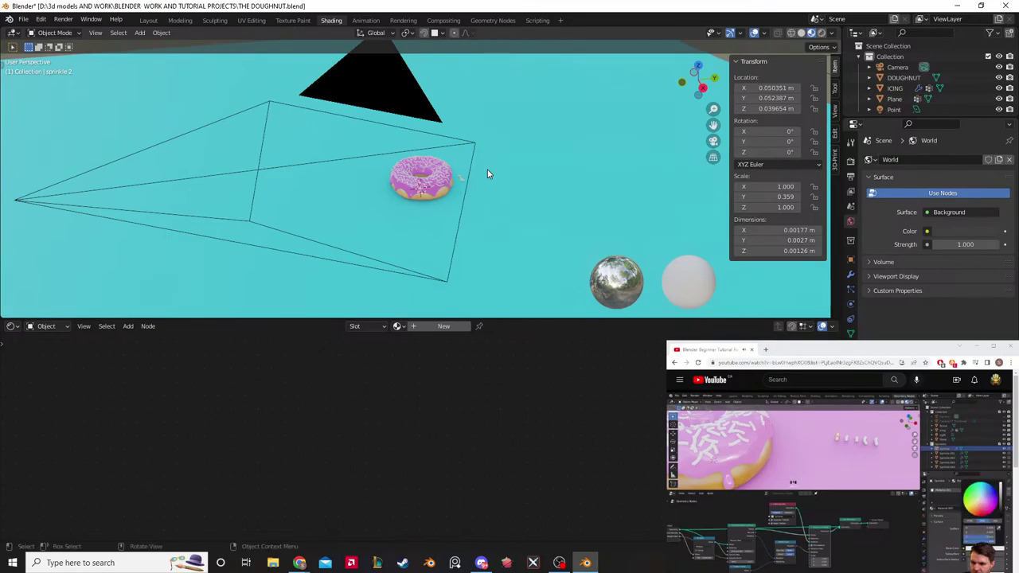
click(491, 21)
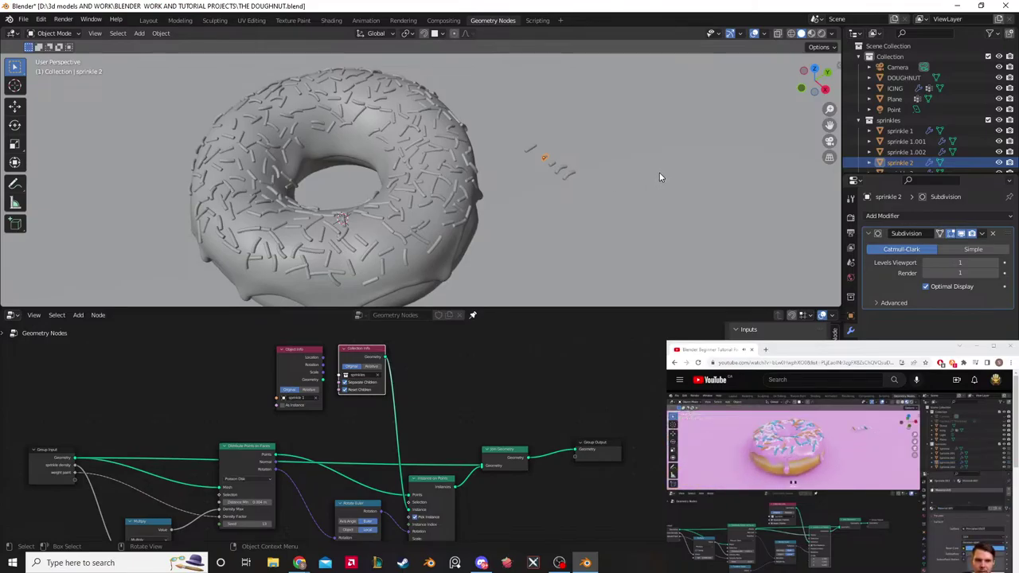
click(573, 393)
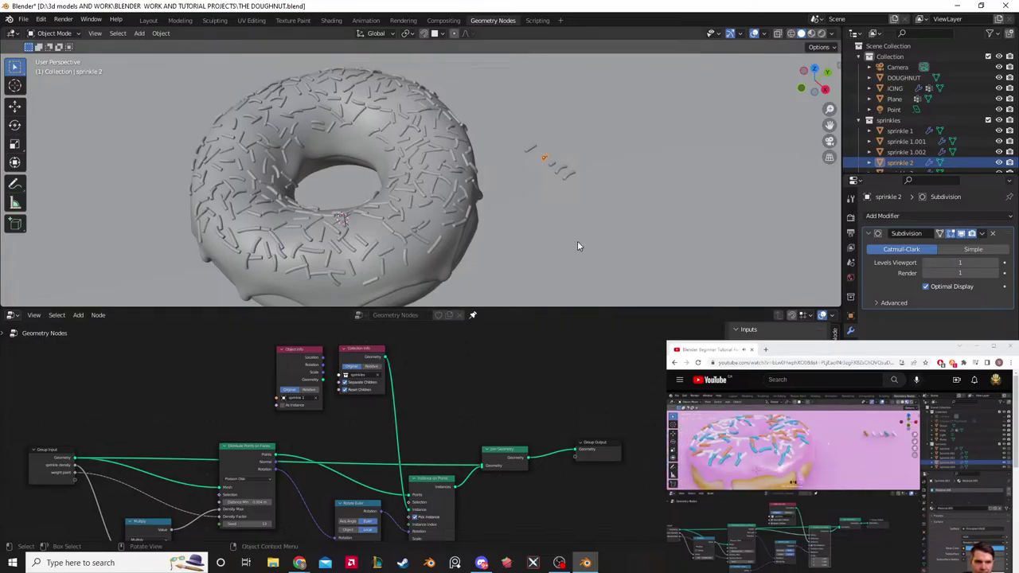
Step: Zoom in on the donut in Shading and select the icing to show its Material.001 nodes
click(331, 20)
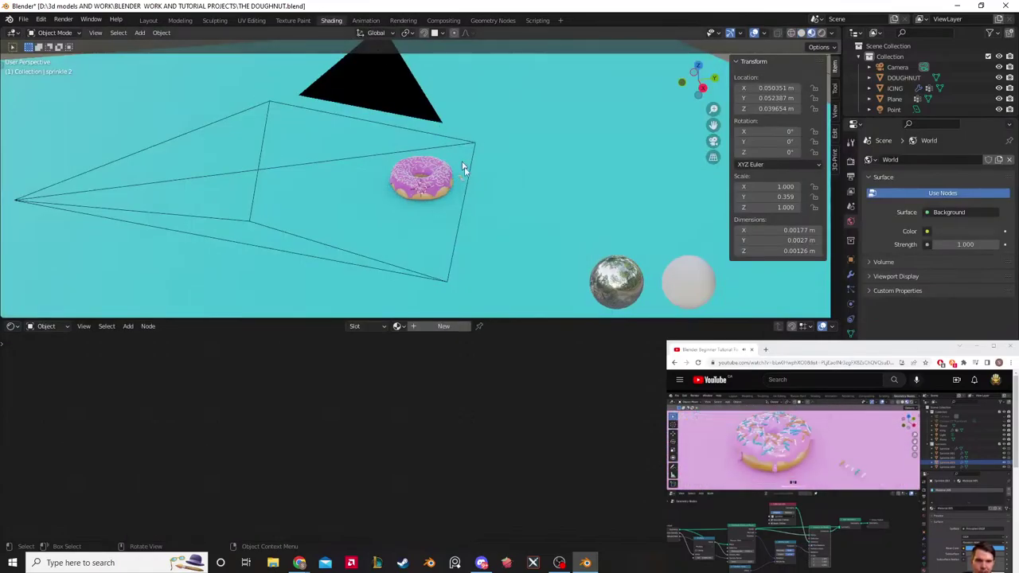
scroll(486, 215, up, 7)
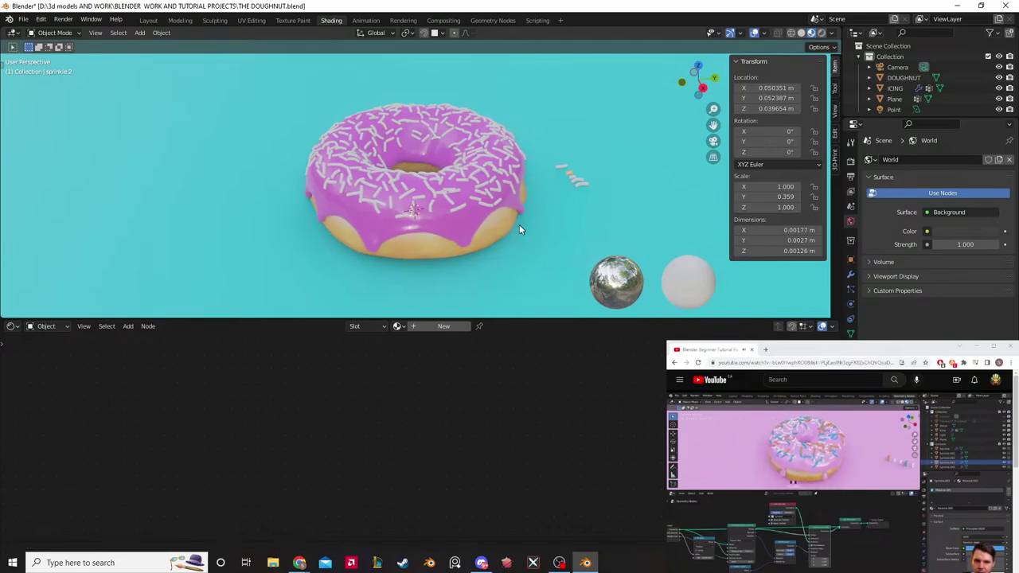
middle_drag(518, 226, 471, 255)
scroll(507, 253, up, 2)
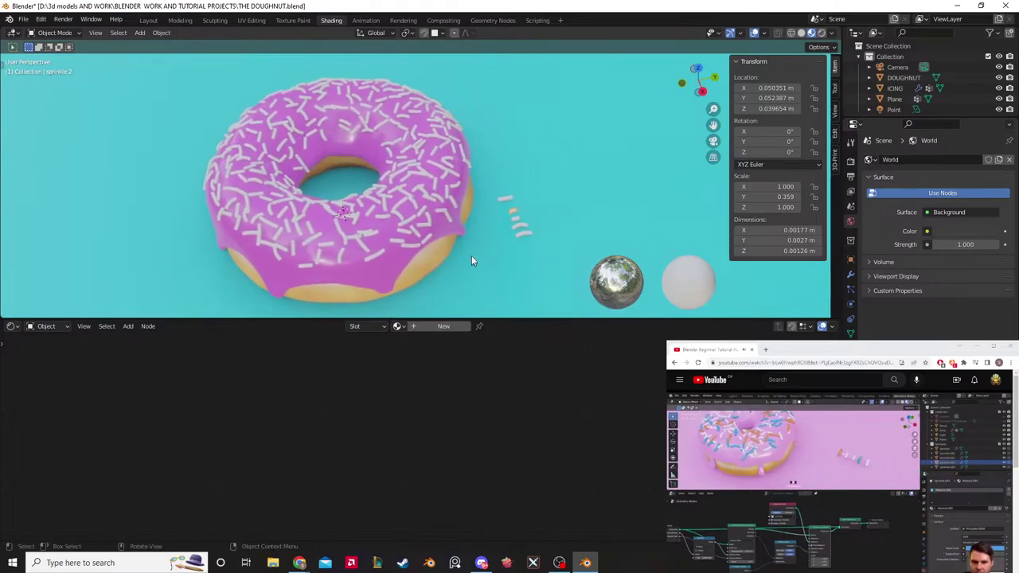
click(467, 205)
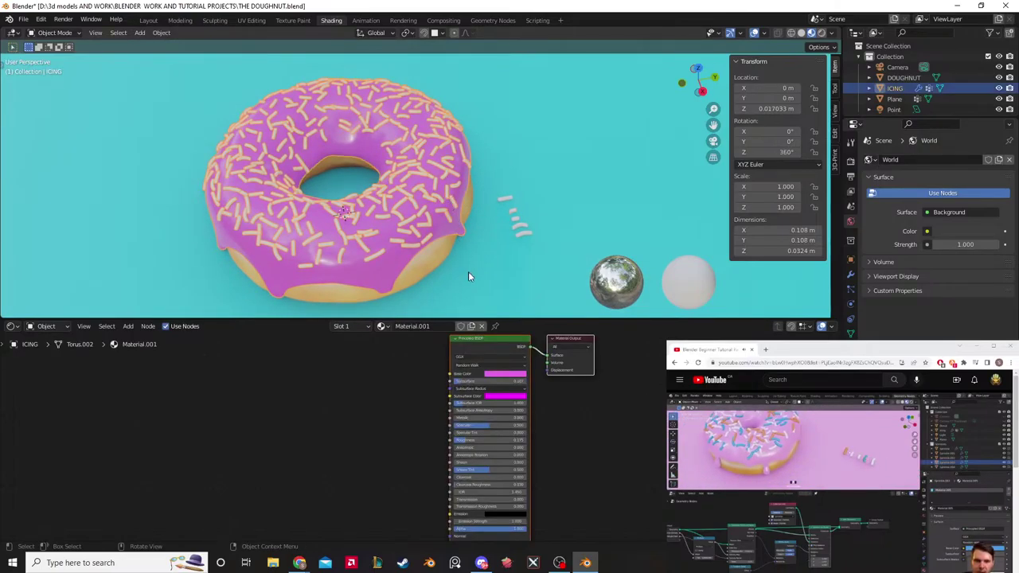
click(468, 271)
click(455, 189)
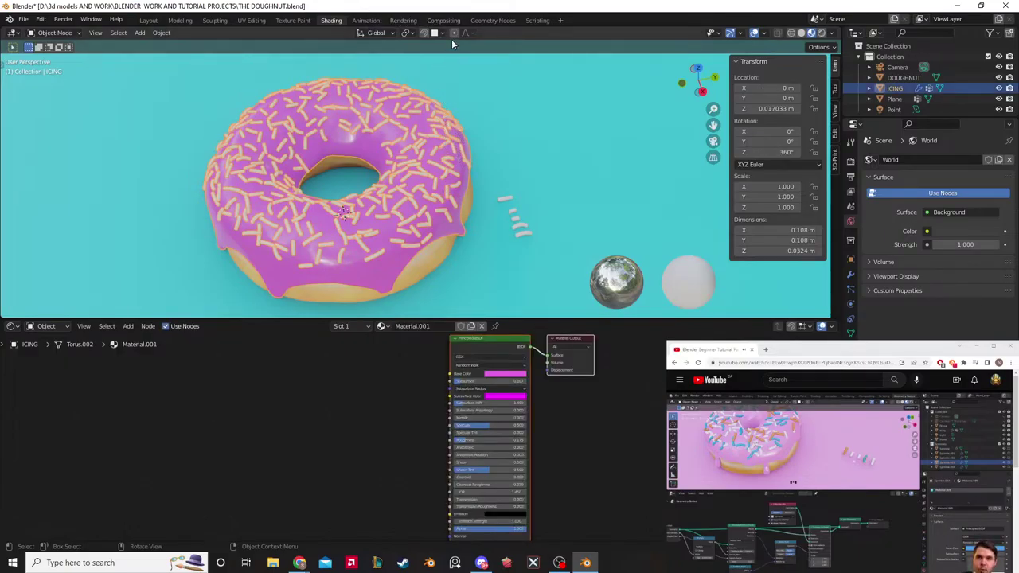
click(493, 21)
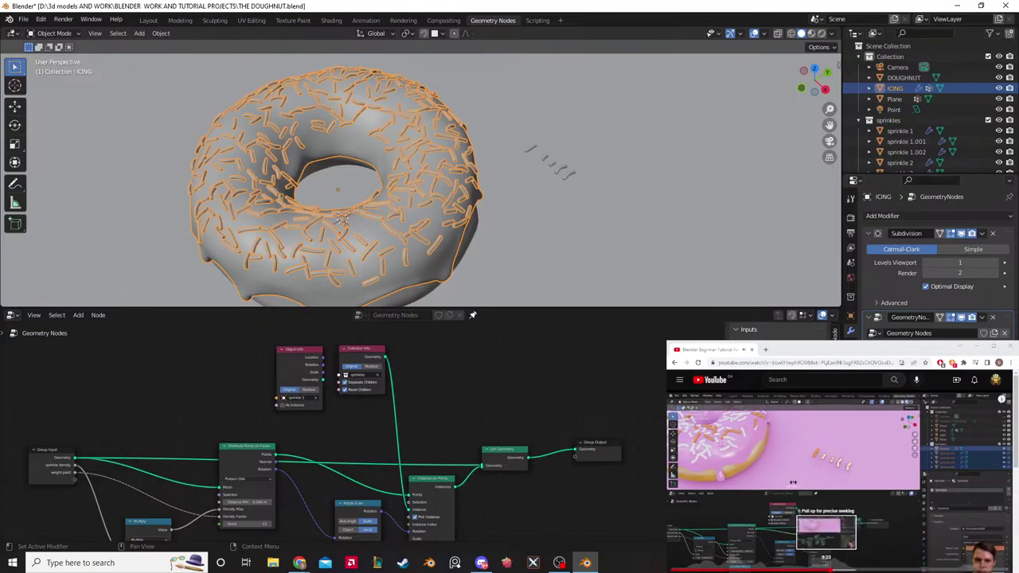
Step: Skip the tutorial video ahead, then select sprinkle 1 in the Outliner
click(827, 569)
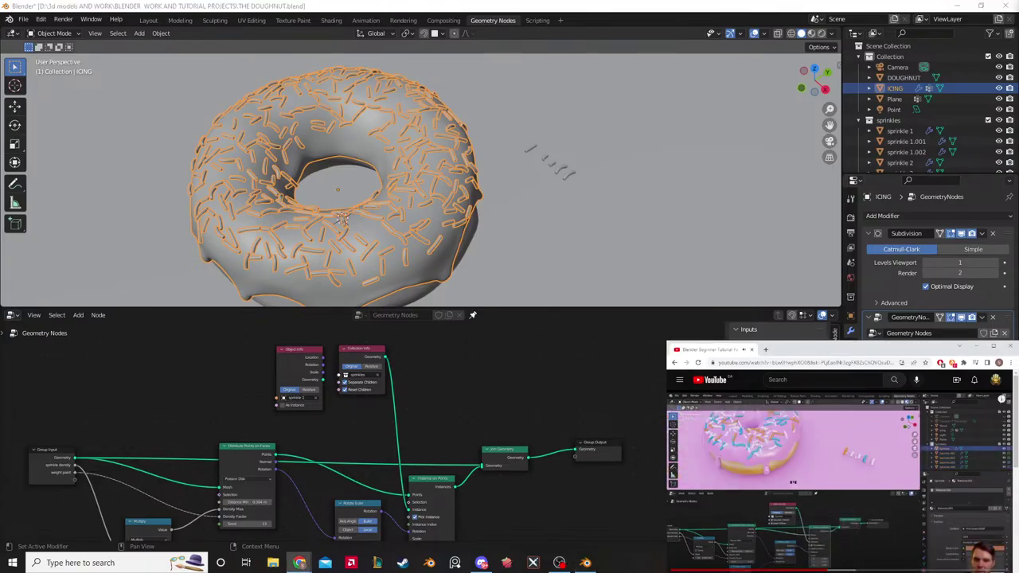
click(471, 393)
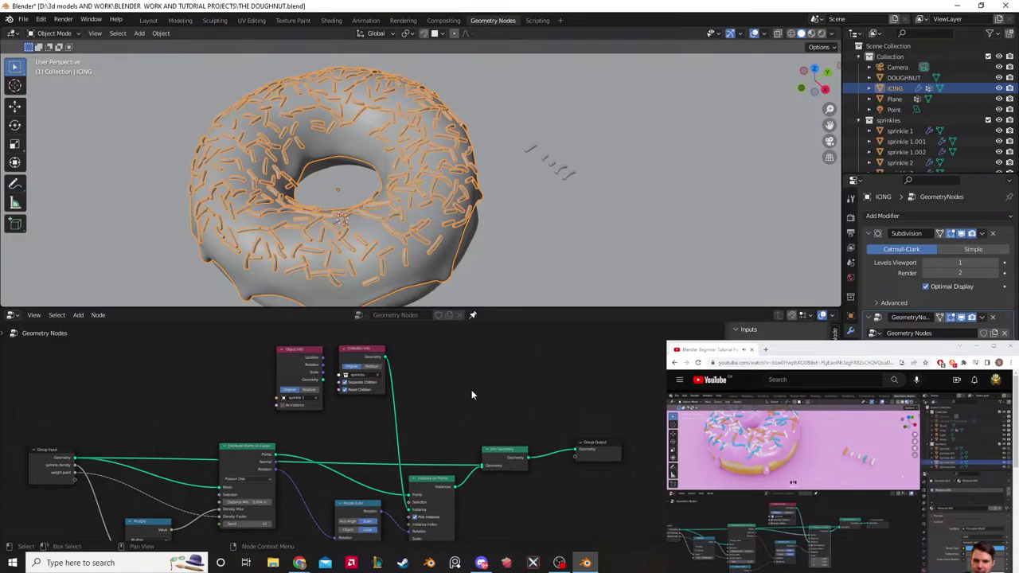
click(903, 130)
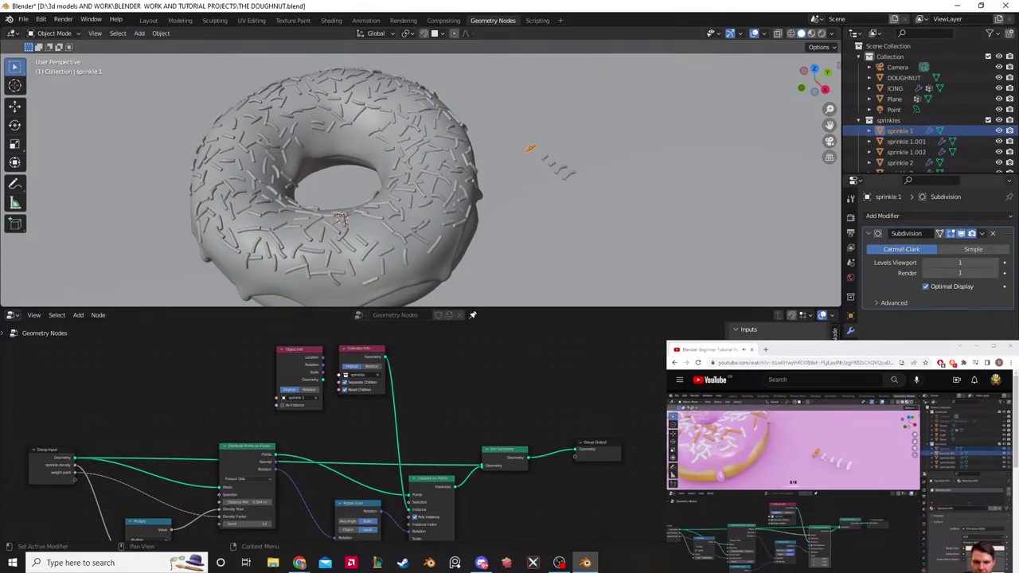
Step: Add a new material to sprinkle 1 and name it 'sprinkles'
click(849, 278)
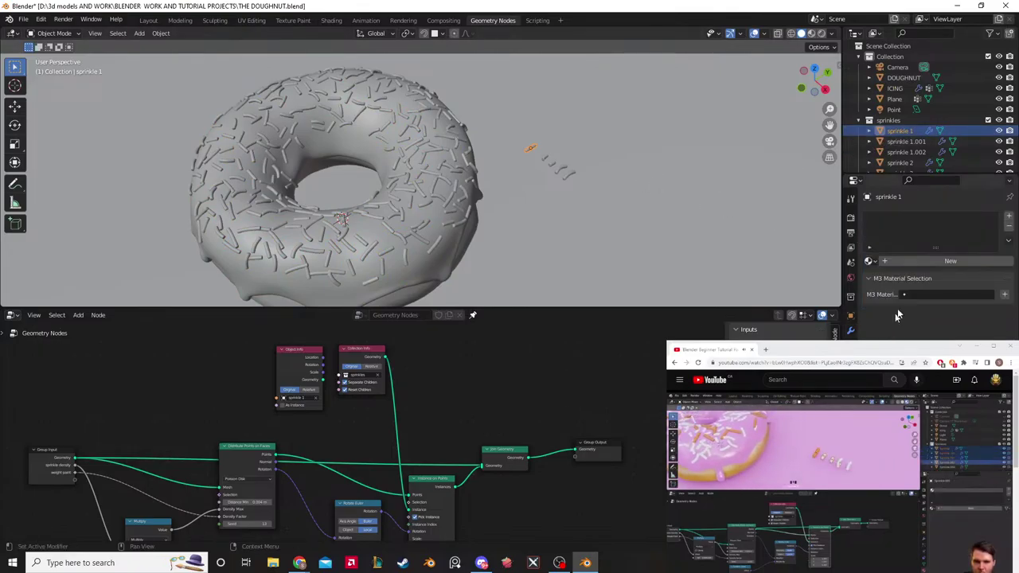
click(913, 259)
double_click(910, 260)
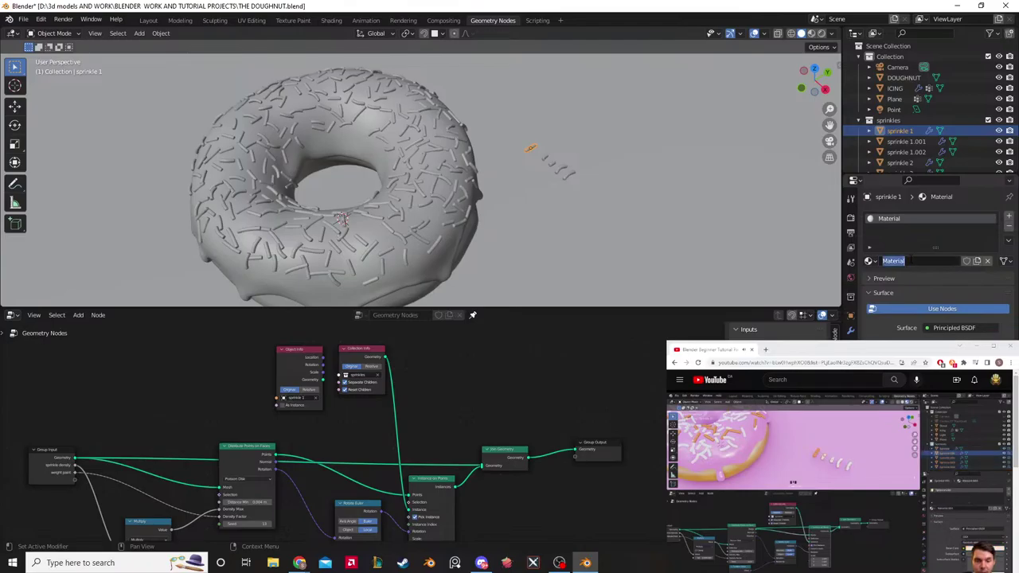
text(sprinkles)
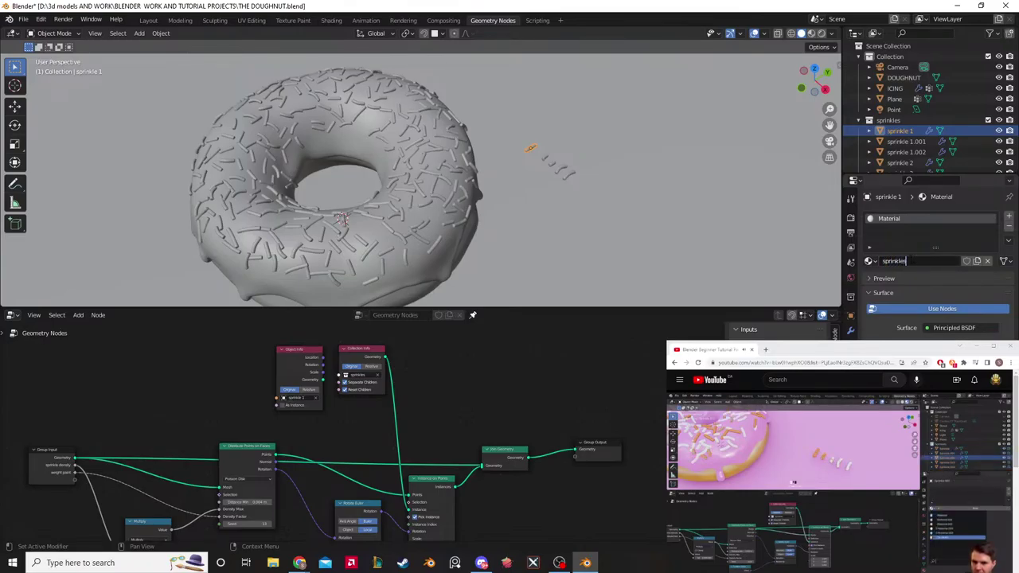
key(Return)
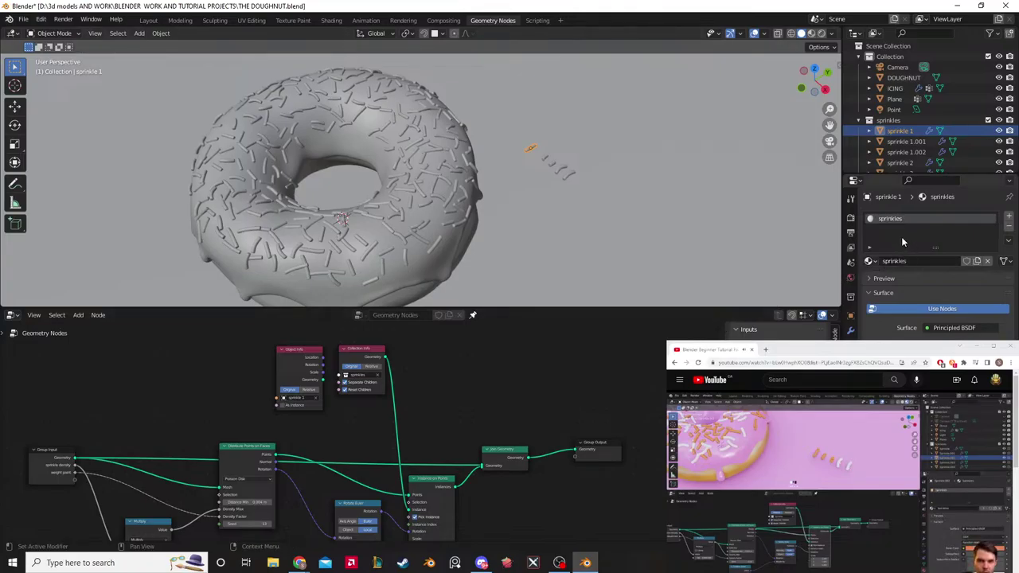
Step: Link sprinkle 1's material to the other sprinkles with Ctrl+L and verify it on each object
click(599, 143)
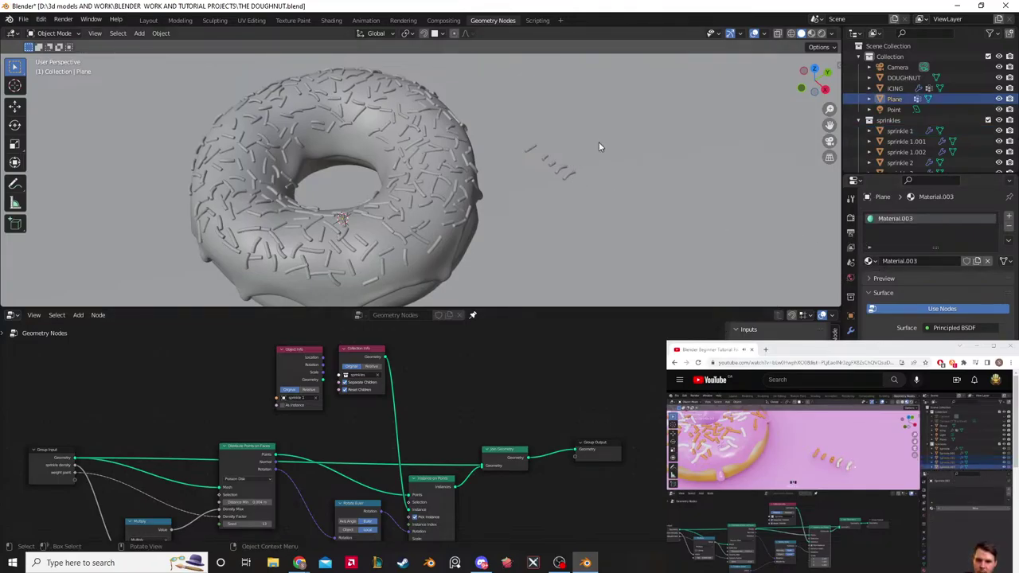
drag(599, 143, 540, 204)
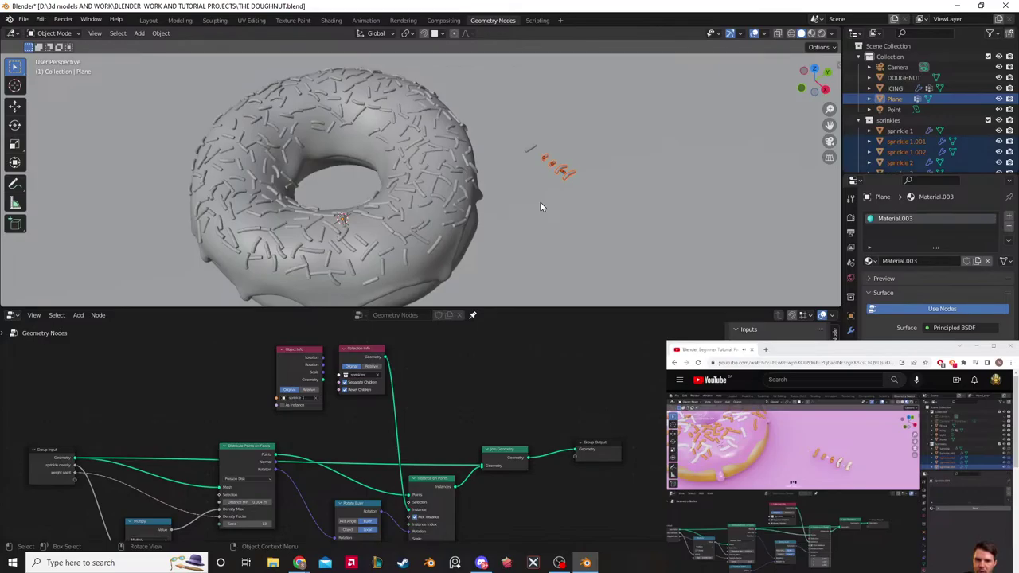
shift+click(531, 150)
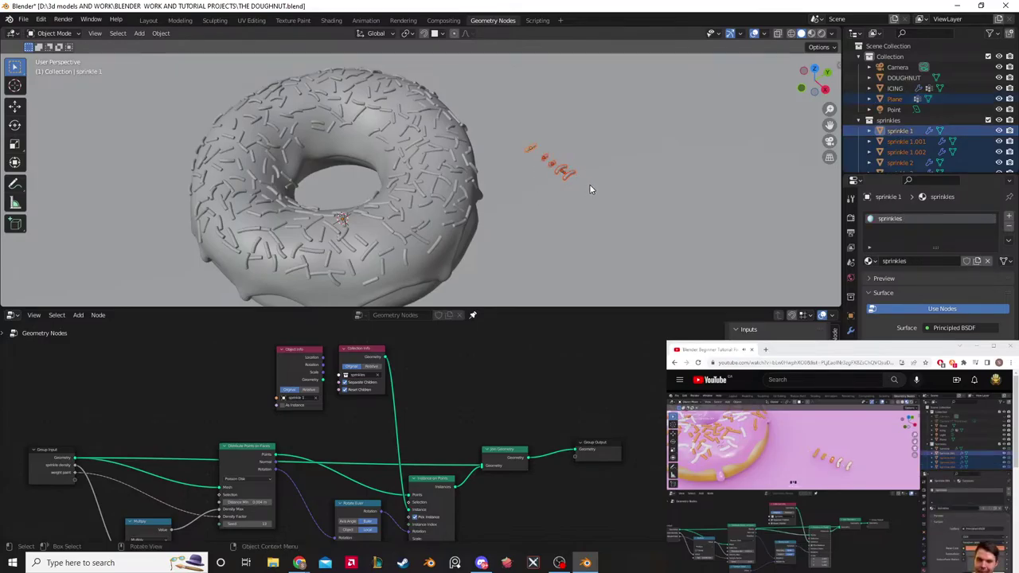
key(ctrl+l)
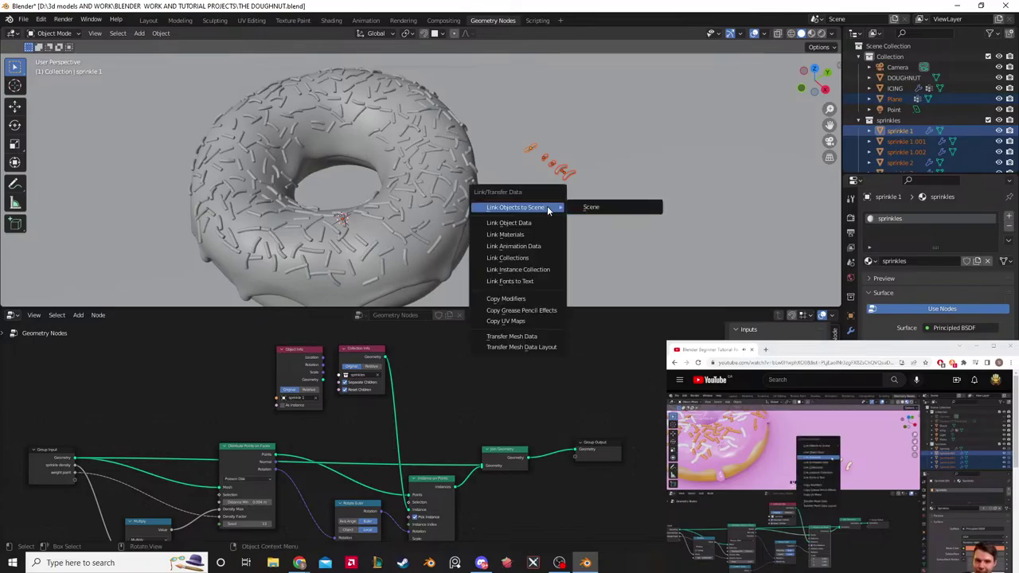
click(523, 235)
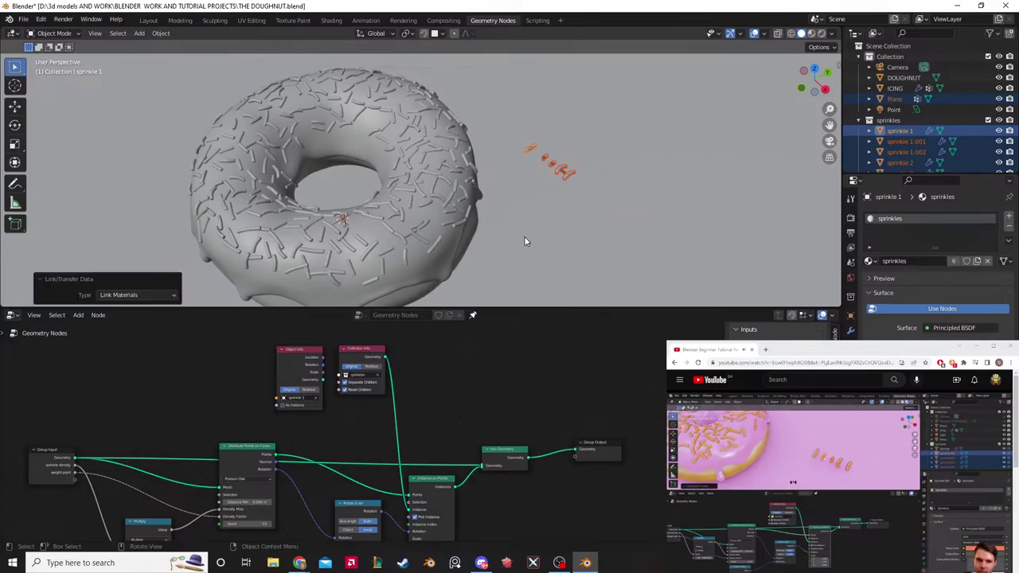
click(596, 153)
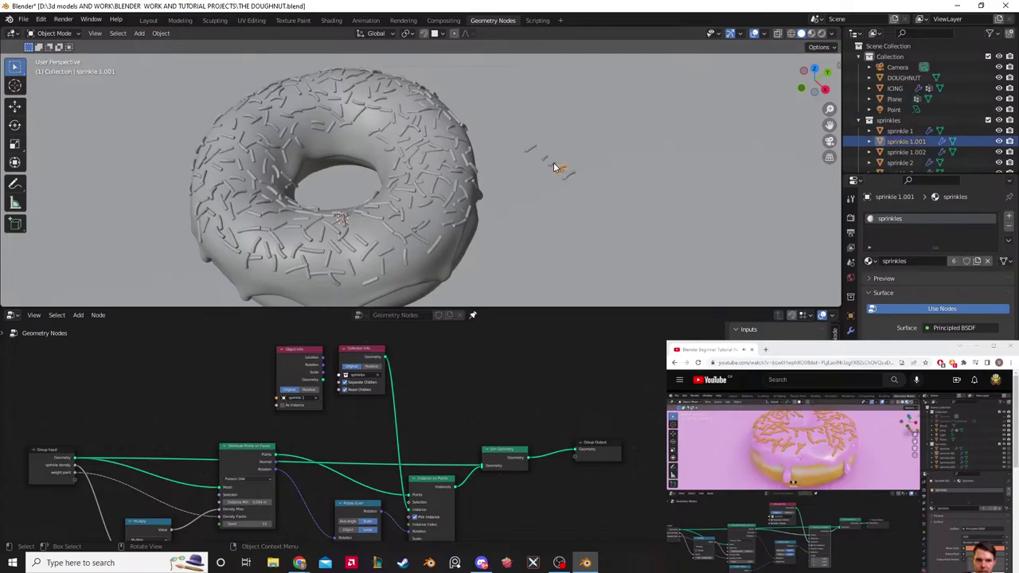
click(538, 157)
click(531, 150)
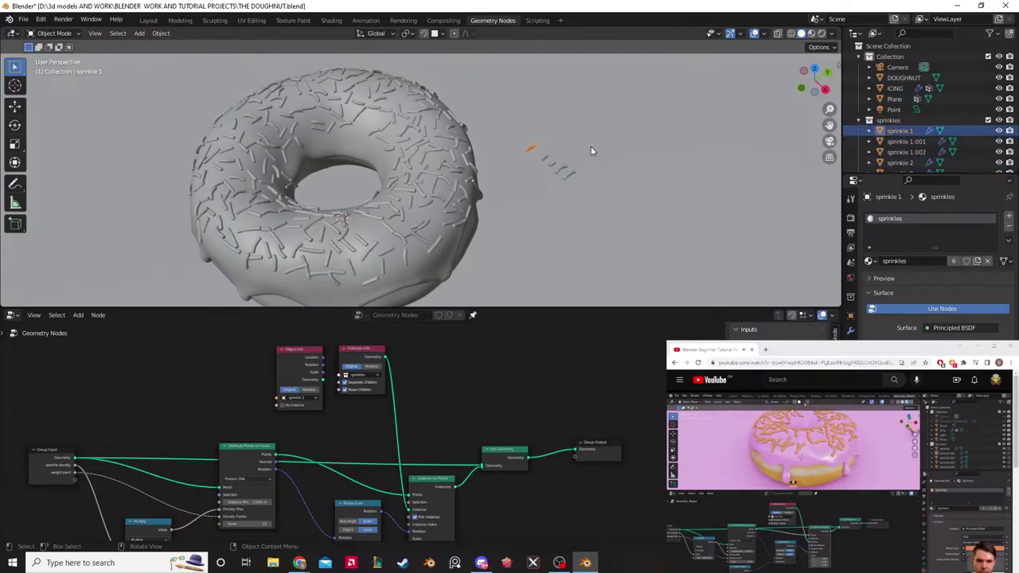
click(590, 146)
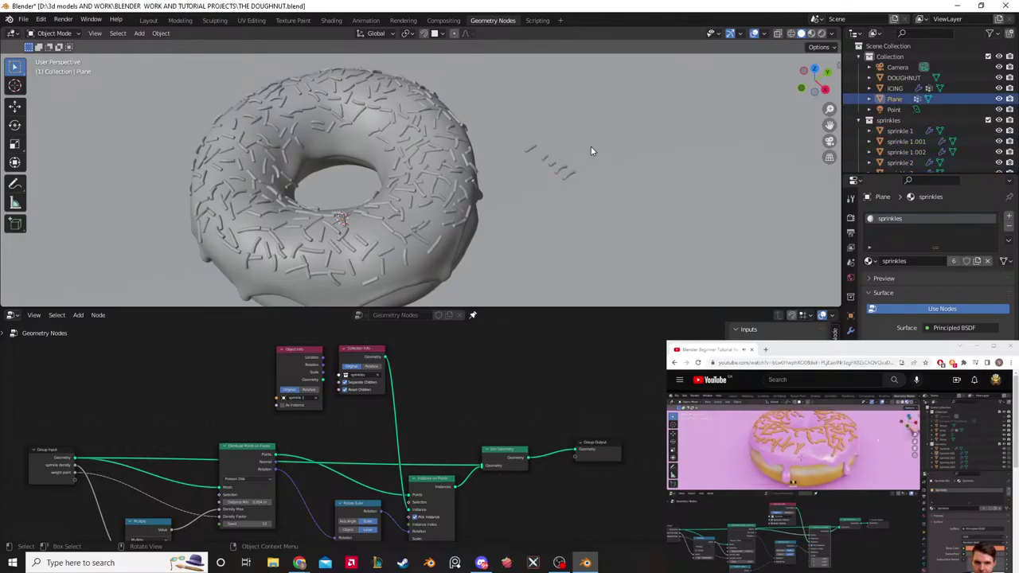
click(532, 148)
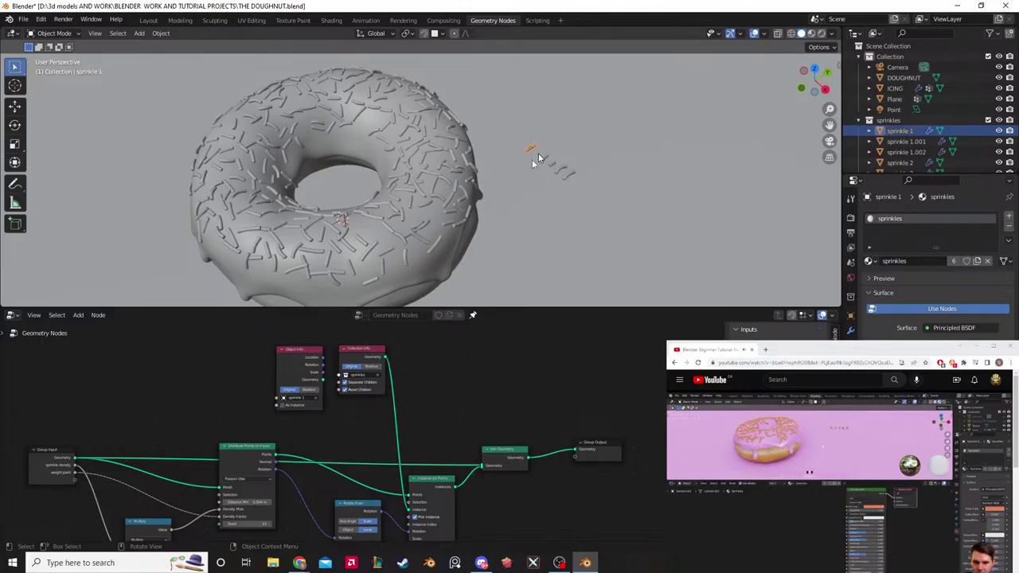
Step: Switch to the Shading workspace and frame the donut and the sprinkles material's node tree
key(ctrl+Page_Up)
key(ctrl+Page_Up)
key(ctrl+Page_Up)
key(ctrl+Page_Up)
scroll(585, 159, up, 2)
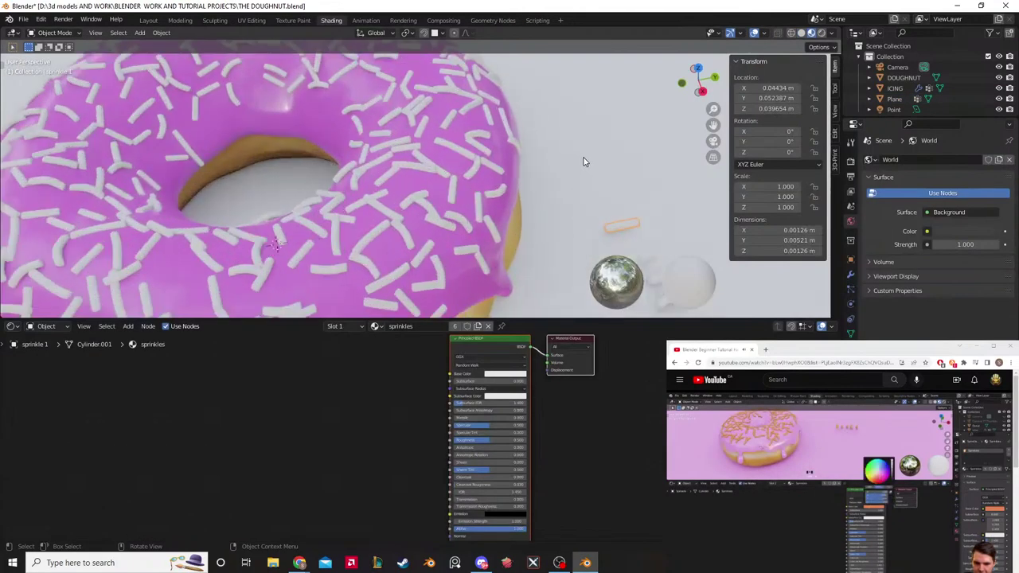
scroll(561, 155, down, 2)
shift+middle_drag(562, 155, 505, 155)
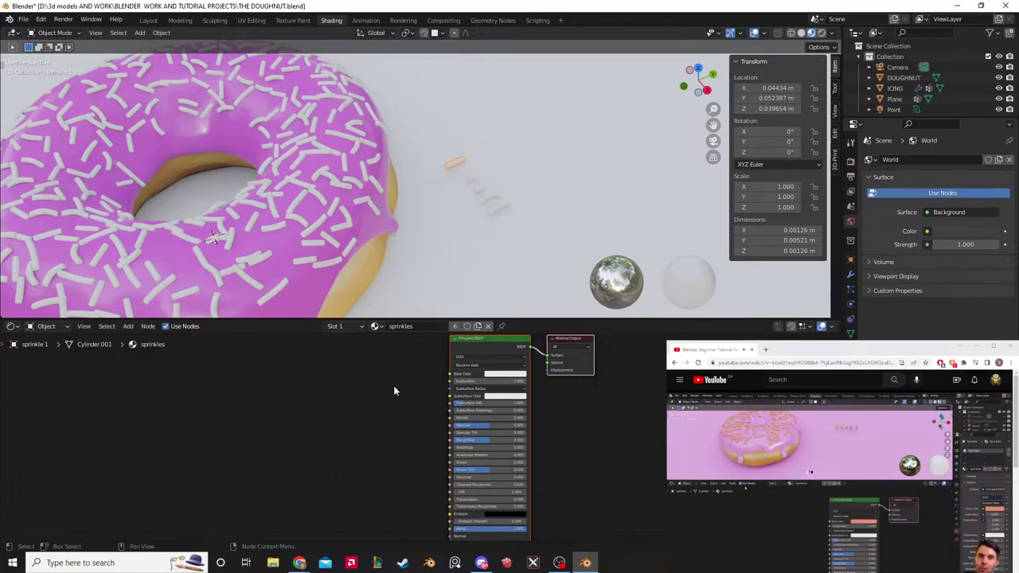
scroll(394, 390, down, 1)
middle_drag(398, 393, 412, 408)
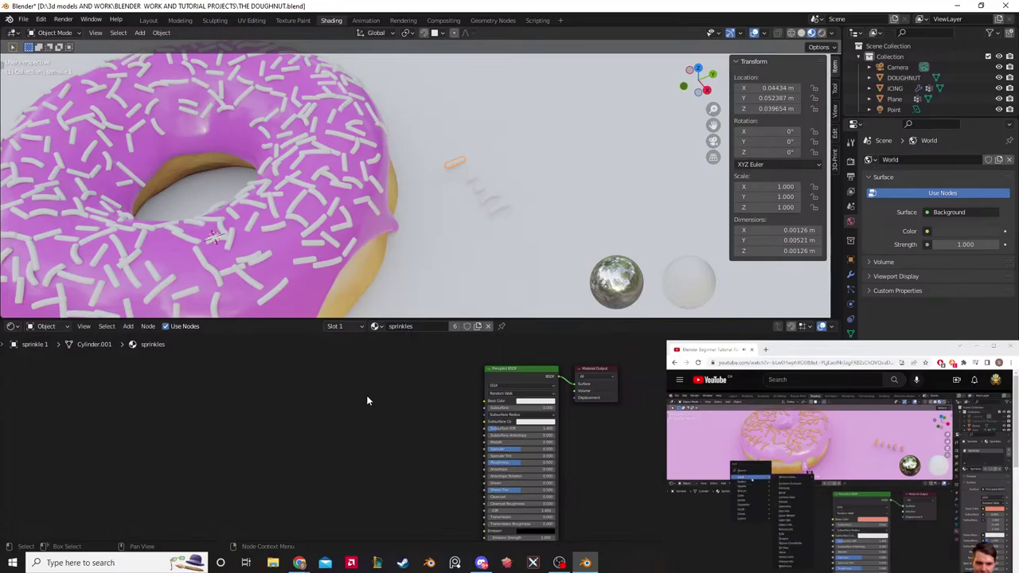
right_click(325, 407)
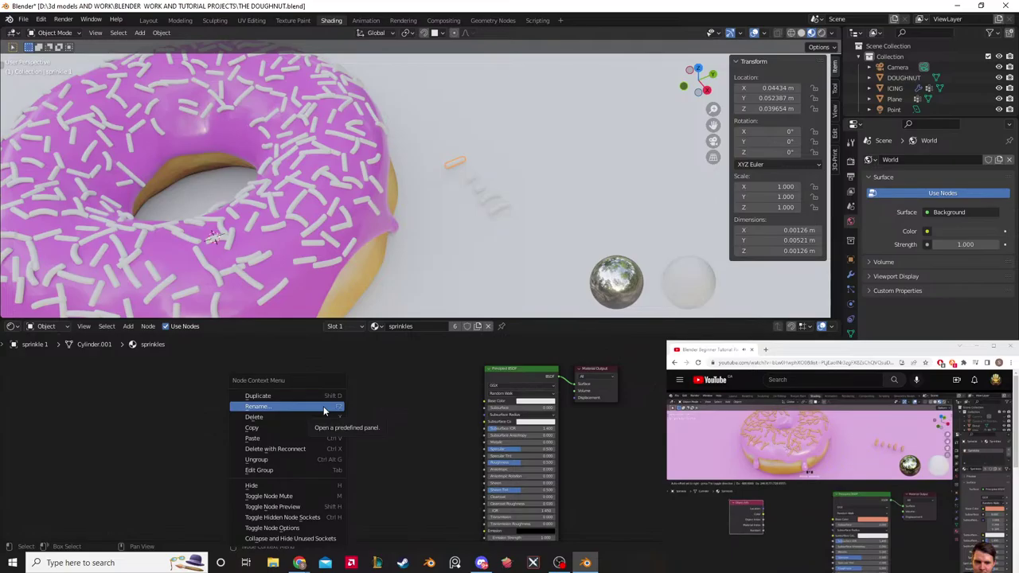
click(825, 490)
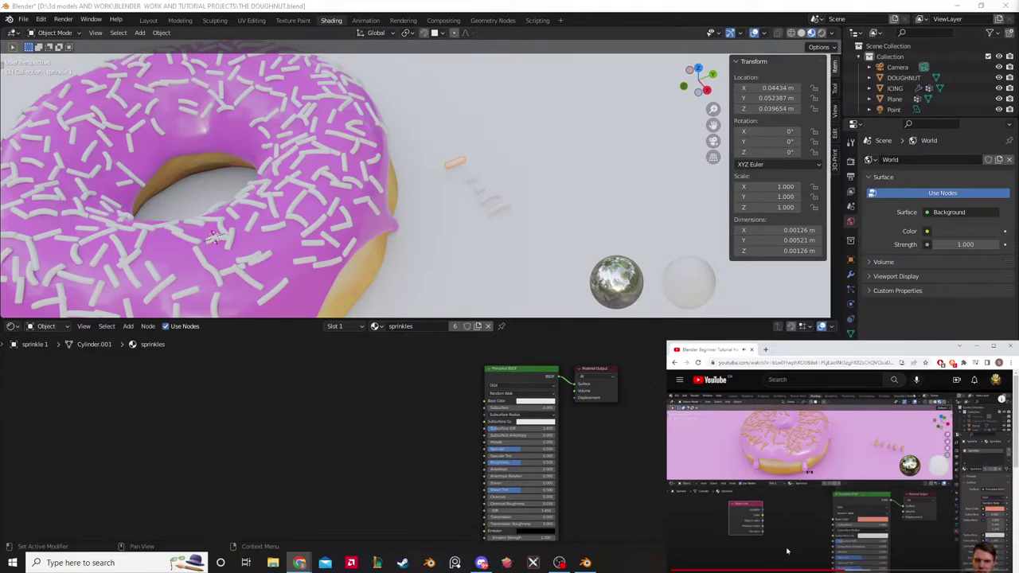
Step: Add an Object Info shader node and connect its Random output to the Principled BSDF Base Color
click(366, 411)
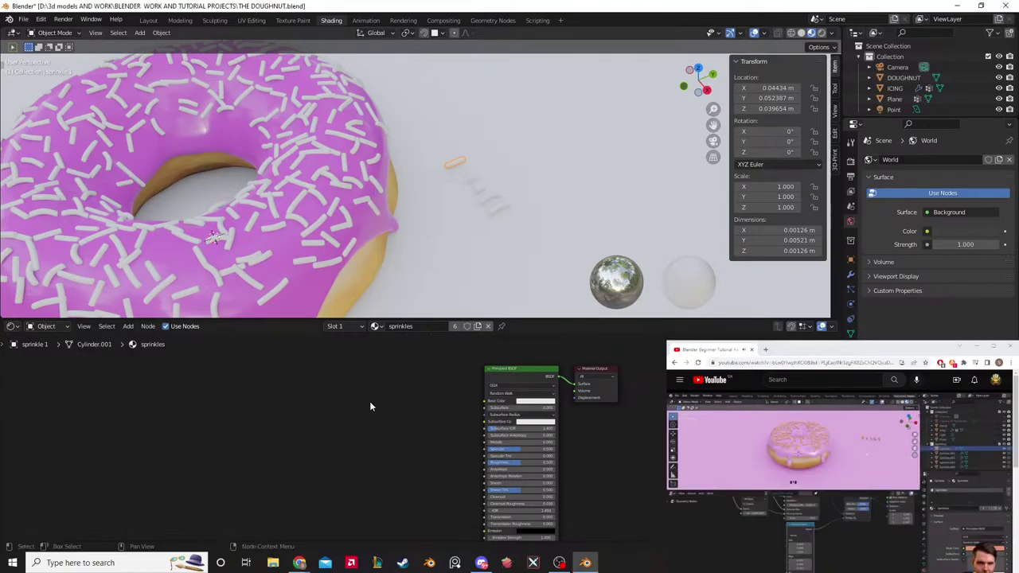
key(shift+a)
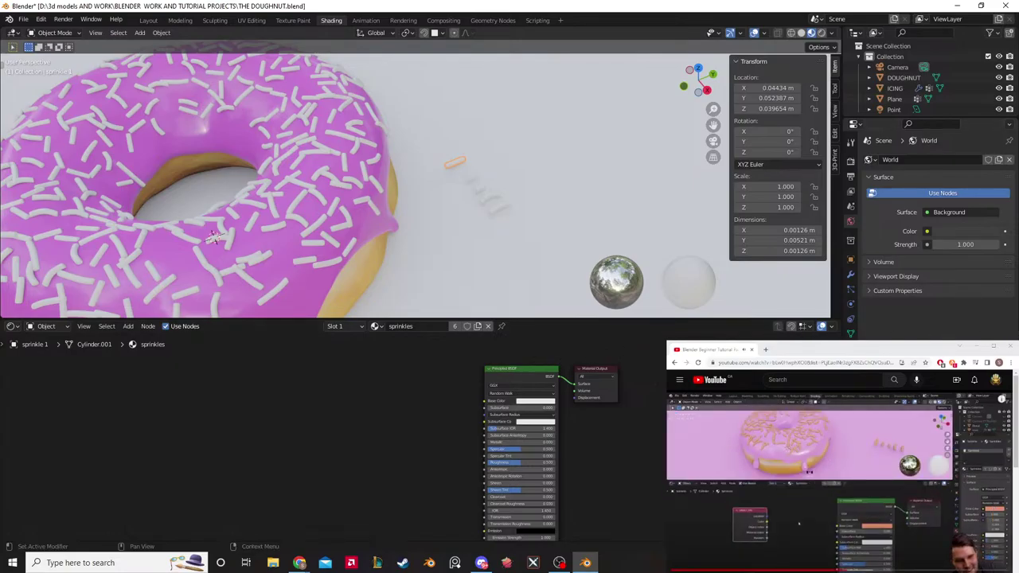
click(842, 570)
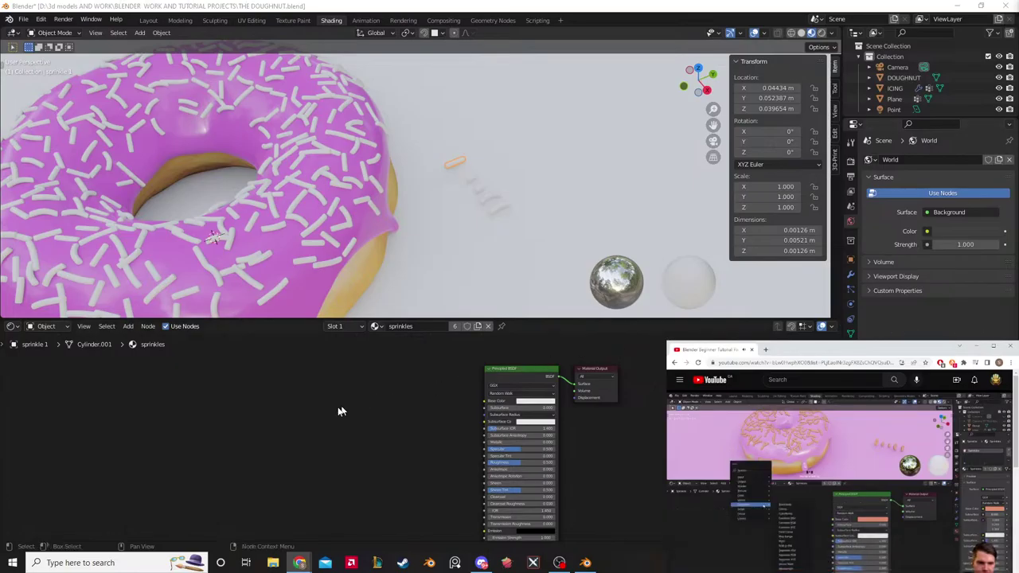
click(339, 412)
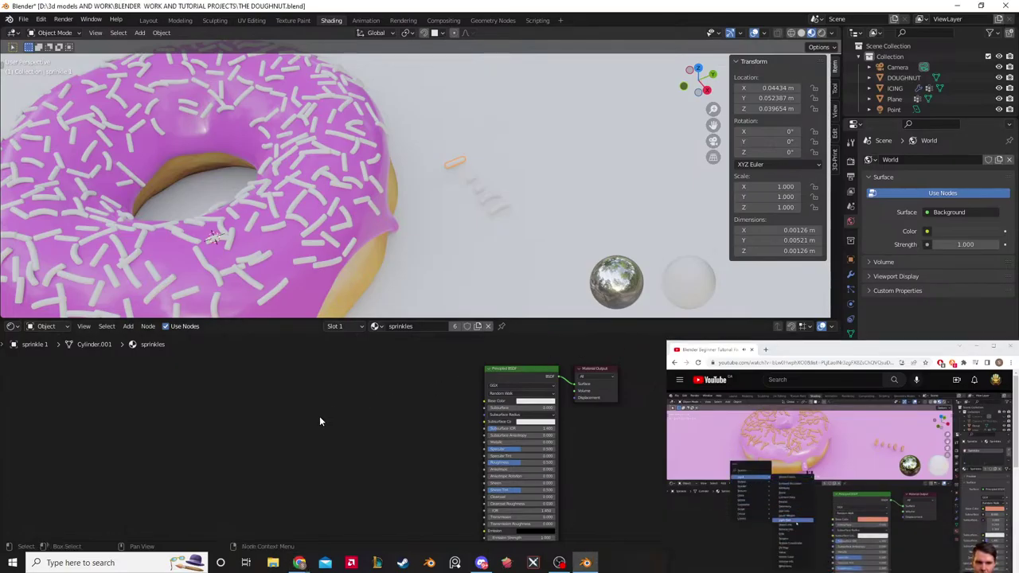
key(shift+a)
mouse_move(312, 434)
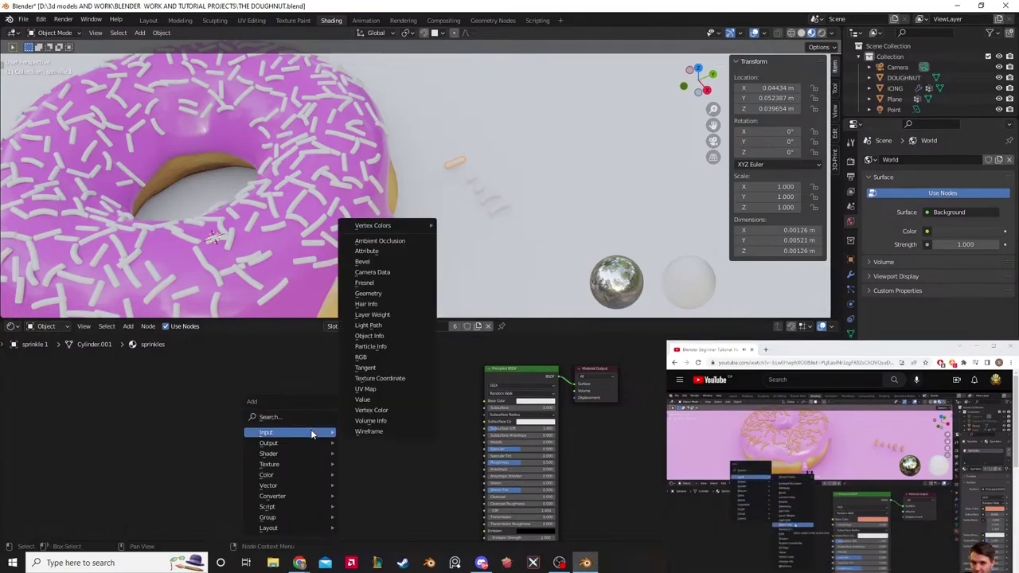
click(380, 338)
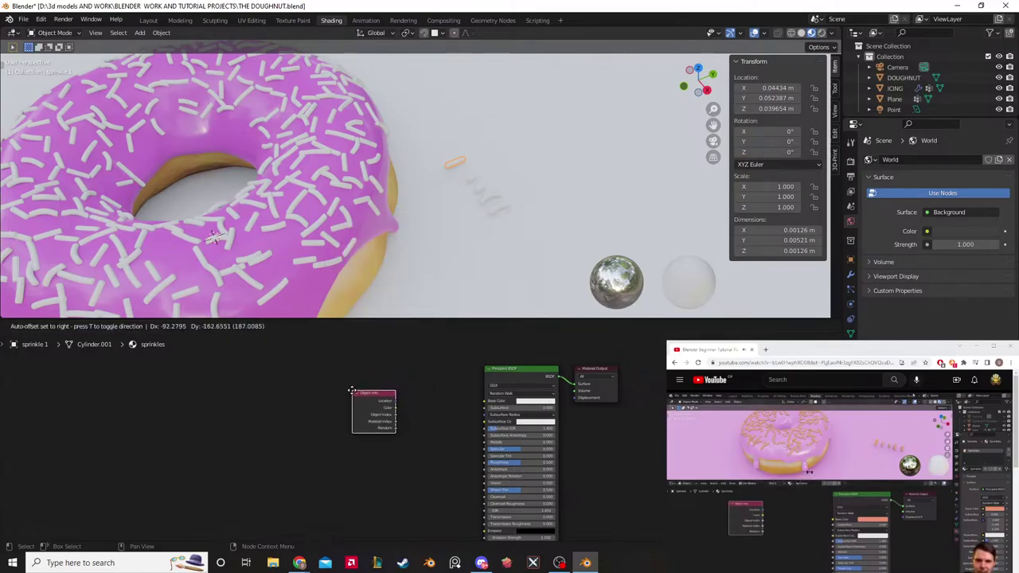
click(352, 390)
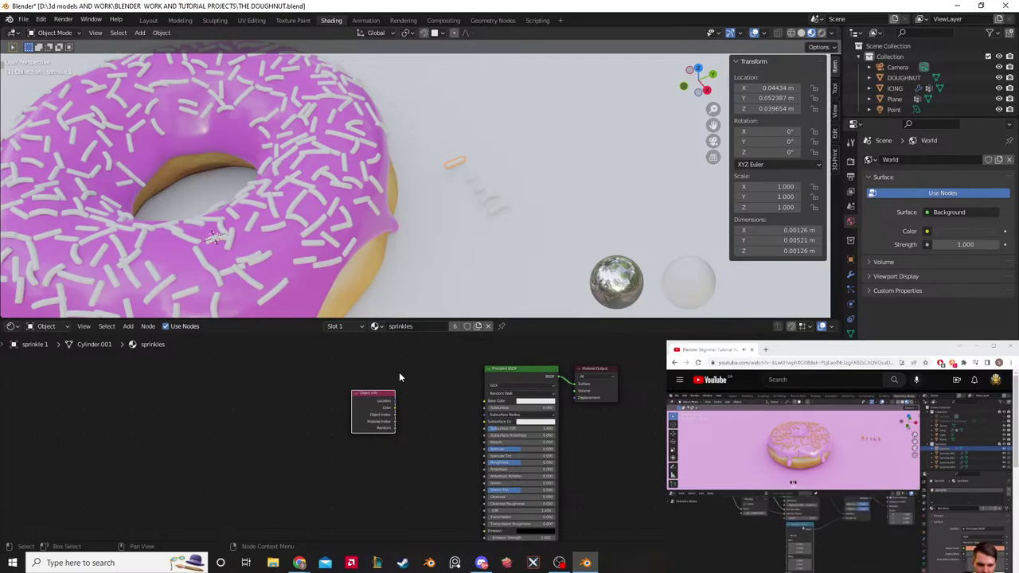
drag(385, 394, 371, 392)
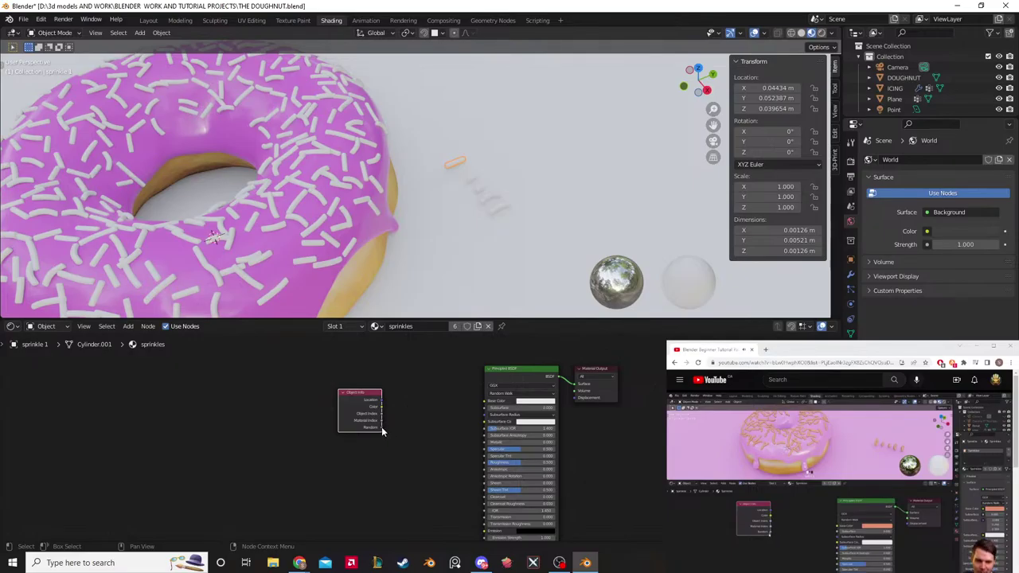
drag(382, 431, 400, 428)
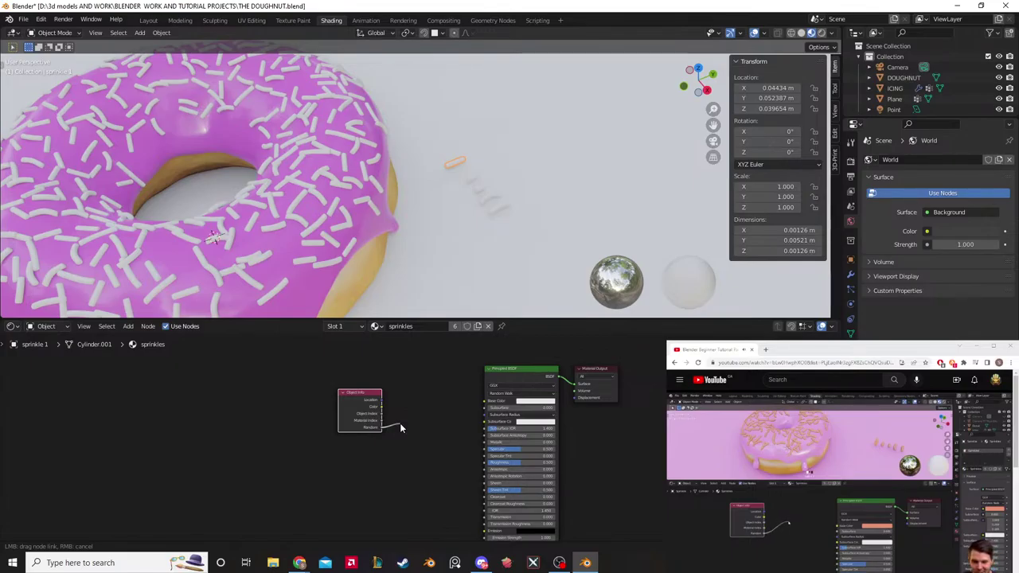
drag(400, 428, 487, 400)
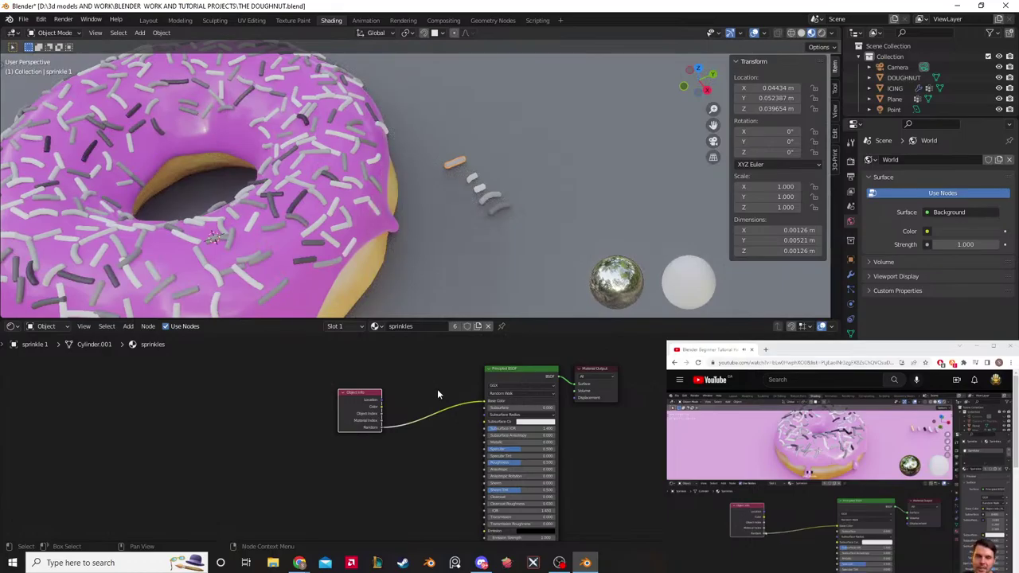
scroll(435, 390, down, 2)
scroll(433, 283, down, 2)
scroll(434, 280, down, 1)
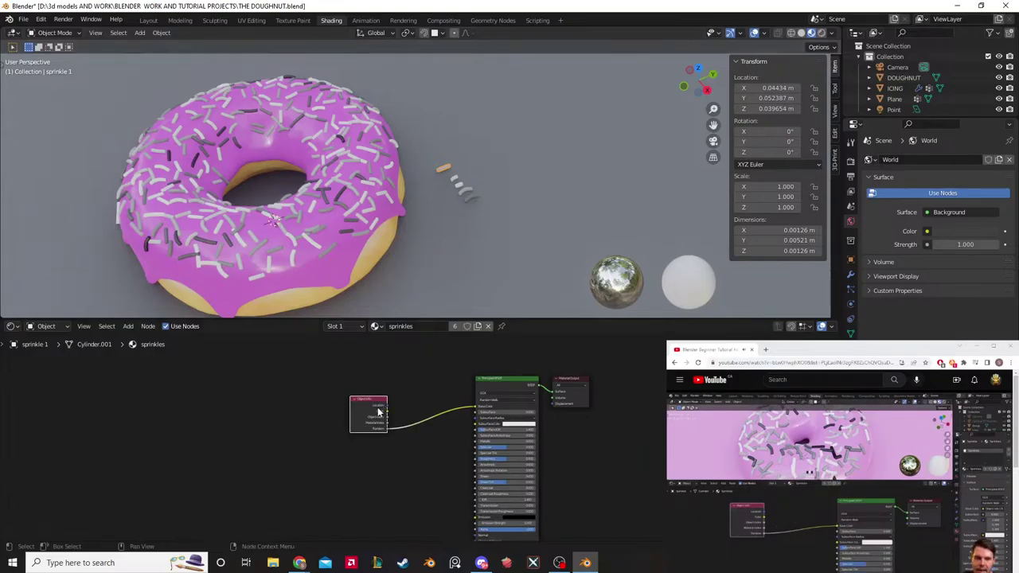
drag(378, 412, 349, 411)
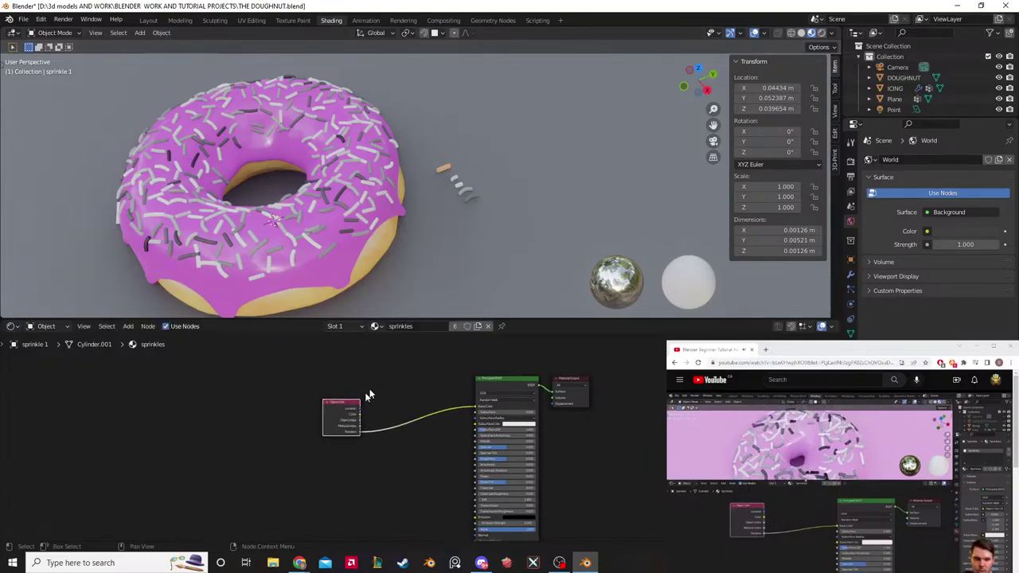
middle_drag(395, 376, 383, 377)
middle_drag(427, 283, 443, 272)
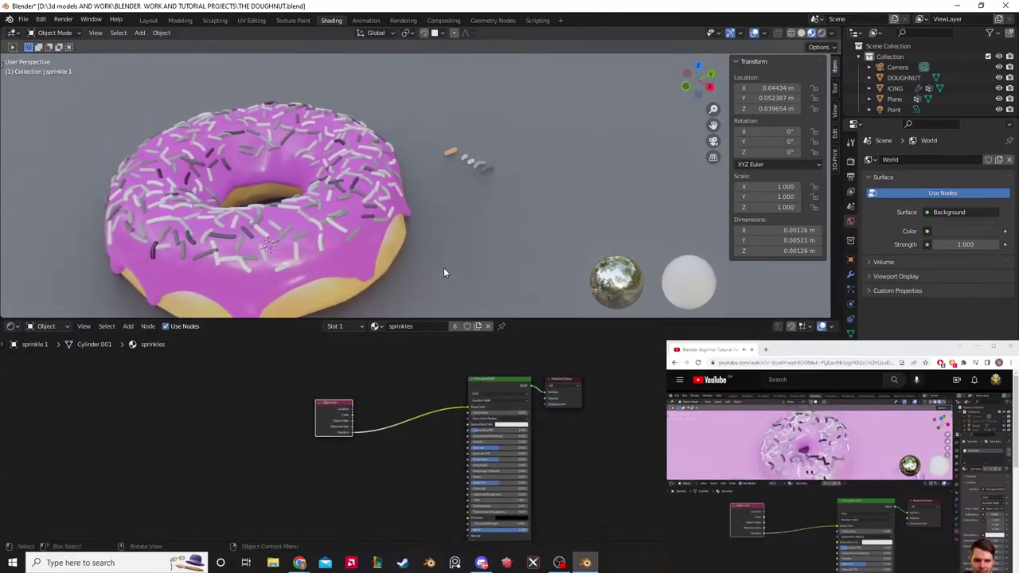
click(428, 378)
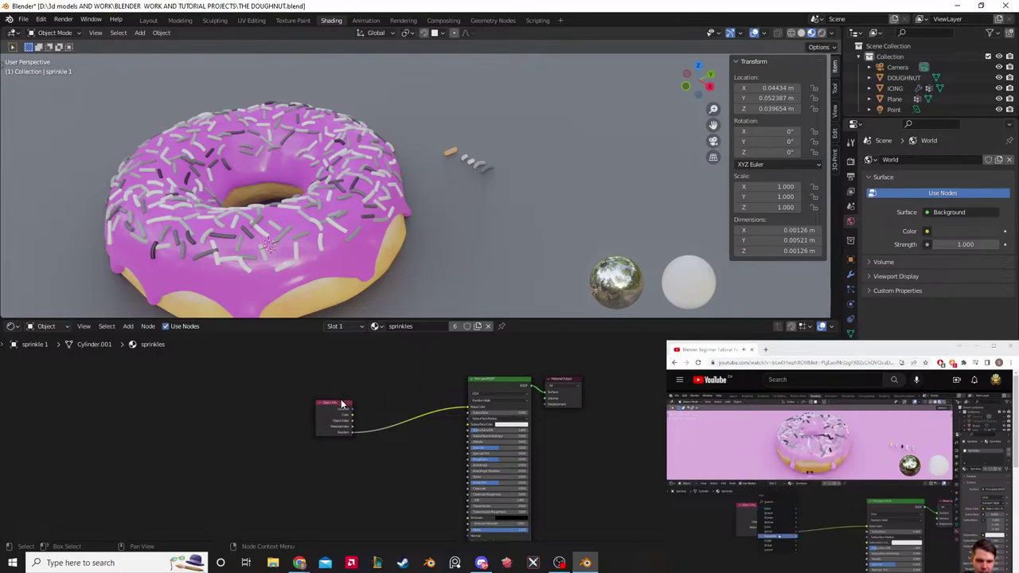
drag(343, 405, 290, 411)
Step: Add a ColorRamp node and drop it onto the Object Info to Principled BSDF link
key(shift+a)
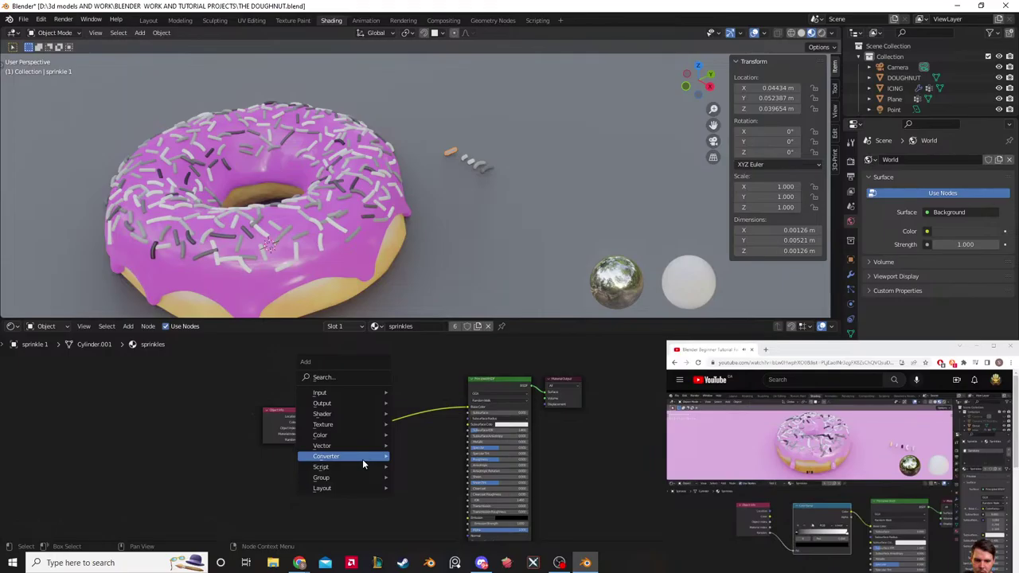
click(401, 364)
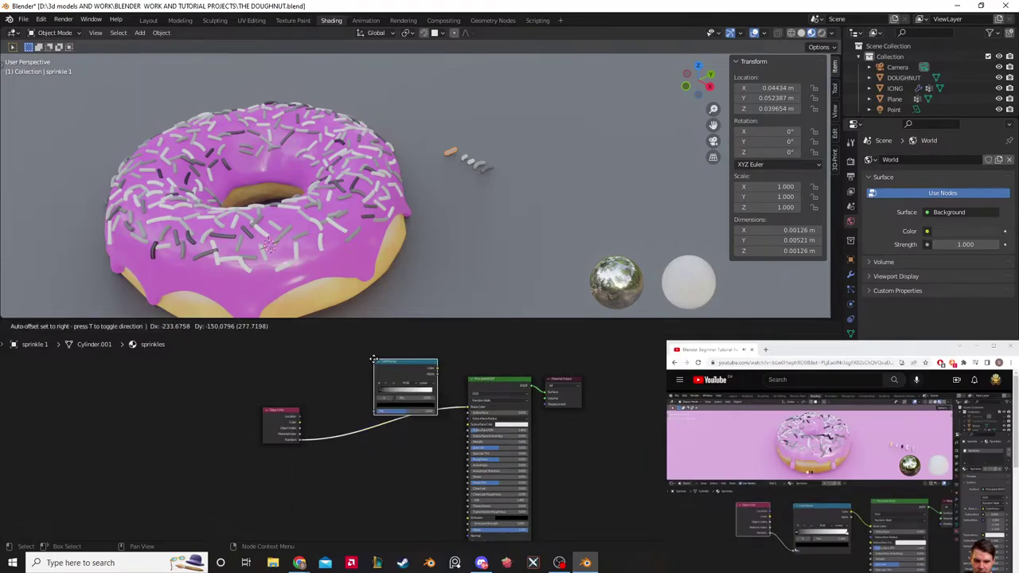
click(357, 395)
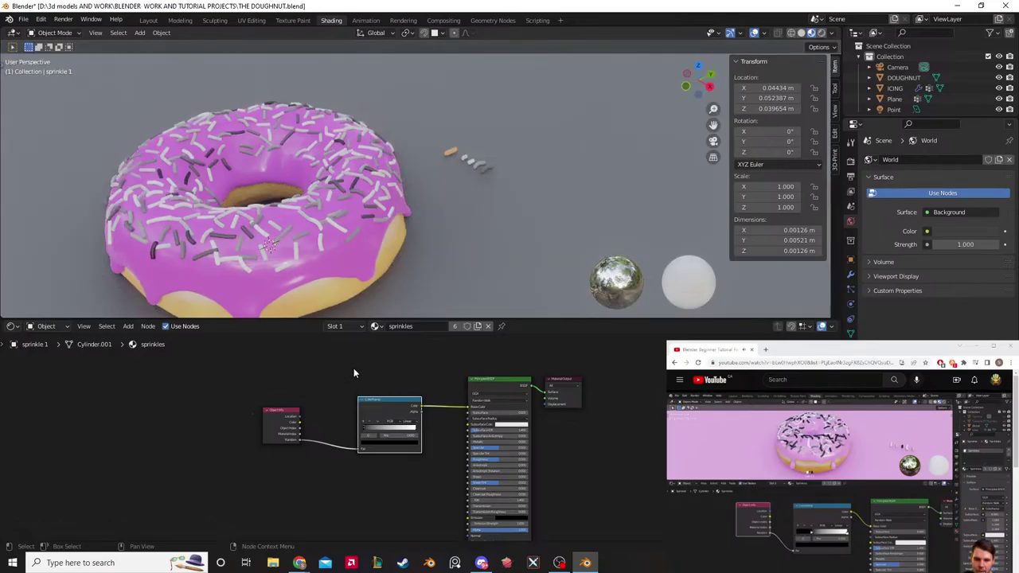
scroll(354, 368, down, 3)
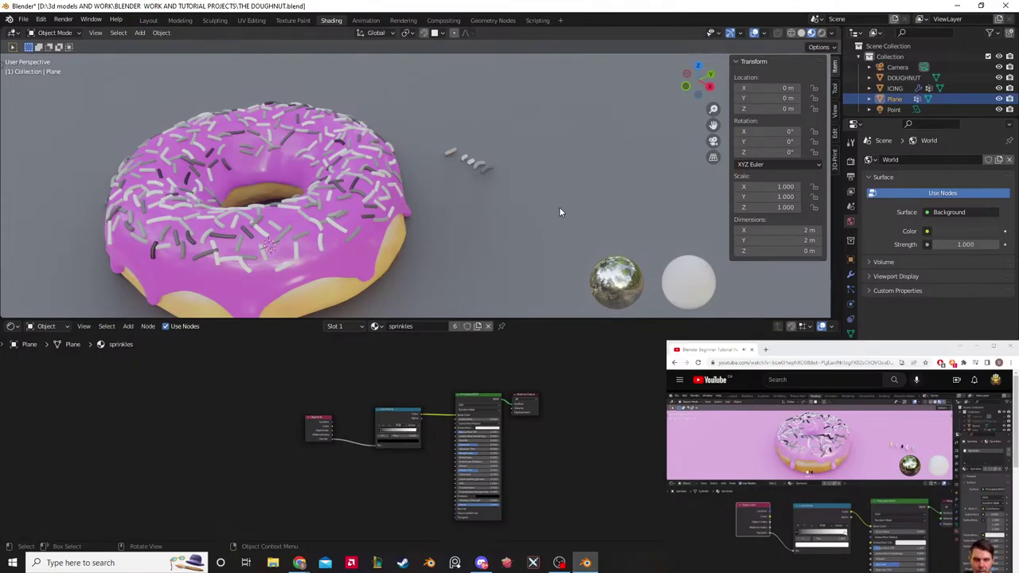
Step: Unlink the sprinkles material from the plane and give it a new cyan material
click(850, 258)
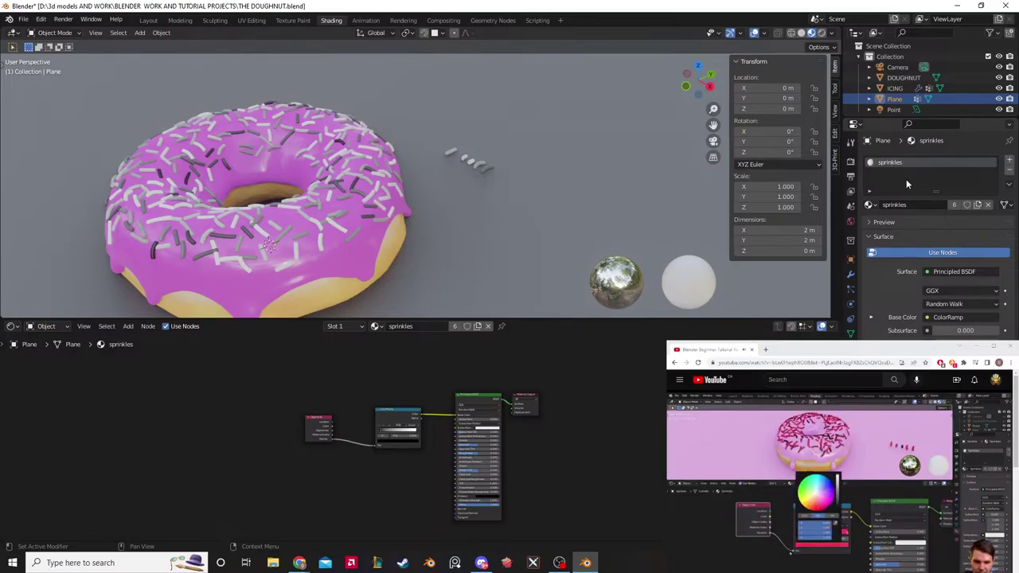
click(986, 205)
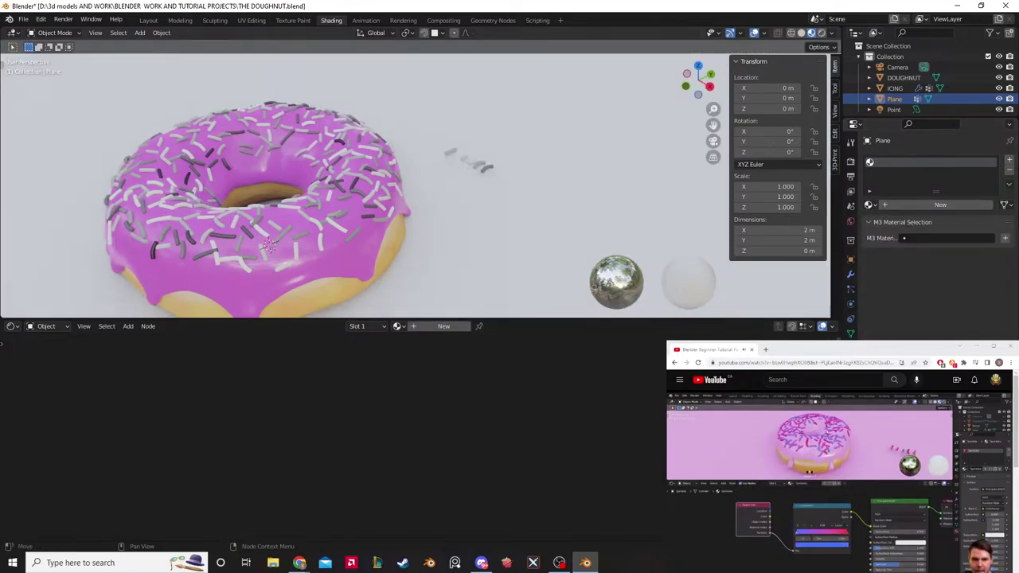
click(899, 205)
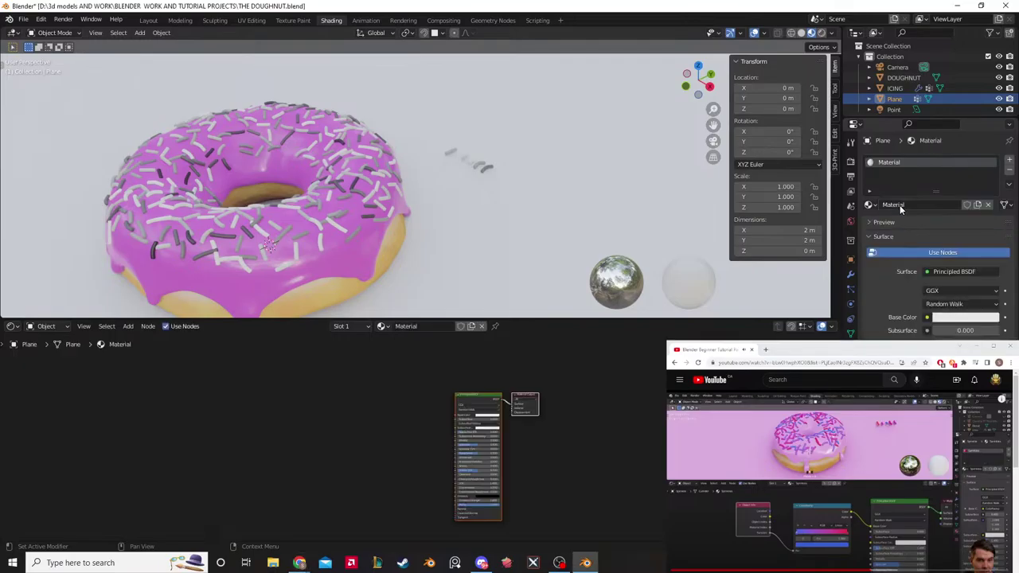
click(963, 317)
mouse_move(959, 231)
mouse_down()
mouse_move(966, 219)
mouse_move(927, 194)
mouse_move(945, 181)
mouse_up()
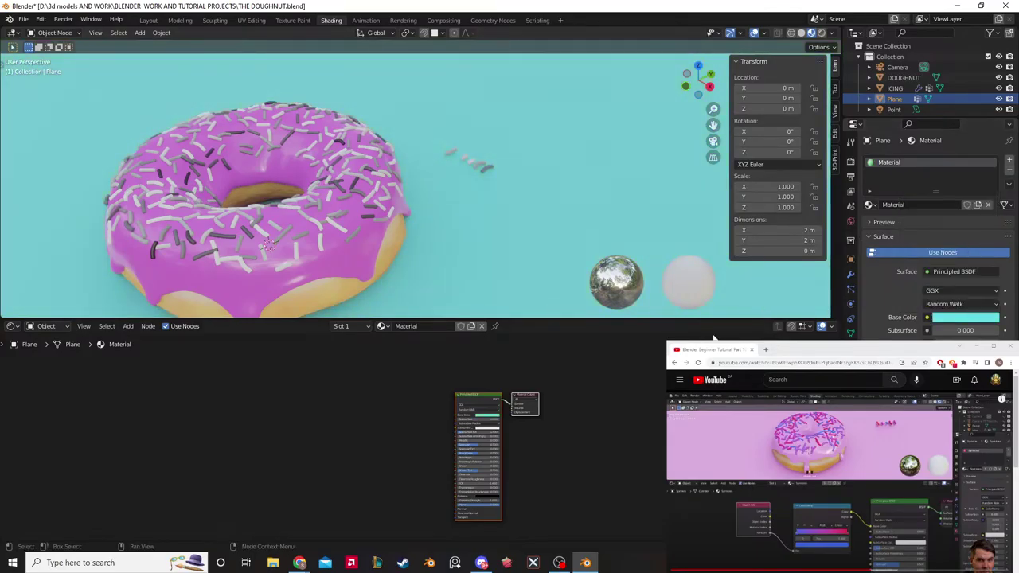
Step: Select sprinkle 1 in the Outliner's sprinkles collection
scroll(891, 56, down, 4)
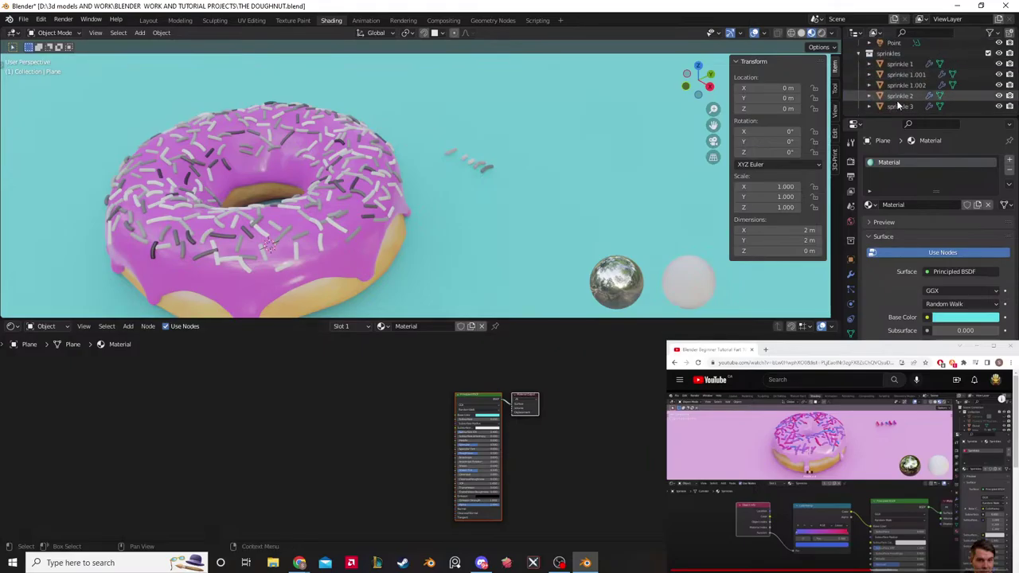
click(889, 53)
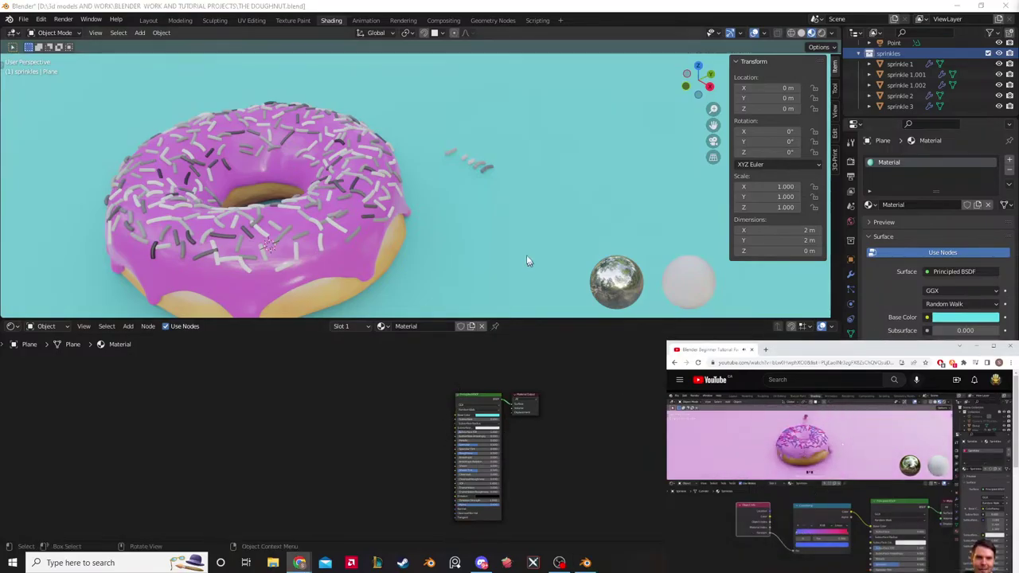
click(450, 151)
Step: Set the ColorRamp's left stop to red, keeping it at the ramp's start
scroll(441, 421, up, 3)
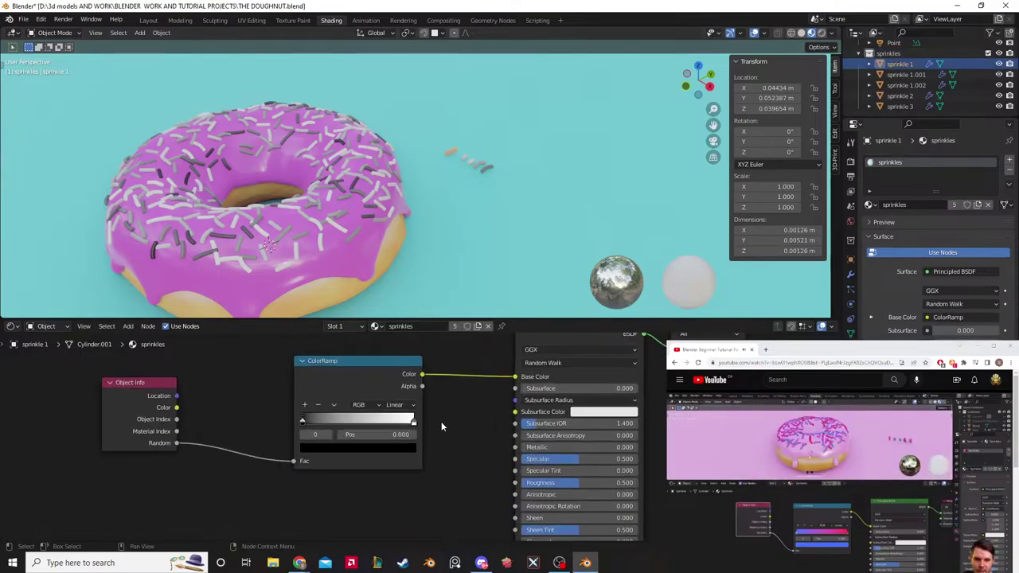
drag(303, 422, 339, 425)
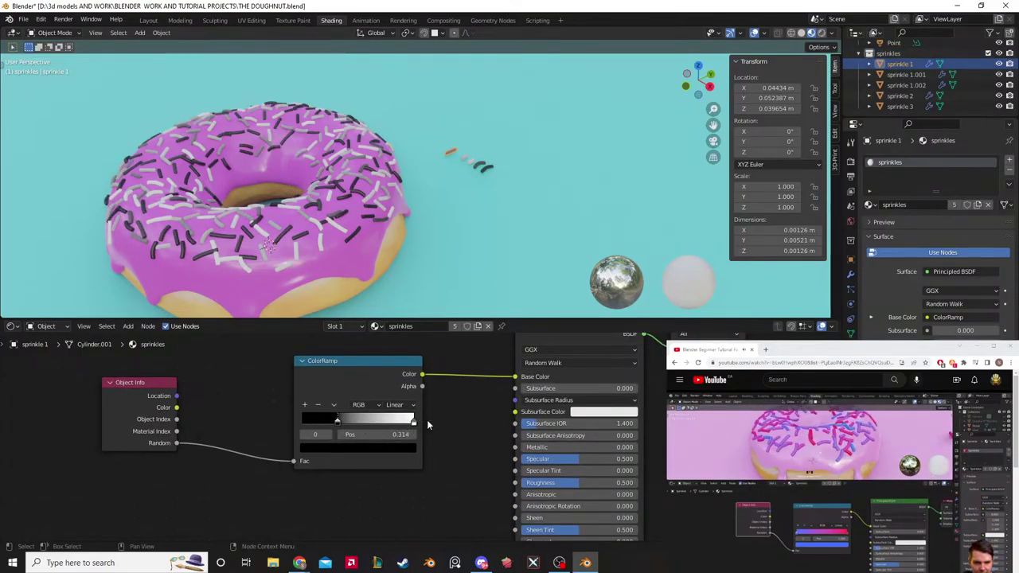
click(412, 420)
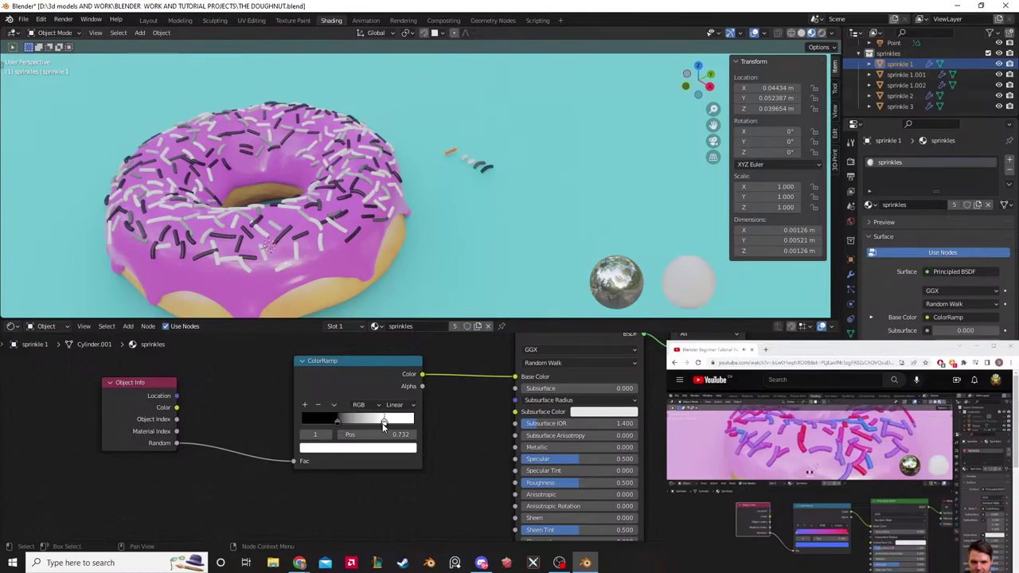
drag(339, 422, 303, 422)
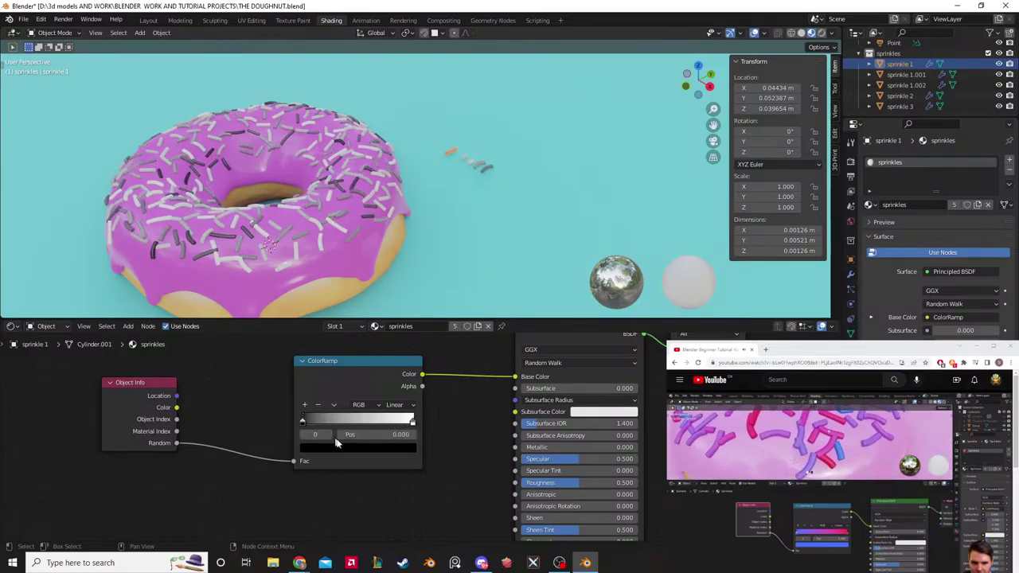
click(344, 448)
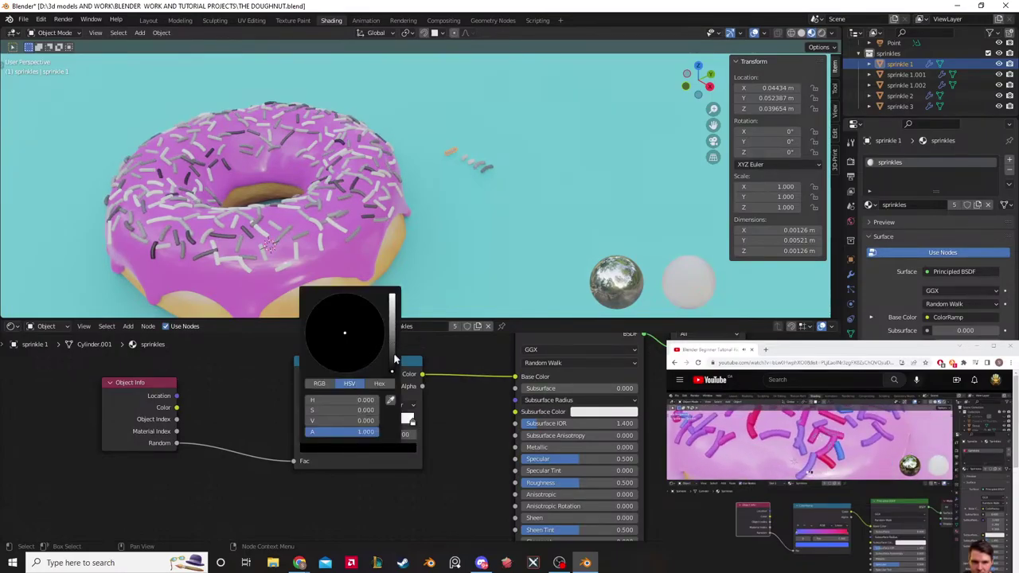
drag(394, 360, 392, 312)
drag(326, 323, 322, 318)
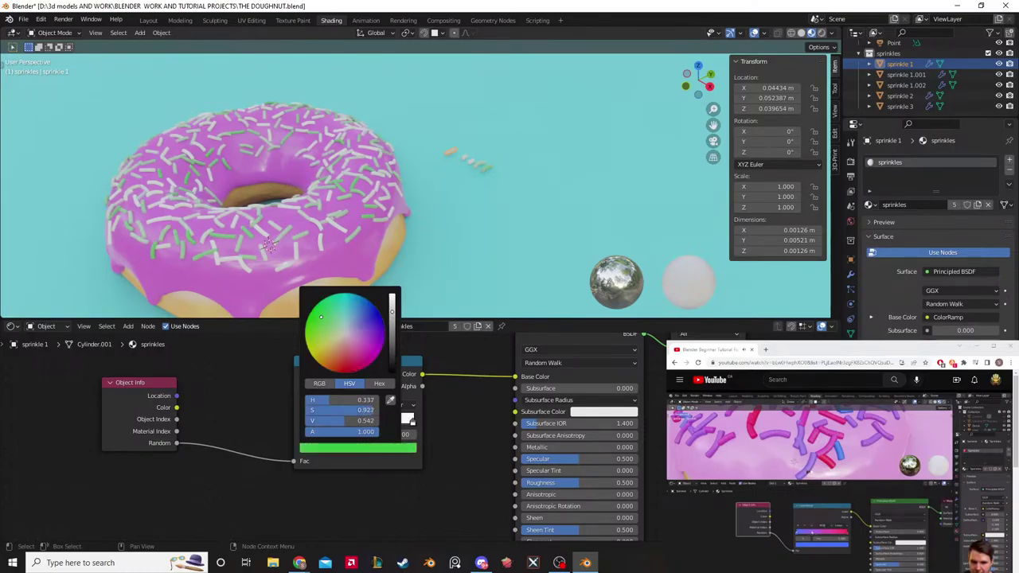
drag(321, 317, 346, 375)
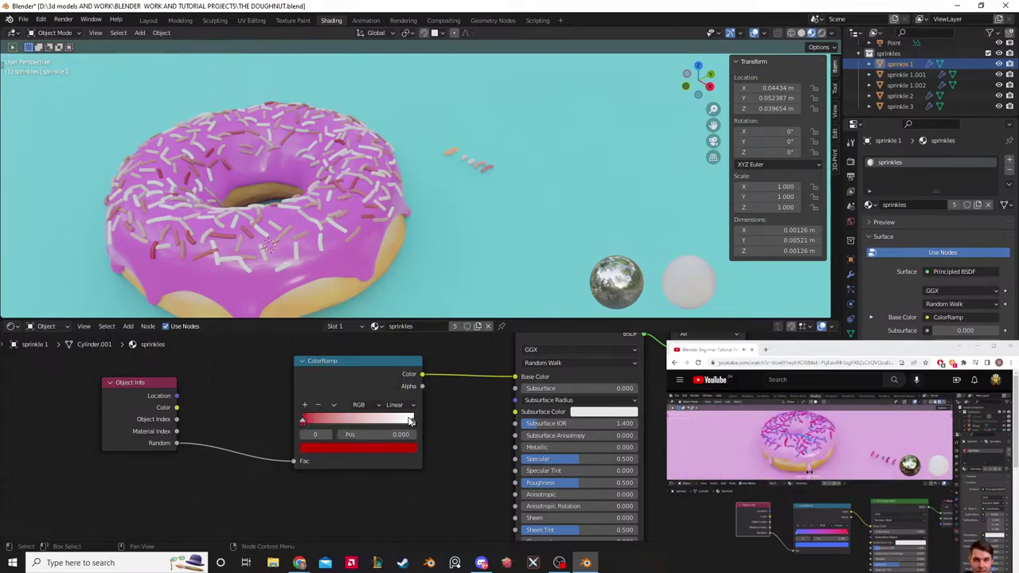
Step: Set the ramp's right stop to blue and reposition the ColorRamp node
drag(411, 421, 411, 421)
click(393, 449)
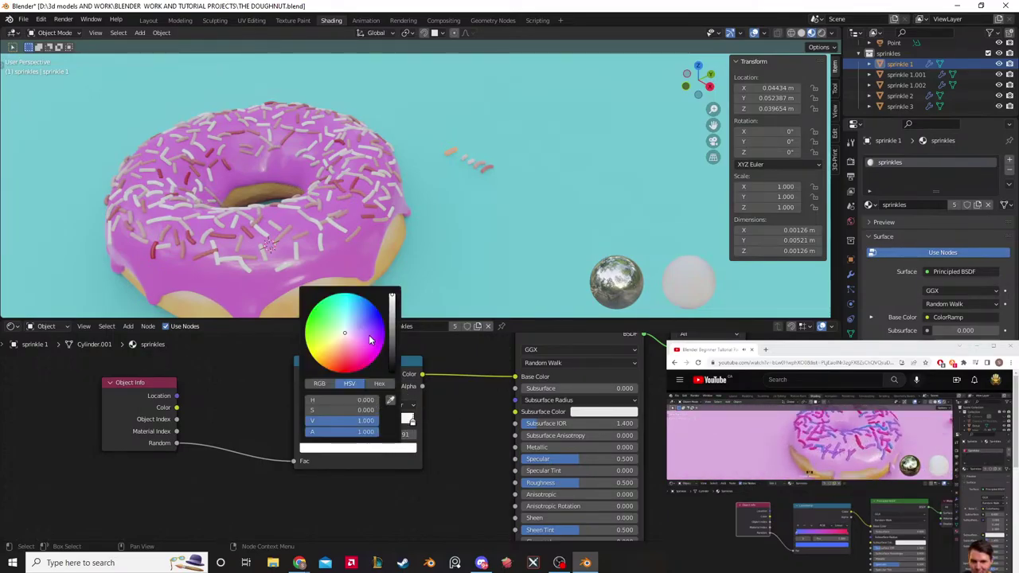
click(379, 311)
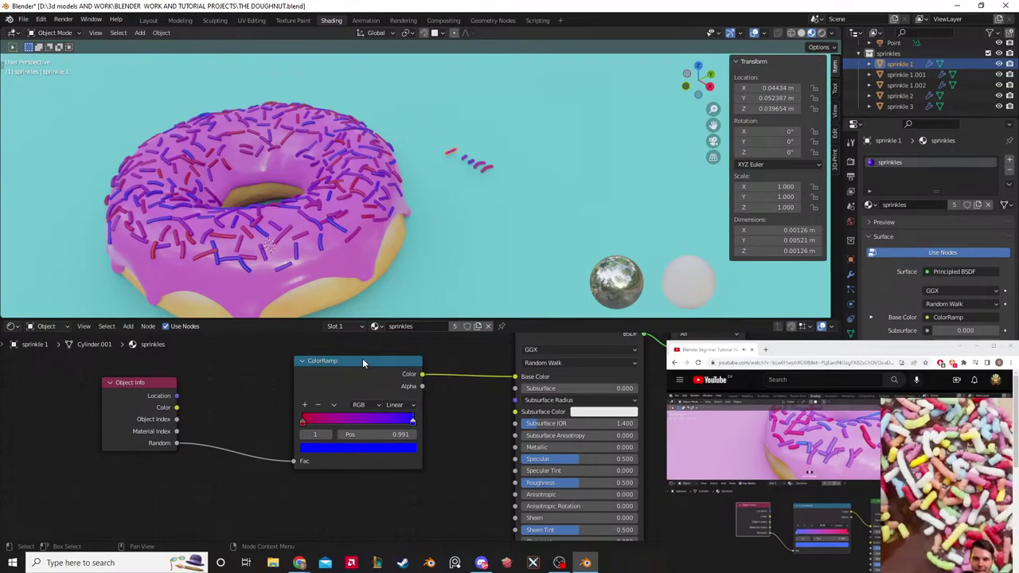
mouse_move(364, 360)
mouse_down()
mouse_move(348, 374)
mouse_move(351, 366)
mouse_up()
scroll(446, 360, down, 2)
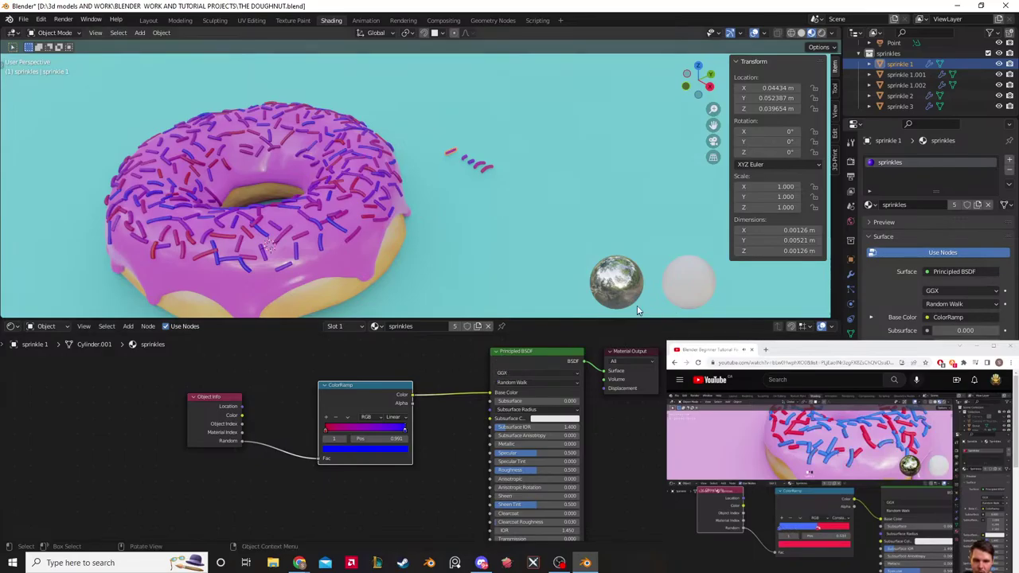
Step: Switch the ColorRamp to Constant interpolation and move the blue stop to position 0.5
click(396, 417)
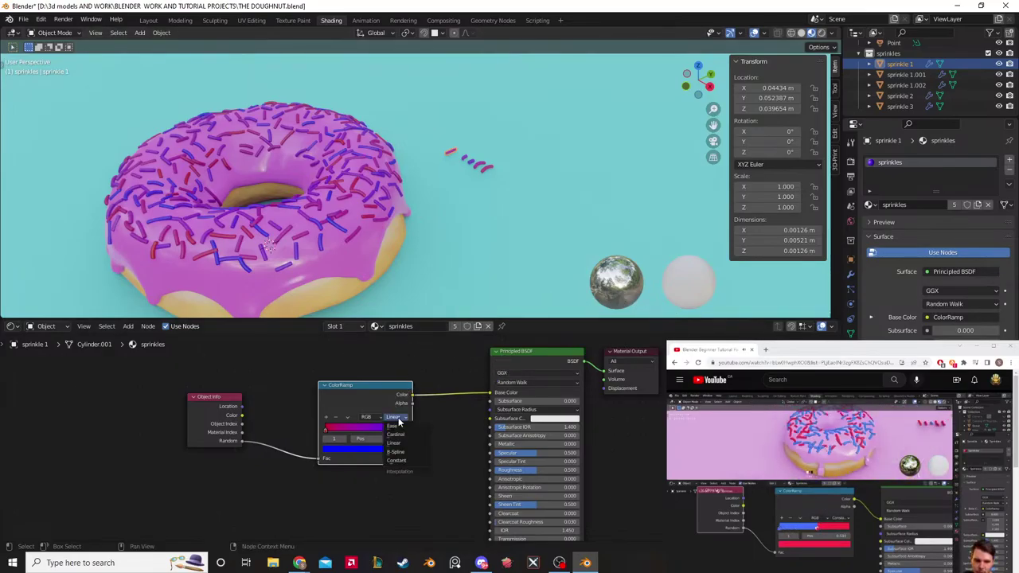
click(396, 460)
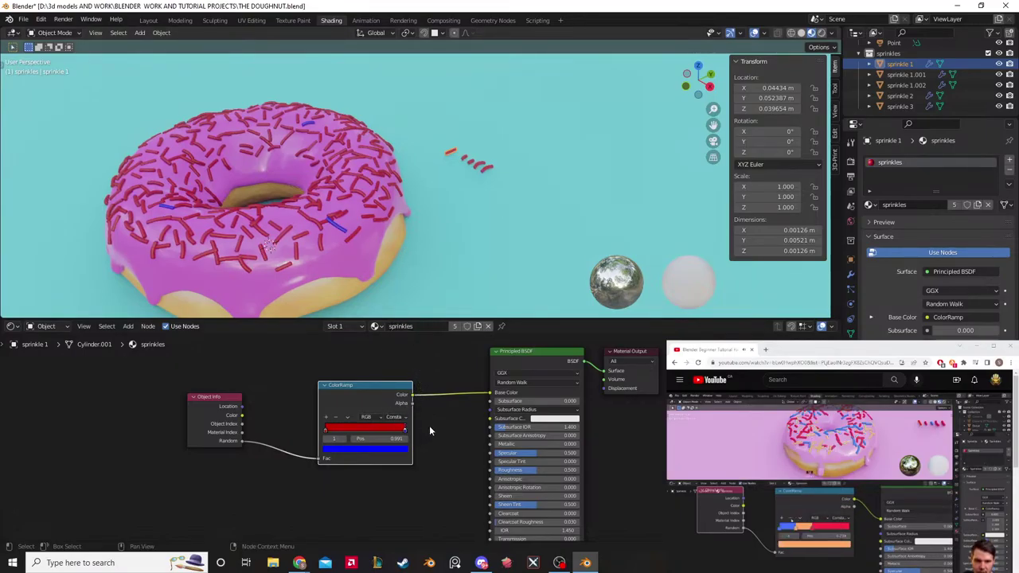
drag(404, 429, 377, 429)
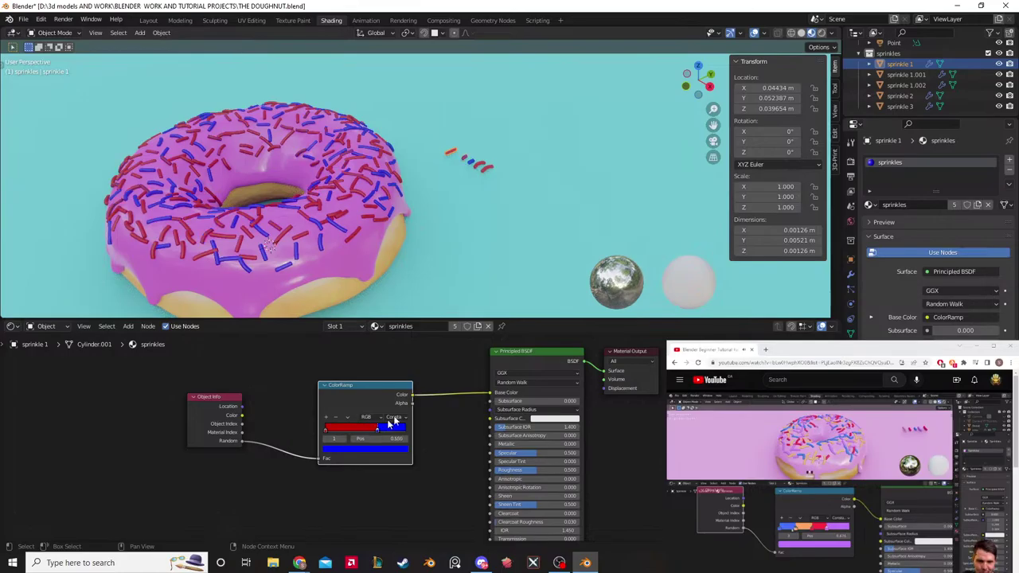
click(809, 442)
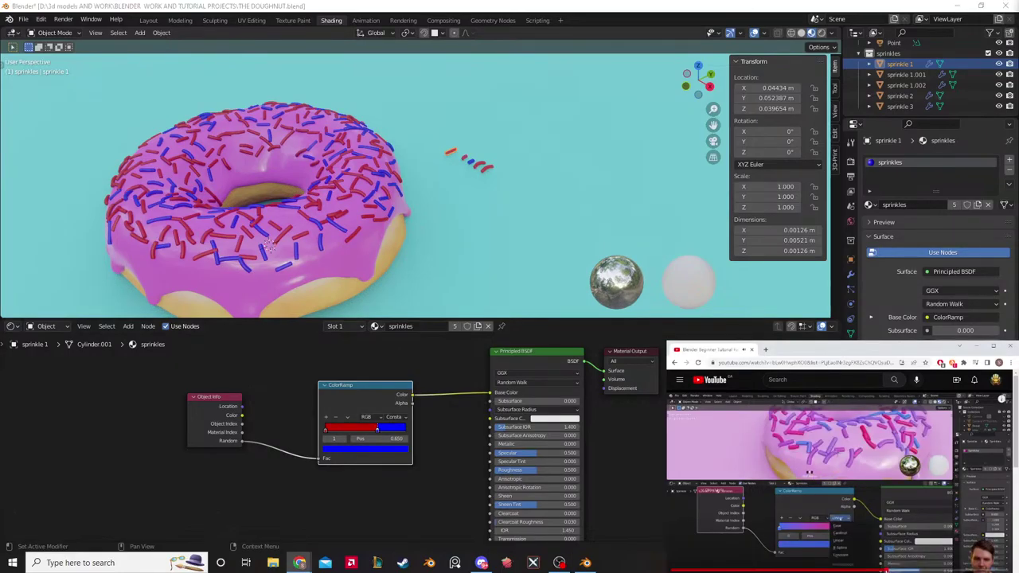
click(436, 363)
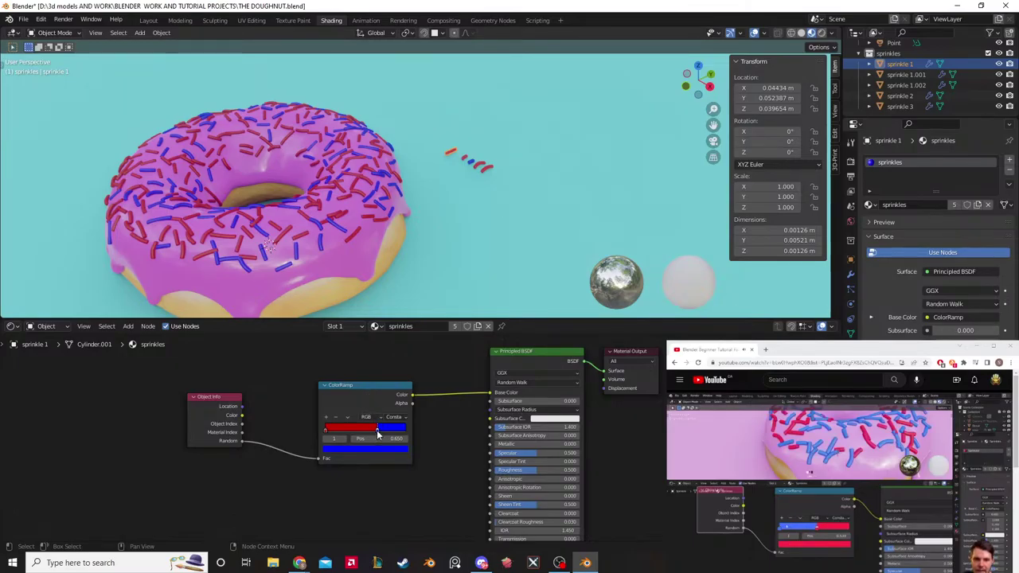
drag(376, 430, 363, 431)
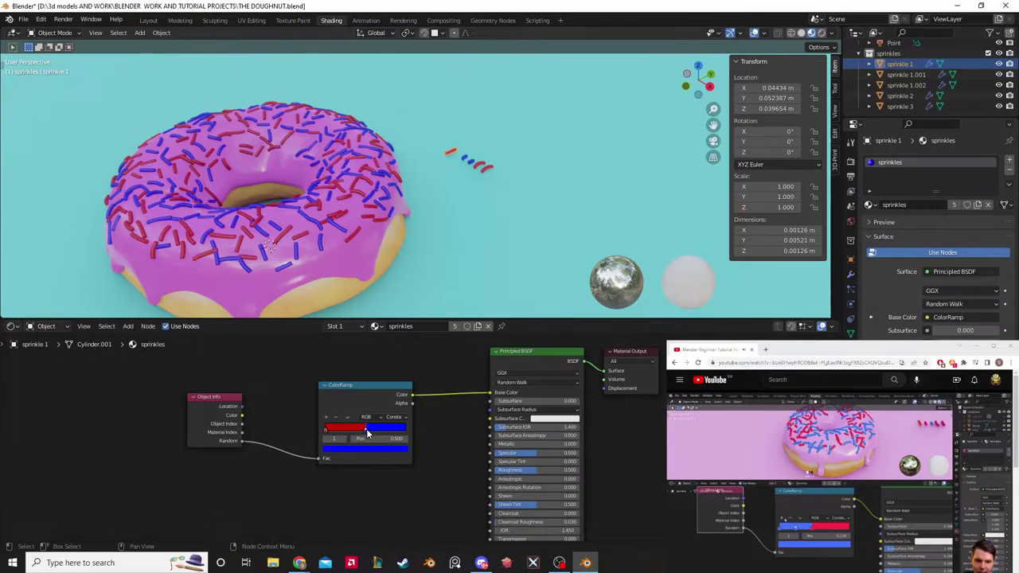
Step: Add two more stops to the ColorRamp and colour one of them cyan
click(326, 417)
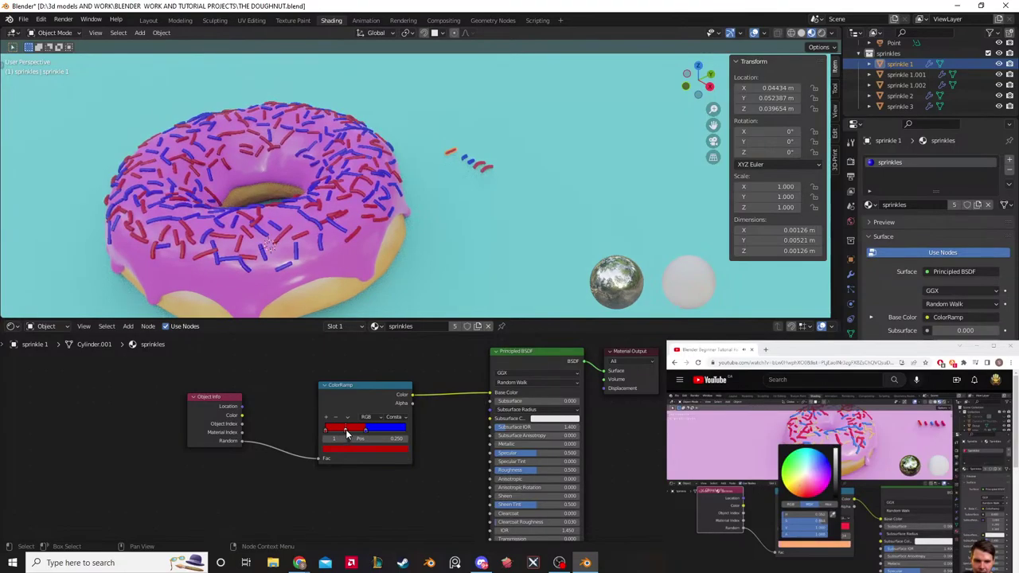
click(325, 416)
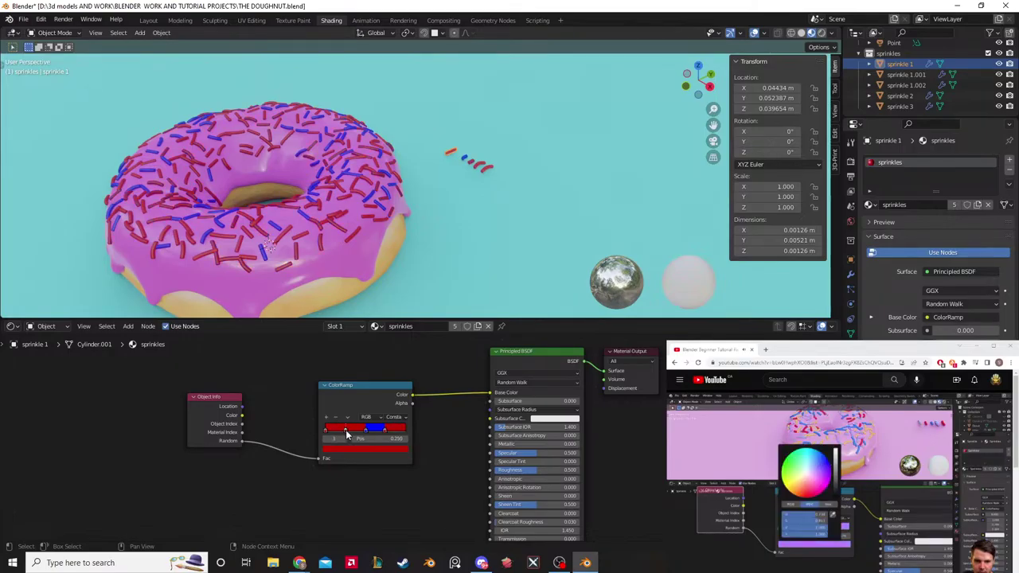
click(355, 449)
click(346, 382)
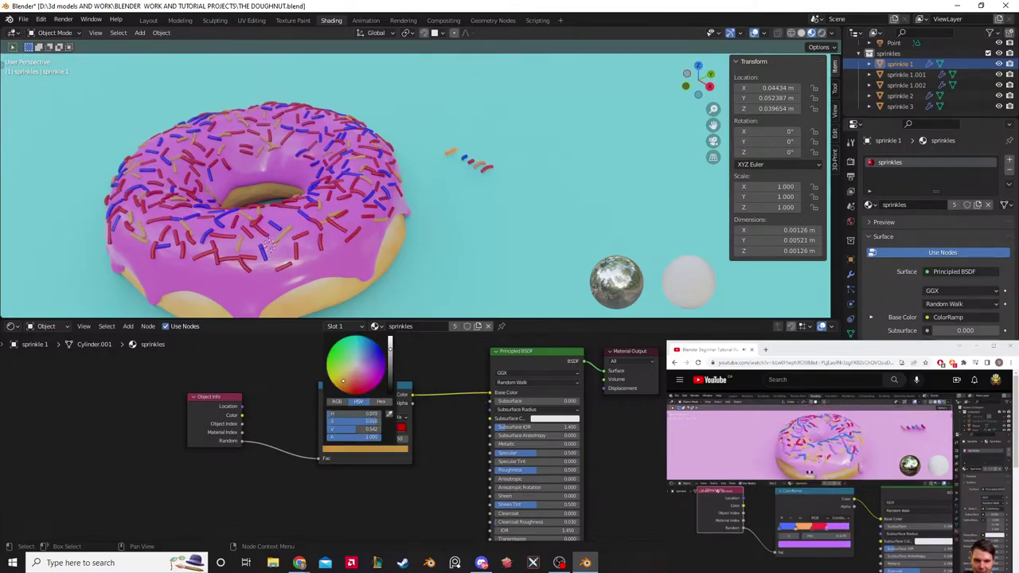
click(368, 344)
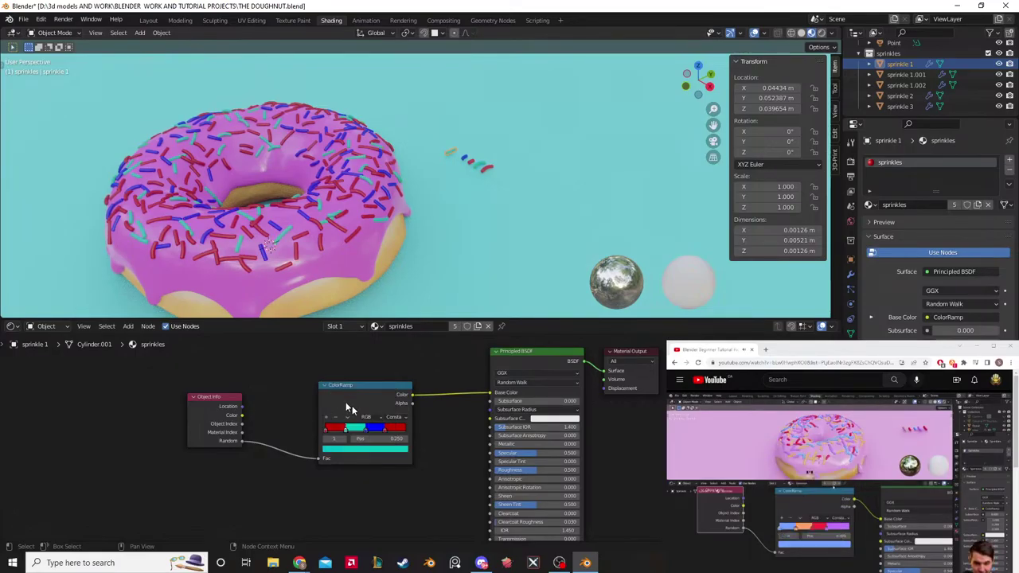
Step: Set another ramp stop's colour to yellow
click(390, 435)
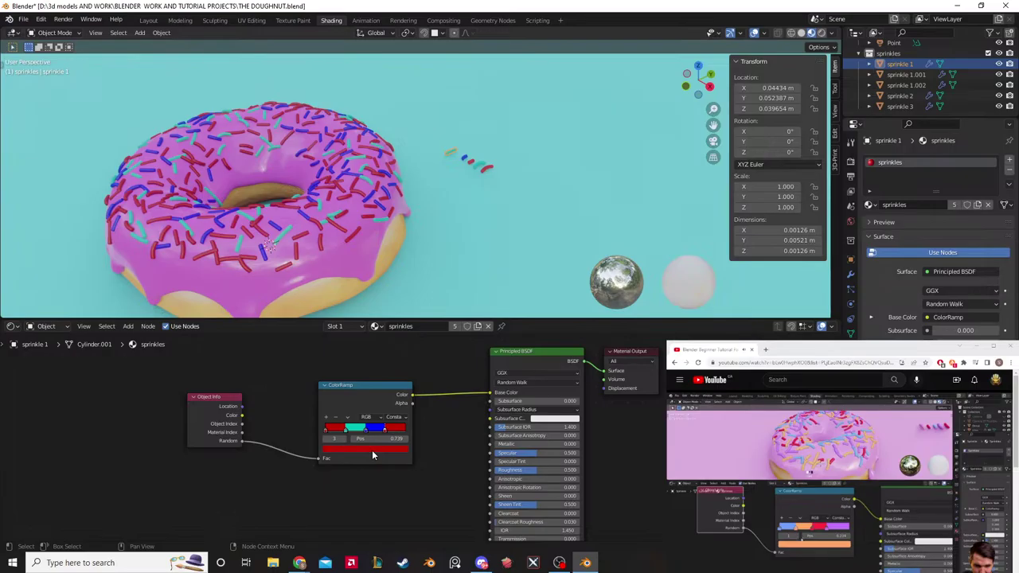
click(372, 455)
click(381, 378)
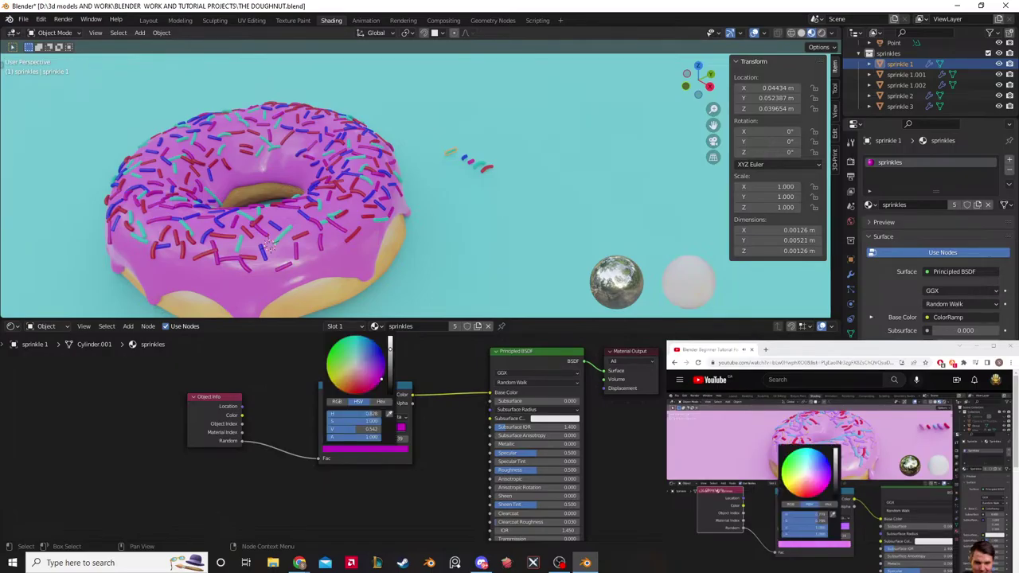
drag(377, 377, 370, 371)
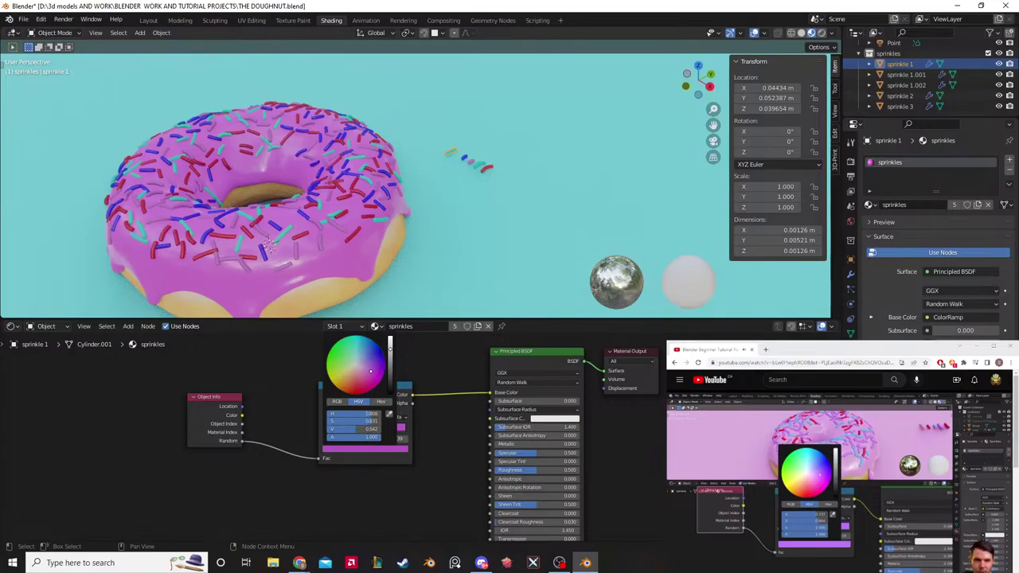
drag(370, 370, 338, 376)
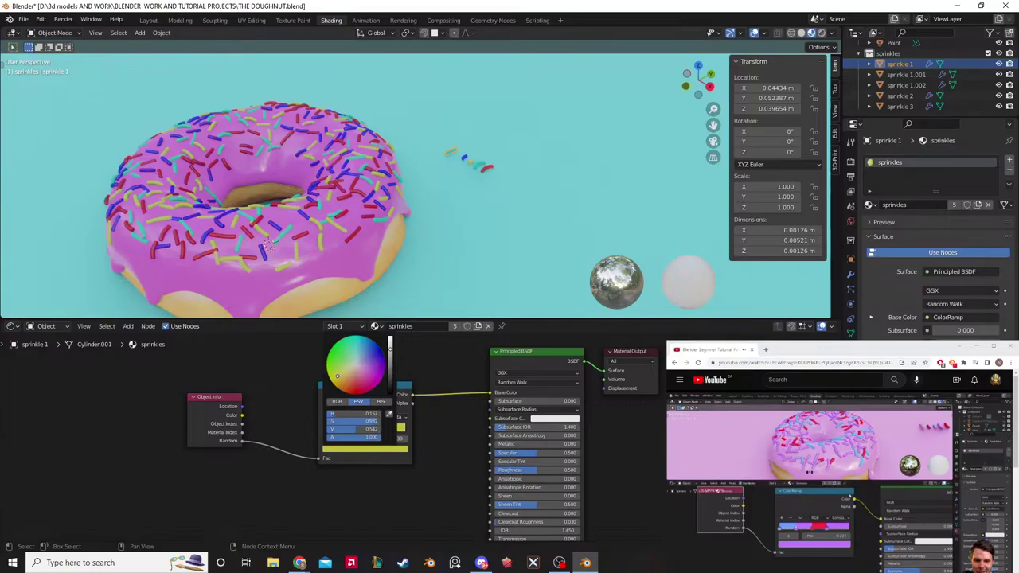
drag(338, 375, 339, 374)
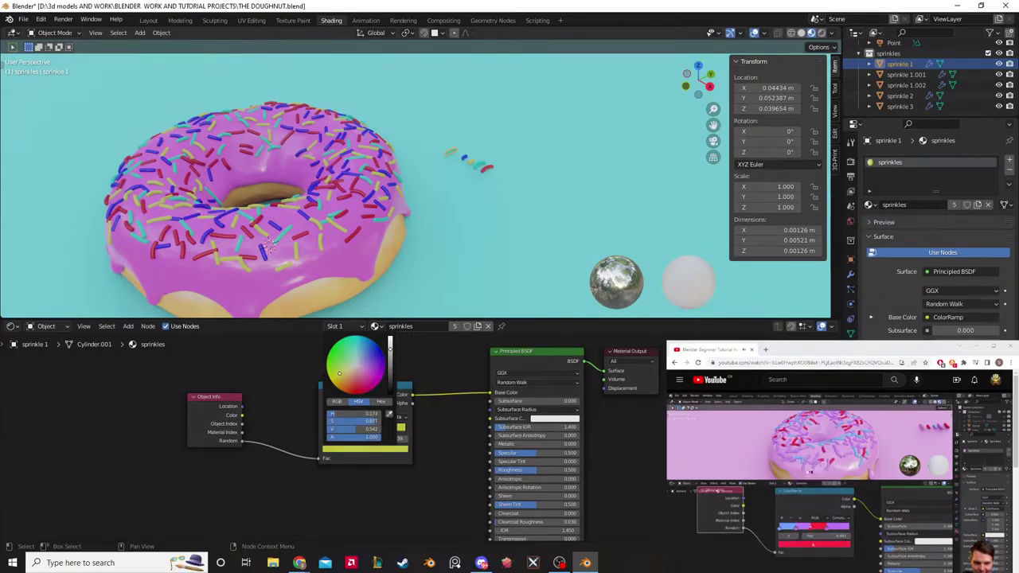
mouse_move(339, 373)
mouse_down()
mouse_move(351, 348)
mouse_move(342, 373)
mouse_up()
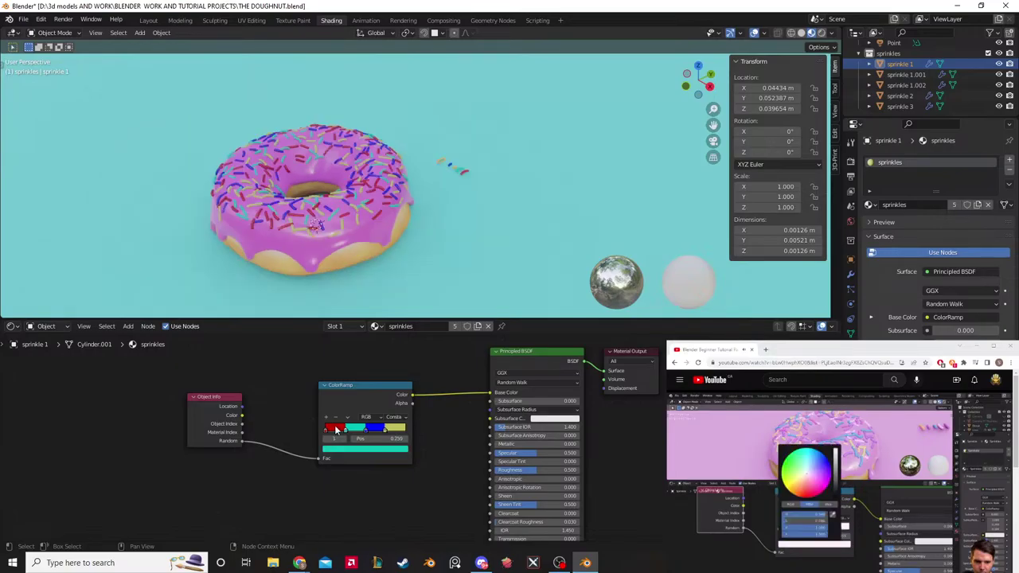
Step: Make the red stop at the ramp's start slightly pinker
mouse_move(344, 443)
mouse_down()
mouse_move(336, 442)
mouse_move(346, 448)
mouse_up()
click(357, 450)
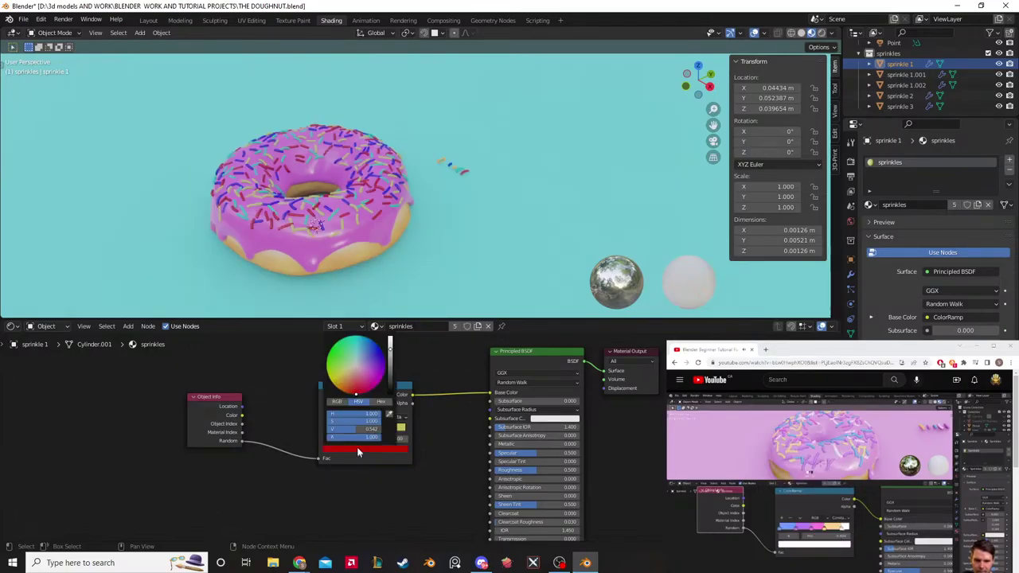
drag(356, 393, 357, 385)
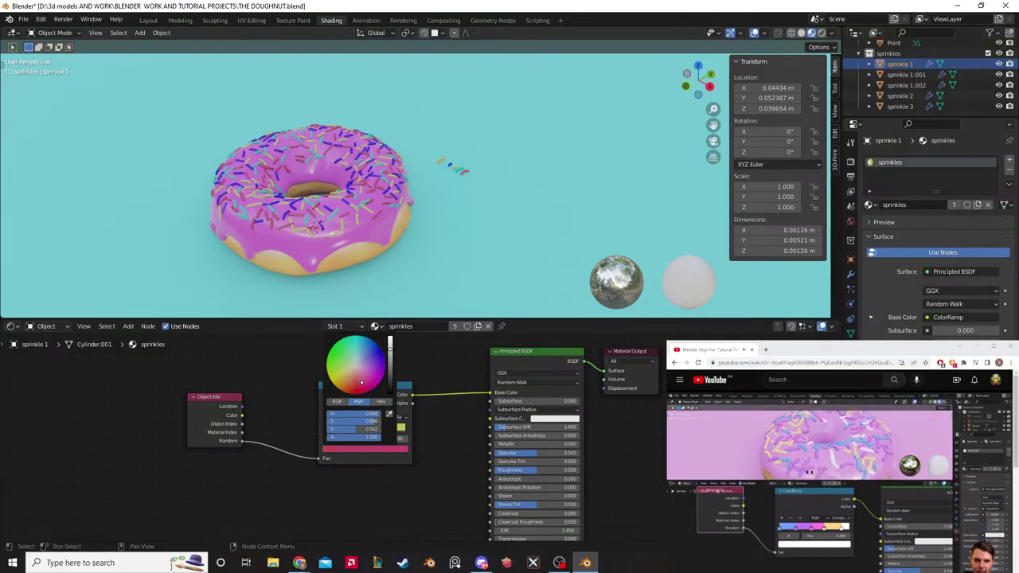
Step: Warm the yellow ColorRamp stop slightly toward orange
click(451, 276)
scroll(451, 276, up, 4)
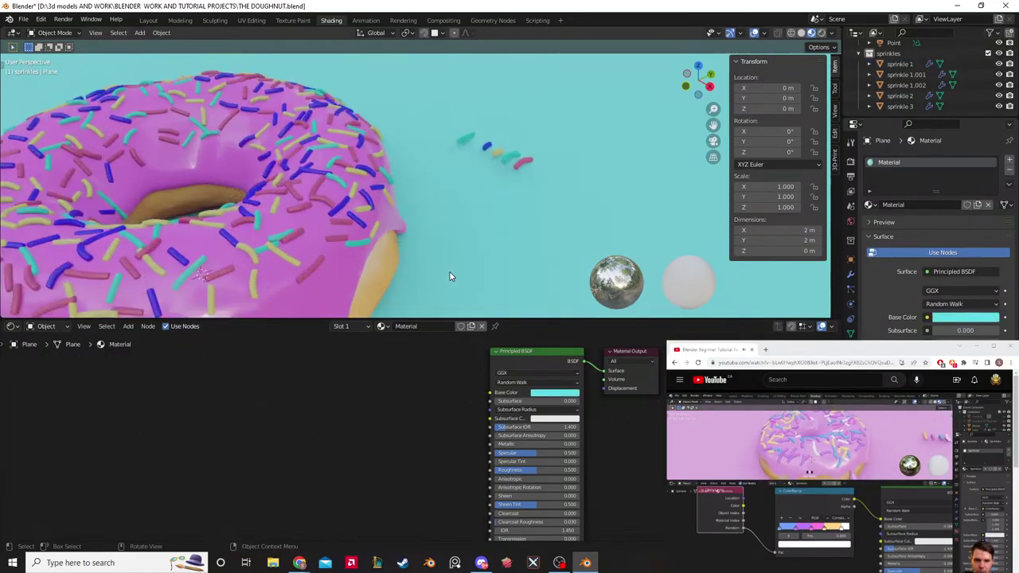
scroll(450, 276, down, 4)
middle_drag(464, 264, 543, 227)
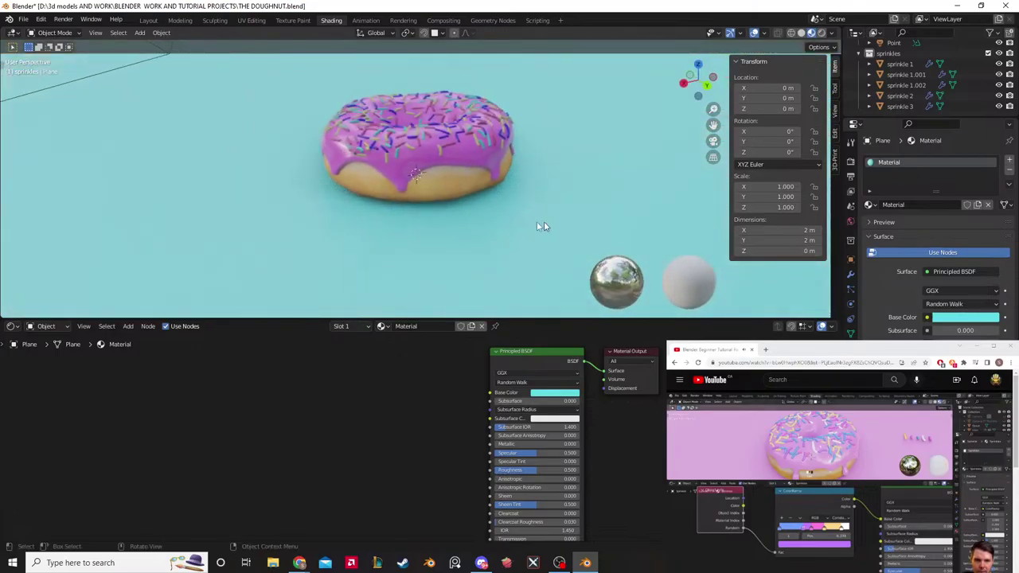
middle_drag(376, 237, 460, 232)
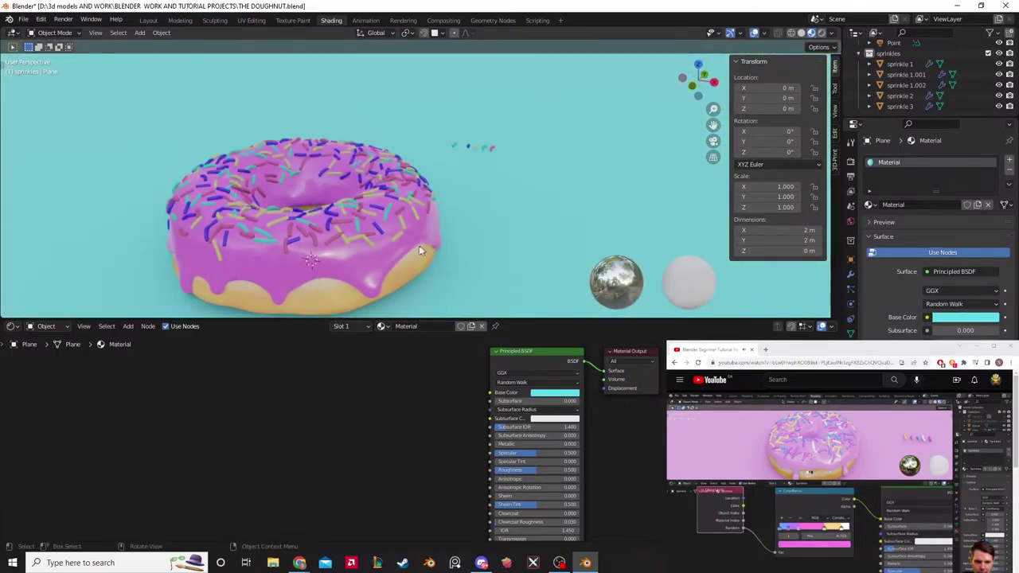
click(454, 147)
click(398, 428)
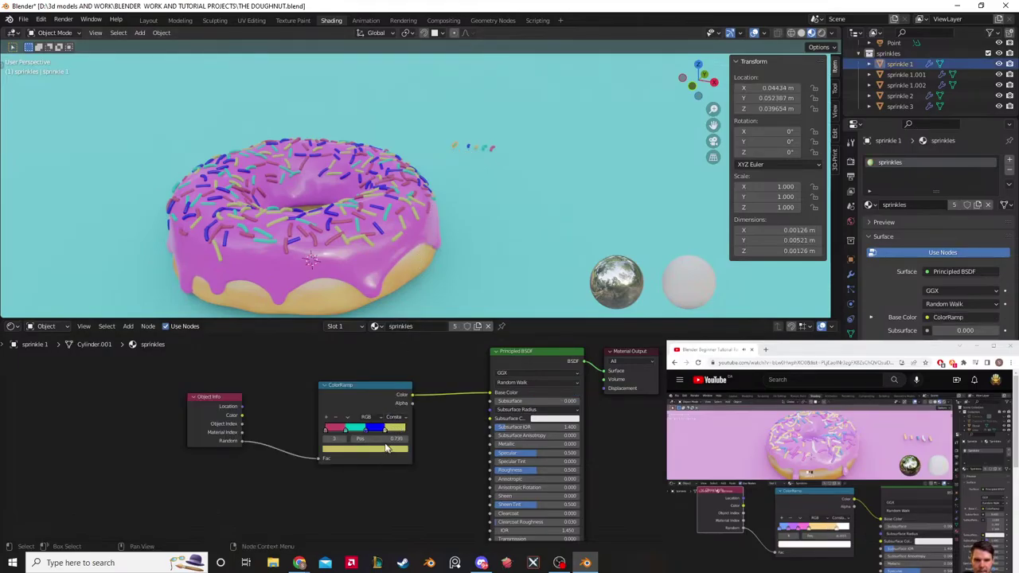
click(383, 449)
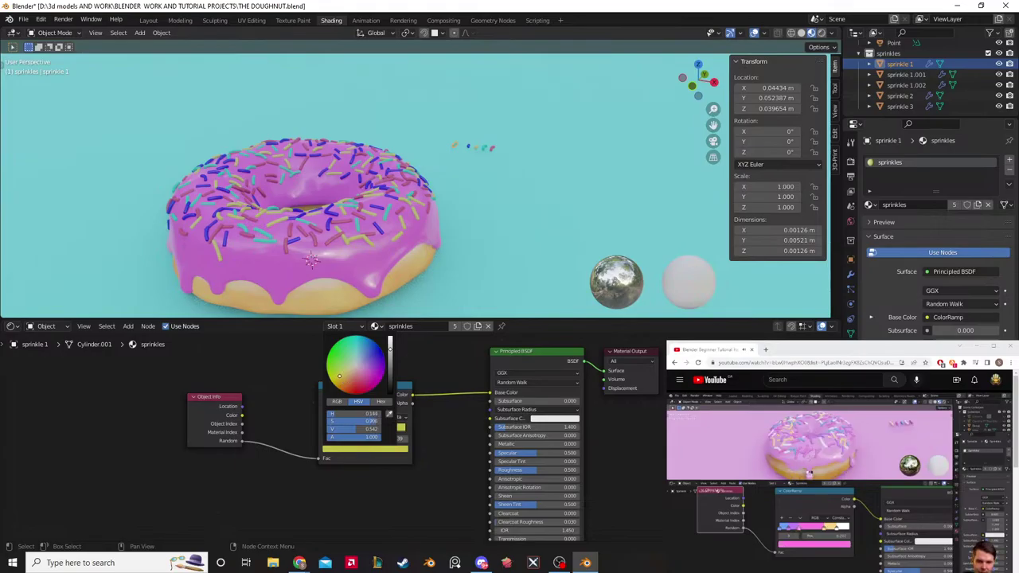
drag(344, 377, 339, 379)
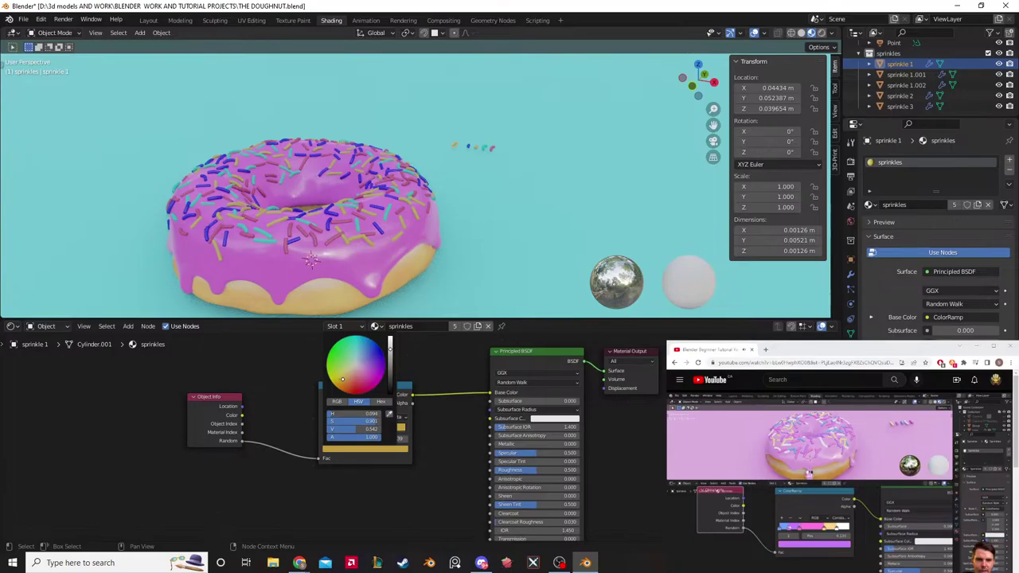
drag(342, 379, 344, 381)
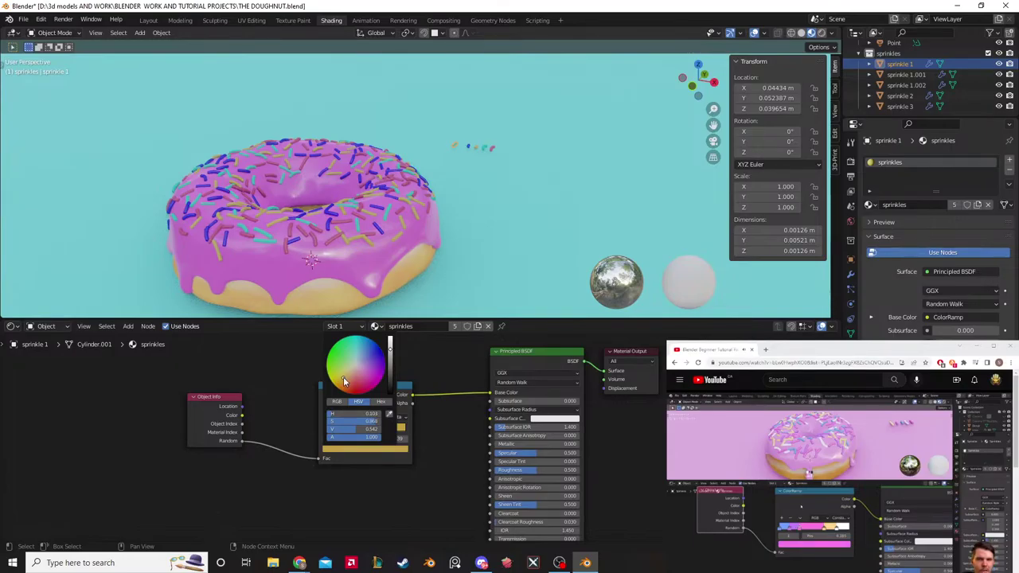
Step: Slide the blue ColorRamp stop a little left along the ramp
click(452, 170)
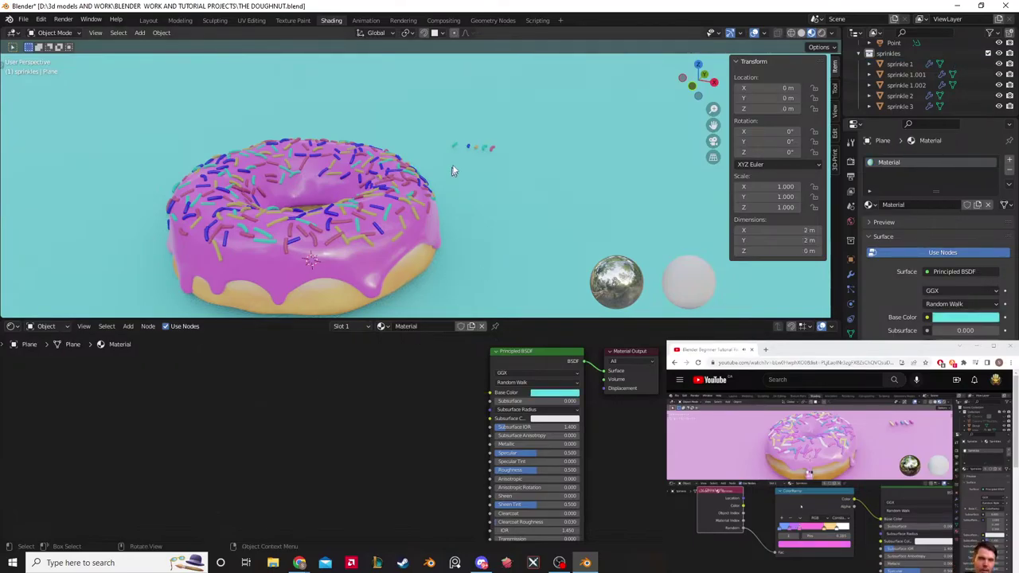
click(453, 148)
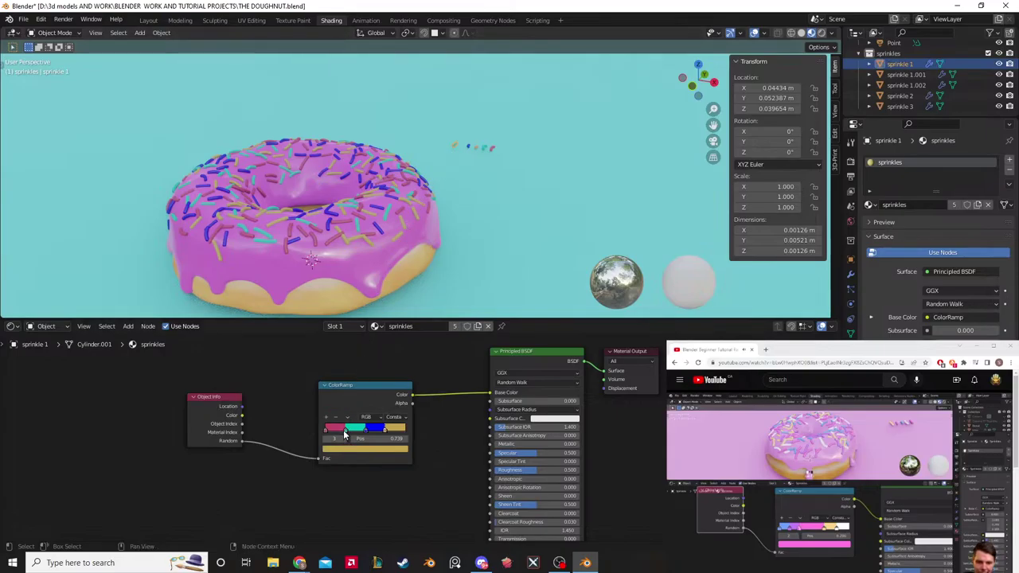
click(371, 430)
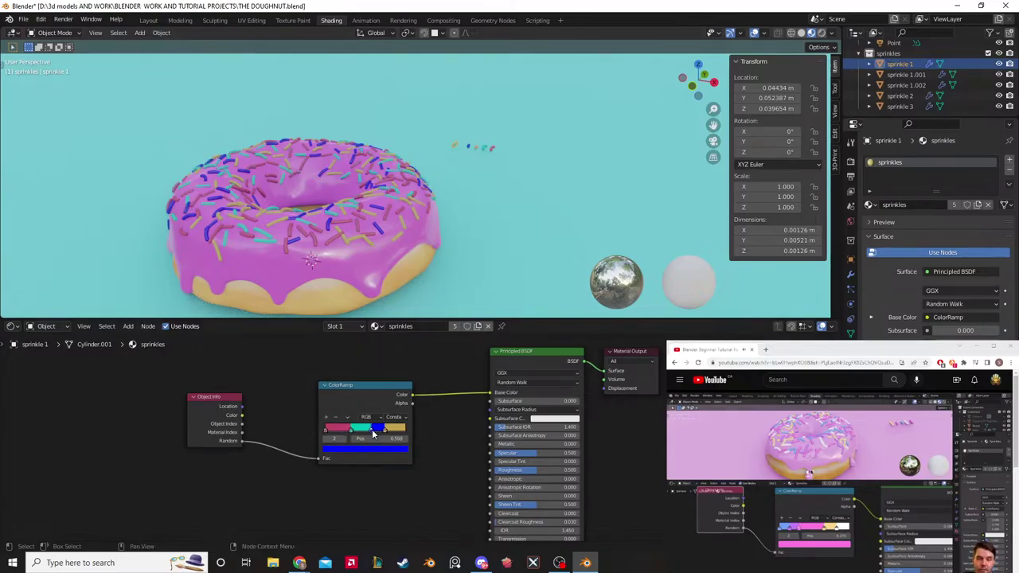
drag(371, 432, 390, 429)
click(377, 435)
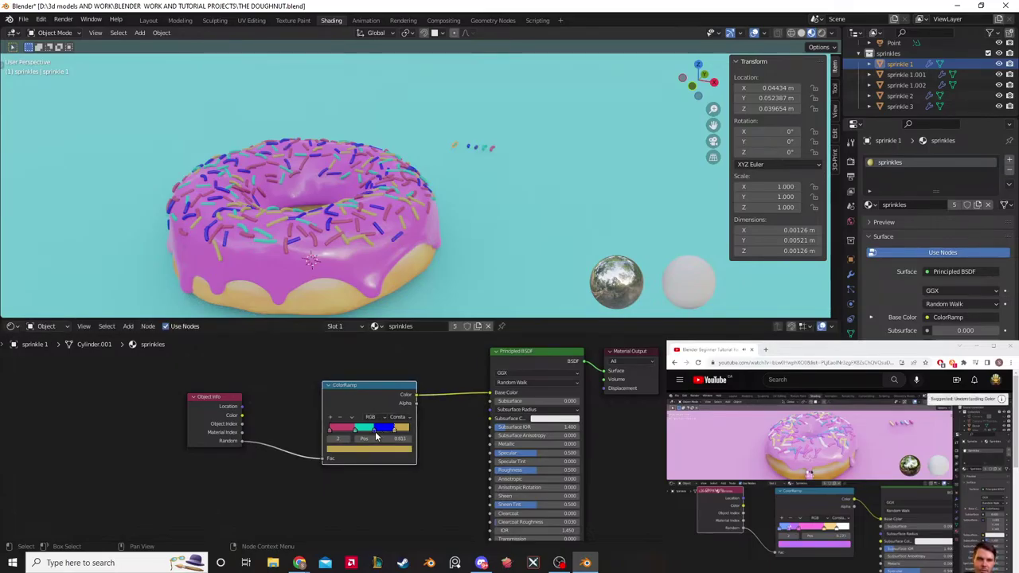
click(348, 431)
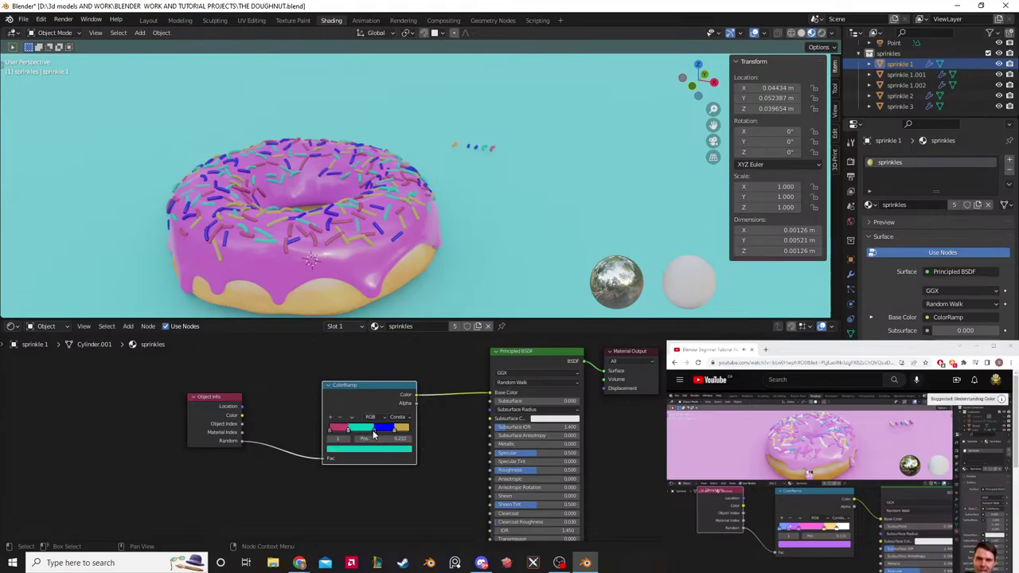
drag(374, 433, 363, 435)
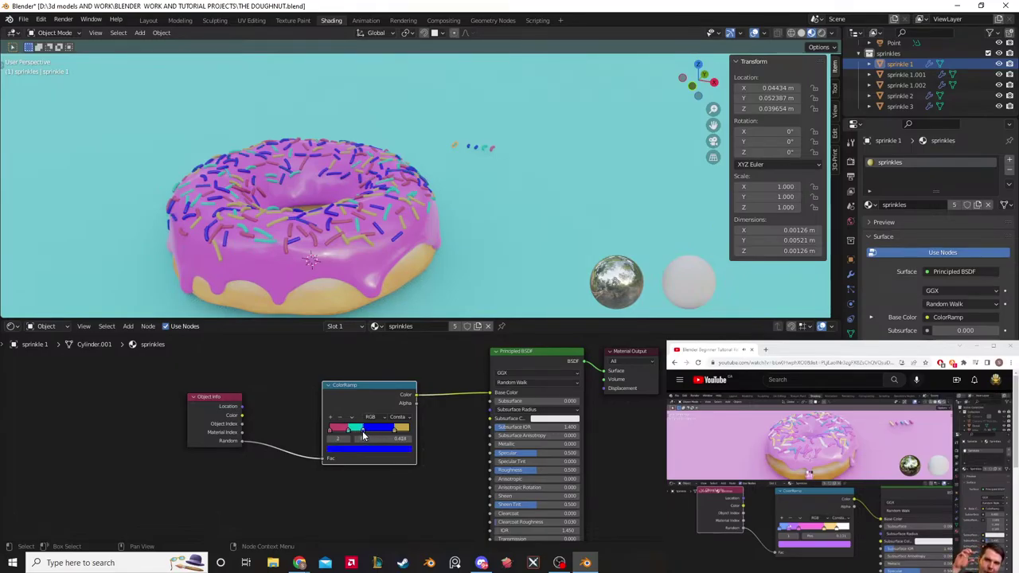
drag(393, 431, 389, 430)
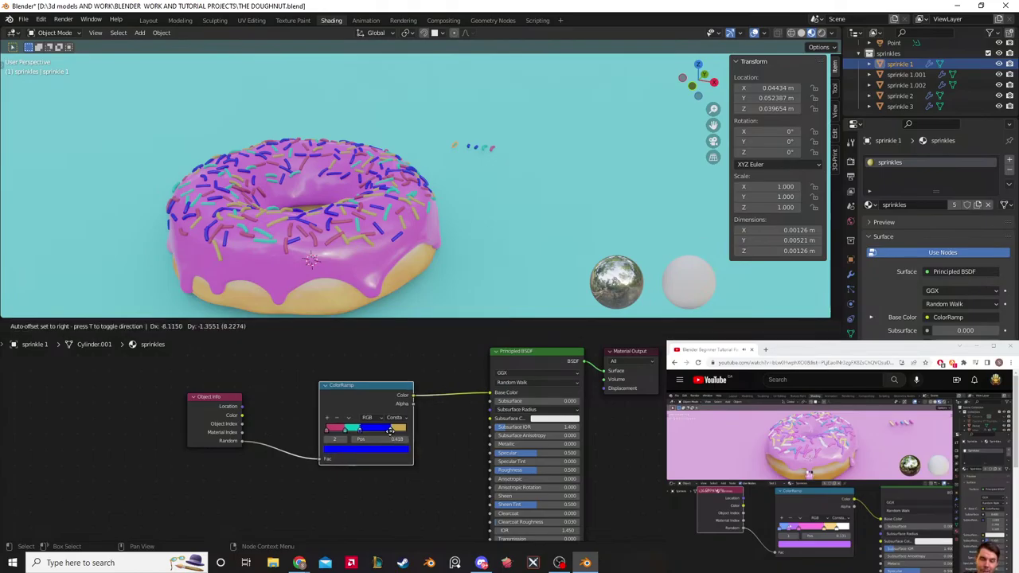
Step: Orbit to a top-down view of the donut and select a sprinkle to show its ColorRamp
click(462, 272)
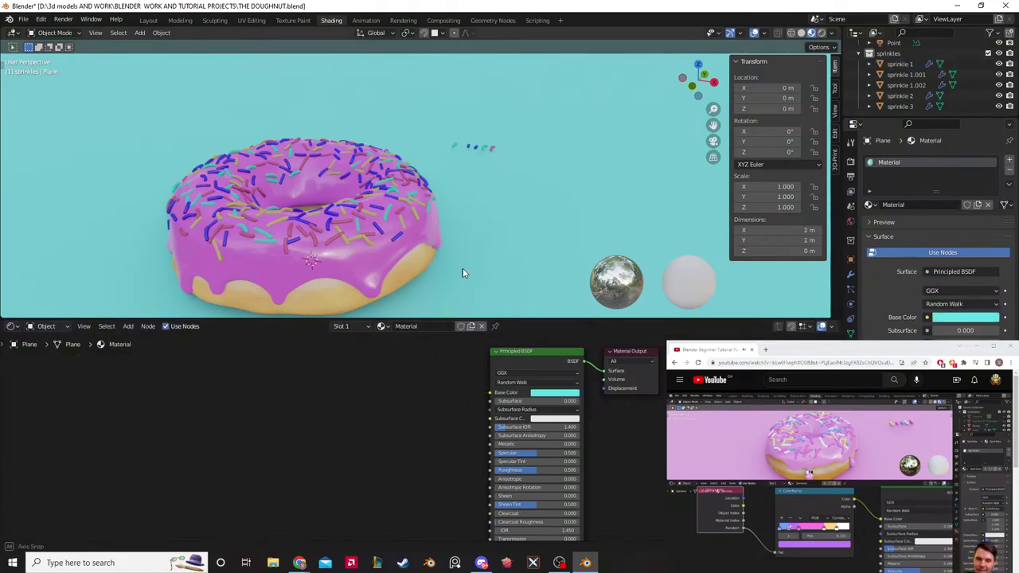
mouse_move(462, 273)
middle_down()
mouse_move(554, 264)
mouse_move(427, 318)
mouse_move(490, 267)
mouse_move(443, 289)
mouse_move(449, 261)
middle_up()
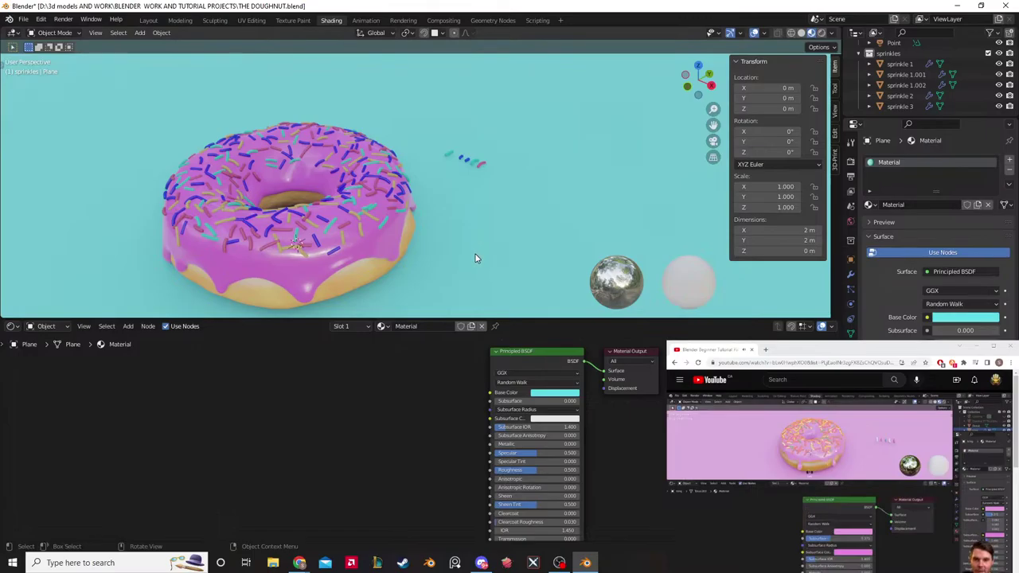
click(451, 156)
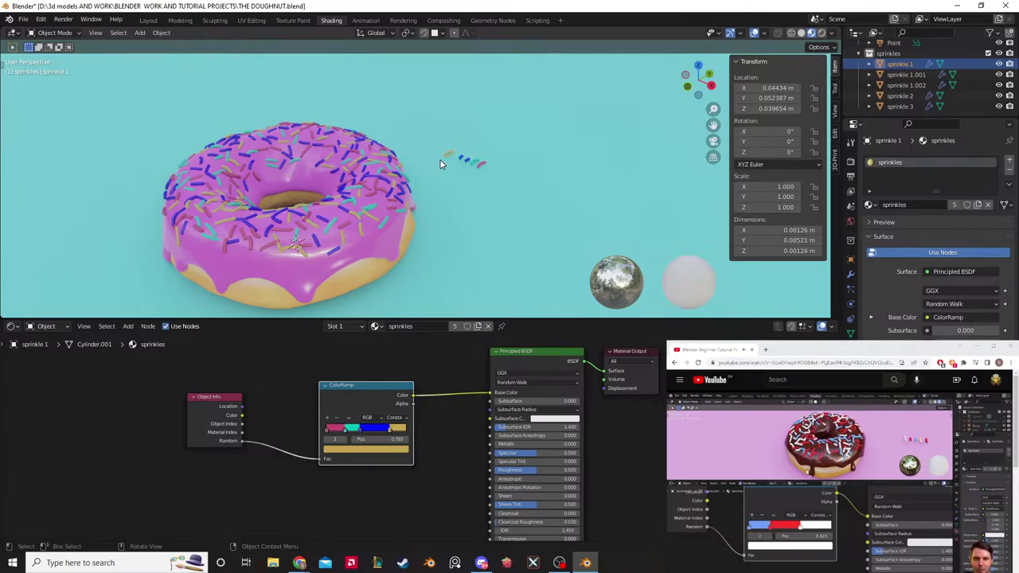
click(444, 366)
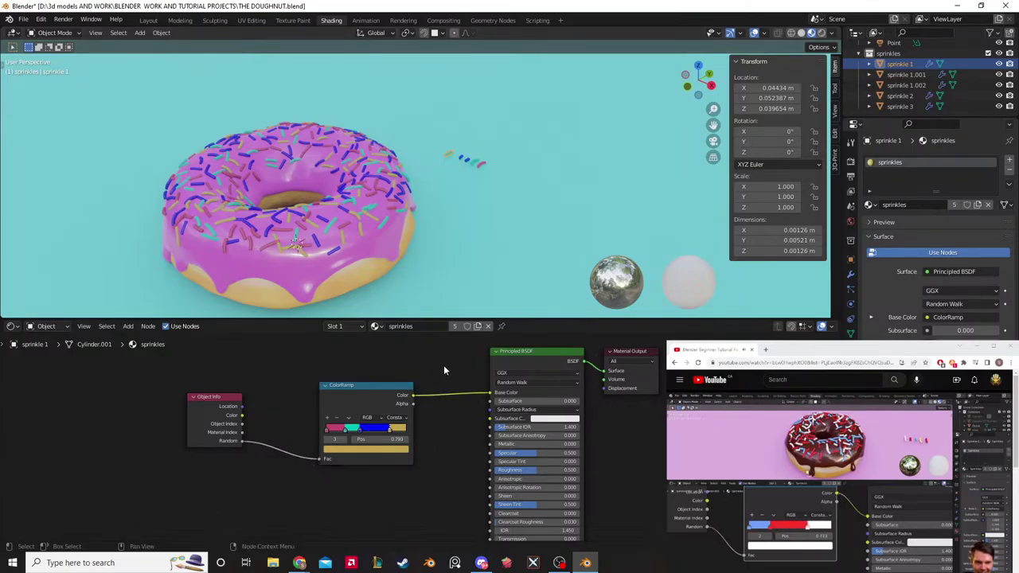
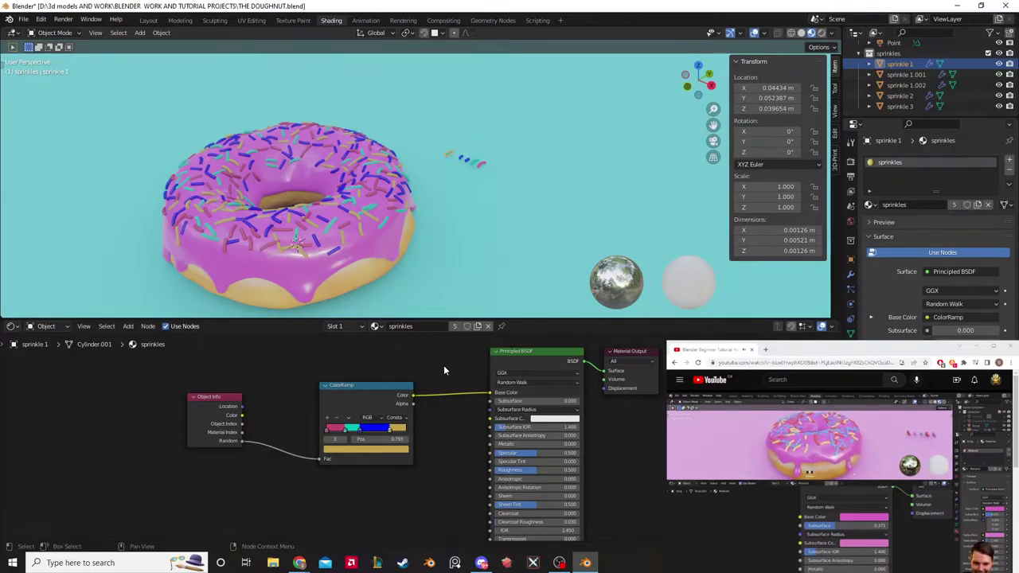
Step: Change the icing's Base Color from pink/purple to a dark chocolate brown in the Principled BSDF
click(381, 248)
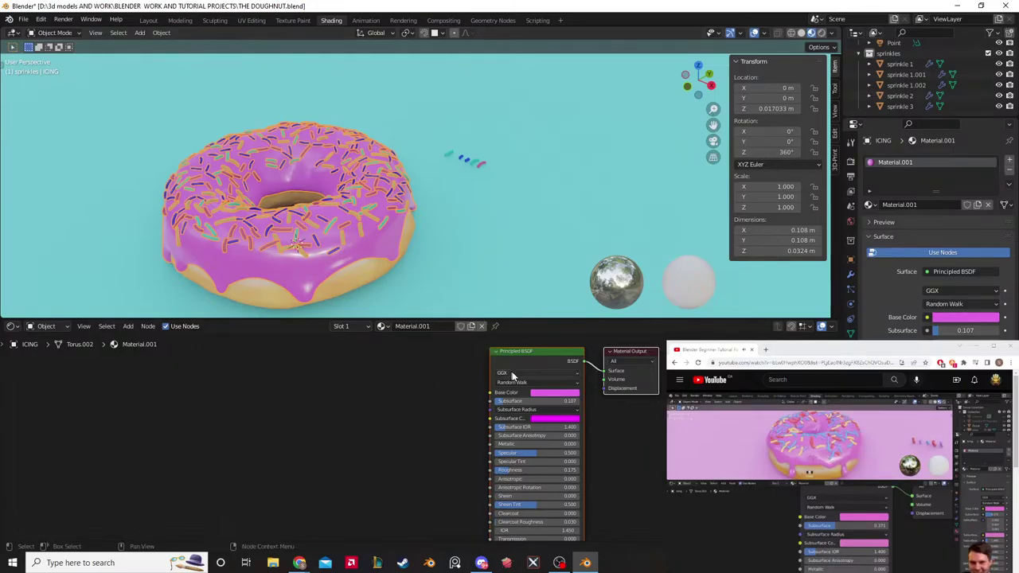
click(548, 392)
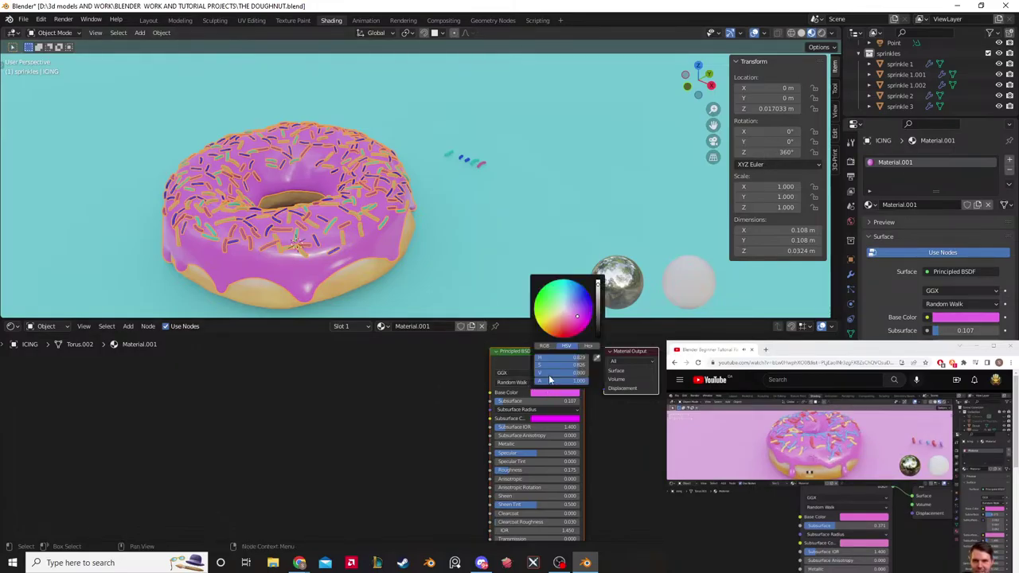
drag(560, 312, 560, 327)
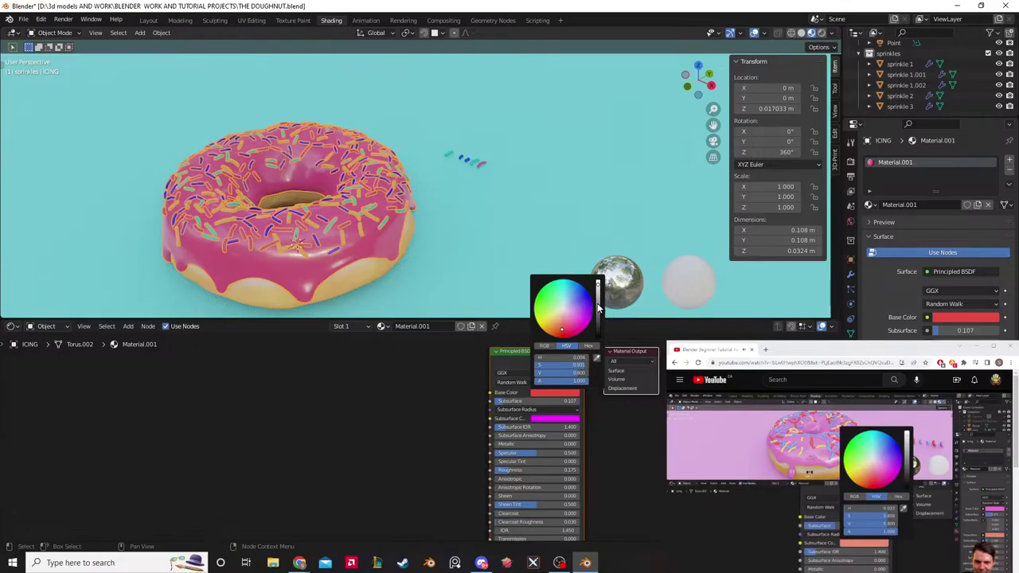
scroll(561, 328, down, 3)
scroll(561, 328, down, 3)
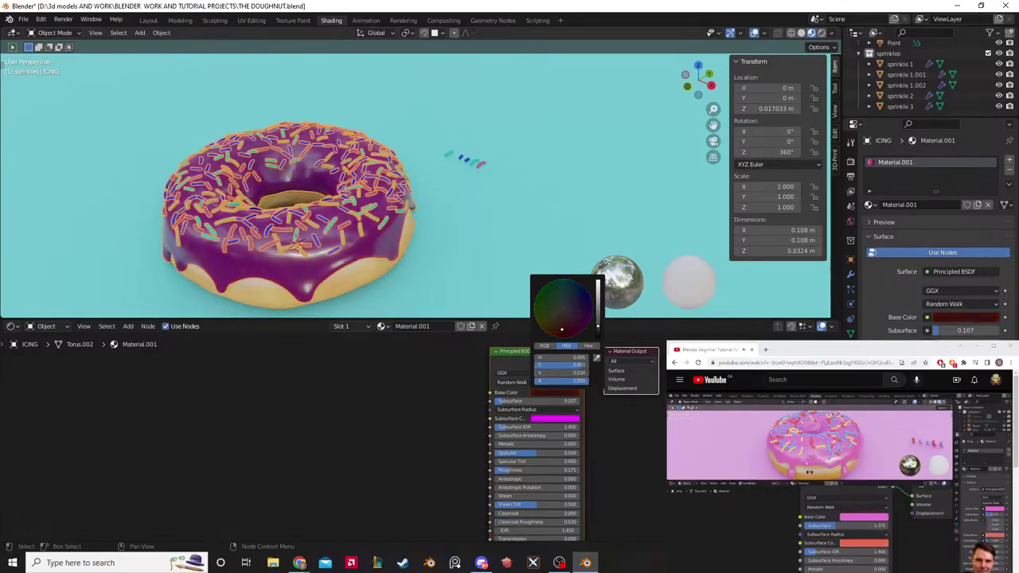
drag(562, 319, 565, 326)
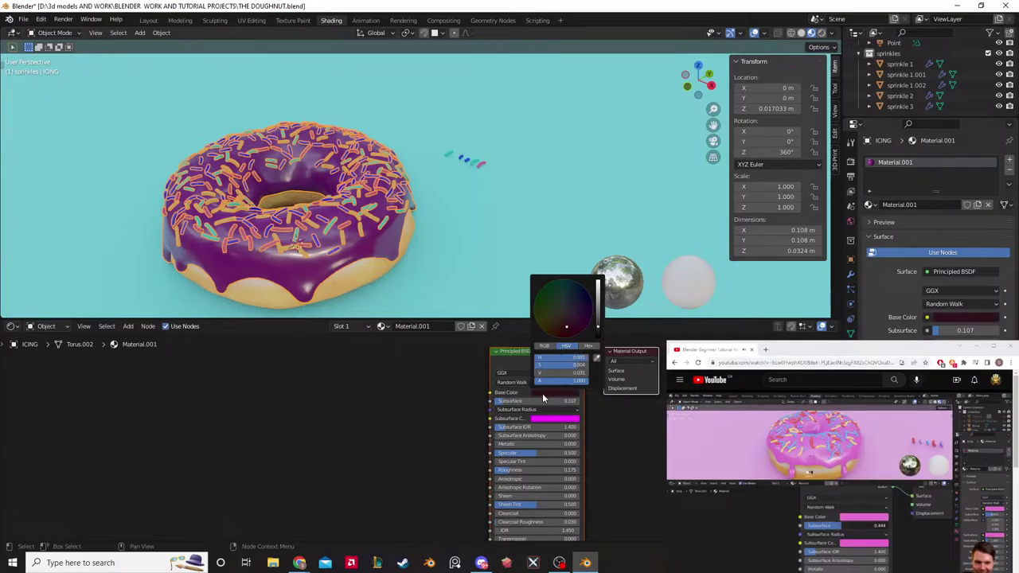
drag(552, 390, 554, 419)
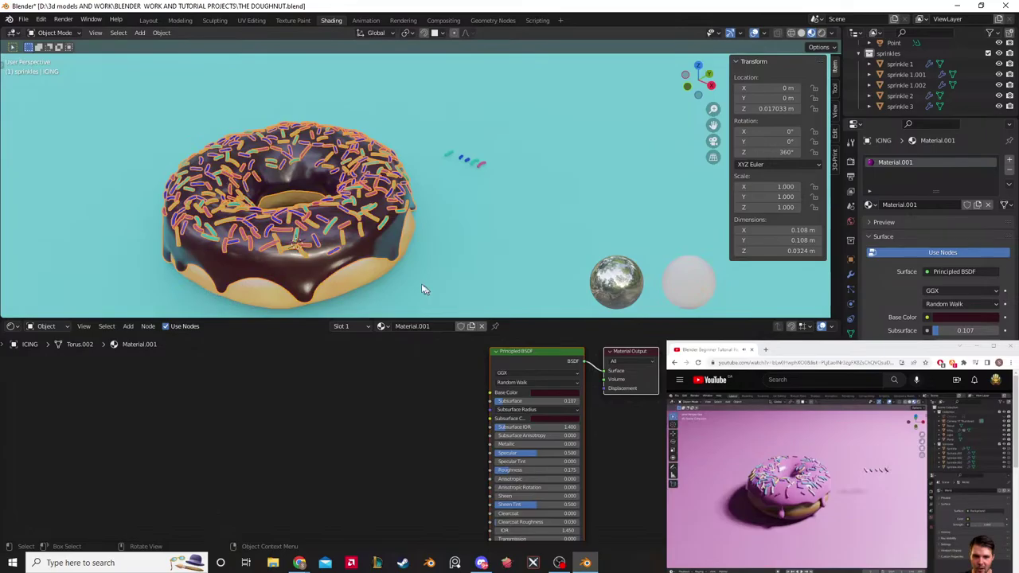
middle_drag(422, 288, 790, 293)
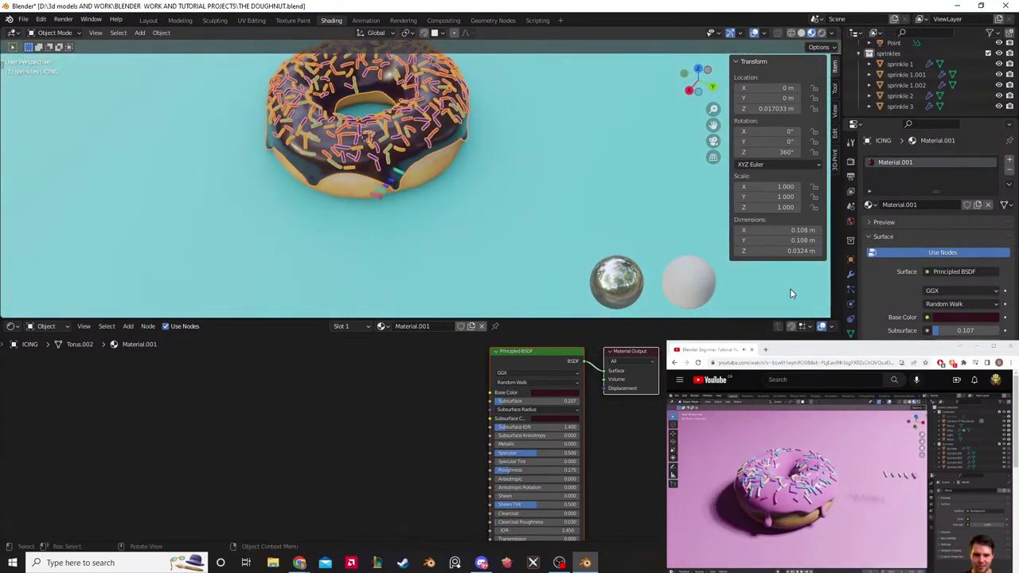
middle_drag(515, 249, 571, 202)
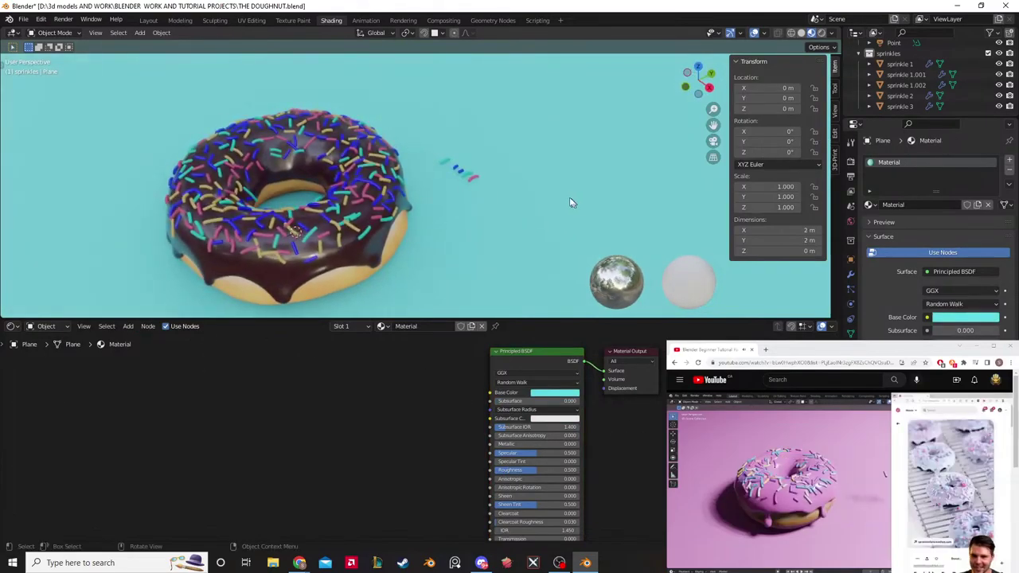
Step: Select a sprinkle to show its ColorRamp material nodes in the Shader Editor
click(446, 165)
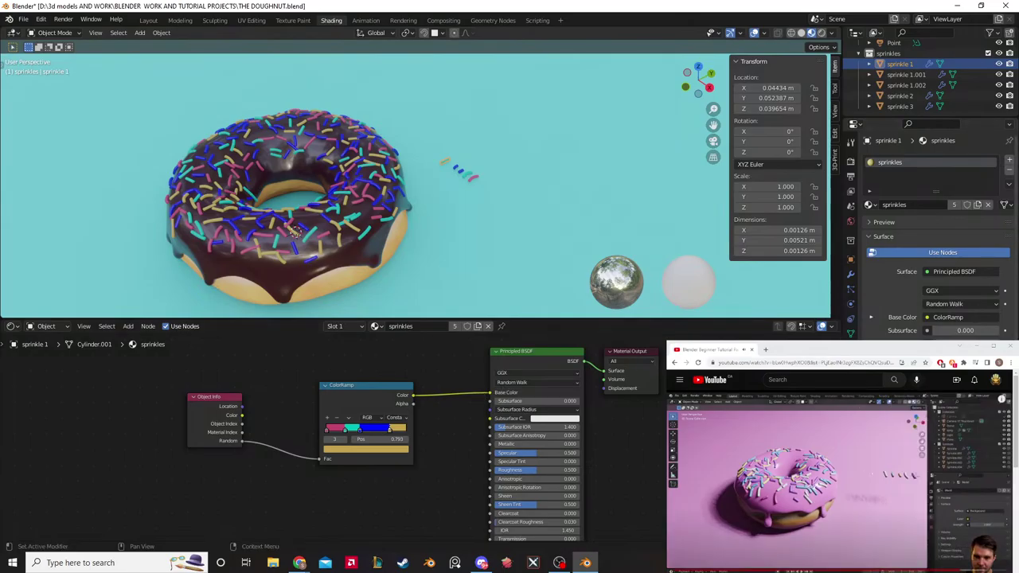
click(764, 478)
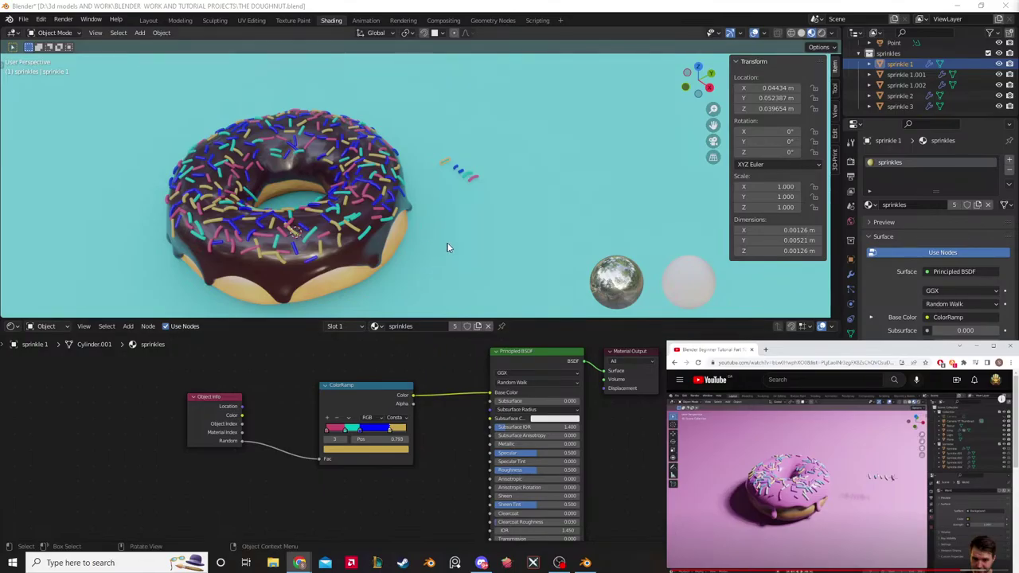
middle_drag(447, 247, 482, 182)
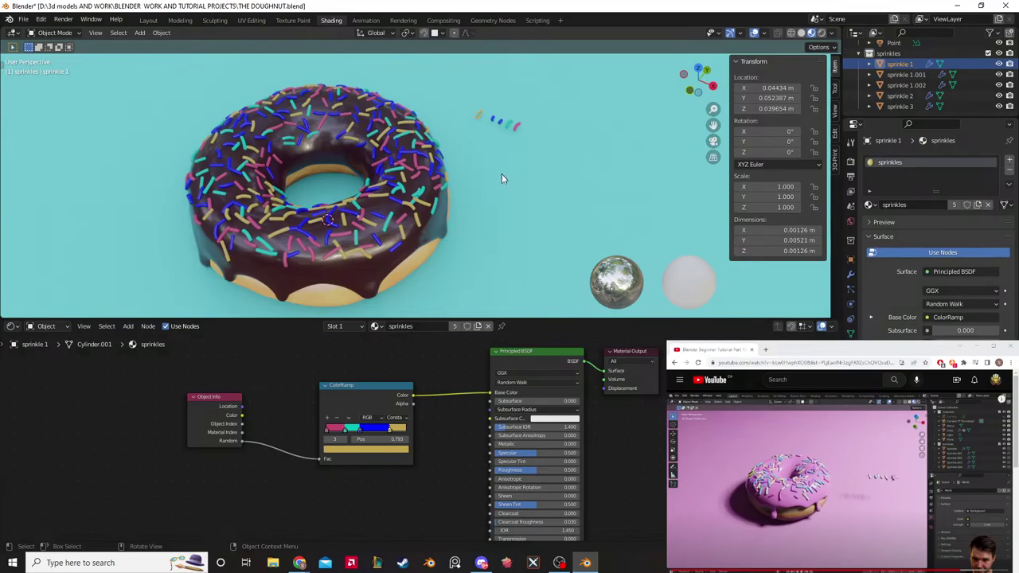
middle_drag(501, 175, 515, 197)
click(430, 219)
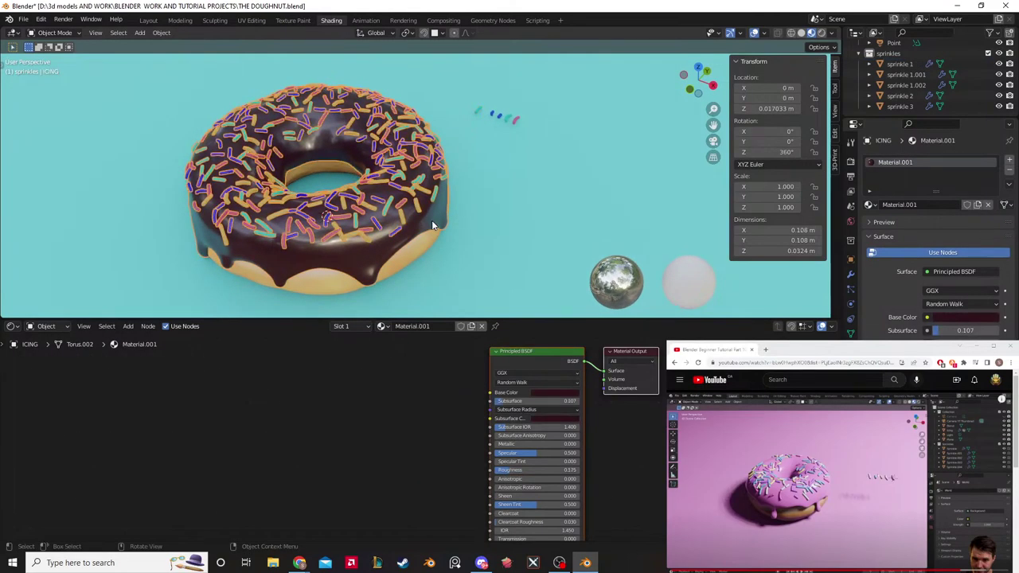
middle_drag(432, 220, 474, 177)
click(475, 126)
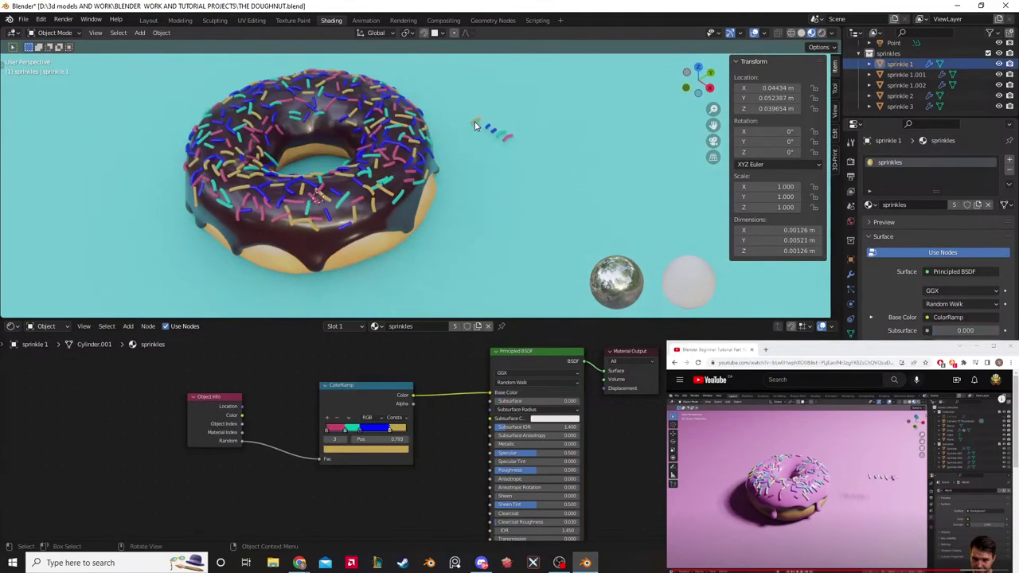
Step: Lighten the ColorRamp stops, turning the dark blue into light sky blue and tweaking the orange
click(346, 447)
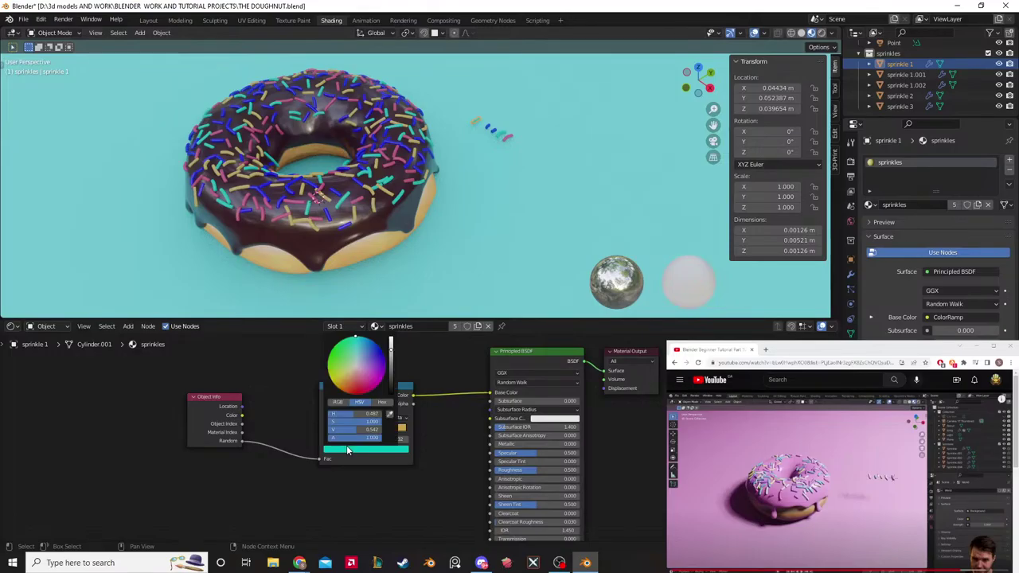
mouse_move(366, 376)
mouse_down()
mouse_move(372, 384)
mouse_move(377, 360)
mouse_move(343, 358)
mouse_move(350, 386)
mouse_up()
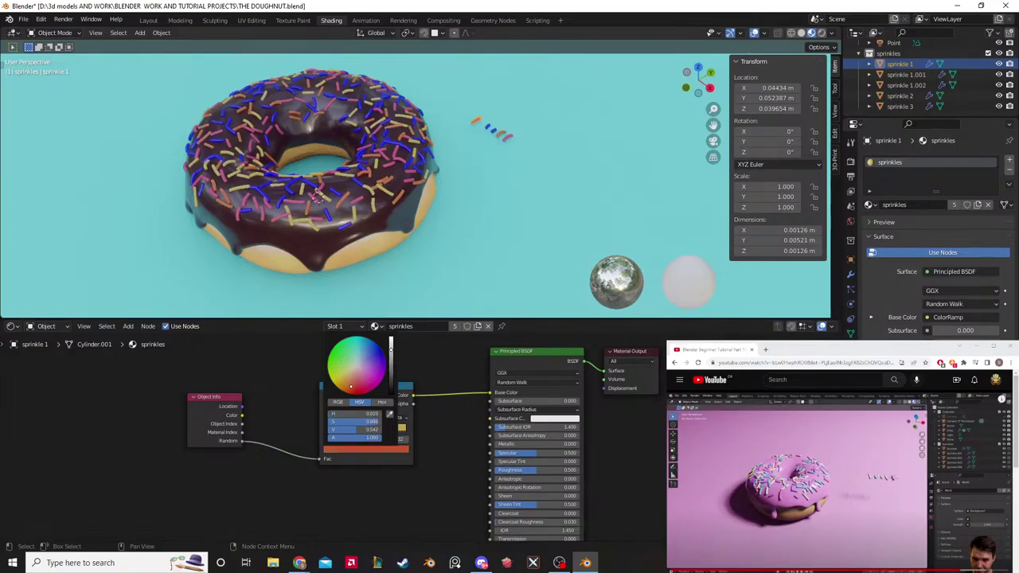
drag(350, 387, 348, 388)
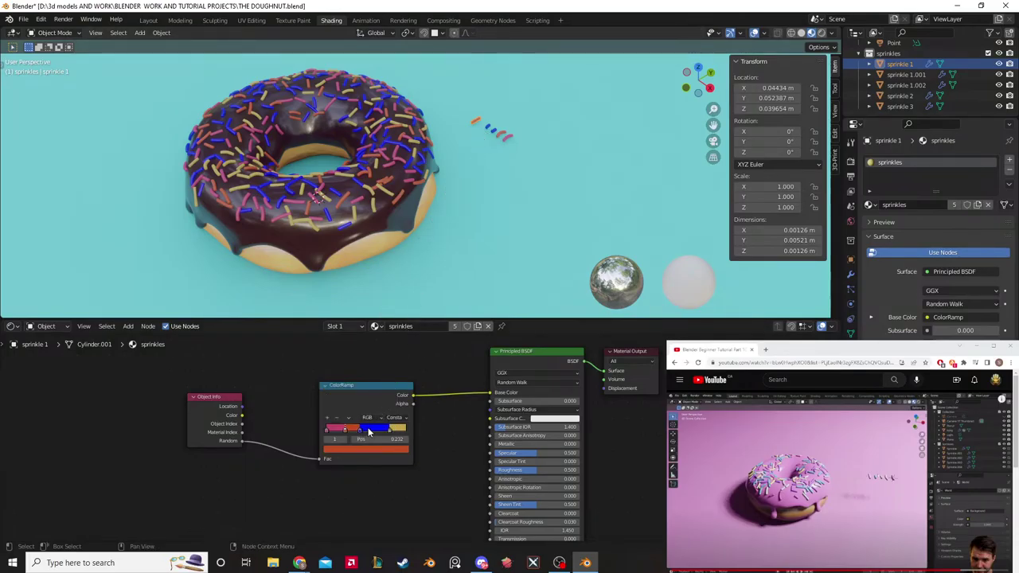
click(368, 430)
click(357, 450)
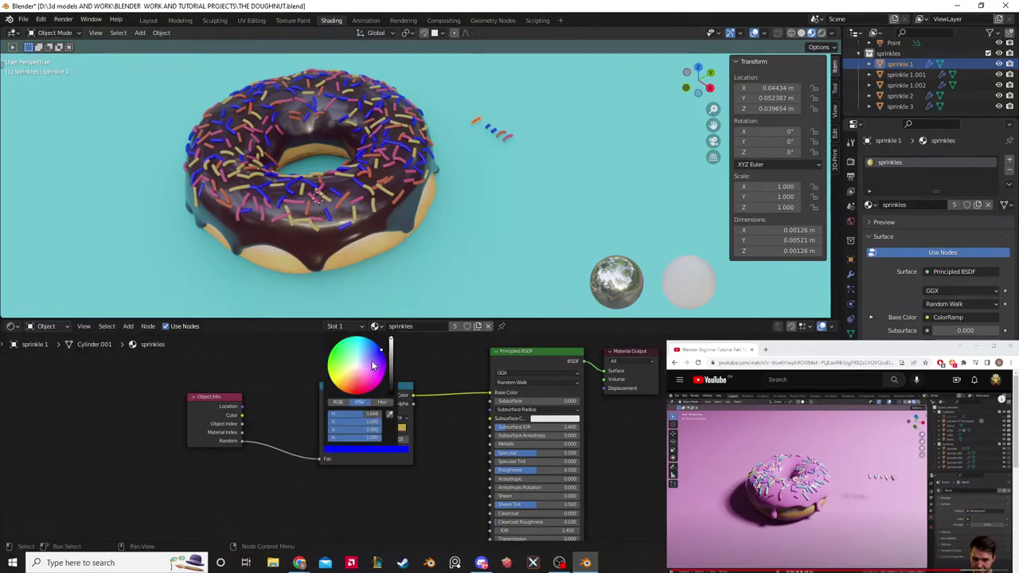
drag(371, 365, 368, 353)
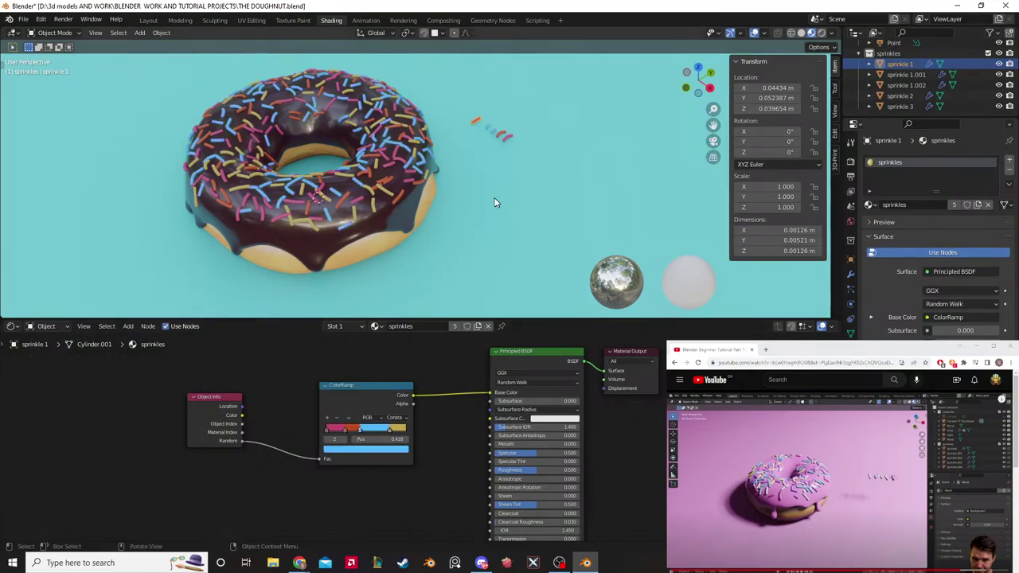
click(344, 435)
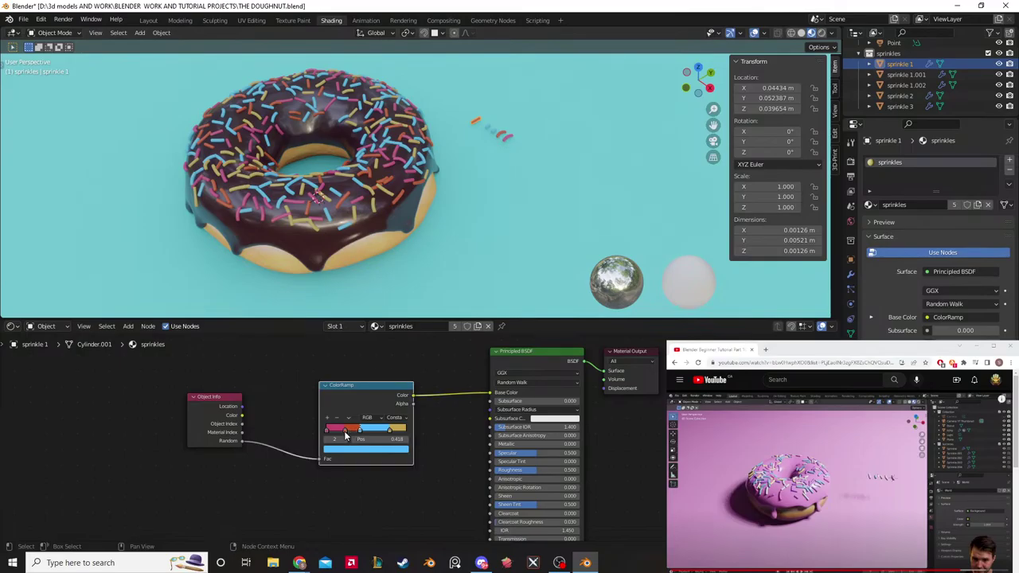
click(348, 433)
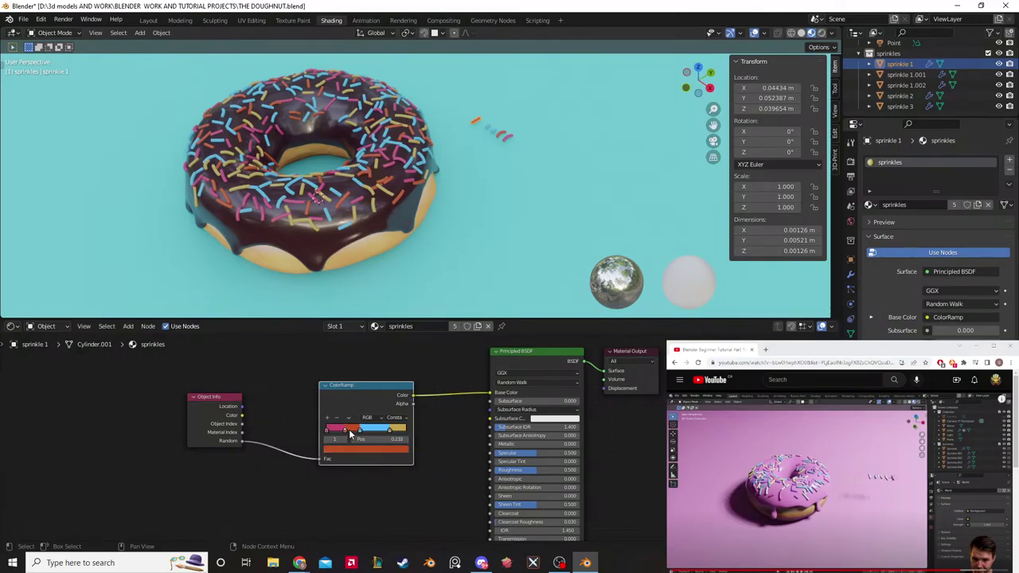
click(354, 450)
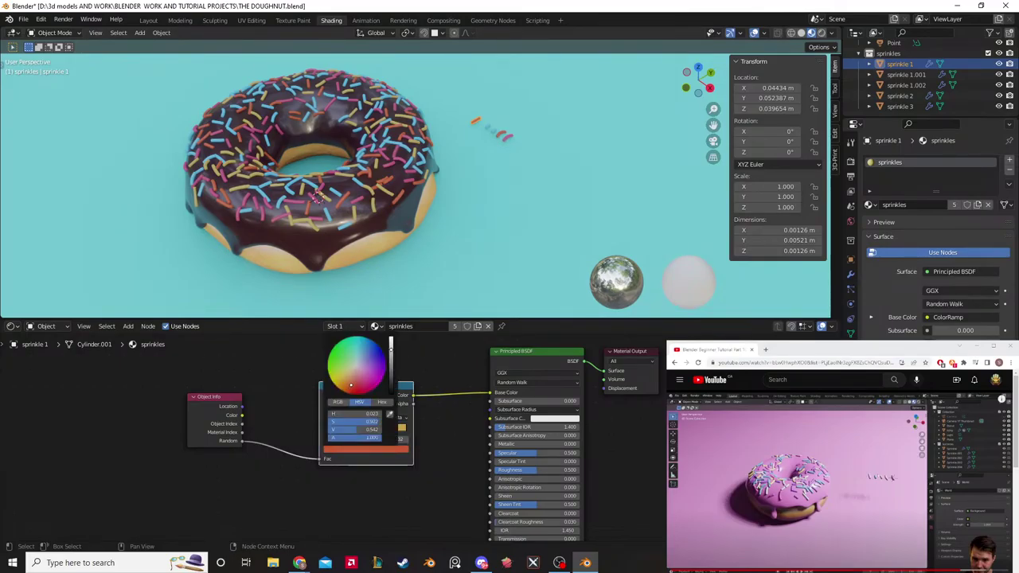
drag(350, 386, 352, 383)
Step: Select the turquoise backdrop plane
click(473, 266)
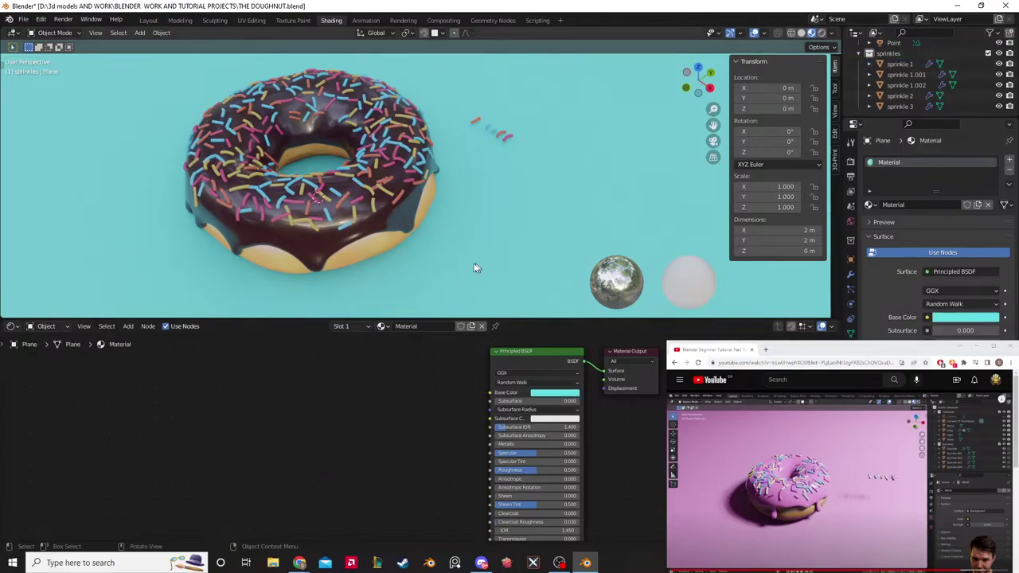
middle_drag(472, 266, 472, 286)
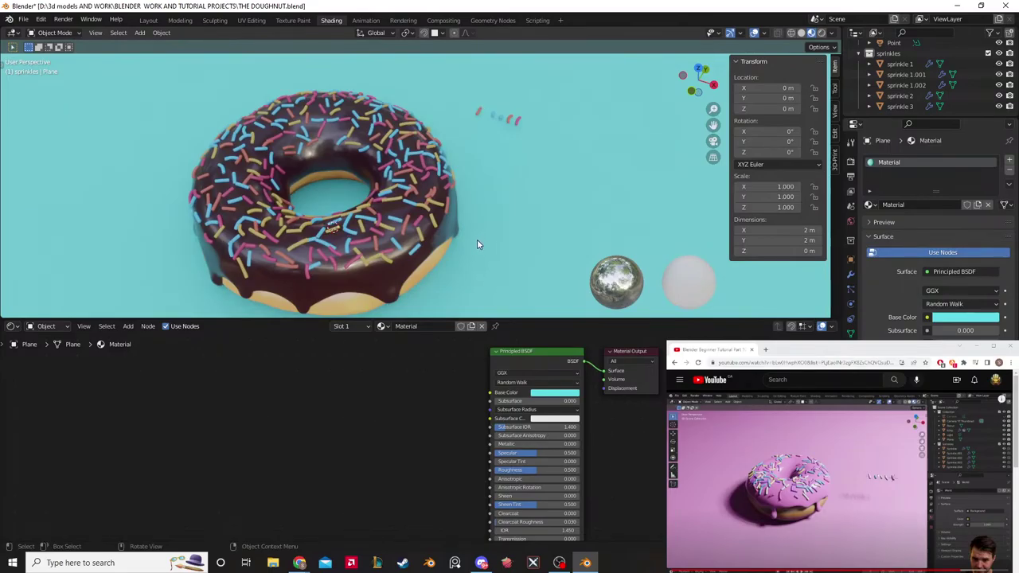
middle_drag(477, 241, 480, 135)
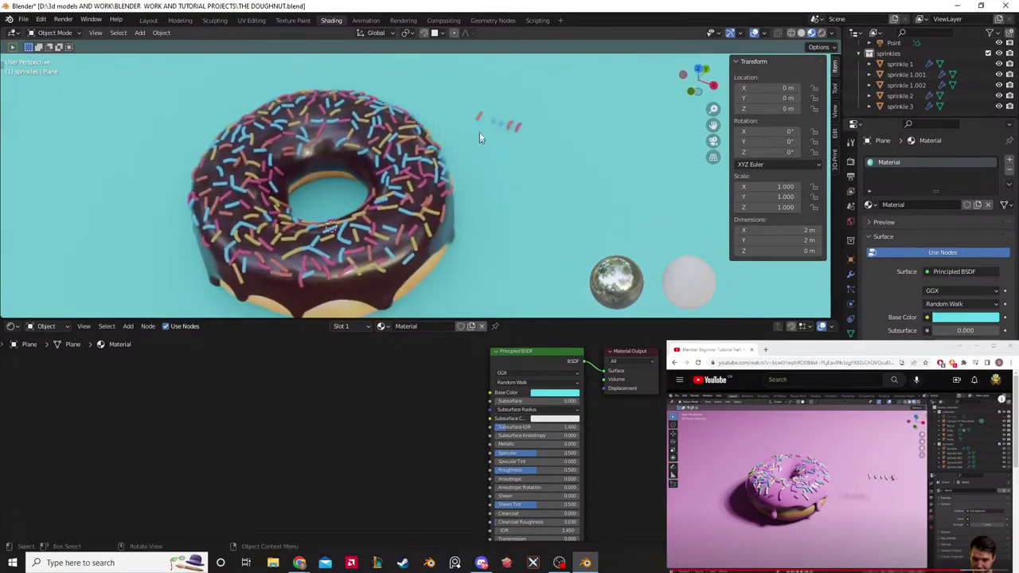
click(478, 117)
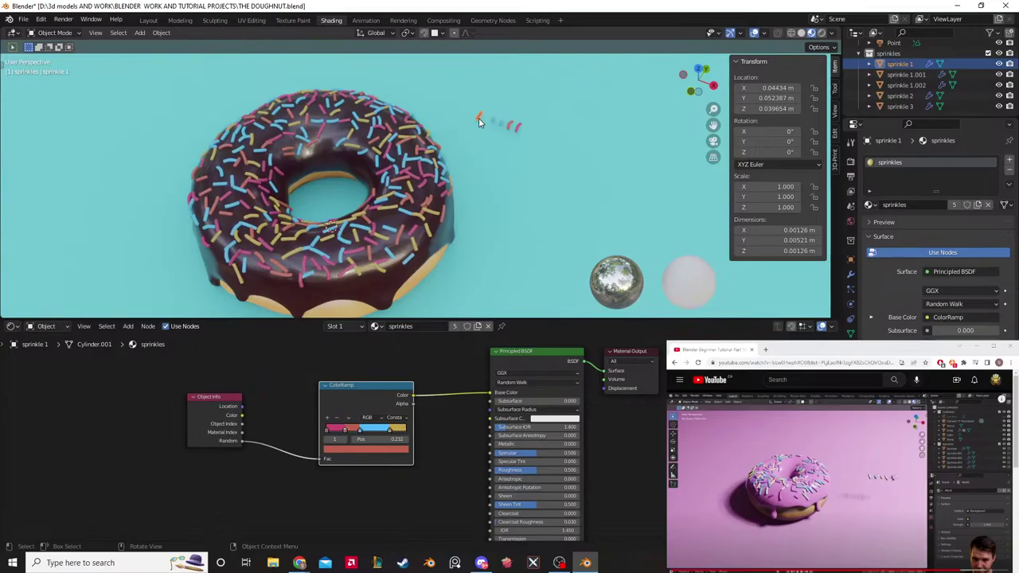
click(494, 168)
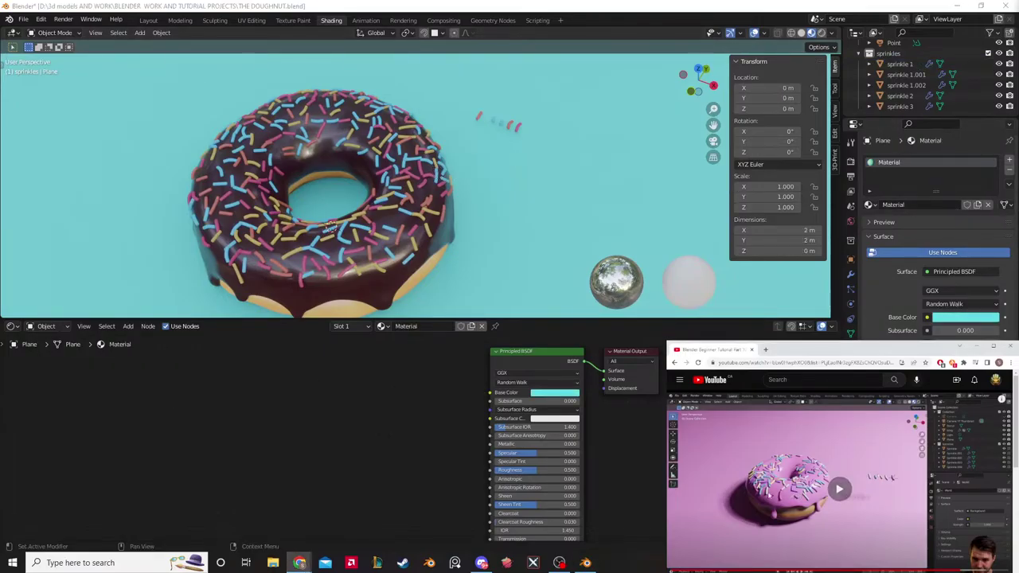
Step: Save the project as THE DOUGHNUT.blend and zoom out to see the whole scene
click(24, 20)
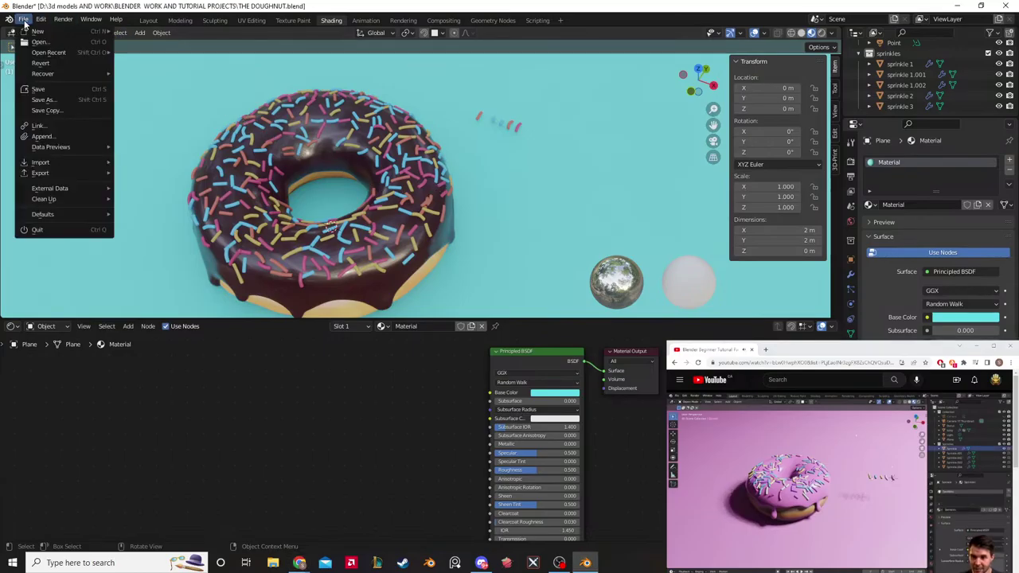
click(37, 89)
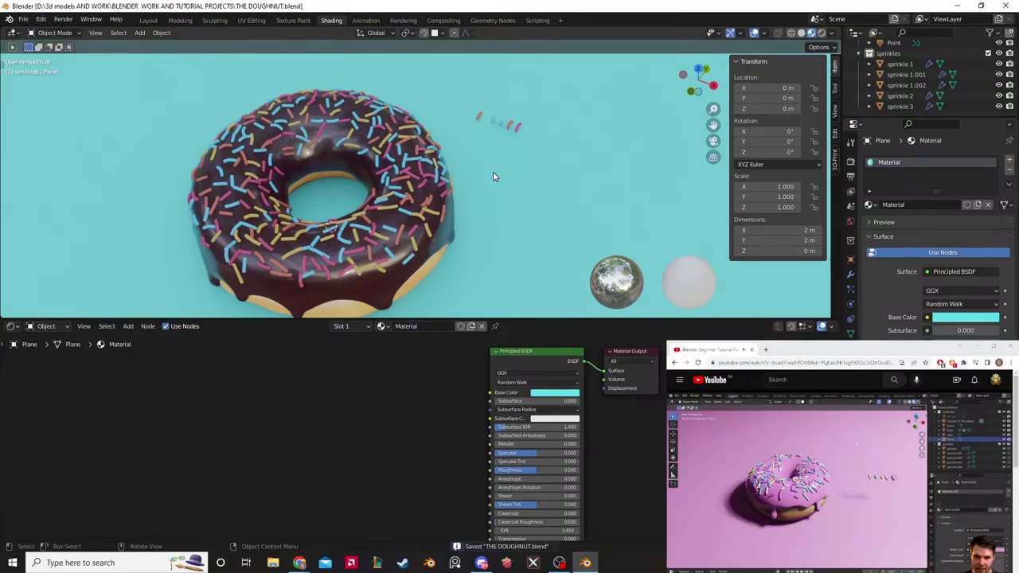
middle_drag(509, 191, 394, 125)
scroll(455, 236, down, 2)
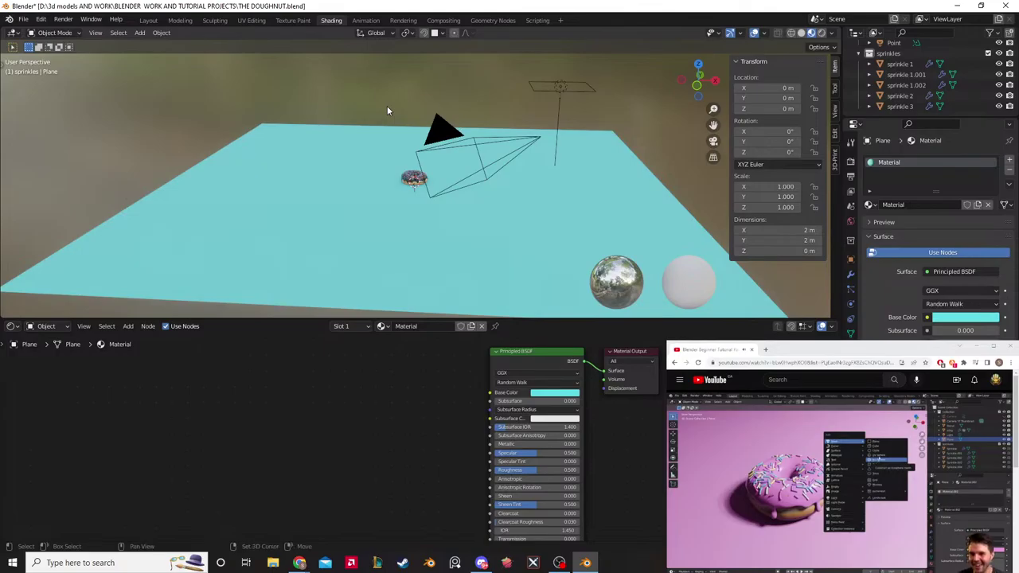
Step: Add a UV sphere and scale it to about half size
key(shift+a)
mouse_move(387, 106)
click(465, 143)
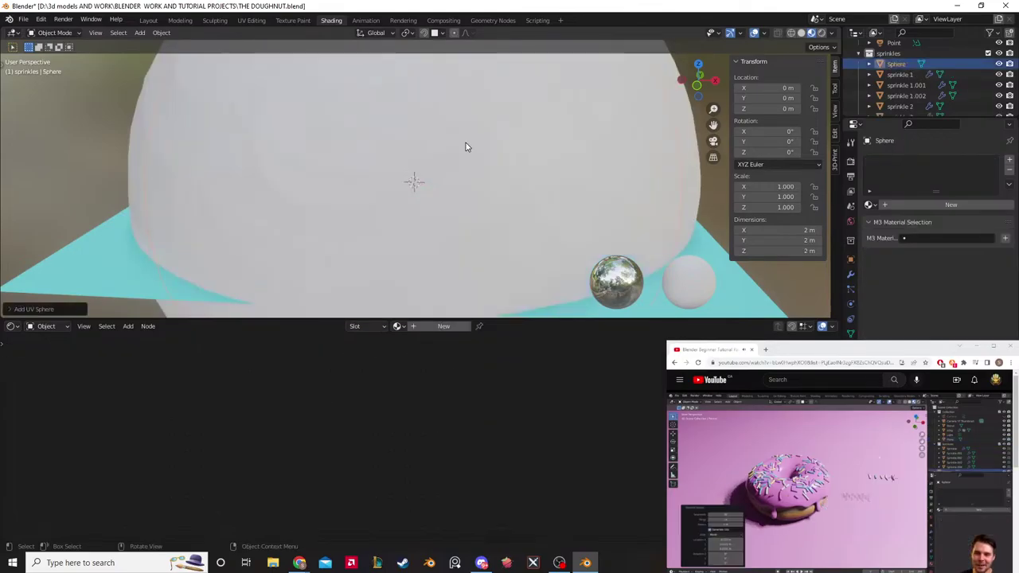
key(s)
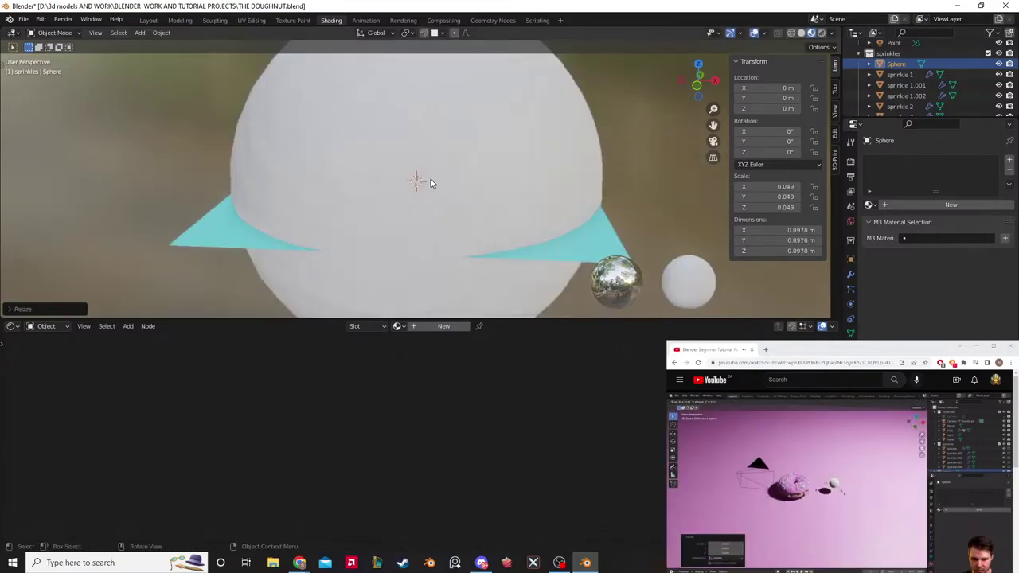
click(465, 173)
middle_drag(465, 173, 498, 141)
key(ctrl+z)
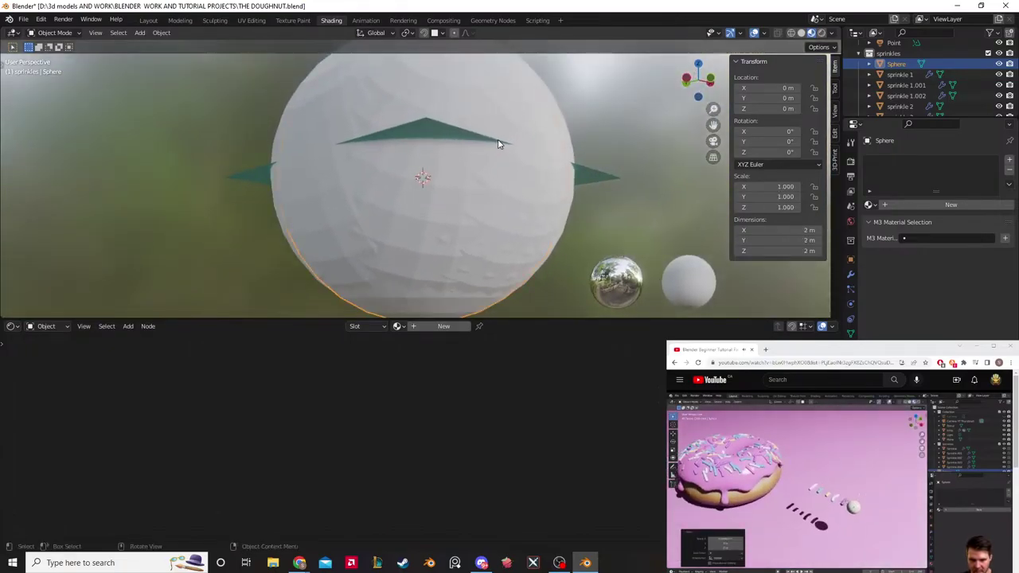
middle_drag(498, 144, 530, 209)
key(s)
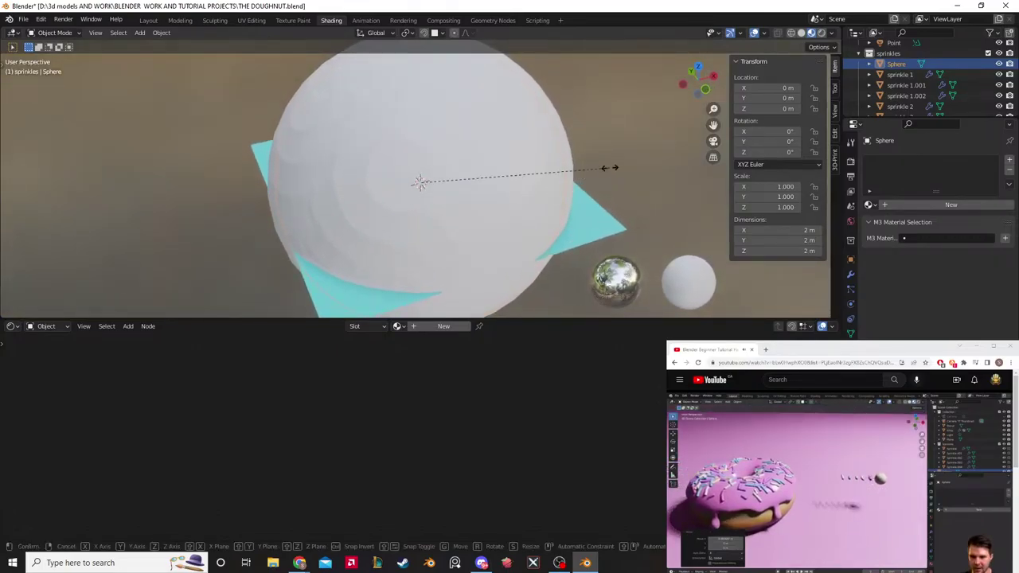
click(522, 173)
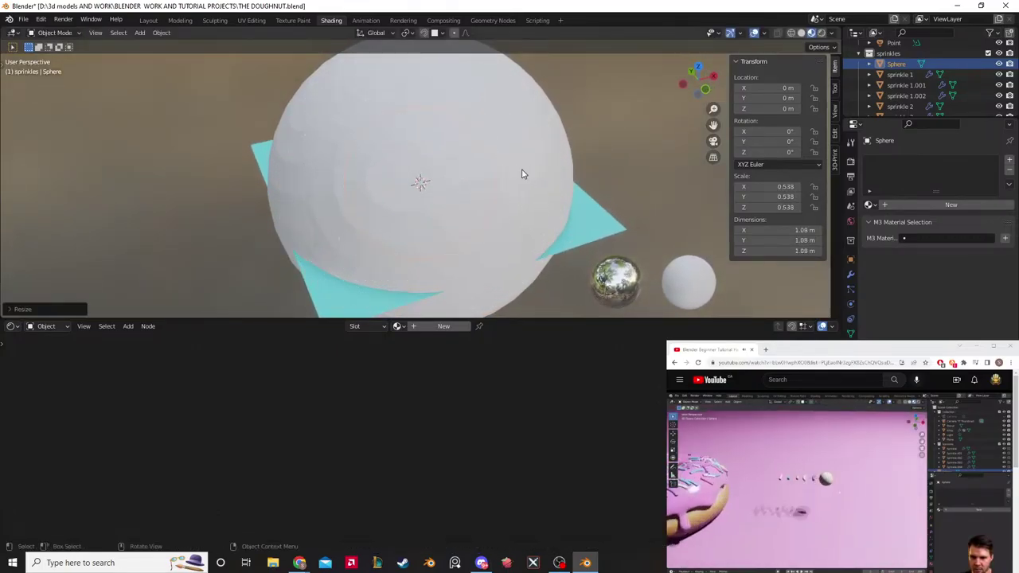
Step: Delete the test sphere
key(Delete)
click(603, 158)
scroll(589, 170, up, 2)
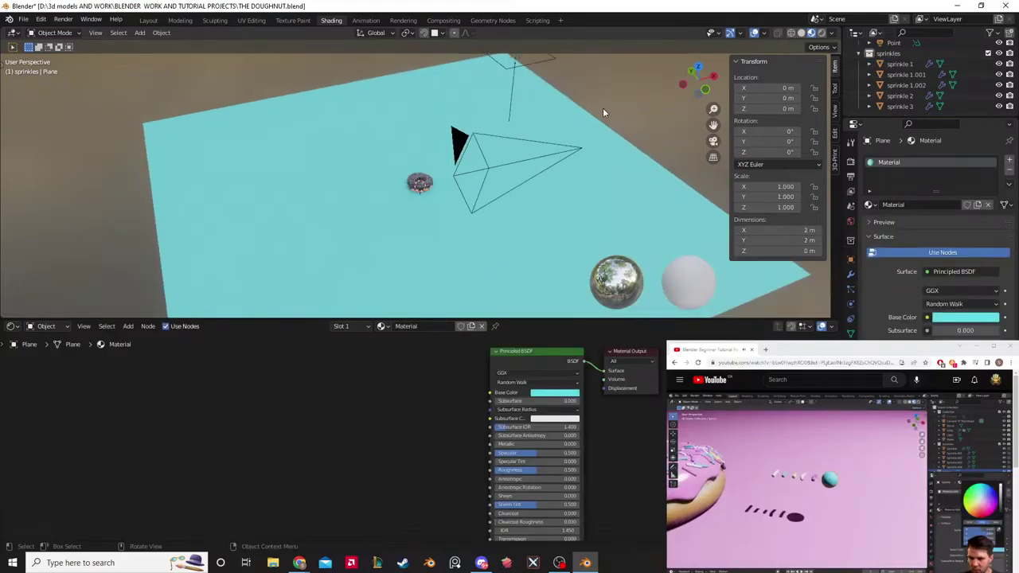
Step: Switch to the Modeling workspace
scroll(602, 113, down, 2)
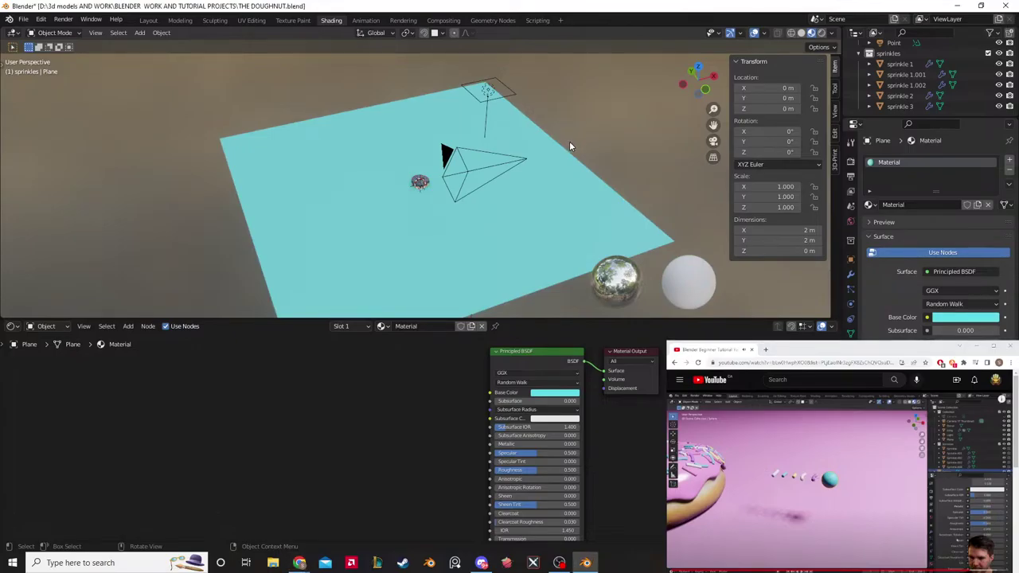
click(148, 19)
middle_drag(402, 195, 246, 168)
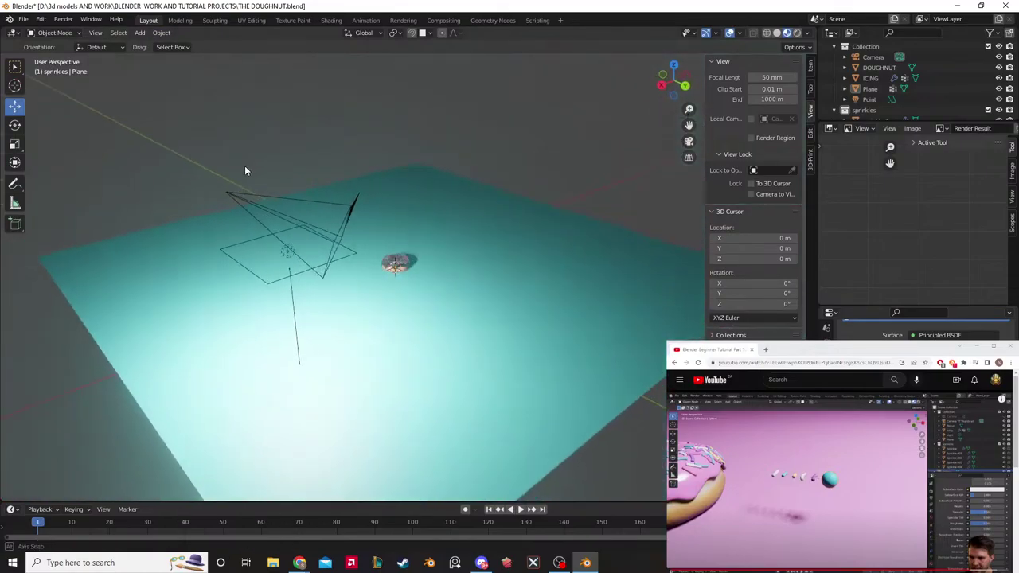
click(180, 20)
scroll(390, 131, down, 3)
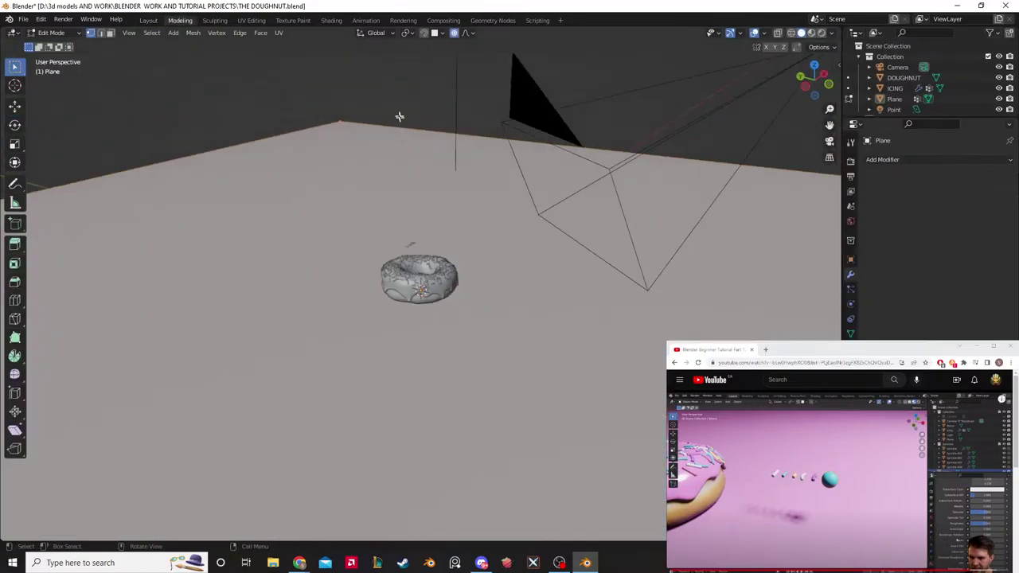
scroll(398, 105, up, 1)
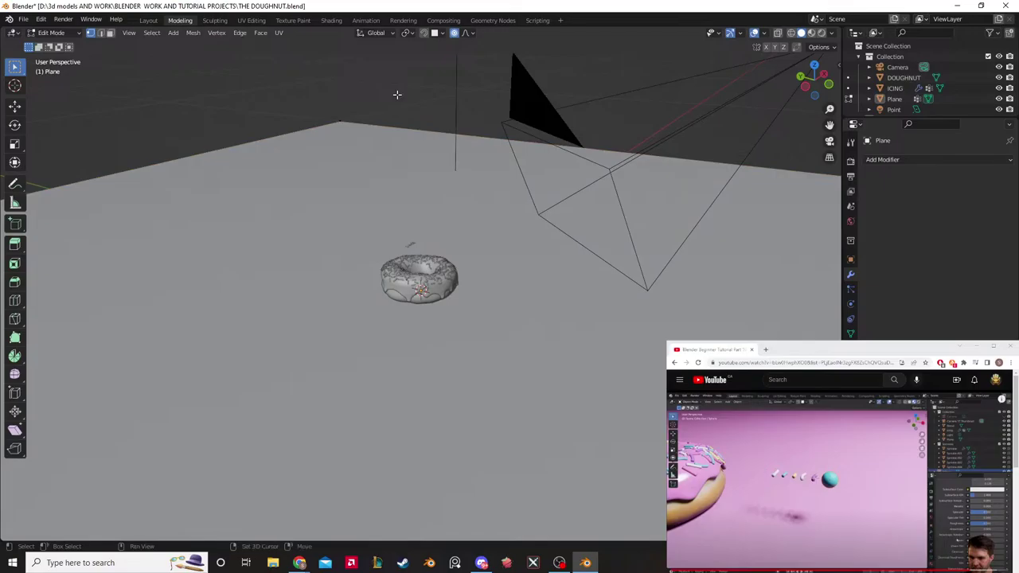
Step: Add a UV Sphere and shrink it down, entering Edit Mode
key(shift+a)
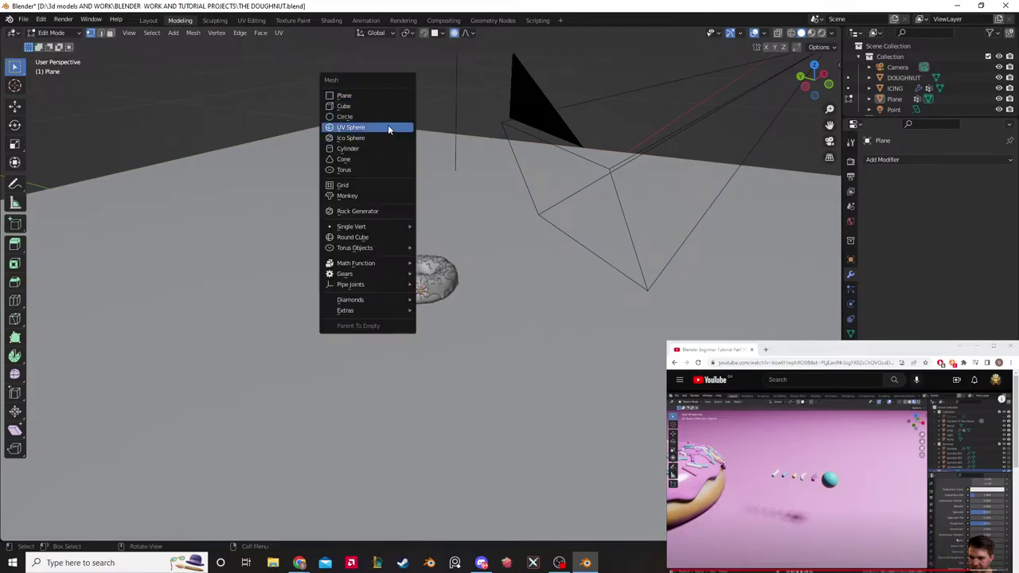
click(388, 125)
scroll(386, 164, up, 3)
scroll(387, 164, down, 5)
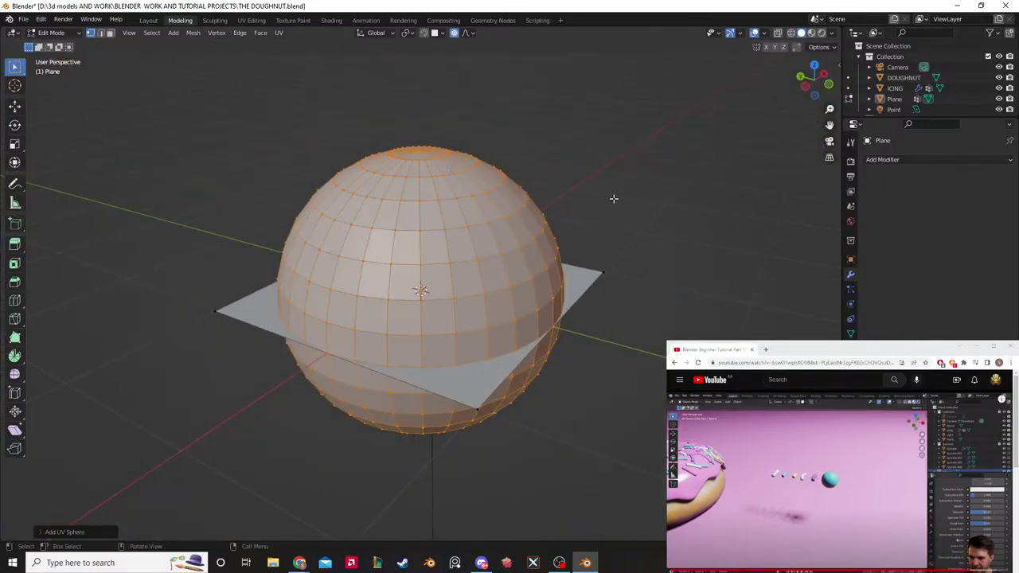
key(s)
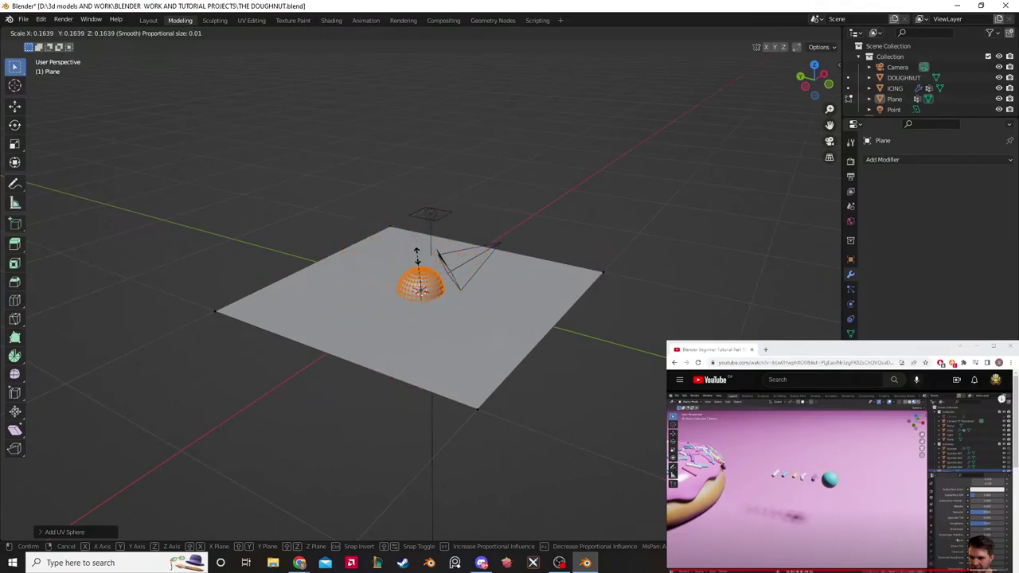
click(416, 255)
scroll(478, 257, up, 4)
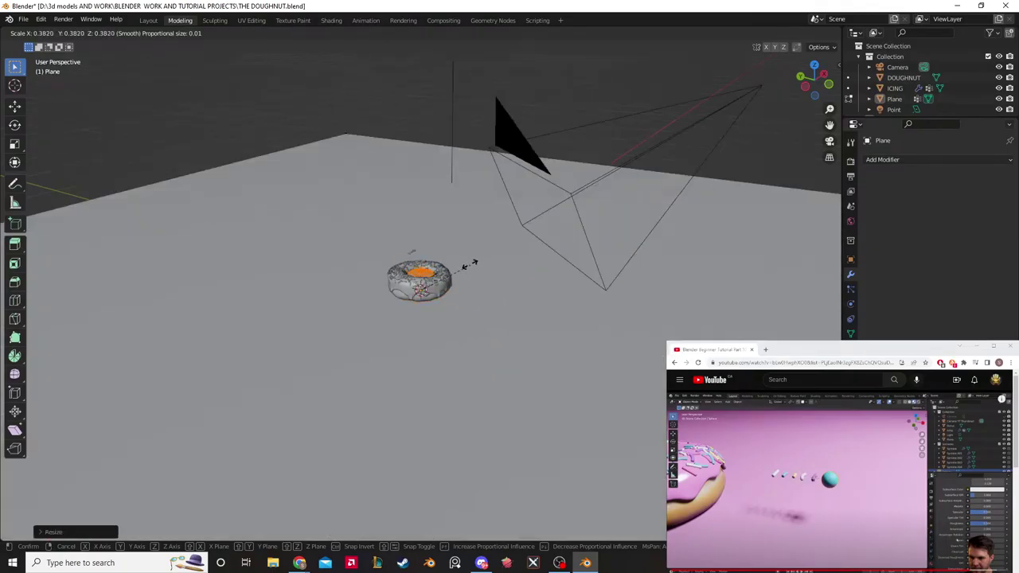
key(Tab)
Step: Lift the sphere along Z and shrink it to a tiny sprinkle size
middle_drag(465, 239, 441, 236)
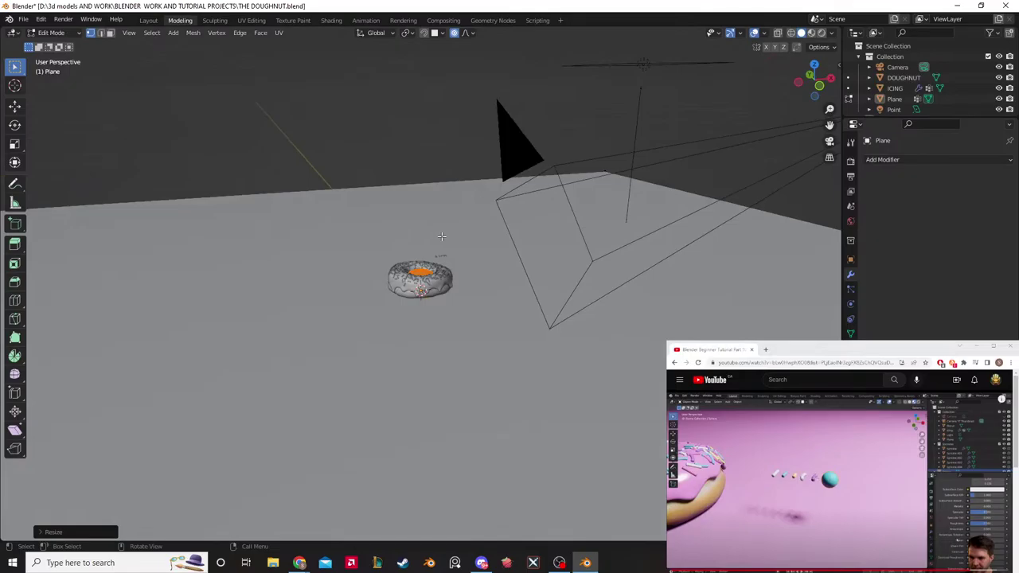
key(g)
key(z)
click(441, 174)
scroll(460, 226, up, 4)
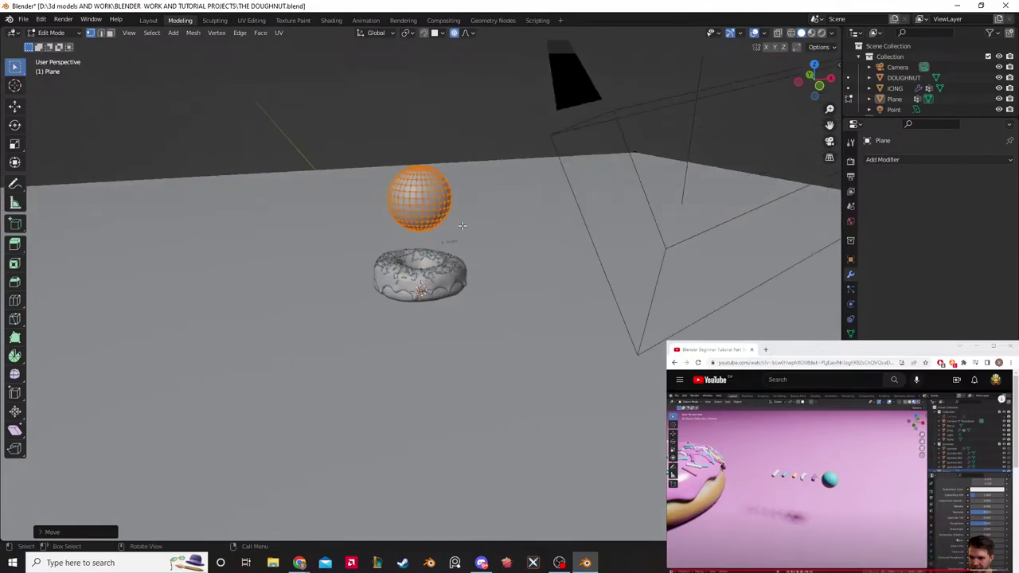
key(s)
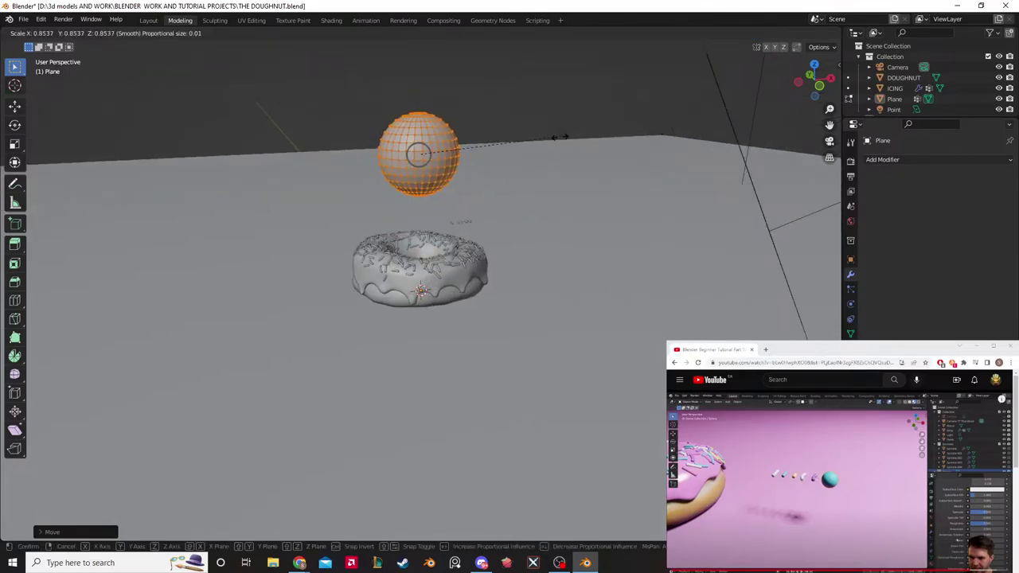
click(525, 141)
scroll(525, 141, up, 4)
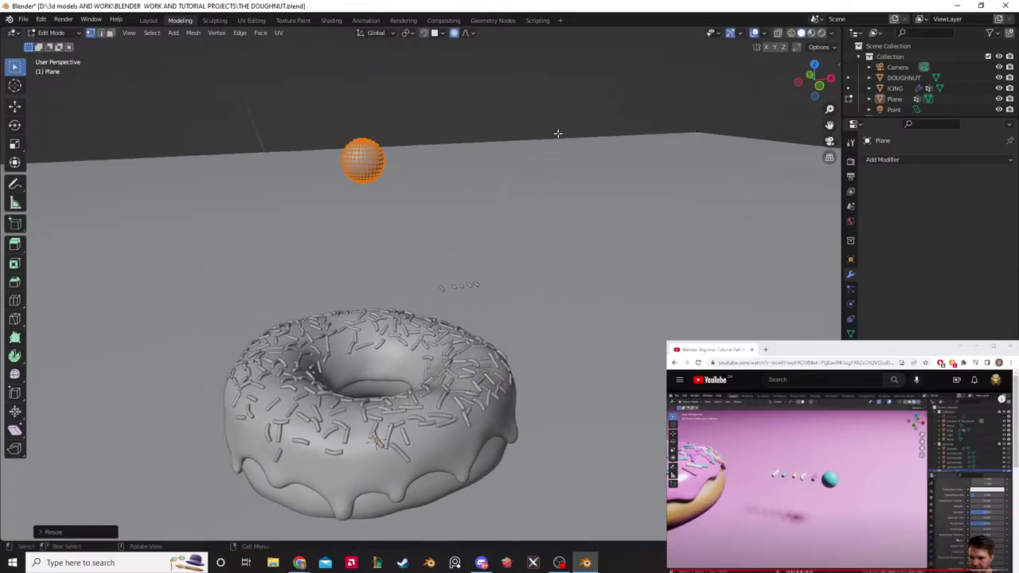
key(s)
click(426, 159)
Step: Move the sphere down, right and along Y to the end of the sprinkle row
middle_drag(543, 178, 488, 208)
key(g)
click(454, 262)
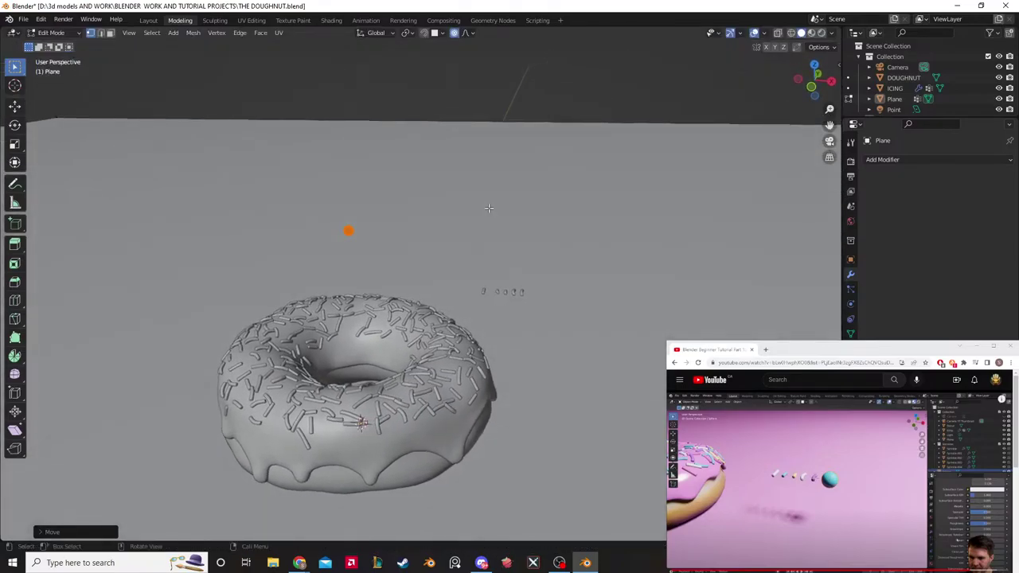
key(g)
click(682, 230)
key(g)
key(y)
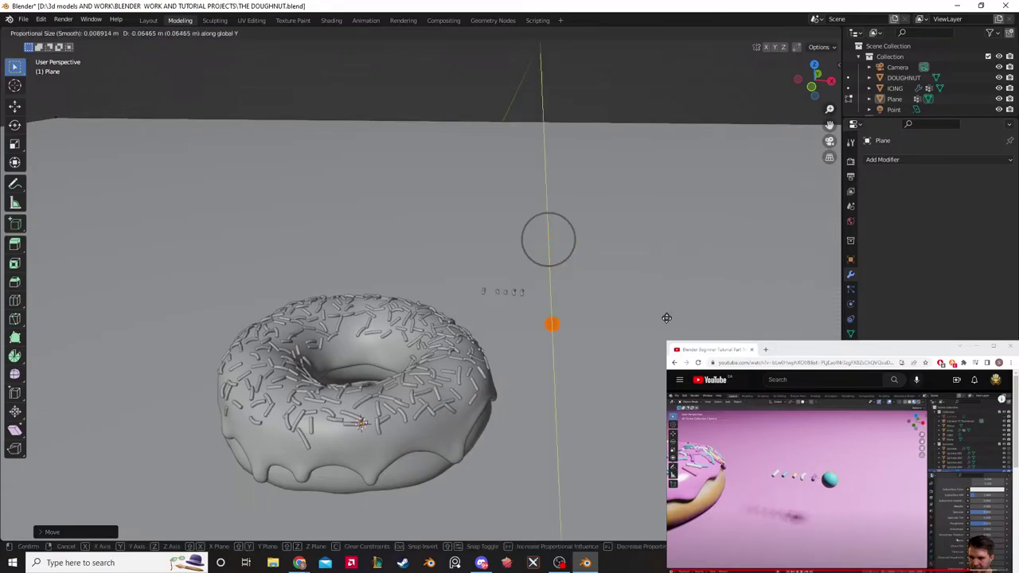
click(666, 354)
middle_drag(666, 354, 527, 218)
key(g)
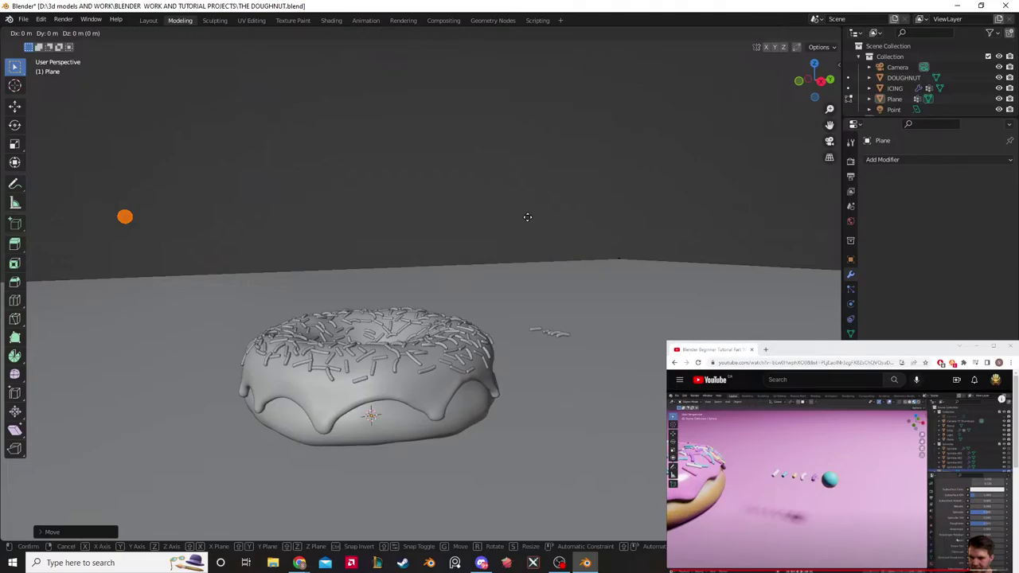
key(Escape)
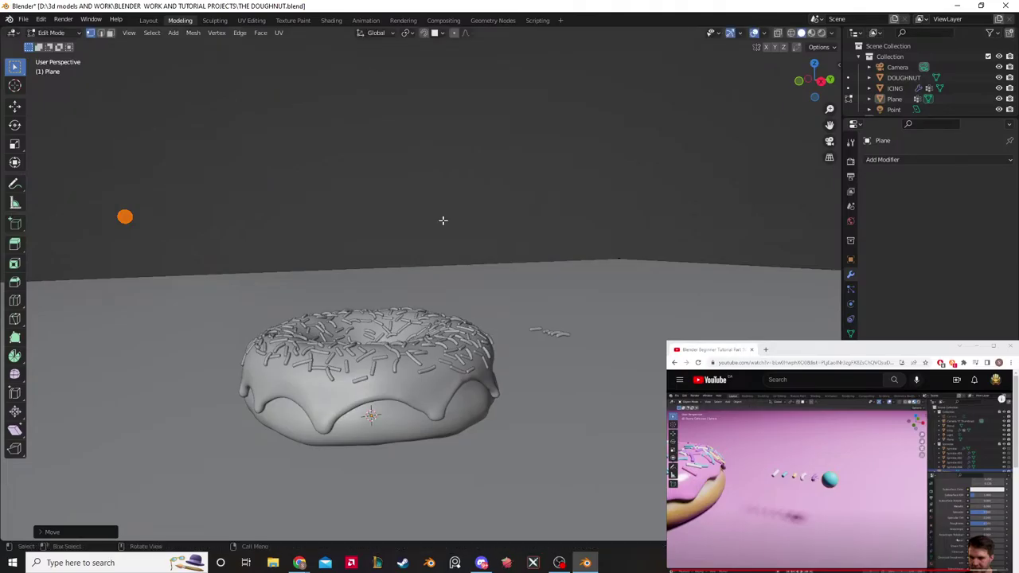
Step: Adjust the sphere's height along the Z axis
middle_drag(442, 219, 498, 159)
key(g)
key(z)
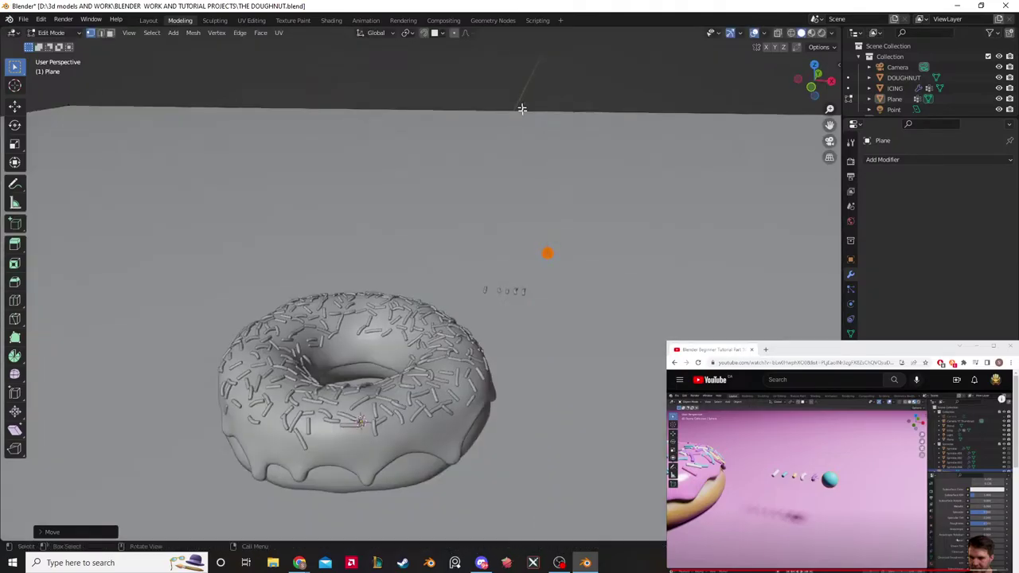
click(520, 106)
middle_drag(521, 107, 492, 176)
key(g)
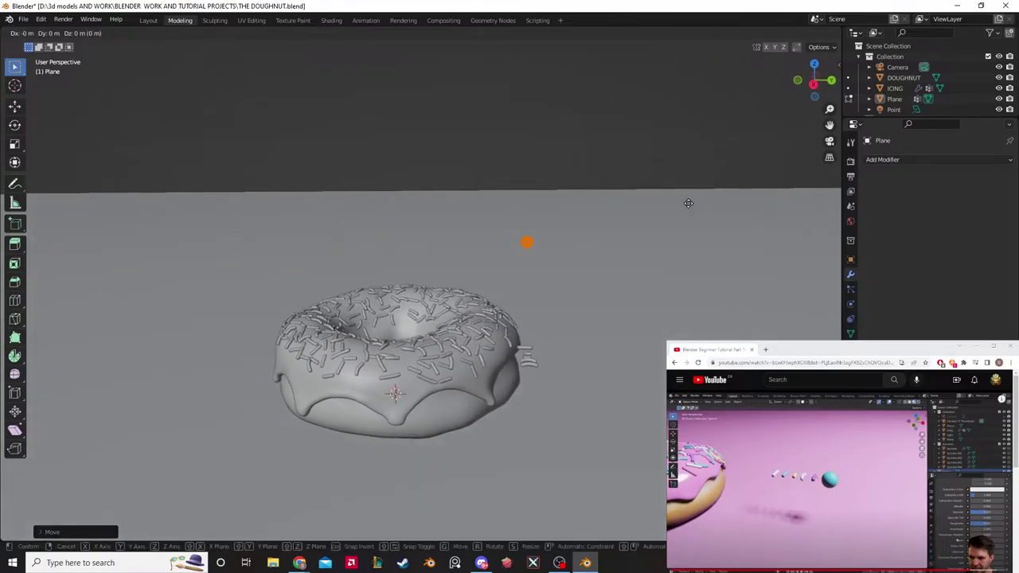
key(z)
click(675, 318)
Step: Raise the sphere level with the sprinkles and return to Object Mode
middle_drag(670, 309, 576, 269)
key(g)
key(z)
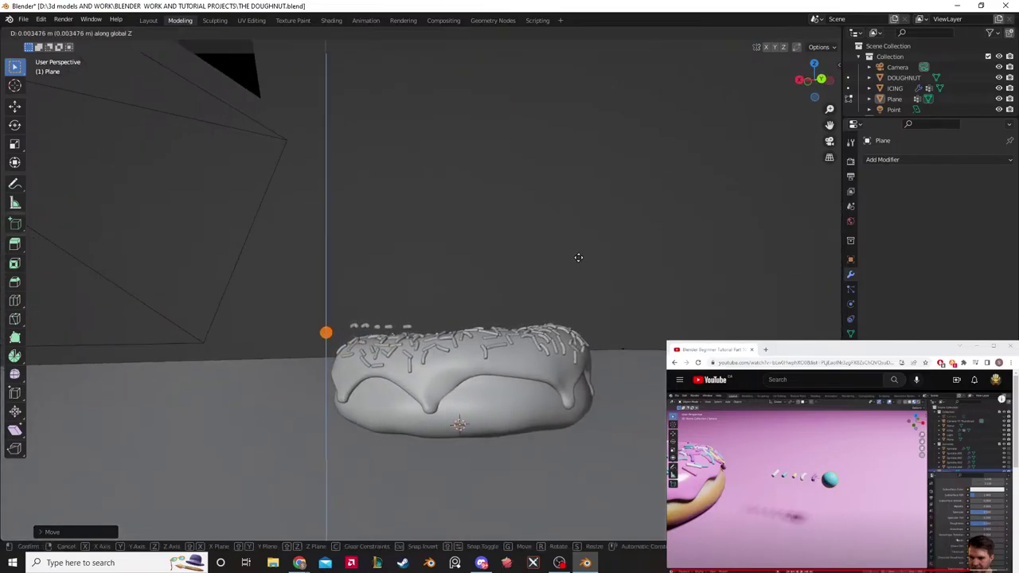
click(580, 250)
click(431, 208)
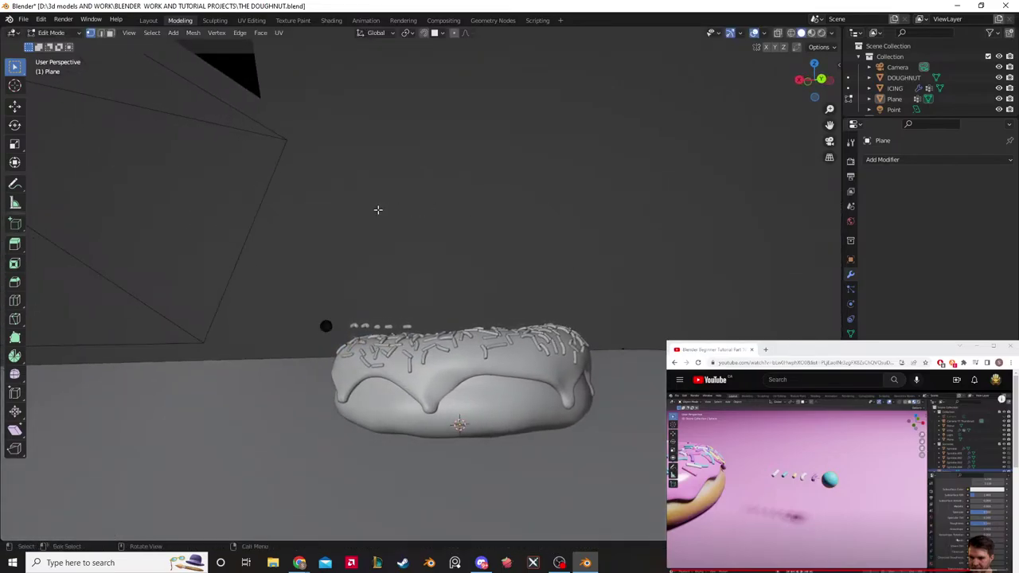
key(Tab)
middle_drag(378, 210, 493, 297)
Step: Select the ground Plane object
click(474, 314)
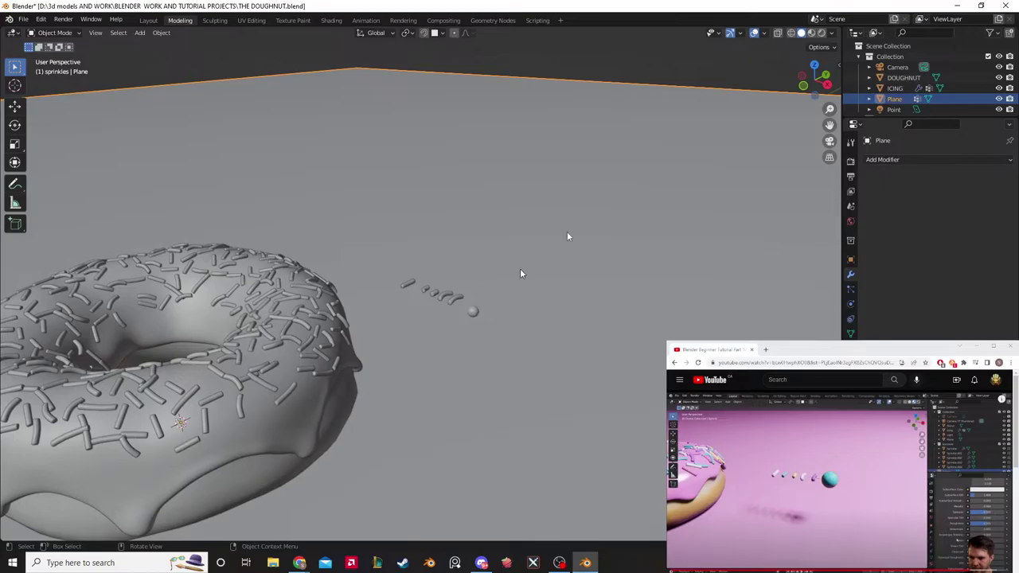
scroll(903, 80, down, 3)
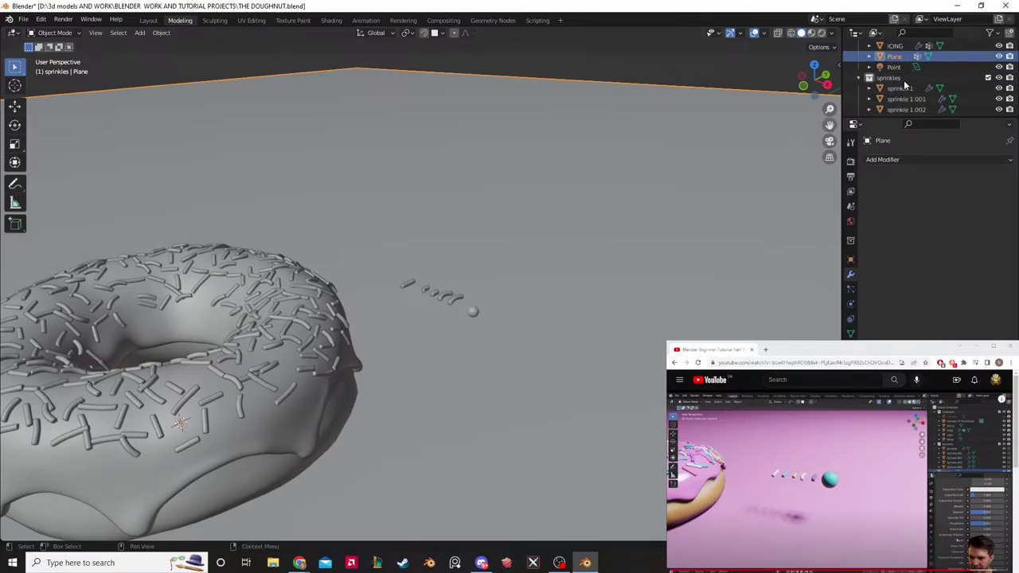
scroll(903, 84, up, 3)
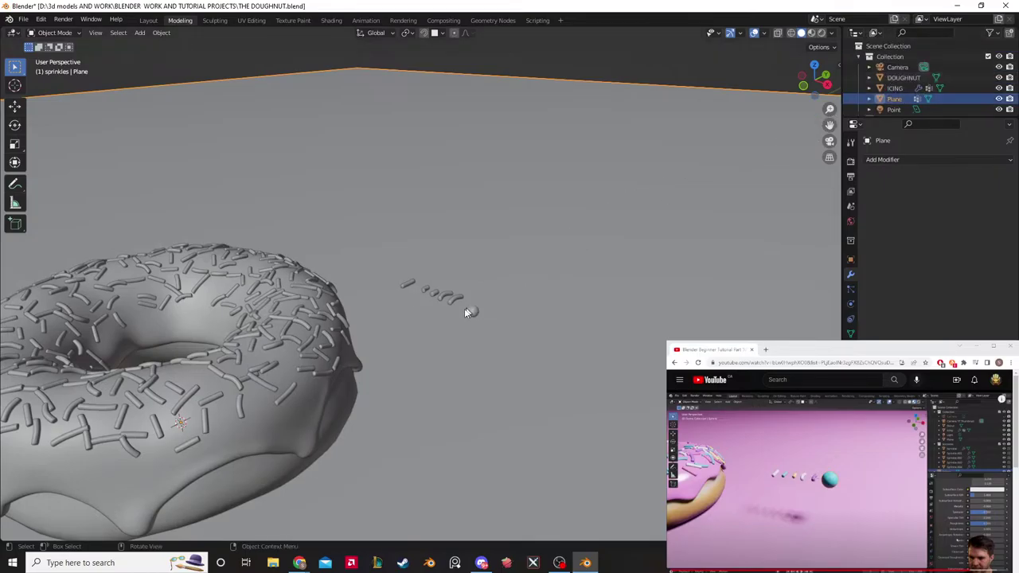
click(574, 63)
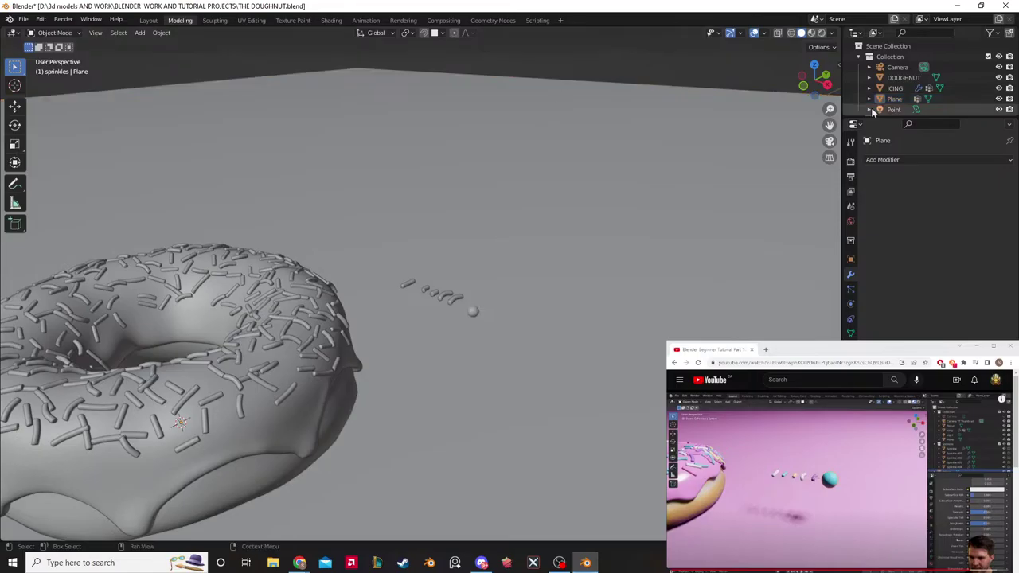
scroll(884, 99, down, 2)
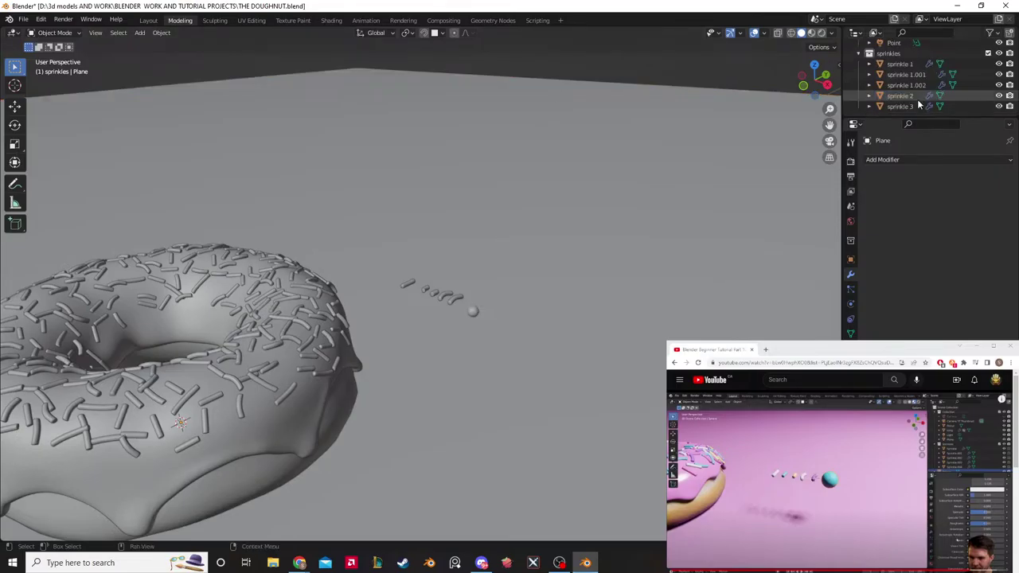
click(896, 77)
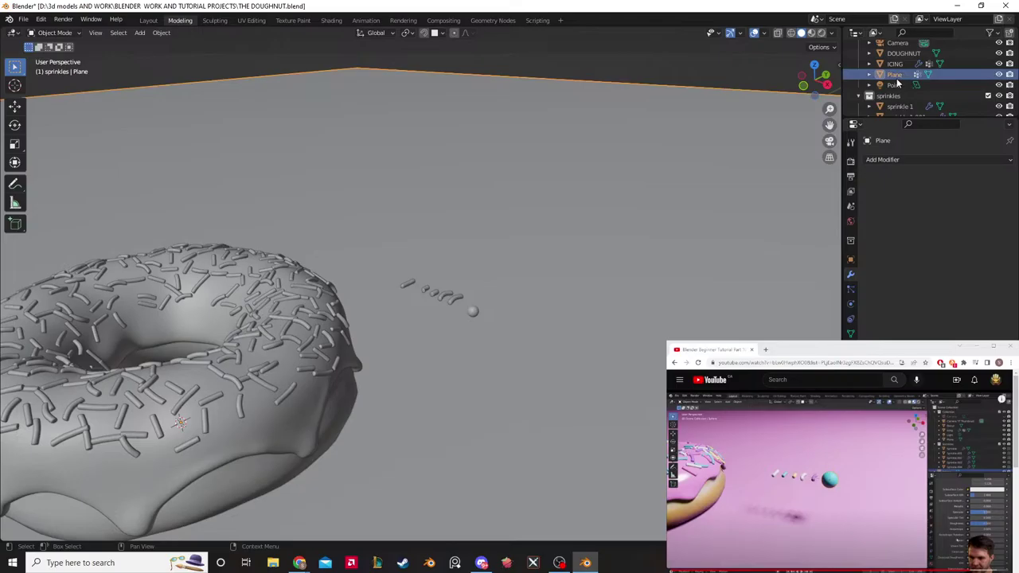
middle_drag(557, 287, 538, 231)
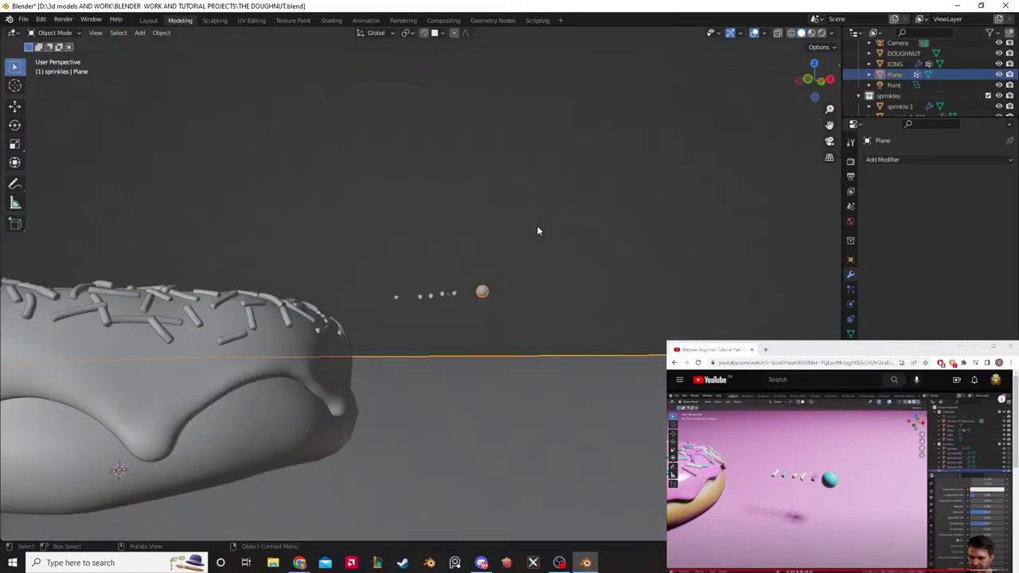
click(509, 268)
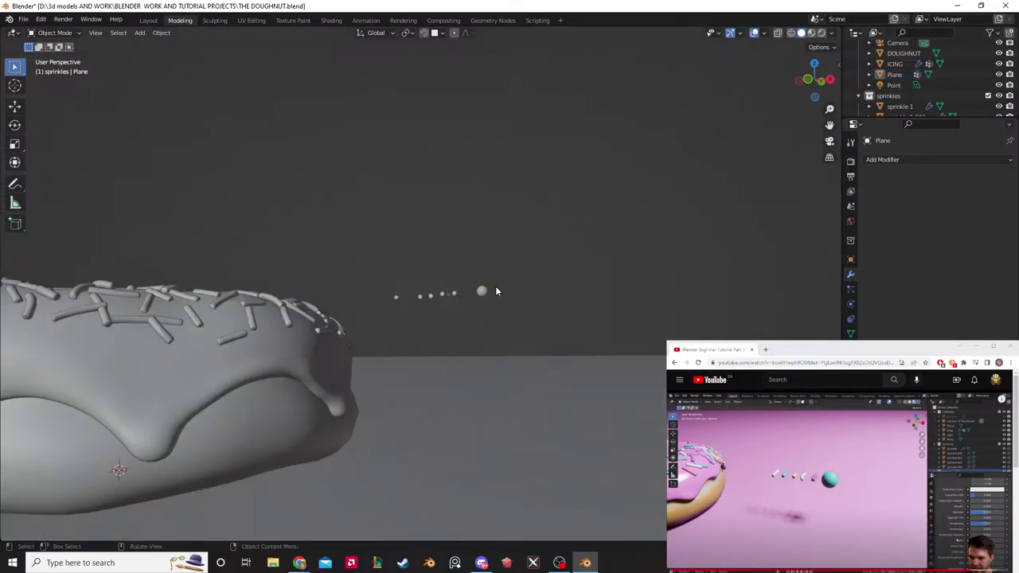
click(495, 291)
click(536, 273)
Step: In Edit Mode with X-ray on, box-select the stray blob's vertices and call up Delete
key(Tab)
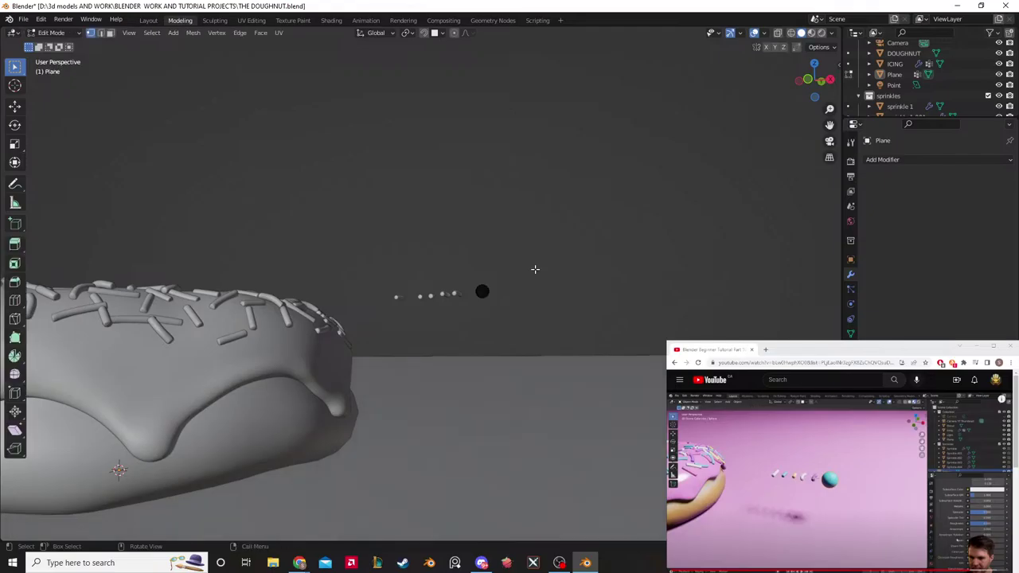
drag(511, 269, 470, 313)
click(584, 164)
click(777, 32)
drag(501, 275, 471, 321)
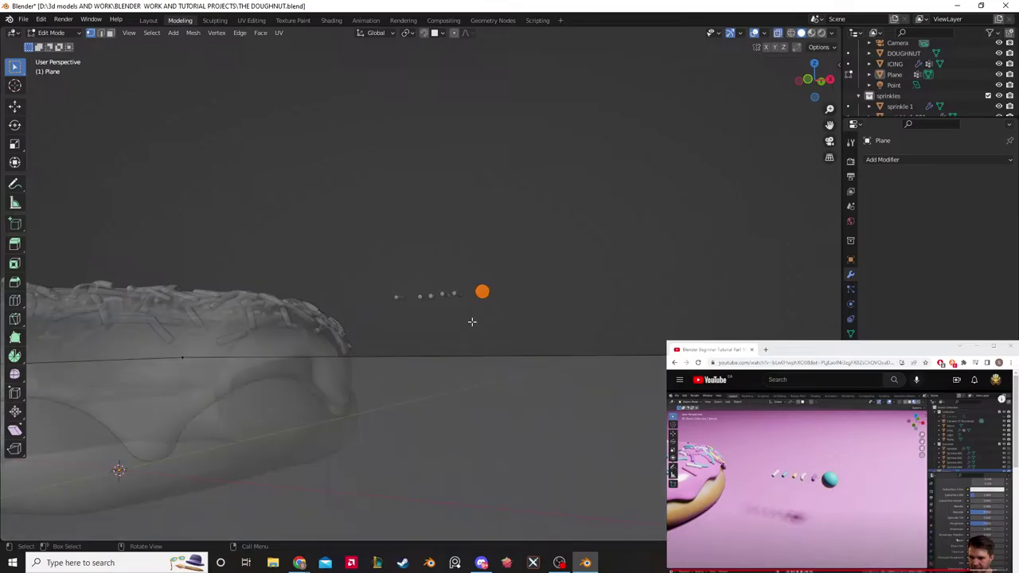
key(x)
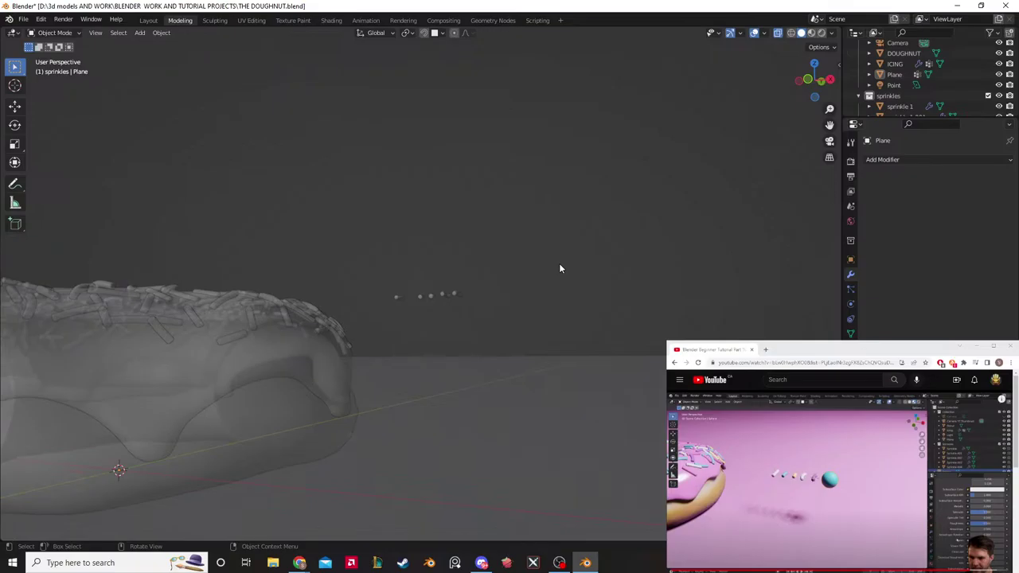
scroll(552, 227, down, 6)
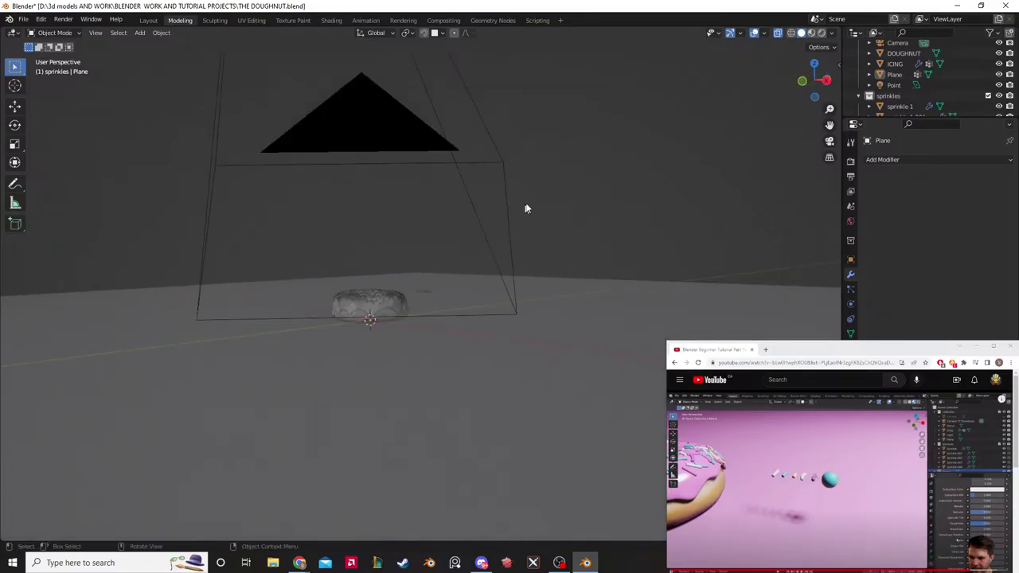
middle_drag(526, 209, 275, 201)
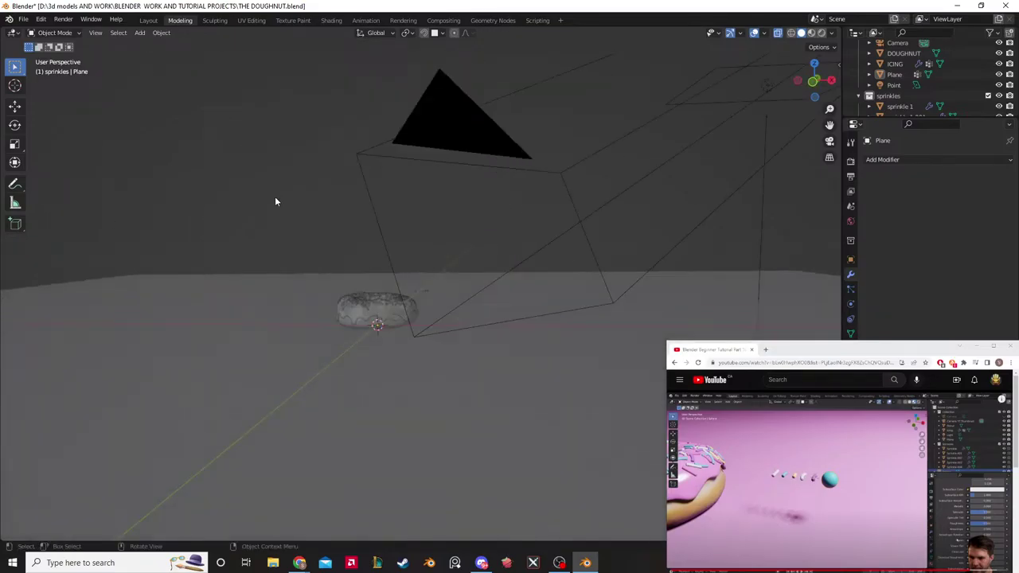
key(shift+a)
mouse_move(270, 199)
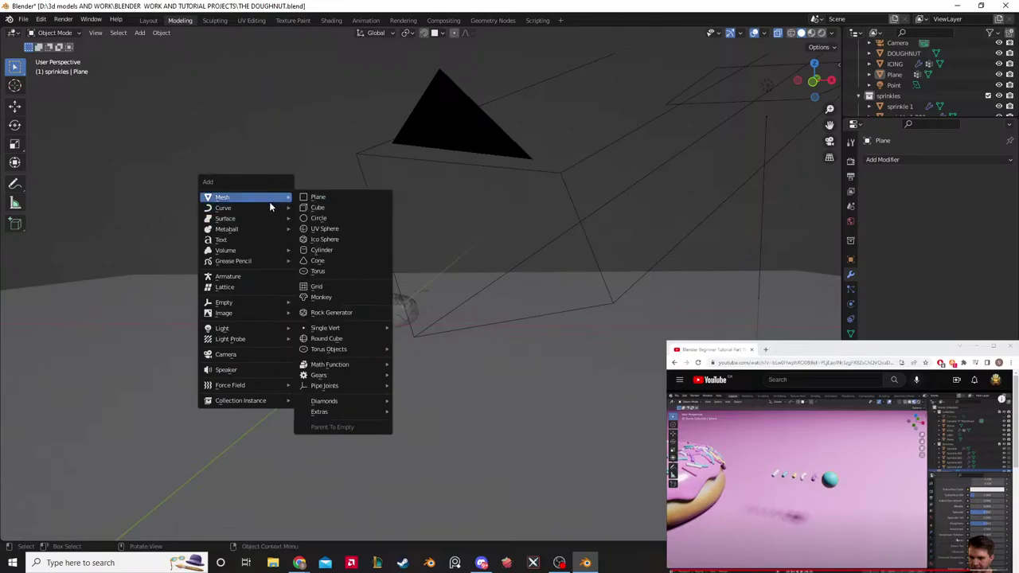
click(332, 230)
middle_drag(346, 232, 527, 262)
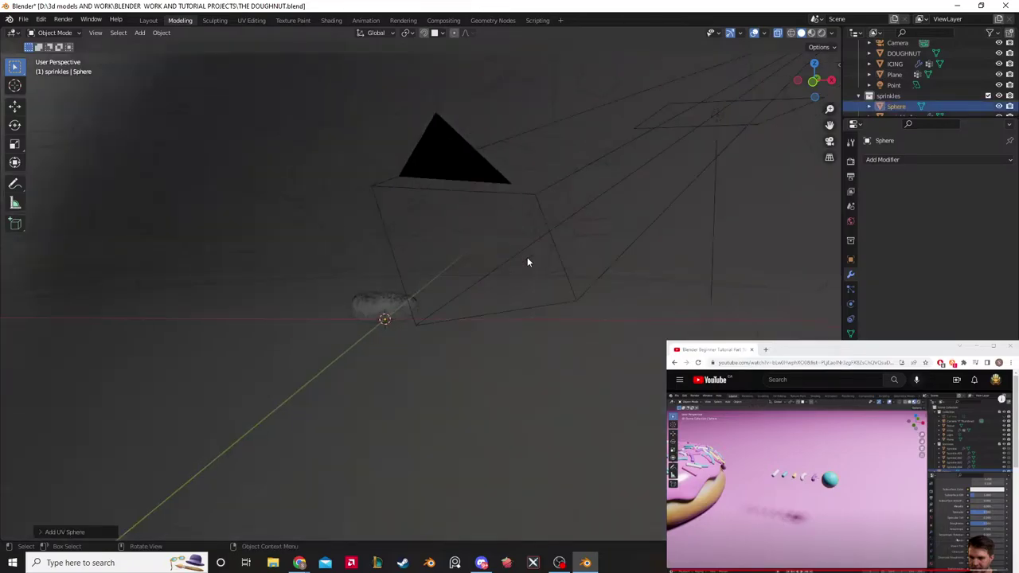
key(s)
click(549, 263)
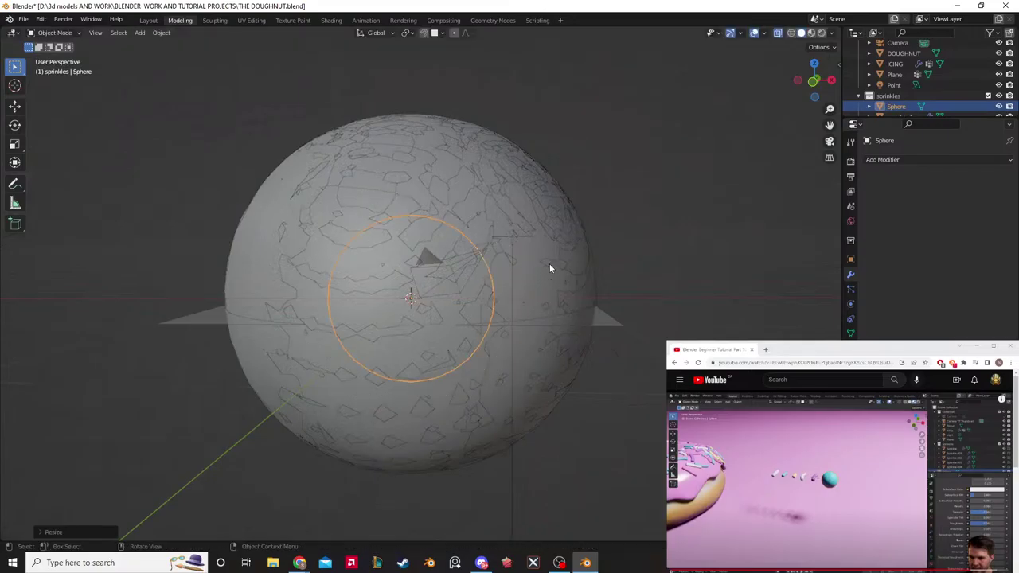
middle_drag(627, 256, 617, 263)
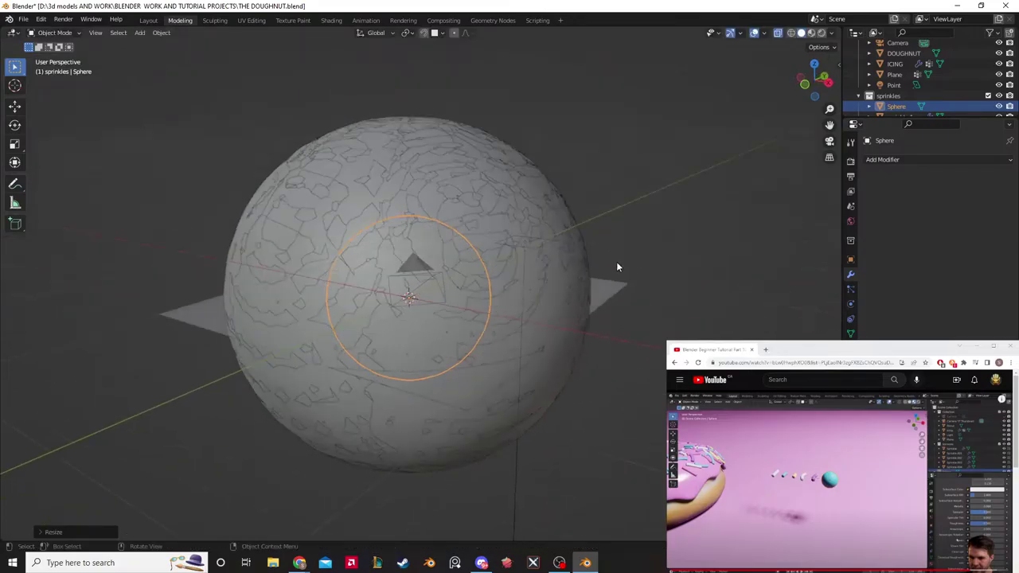
key(Delete)
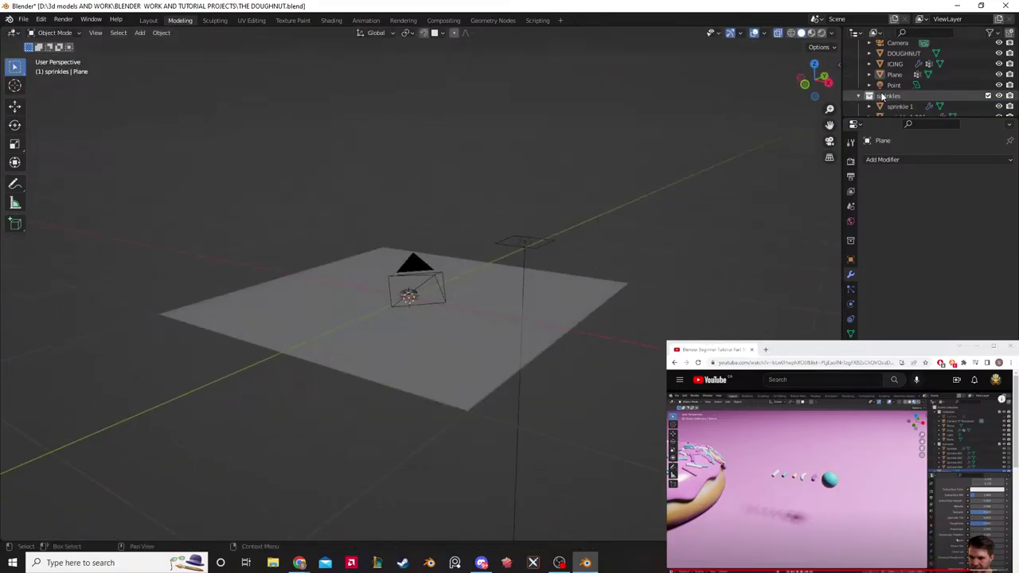
Step: Make the main Collection active and add a UV sphere at the scene origin
scroll(915, 80, up, 2)
click(889, 57)
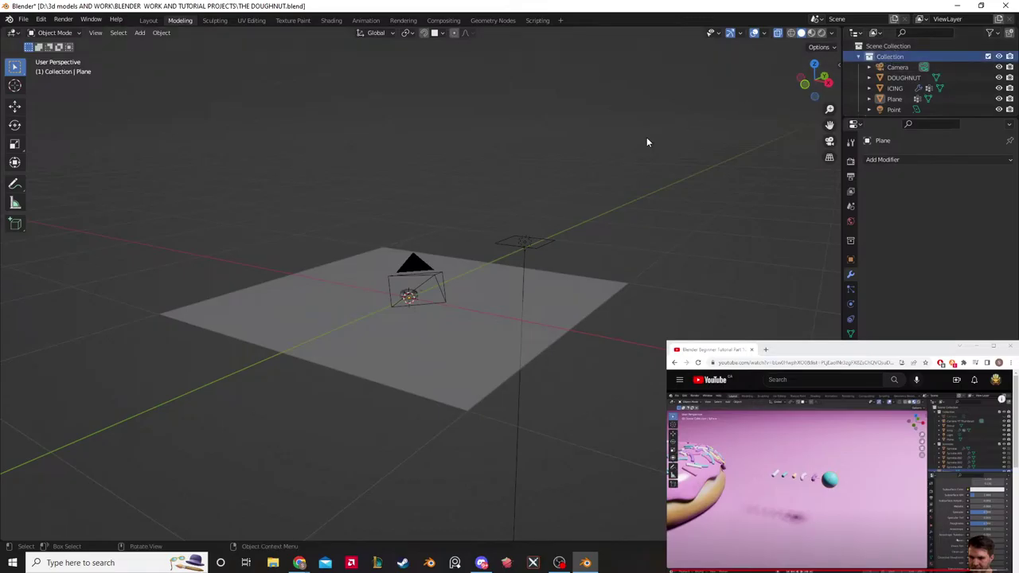
click(878, 98)
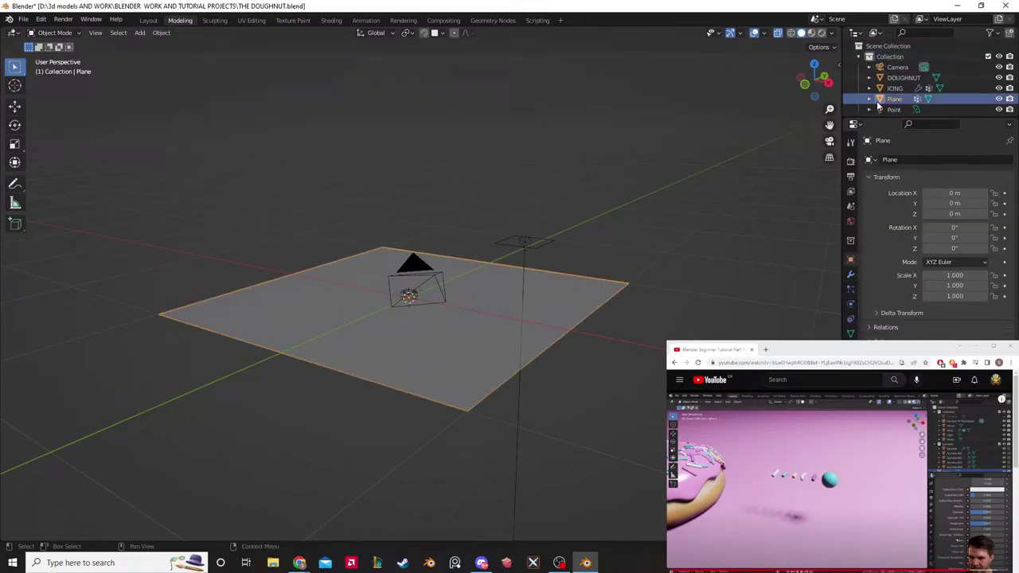
click(883, 58)
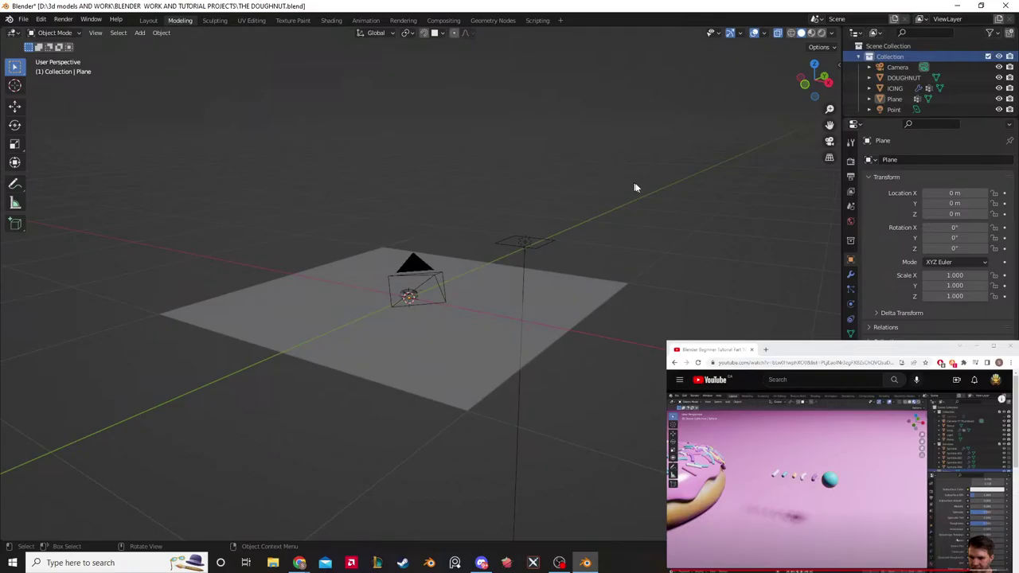
middle_drag(634, 187, 559, 141)
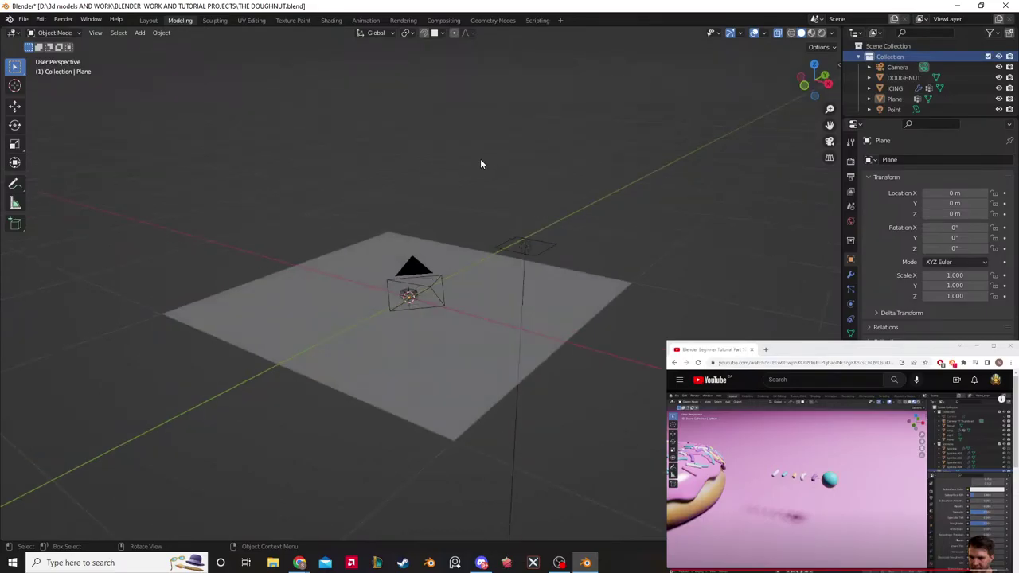
key(shift+a)
click(666, 187)
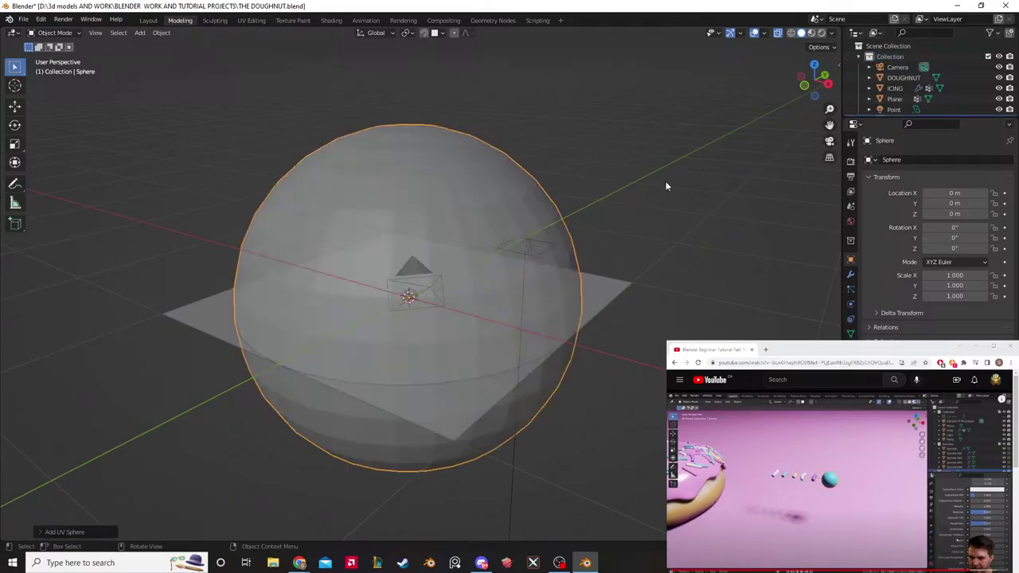
Step: Shrink the new sphere down to 0.010 scale
key(s)
click(426, 211)
scroll(446, 217, up, 4)
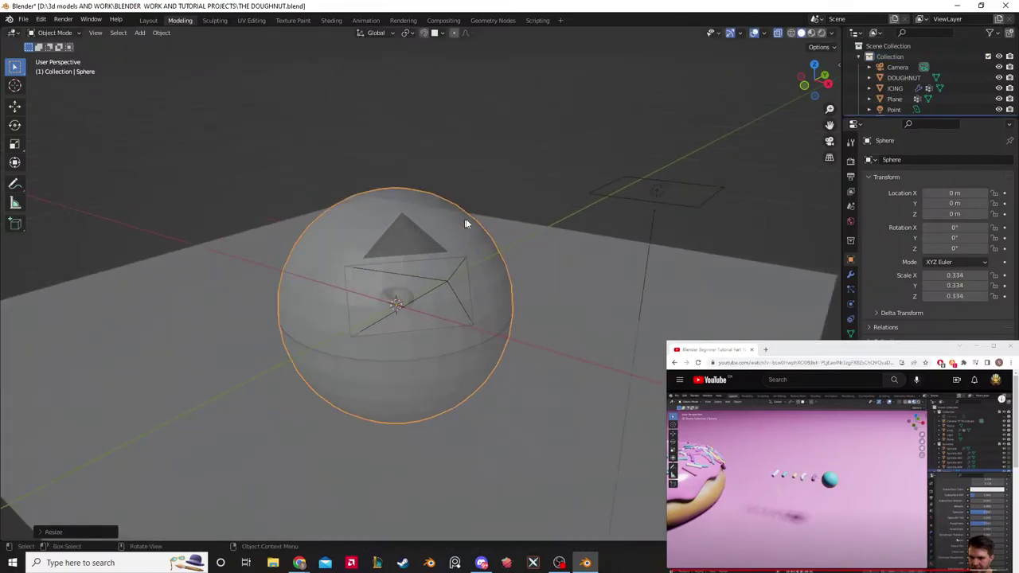
scroll(493, 231, down, 4)
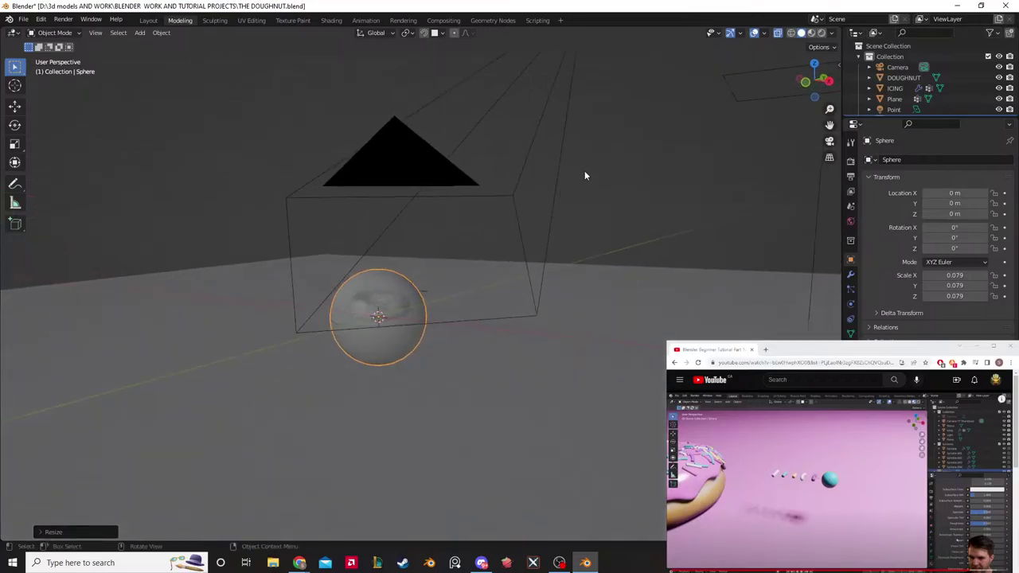
key(s)
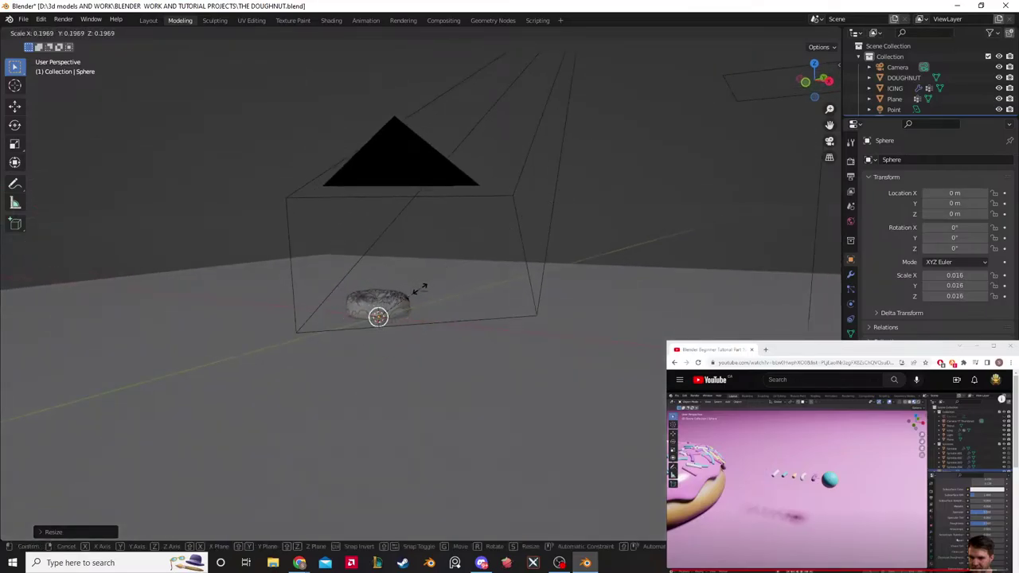
click(415, 292)
middle_drag(416, 291, 482, 263)
Step: Reposition the sphere along X, raise it on Z, then shift it along Y
key(g)
key(x)
click(534, 317)
key(g)
key(z)
click(536, 245)
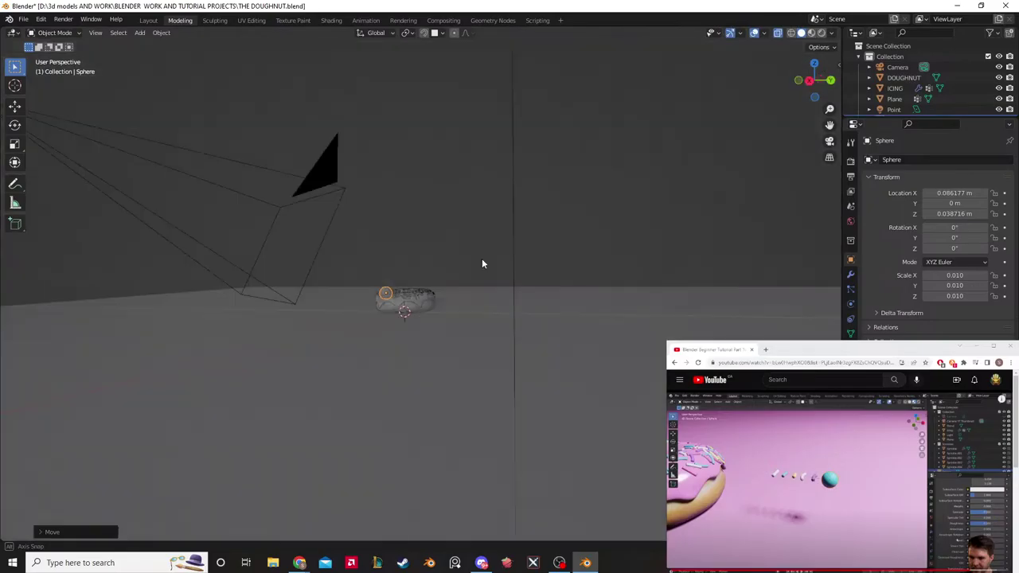
key(g)
key(y)
click(492, 267)
scroll(492, 267, up, 6)
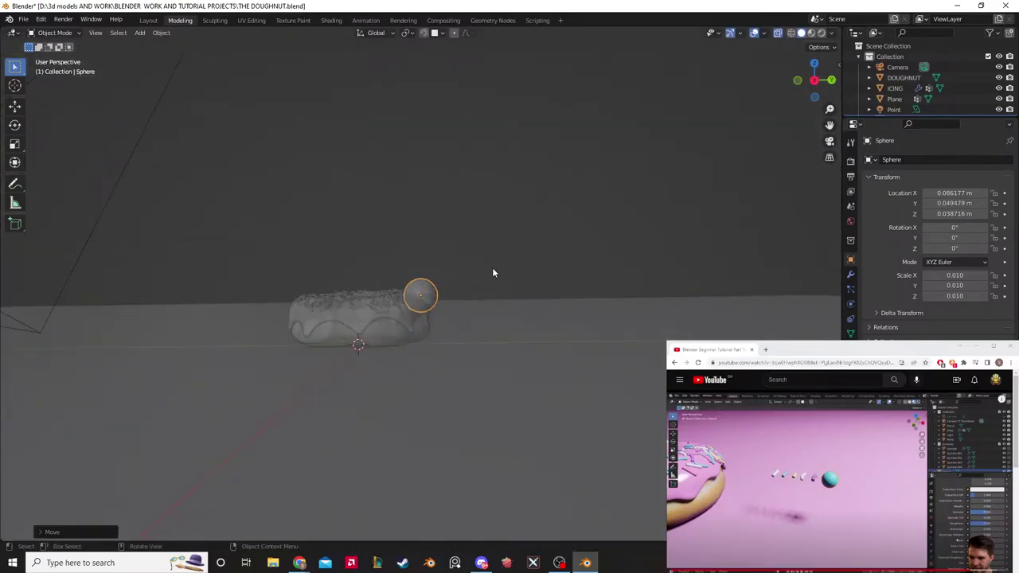
middle_drag(468, 205, 653, 235)
Step: Shrink the sphere to 0.002 scale and place it at the end of the sprinkle row
key(s)
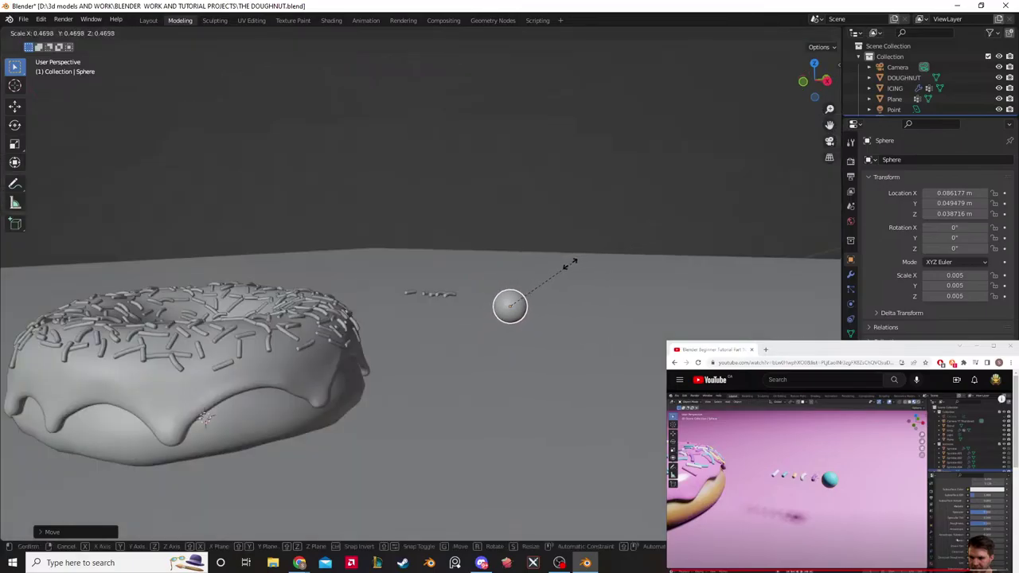
click(519, 276)
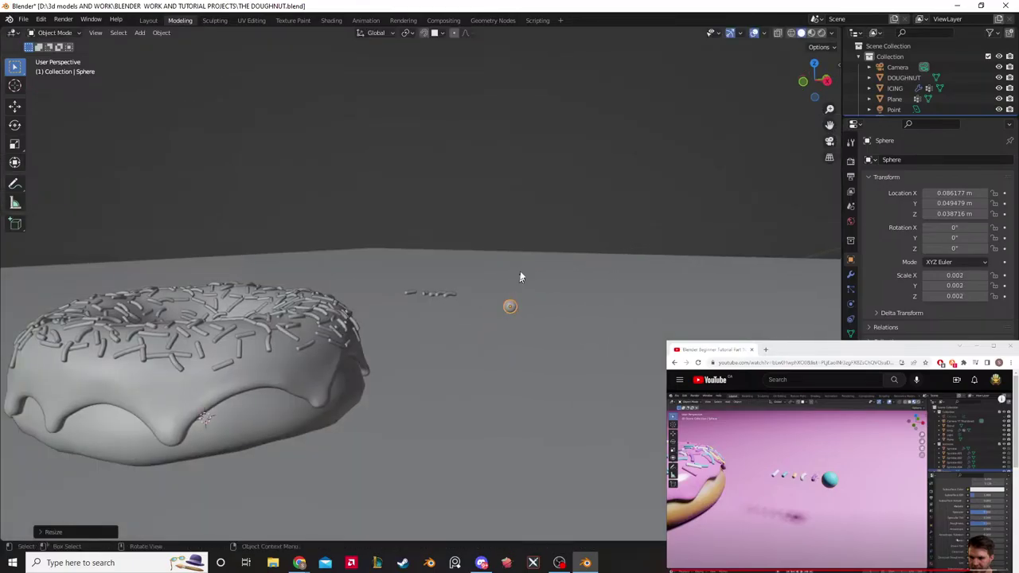
middle_drag(519, 276, 562, 261)
key(g)
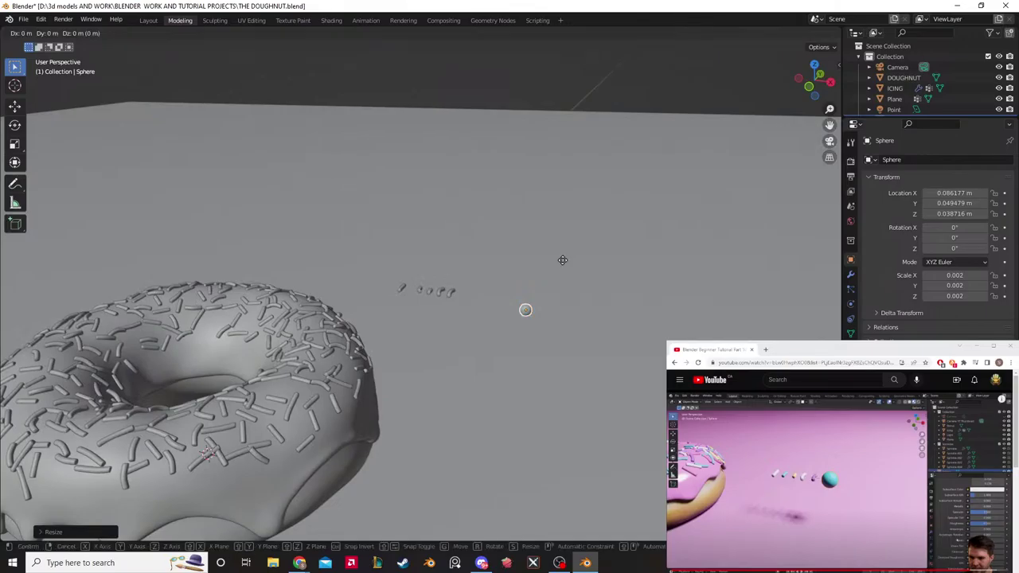
key(x)
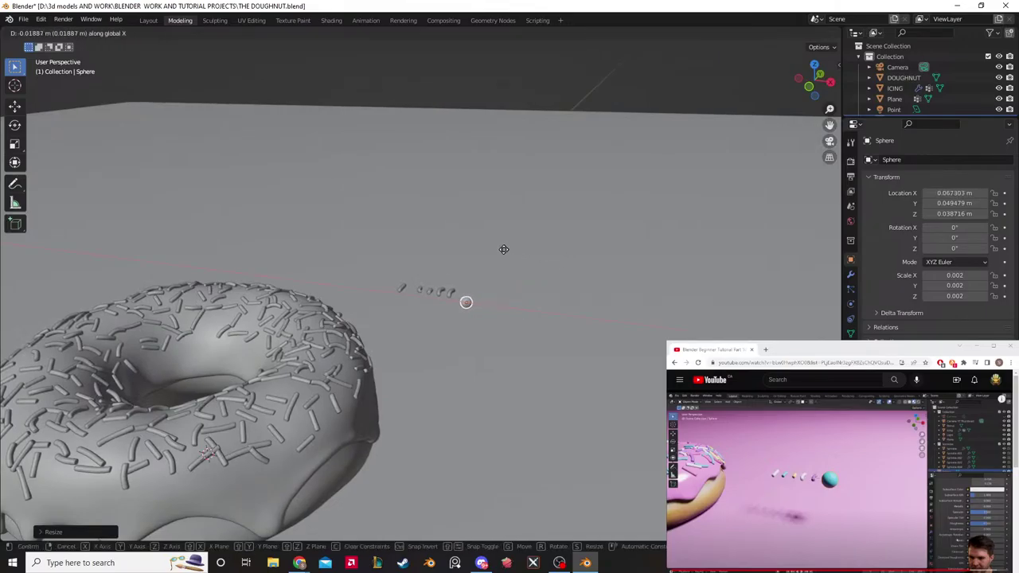
middle_drag(504, 249, 613, 312)
key(z)
click(504, 231)
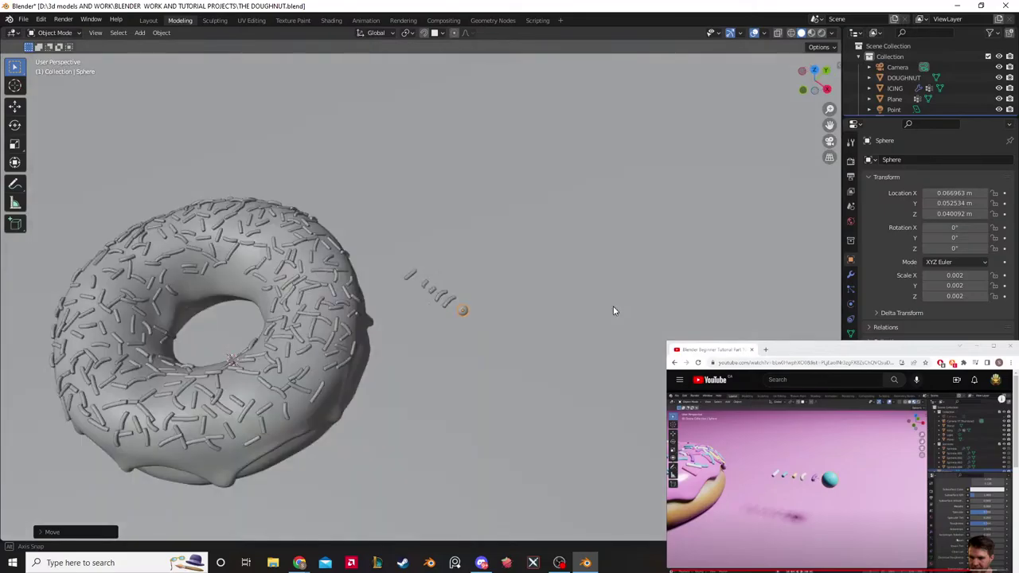
Step: Move the tiny Sphere in the Outliner into the sprinkles collection beside sprinkle 1
right_click(467, 314)
key(Escape)
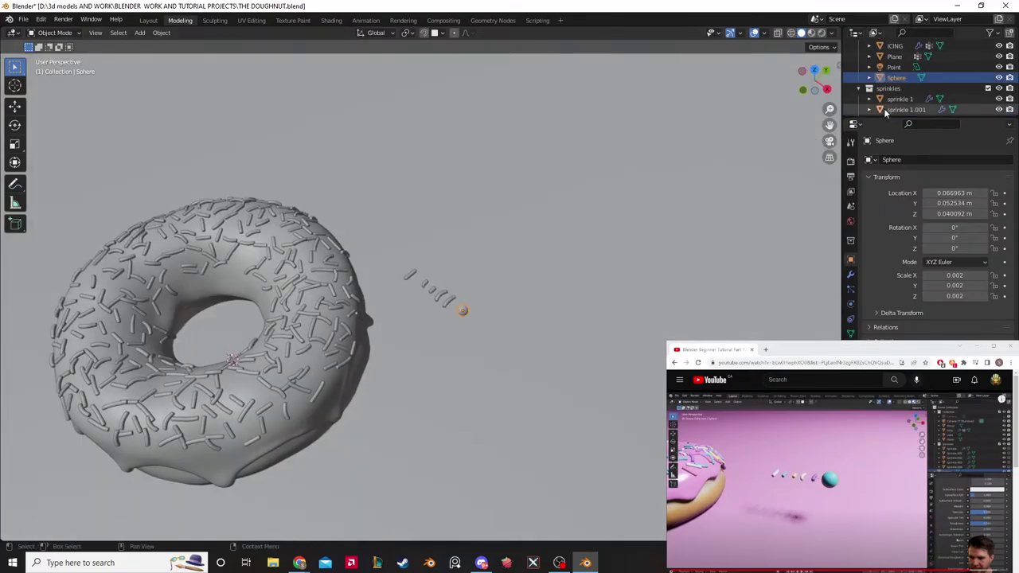
drag(900, 79, 895, 100)
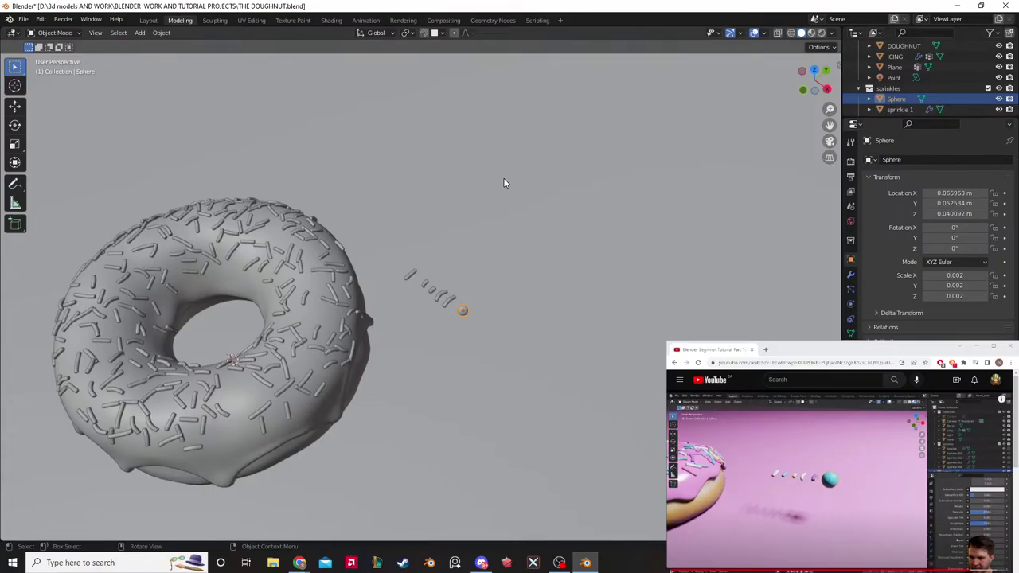
scroll(503, 183, up, 3)
middle_drag(510, 164, 653, 133)
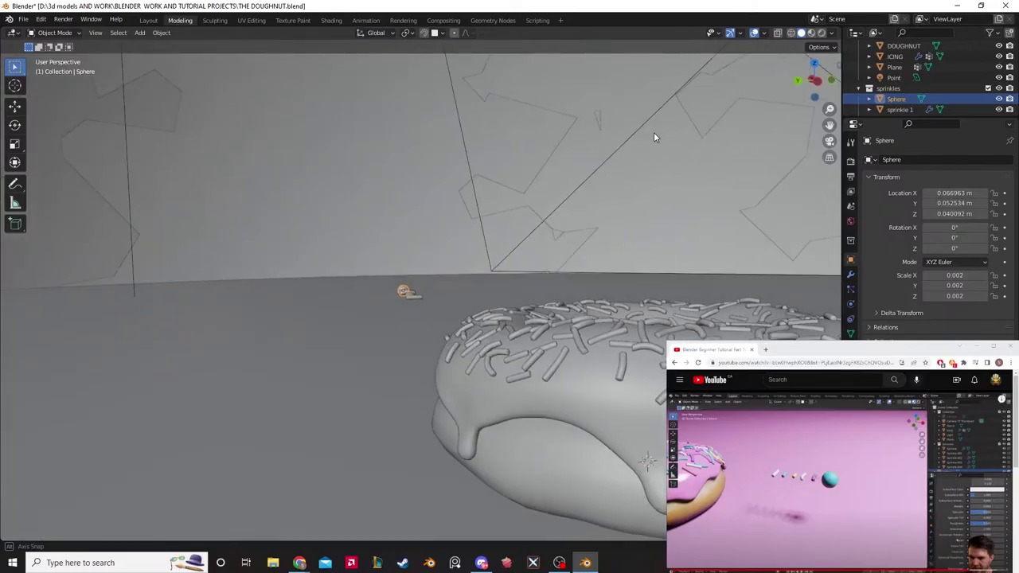
click(795, 518)
middle_drag(637, 234, 464, 252)
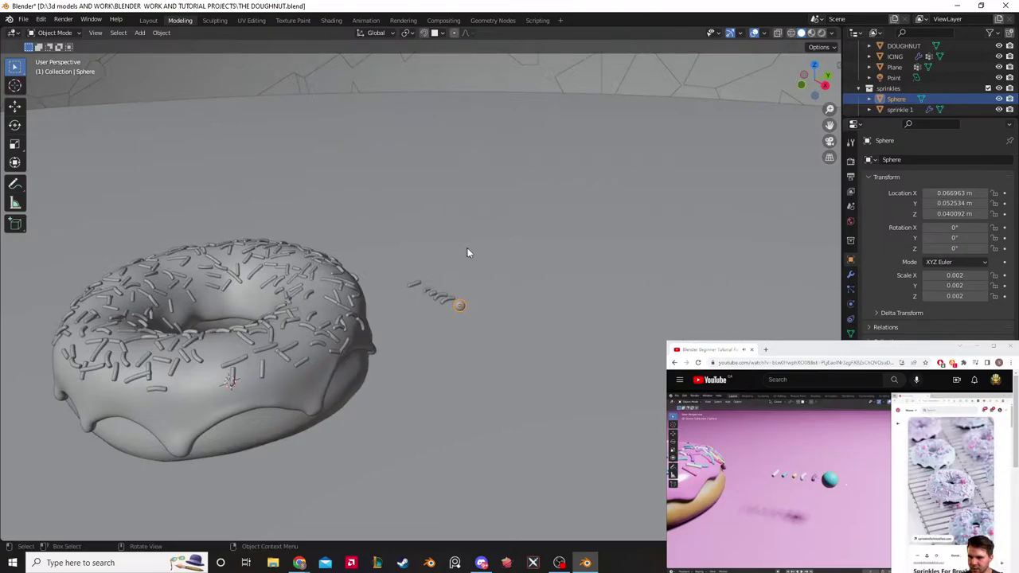
Step: Shade the sphere sprinkle smooth and apply its scale
right_click(462, 308)
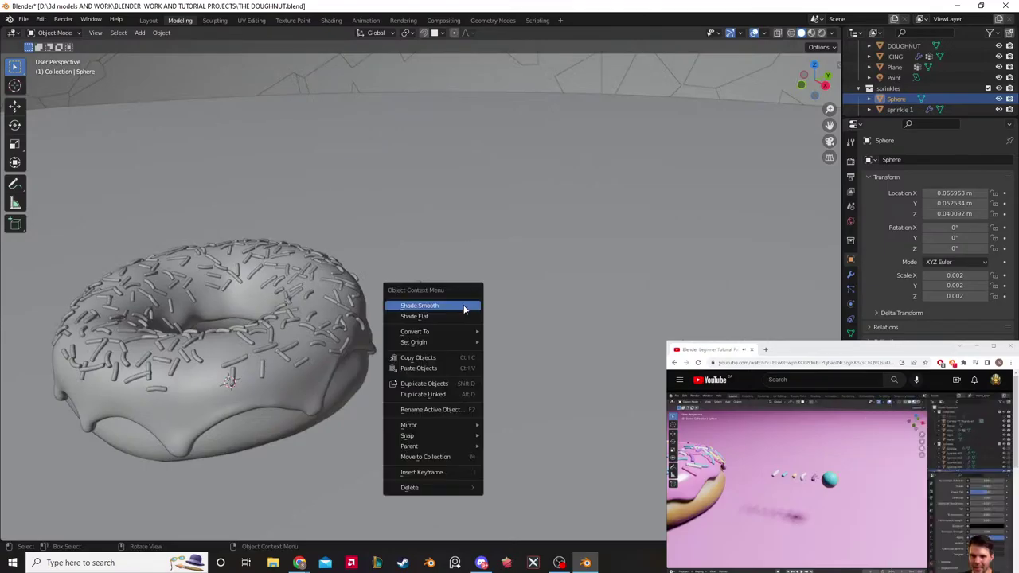
click(464, 307)
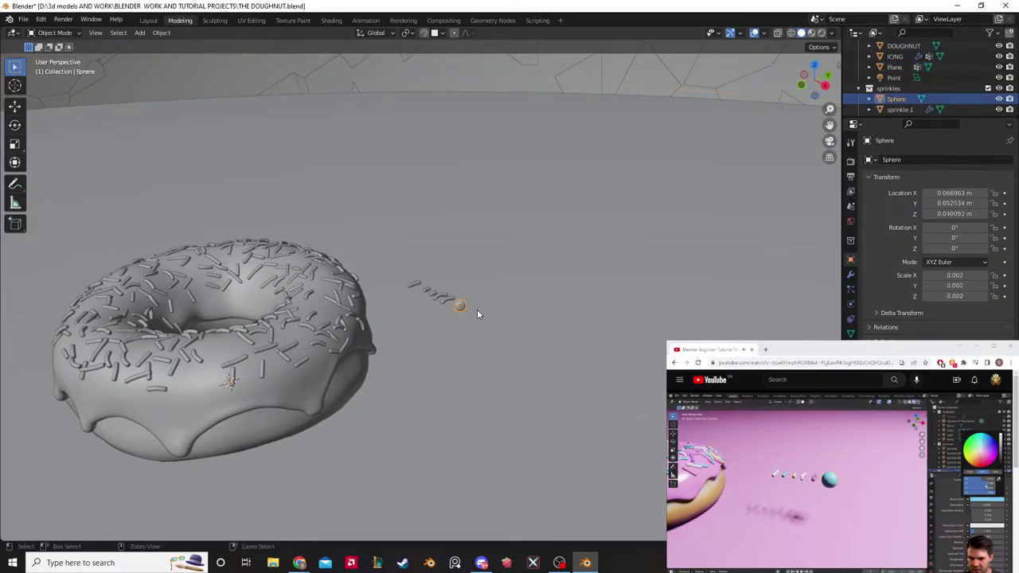
key(ctrl+a)
click(475, 335)
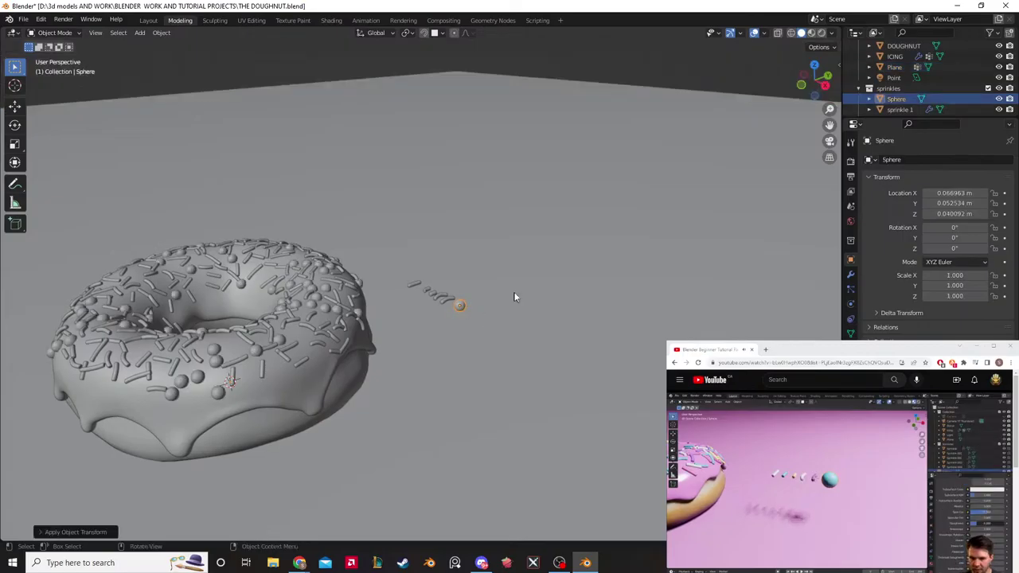
middle_drag(523, 257, 622, 256)
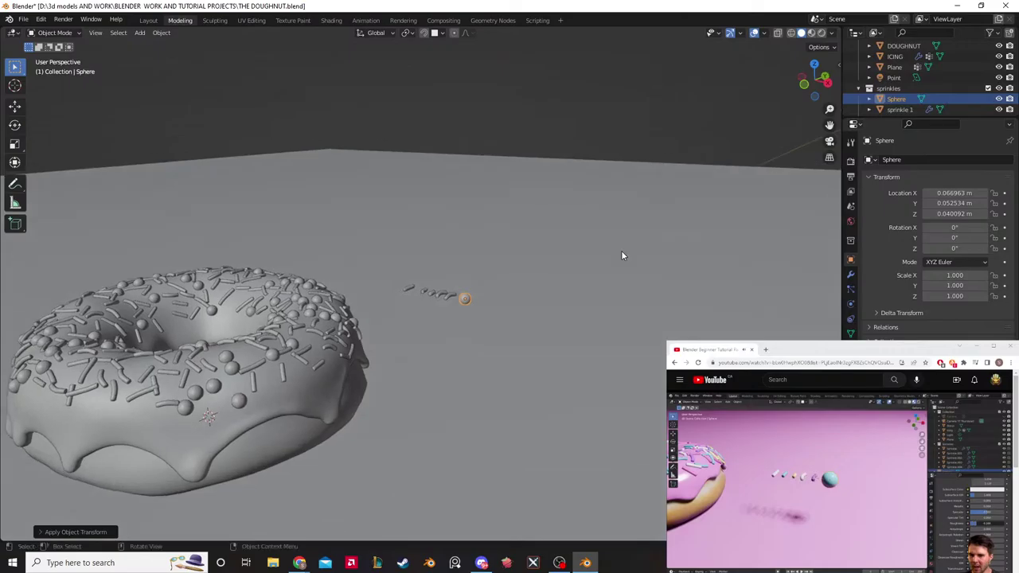
Step: Scale the sphere to 0.72 and apply the scale so it reads 1
key(s)
click(578, 264)
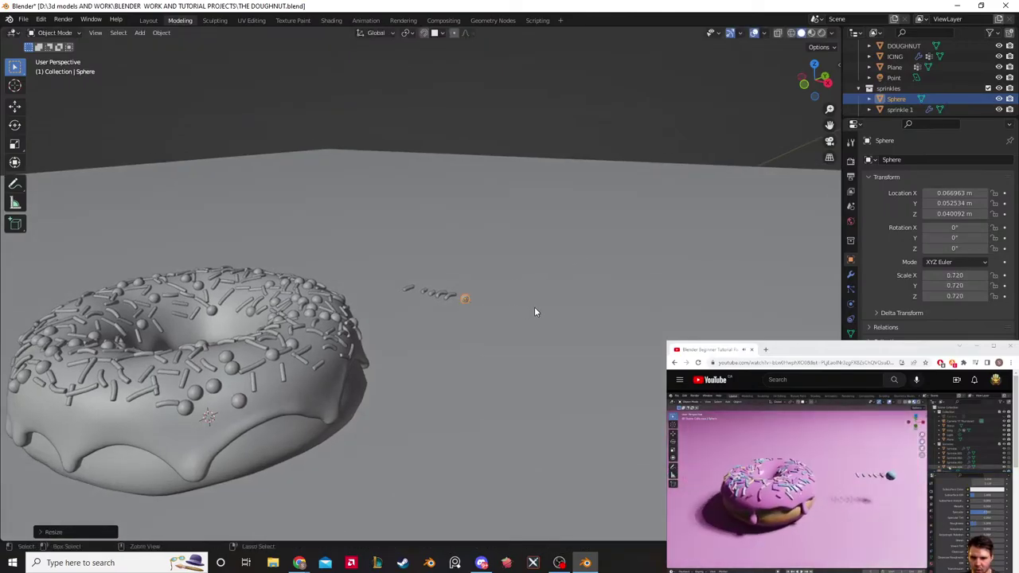
key(ctrl+a)
click(541, 241)
middle_drag(541, 241, 480, 254)
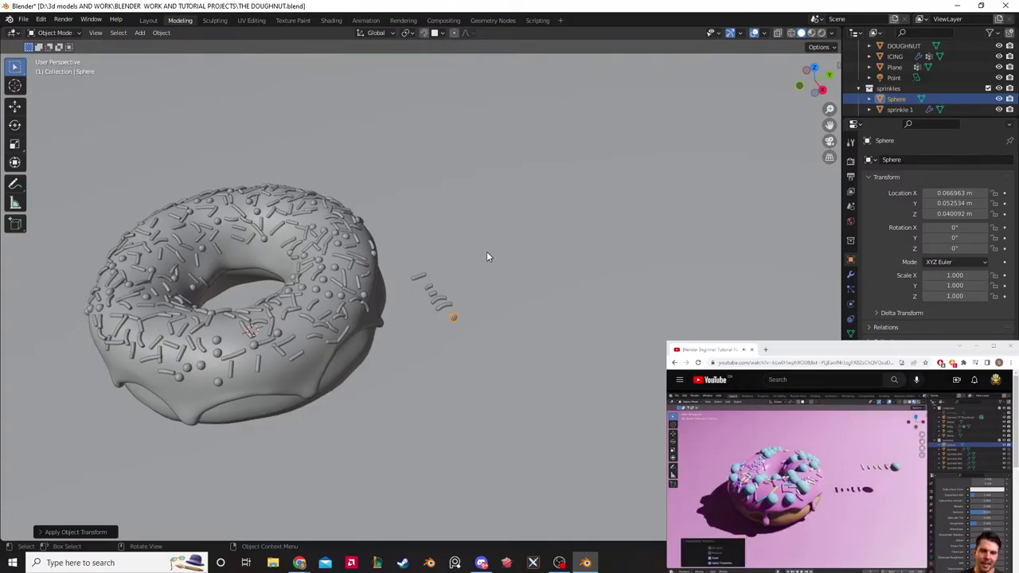
Step: Switch to the Shading workspace and look down on the doughnut in material preview
click(331, 20)
scroll(453, 185, up, 8)
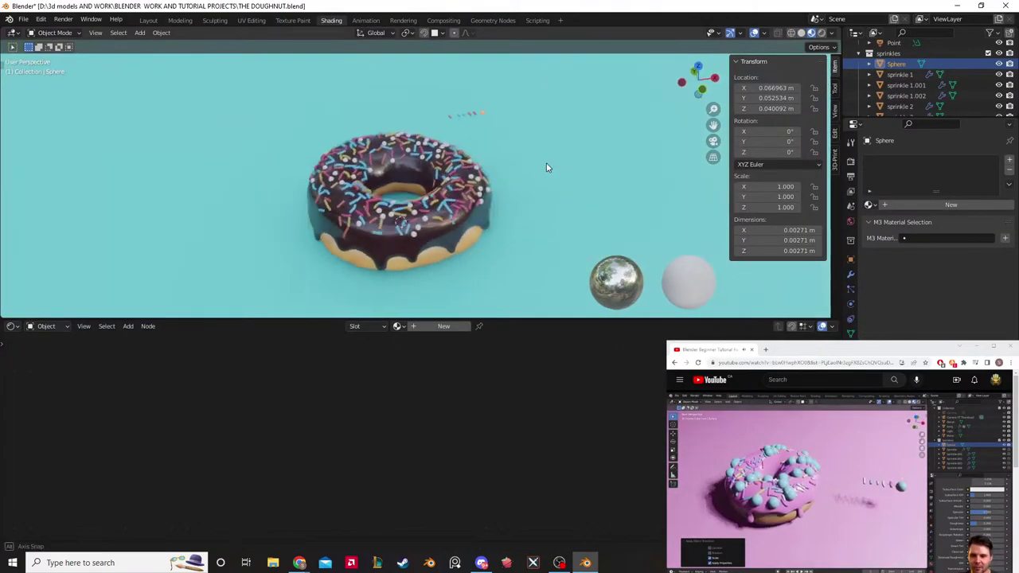
middle_drag(546, 164, 496, 182)
scroll(496, 182, up, 3)
scroll(496, 182, up, 2)
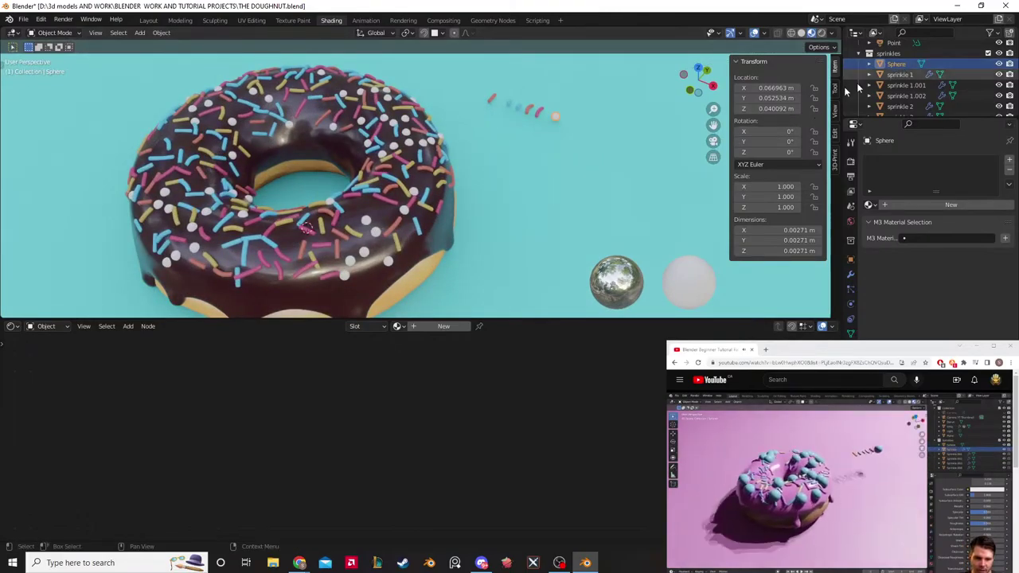
middle_drag(615, 137, 598, 138)
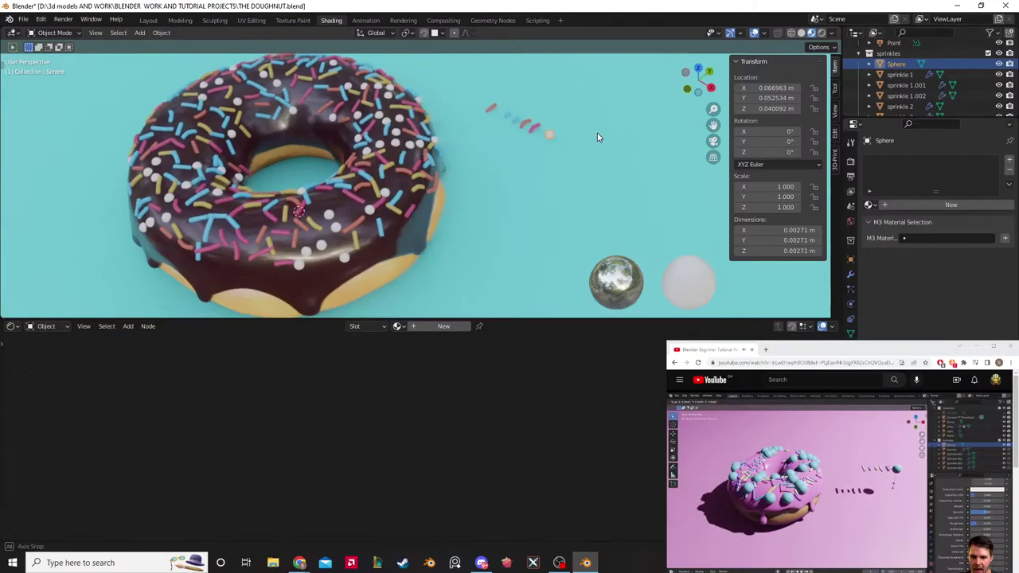
Step: Assign the existing 'sprinkles' material to the sphere, then select the ground plane
click(869, 205)
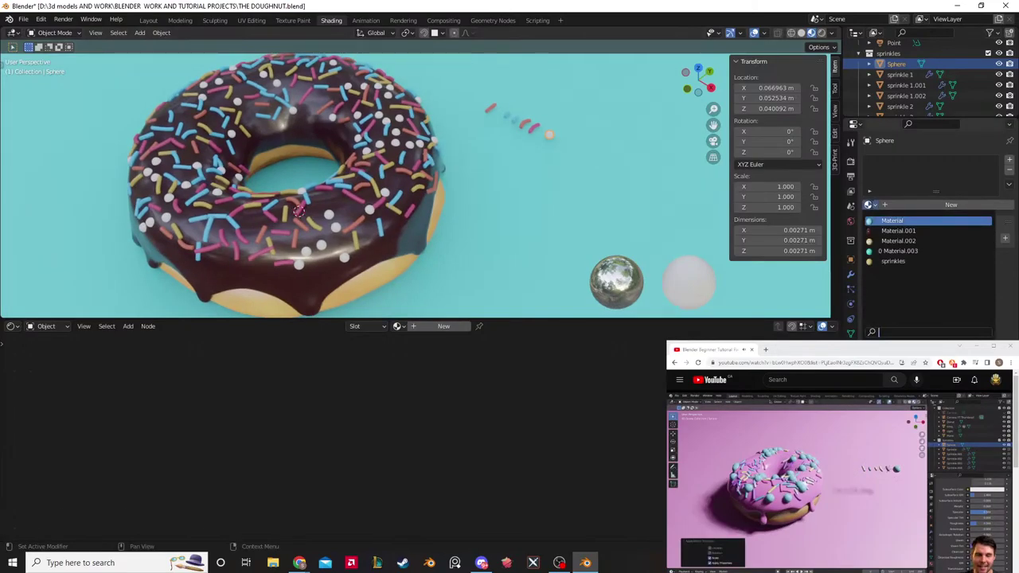
click(887, 259)
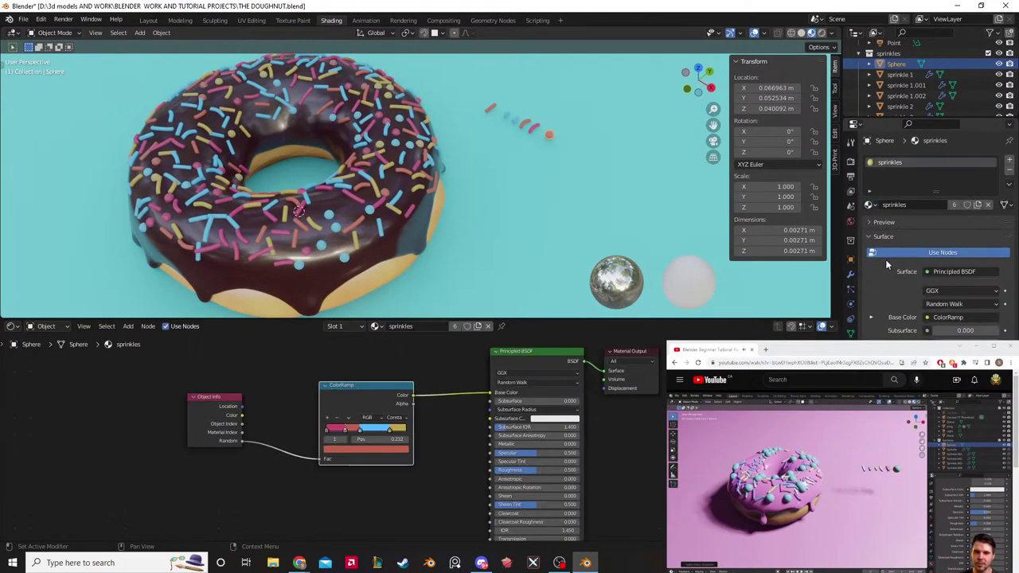
click(513, 204)
middle_drag(513, 205, 495, 184)
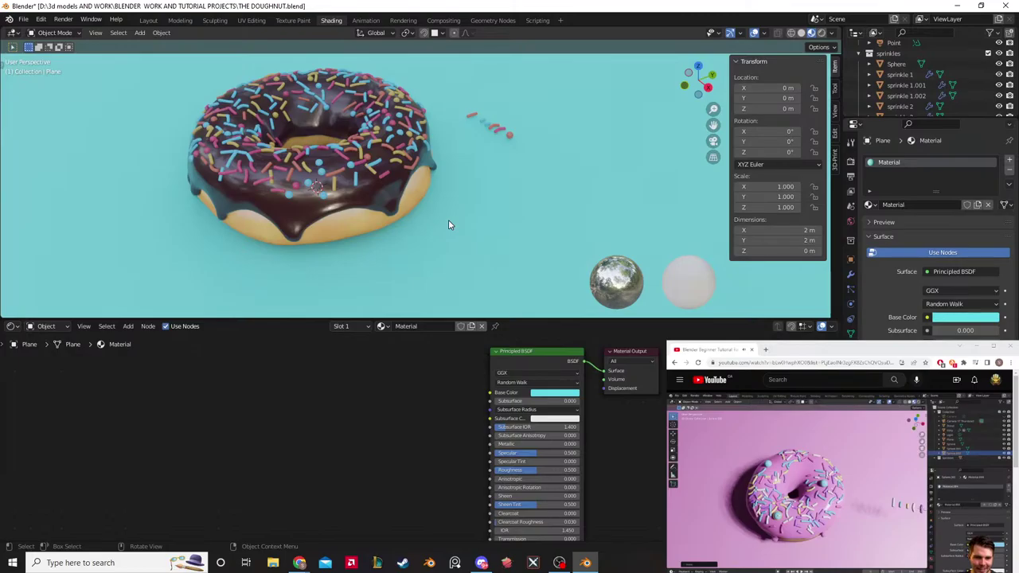
Step: Orbit to a low side view around the sprinkled doughnut
middle_drag(448, 224, 490, 211)
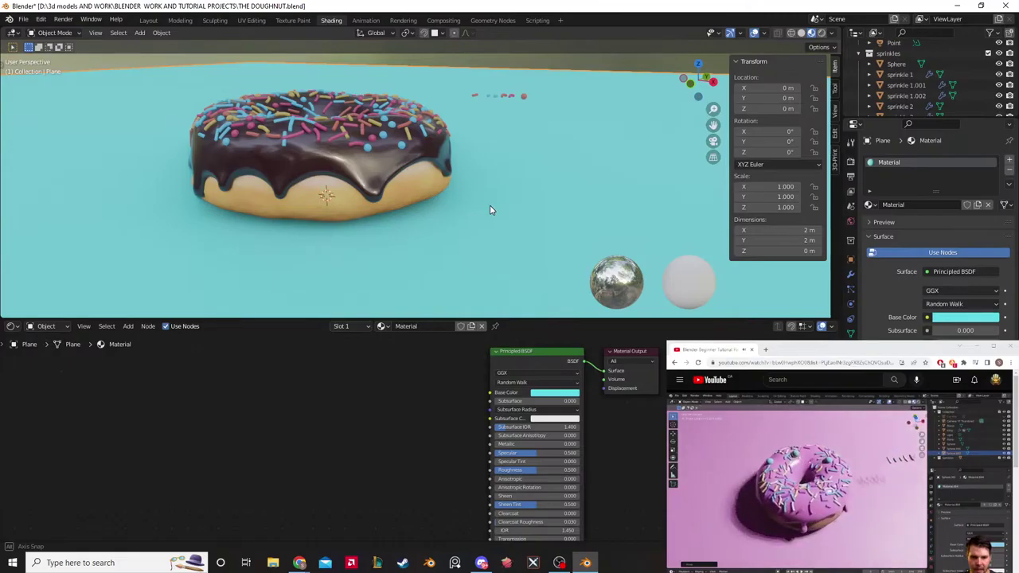
middle_drag(490, 209, 518, 220)
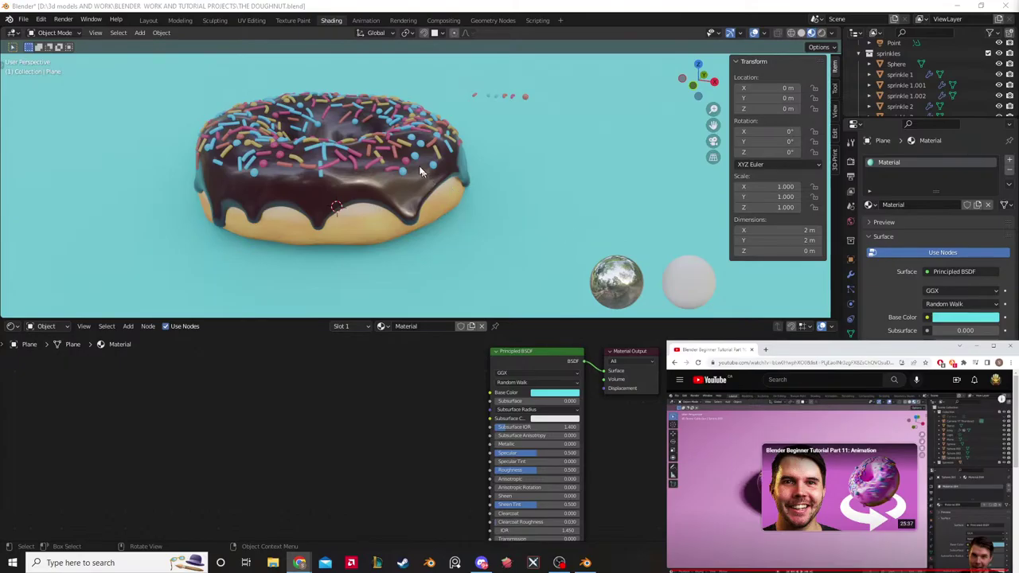
Step: Save THE DOUGHNUT.blend and open personal cupcake post donut.blend from recent files
key(ctrl+s)
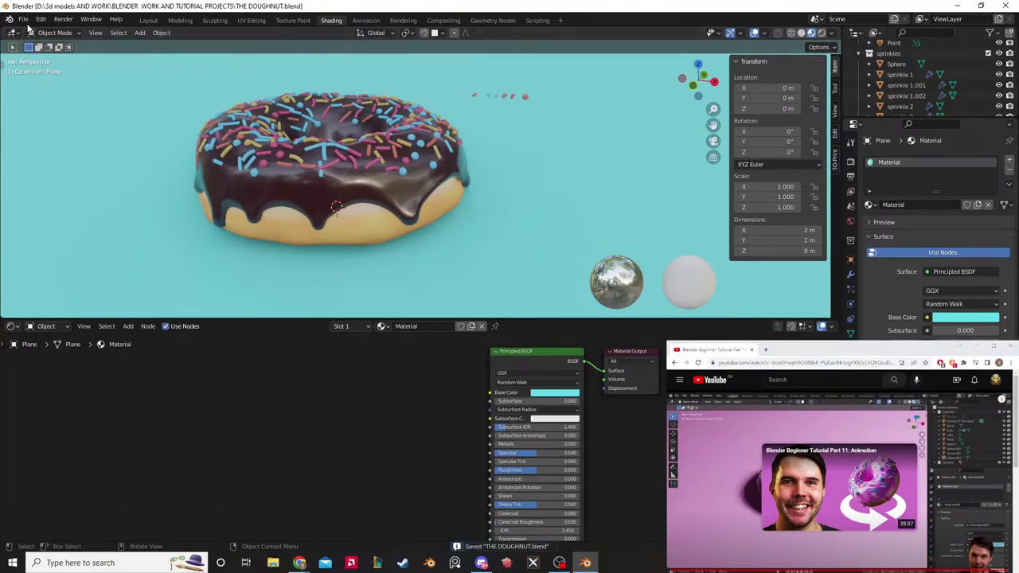
click(24, 19)
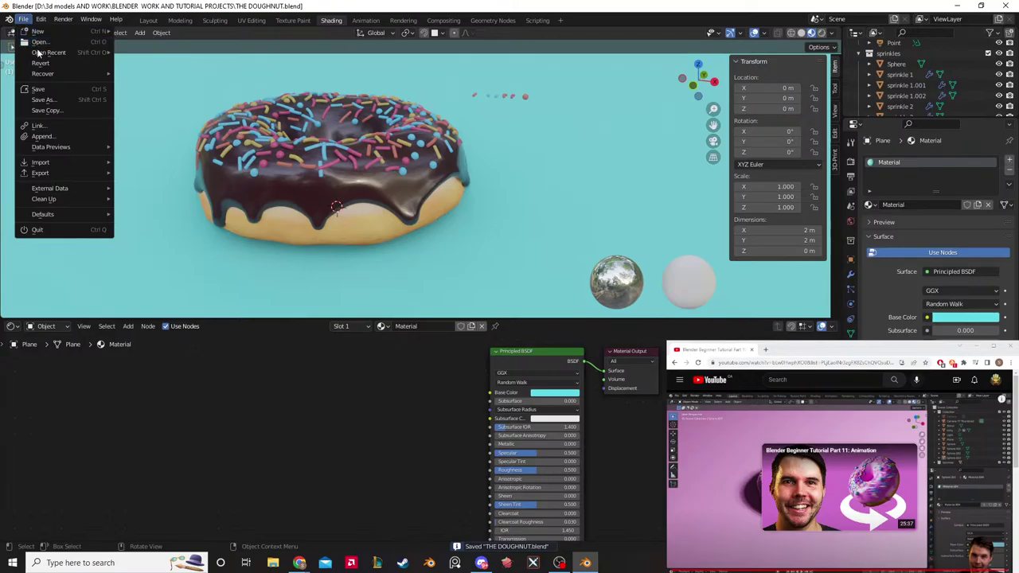
mouse_move(40, 53)
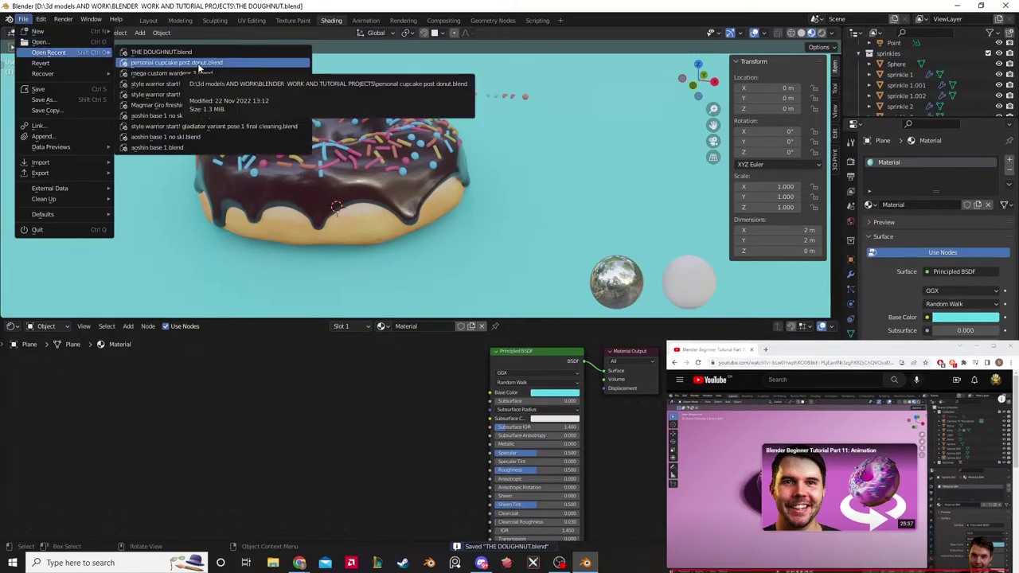
click(199, 62)
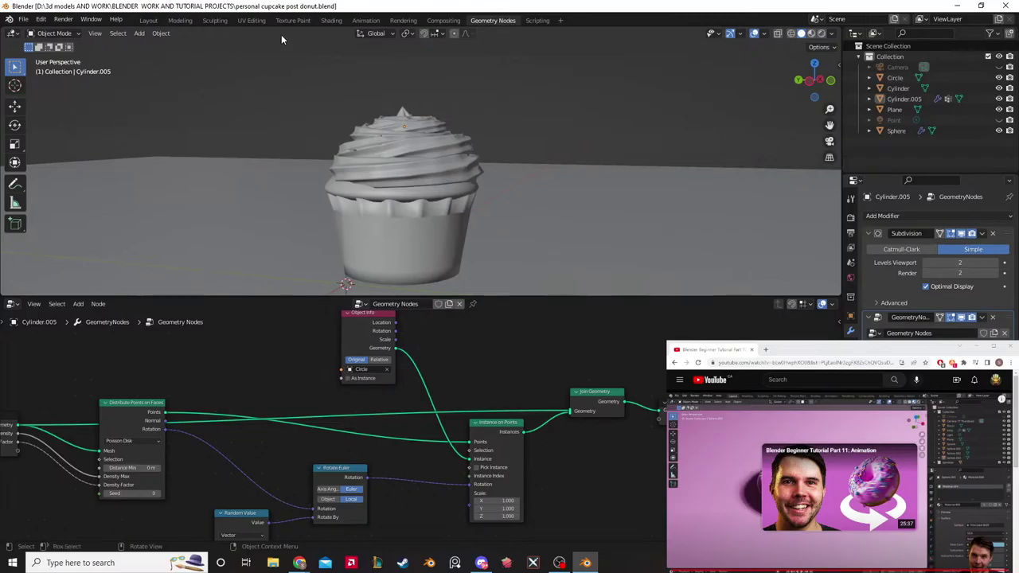
Step: Switch to the Shading workspace and orbit around the chocolate cupcake's sprinkled frosting
click(329, 21)
scroll(423, 184, up, 4)
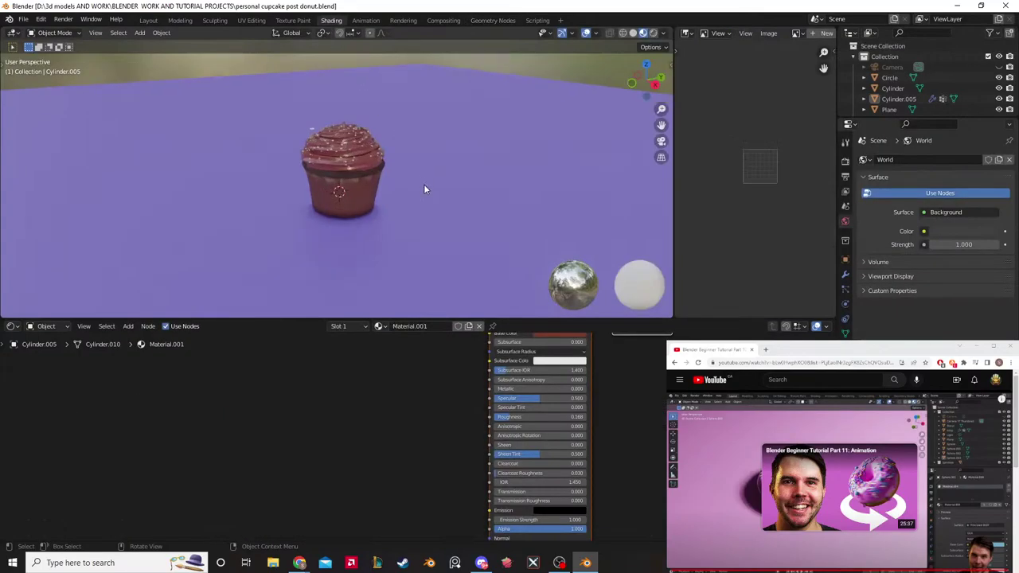
middle_drag(439, 151, 466, 183)
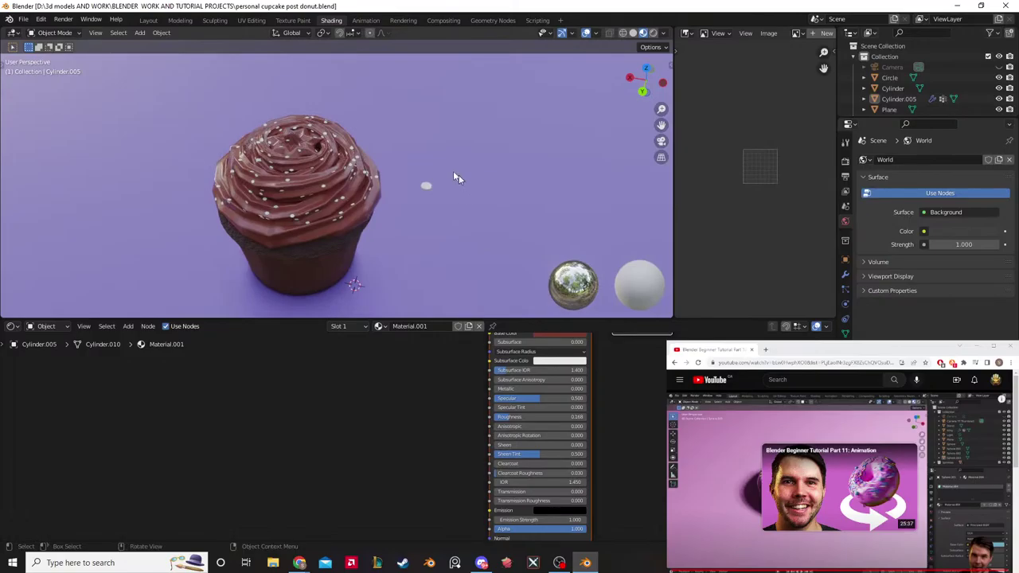
scroll(458, 174, up, 4)
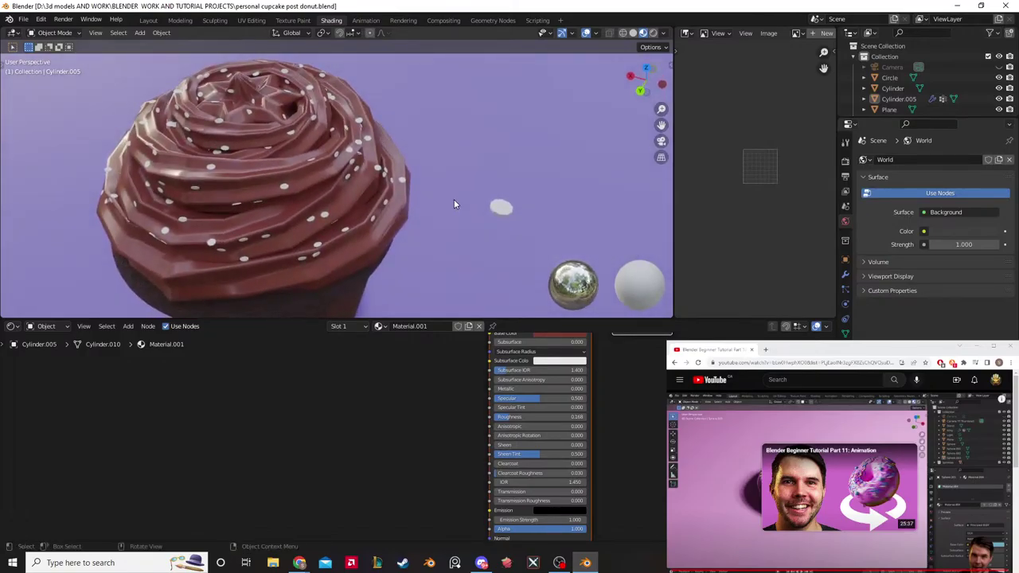
mouse_move(453, 204)
shift+middle_down()
mouse_move(455, 215)
mouse_move(437, 209)
shift+middle_up()
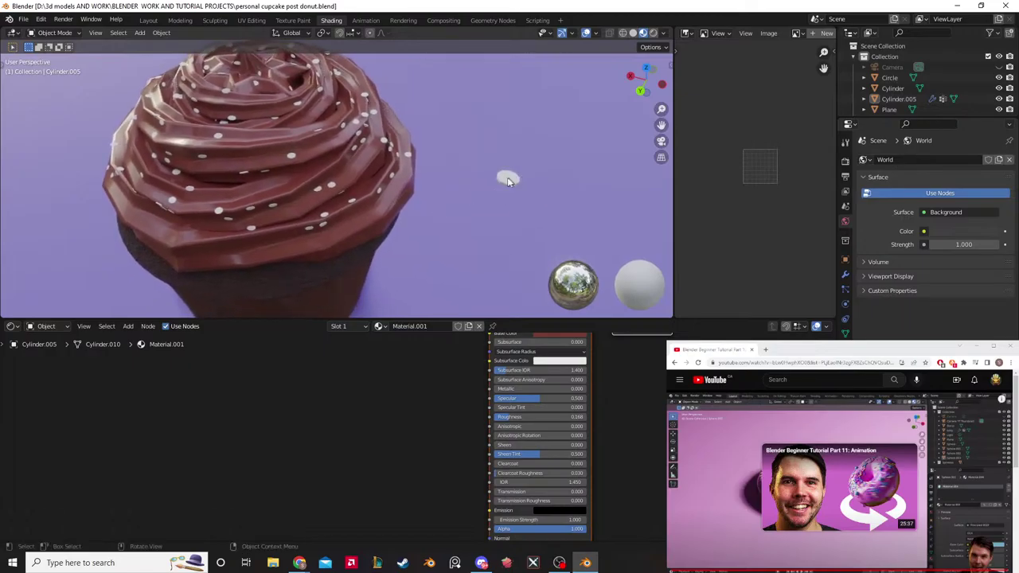
middle_drag(508, 178, 436, 239)
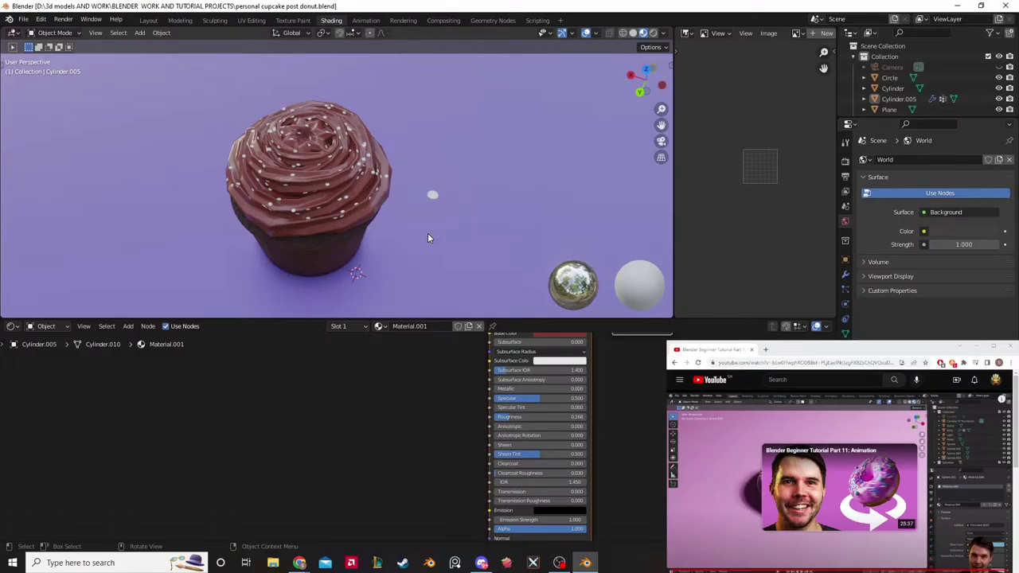
Step: Inspect the cupcake, selecting the Circle sprinkle and ground Plane, then clear the selection
scroll(478, 199, up, 4)
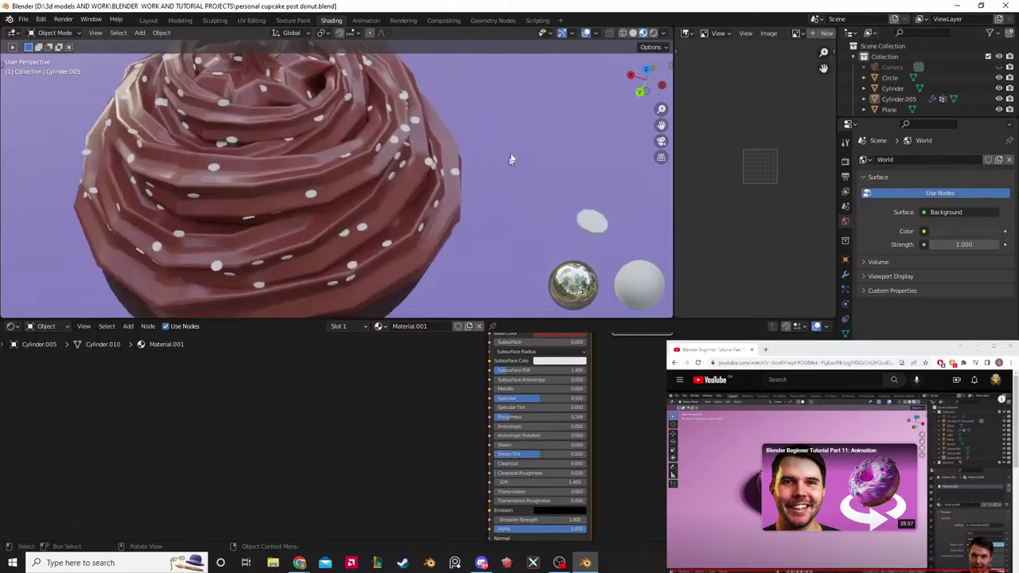
middle_drag(518, 136, 418, 173)
scroll(463, 98, down, 5)
click(407, 187)
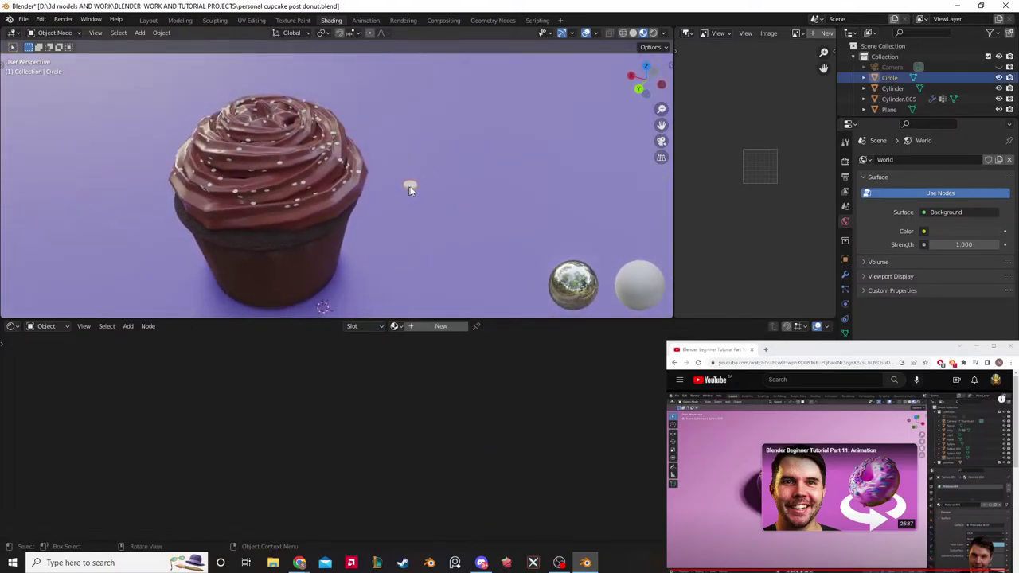
scroll(438, 154, up, 3)
mouse_move(438, 154)
middle_down()
mouse_move(422, 131)
mouse_move(422, 151)
middle_up()
click(437, 170)
scroll(436, 170, down, 5)
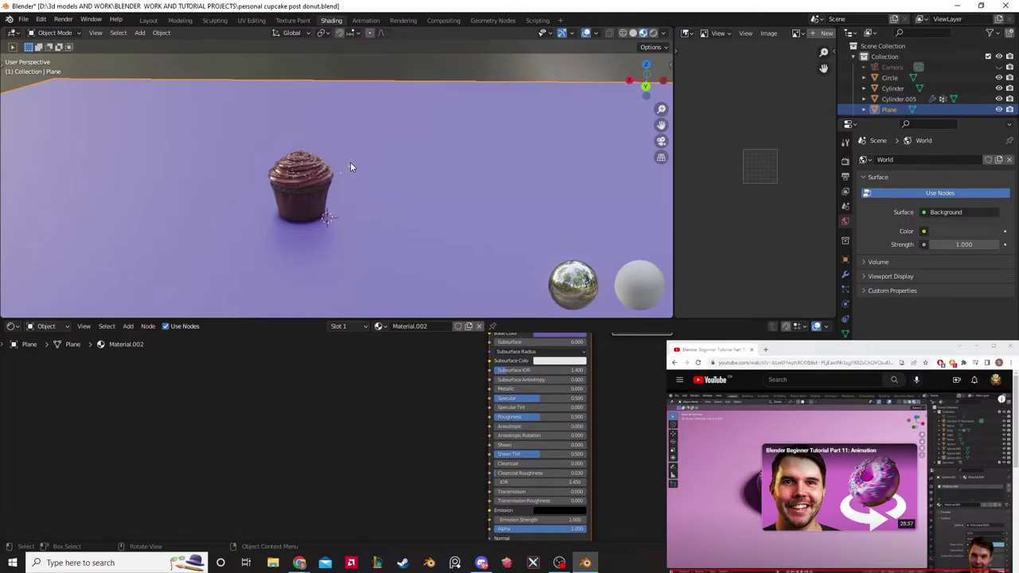
click(890, 78)
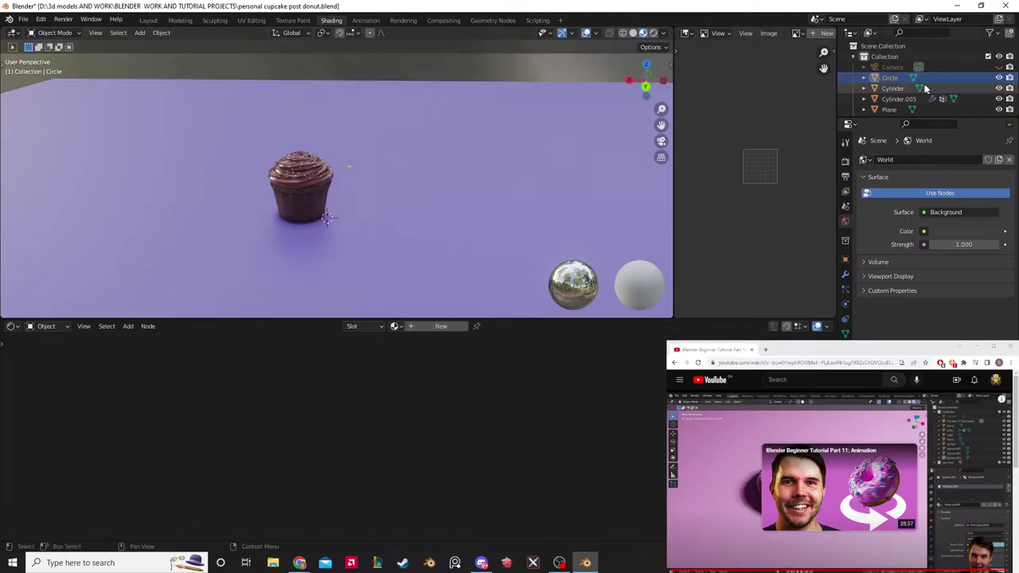
click(488, 67)
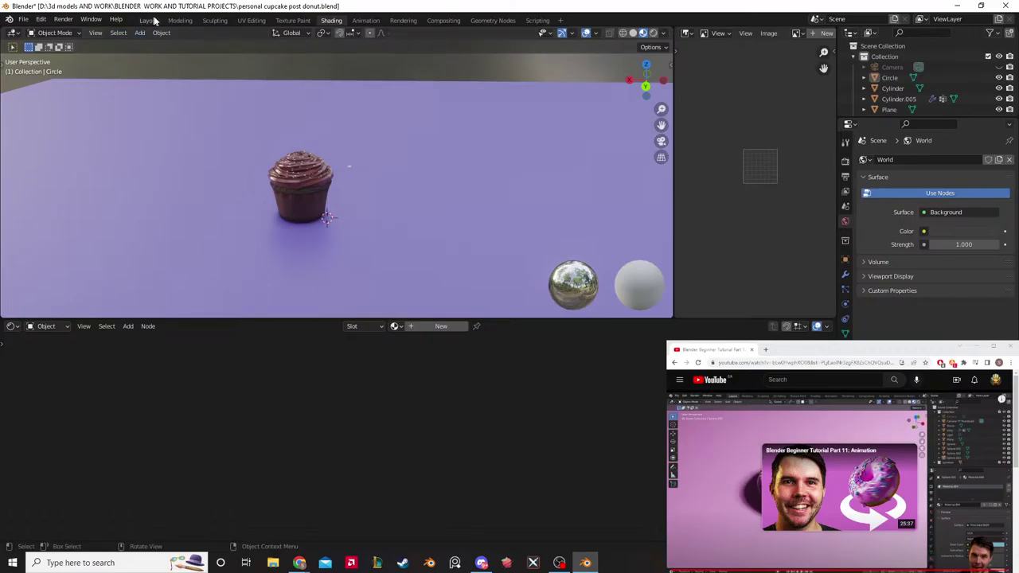
Step: Return to the Modeling workspace, zoom out, and bring up the Add > Mesh menu
click(179, 20)
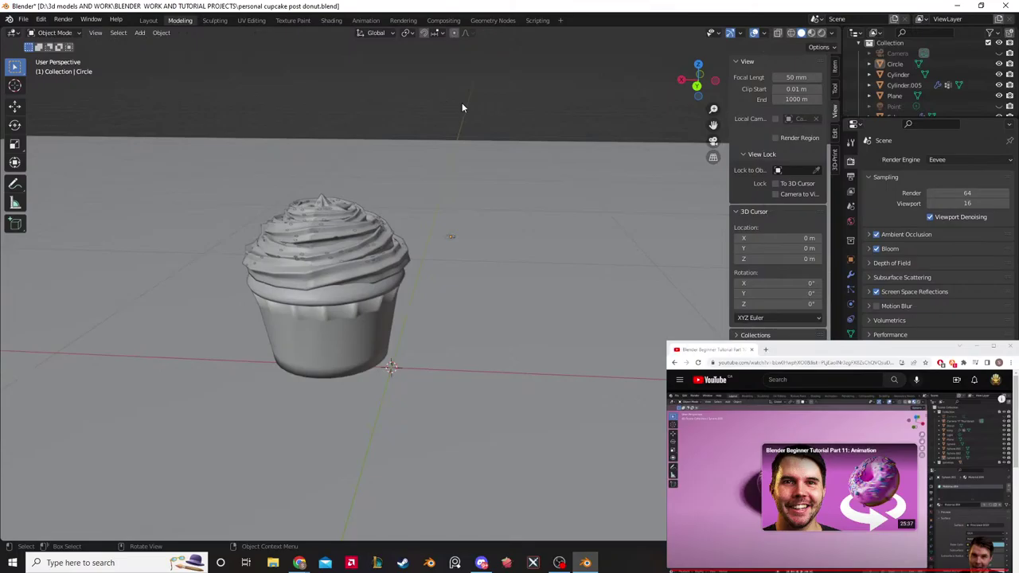
scroll(461, 102, down, 3)
scroll(461, 105, down, 2)
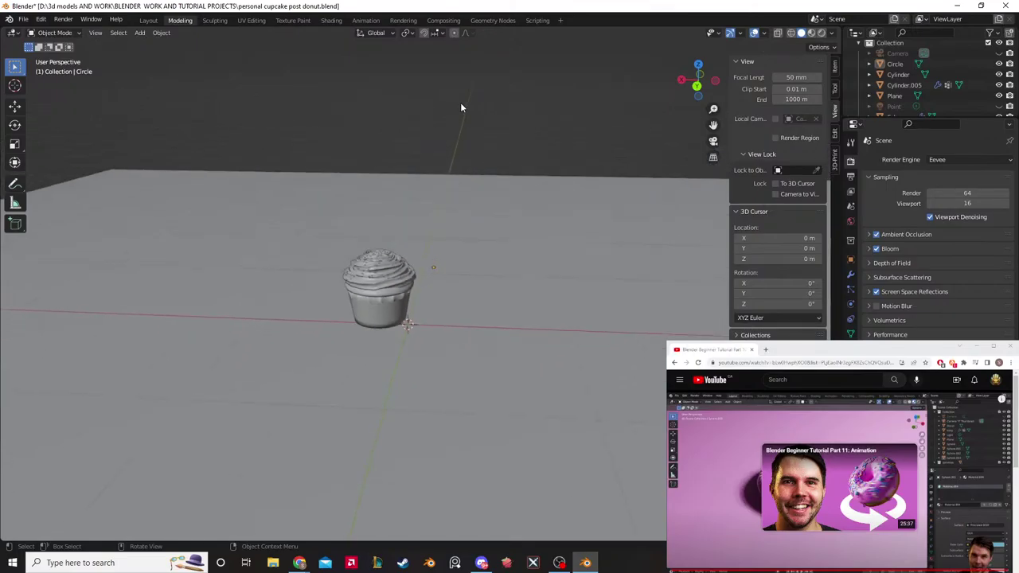
key(shift+a)
mouse_move(469, 134)
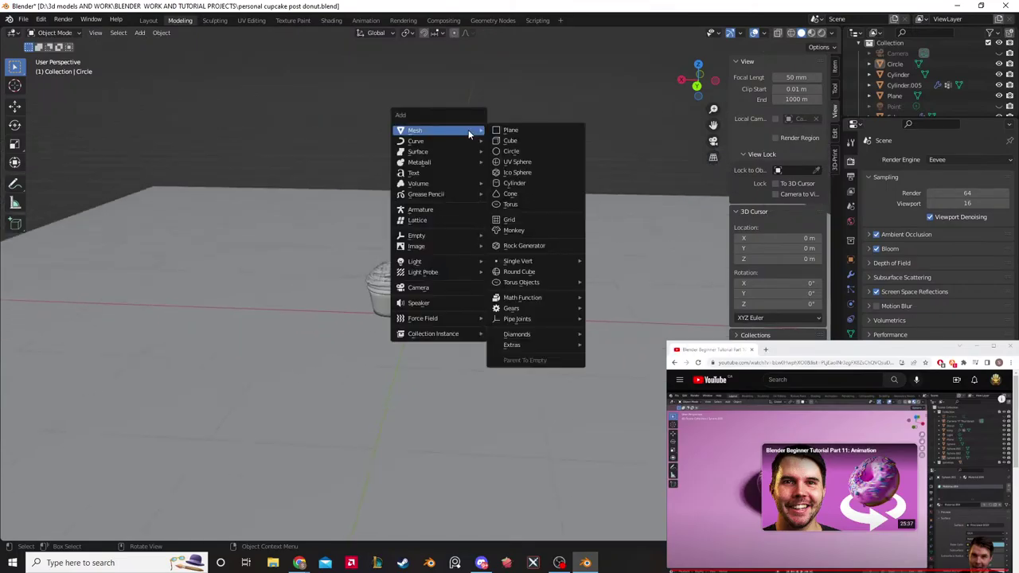
Step: Add a plane, lift it 1.68 m on Z, isolate it in local view and enter Edit Mode
click(527, 131)
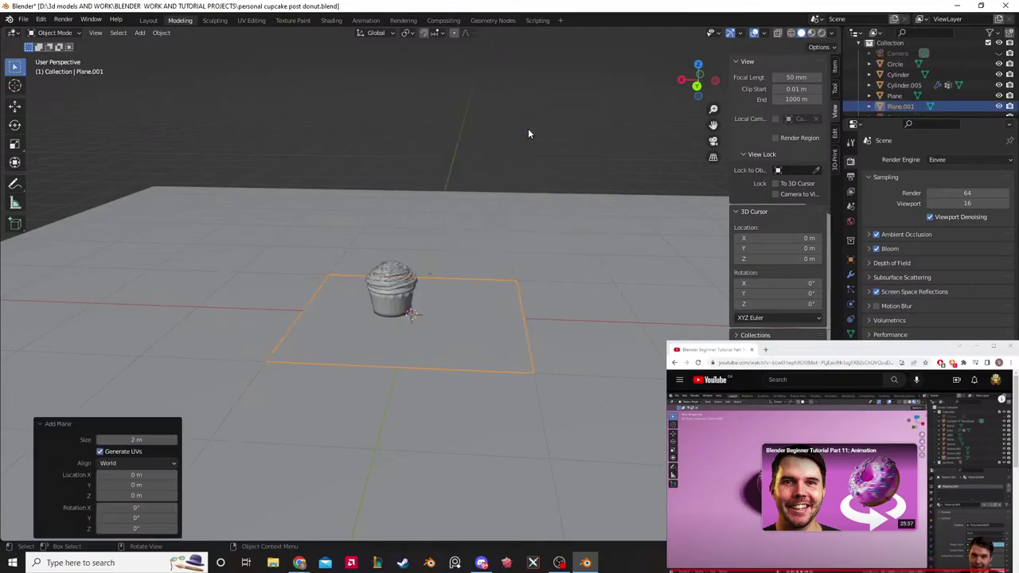
key(g)
key(z)
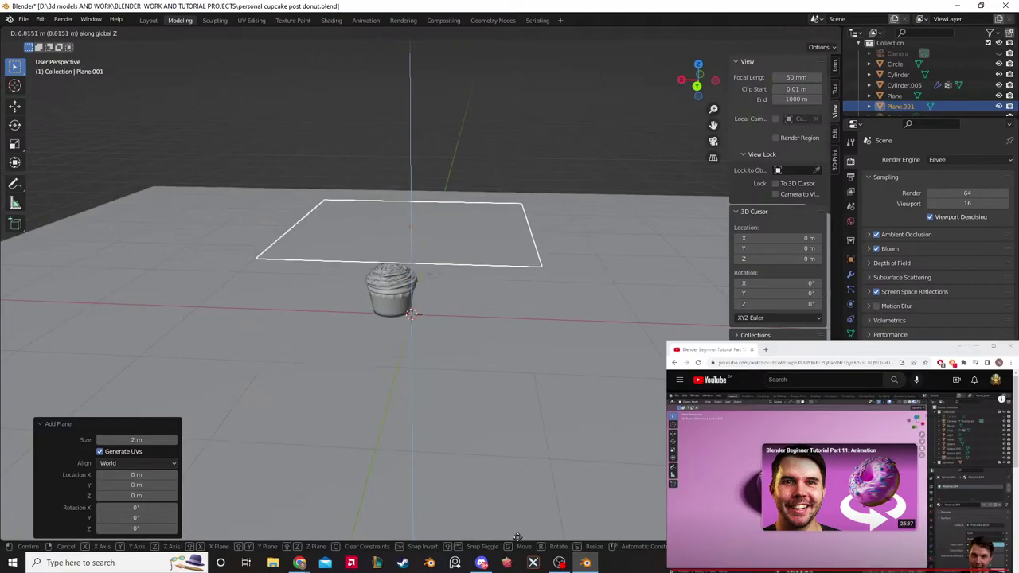
click(492, 215)
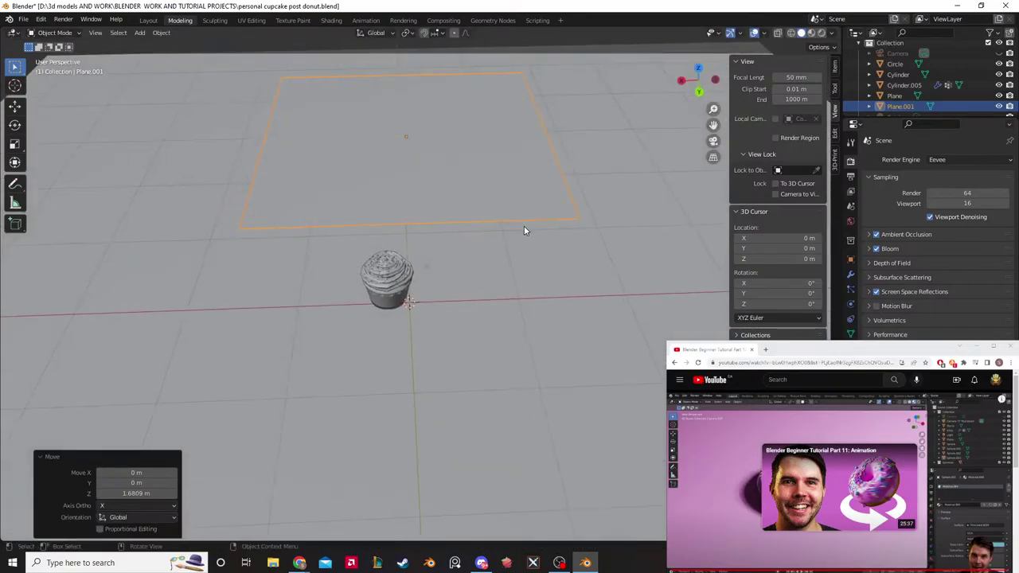
scroll(523, 225, down, 4)
middle_drag(525, 213, 523, 217)
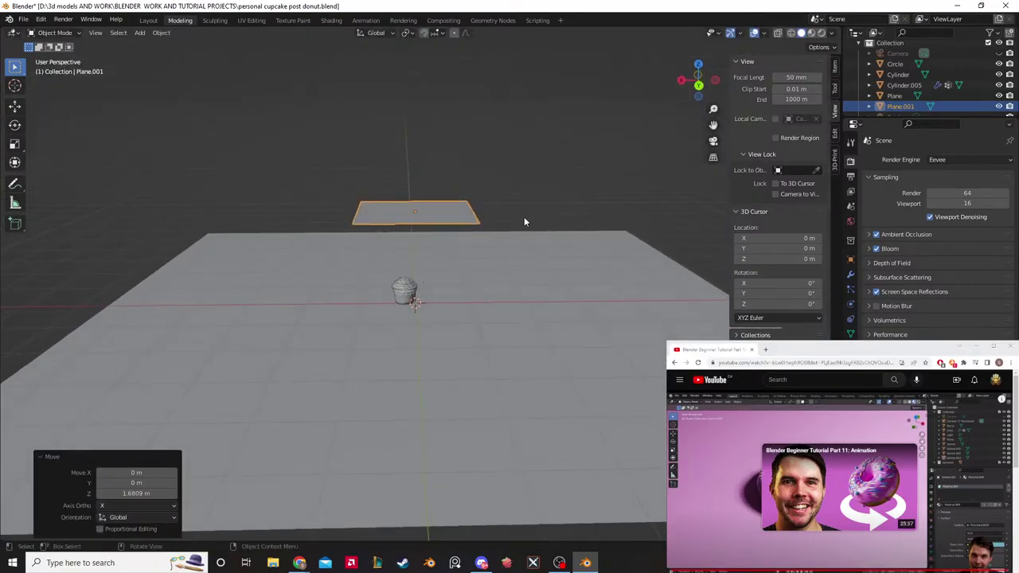
key(KP_Divide)
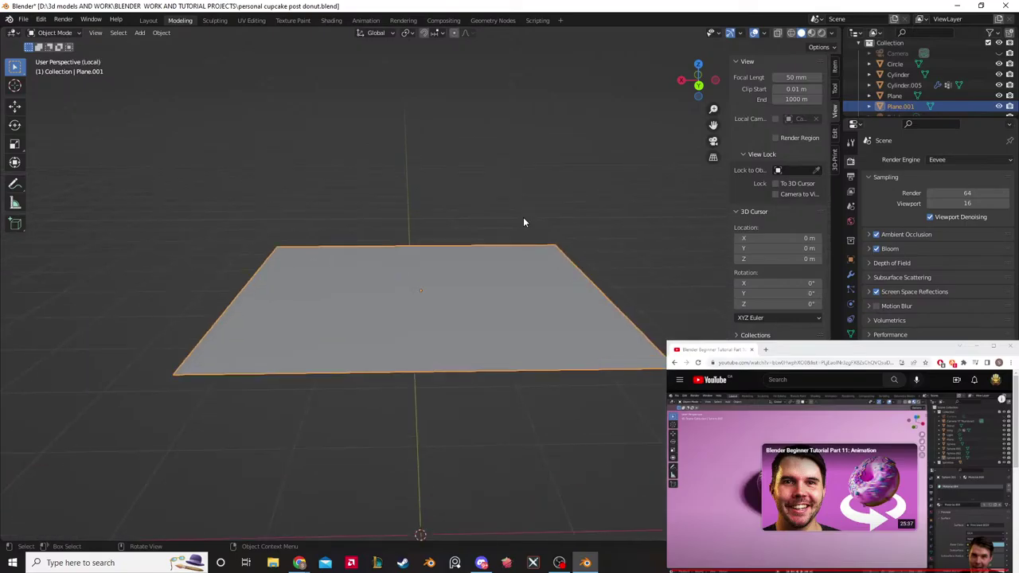
key(Tab)
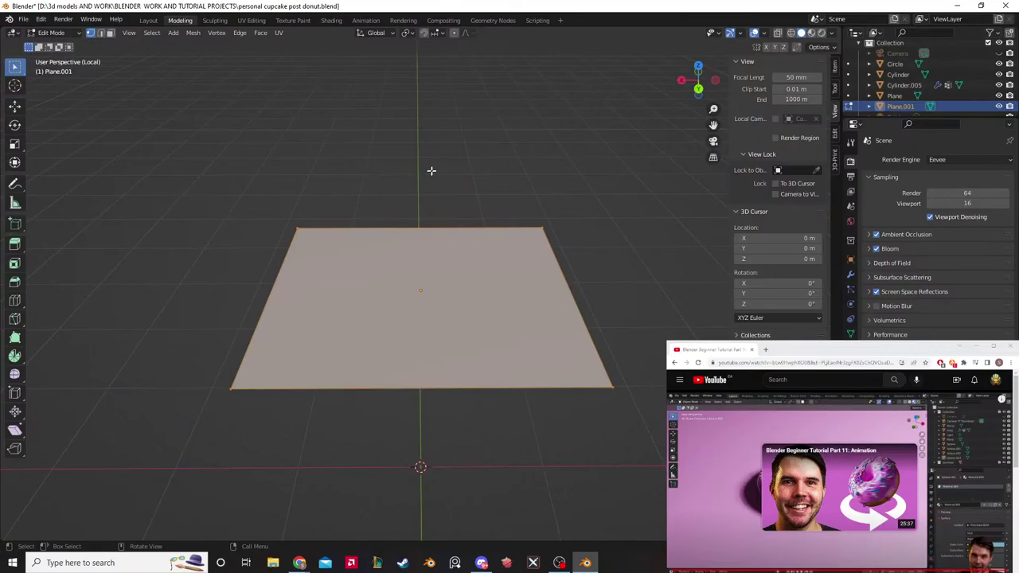
Step: View the plane from the top and add centred vertical and horizontal edge loops
click(697, 67)
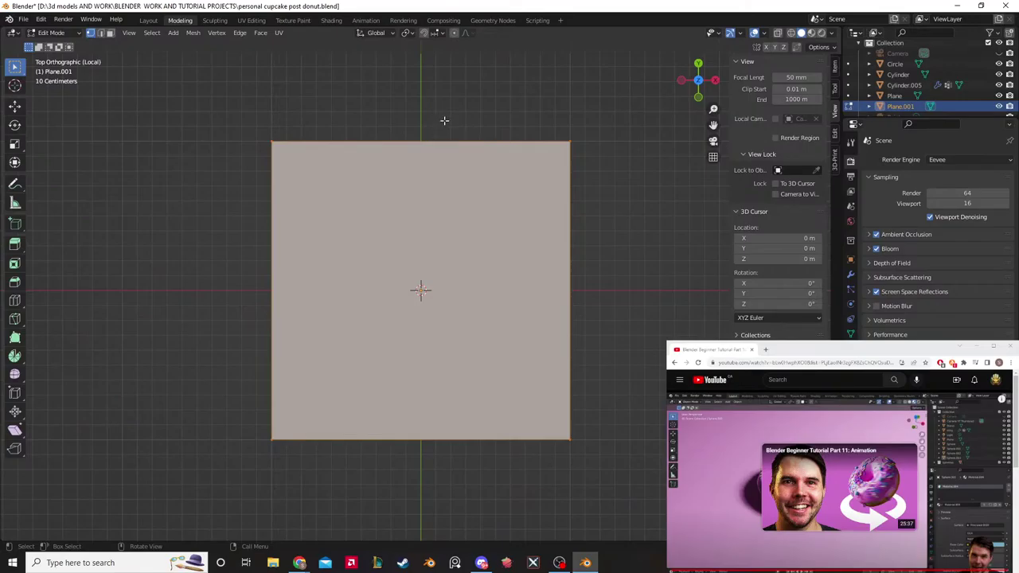
key(ctrl+r)
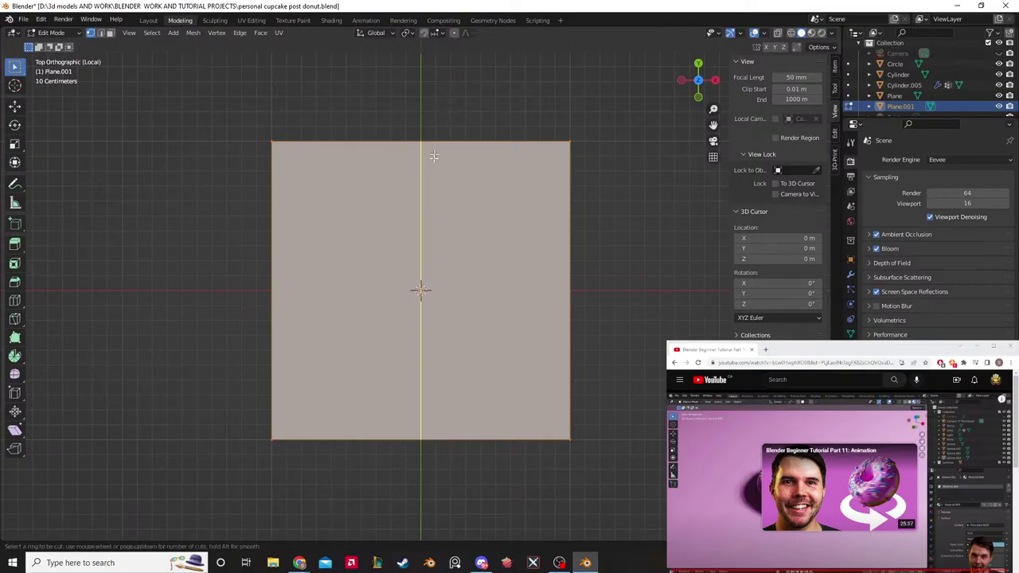
click(431, 155)
right_click(420, 153)
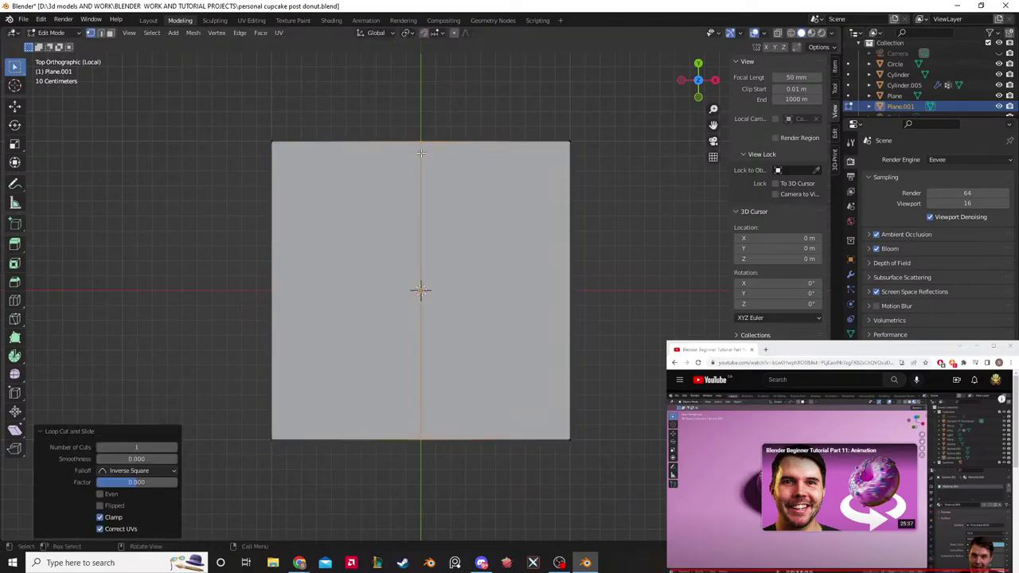
key(ctrl+r)
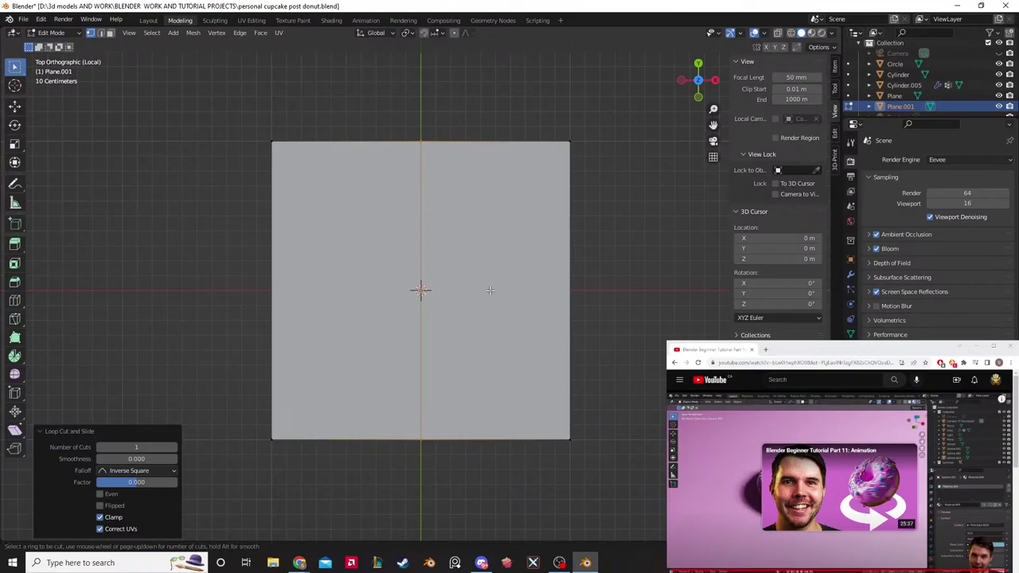
click(556, 291)
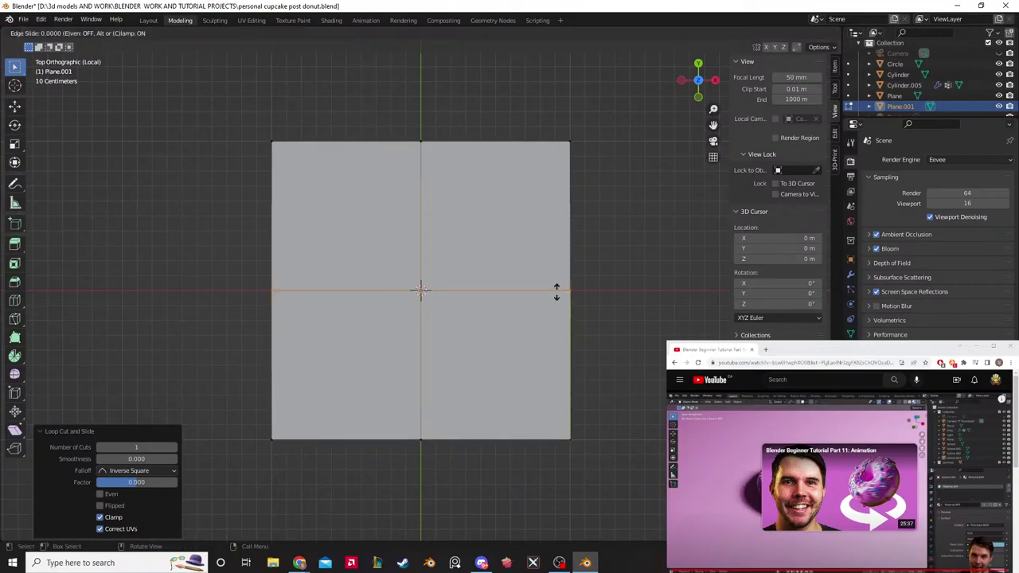
right_click(557, 291)
Step: Scale the middle side vertices inward along X into an hourglass shape
drag(310, 118, 229, 154)
drag(597, 120, 540, 187)
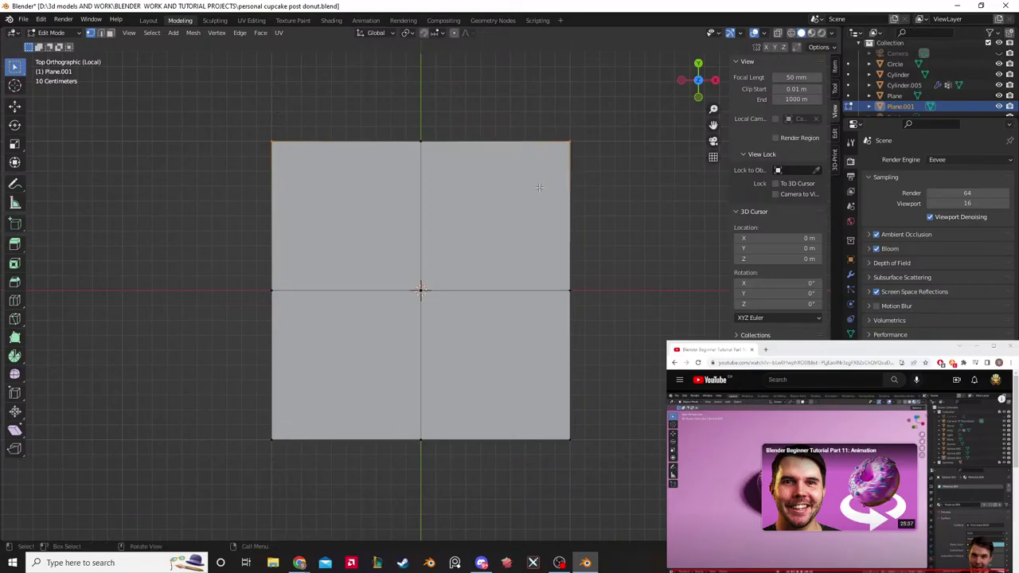
drag(613, 268, 567, 317)
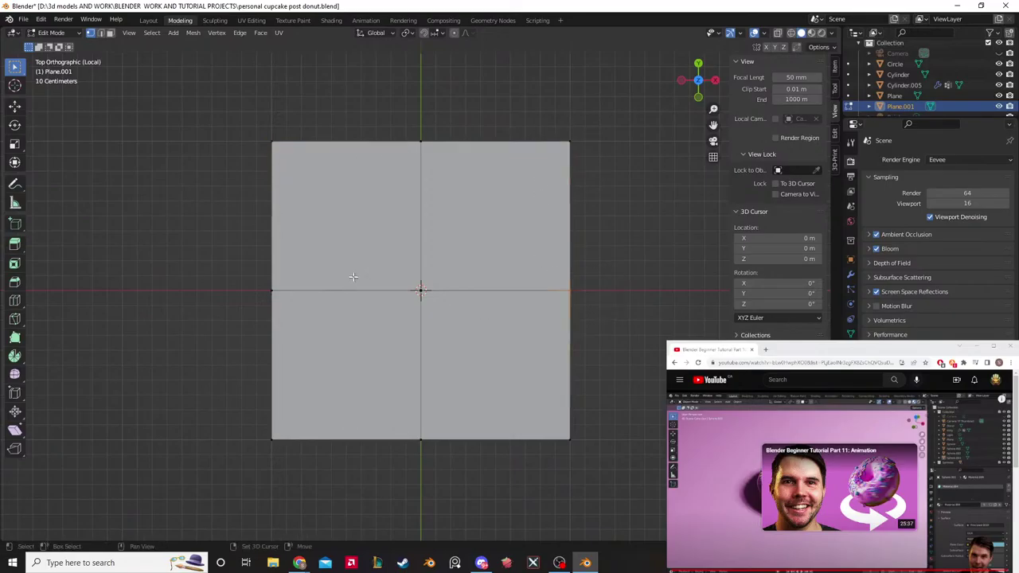
drag(306, 267, 222, 333)
key(s)
click(513, 264)
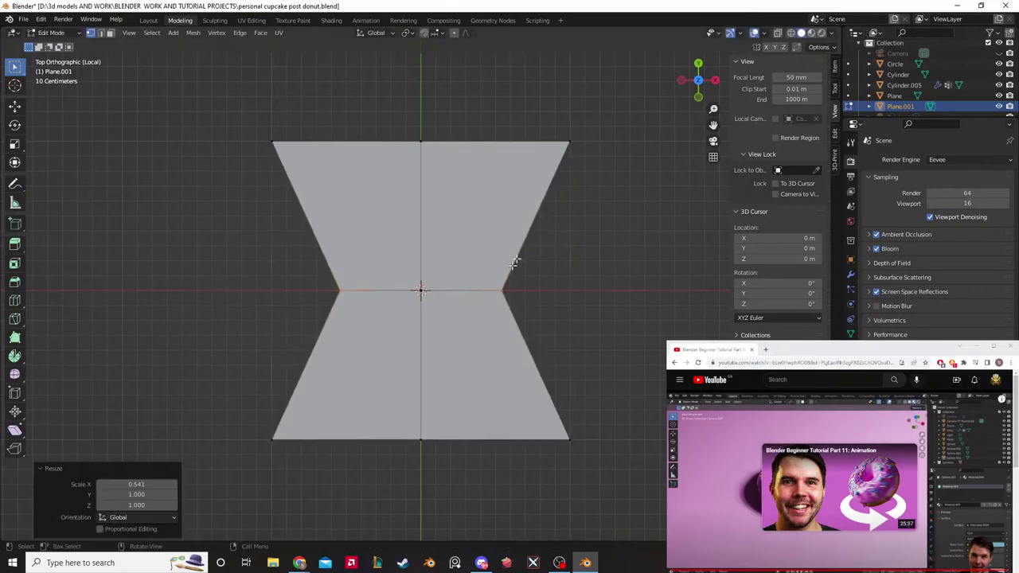
Step: Lower the two top corner vertices about 0.61 m along Y
drag(613, 120, 526, 187)
drag(308, 116, 200, 193)
key(g)
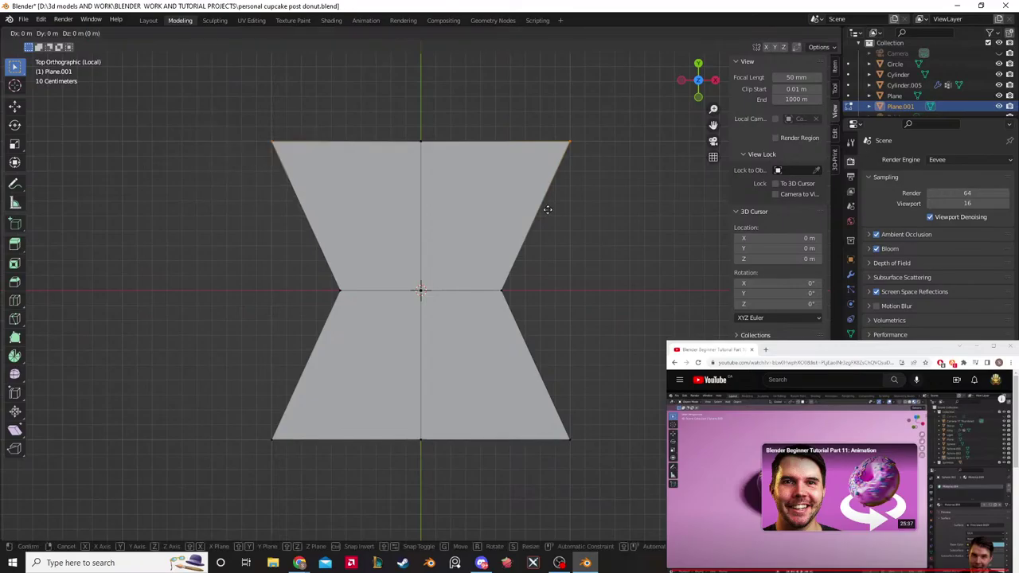
key(y)
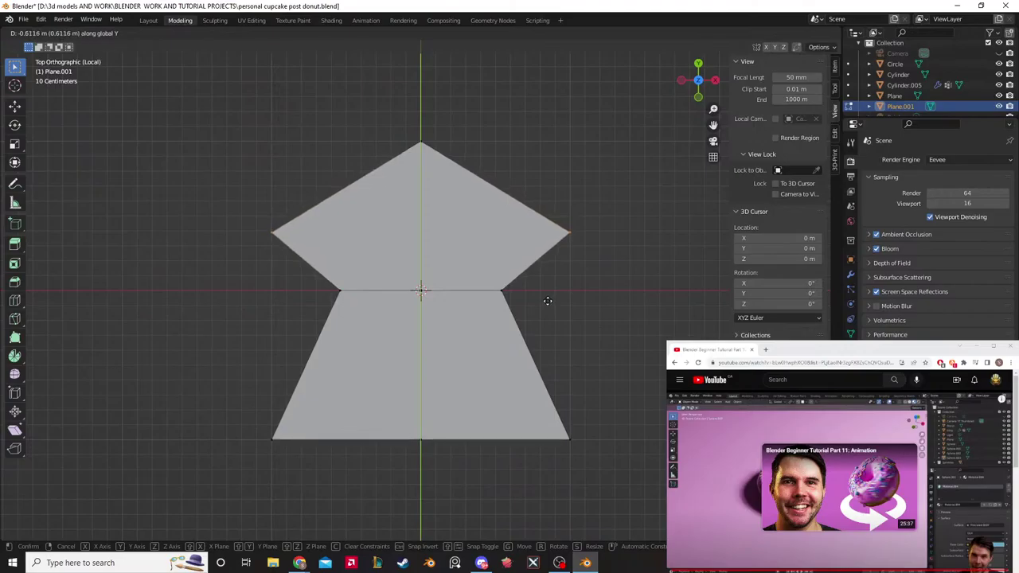
click(548, 301)
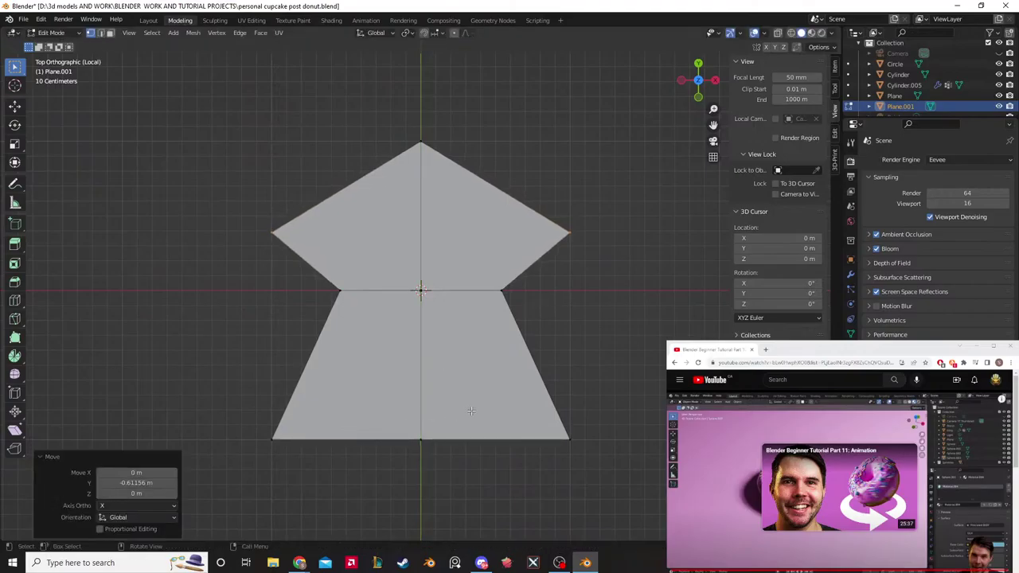
Step: Raise the bottom middle vertex 0.58 m along Y to form the star's notch
click(434, 440)
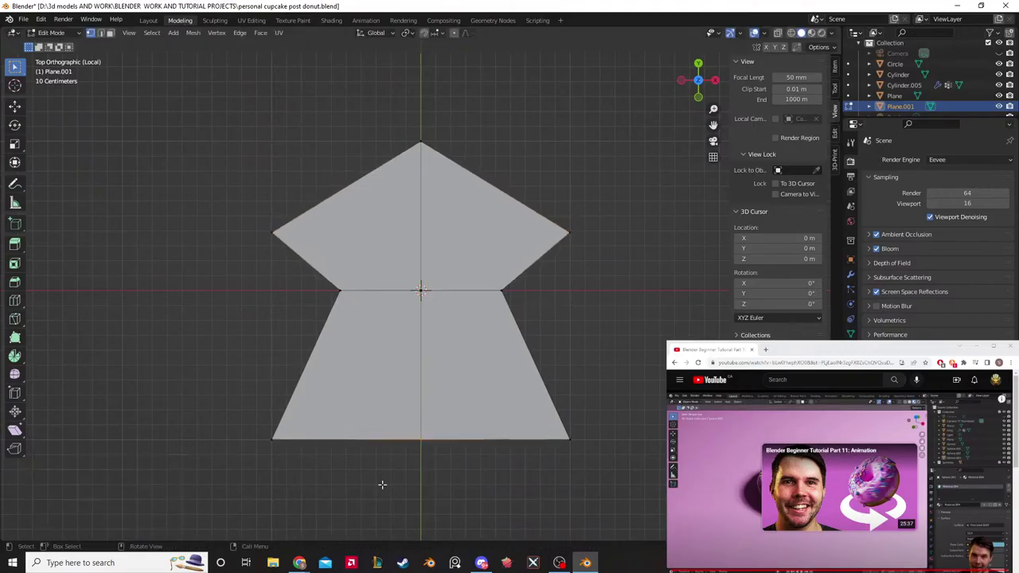
key(g)
key(y)
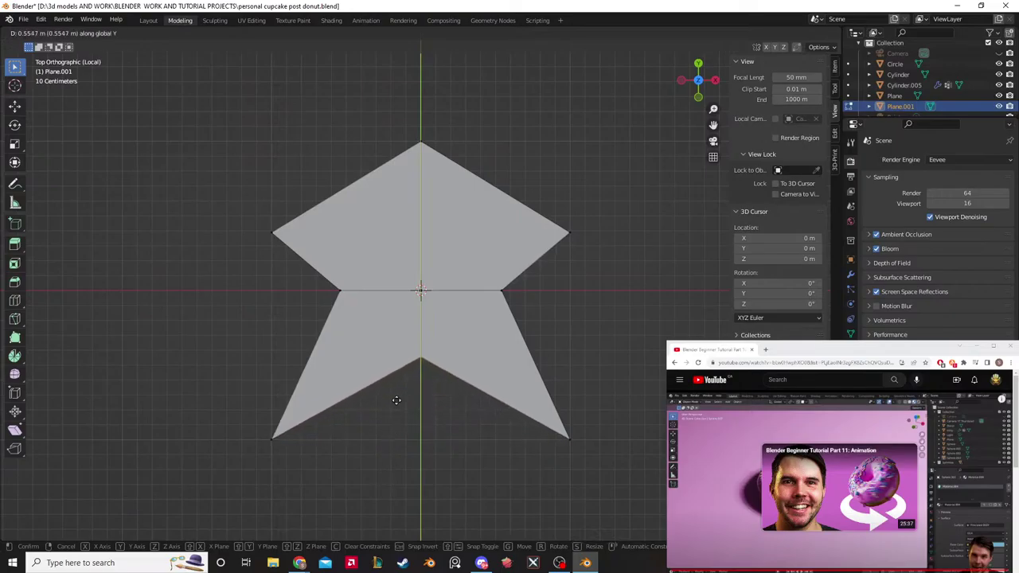
click(395, 394)
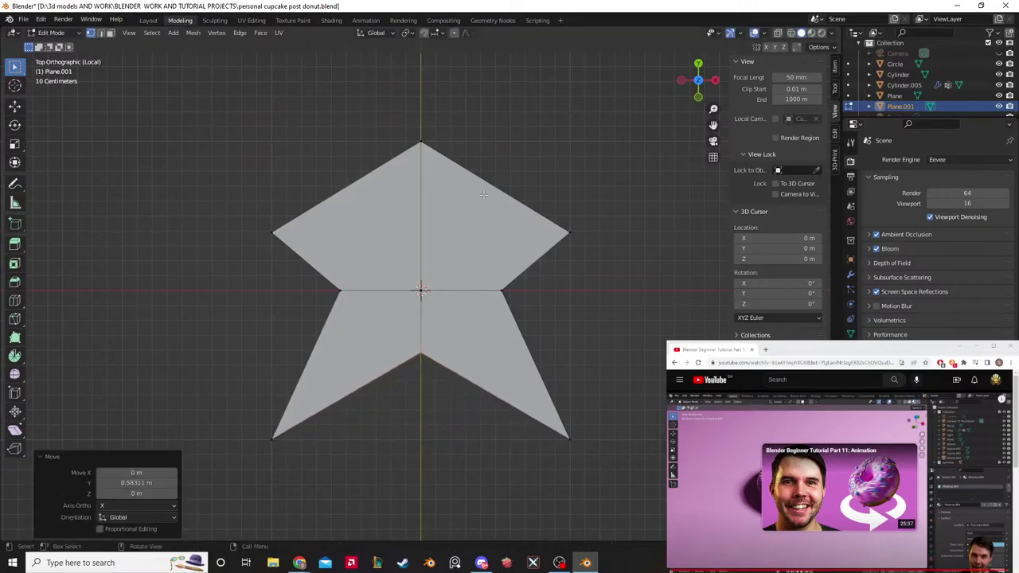
key(ctrl+r)
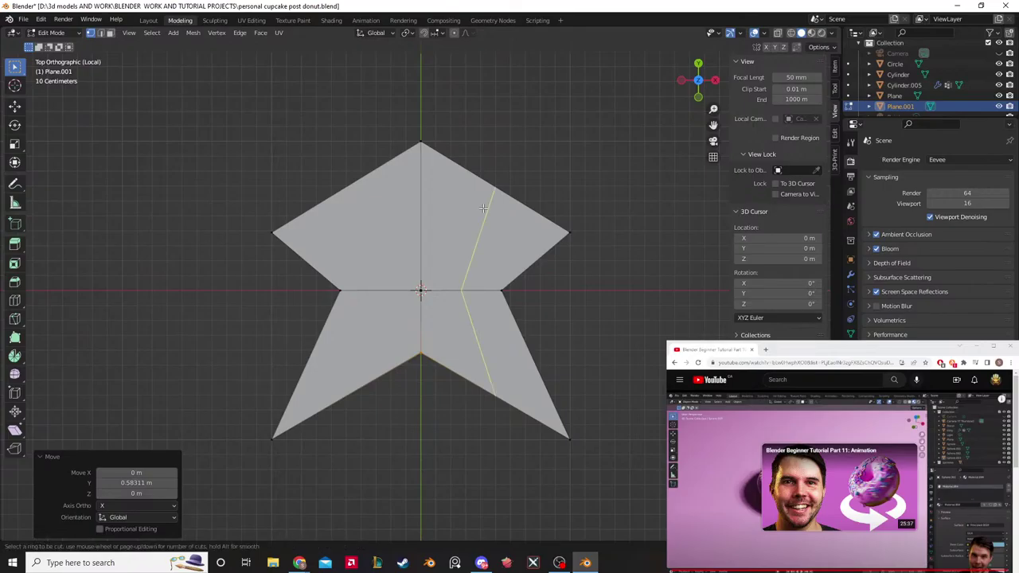
Step: Add loop cuts through the star's right and left arms
click(474, 205)
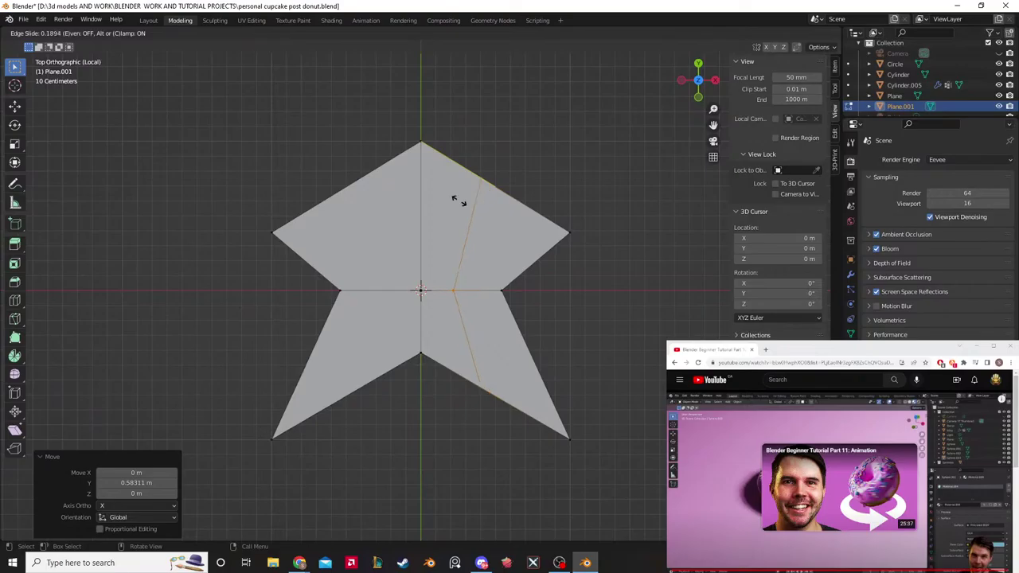
click(458, 200)
key(ctrl+r)
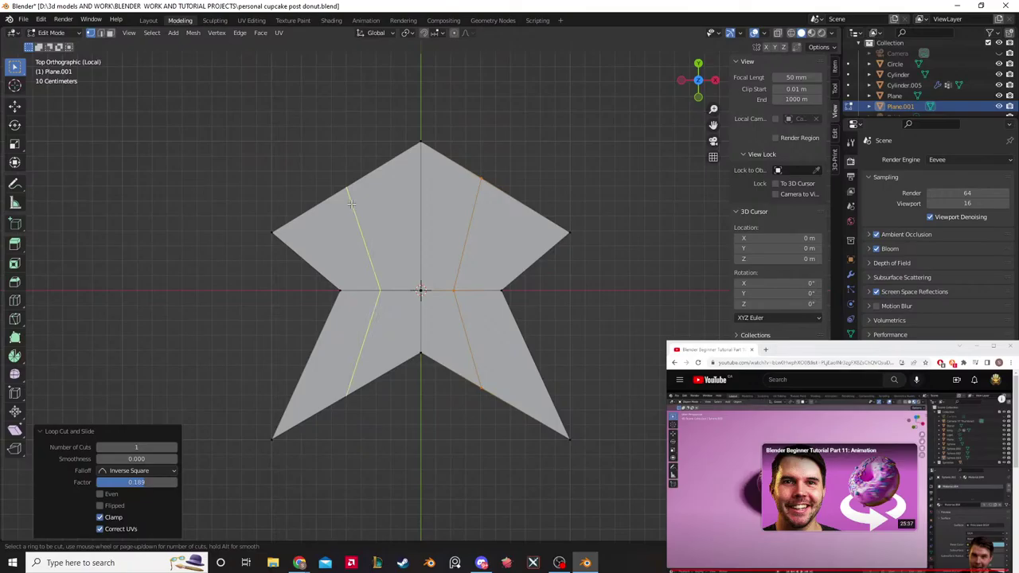
click(351, 203)
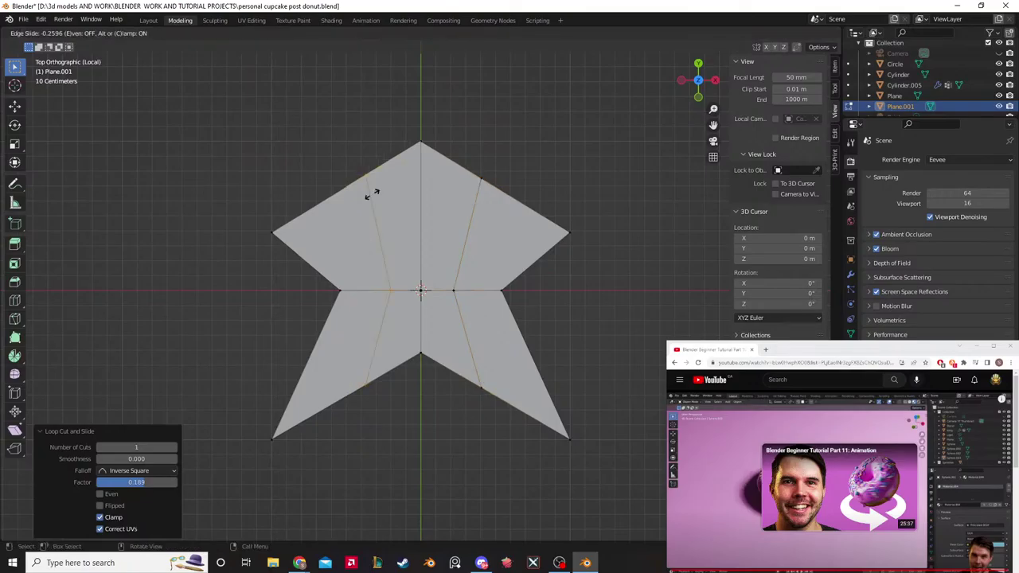
click(365, 199)
Step: Reshape the two top inner vertices: narrow them toward the centre and raise them about 0.11 m
drag(374, 171, 337, 195)
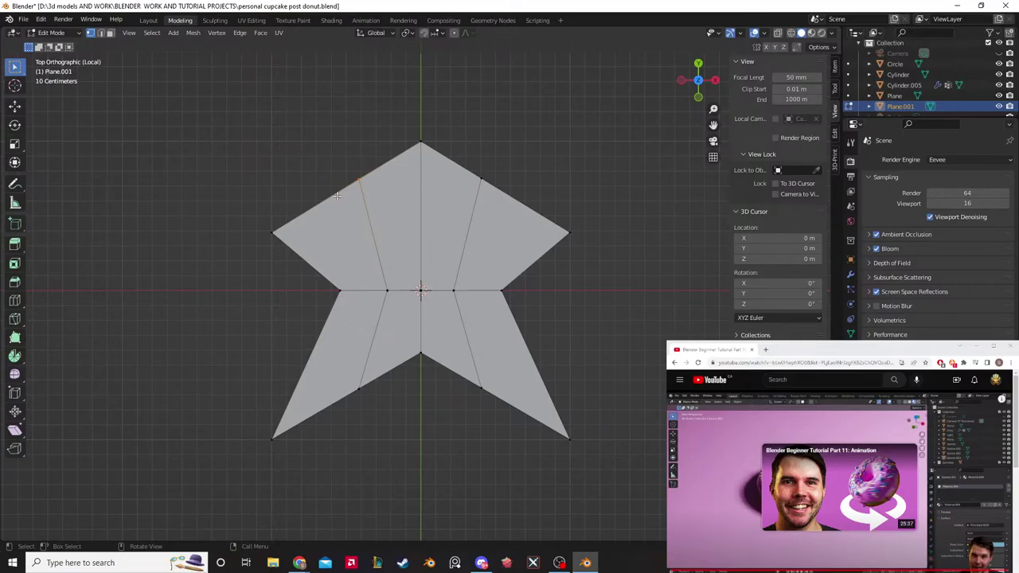
shift+click(482, 174)
key(g)
key(y)
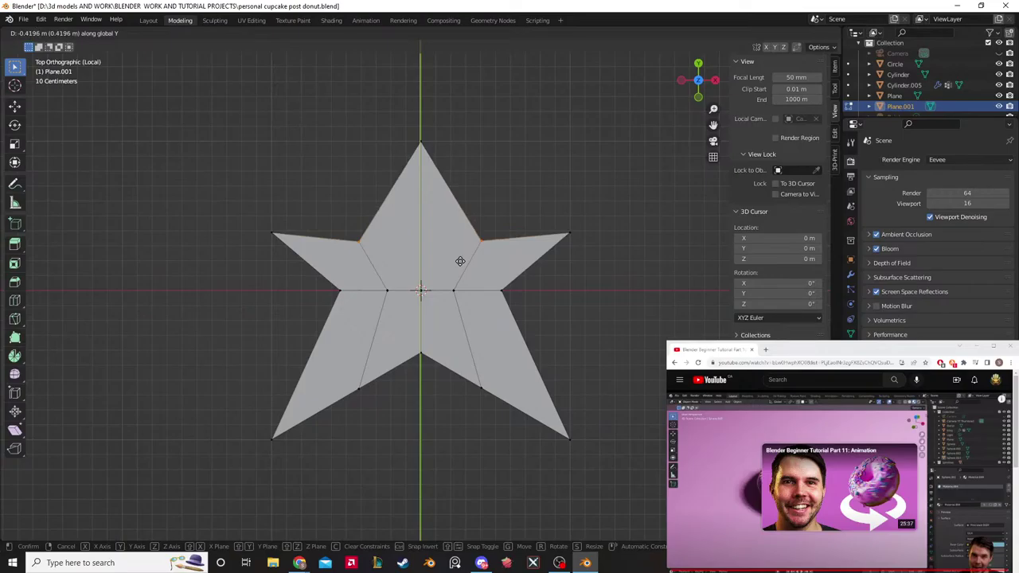
click(460, 261)
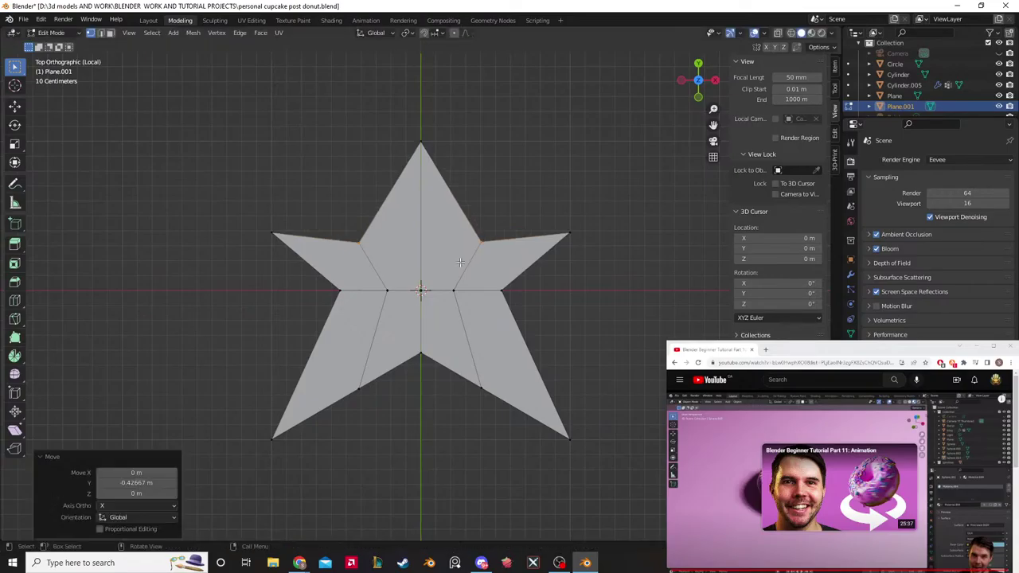
key(s)
key(x)
click(450, 253)
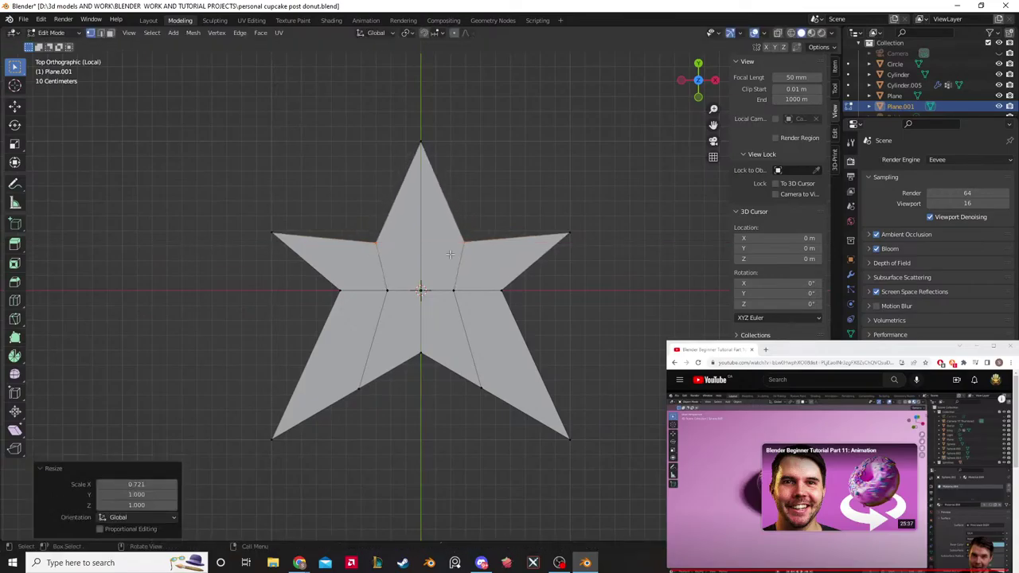
key(g)
key(y)
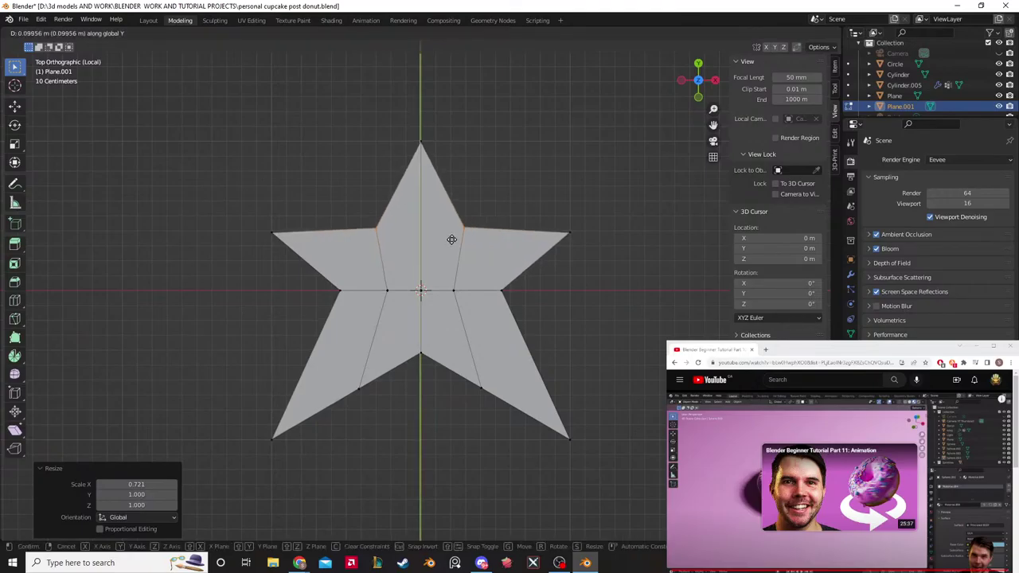
click(451, 237)
Step: Narrow the two bottom star tips along X and raise them slightly along Y
drag(494, 374, 467, 406)
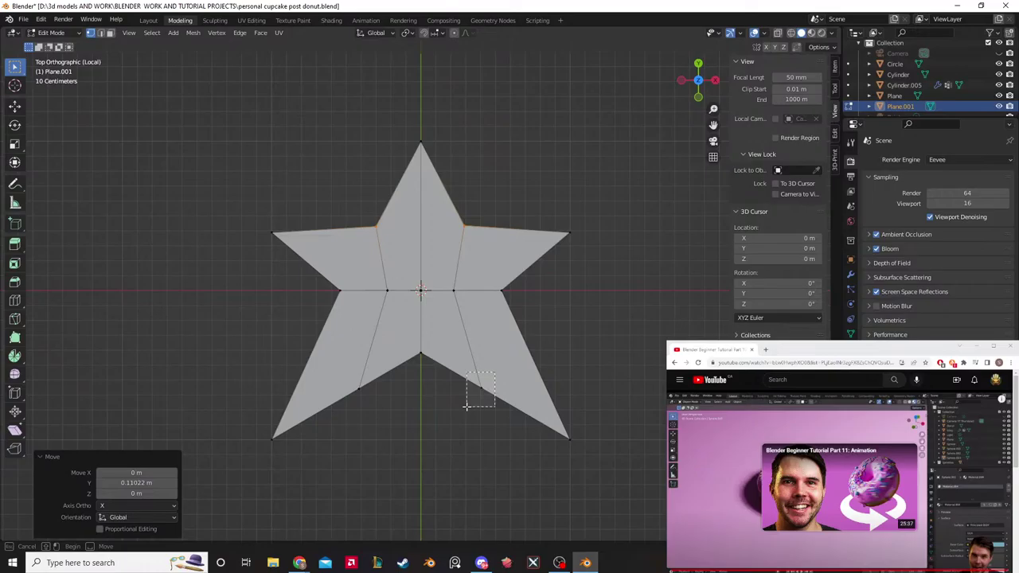
drag(466, 406, 466, 406)
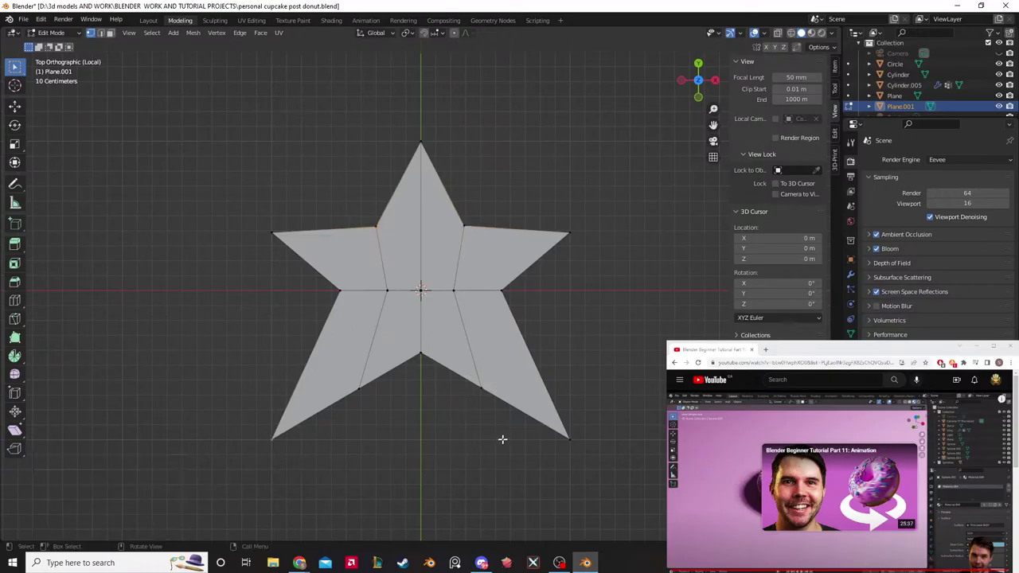
drag(630, 403, 492, 484)
key(s)
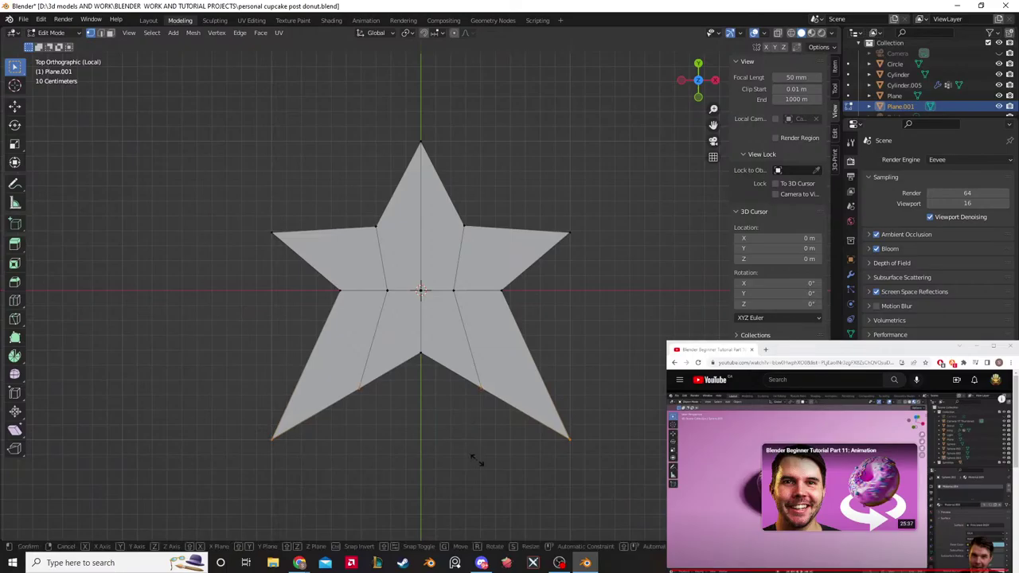
key(x)
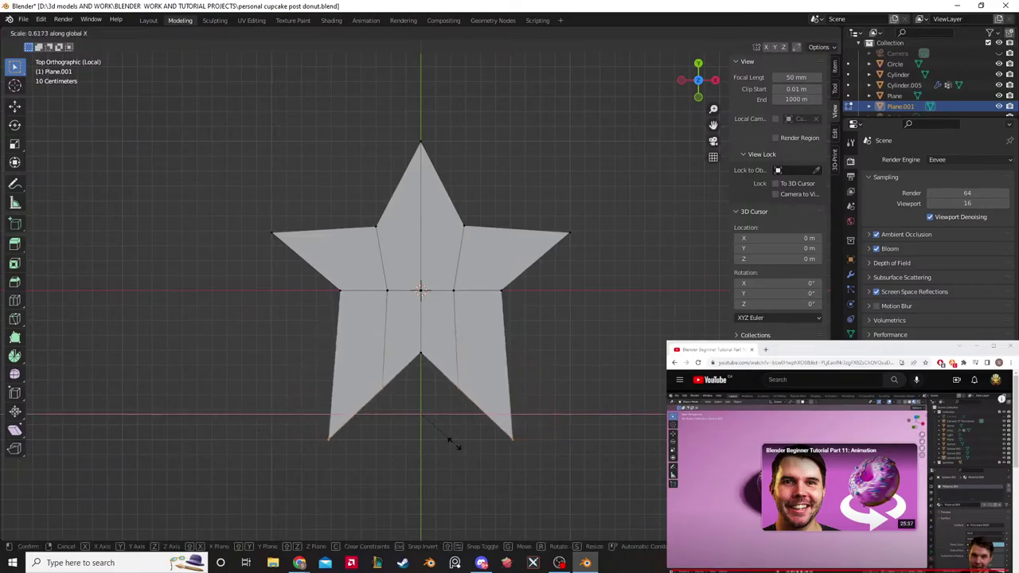
click(460, 451)
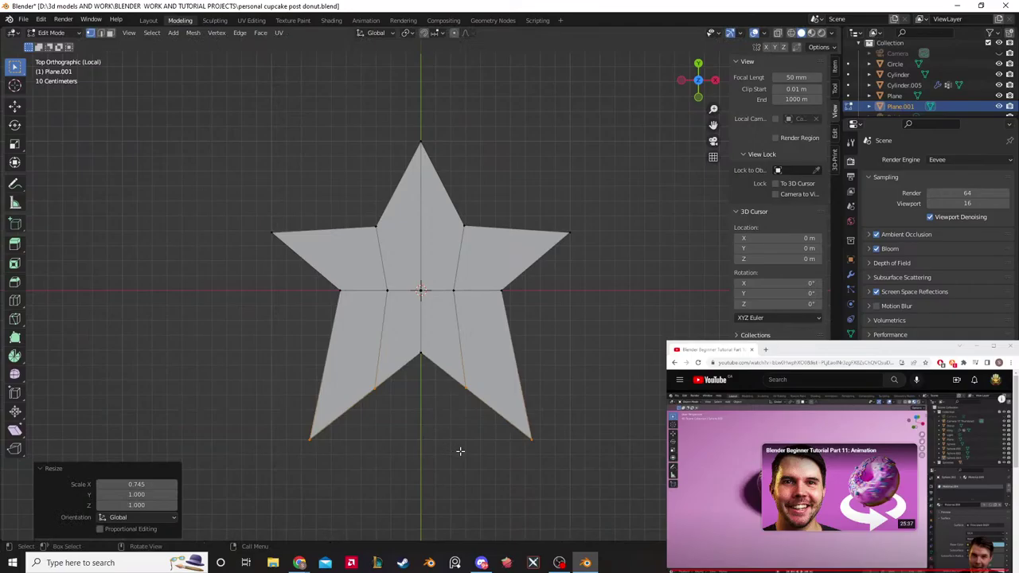
key(s)
key(y)
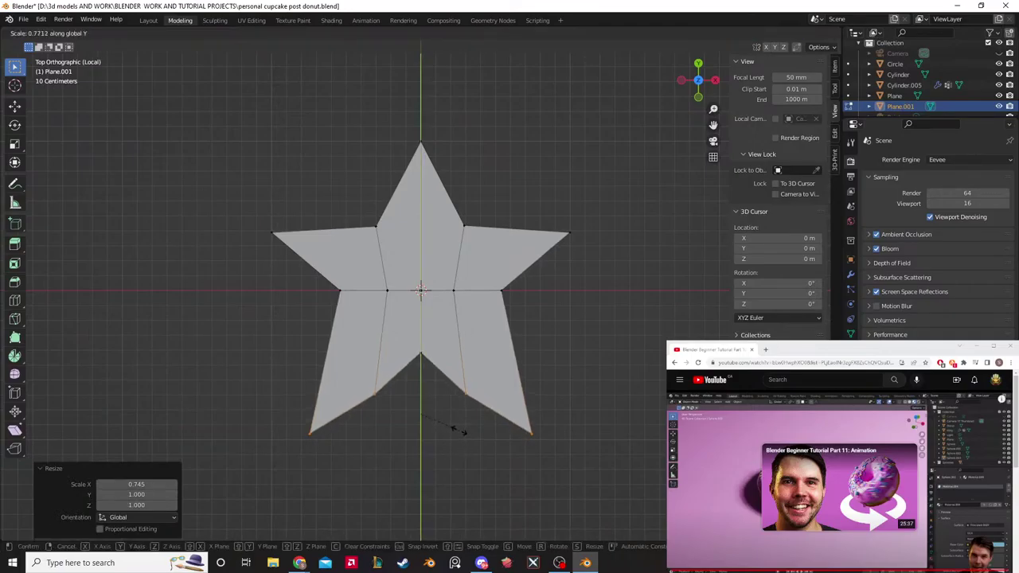
key(Escape)
key(g)
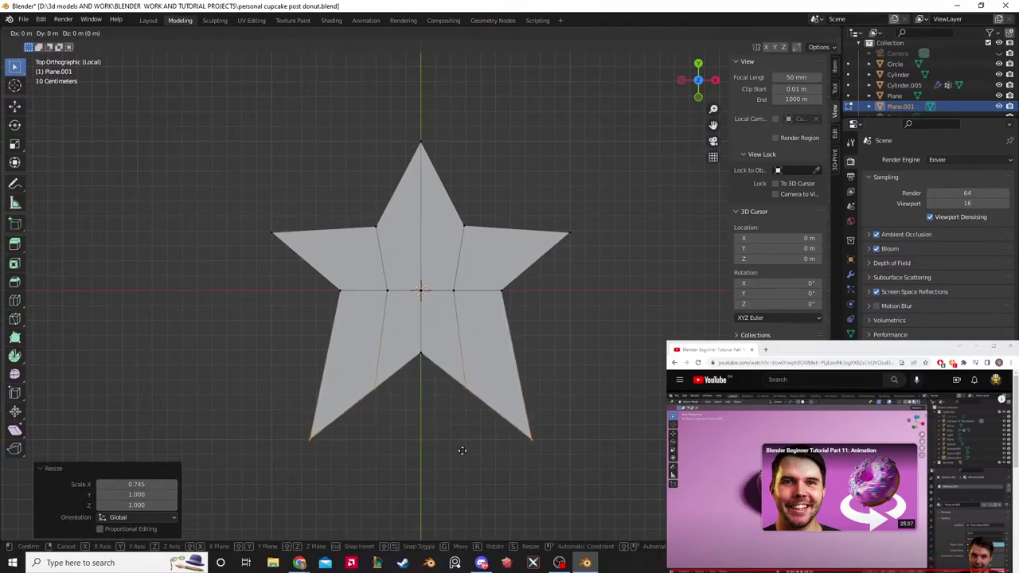
key(y)
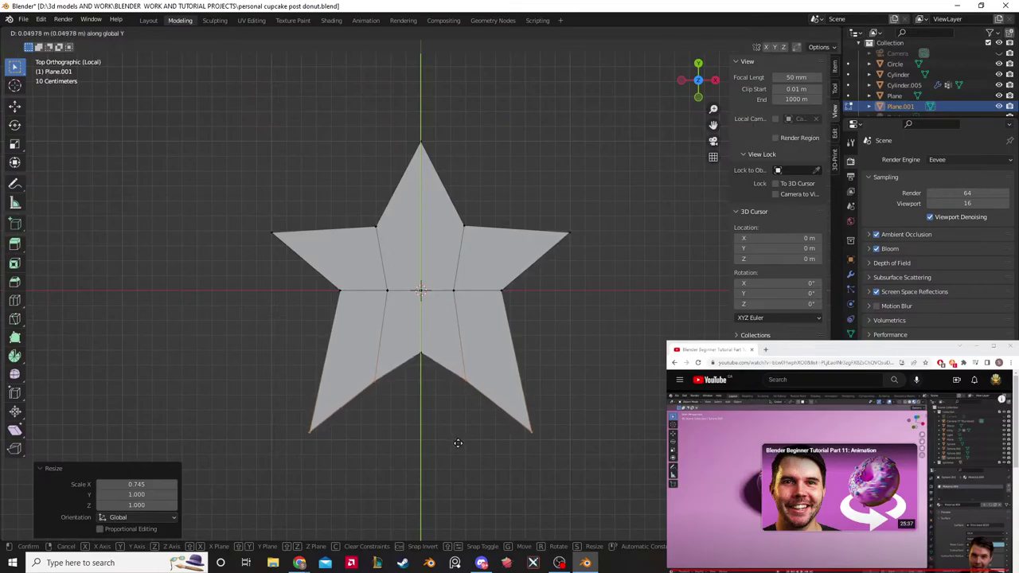
click(458, 443)
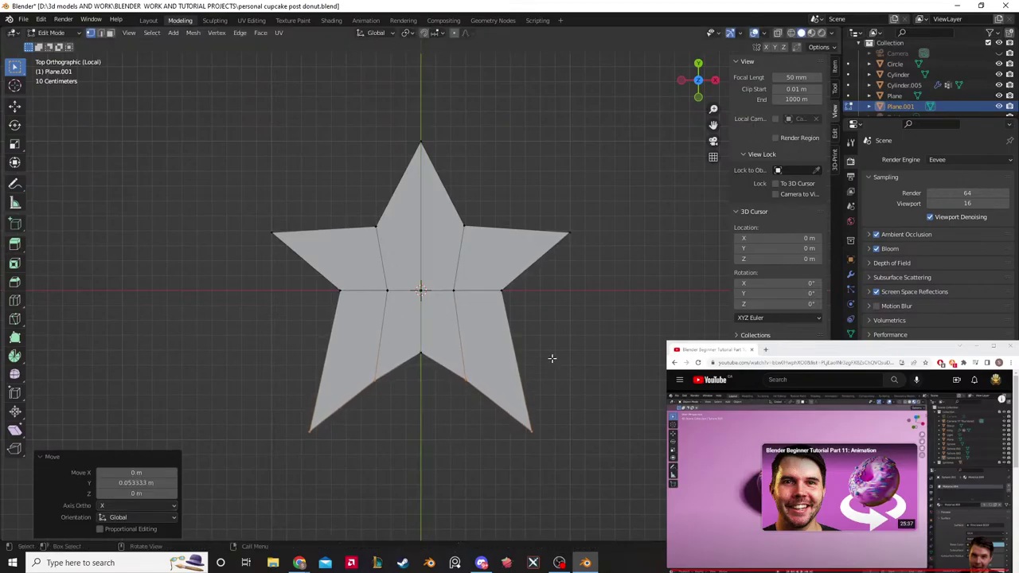
Step: In top view, lower the star's two inner side corners and pull them inward to 0.828 width
middle_drag(565, 347, 594, 339)
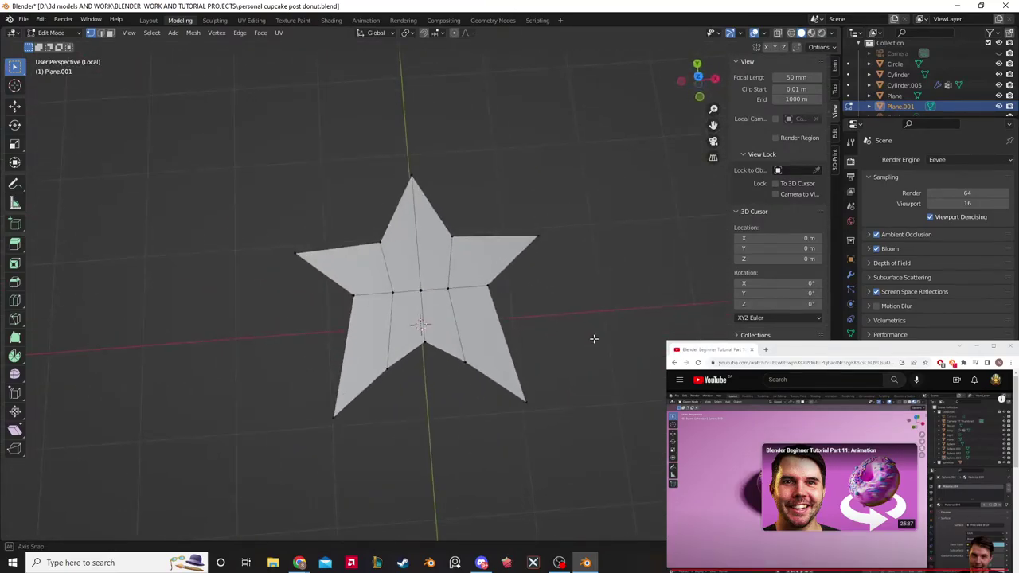
click(697, 76)
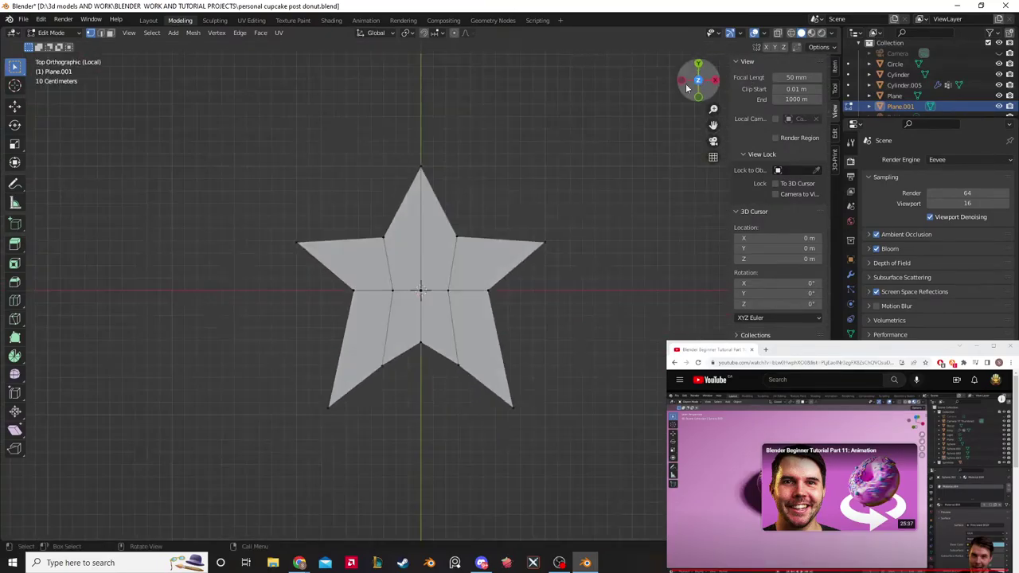
click(488, 291)
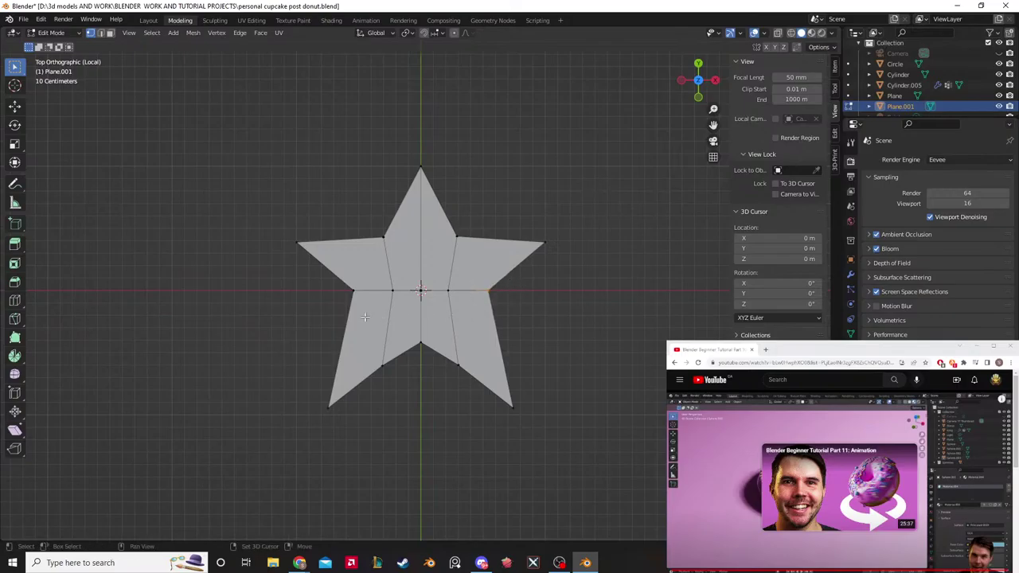
drag(370, 279, 320, 318)
key(g)
key(y)
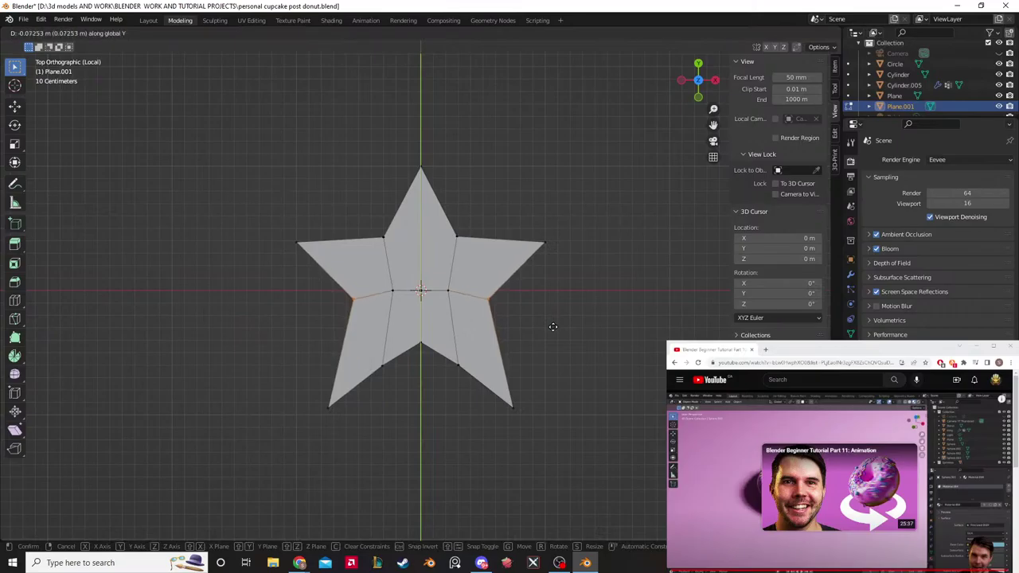
click(552, 329)
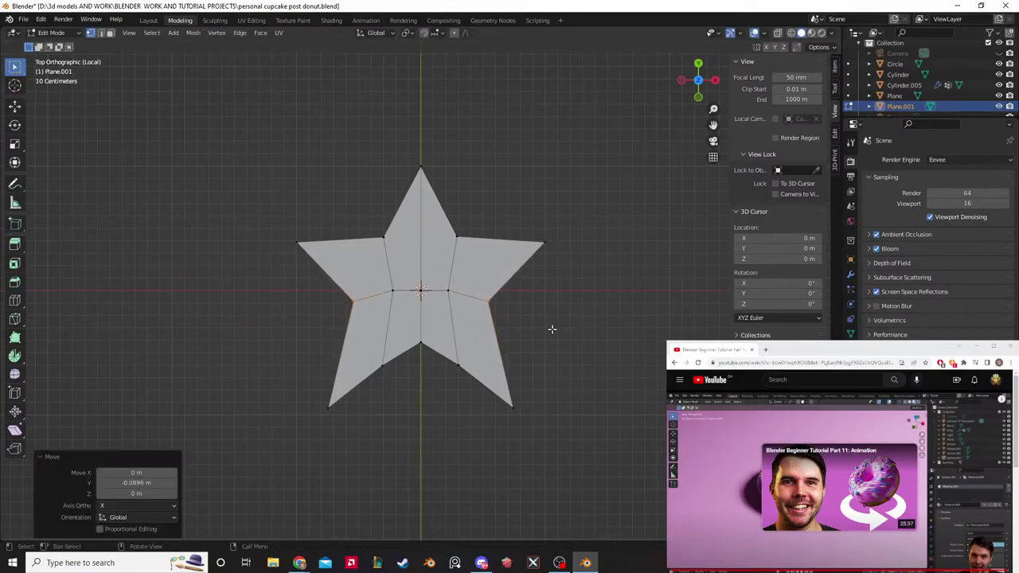
key(s)
key(x)
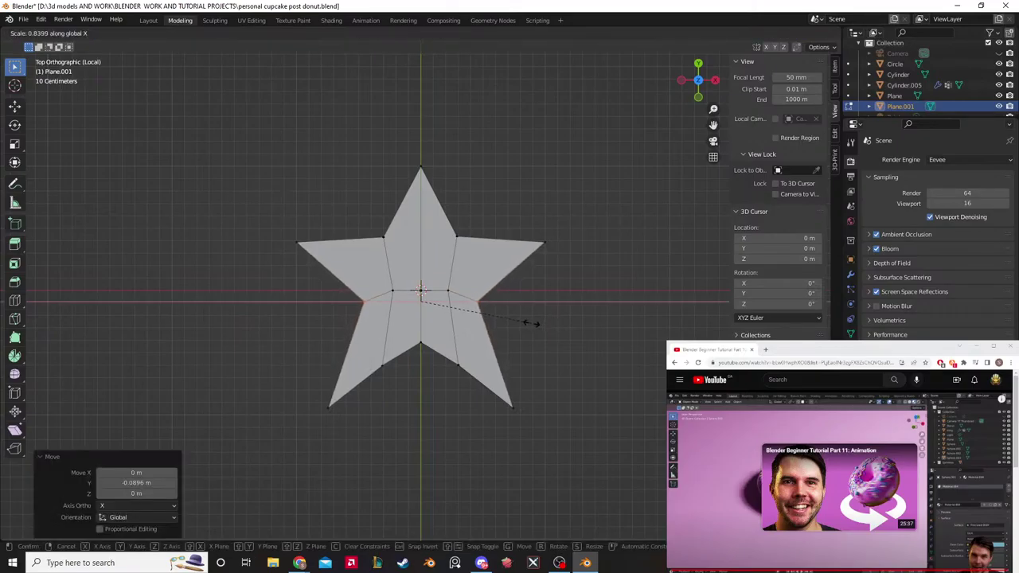
click(529, 322)
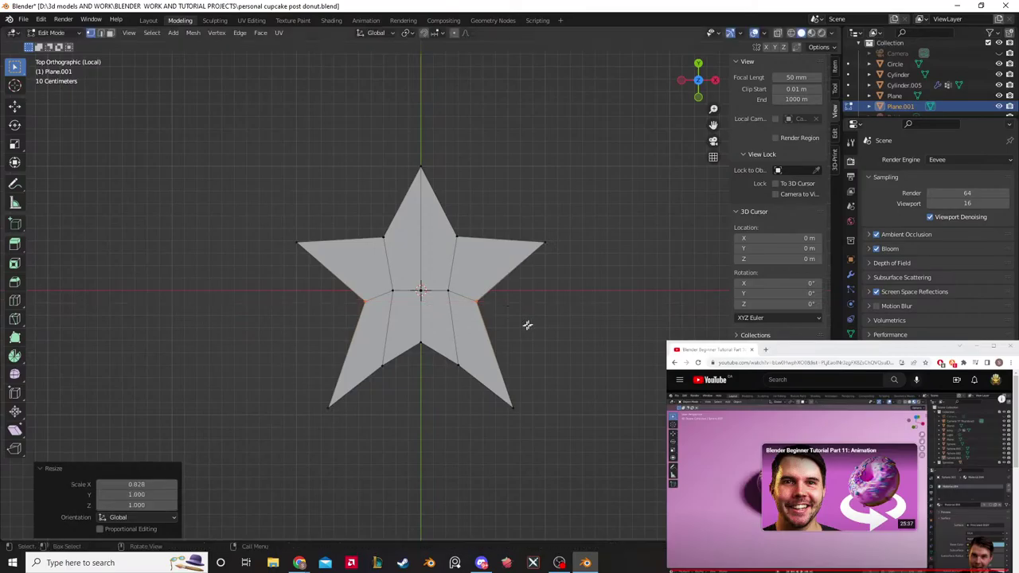
Step: Undo the misplaced move of the lower-left inner vertex and check the star shape
shift+drag(360, 392, 279, 448)
key(g)
click(488, 430)
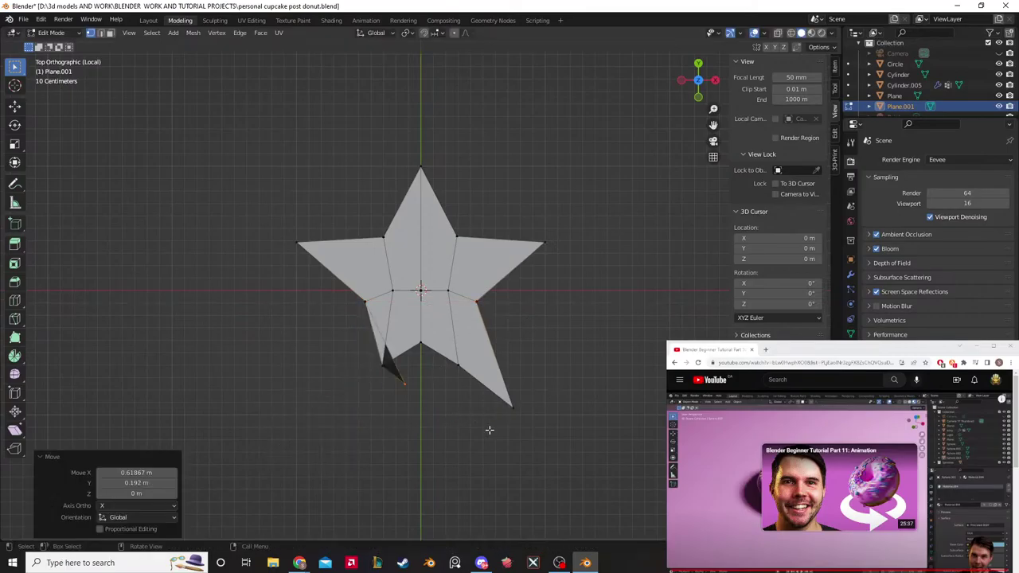
right_click(489, 430)
click(592, 390)
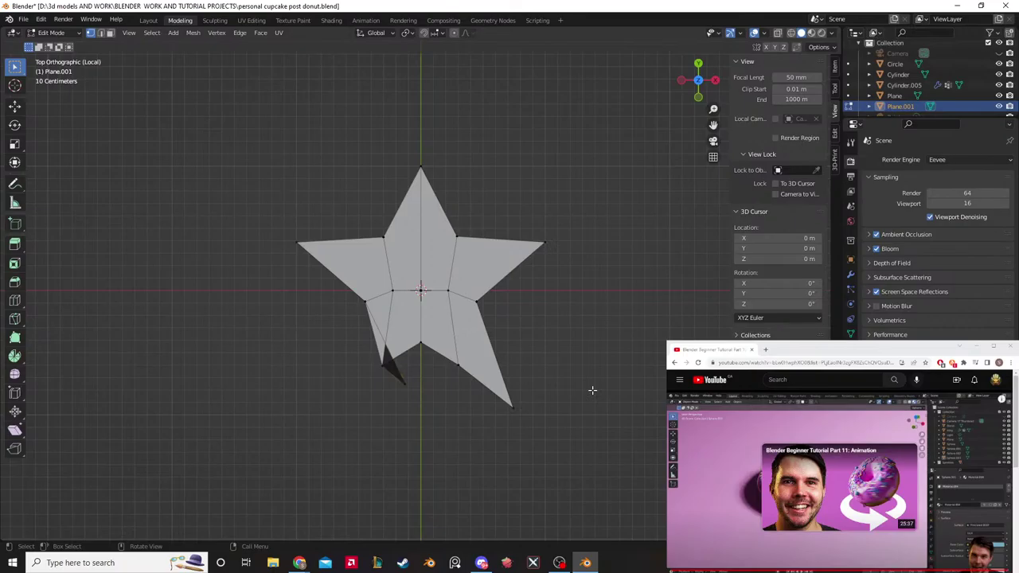
key(ctrl+z)
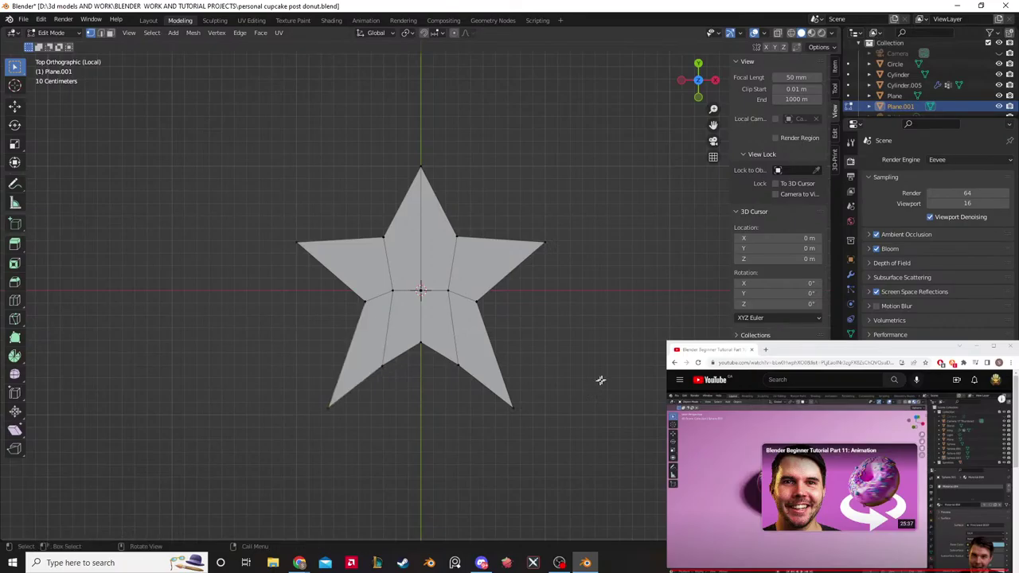
middle_drag(600, 380, 138, 329)
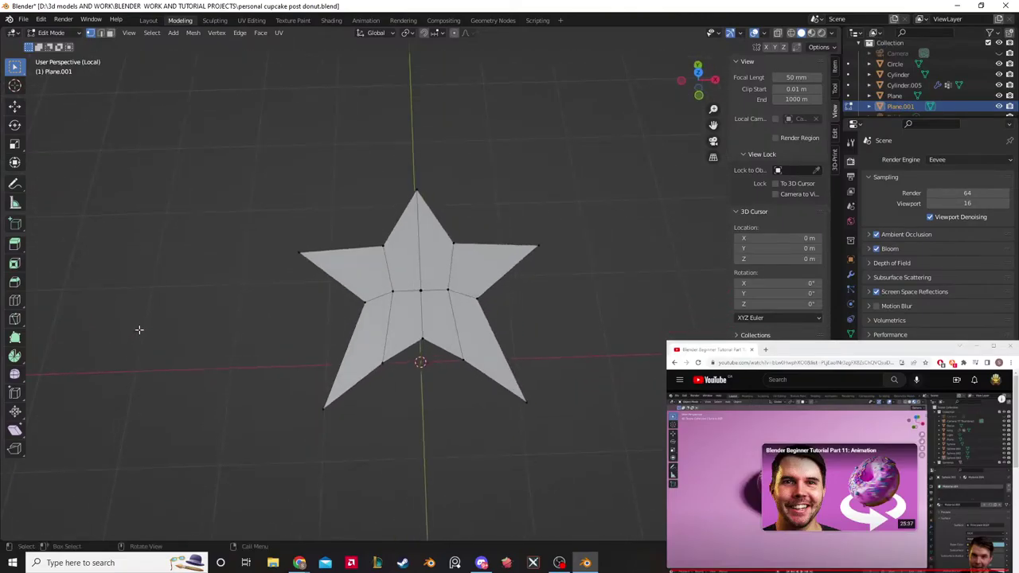
Step: In Front view, extrude all of Plane.001's geometry about 0.17 m to make a thick star
key(Tab)
middle_drag(159, 278, 536, 357)
click(409, 302)
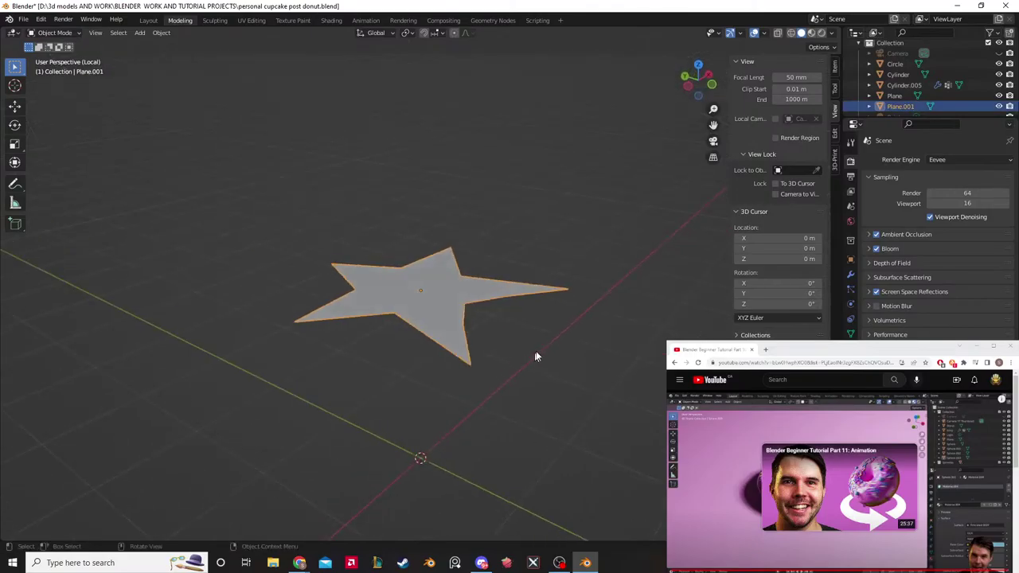
click(850, 275)
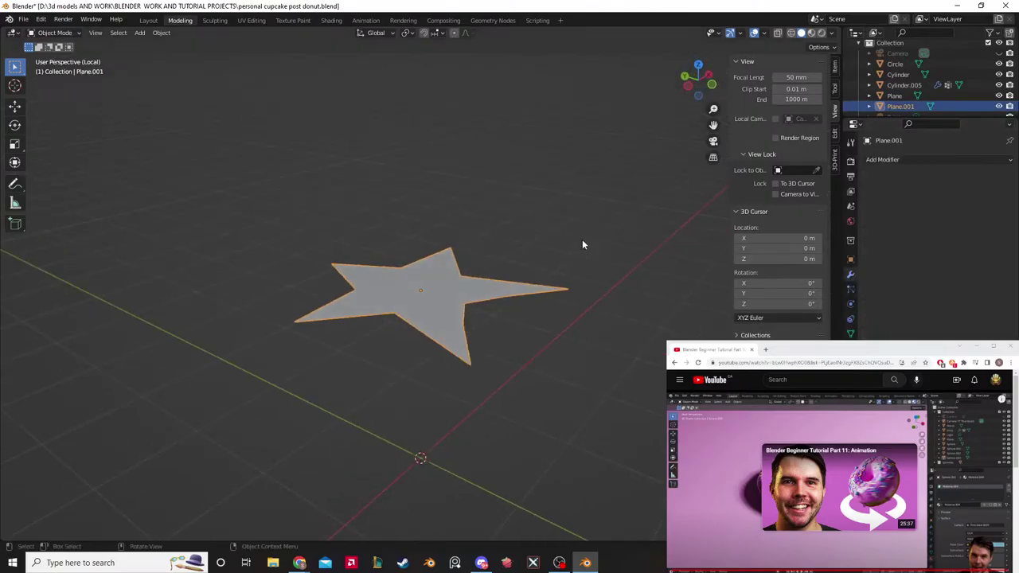
middle_drag(582, 238, 645, 207)
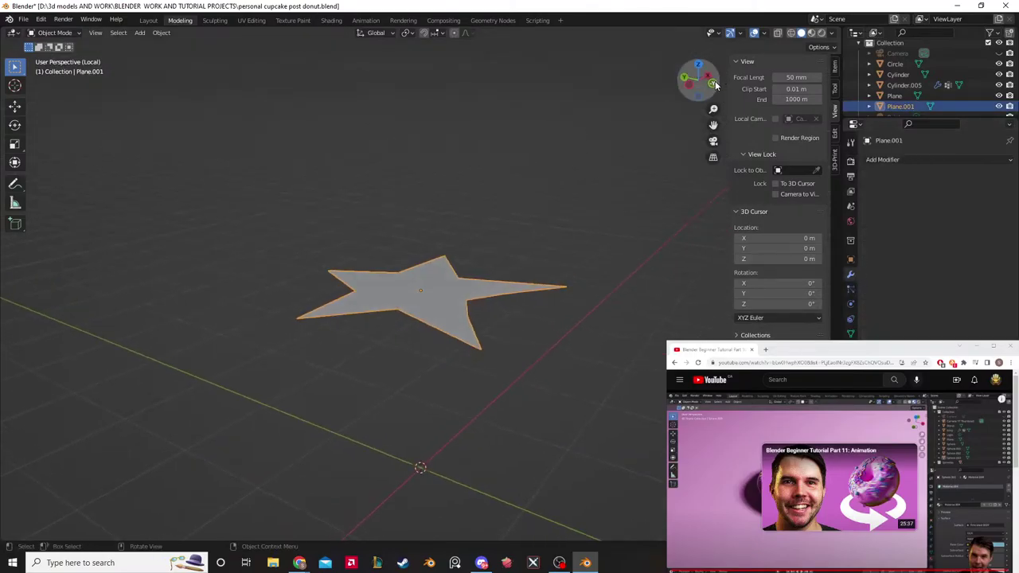
click(713, 83)
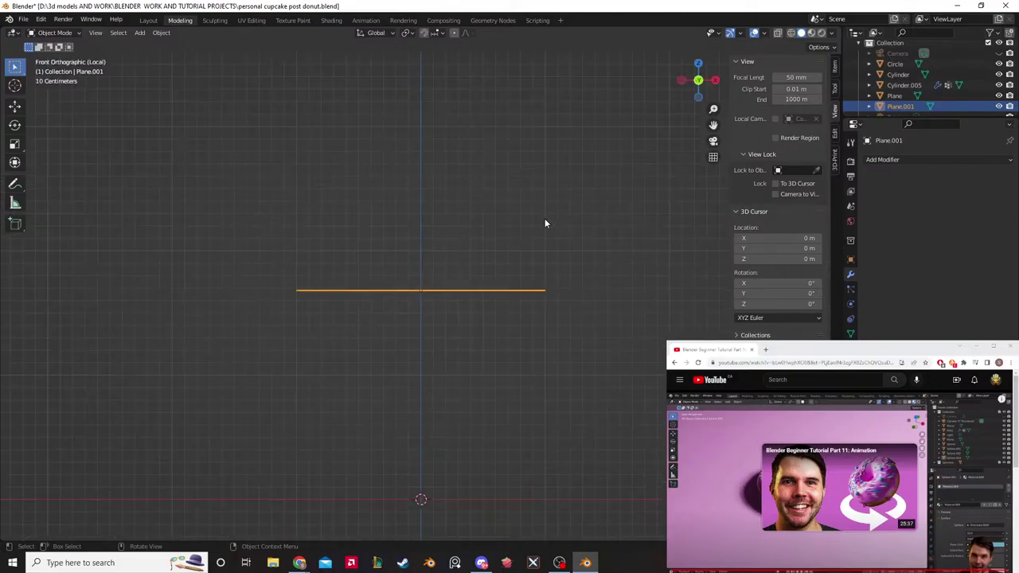
key(Tab)
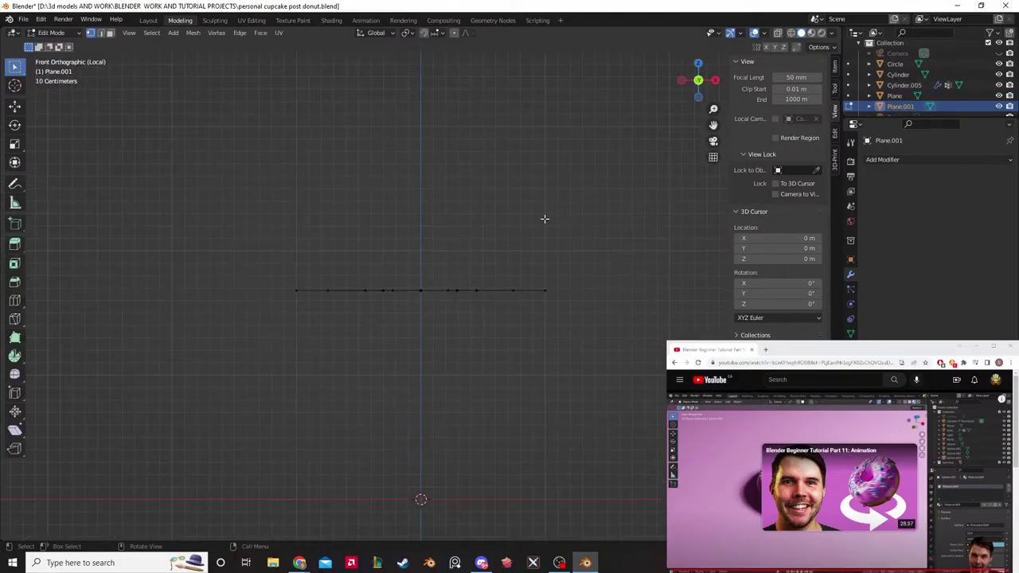
key(a)
key(e)
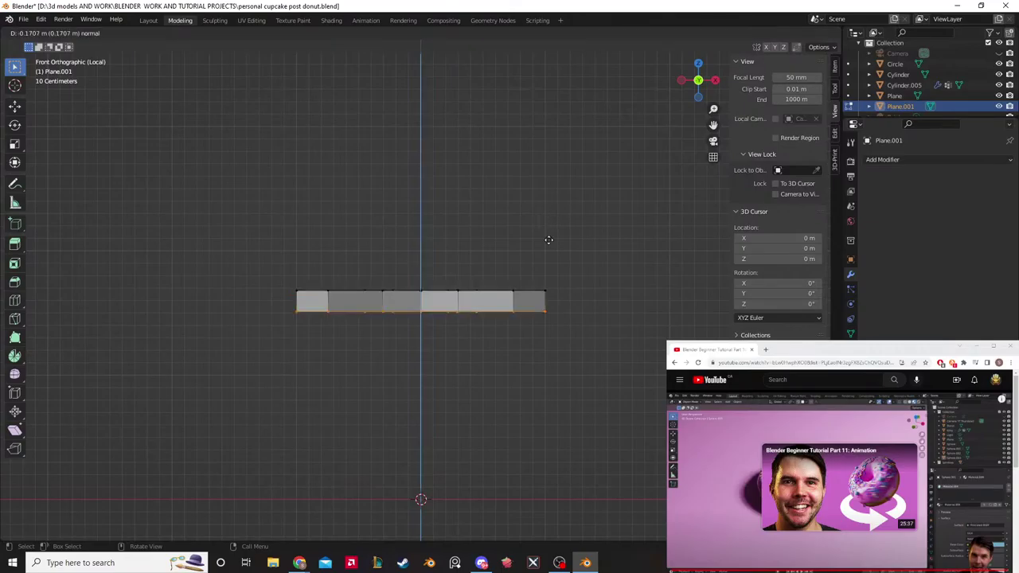
click(549, 239)
key(alt+a)
middle_drag(557, 223, 587, 268)
key(Tab)
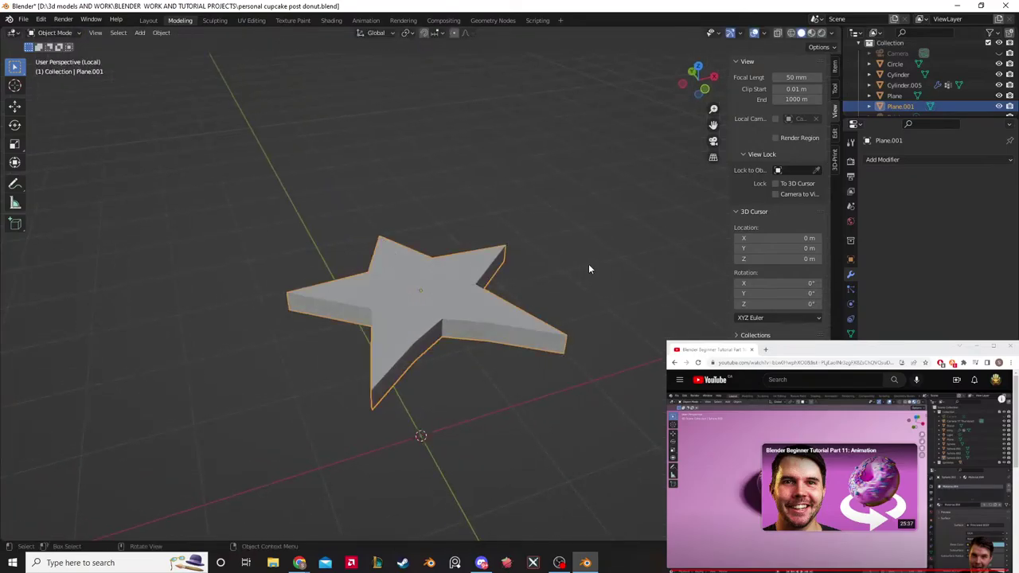
scroll(588, 269, down, 3)
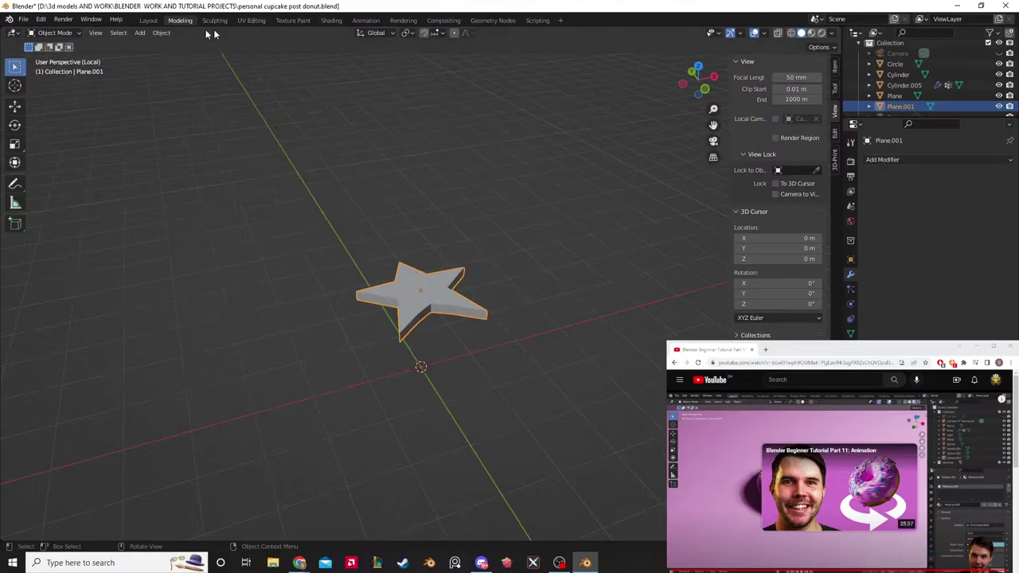
Step: Shrink the star to 0.2 scale and lower it along Z down to the cupcake
key(KP_Divide)
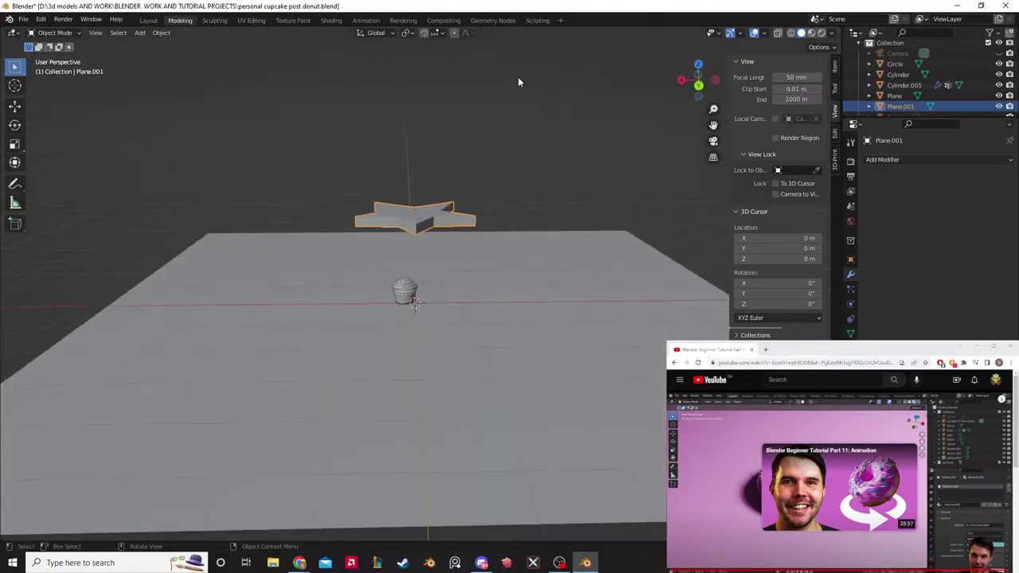
middle_drag(518, 82, 502, 236)
key(s)
click(466, 188)
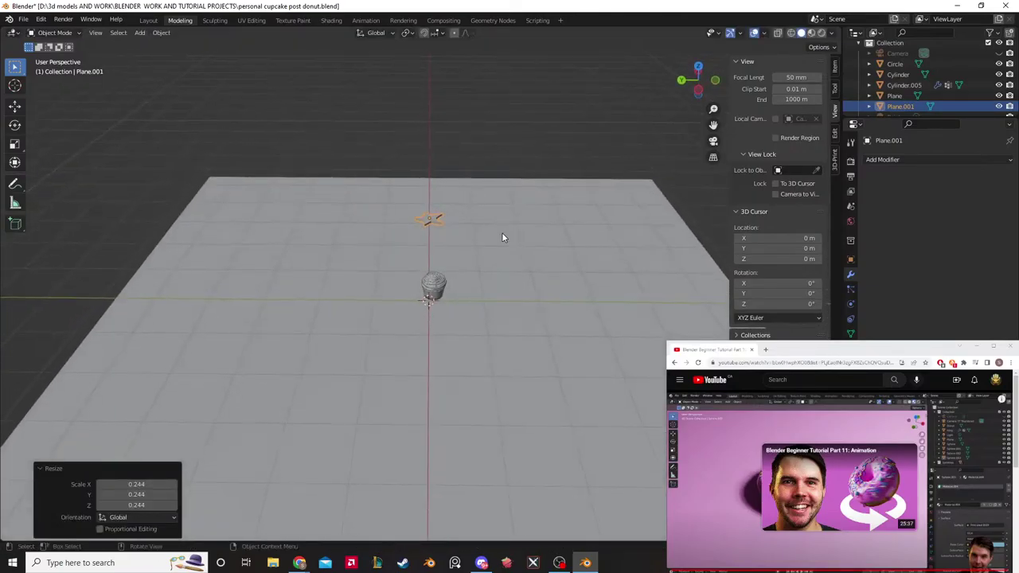
key(g)
key(z)
click(564, 279)
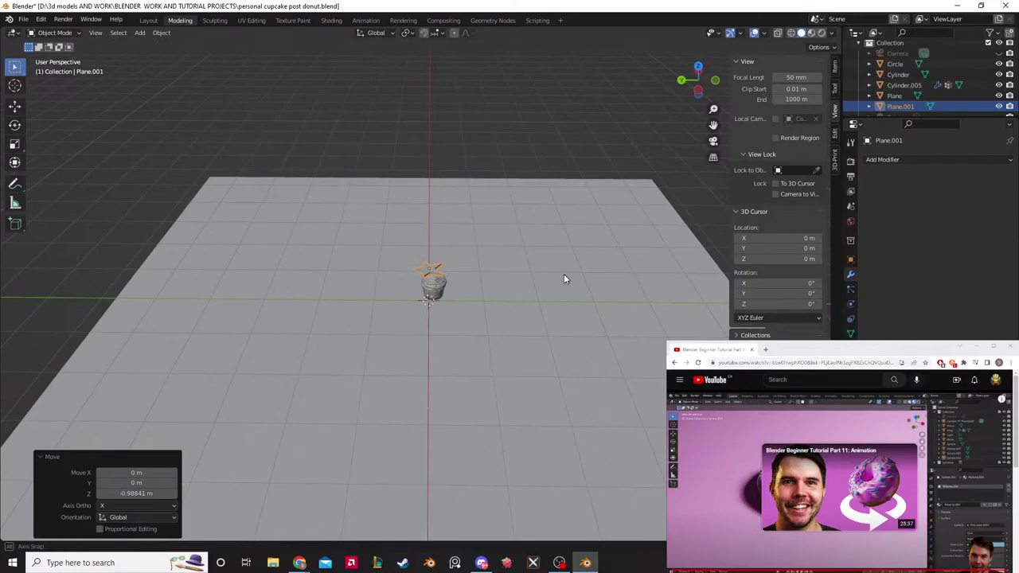
scroll(564, 279, up, 6)
middle_drag(564, 279, 494, 297)
scroll(494, 297, down, 3)
key(s)
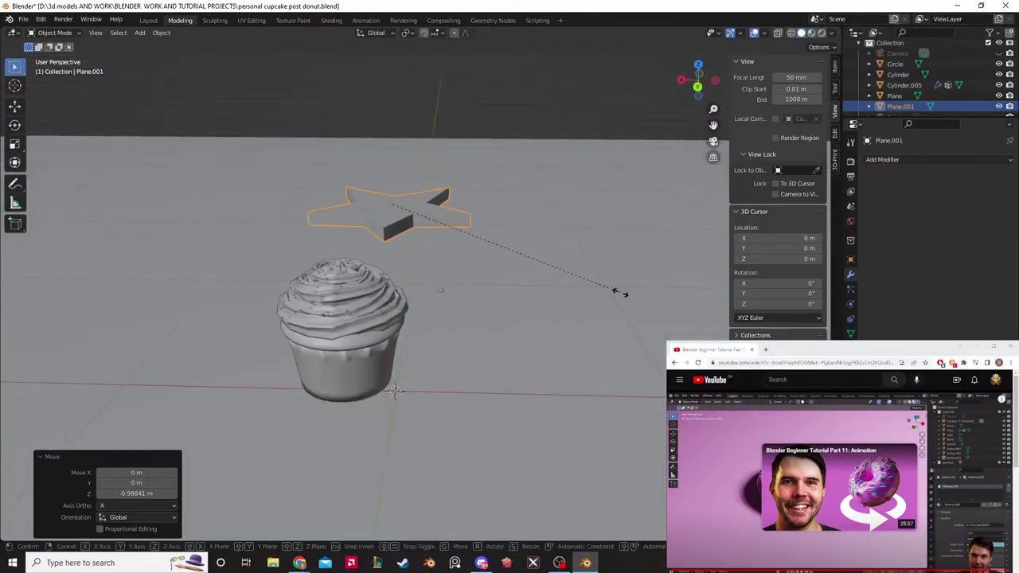
click(442, 229)
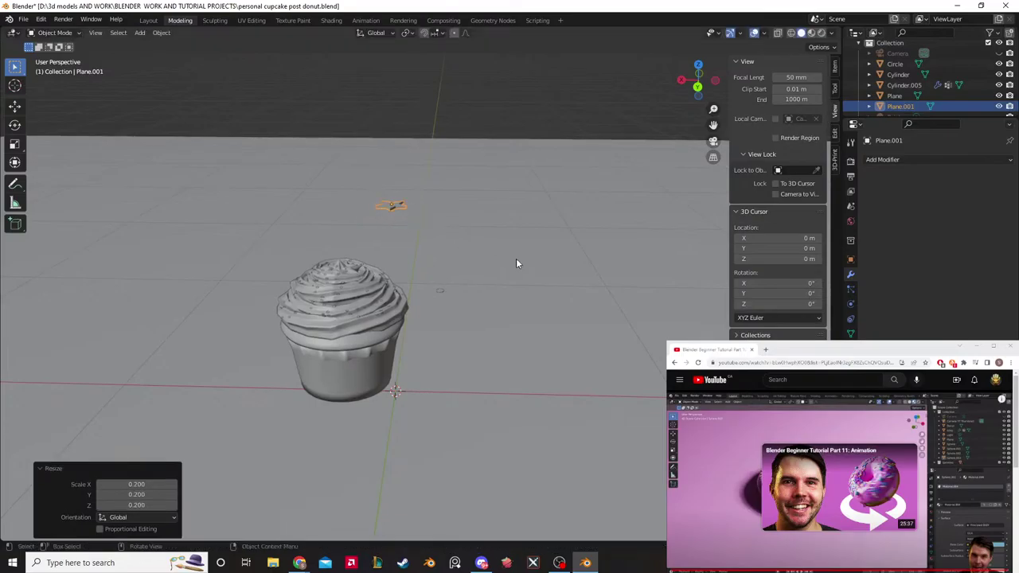
Step: Move the star along X to sit just right of the frosting
middle_drag(519, 264, 514, 241)
key(g)
key(x)
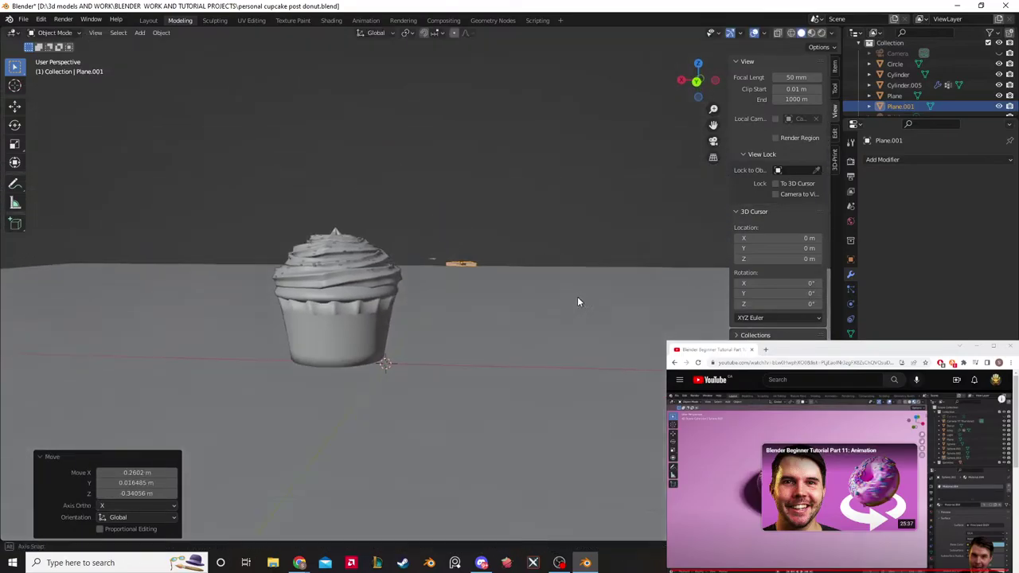
click(458, 294)
middle_drag(458, 294, 502, 341)
key(g)
click(514, 300)
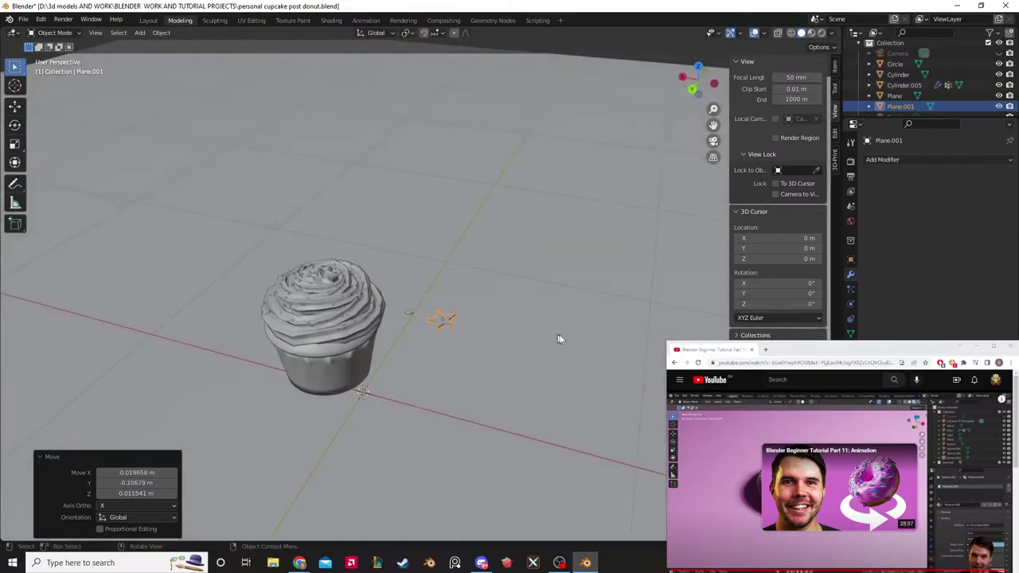
Step: Rescale the star by 0.588 then 0.890 and shift it further left
key(s)
click(537, 334)
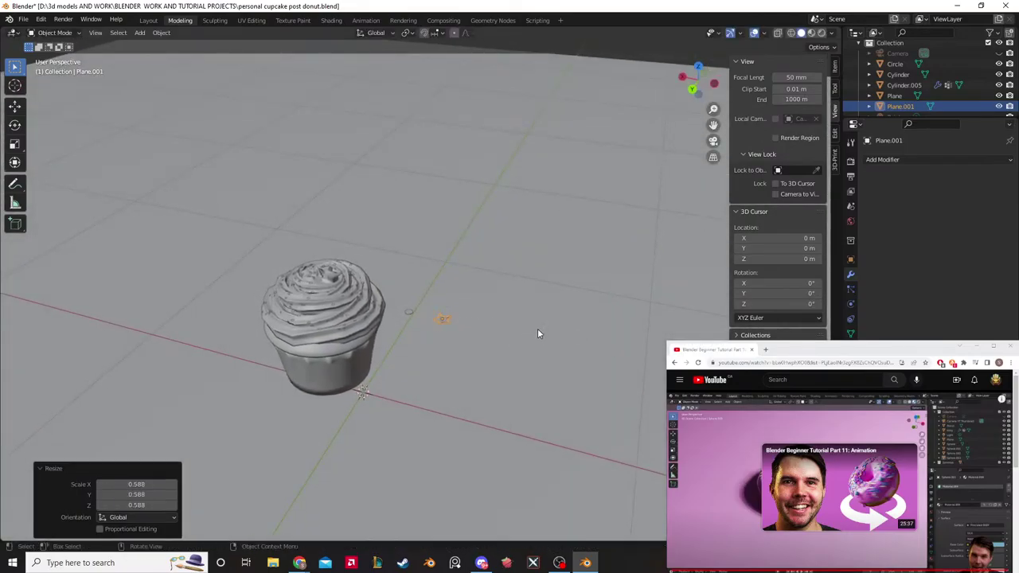
scroll(537, 334, up, 4)
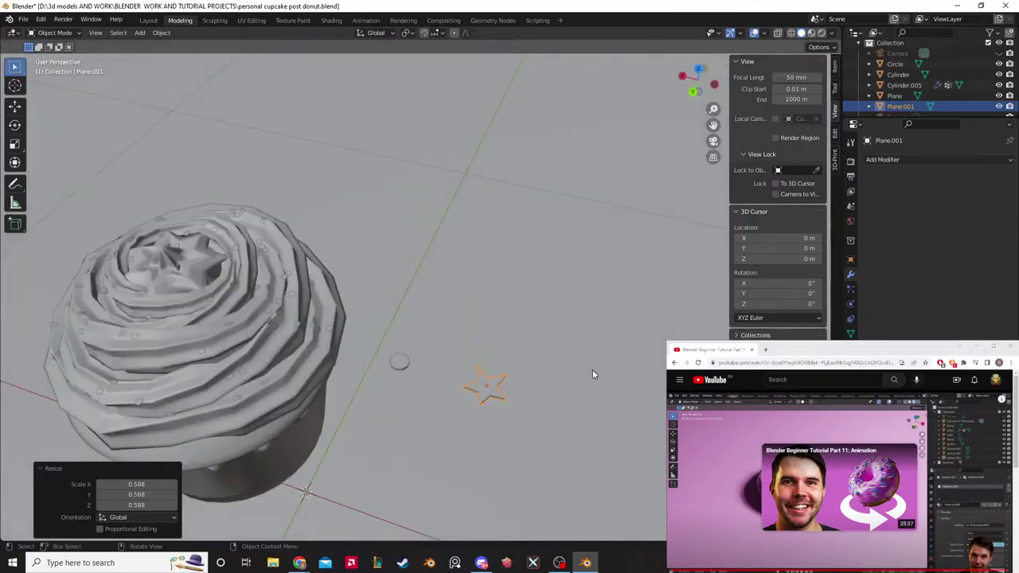
key(s)
click(591, 376)
middle_drag(590, 376, 563, 285)
key(g)
click(562, 325)
Step: Apply Shade Smooth to the star sprinkle
click(466, 297)
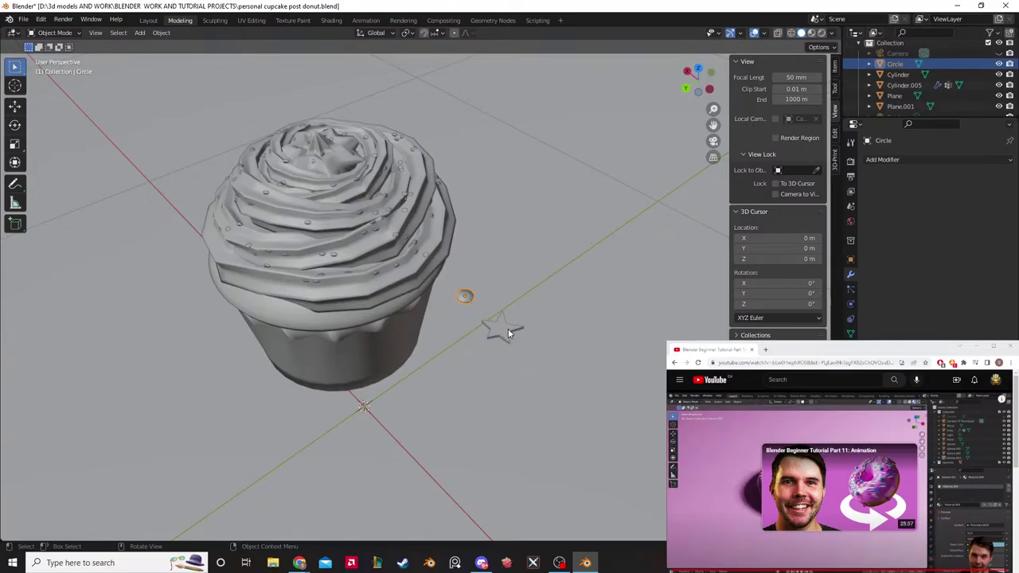
mouse_move(537, 300)
middle_down()
mouse_move(552, 255)
mouse_move(531, 295)
middle_up()
scroll(485, 291, up, 3)
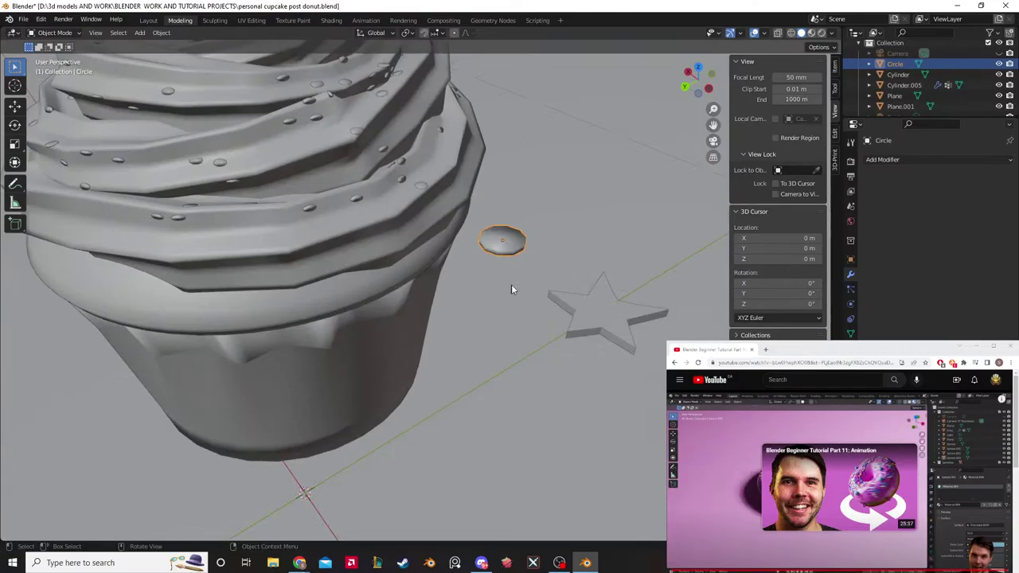
scroll(567, 298, down, 2)
click(517, 300)
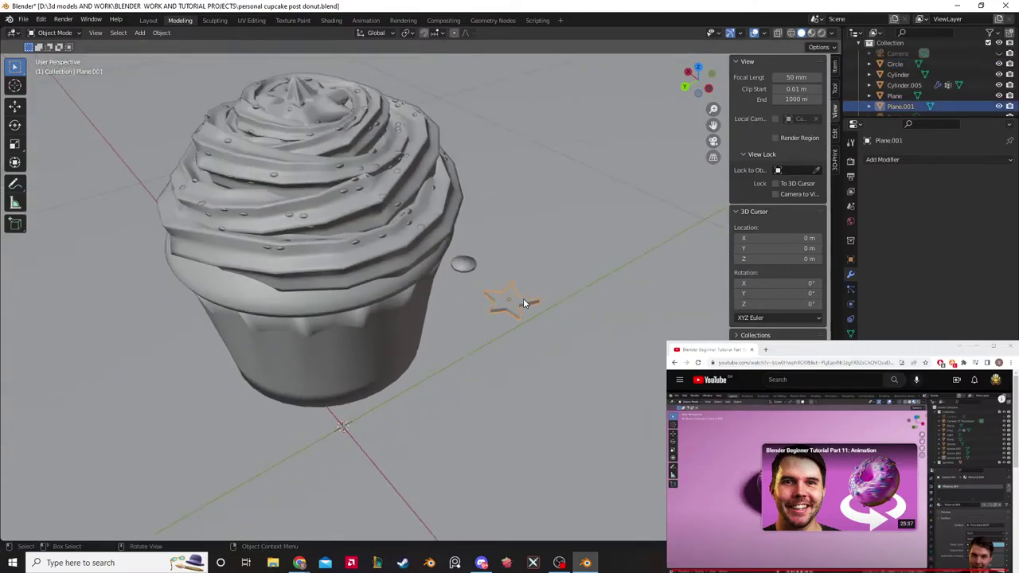
right_click(517, 302)
click(518, 300)
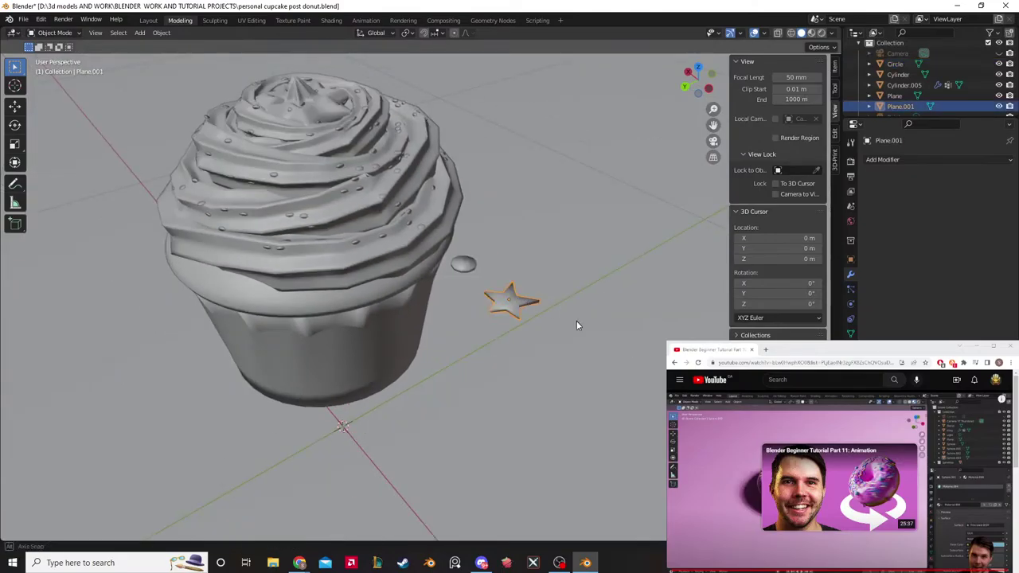
middle_drag(577, 321, 601, 314)
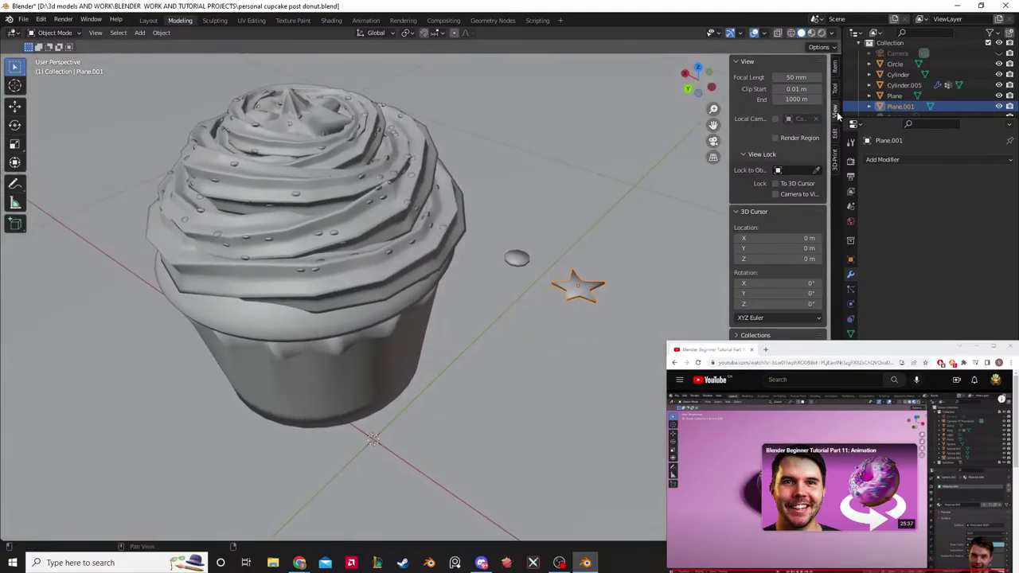
Step: Rename Plane.001 to 'Star sprinkle' and Circle to 'Circle sprinkle' in the Outliner
double_click(898, 107)
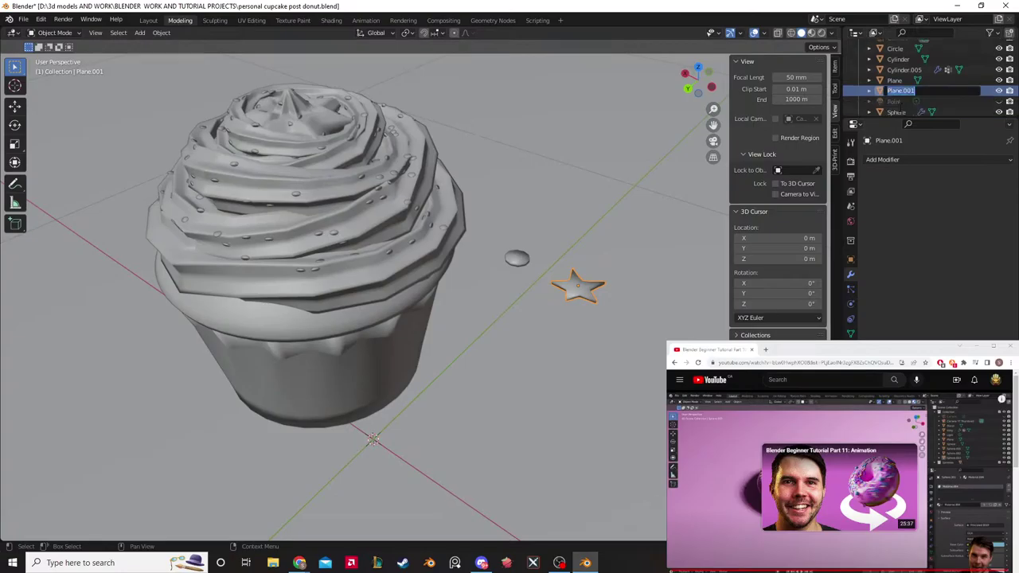
text(Star sprinkle)
key(Return)
scroll(899, 90, up, 2)
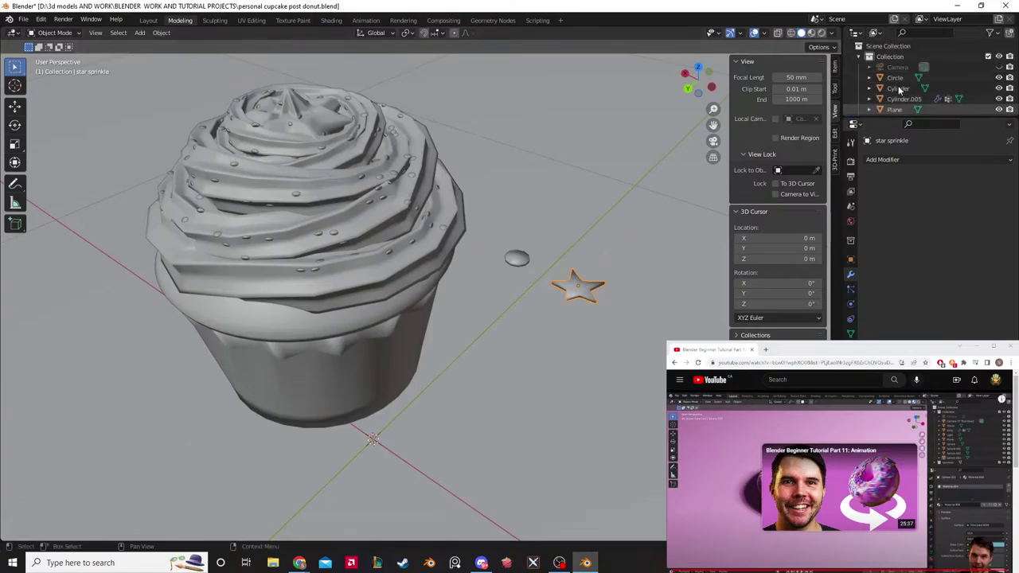
click(897, 78)
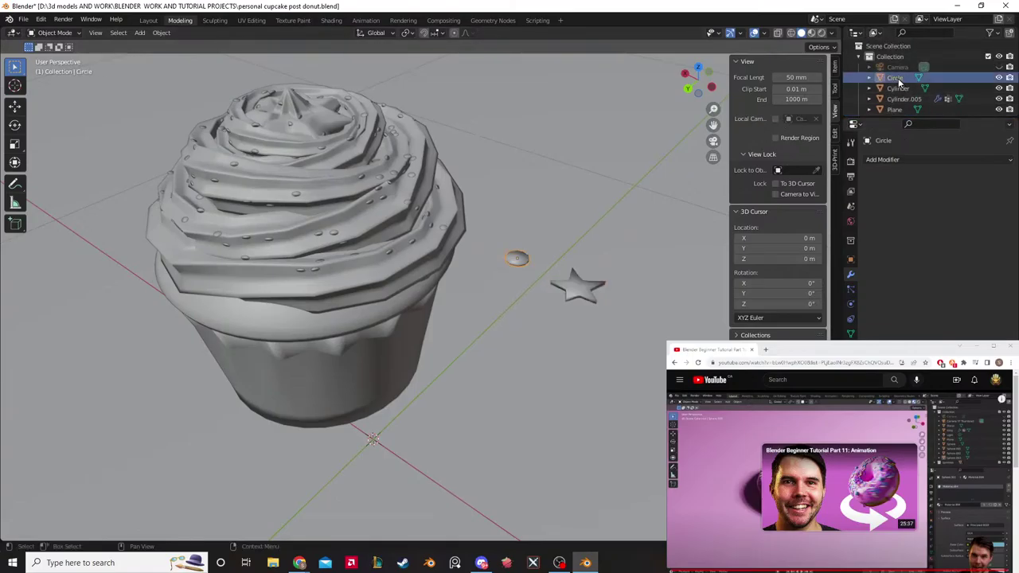
double_click(898, 79)
key(End)
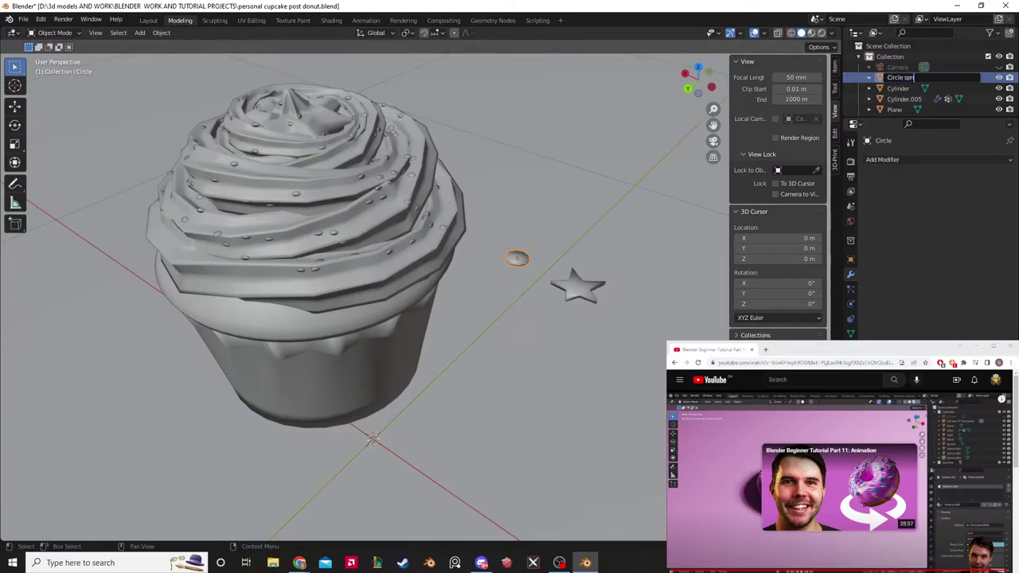
text(sprinkle)
key(Return)
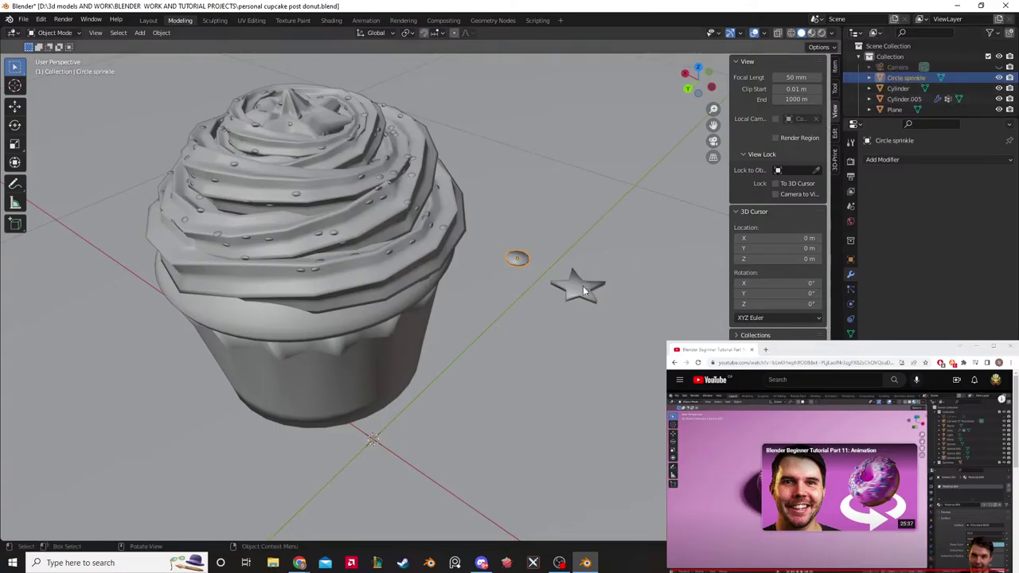
Step: Move both sprinkles into a new collection named 'sprinkles'
click(582, 292)
shift+click(518, 259)
key(m)
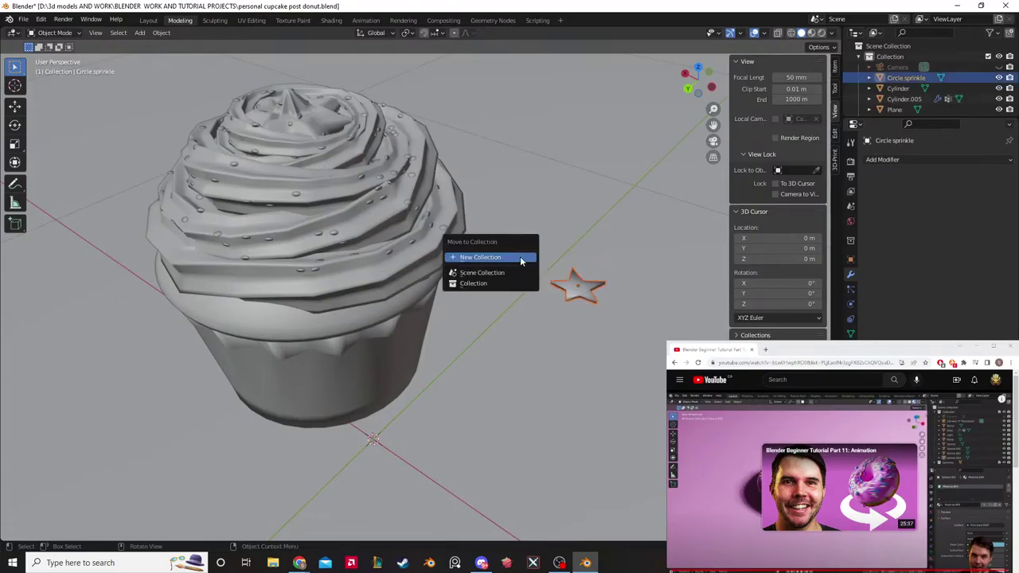
click(520, 261)
text(sp)
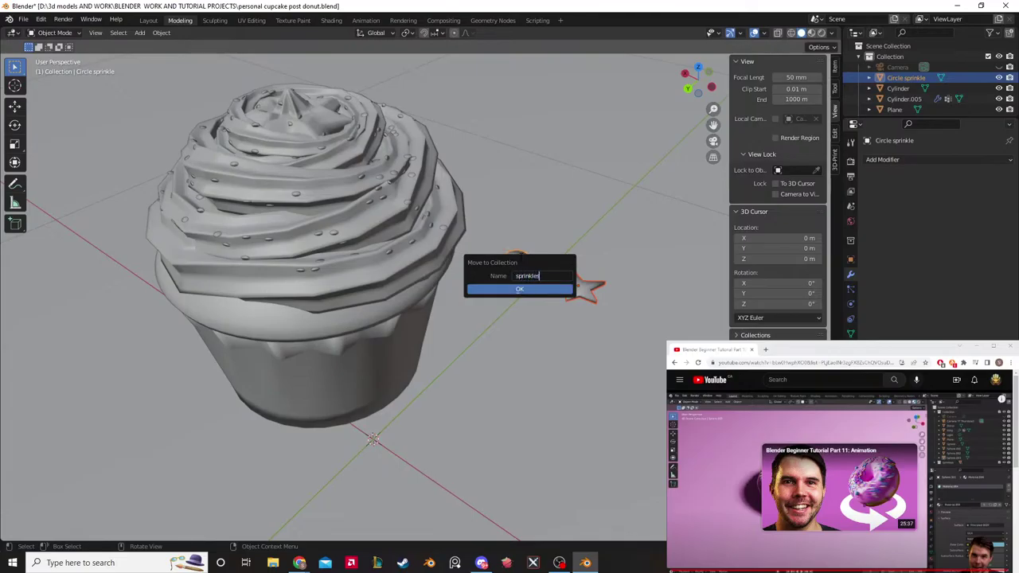
text(rinkles)
key(Return)
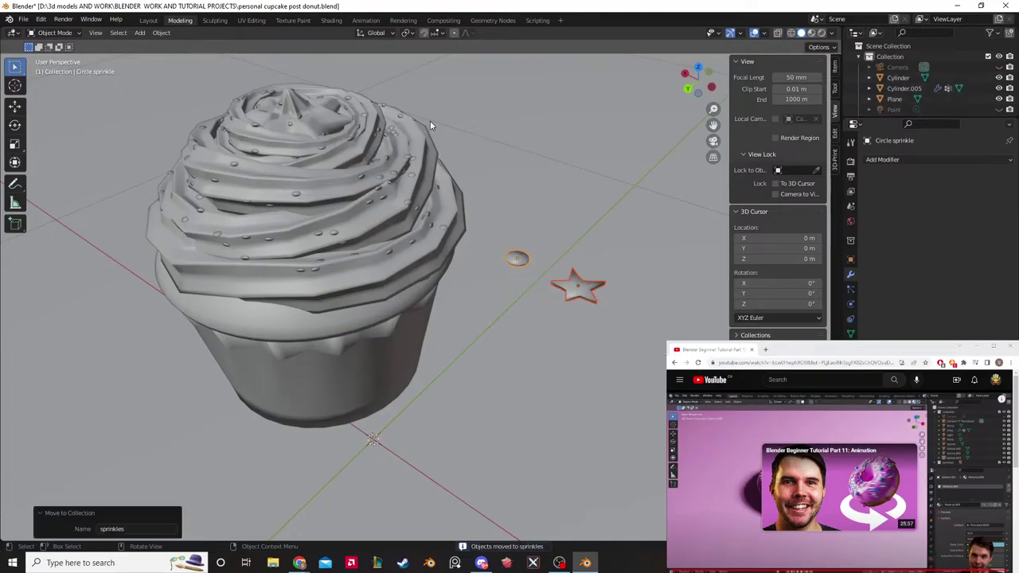
click(487, 21)
Step: Select the frosting, add a Collection Info node from search, then delete it
middle_drag(446, 191, 430, 155)
click(430, 155)
middle_drag(474, 338, 440, 373)
drag(366, 344, 314, 348)
key(shift)
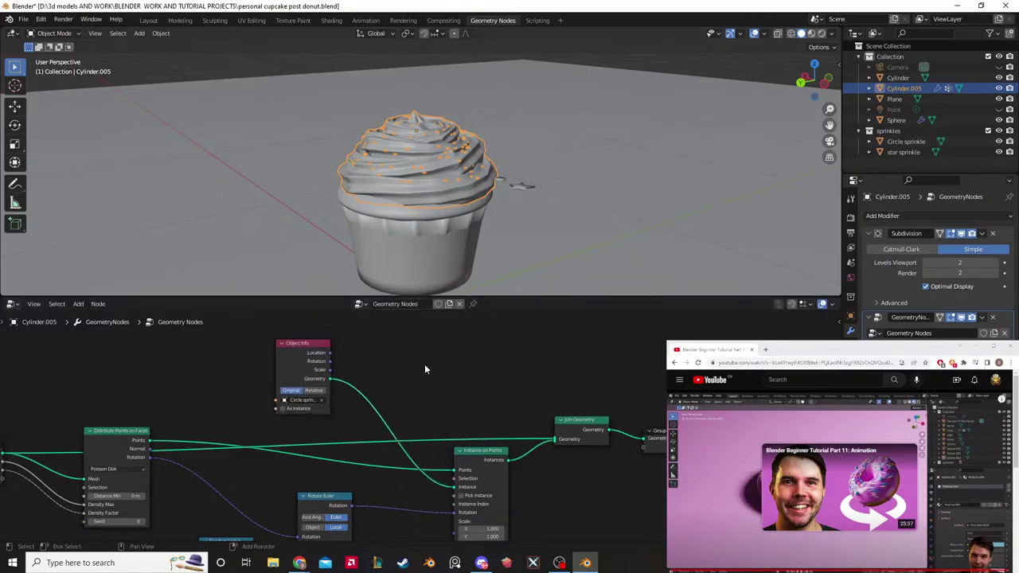
key(shift+a)
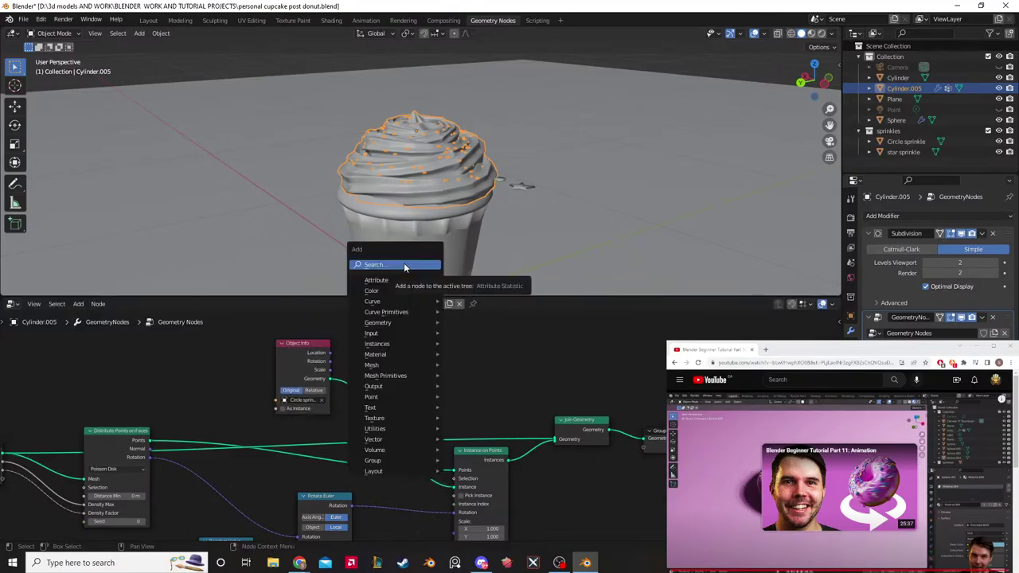
click(403, 262)
text(col)
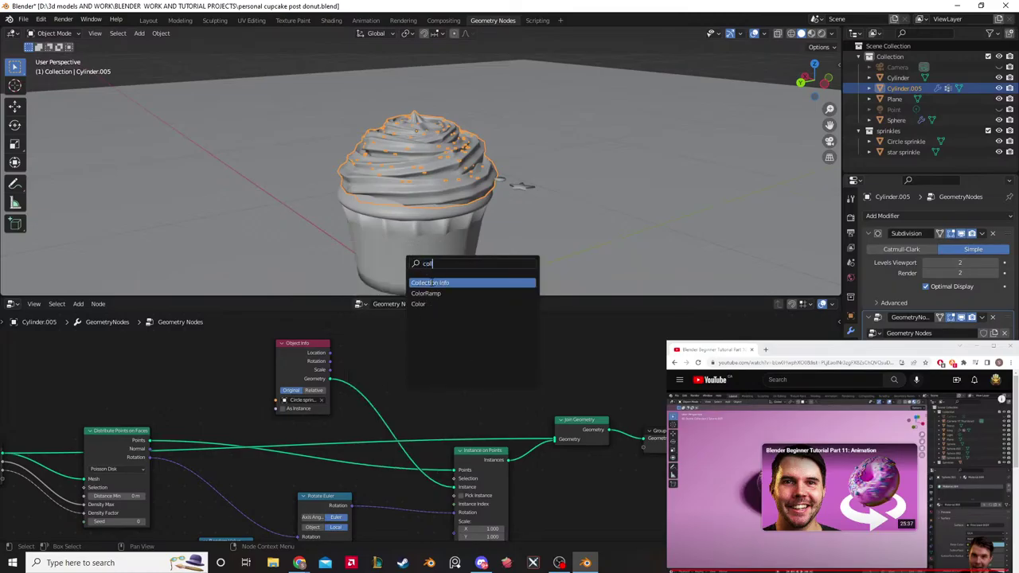
key(Return)
click(507, 367)
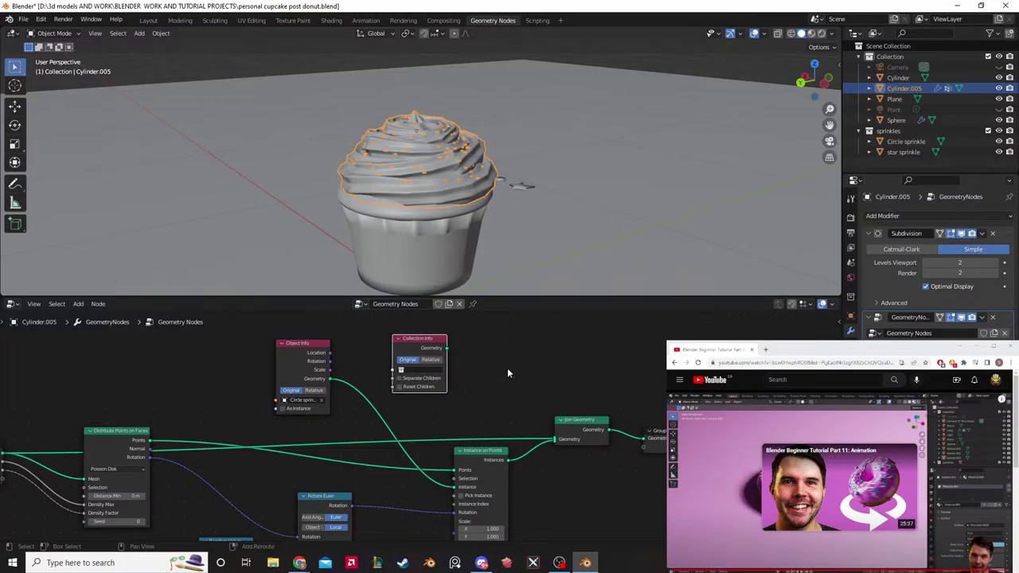
middle_drag(507, 368, 478, 372)
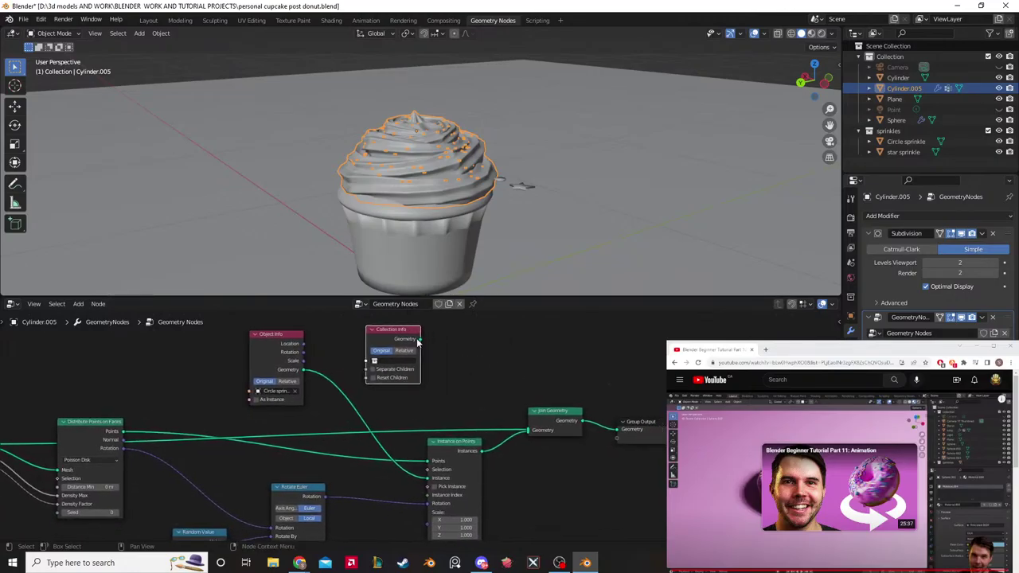
key(x)
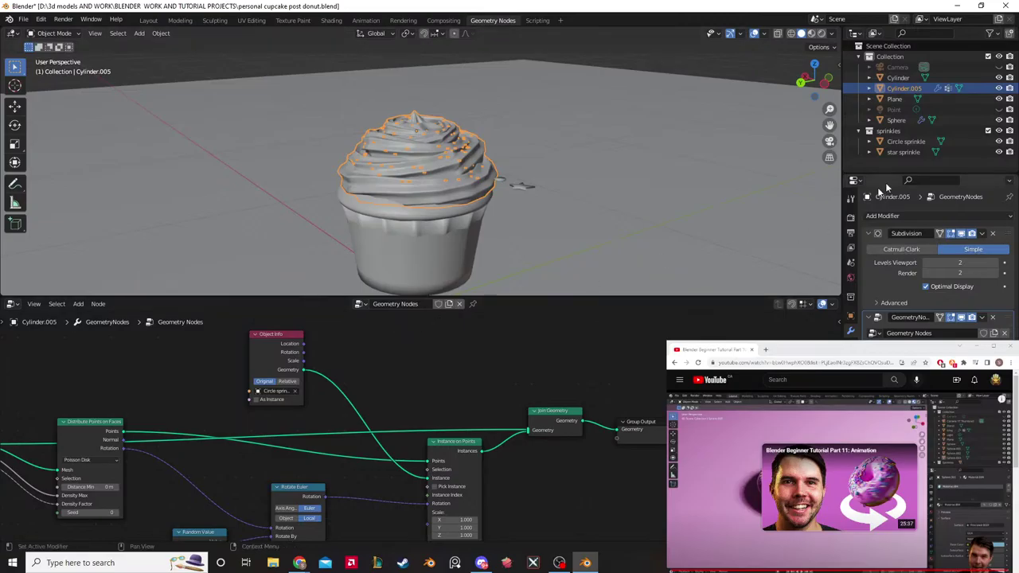
Step: Feed the sprinkles collection into Instance on Points' Instance input with Separate Children and Reset Children enabled
drag(889, 131, 381, 354)
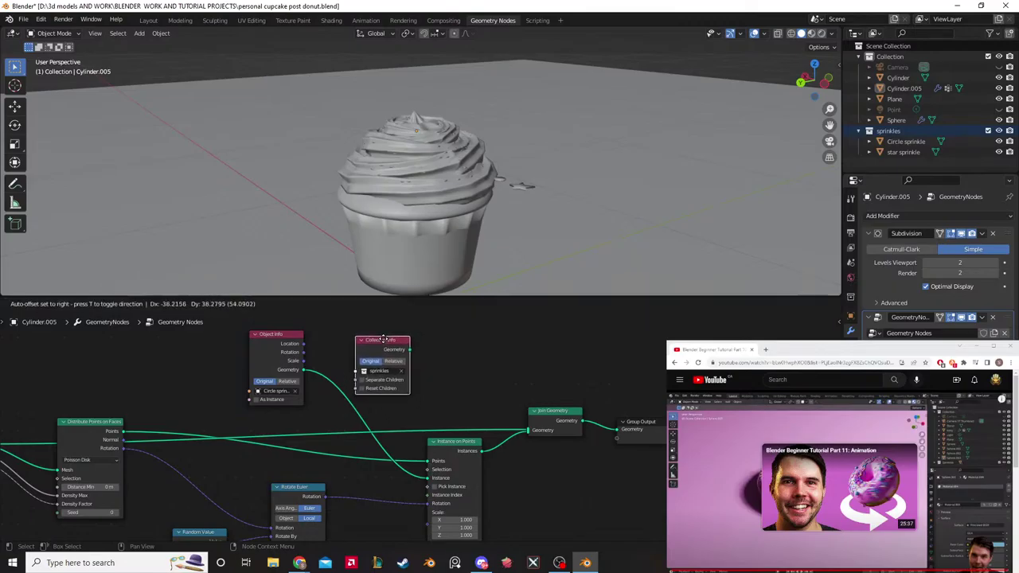
click(383, 333)
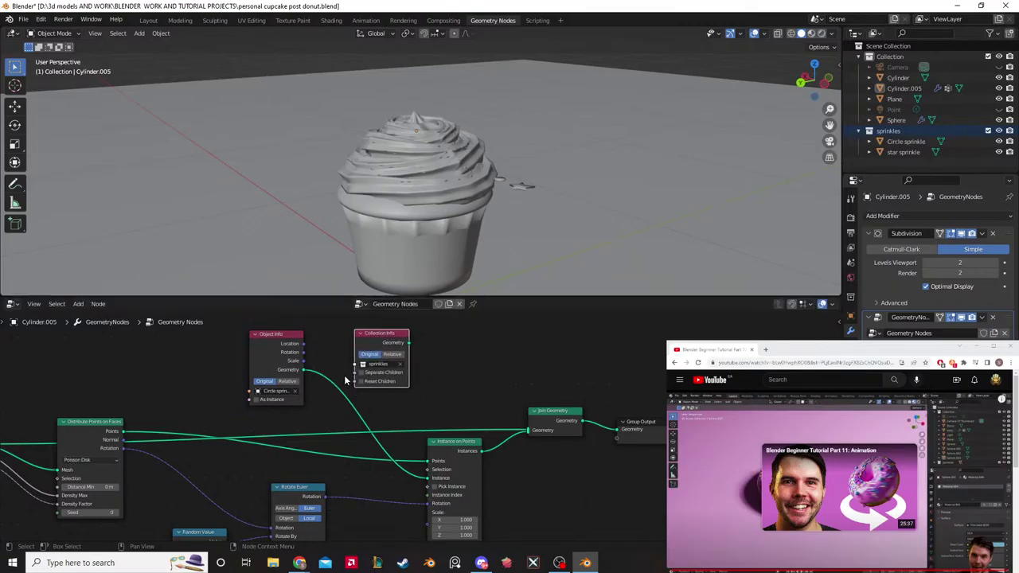
ctrl+right_drag(337, 357, 317, 404)
drag(410, 343, 417, 485)
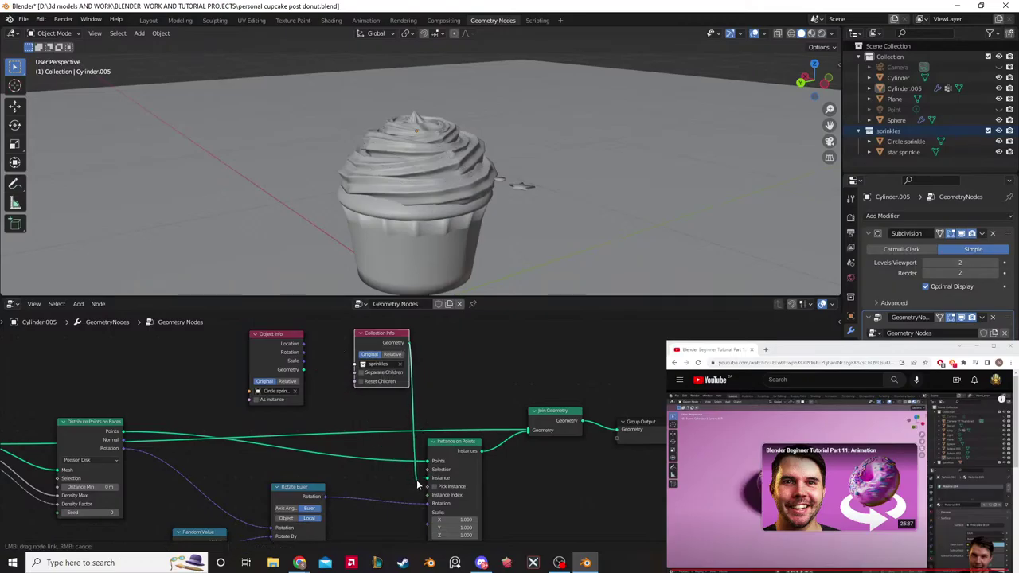
scroll(498, 257, up, 8)
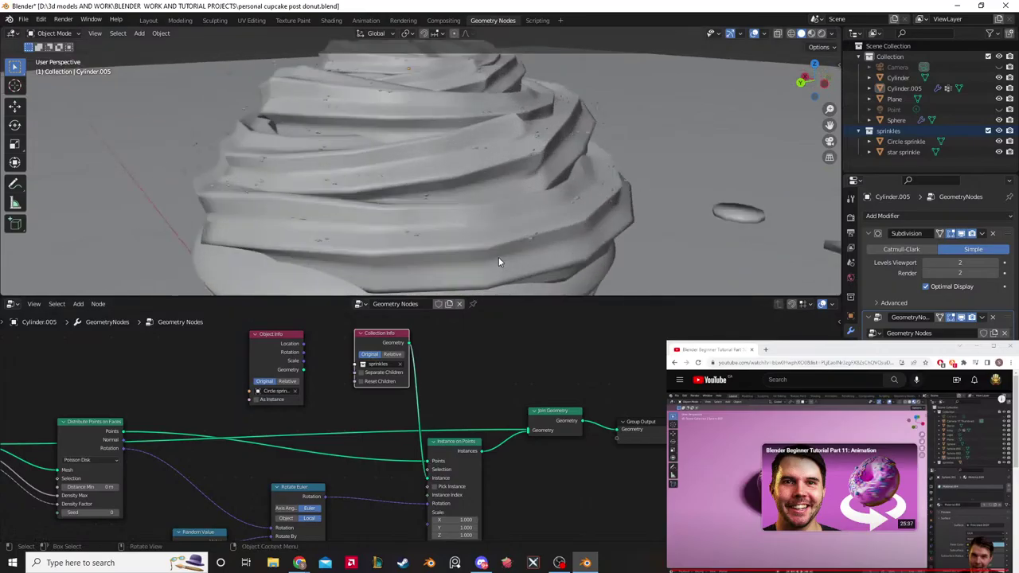
middle_drag(482, 246, 488, 240)
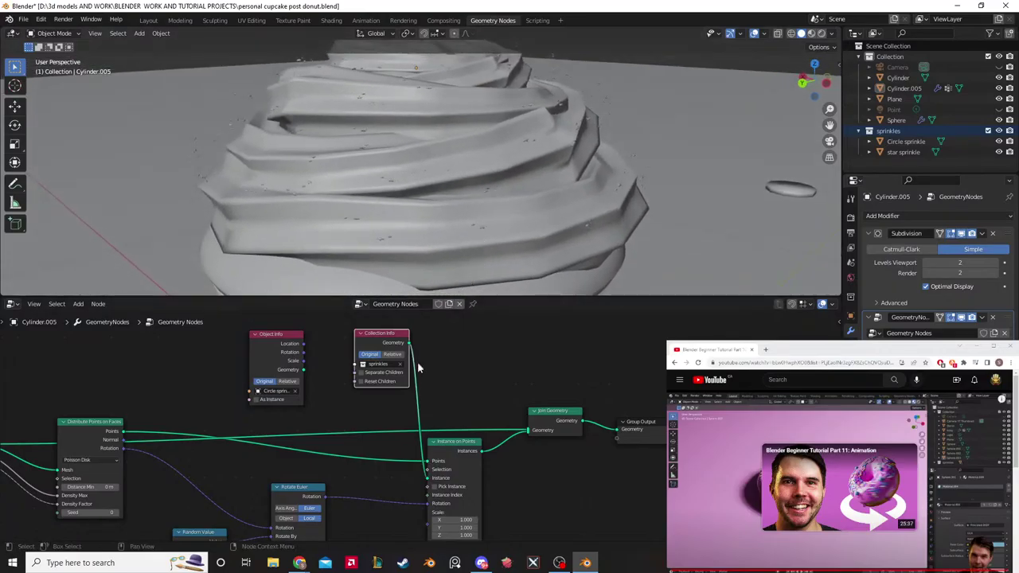
click(362, 372)
click(363, 382)
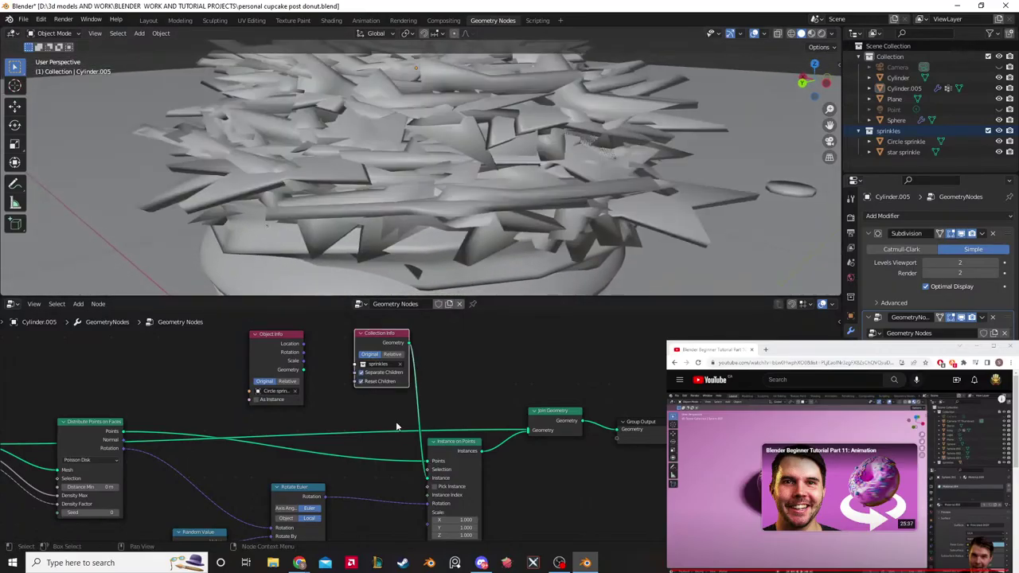
scroll(465, 372, down, 1)
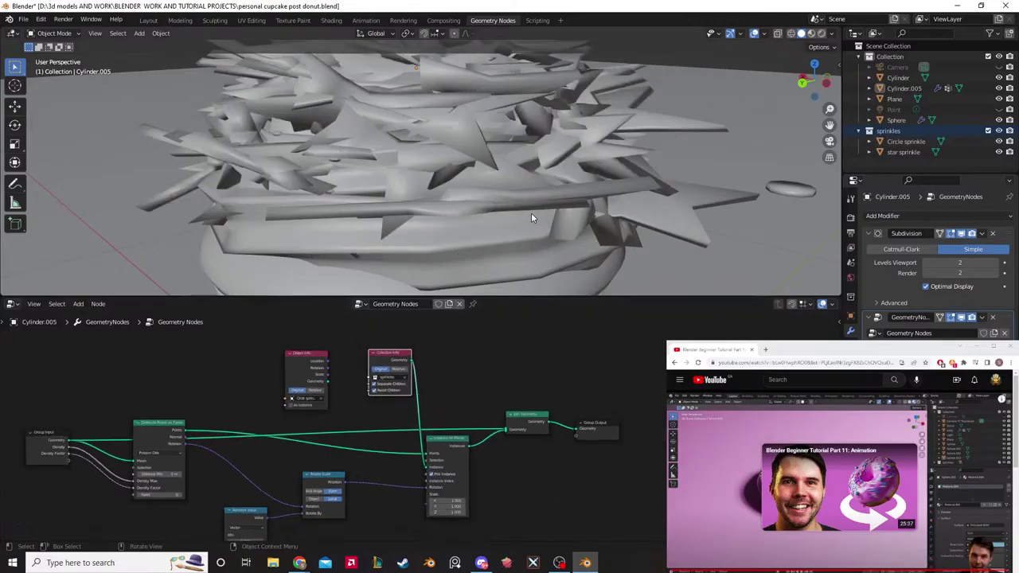
scroll(549, 211, down, 5)
Step: Apply the star sprinkle's current scale
click(626, 187)
right_click(630, 190)
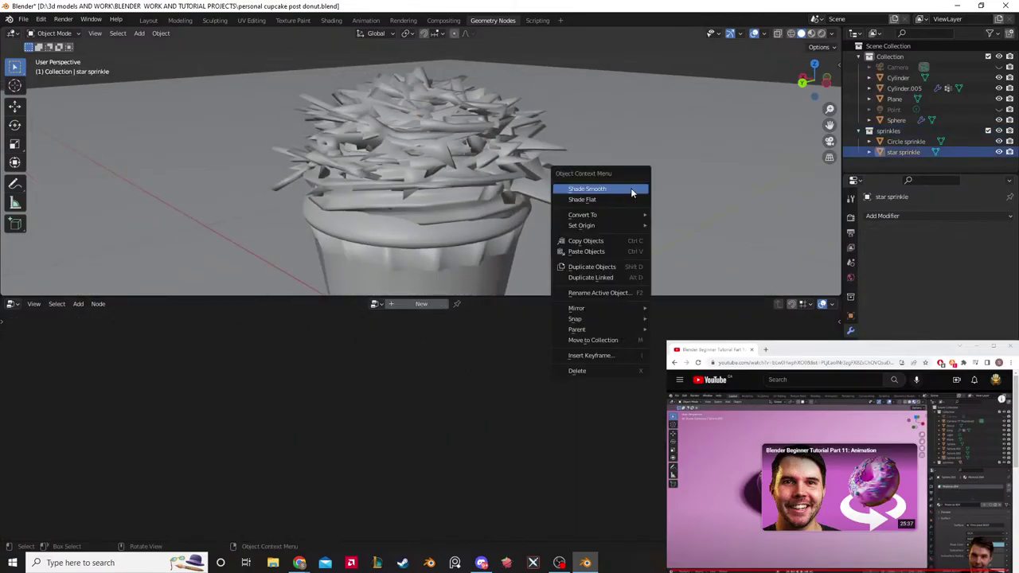
key(Escape)
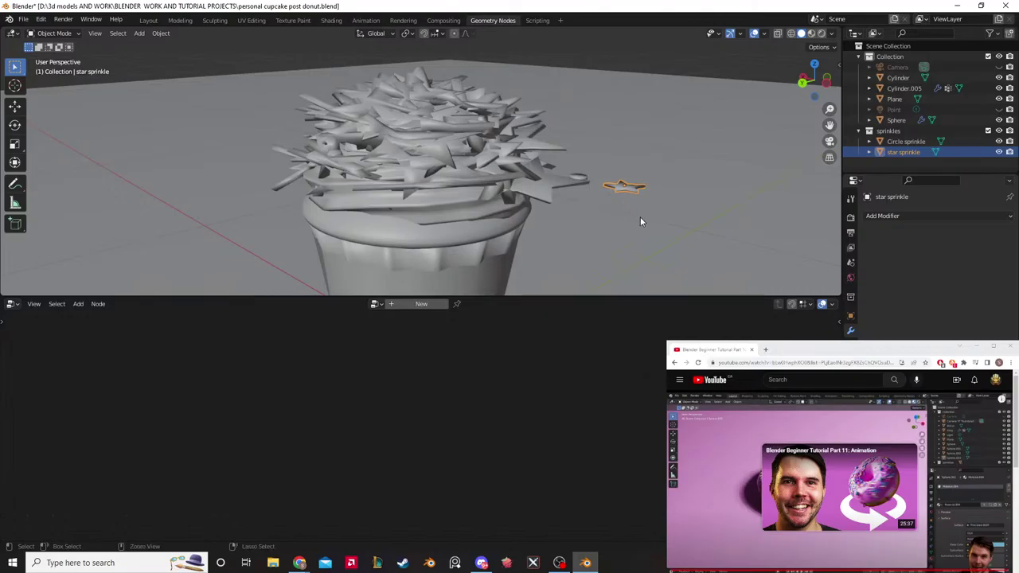
key(ctrl+a)
click(637, 218)
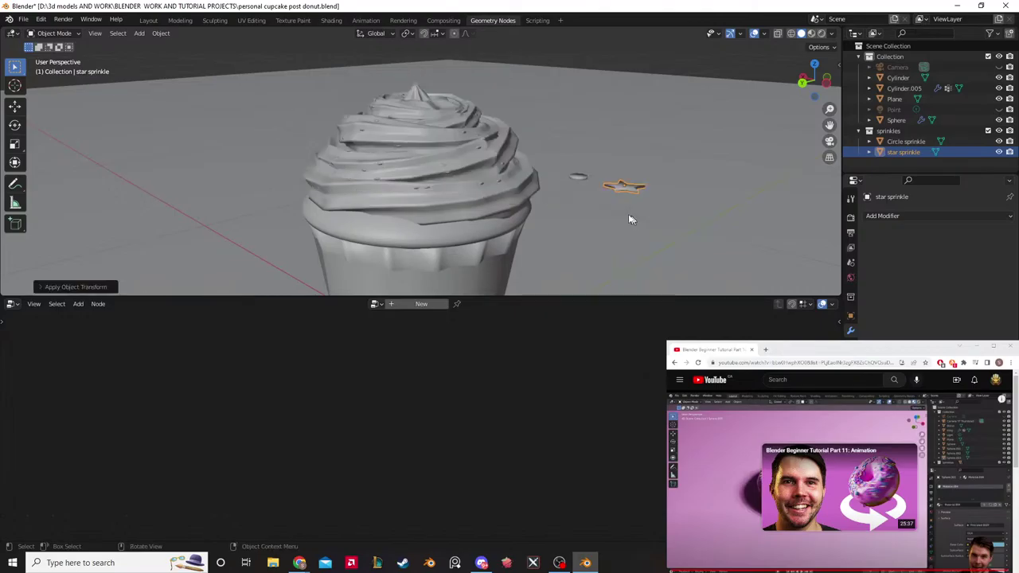
Step: Inspect the circle sprinkle, the star sprinkle and the frosting's sprinkle setup
scroll(561, 171, up, 1)
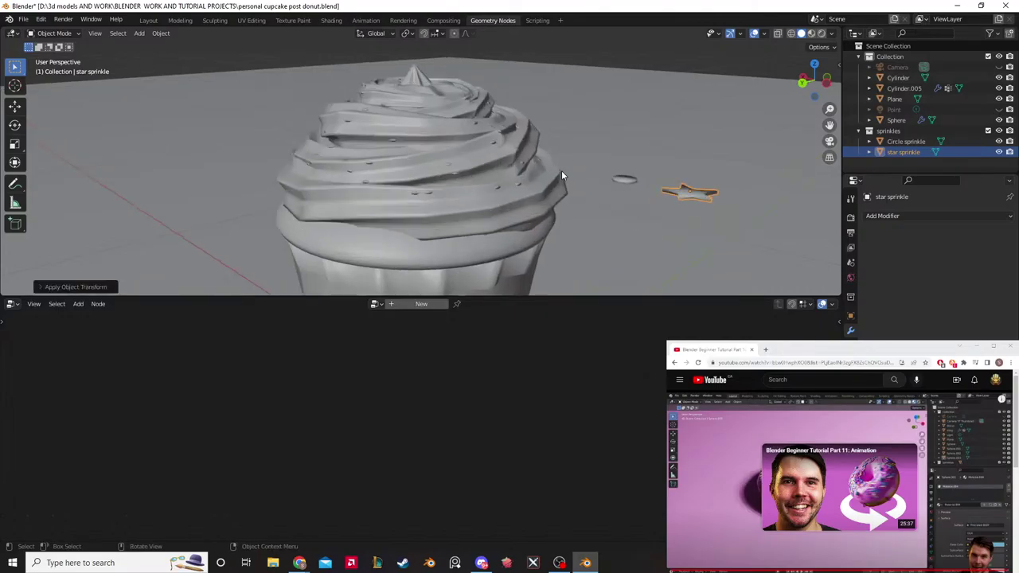
scroll(561, 171, down, 1)
click(577, 178)
click(621, 186)
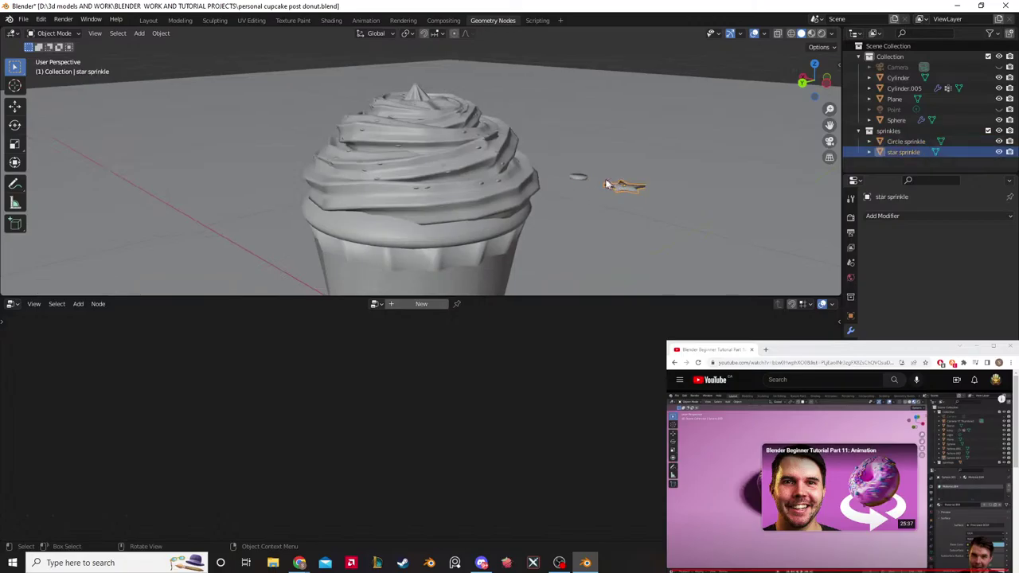
click(578, 177)
click(494, 167)
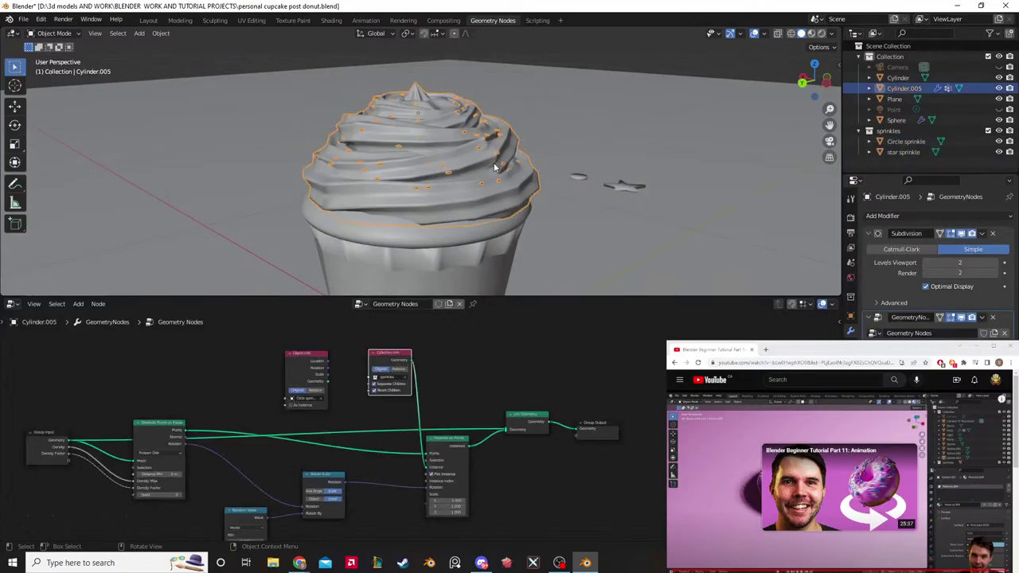
scroll(446, 175, up, 5)
scroll(445, 176, down, 4)
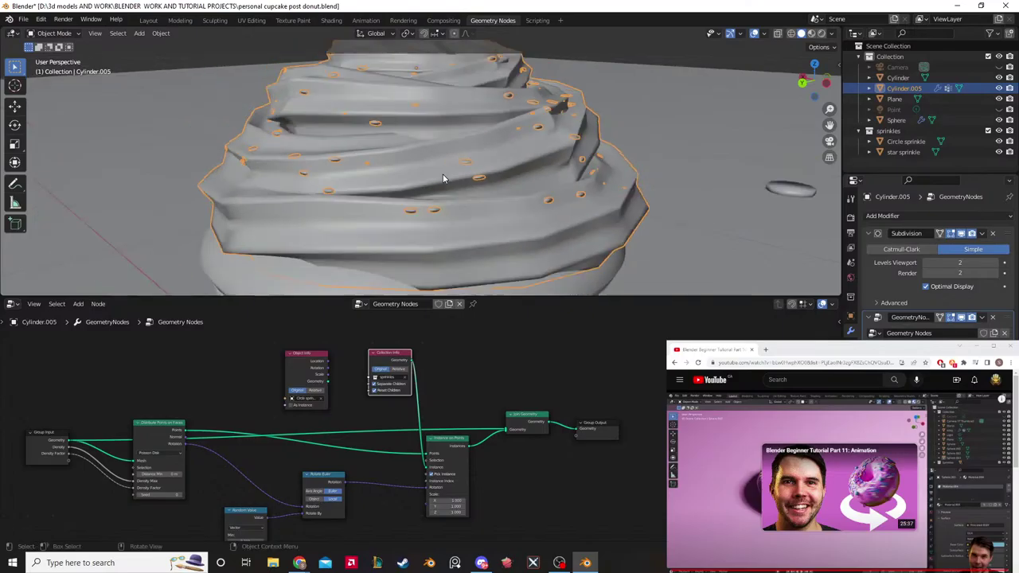
click(688, 190)
scroll(554, 136, up, 6)
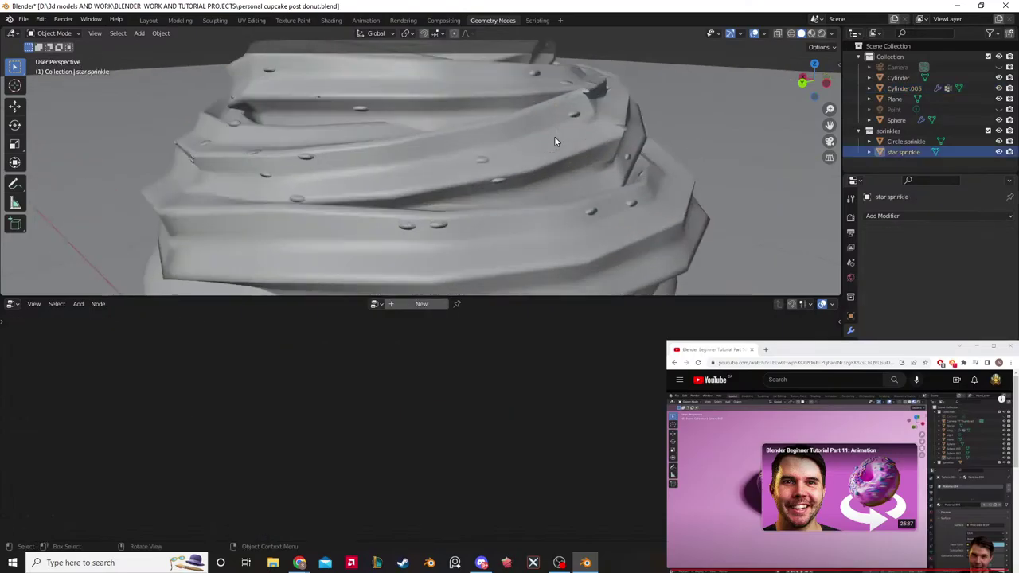
scroll(477, 120, down, 8)
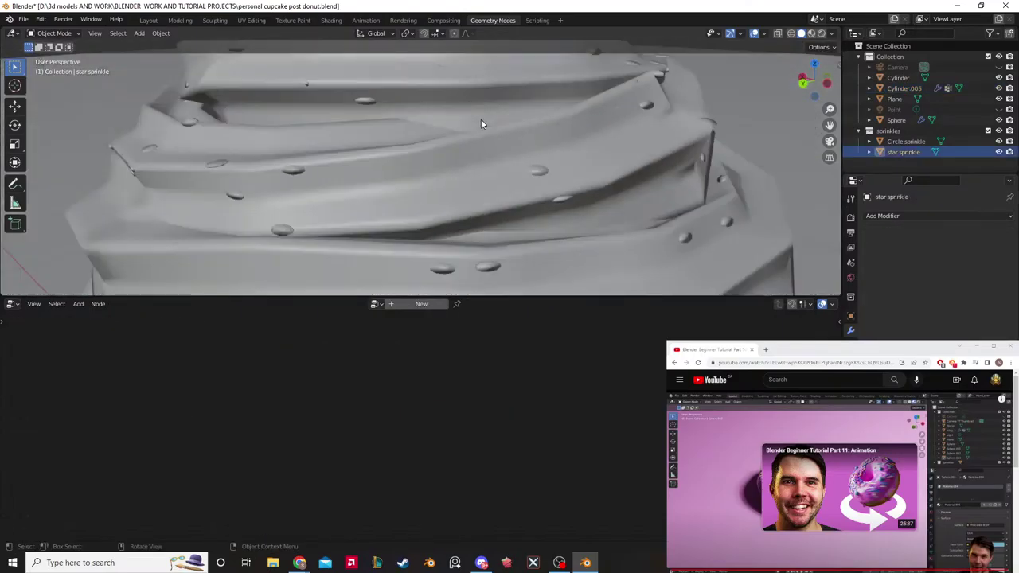
scroll(476, 131, down, 8)
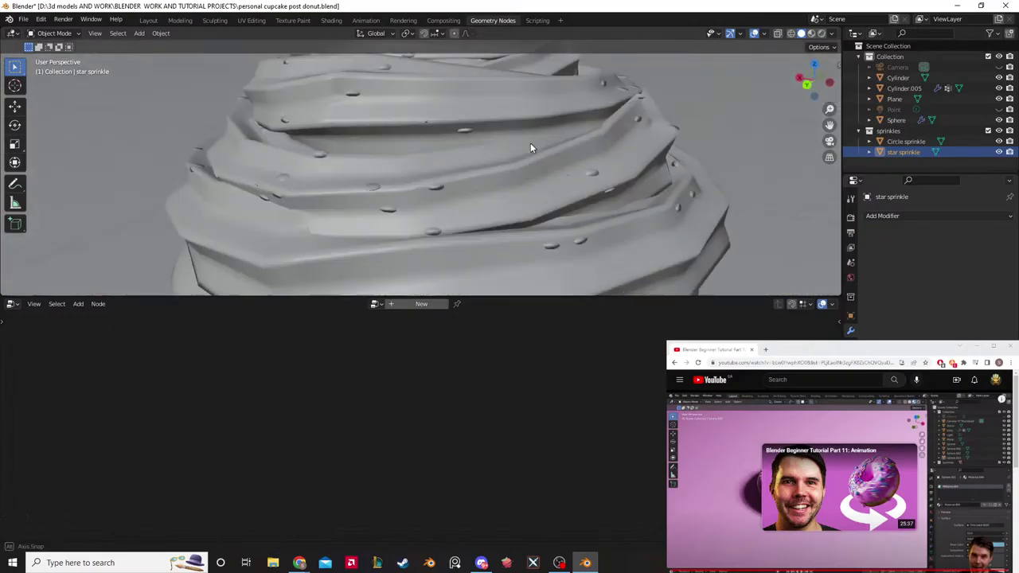
Step: Scale the star sprinkle up and apply the new scale as its base size
key(s)
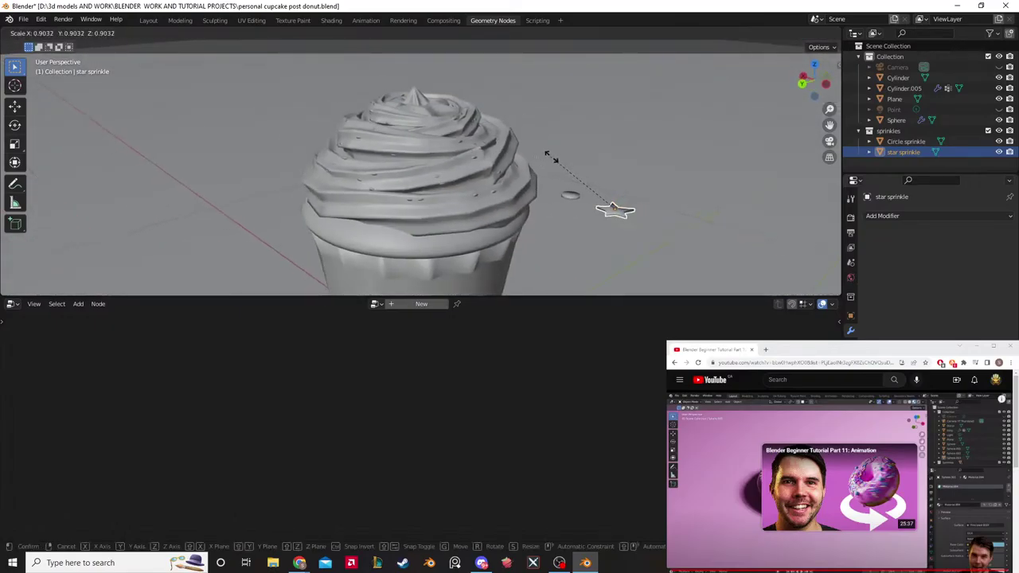
click(502, 126)
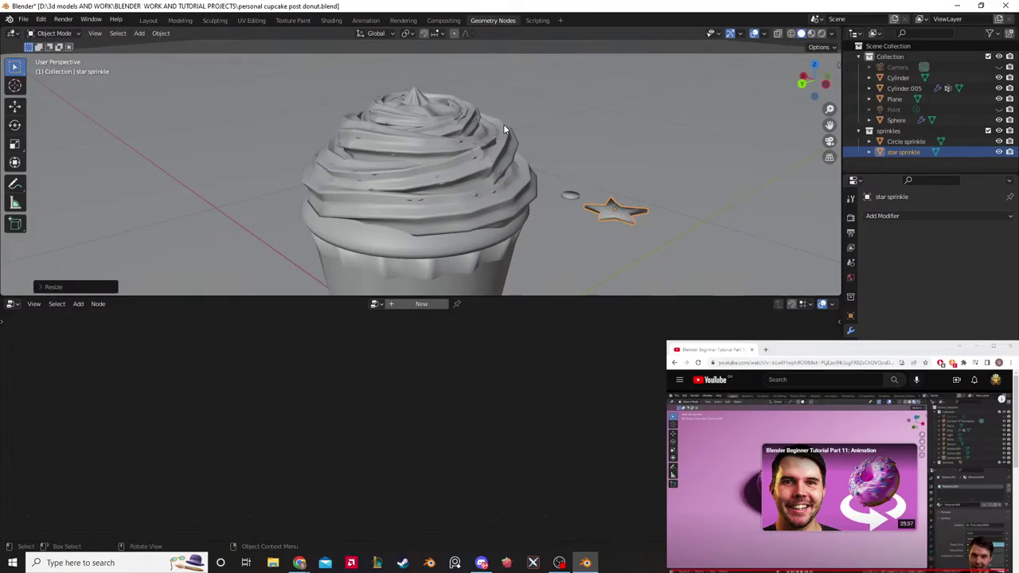
key(ctrl+a)
click(543, 158)
scroll(543, 158, up, 3)
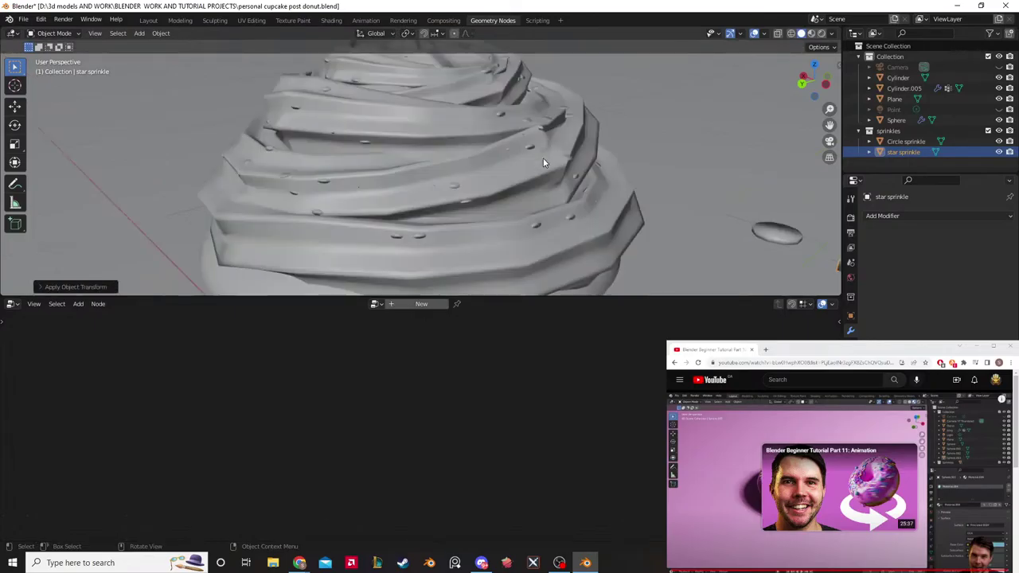
scroll(542, 158, down, 3)
scroll(543, 160, up, 4)
middle_drag(600, 134, 533, 185)
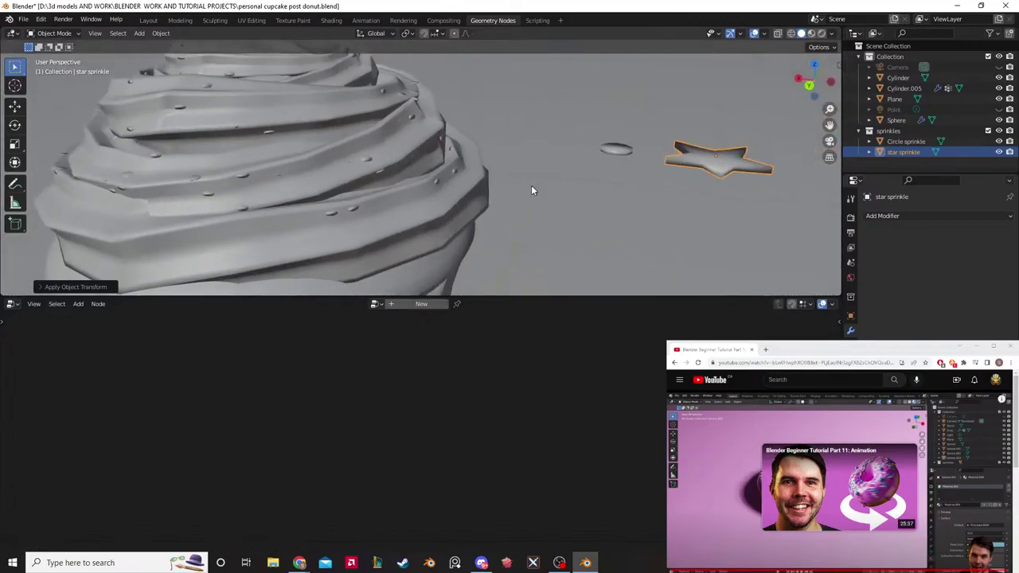
Step: Check the frosting, star and circle sprinkles in a close-up of the frosting
click(476, 203)
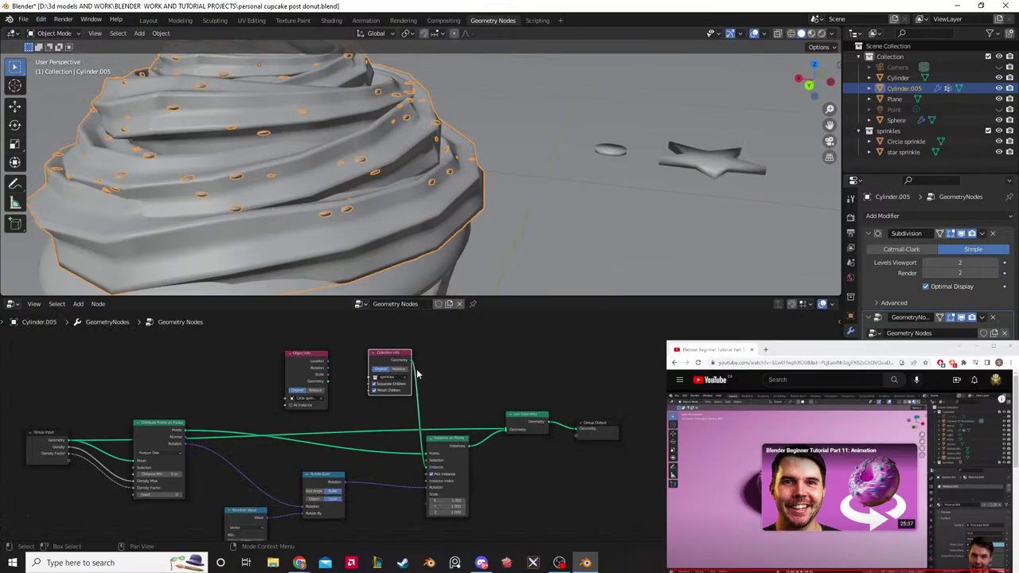
click(899, 153)
click(904, 142)
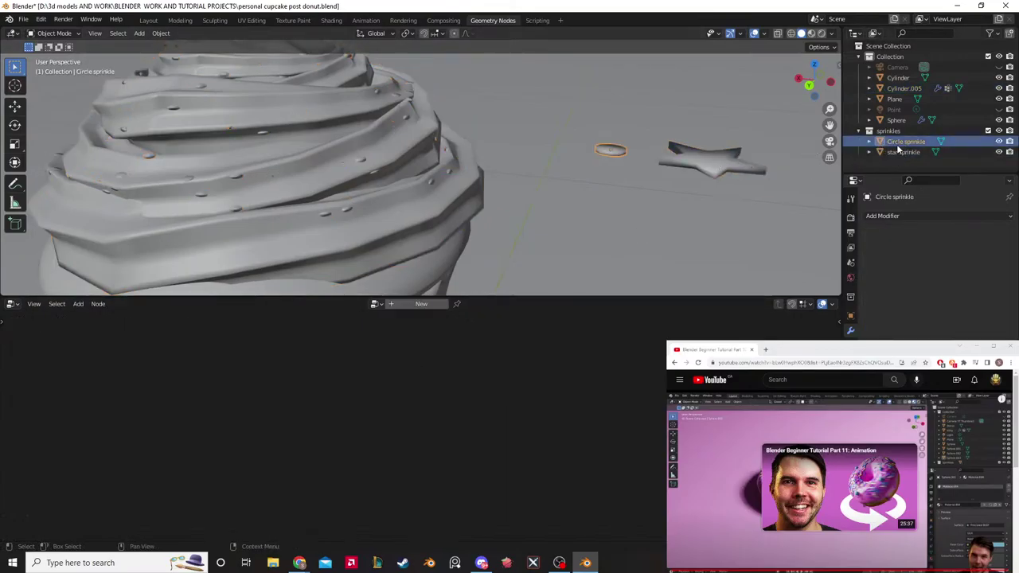
scroll(454, 197, up, 10)
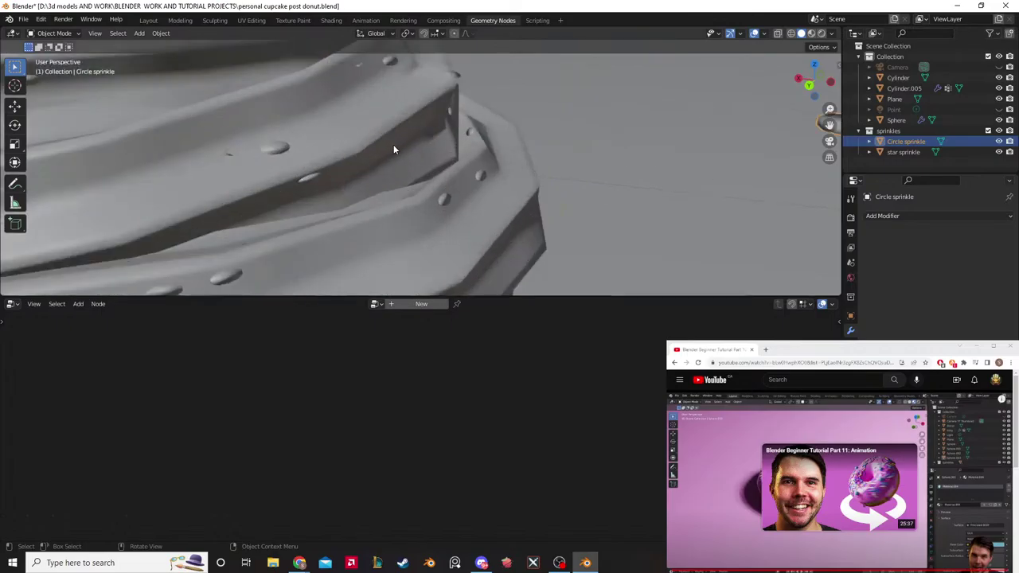
middle_drag(409, 192, 468, 173)
scroll(431, 195, down, 8)
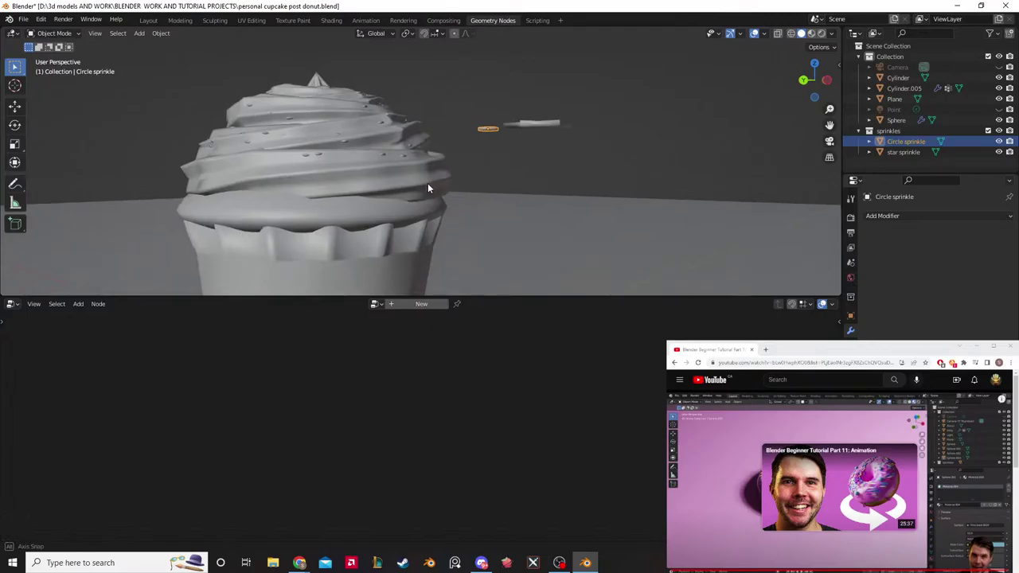
Step: Switch to the material-preview Shading workspace, looking down on the frosting
click(322, 20)
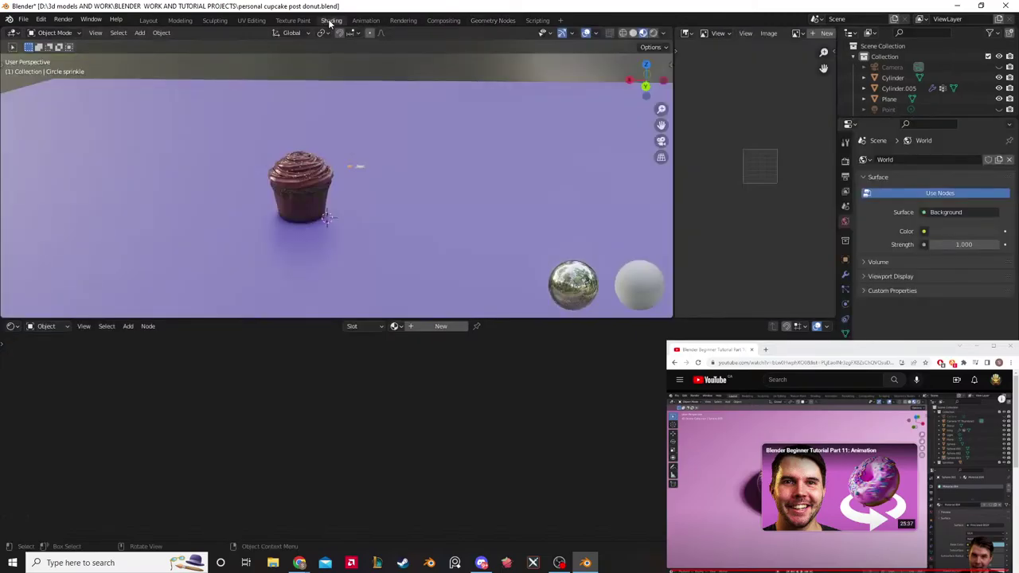
scroll(311, 170, up, 6)
middle_drag(312, 170, 359, 160)
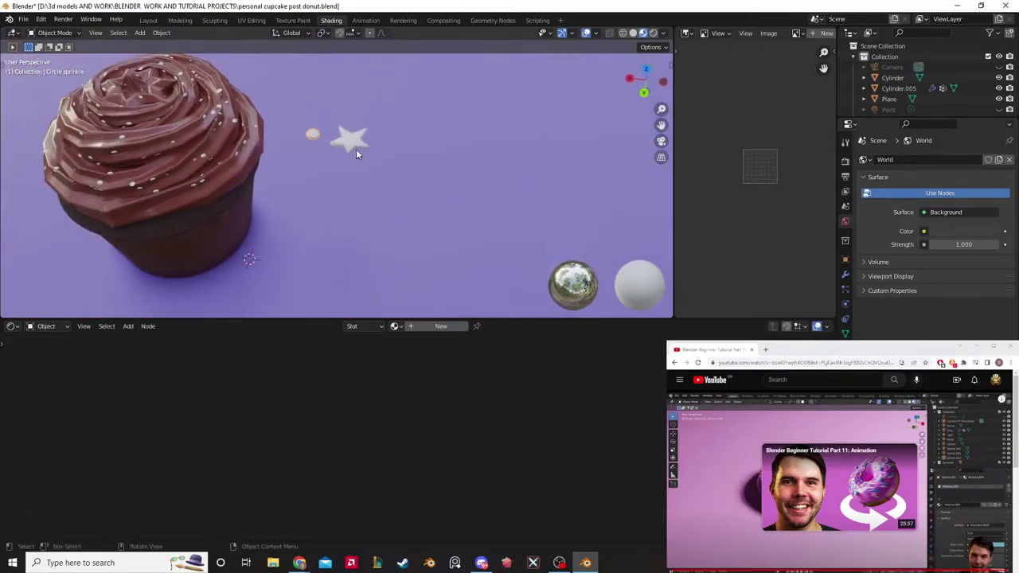
Step: Enlarge the star sprinkle and apply its scale
click(356, 151)
key(s)
click(524, 178)
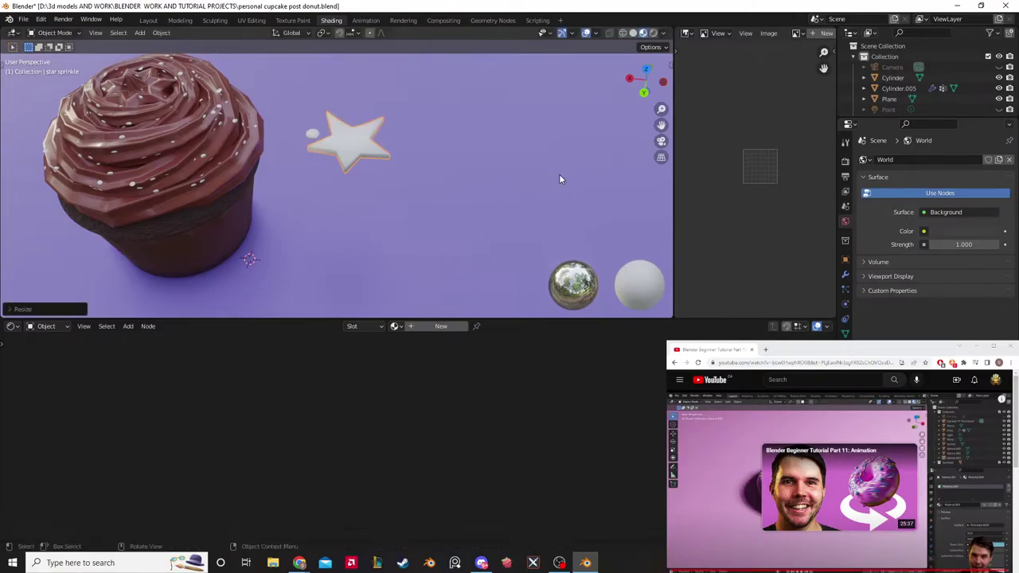
right_click(340, 138)
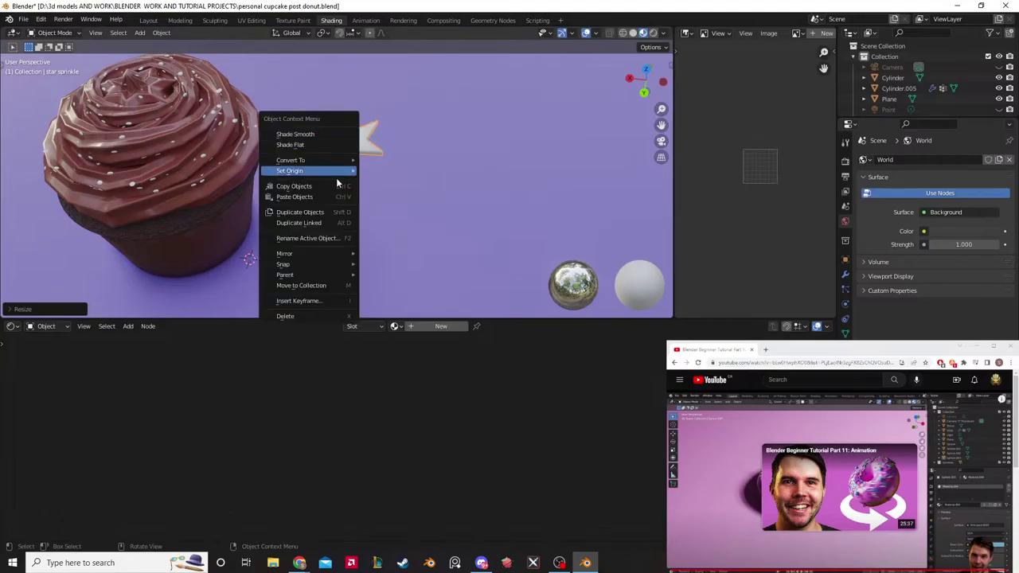
key(Escape)
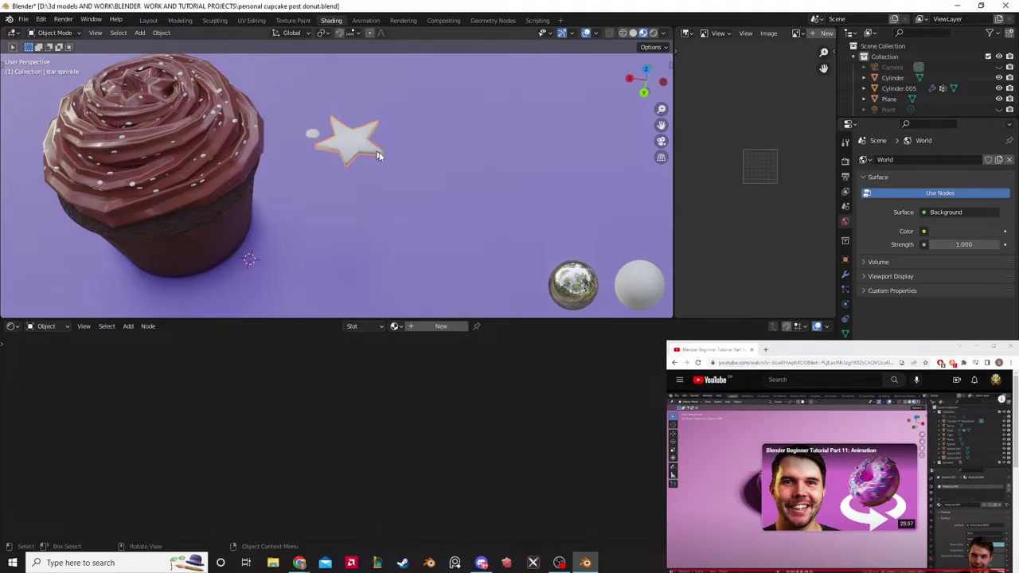
key(ctrl+a)
click(390, 156)
Step: Enlarge the star sprinkle once more and apply the new scale
middle_drag(379, 161, 223, 169)
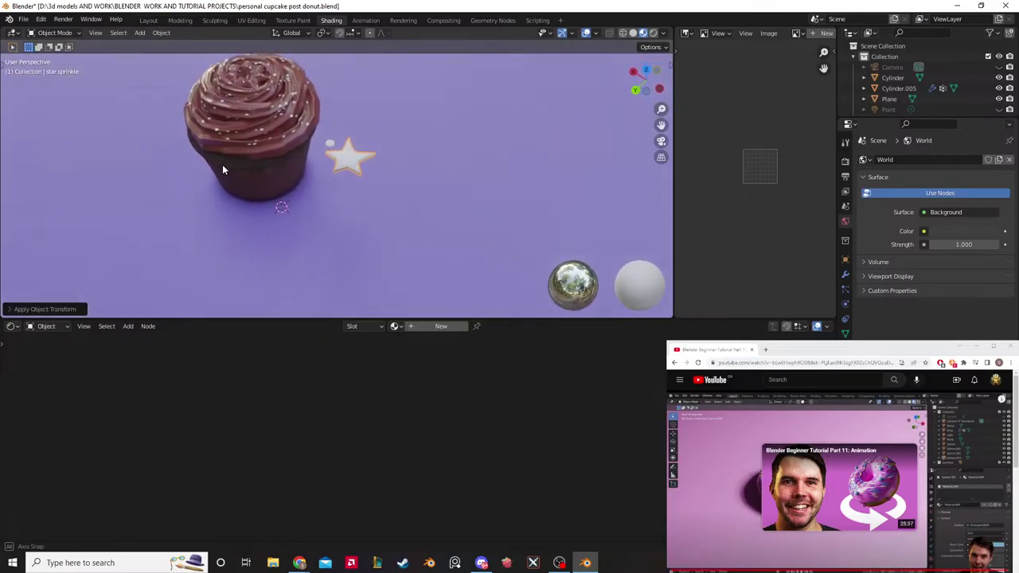
key(s)
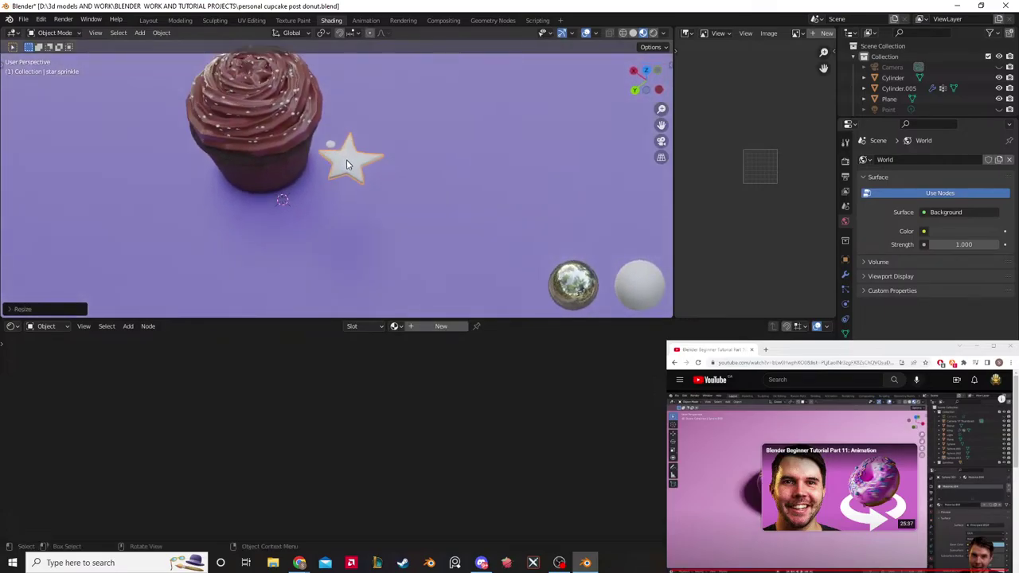
click(346, 159)
key(ctrl+a)
click(353, 164)
middle_drag(317, 157, 508, 158)
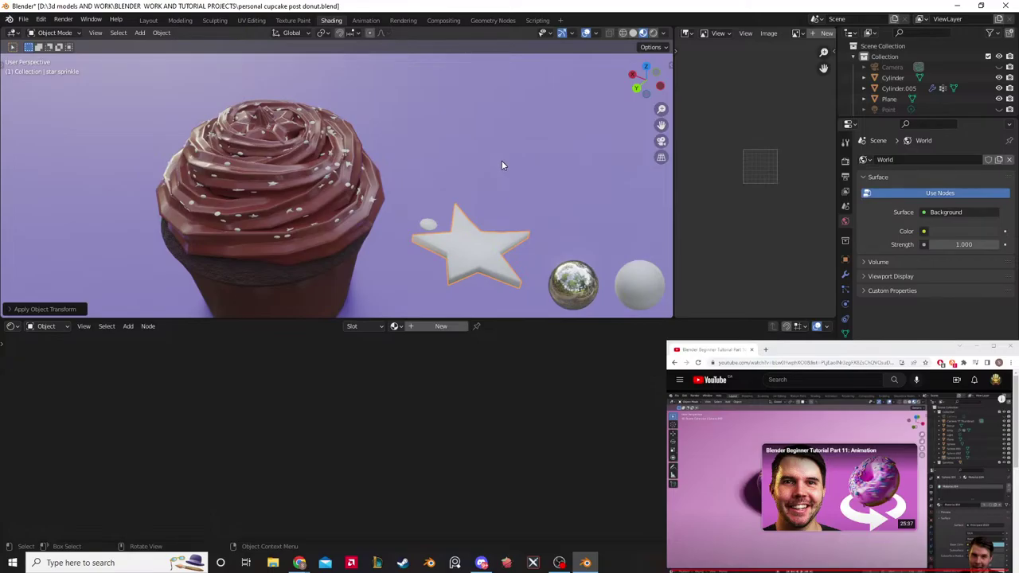
Step: Check the materials on the Plane, the star sprinkle and the circle sprinkle
click(501, 164)
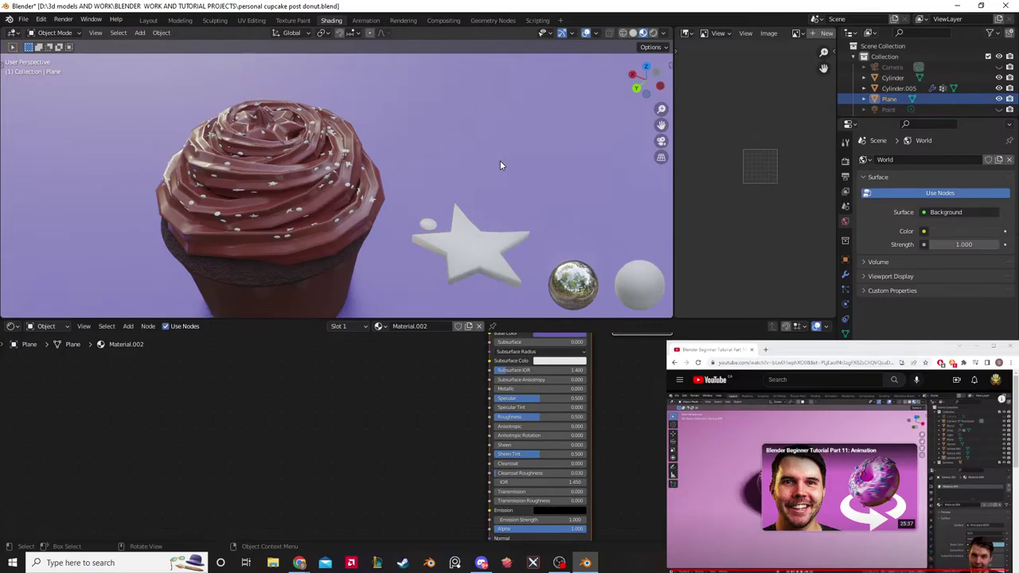
scroll(478, 191, down, 3)
click(398, 210)
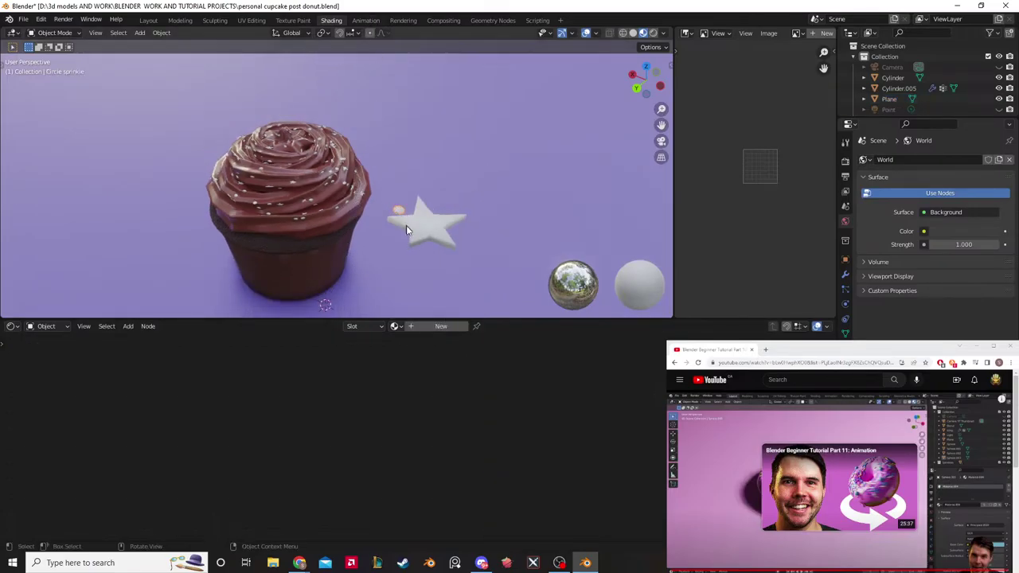
click(406, 225)
click(398, 211)
Step: Inspect the frosting's shader nodes, then reselect the circle sprinkle beside the star
mouse_move(400, 212)
middle_down()
mouse_move(402, 222)
mouse_move(416, 214)
middle_up()
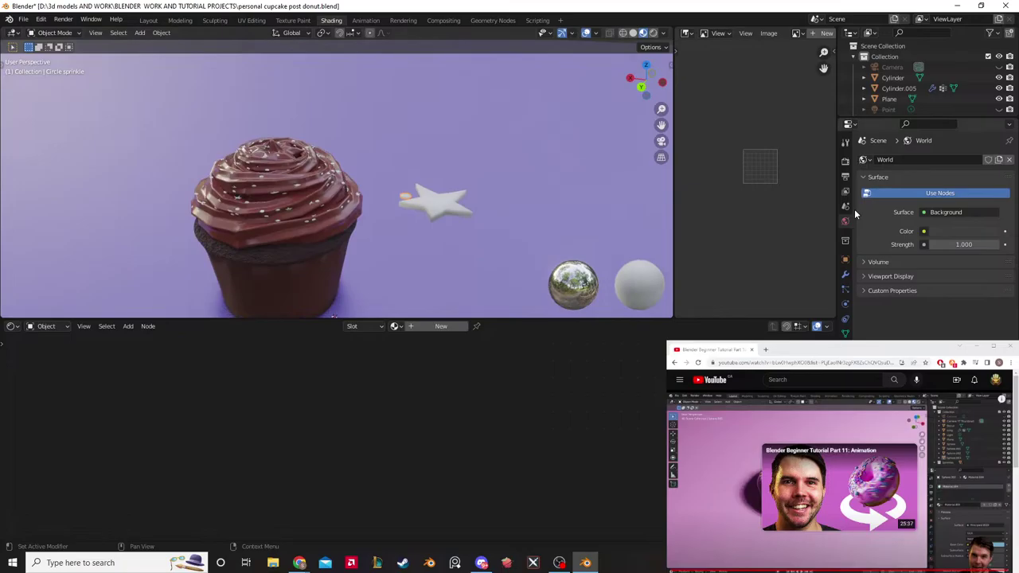
ctrl+scroll(853, 208, down, 8)
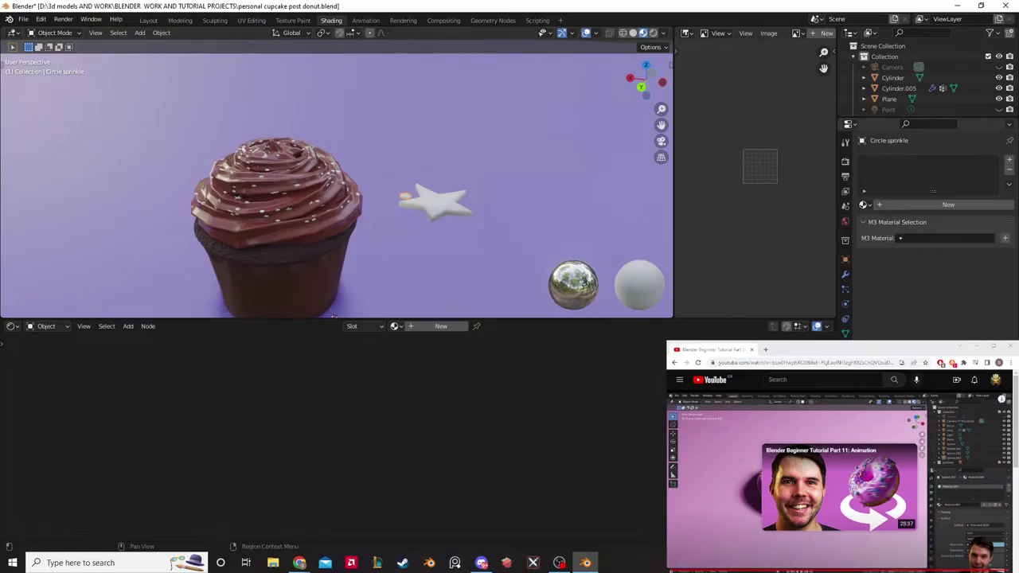
click(332, 203)
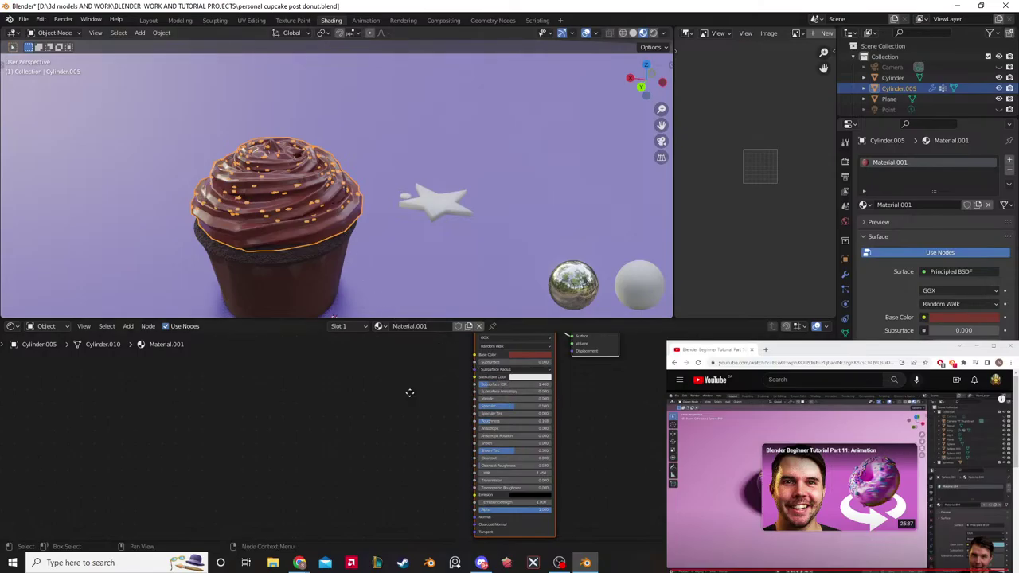
middle_drag(409, 391, 374, 457)
click(403, 202)
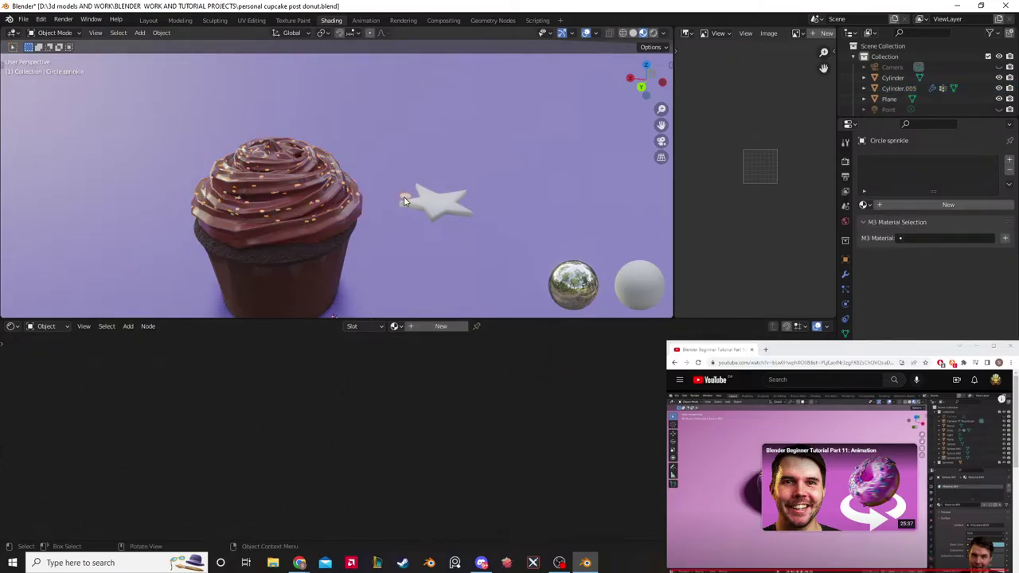
Step: Create a new material named 'sprinkles' on the circle sprinkle
double_click(900, 206)
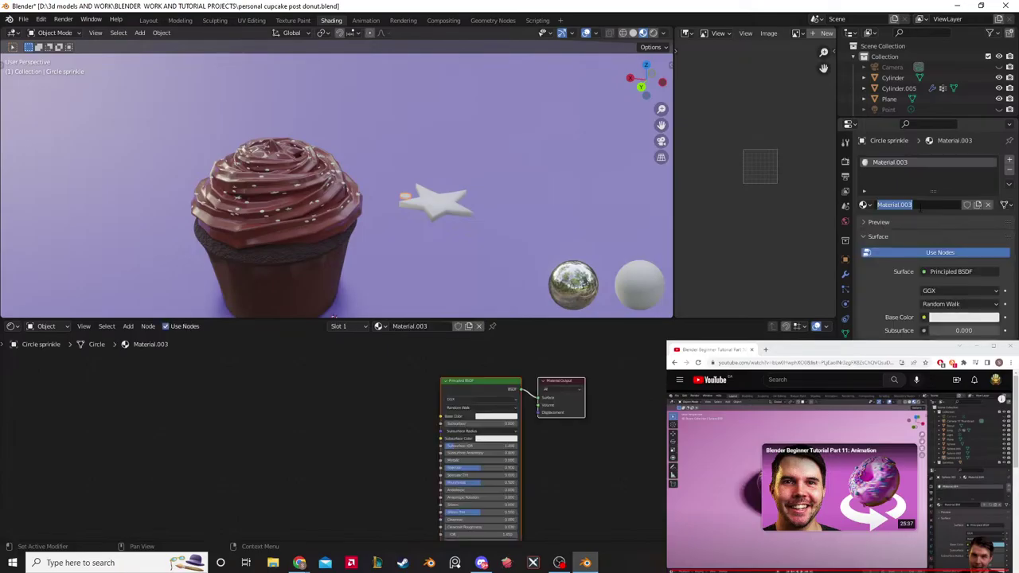
text(sprinkles)
key(Return)
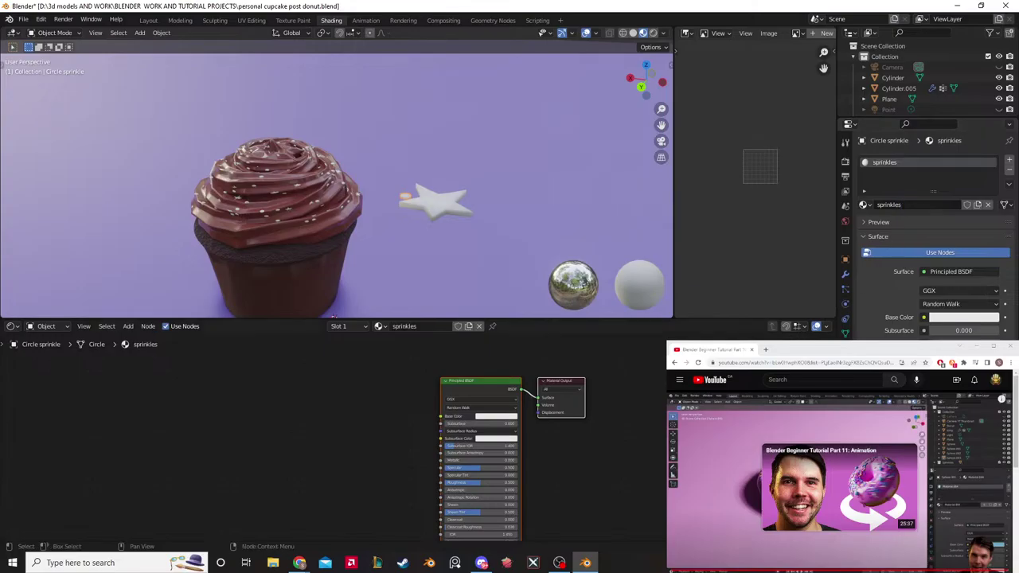
Step: Link the sprinkles material to the star sprinkle via Ctrl+L Link Materials
click(430, 218)
shift+click(406, 196)
key(ctrl+l)
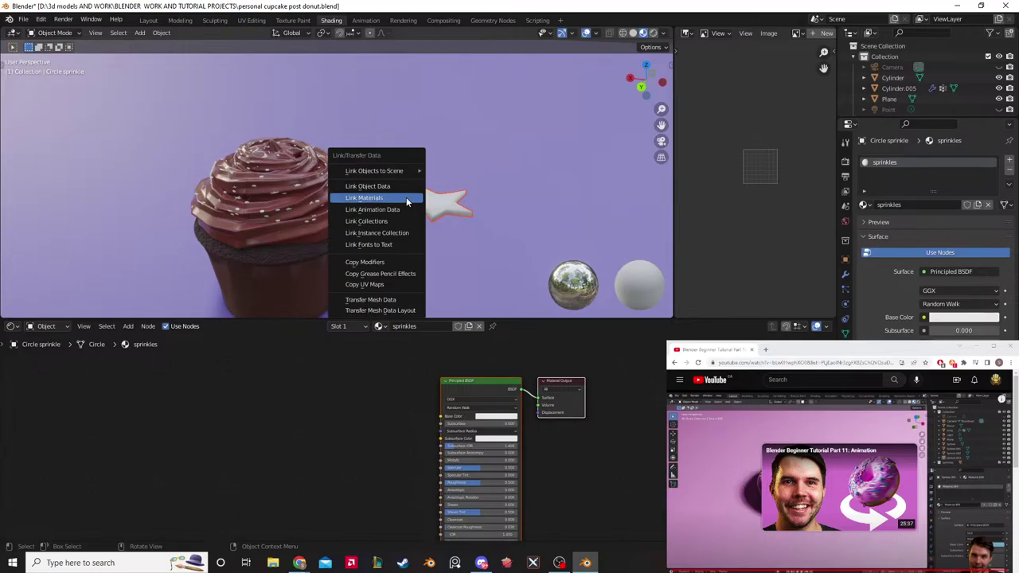
click(406, 198)
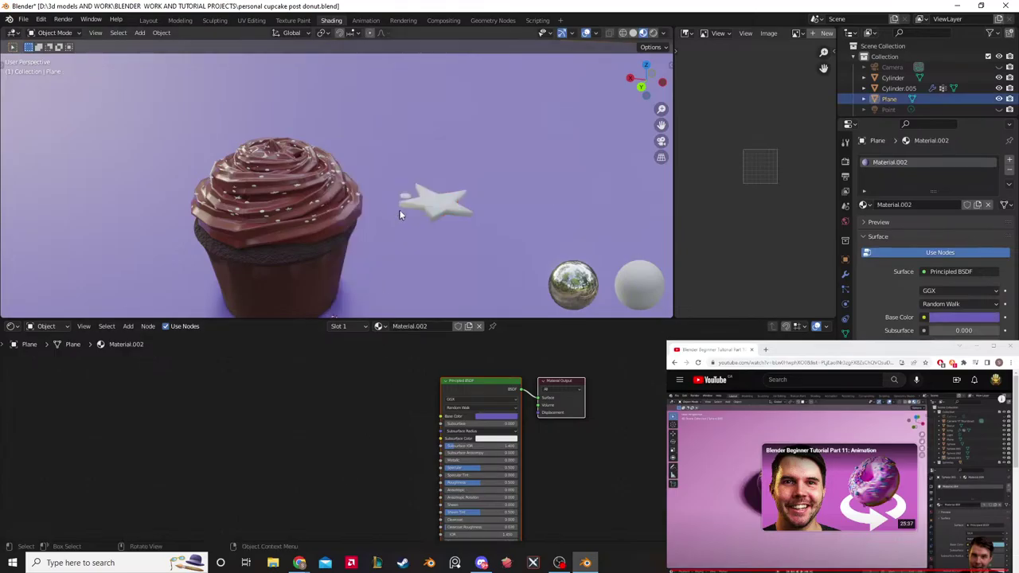
key(shift+a)
click(346, 424)
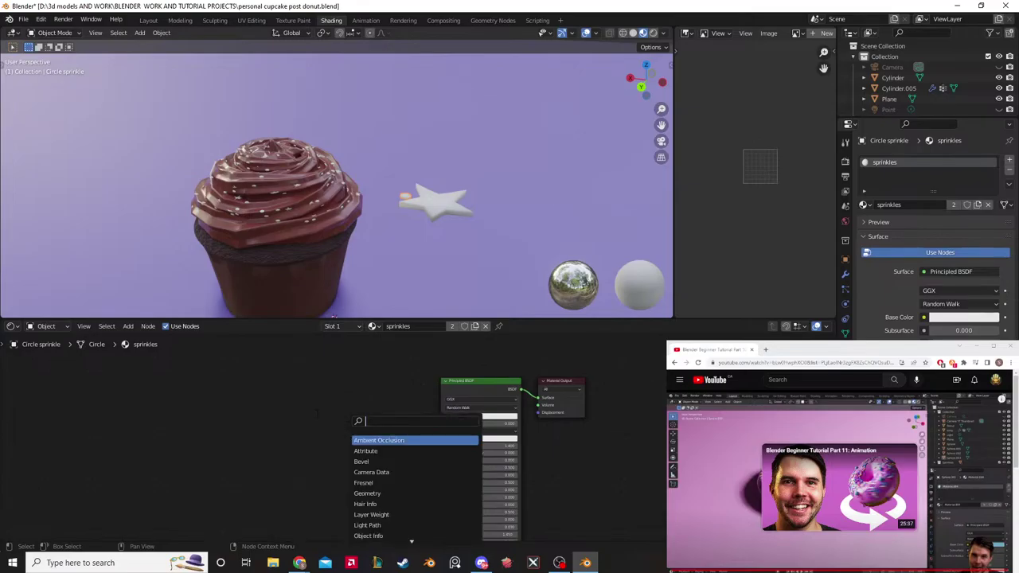
Step: Add an Object Info node and wire its Color output into the Principled BSDF Base Color
key(Escape)
key(shift+a)
mouse_move(312, 403)
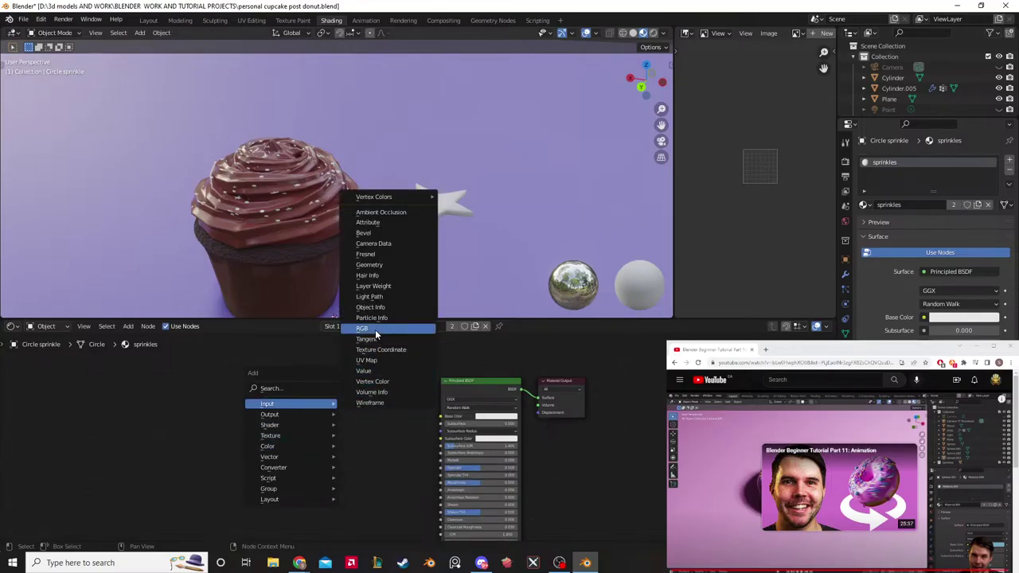
click(369, 306)
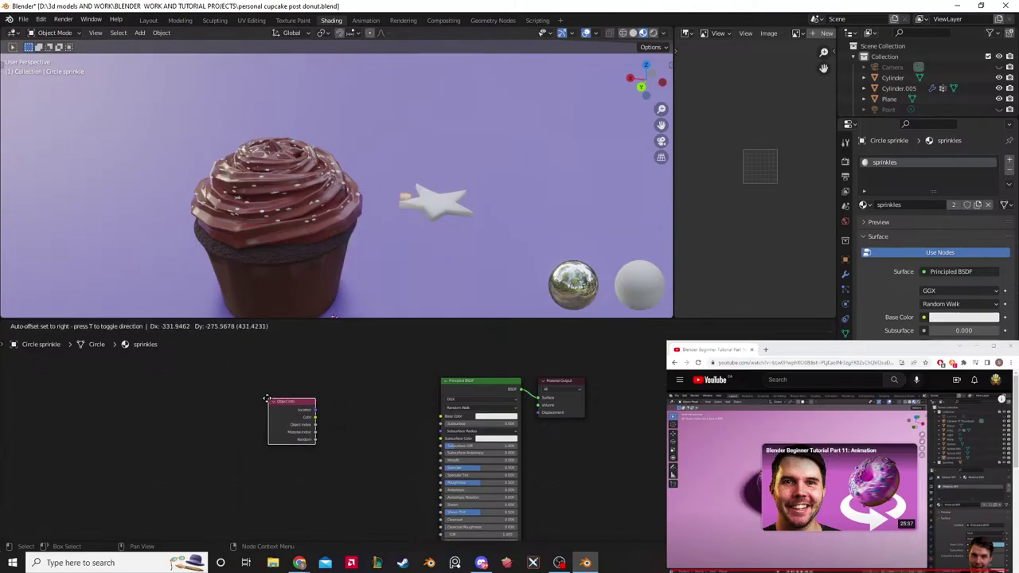
click(282, 406)
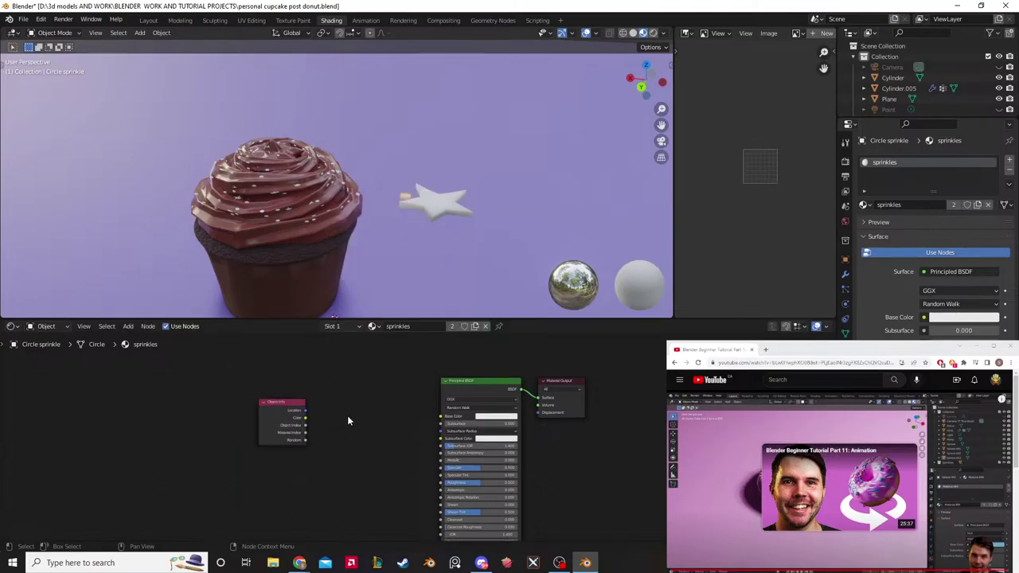
drag(305, 416, 441, 417)
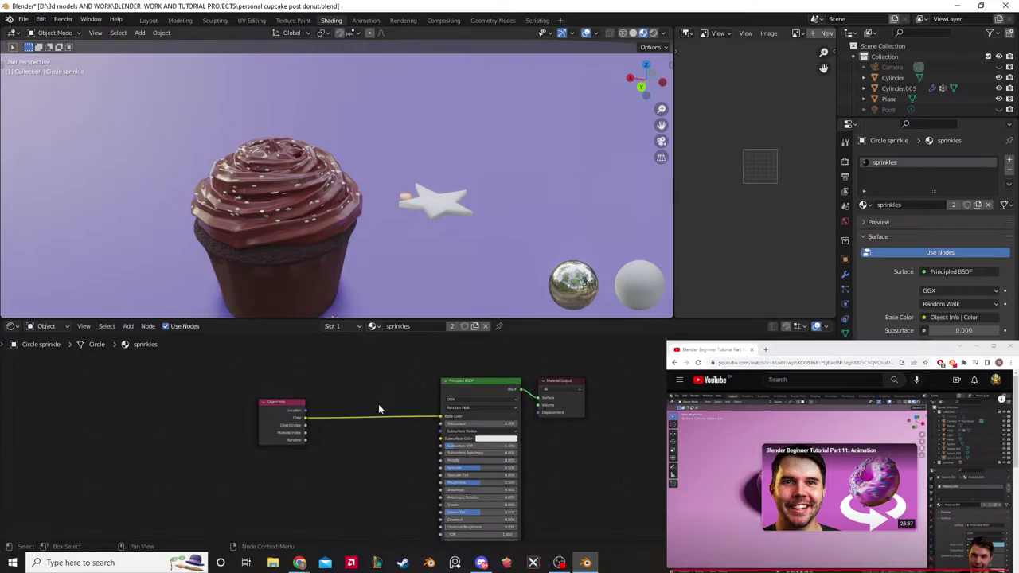
Step: Drop a ColorRamp node onto the link between Object Info and the Principled BSDF
key(shift+a)
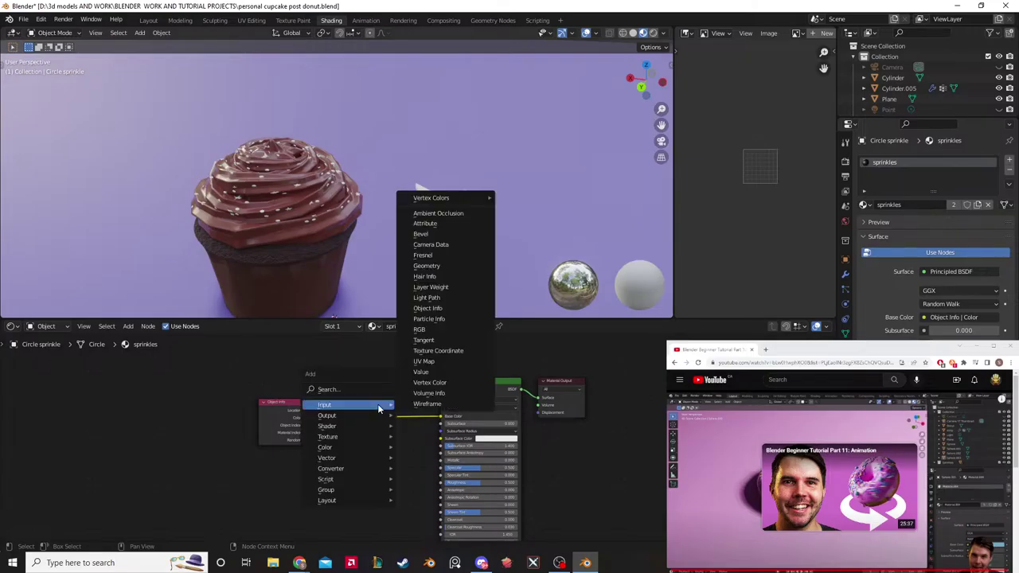
mouse_move(376, 448)
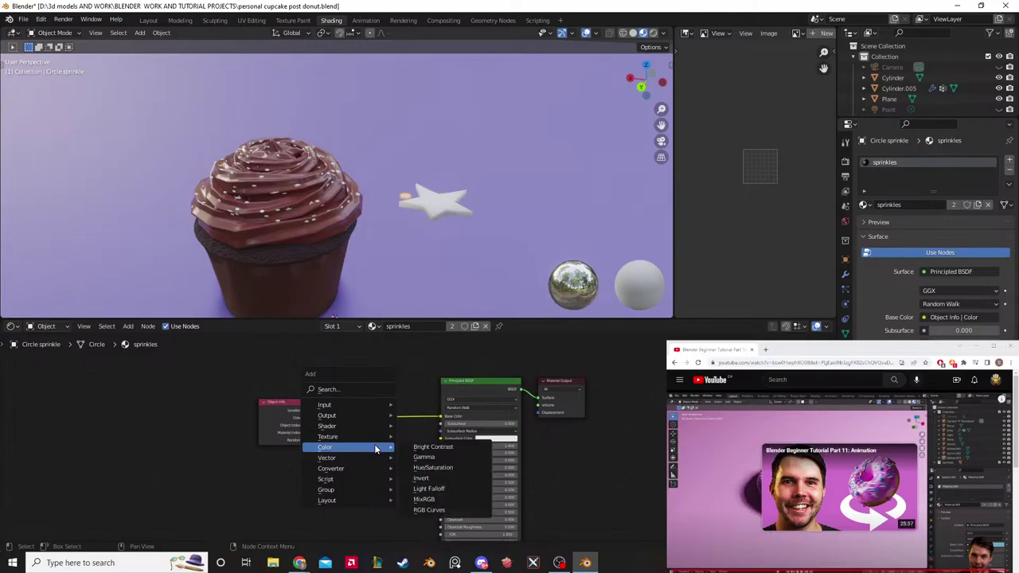
mouse_move(369, 430)
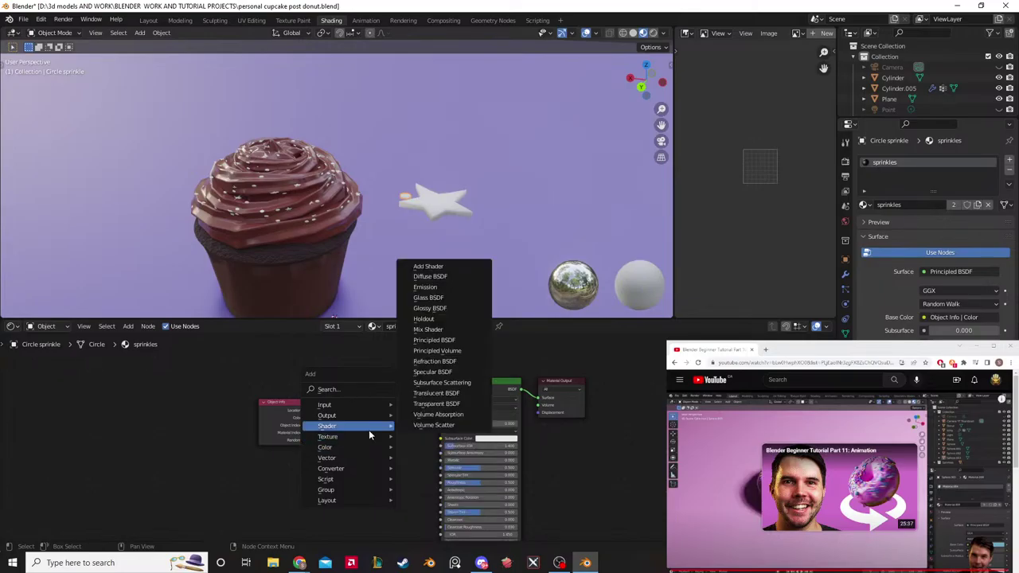
mouse_move(366, 472)
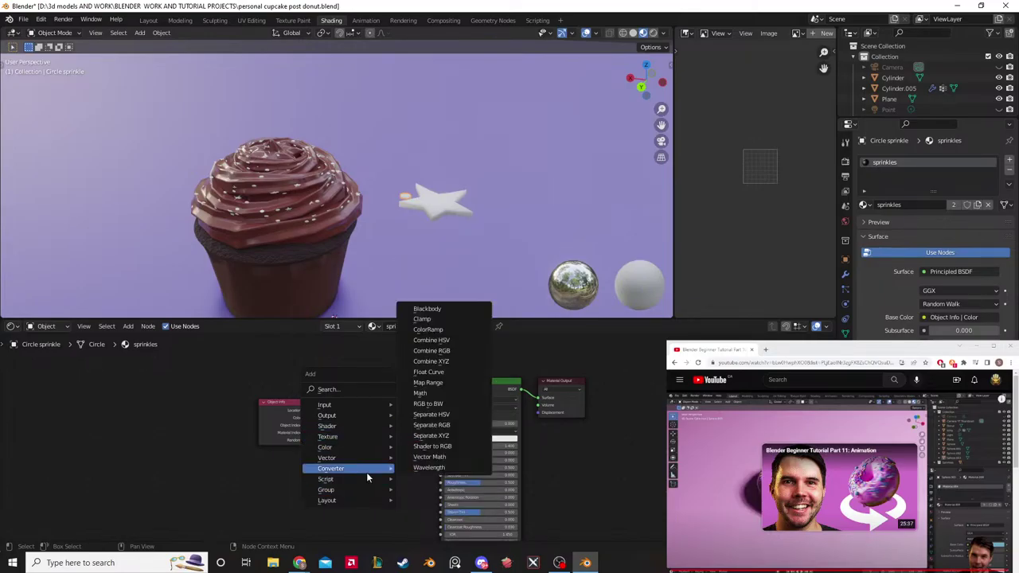
click(427, 329)
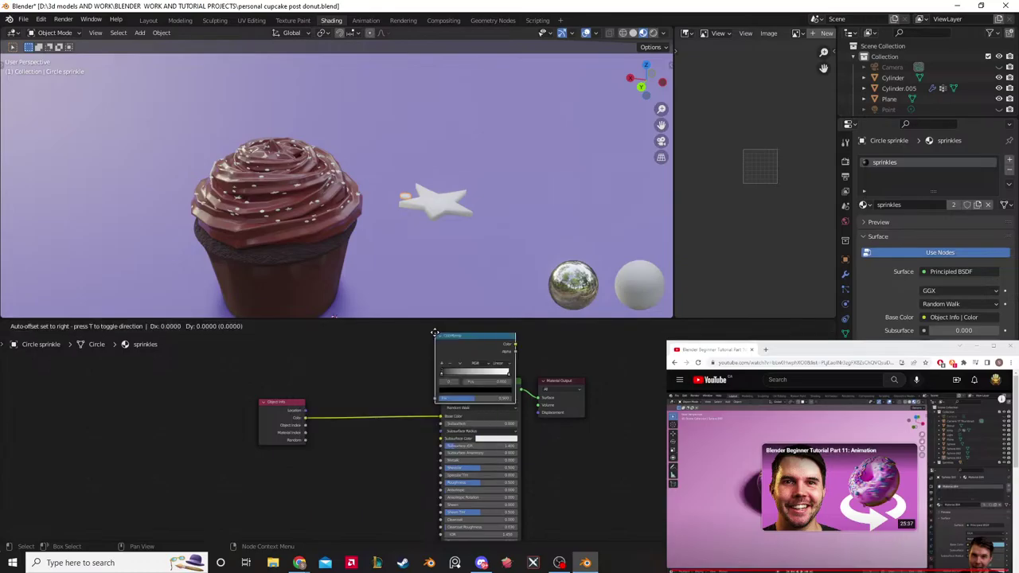
click(332, 393)
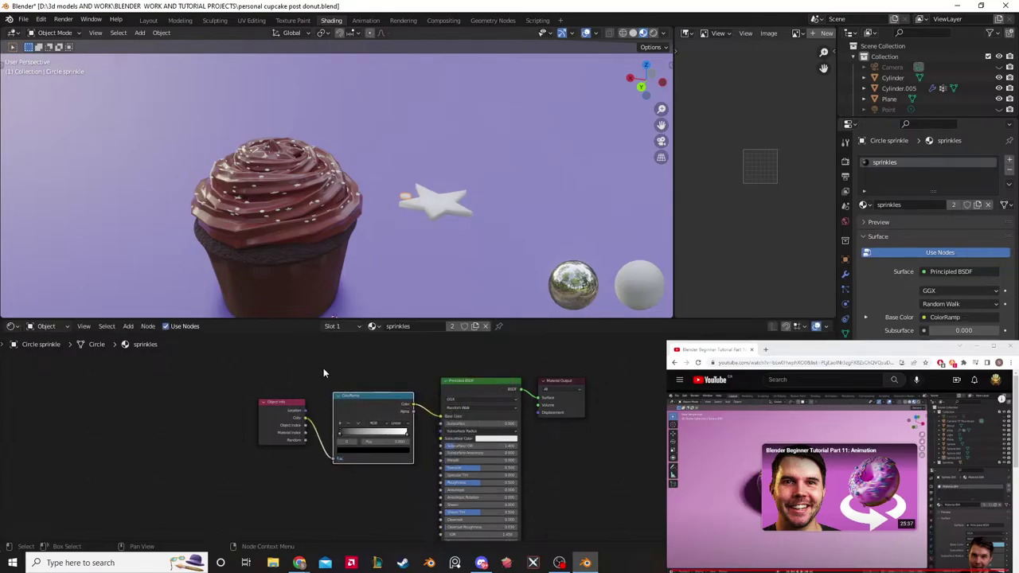
Step: Keep the ramp on Linear interpolation and shift the Object Info and ColorRamp nodes leftward
middle_drag(246, 370, 298, 369)
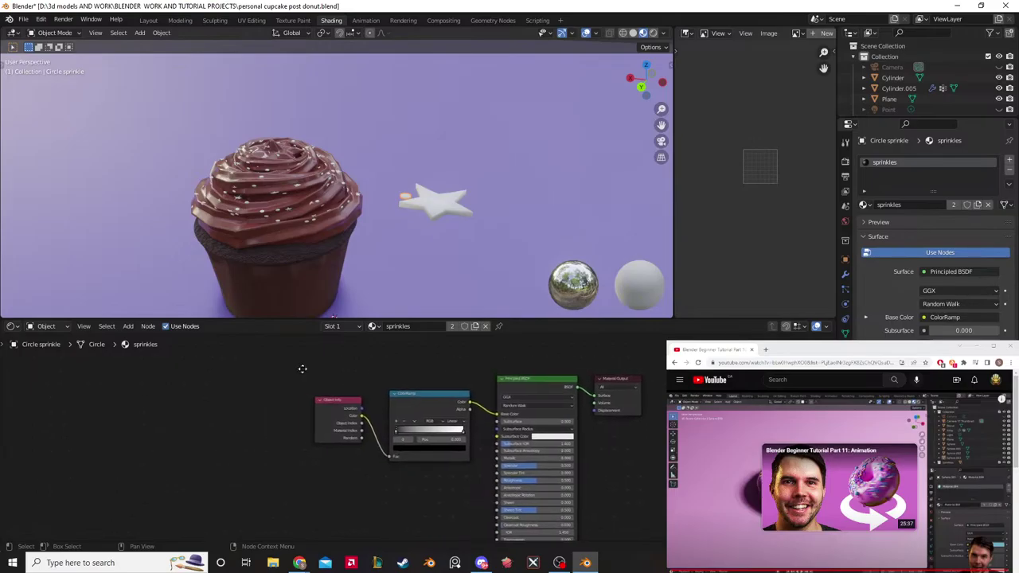
mouse_move(133, 249)
middle_down()
mouse_move(213, 241)
mouse_move(124, 251)
middle_up()
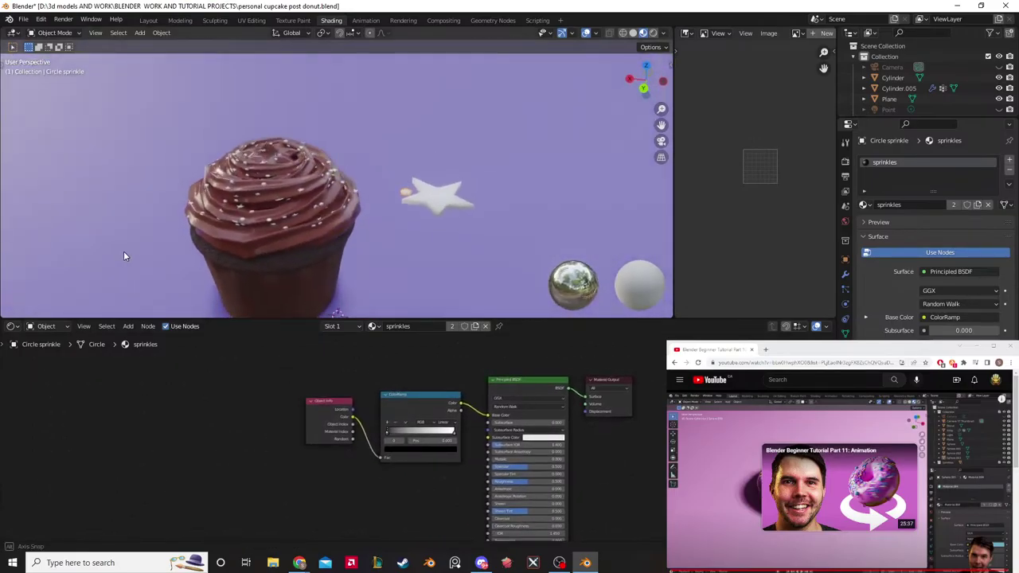
click(448, 422)
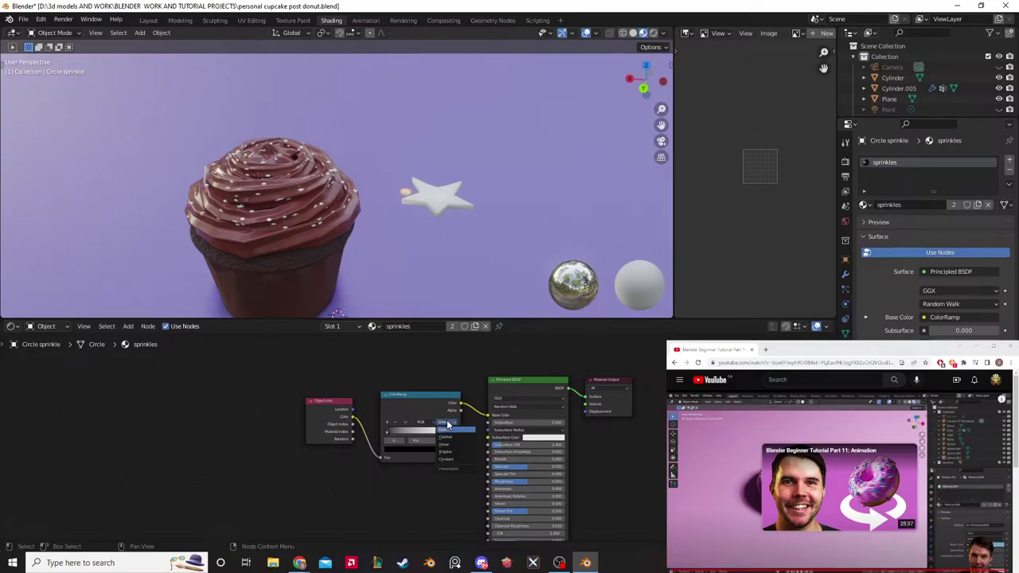
click(448, 423)
drag(332, 407, 297, 409)
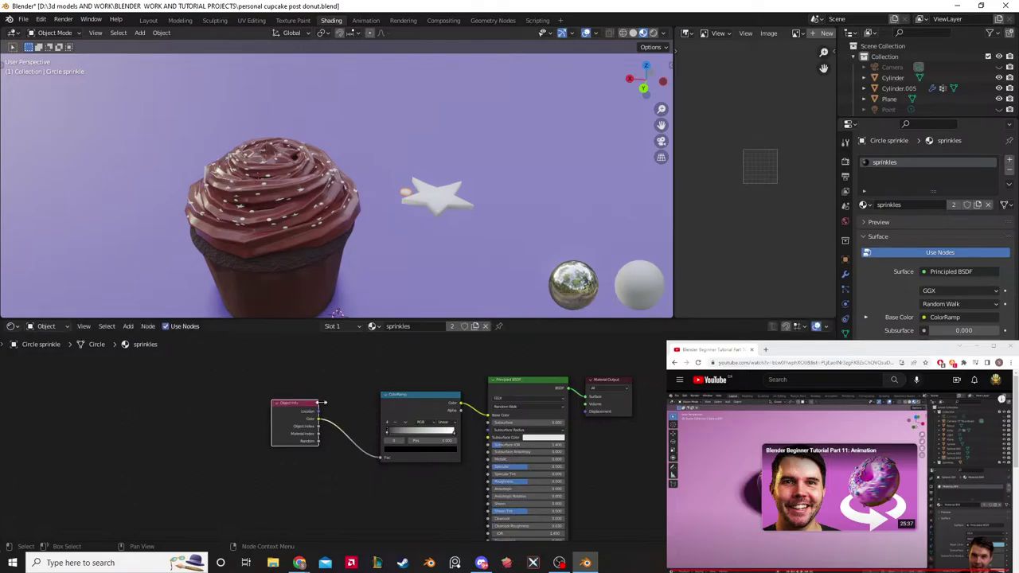
drag(418, 395, 405, 380)
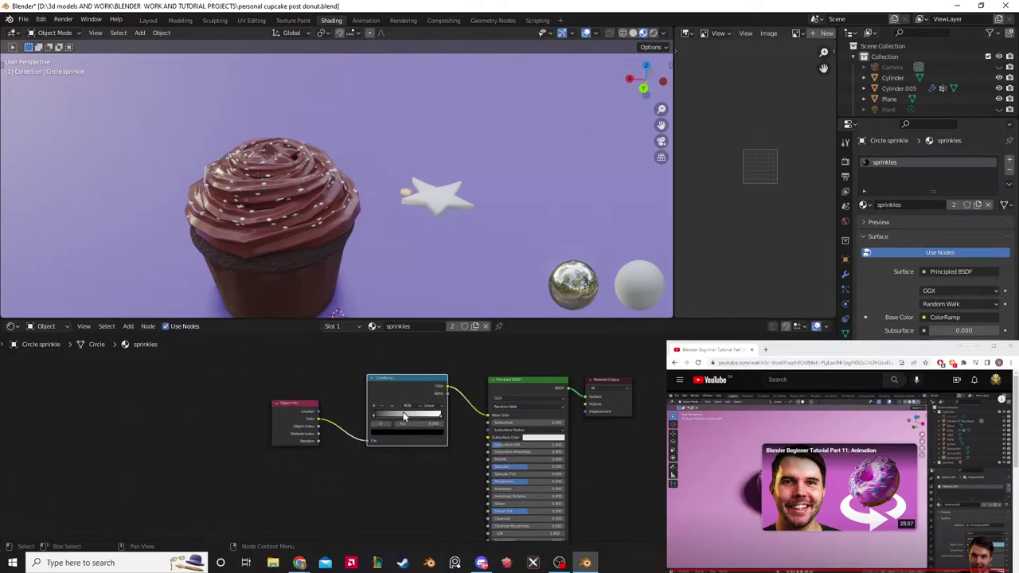
click(389, 436)
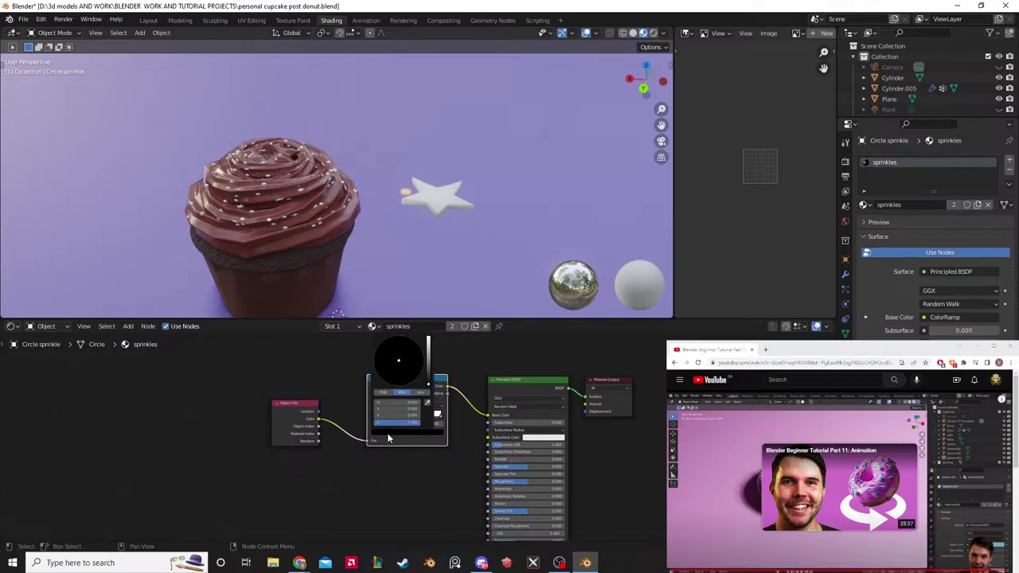
mouse_move(427, 378)
mouse_down()
mouse_move(428, 340)
mouse_move(419, 347)
mouse_up()
click(409, 355)
click(438, 413)
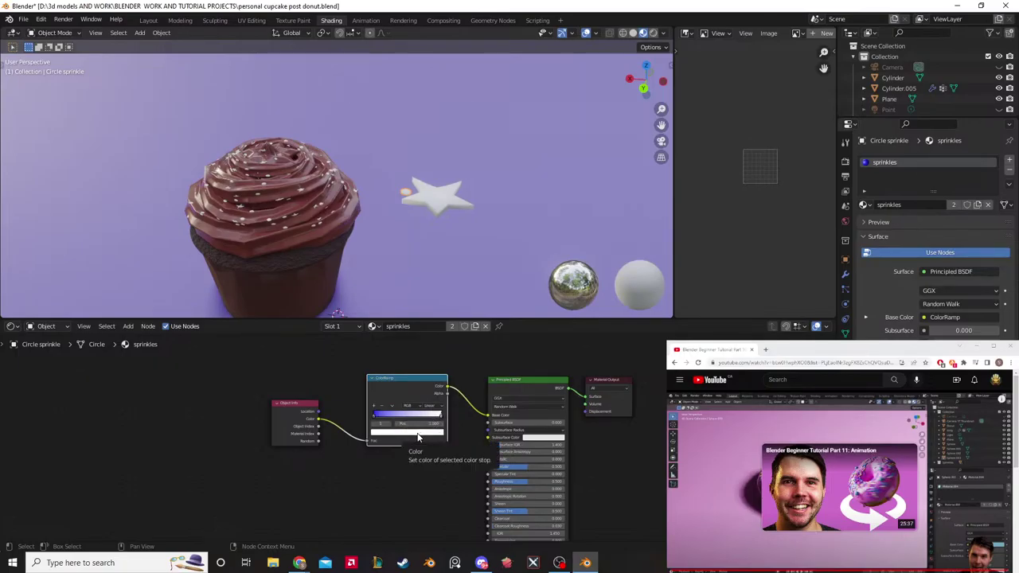
key(space)
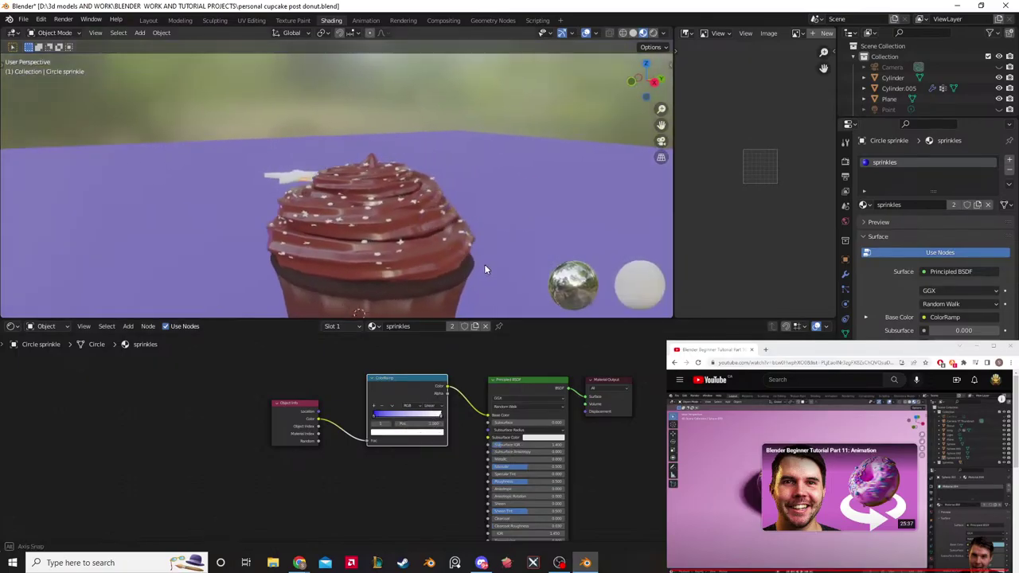
key(Escape)
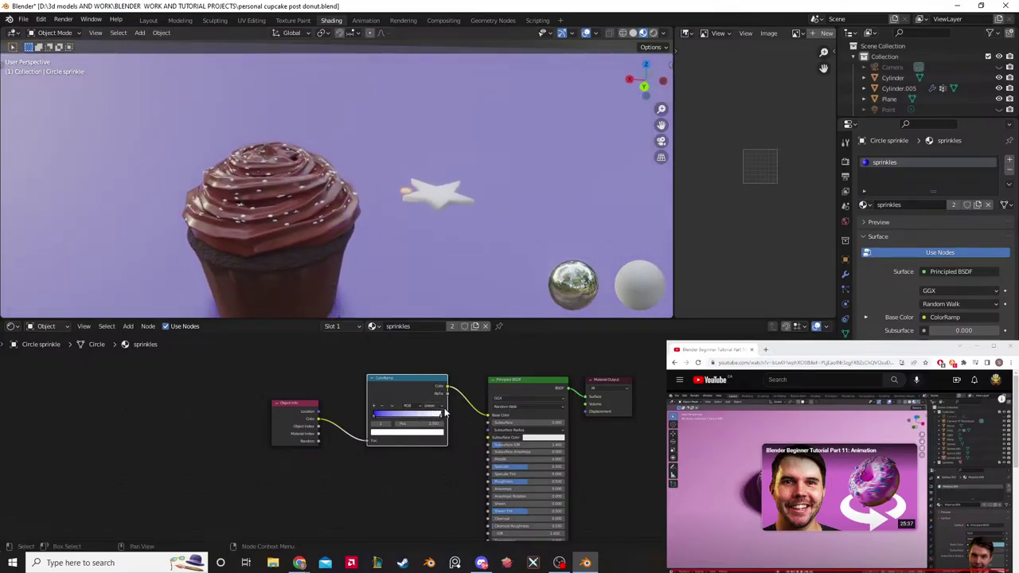
scroll(610, 454, down, 2)
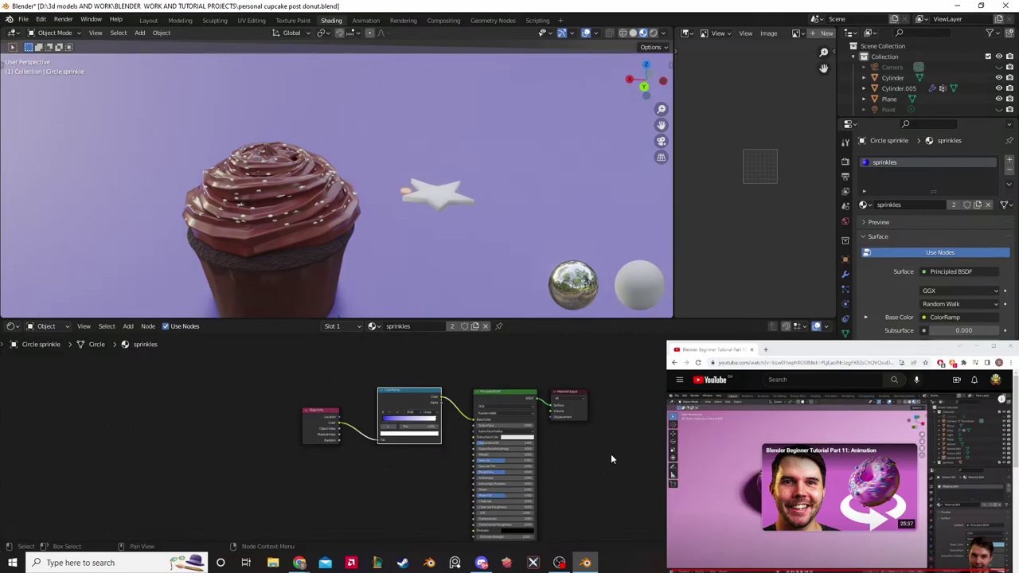
Step: Feed Object Info's Random into the ColorRamp Fac and make the right stop red-pink
scroll(417, 436, up, 3)
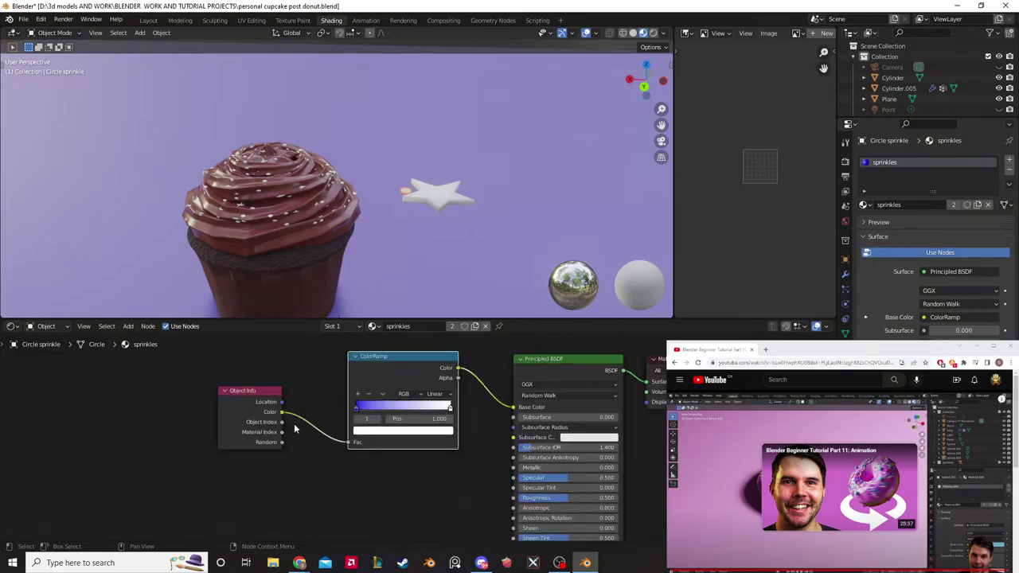
drag(282, 442, 348, 439)
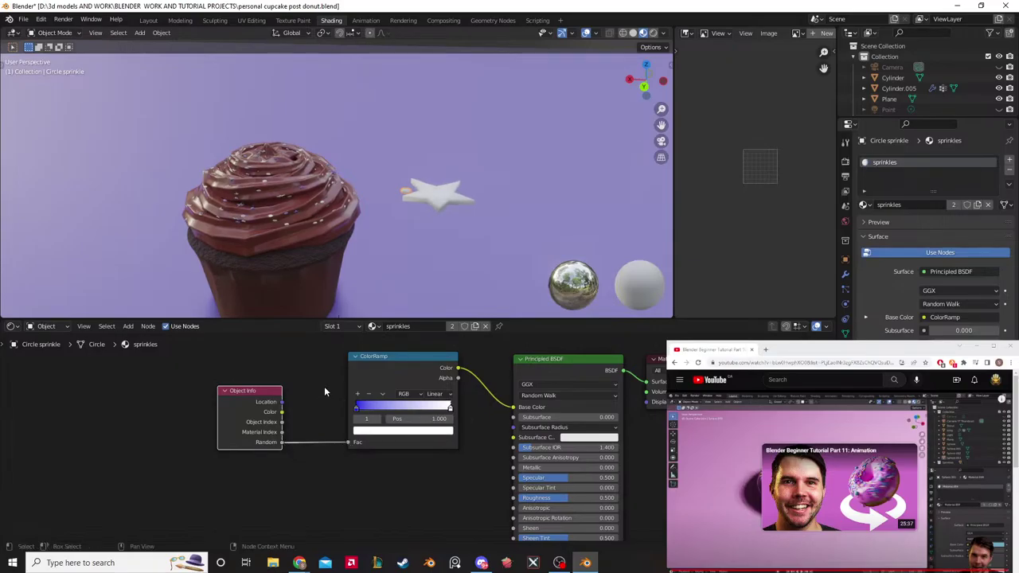
mouse_move(365, 265)
middle_down()
mouse_move(454, 266)
mouse_move(398, 261)
mouse_move(356, 272)
middle_up()
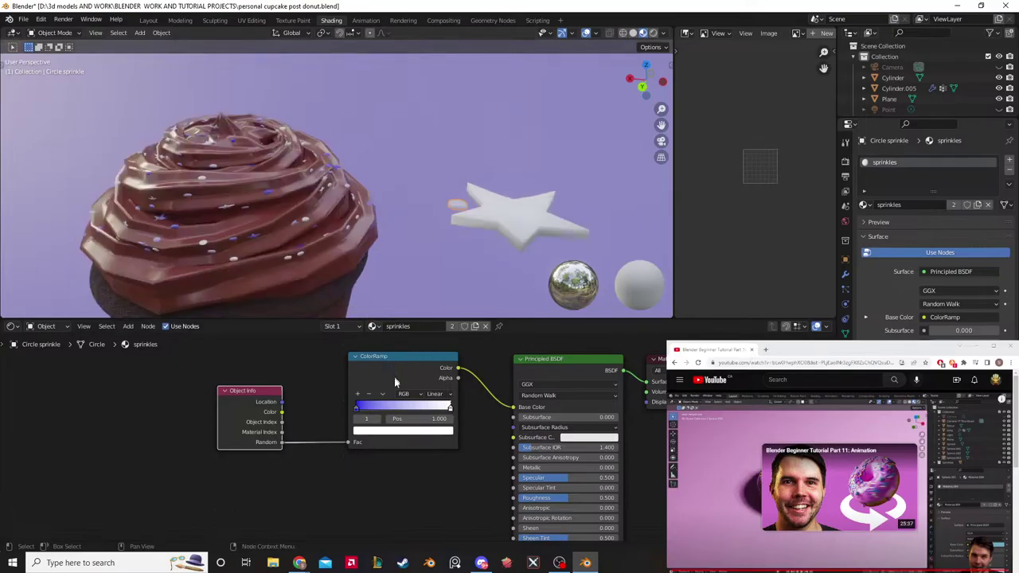
click(420, 434)
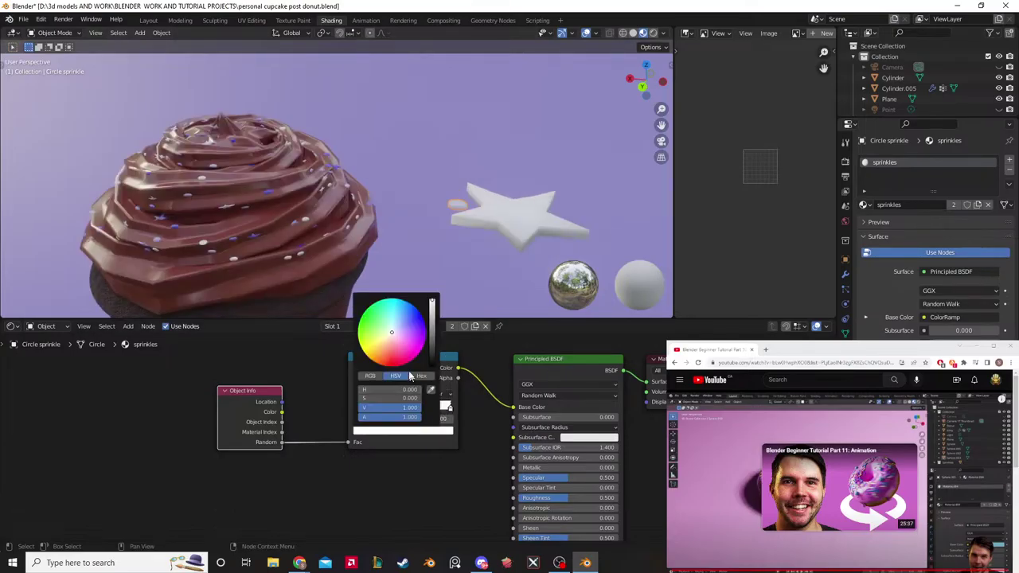
drag(393, 360, 393, 358)
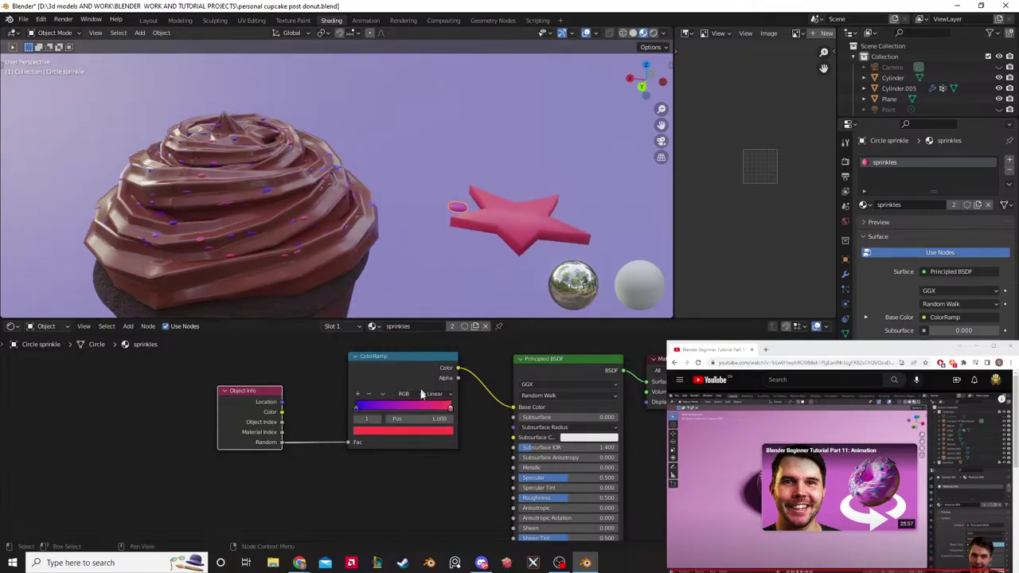
Step: Add a near-white colour stop in the middle of the ramp
click(357, 394)
drag(402, 406, 399, 407)
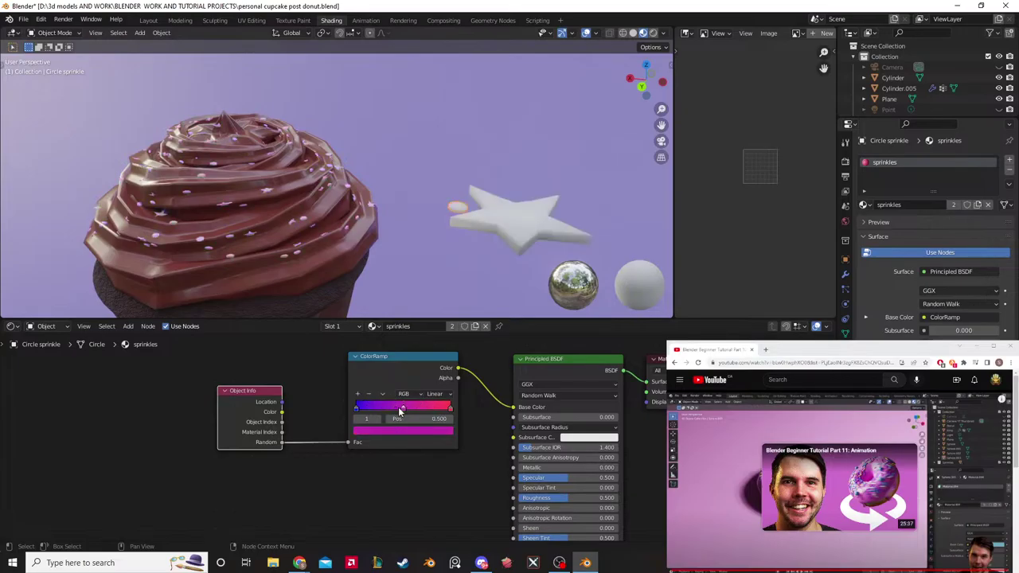
click(405, 430)
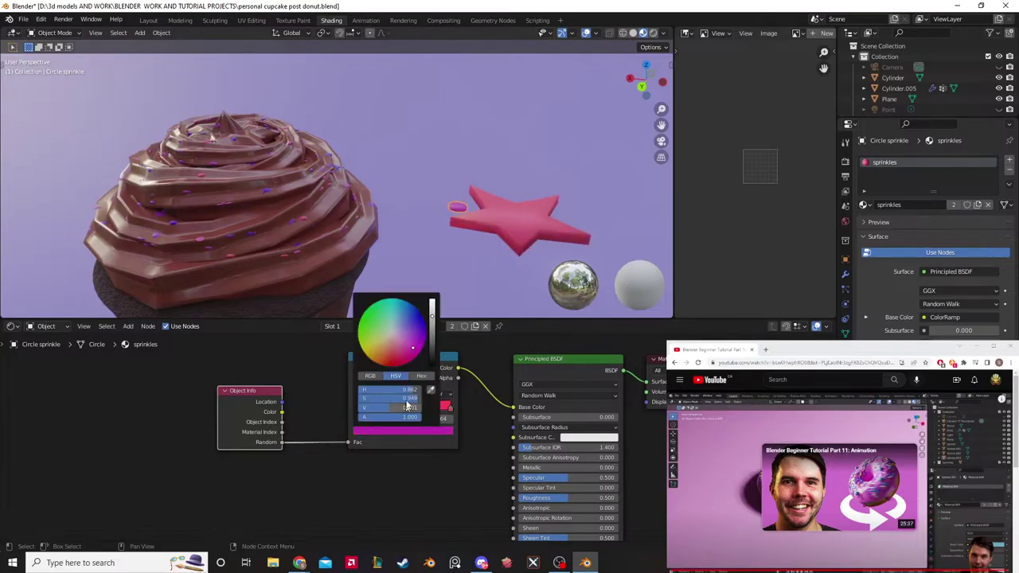
drag(417, 347, 392, 332)
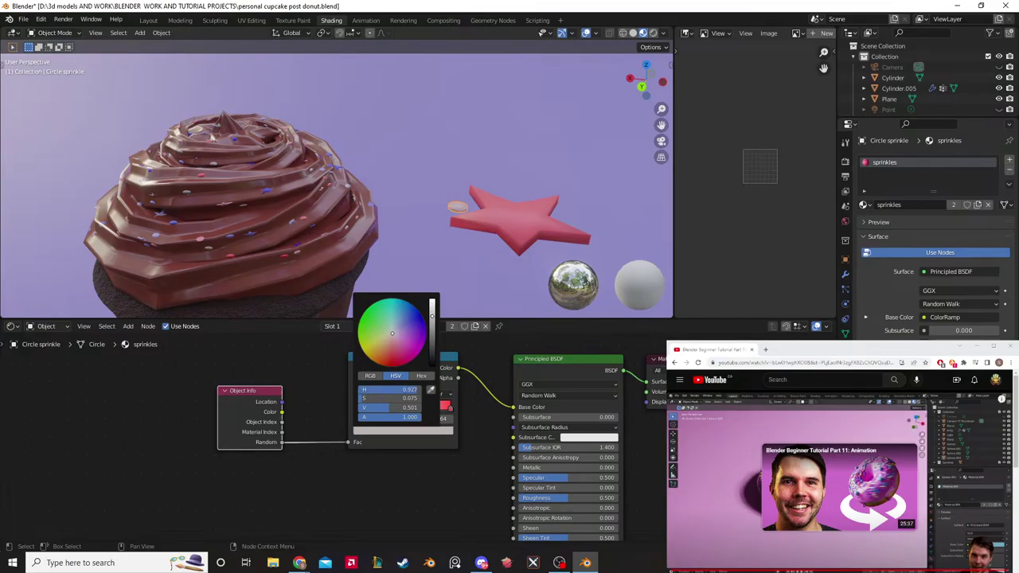
Step: Switch the ramp to Constant interpolation and move the red stop to about 0.73
click(429, 243)
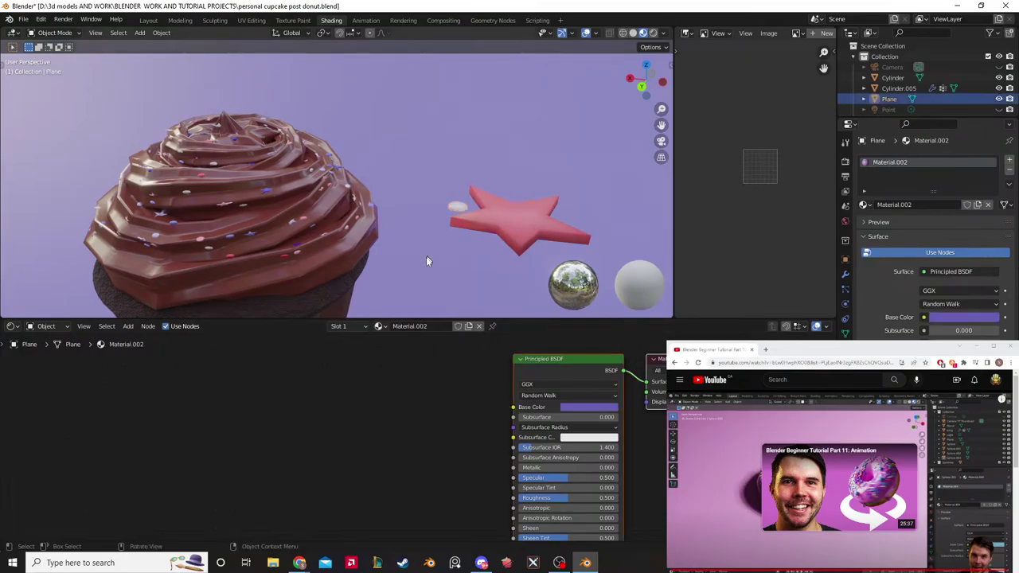
middle_drag(376, 246, 483, 251)
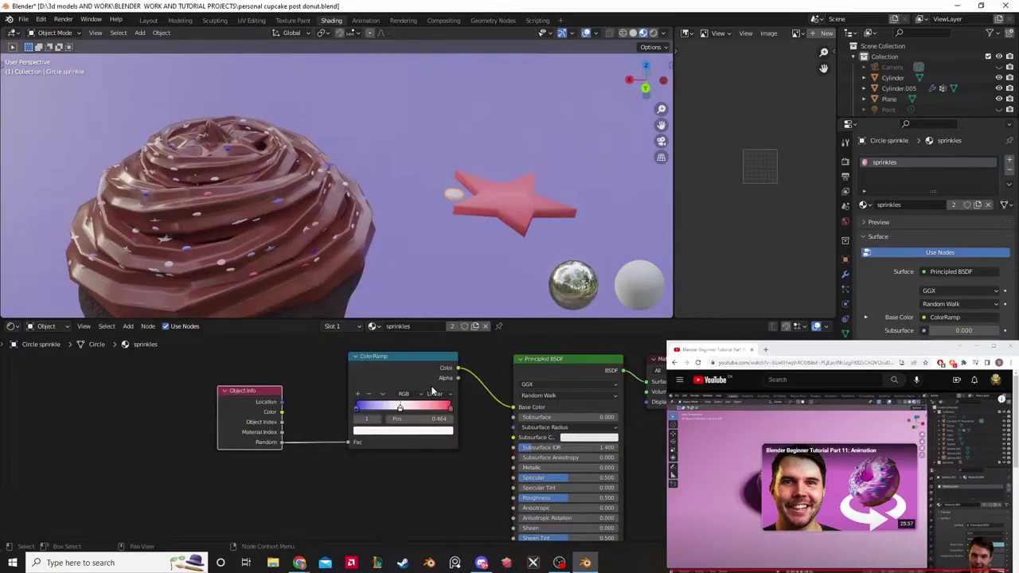
click(437, 393)
click(442, 444)
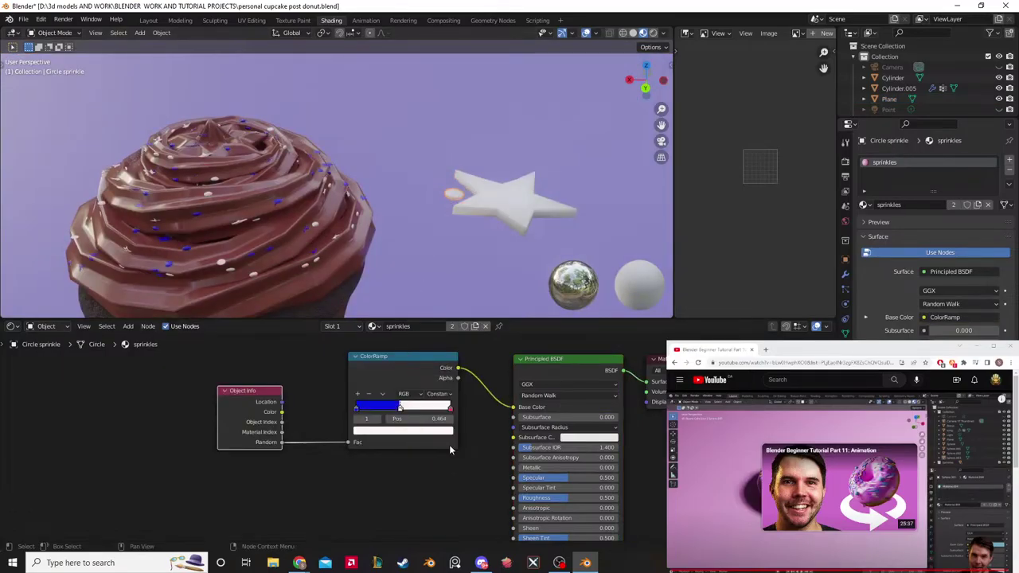
click(450, 412)
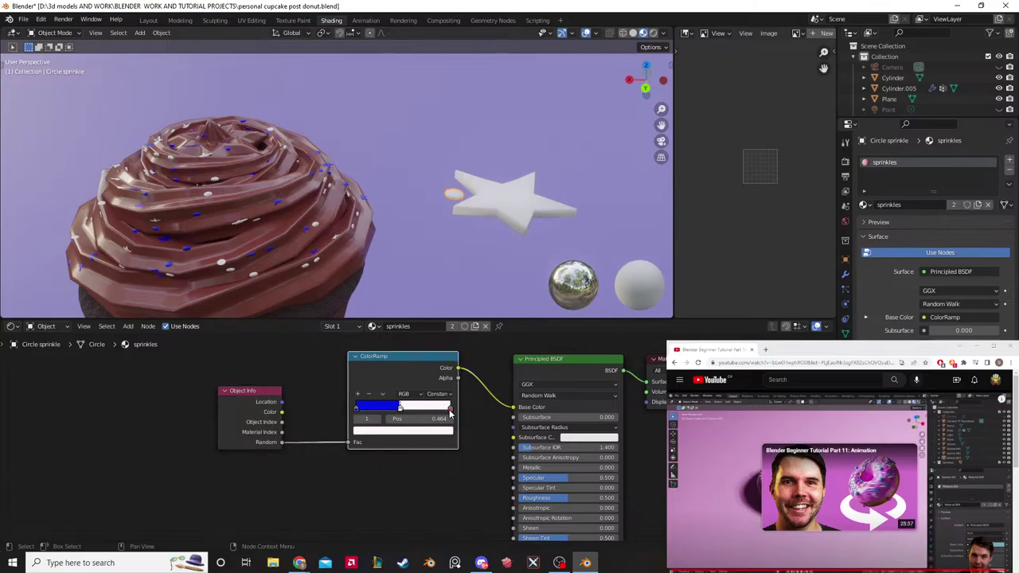
drag(450, 412, 426, 410)
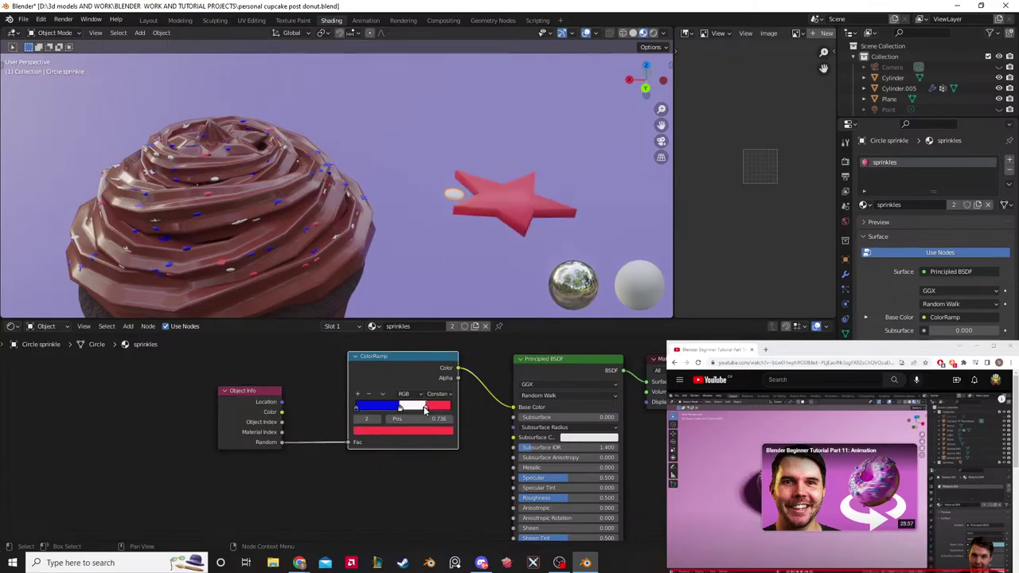
click(430, 280)
middle_drag(430, 279, 579, 233)
scroll(305, 197, down, 3)
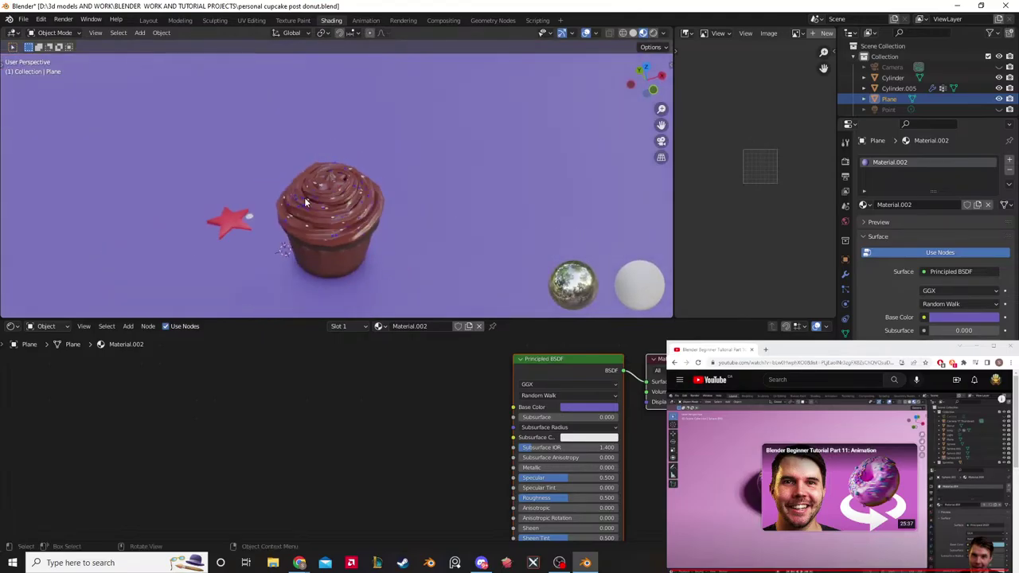
key(KP_0)
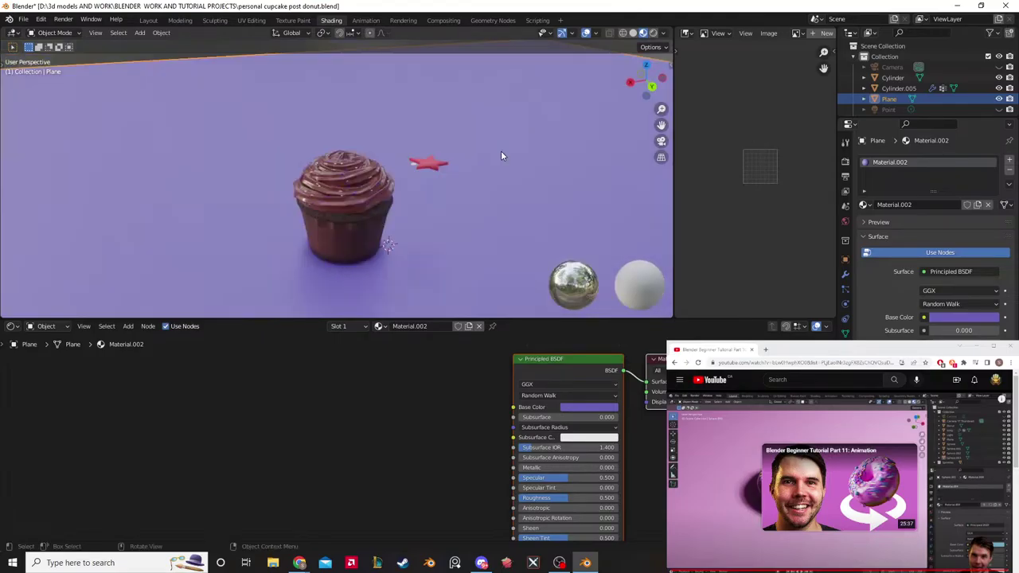
key(F12)
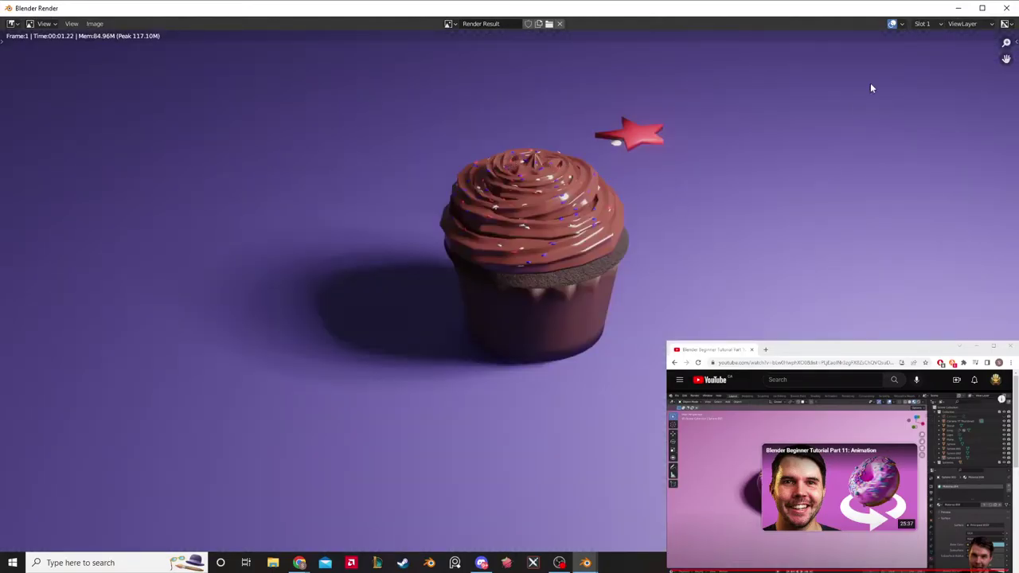
click(1006, 8)
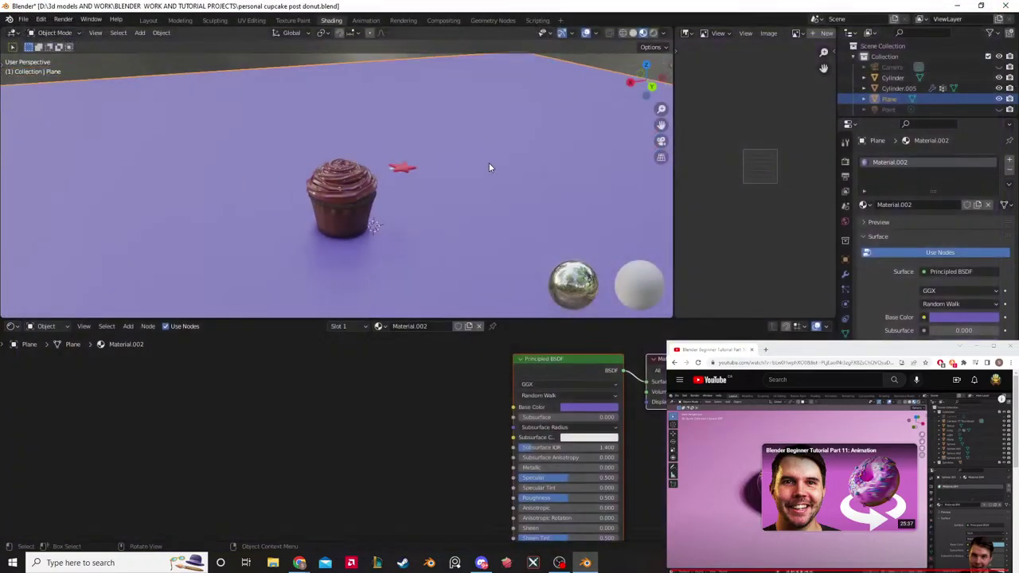
middle_drag(489, 167, 438, 143)
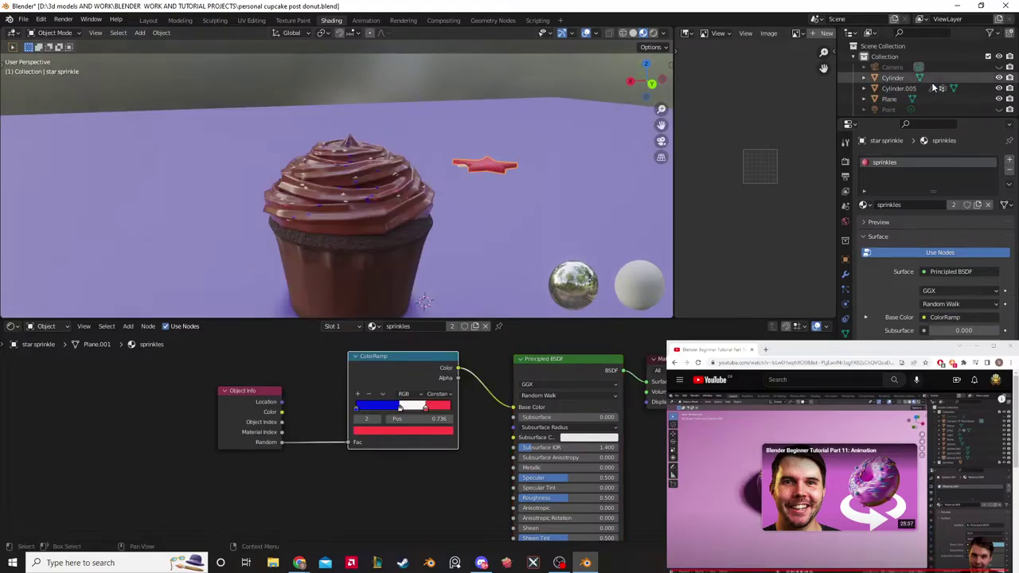
scroll(931, 82, down, 3)
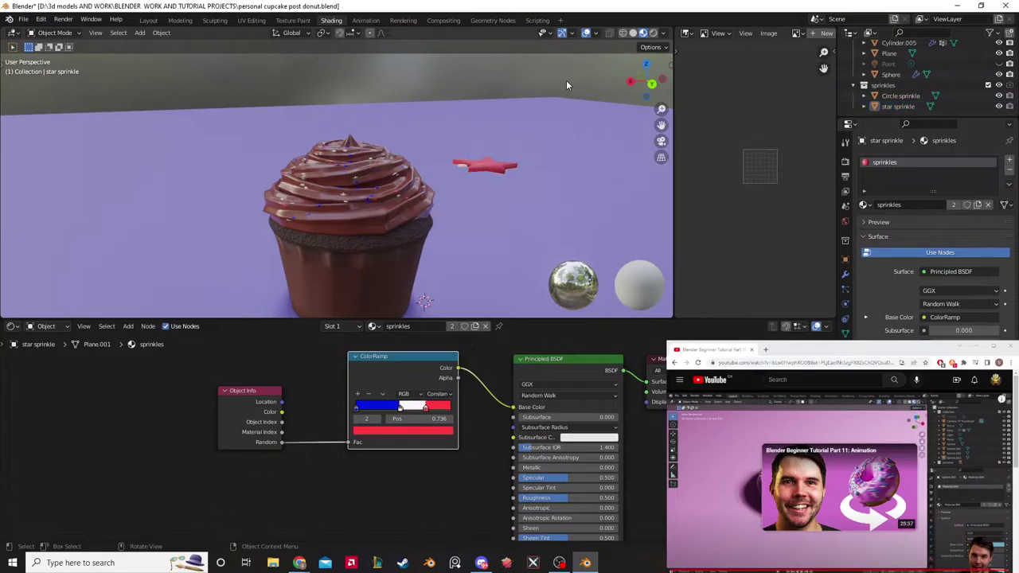
key(F12)
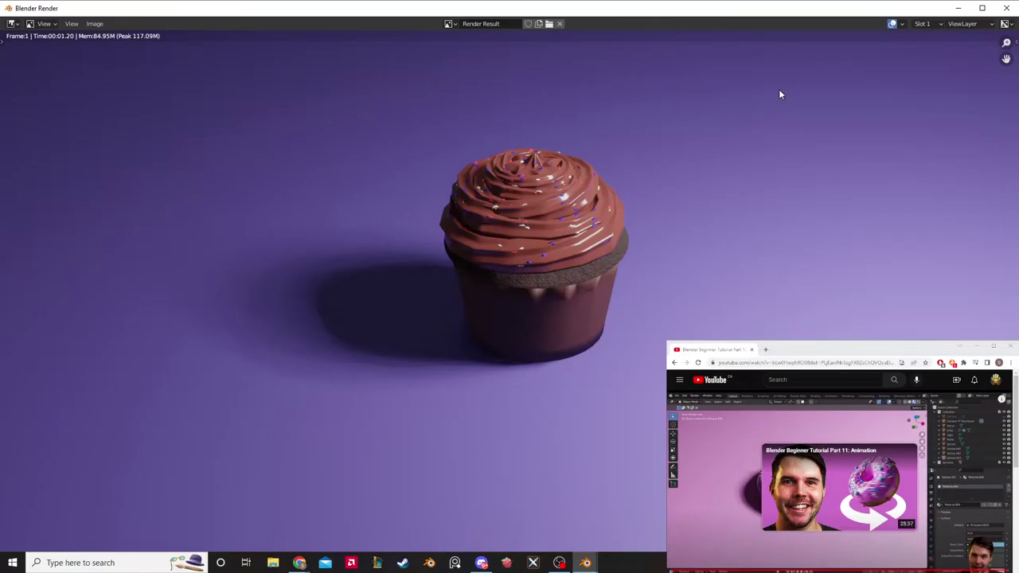
click(1008, 9)
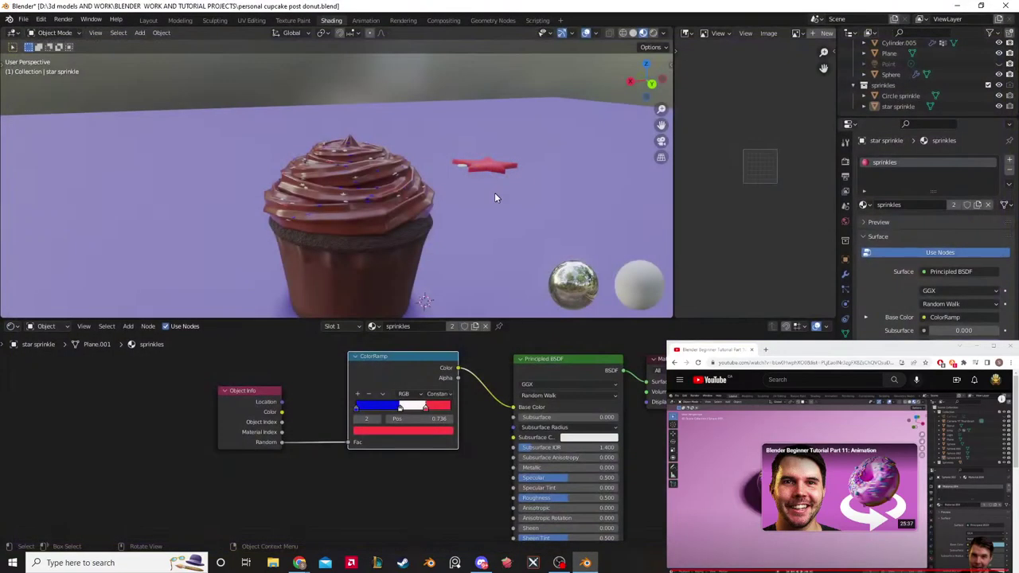
middle_drag(494, 192, 130, 64)
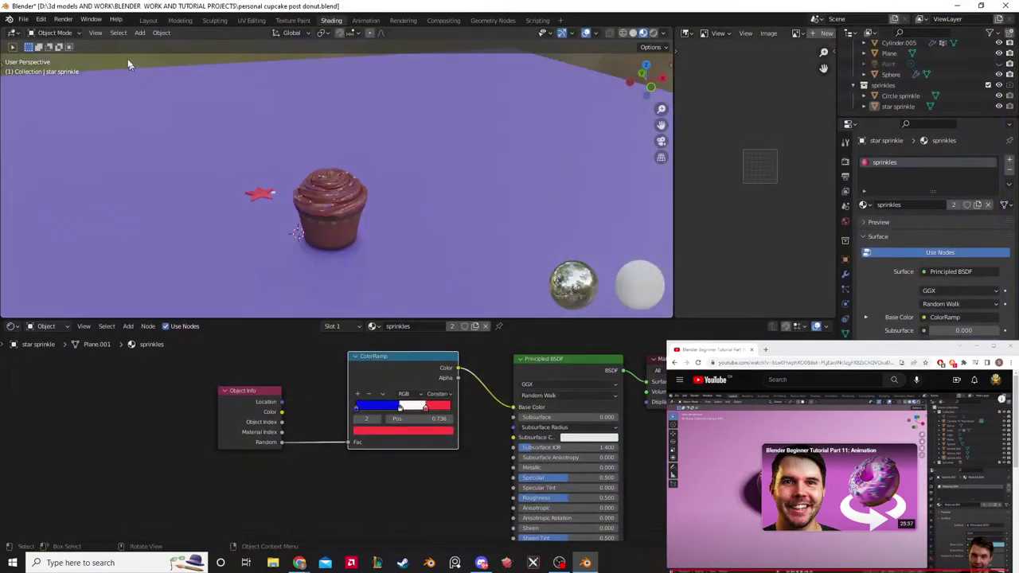
click(26, 19)
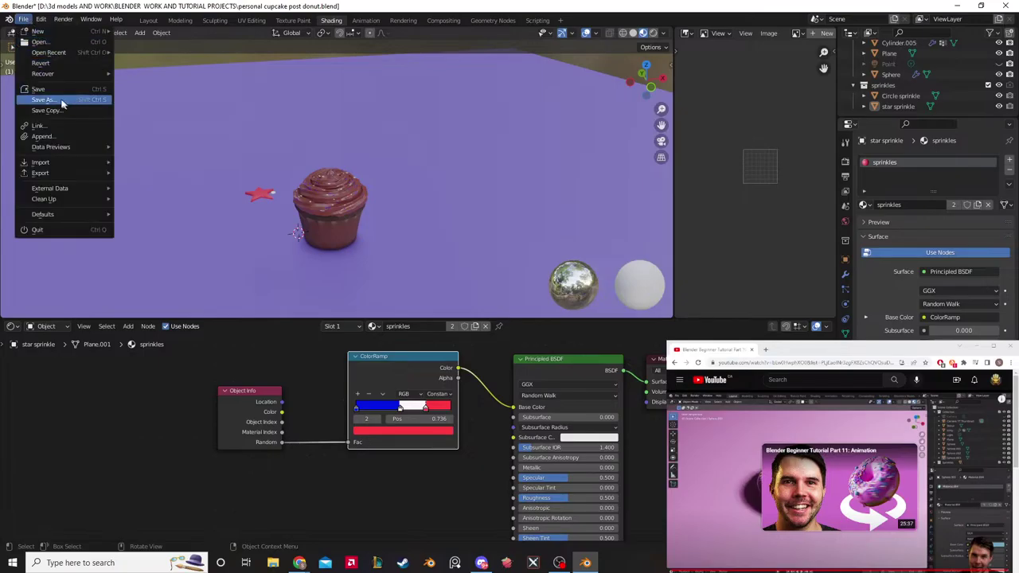
Step: Save the project as personal cupcake post donut.blend and open Windows search
click(41, 90)
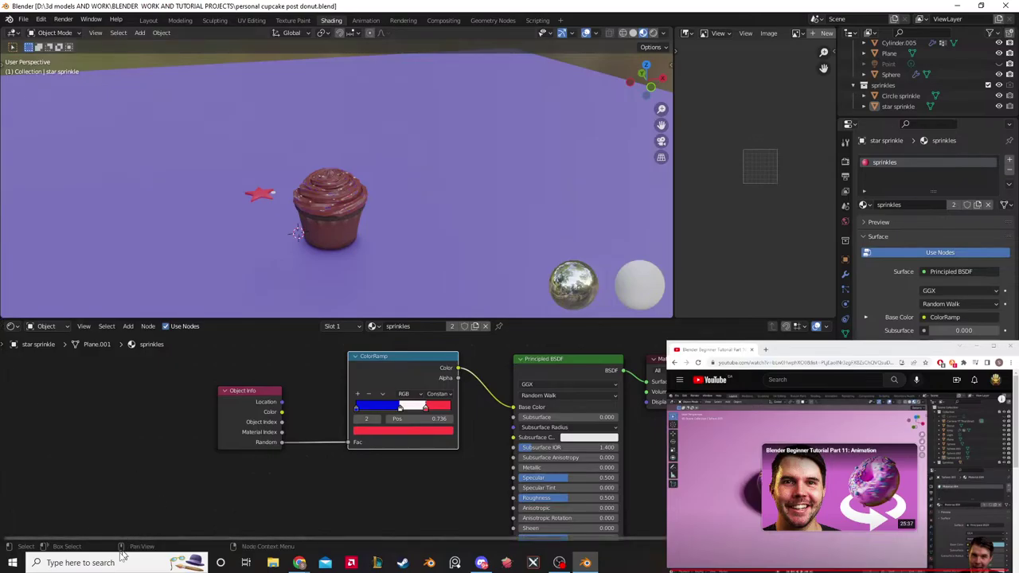
click(97, 562)
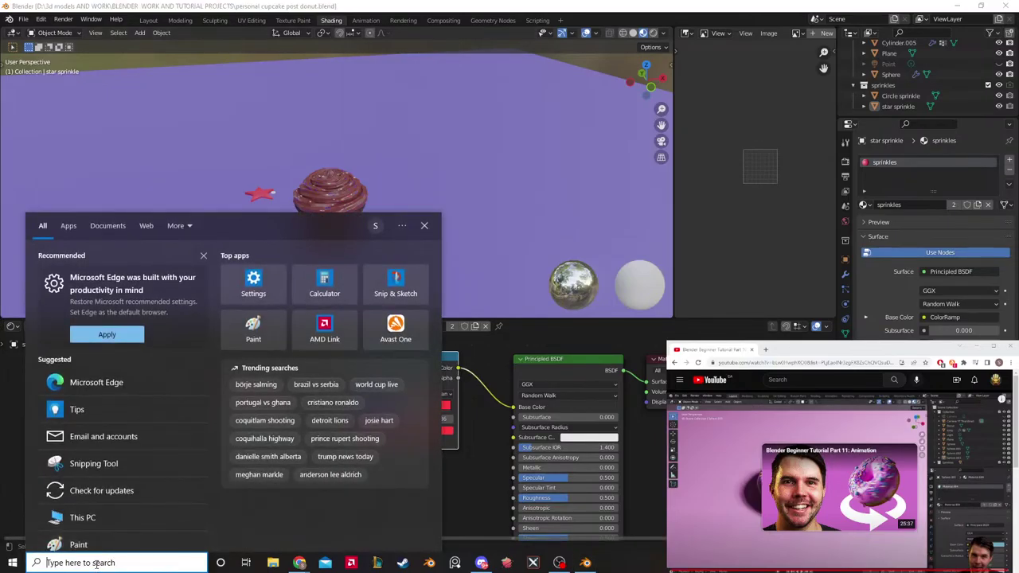
Step: Open Notepad, type an indented 'lil break' note, and minimize it
text(not)
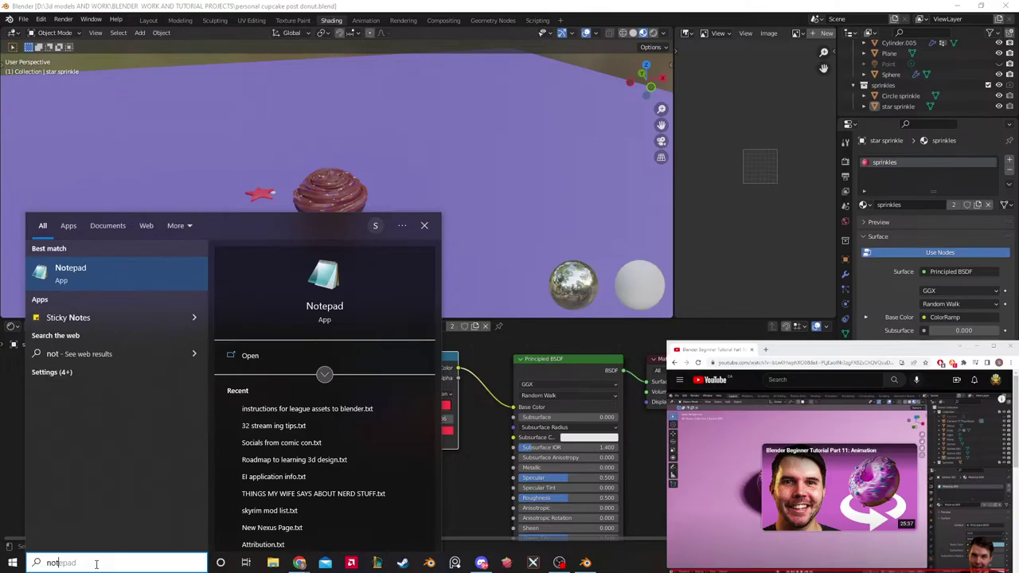
key(Return)
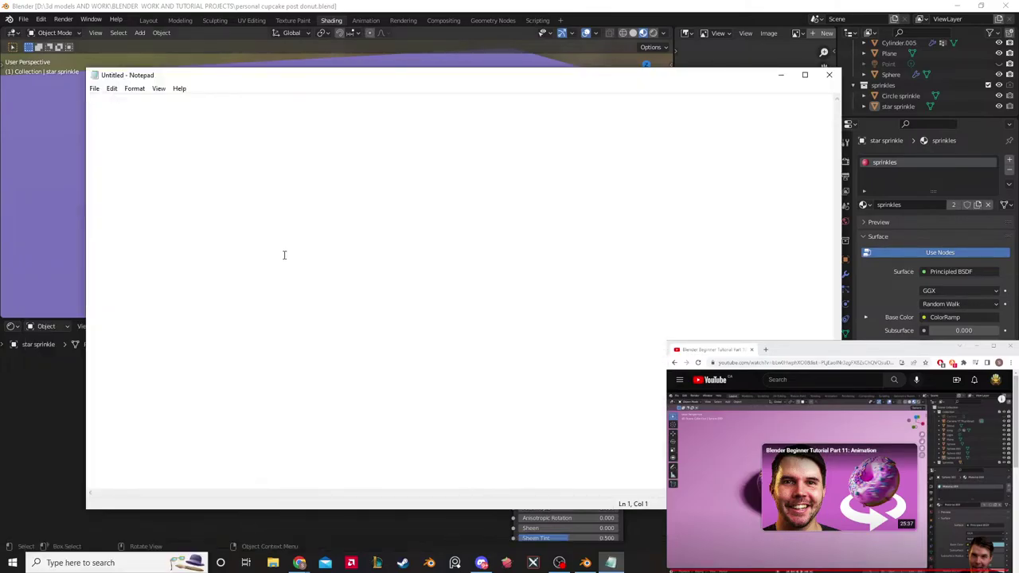
key(Return)
key(Return)
key(Return)
key(Return)
key(Tab)
key(Tab)
key(Tab)
text(11l break)
click(454, 533)
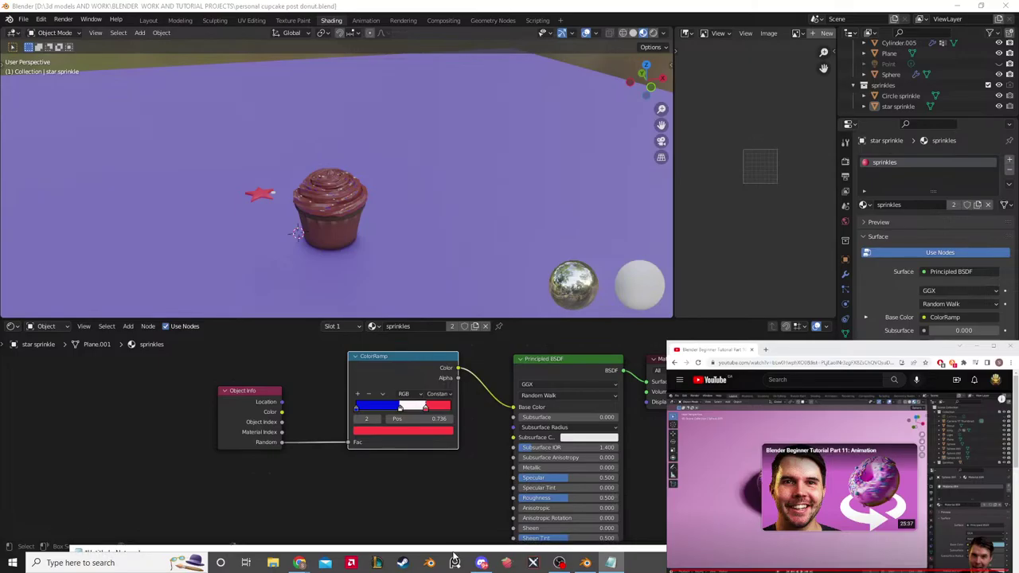
Step: Save the cupcake project and open THE DOUGHNUT.blend
click(23, 18)
click(38, 92)
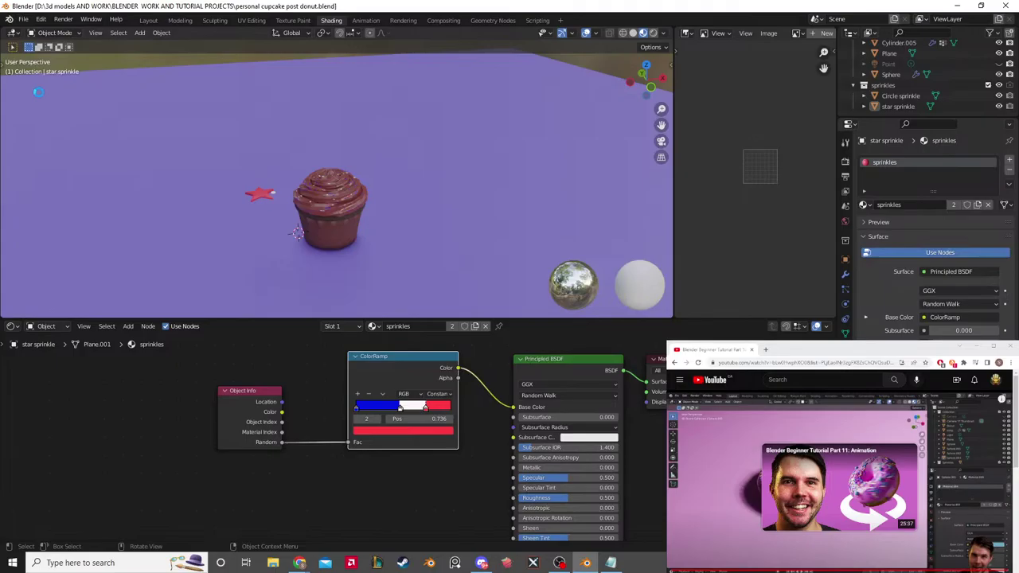
click(25, 19)
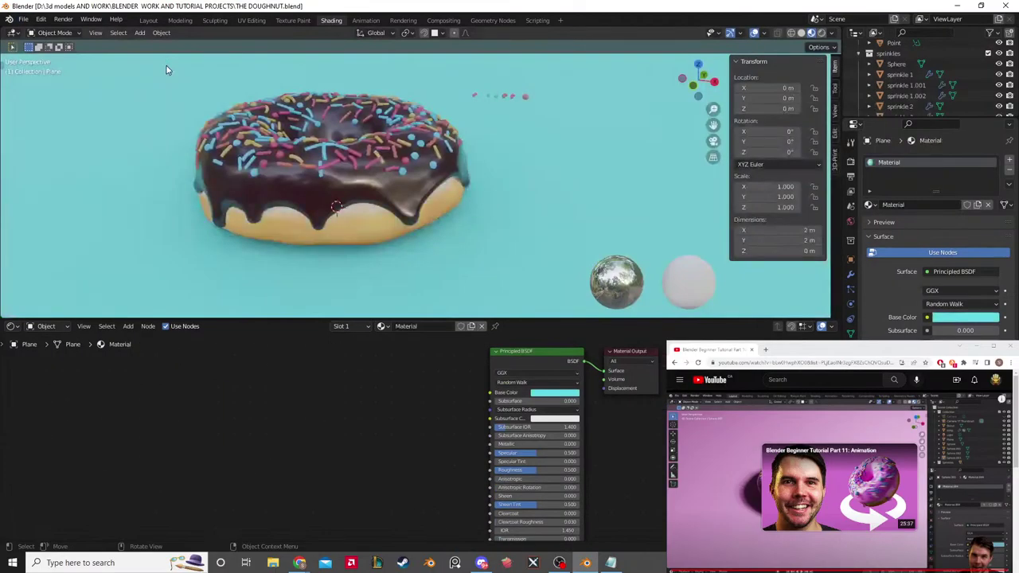
Step: Adjust the doughnut view, render it with F12, and close the render window
middle_drag(513, 189, 532, 201)
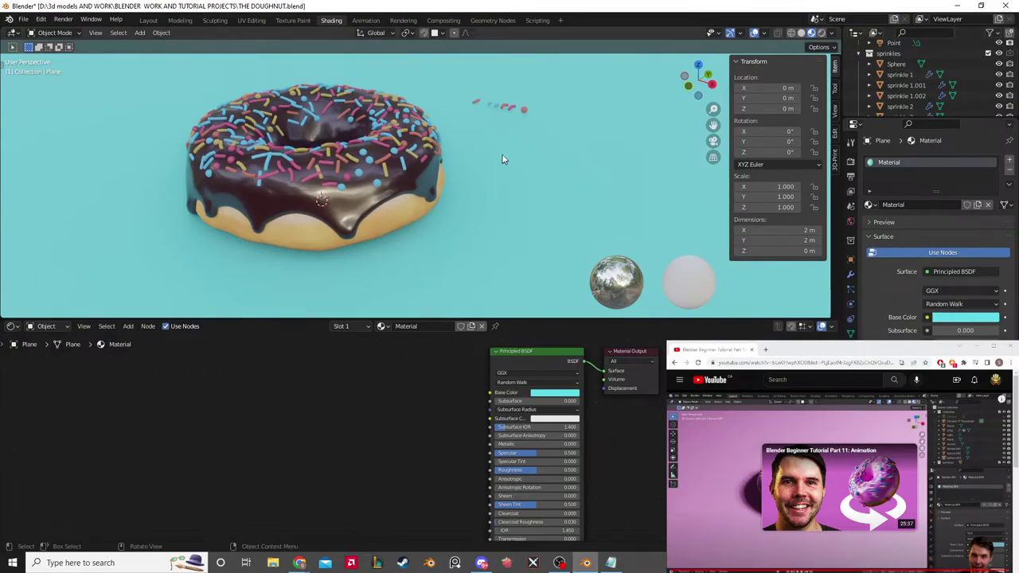
scroll(497, 158, down, 4)
key(F12)
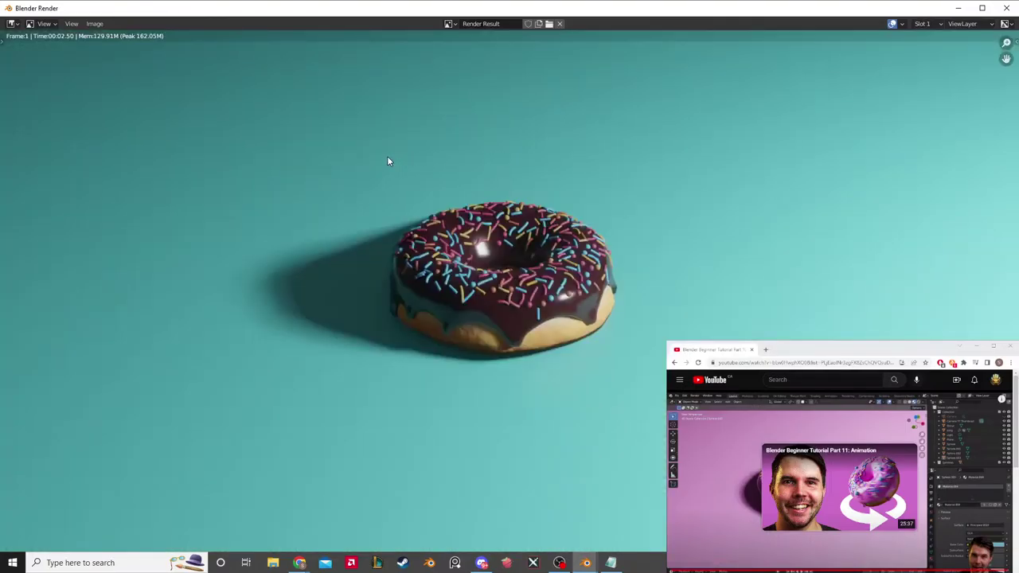
middle_drag(387, 161, 339, 167)
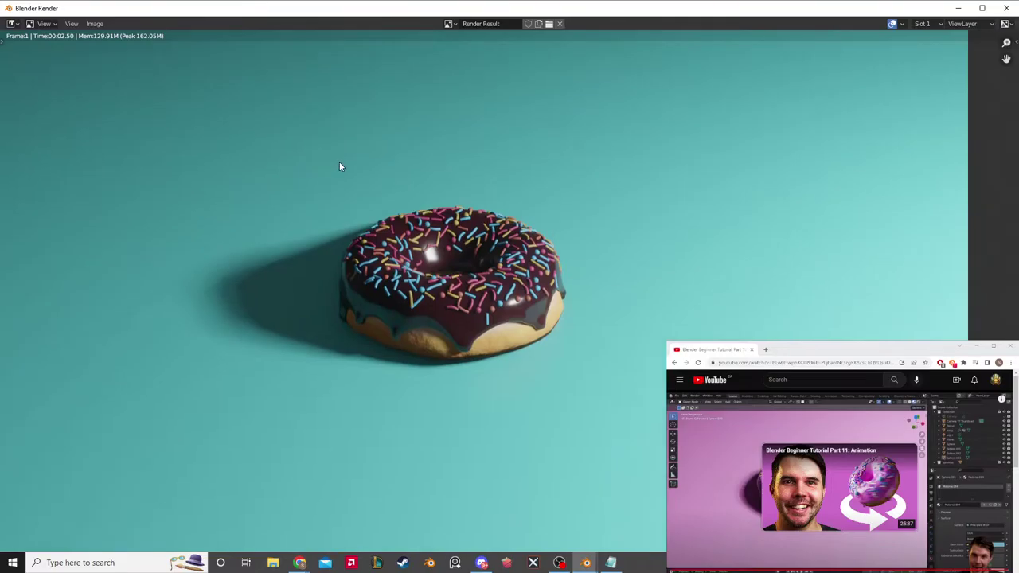
click(1009, 8)
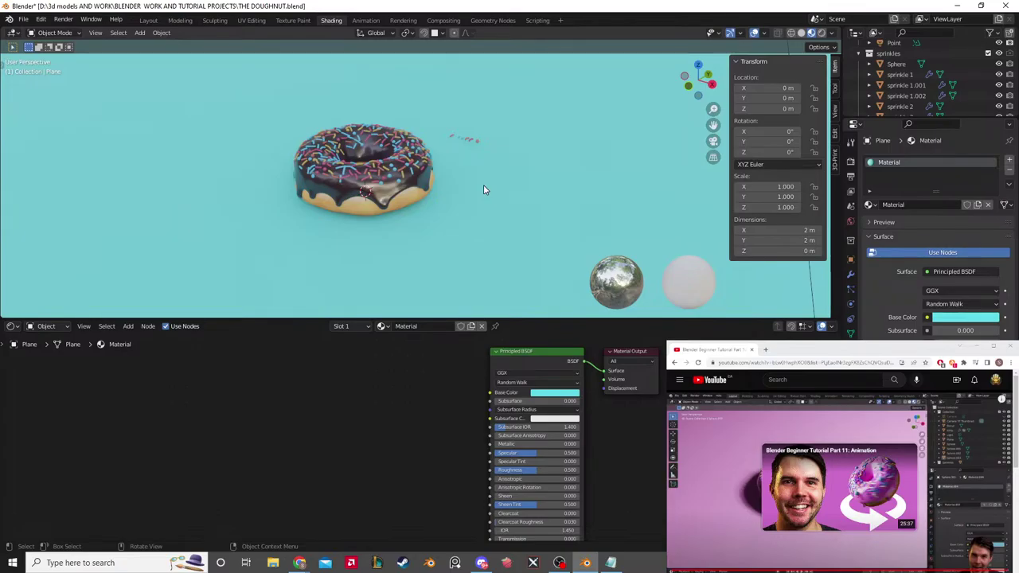
Step: Render the doughnut again, close the render, and raise the Notepad note higher on screen
key(F12)
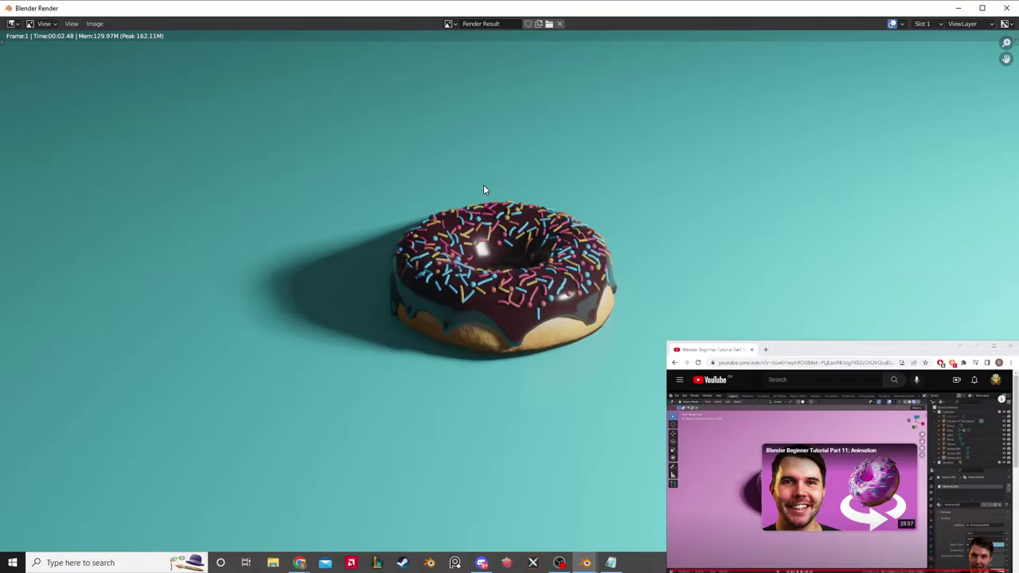
click(1005, 12)
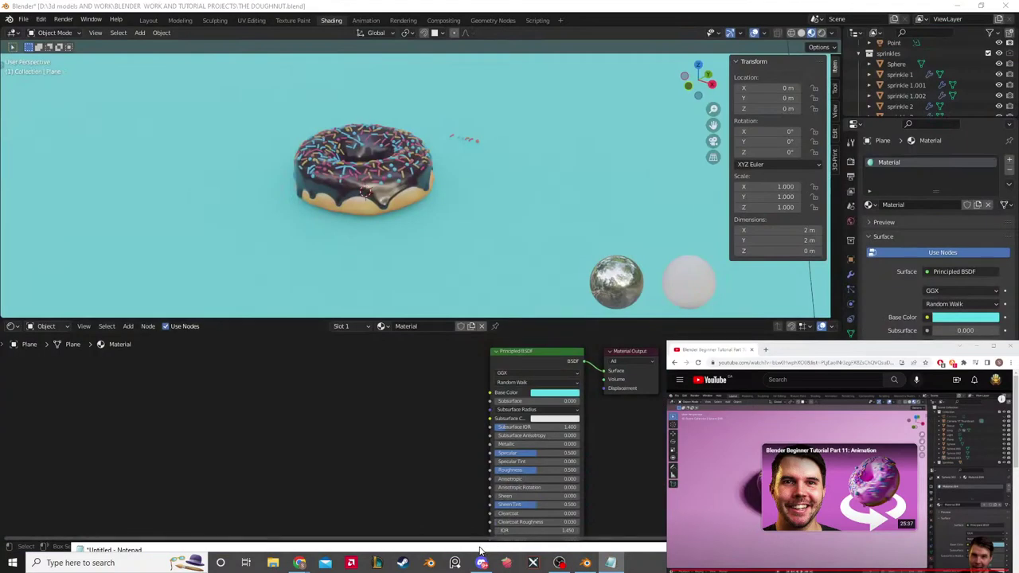
click(611, 563)
drag(542, 252, 518, 82)
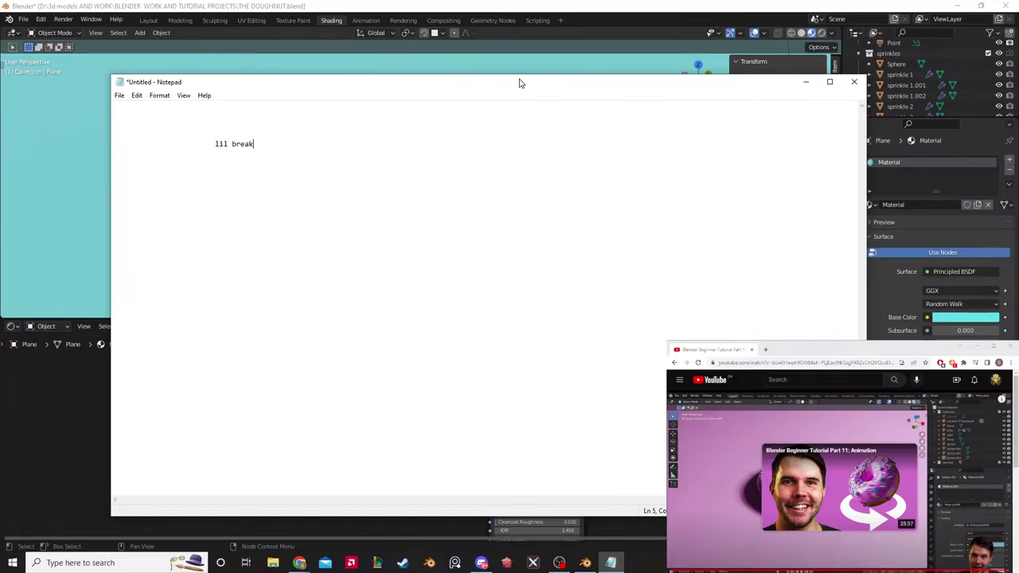
Step: Move the Notepad note to the lower left and render the doughnut again with F12
drag(519, 83, 492, 422)
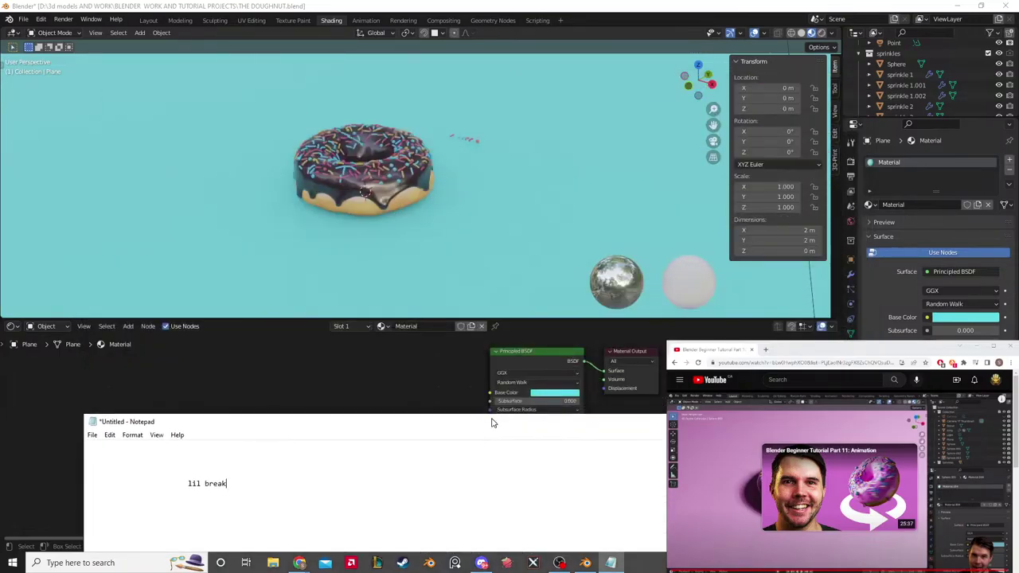
click(510, 220)
key(F12)
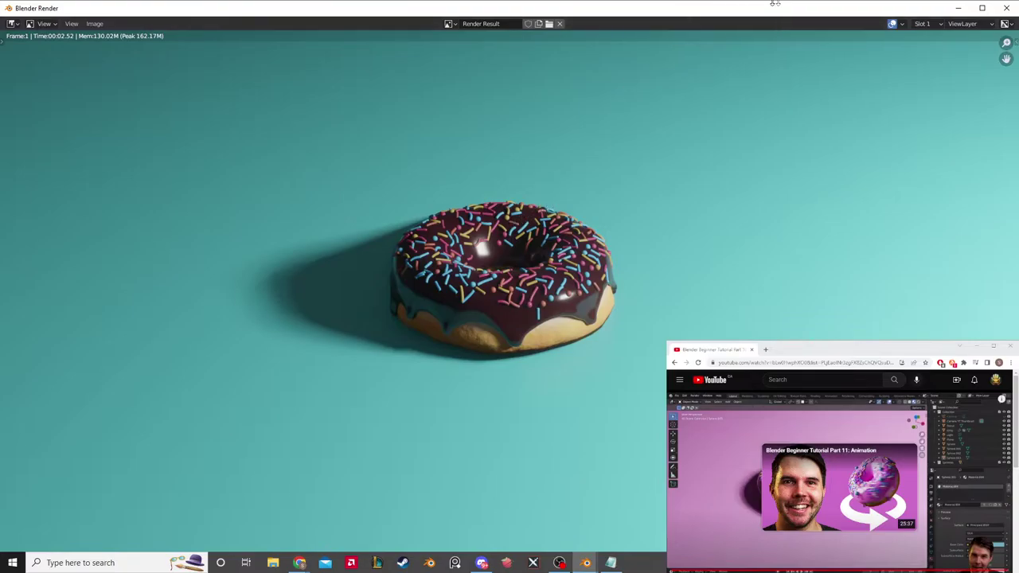
Step: Close the Blender Render window to get back to the doughnut scene
click(1004, 8)
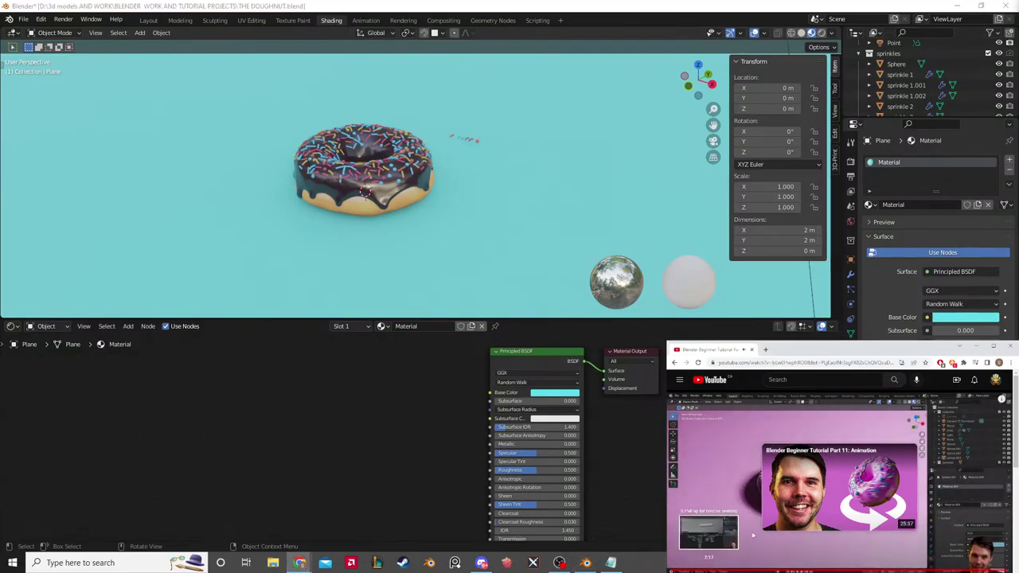
click(811, 487)
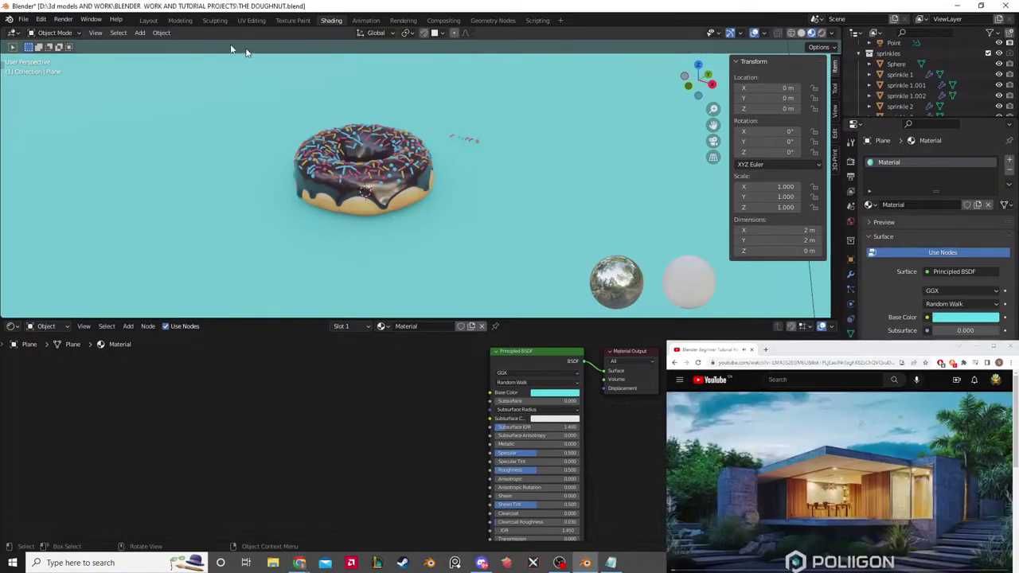
click(23, 19)
Step: Save the doughnut .blend project from the File menu
click(37, 93)
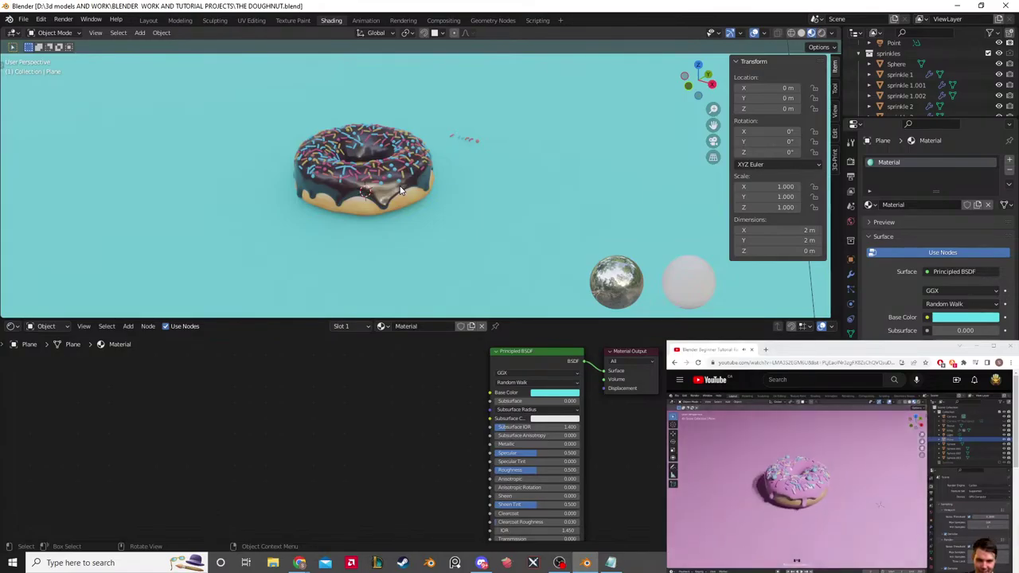
Step: Hide the cyan Plane in the outliner so the doughnut floats against the HDRI backdrop
middle_drag(455, 209, 471, 191)
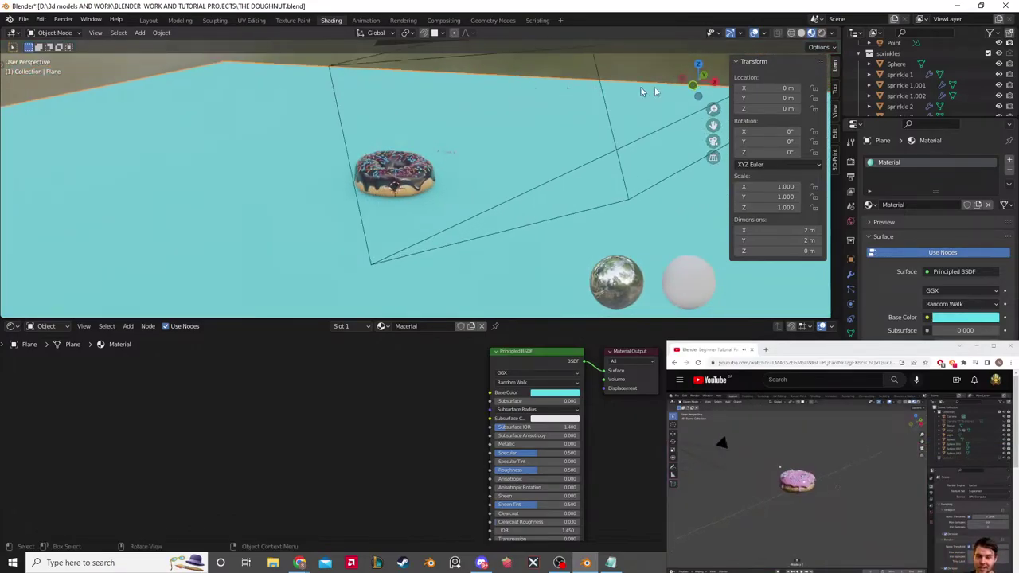
scroll(904, 89, up, 3)
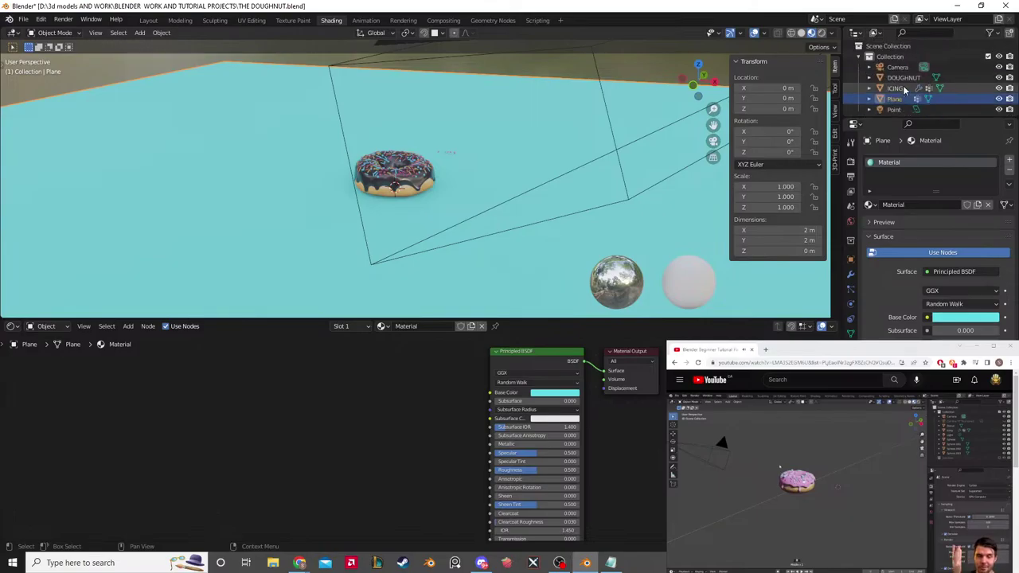
click(999, 99)
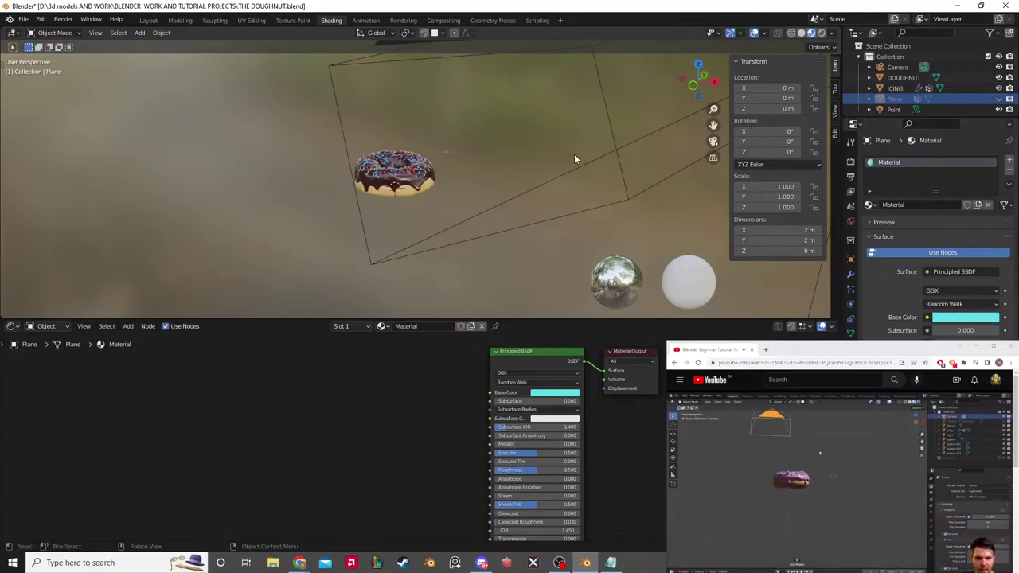
Step: Snap the camera to the view: X 0.68876 m, Y -0.258 m, Z 0.35176 m, Z rotation 65.8°
middle_drag(574, 155, 509, 171)
click(438, 121)
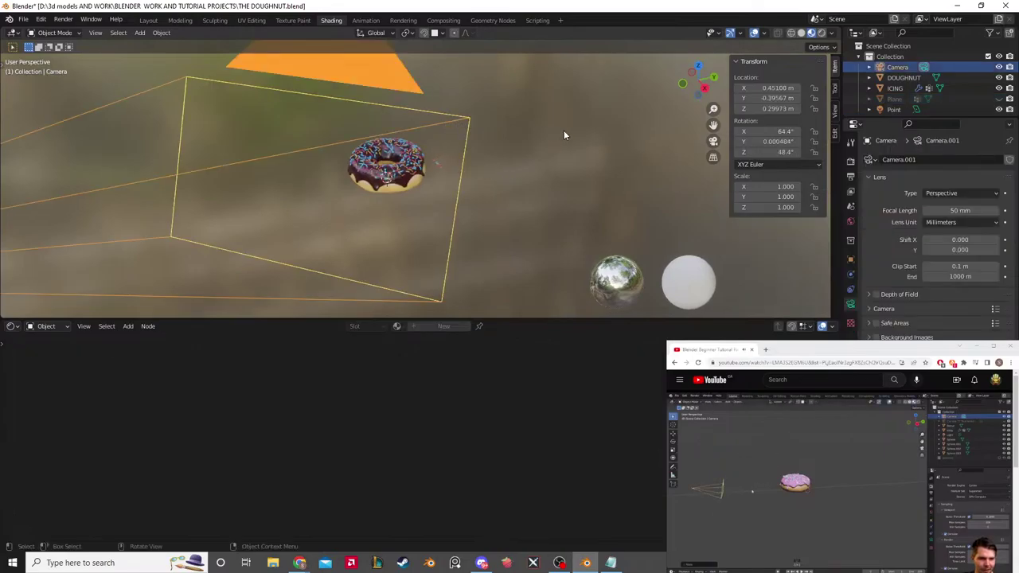
middle_drag(576, 146, 501, 124)
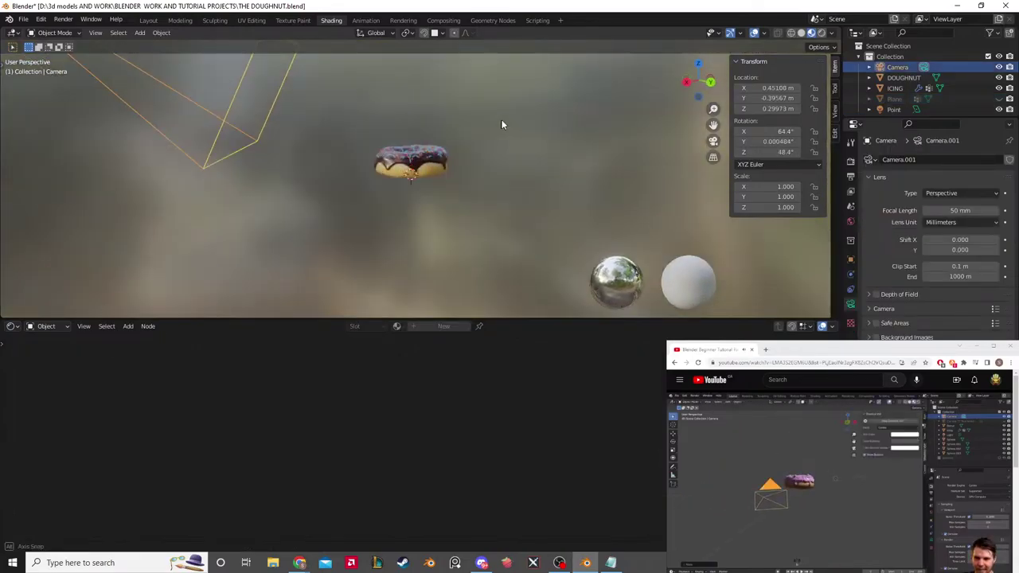
key(ctrl+alt+KP_0)
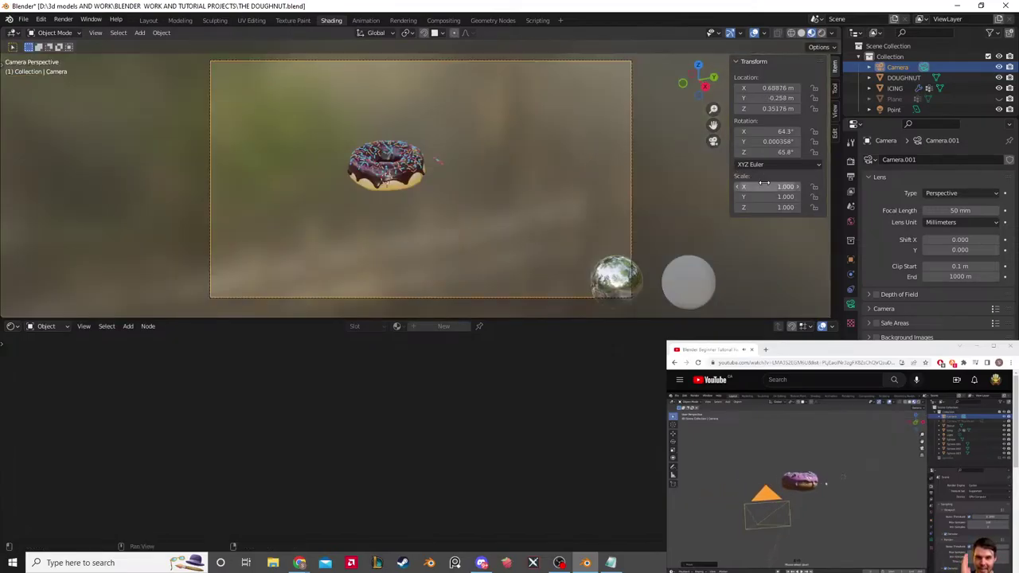
click(834, 111)
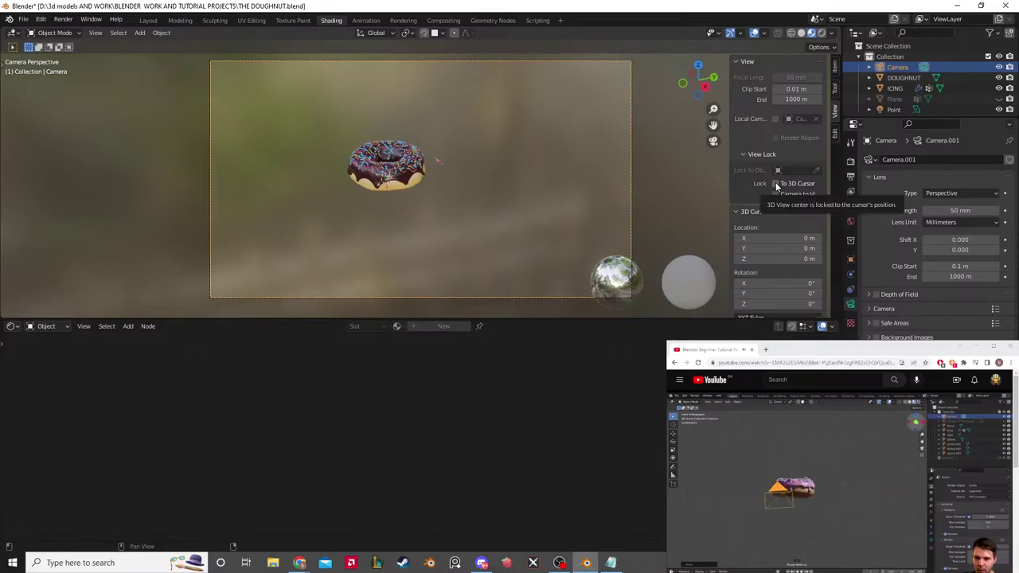
Step: Lock the view to the 3D cursor, switch to front view, and align the camera to the doughnut
click(776, 184)
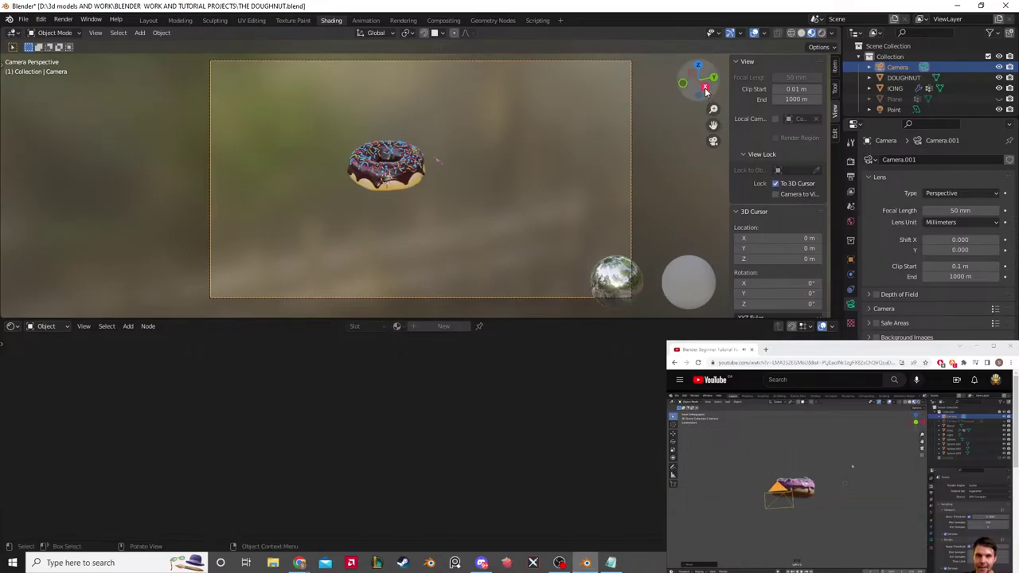
click(690, 86)
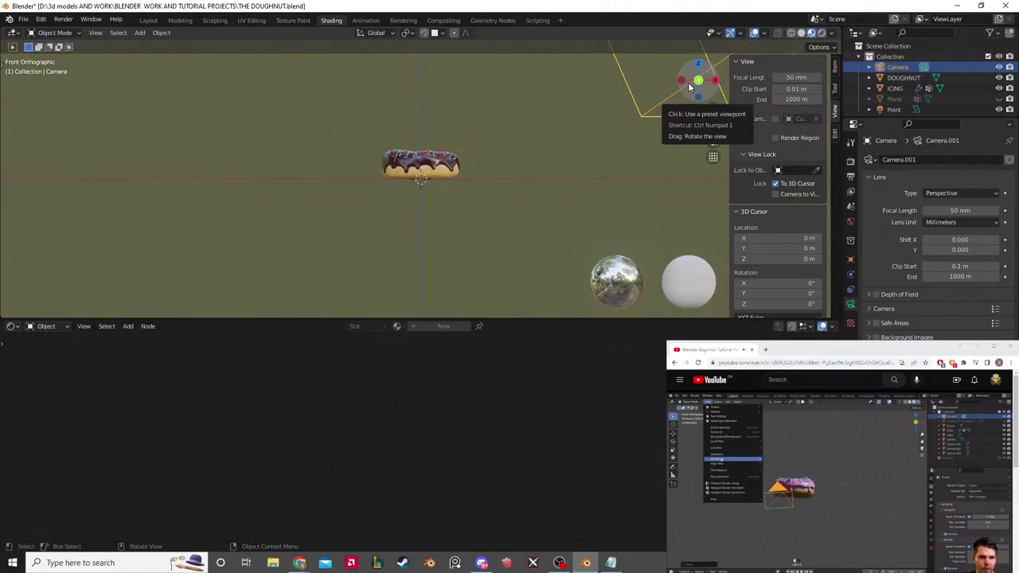
click(95, 32)
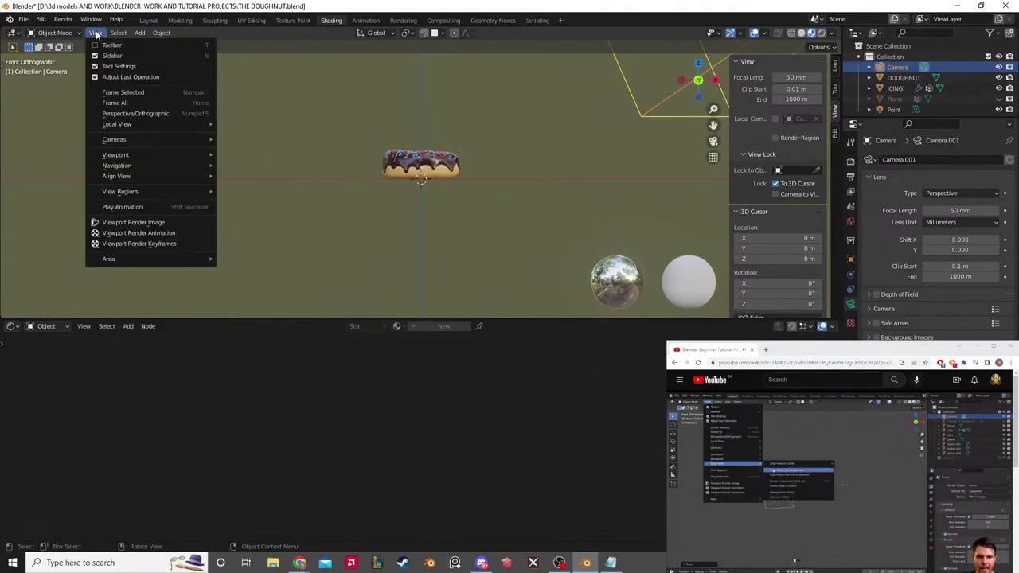
mouse_move(116, 176)
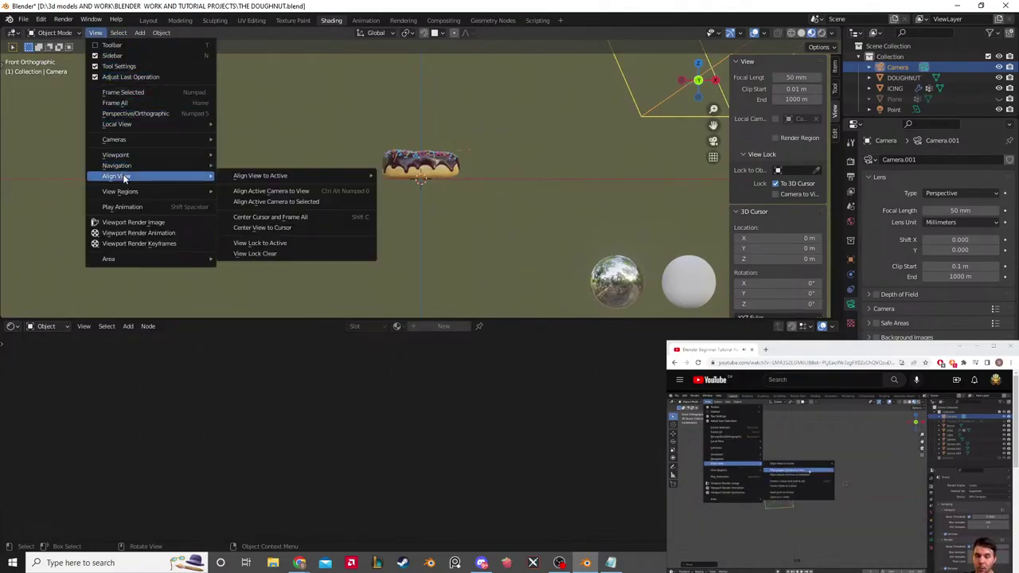
mouse_move(240, 176)
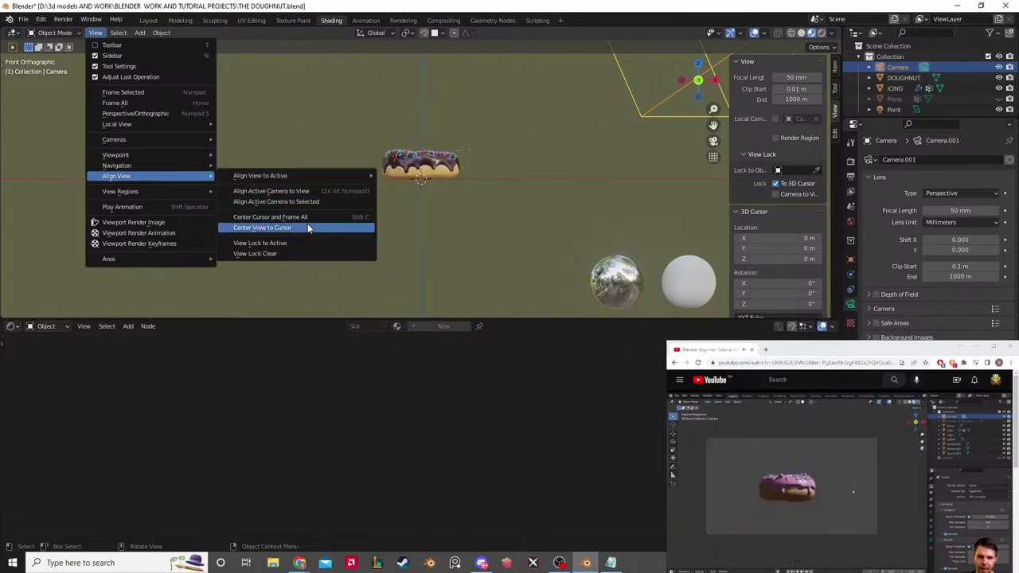
click(299, 202)
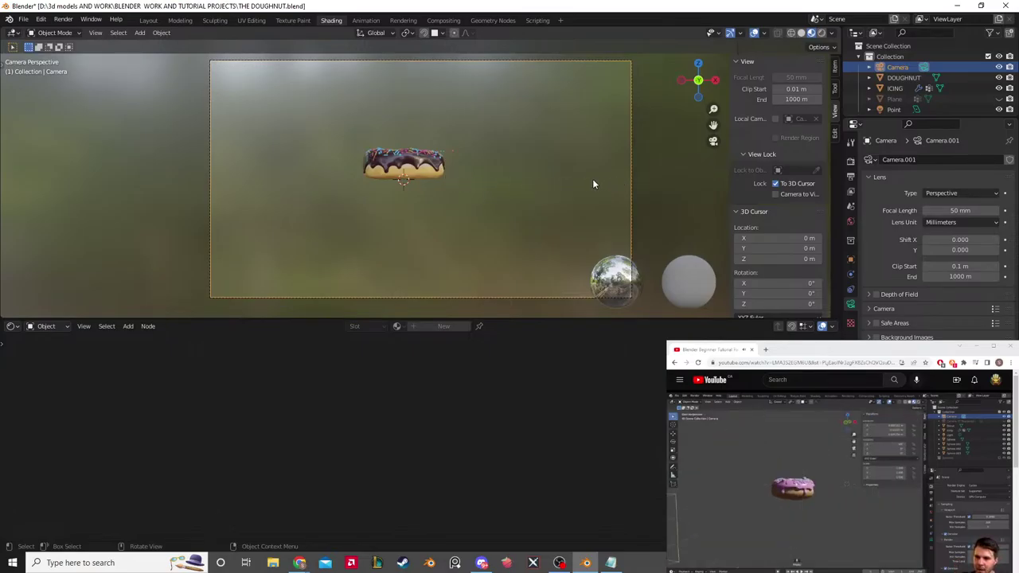
shift+middle_drag(521, 187, 530, 207)
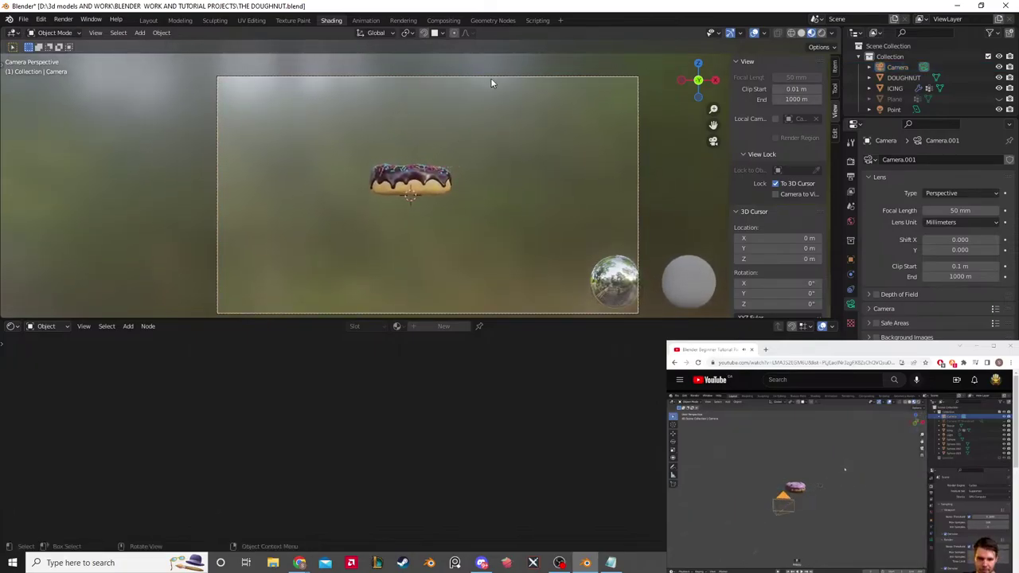
Step: Enable Lock Camera to View, untick To 3D Cursor, and reframe the doughnut in camera view
click(776, 196)
click(776, 183)
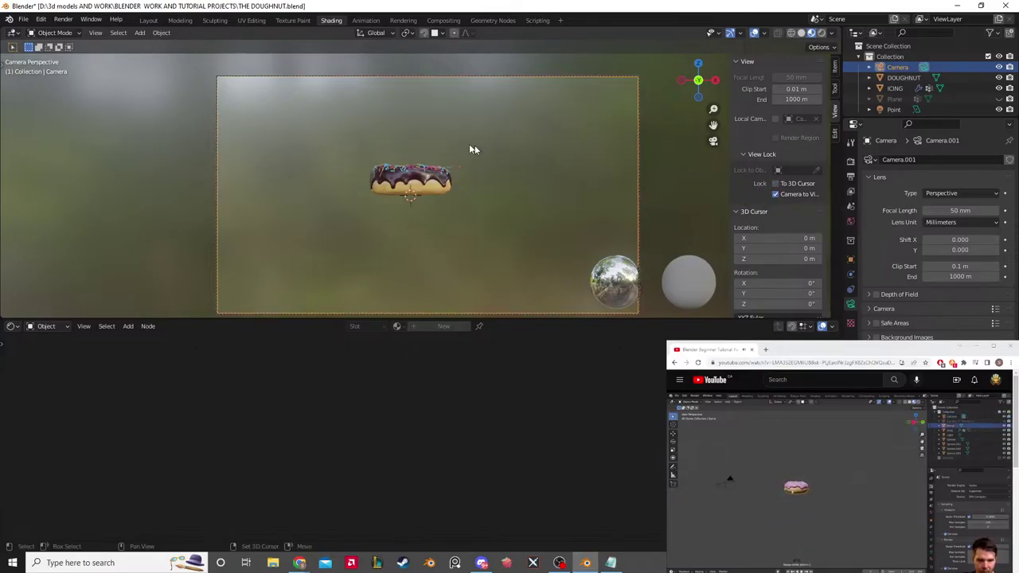
mouse_move(471, 151)
middle_down()
mouse_move(455, 141)
mouse_move(458, 152)
middle_up()
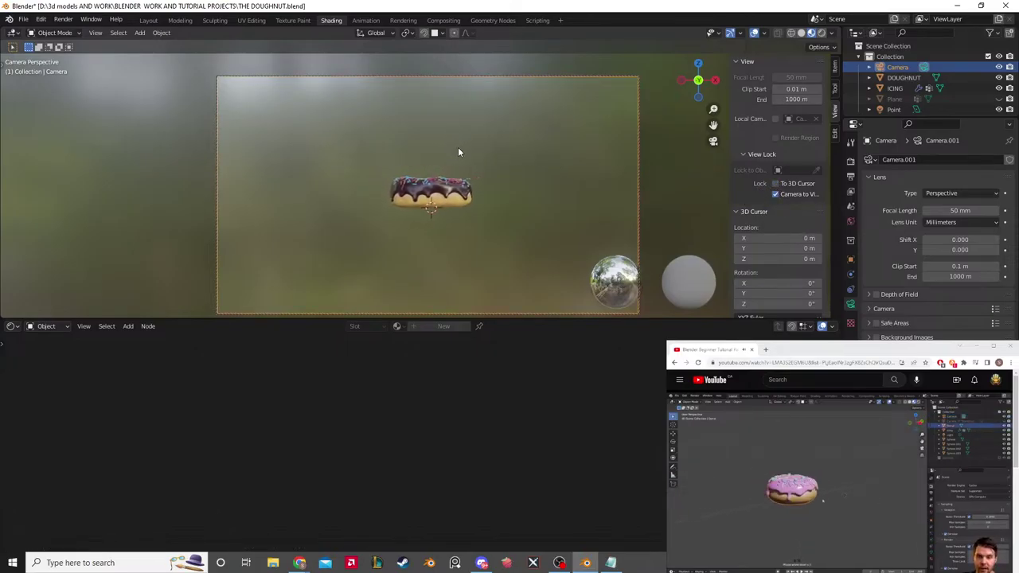
click(445, 190)
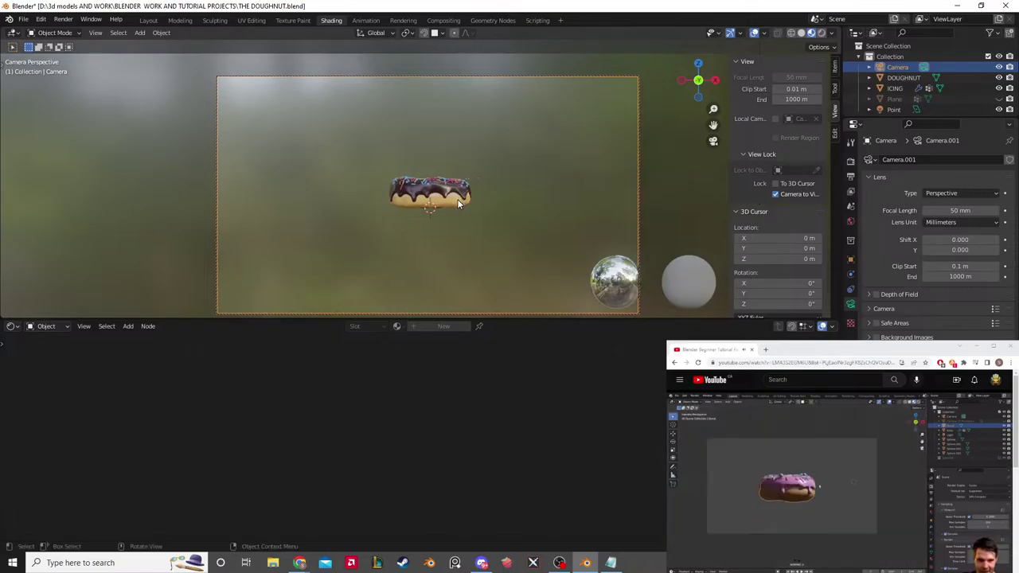
mouse_move(559, 168)
middle_down()
mouse_move(544, 174)
mouse_move(570, 167)
middle_up()
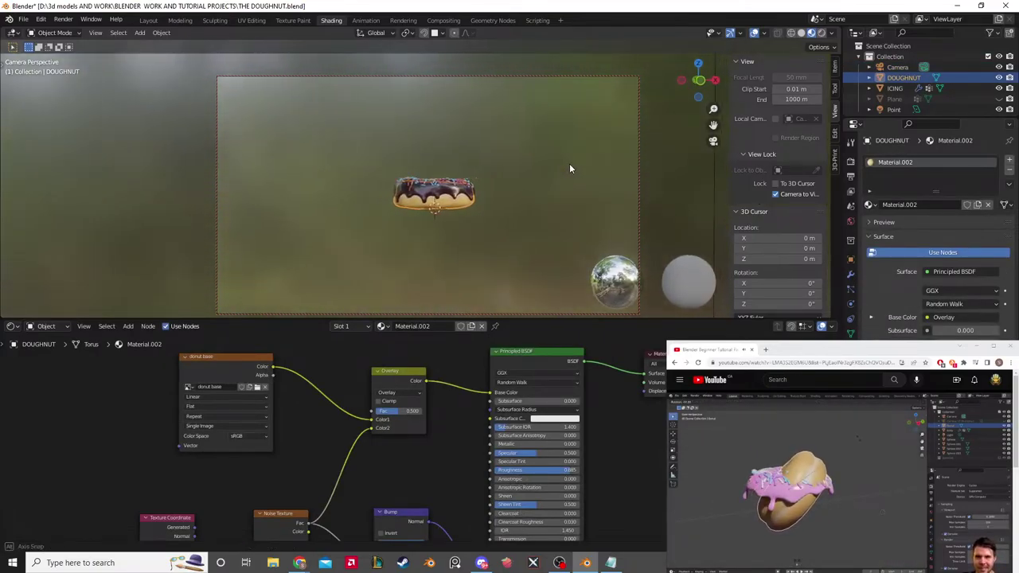
Step: Turn off Lock Camera to View and orbit freely around the doughnut
click(777, 195)
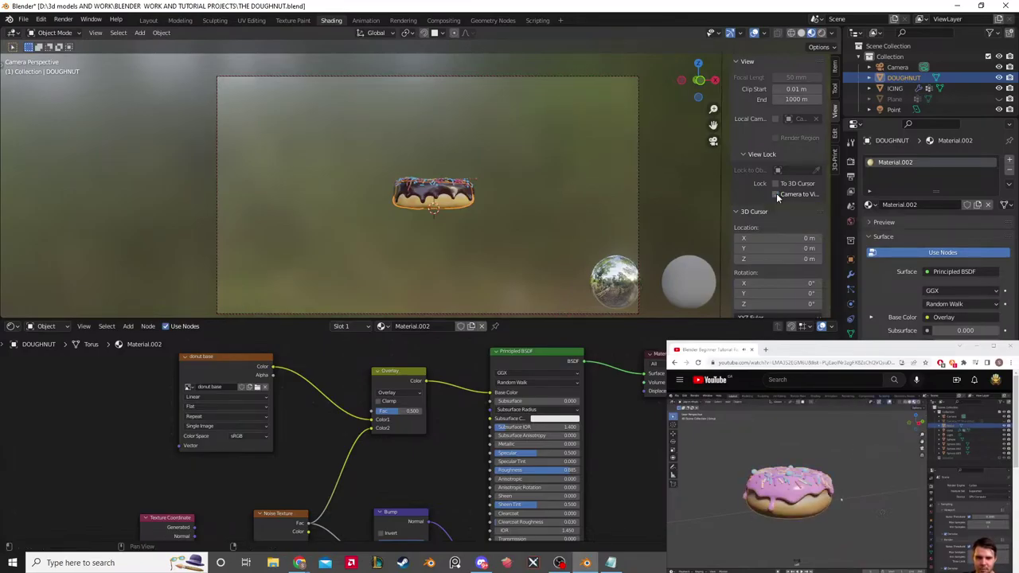
middle_drag(487, 199, 561, 192)
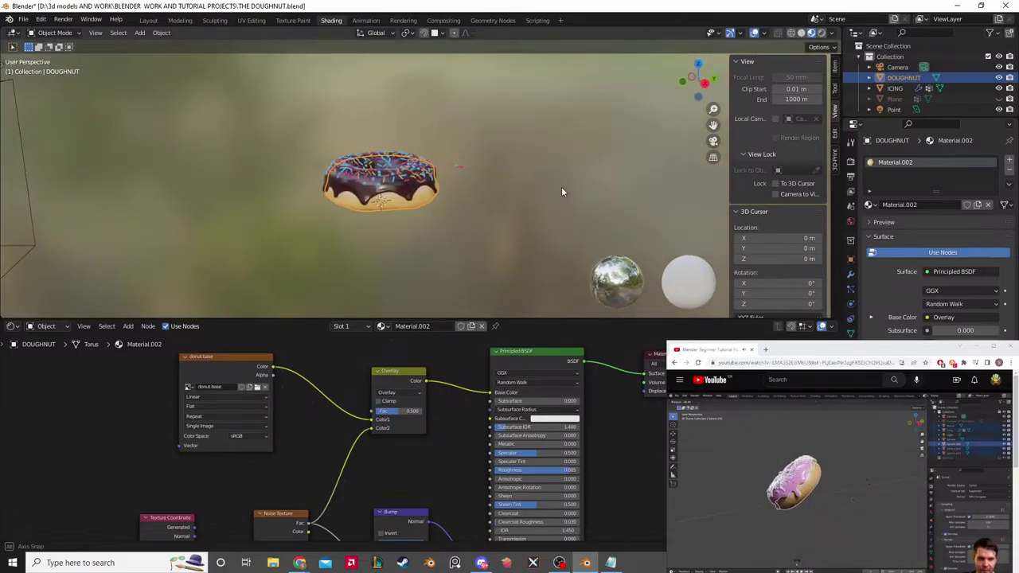
mouse_move(561, 190)
middle_down()
mouse_move(539, 180)
mouse_move(548, 184)
middle_up()
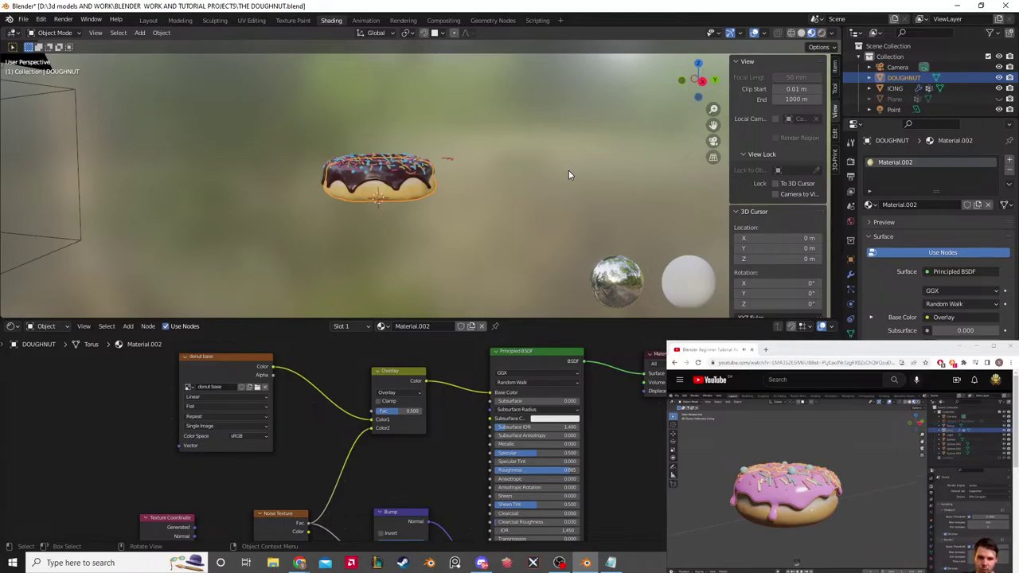
scroll(569, 170, up, 1)
Step: Save THE DOUGHNUT.blend and select the icing
click(23, 19)
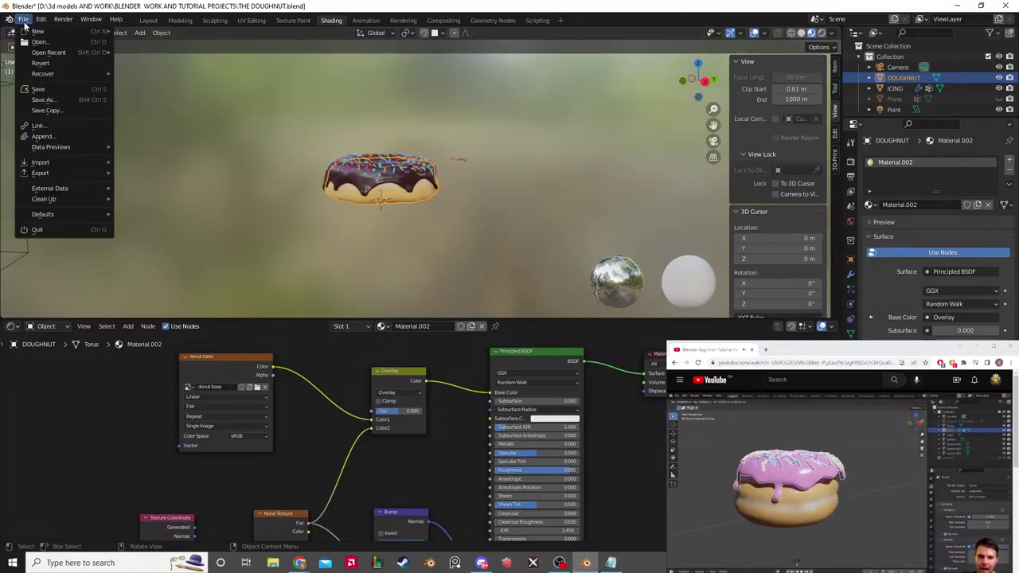
click(38, 89)
scroll(282, 163, up, 2)
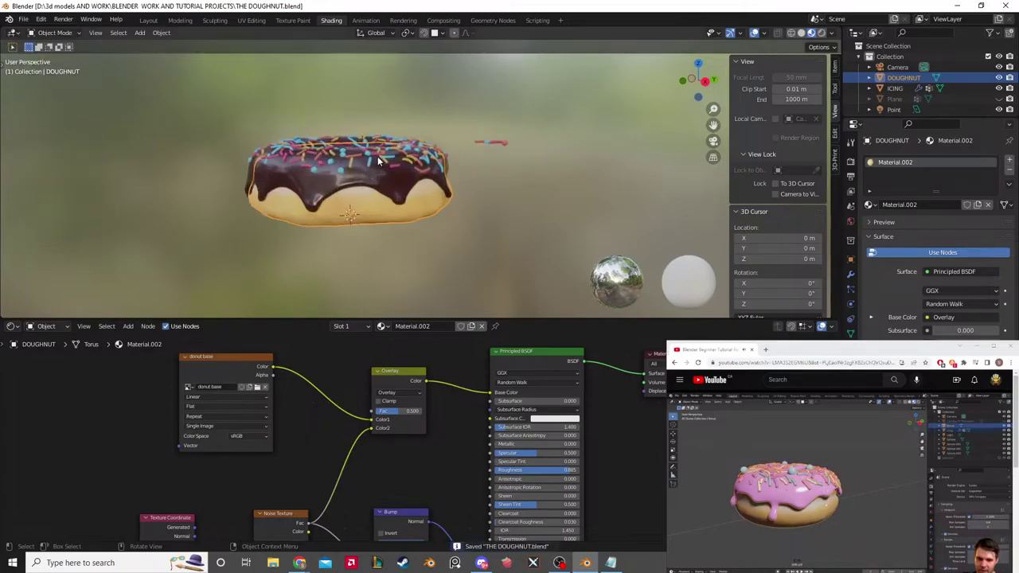
click(381, 159)
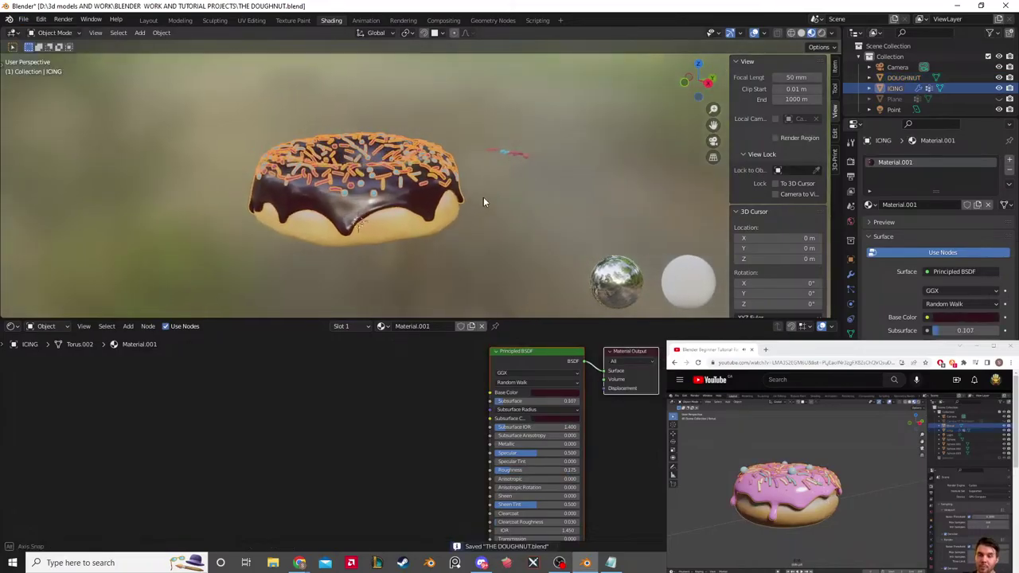
Step: Parent the icing to the doughnut base with Ctrl+P > Object
click(416, 230)
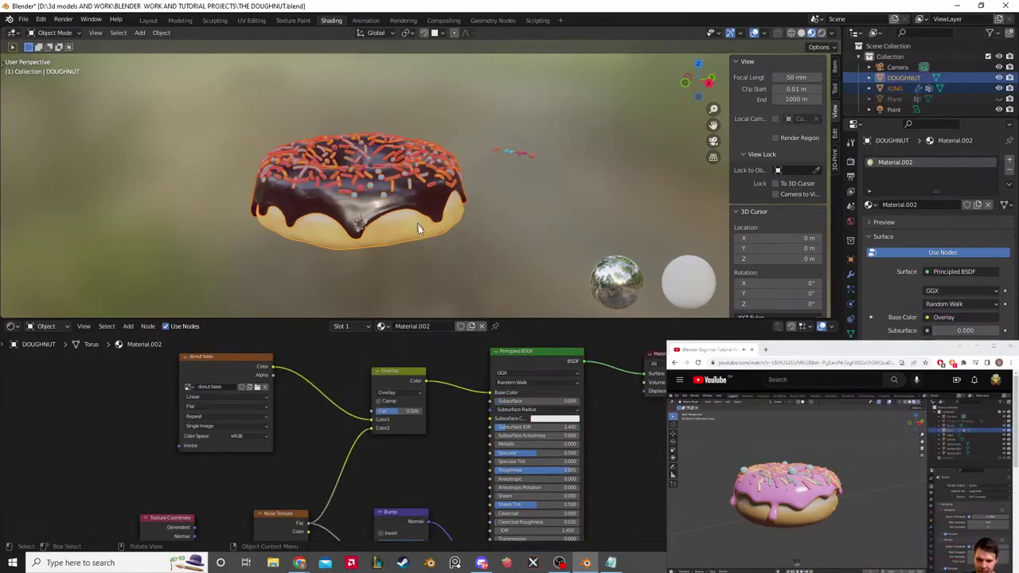
click(418, 200)
click(399, 225)
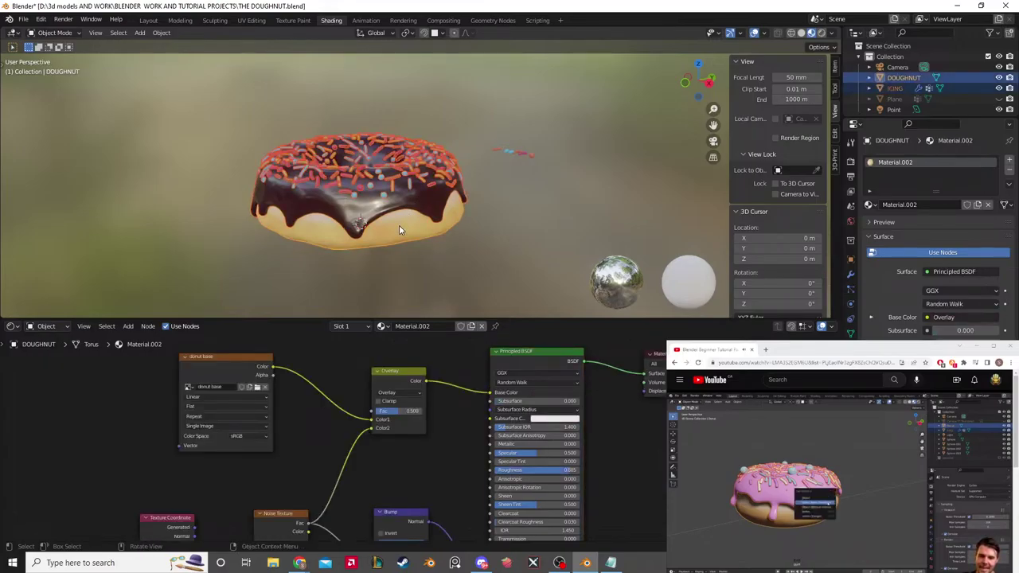
key(ctrl+p)
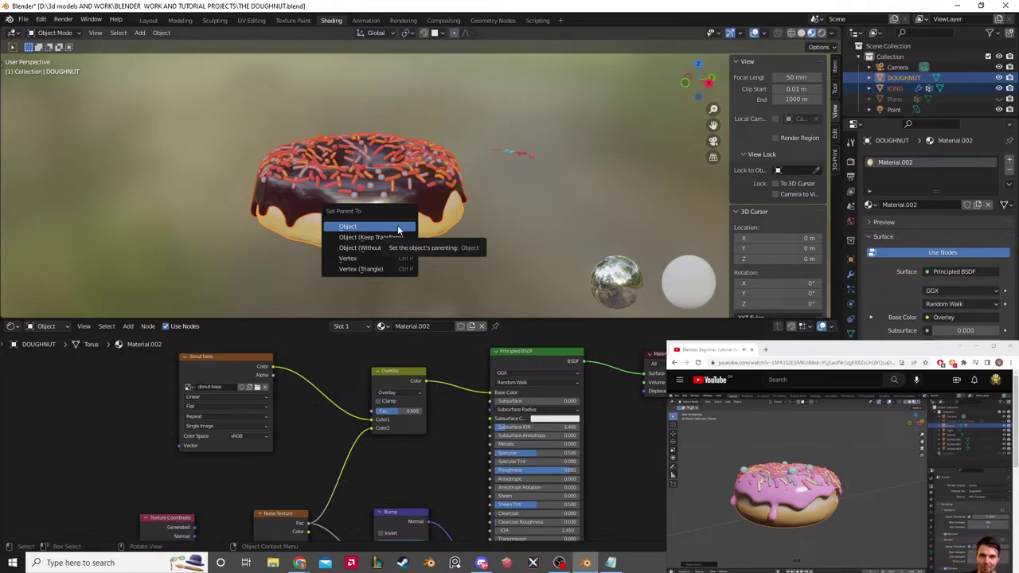
click(399, 229)
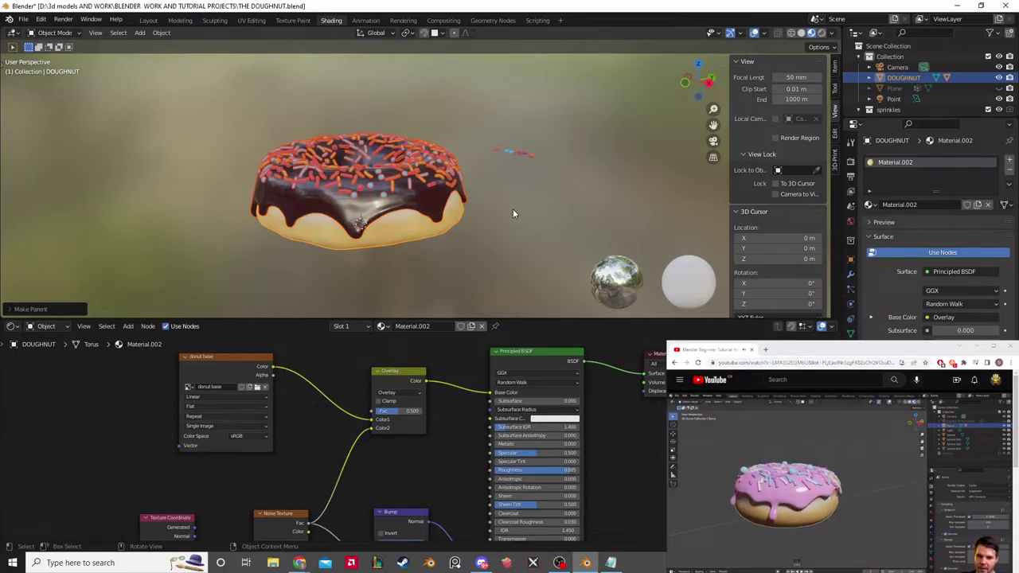
Step: Test the parenting by moving the doughnut with G twice, cancelling each move
key(g)
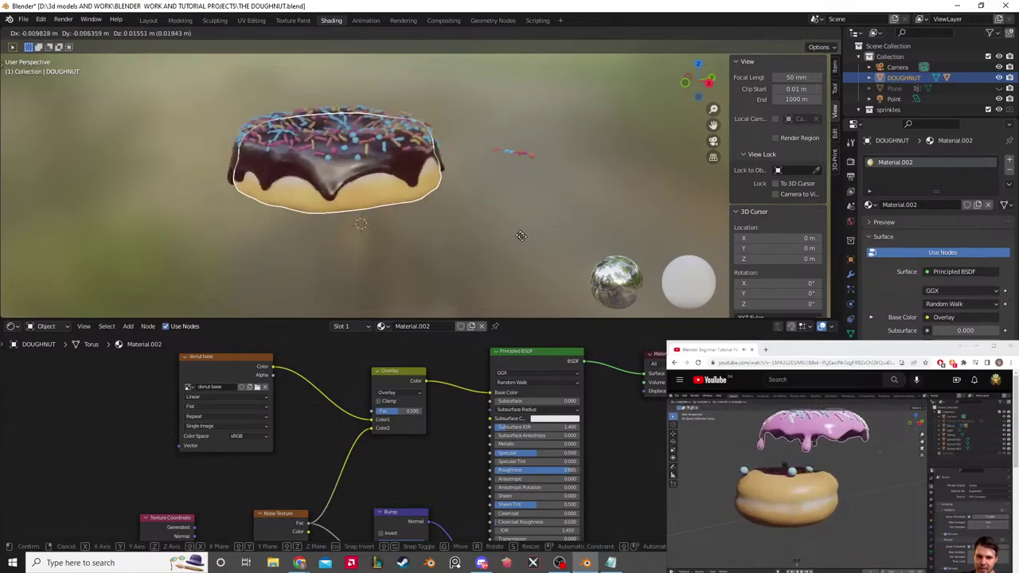
right_click(450, 206)
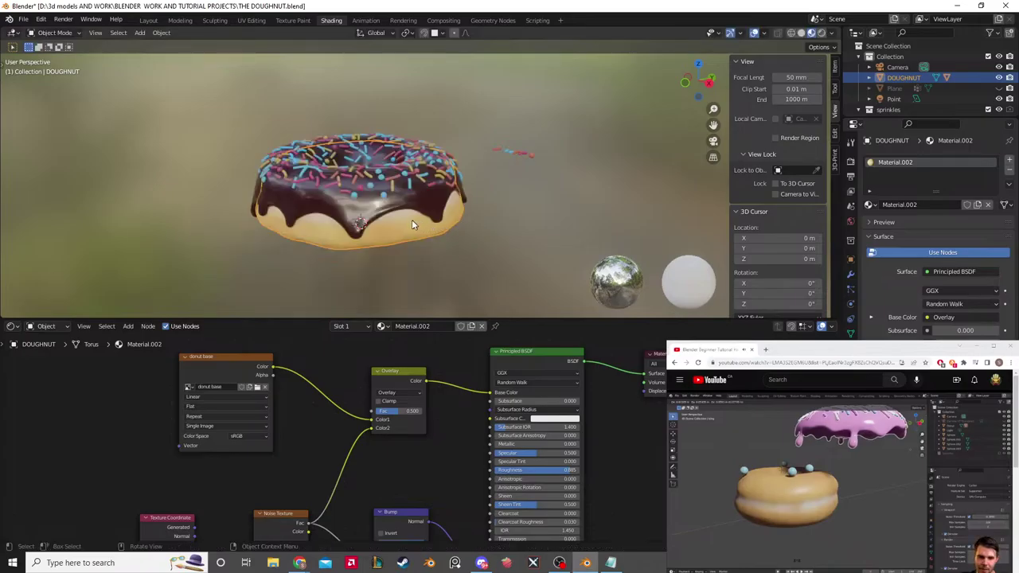
key(g)
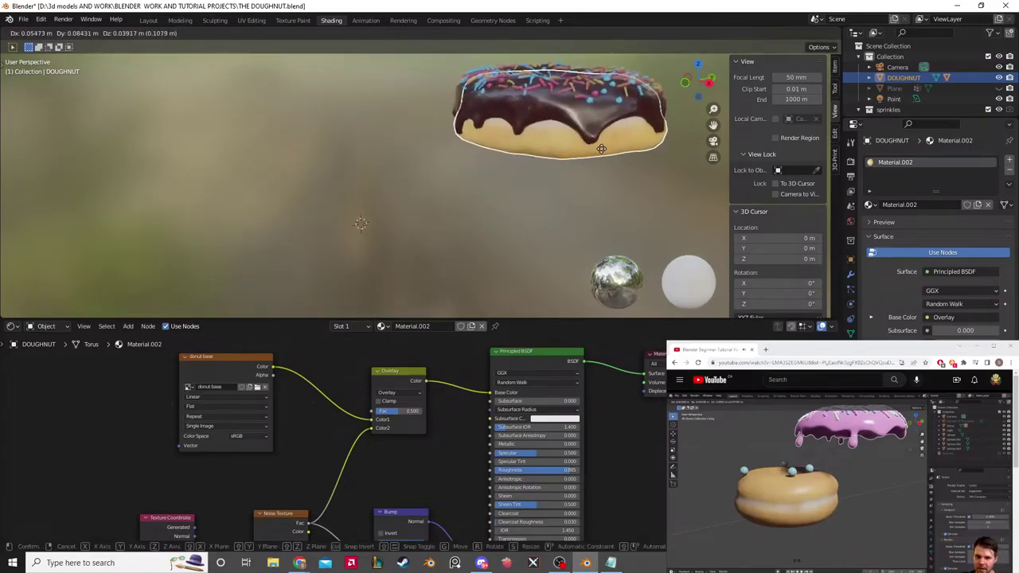
right_click(600, 148)
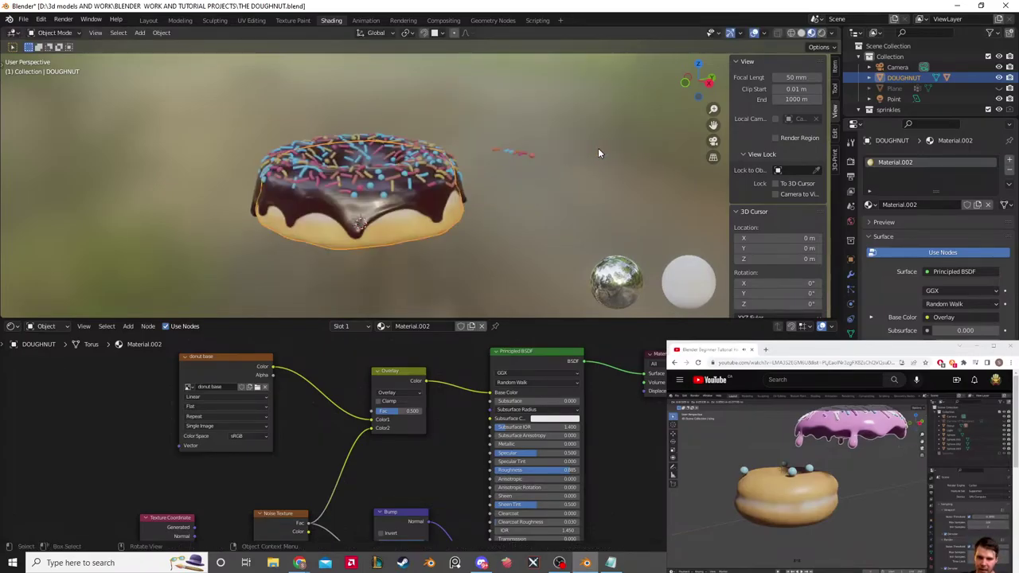
click(148, 20)
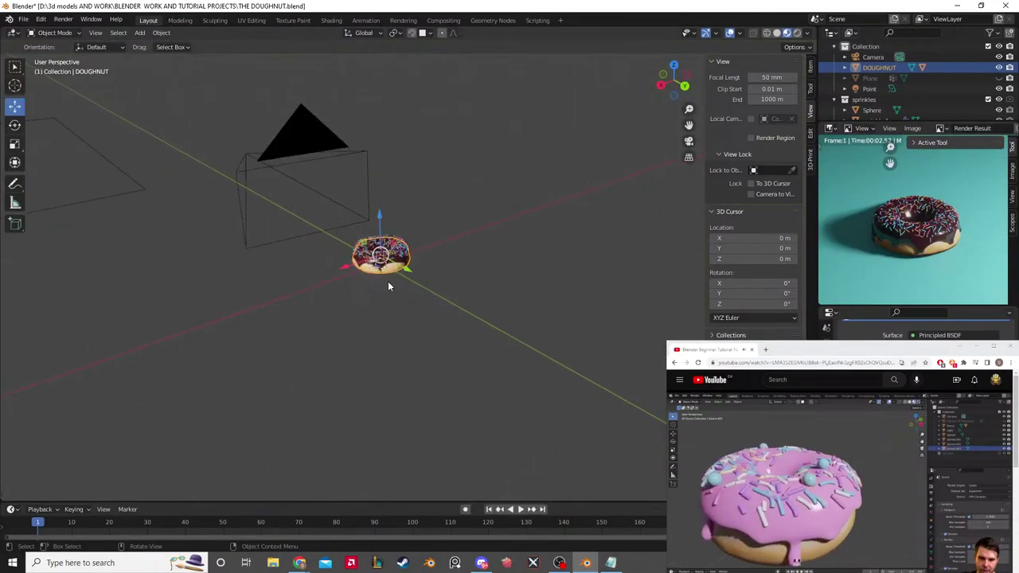
scroll(297, 294, up, 5)
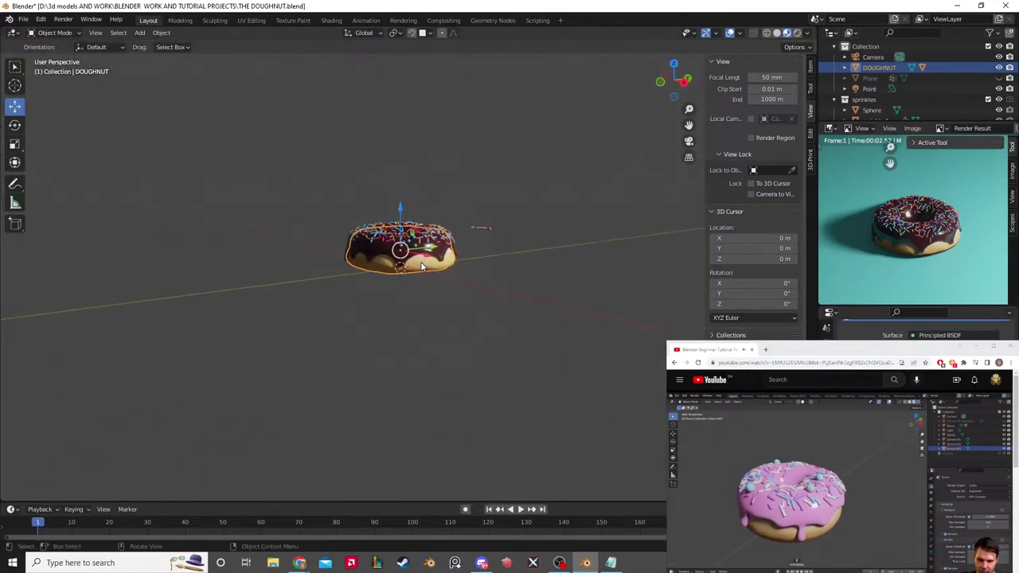
key(g)
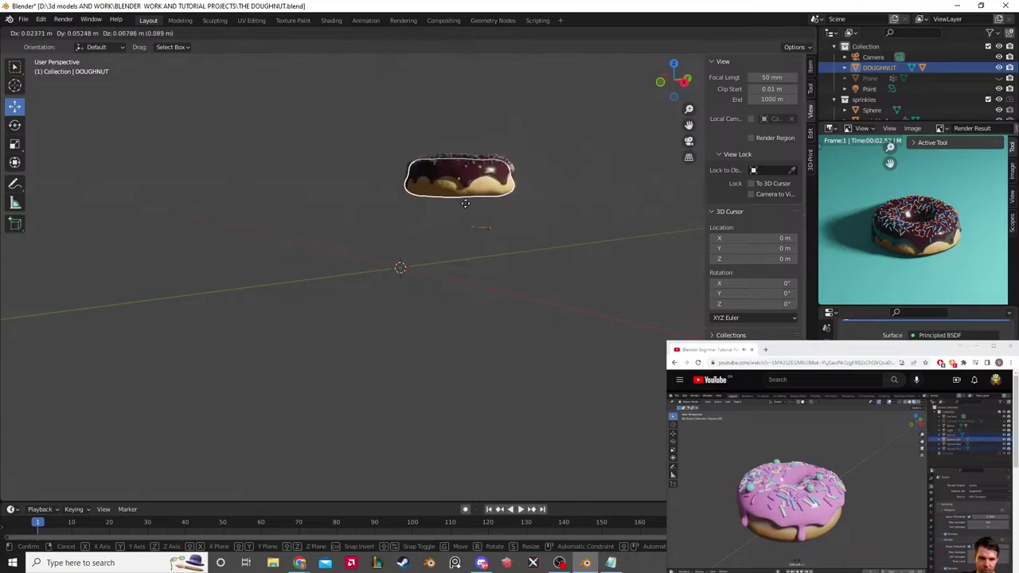
right_click(465, 203)
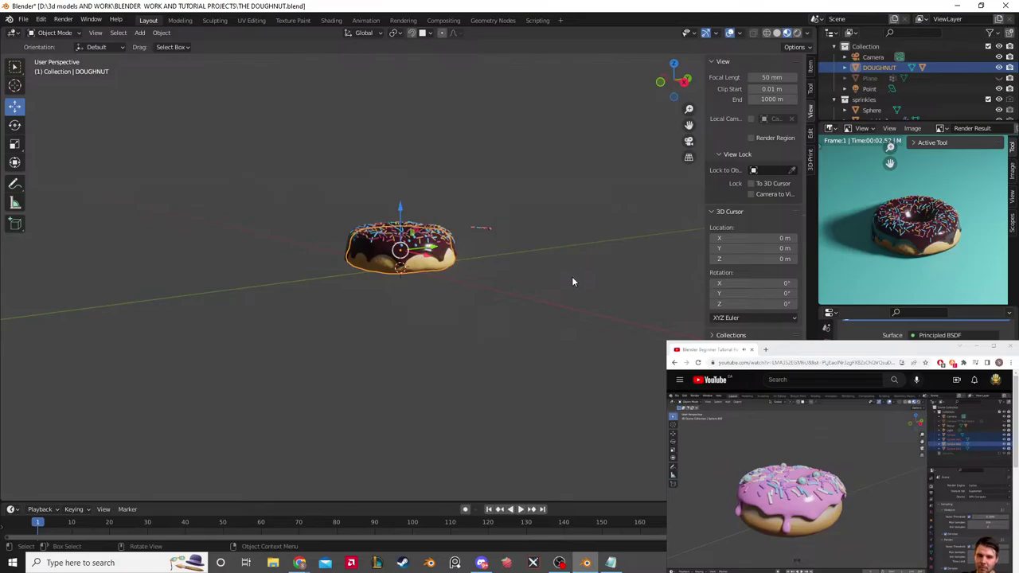
mouse_move(571, 279)
middle_down()
mouse_move(526, 279)
mouse_move(480, 320)
mouse_move(564, 290)
middle_up()
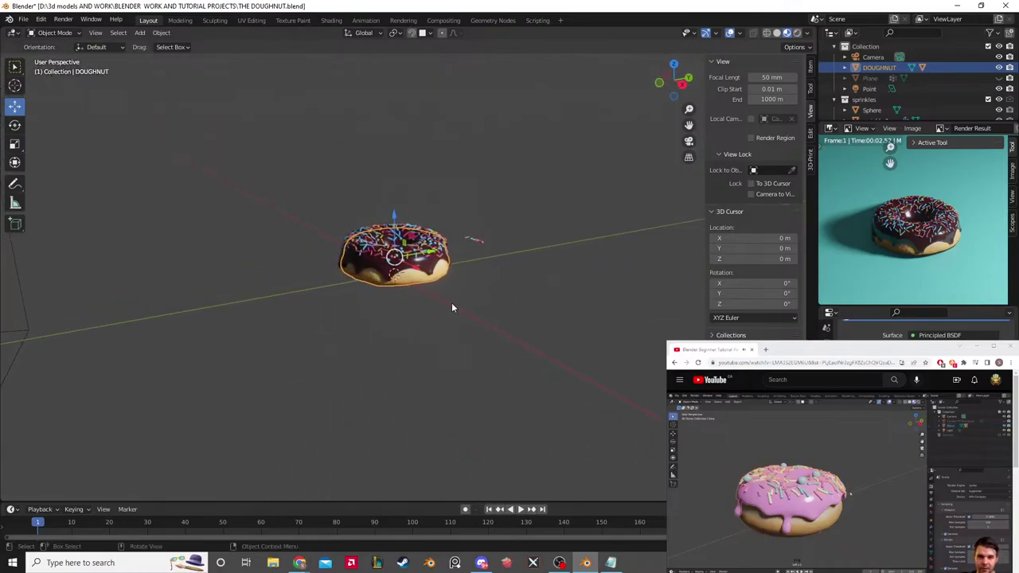
middle_drag(453, 305, 485, 295)
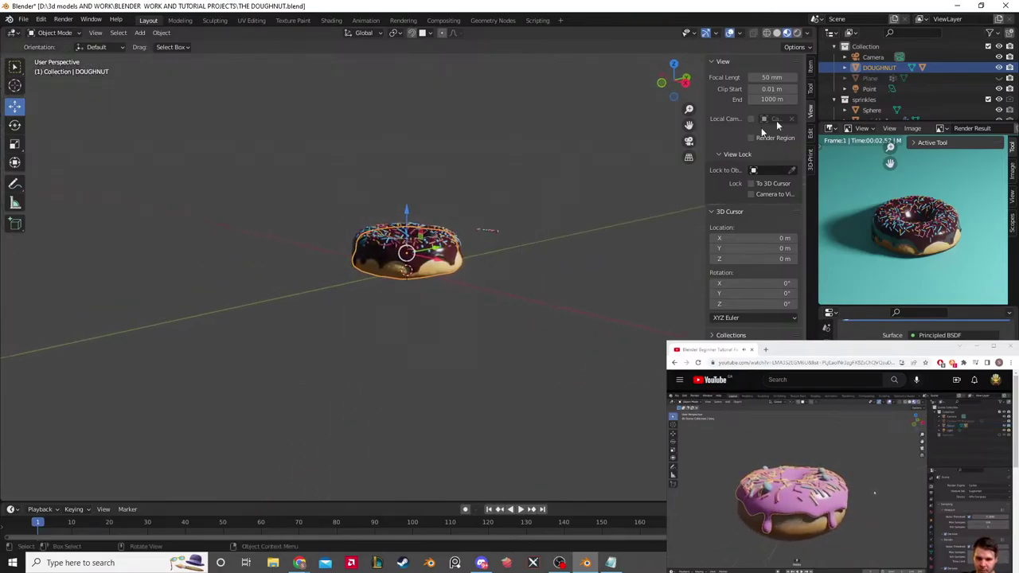
click(998, 57)
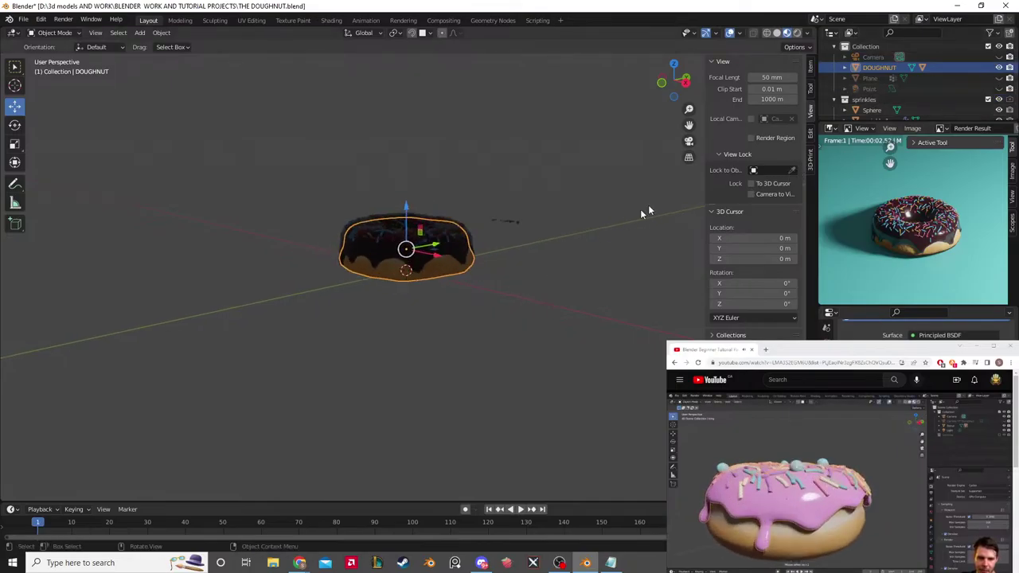
click(1000, 89)
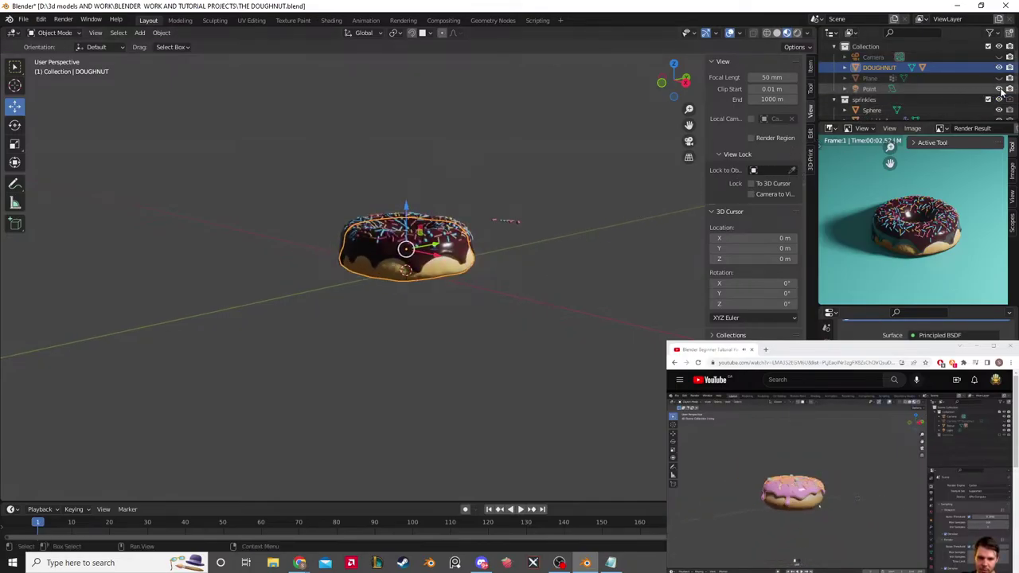
click(998, 58)
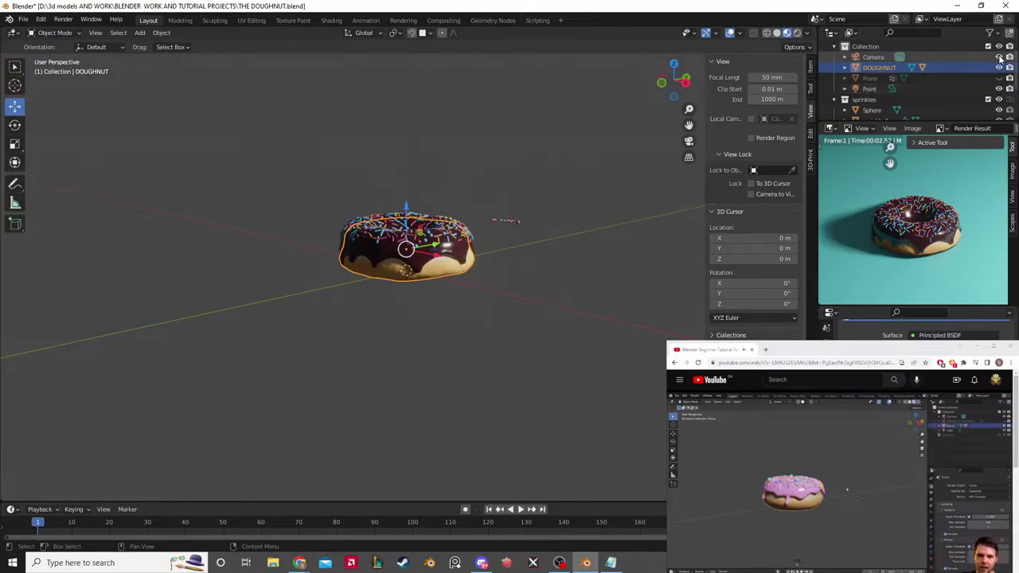
click(777, 33)
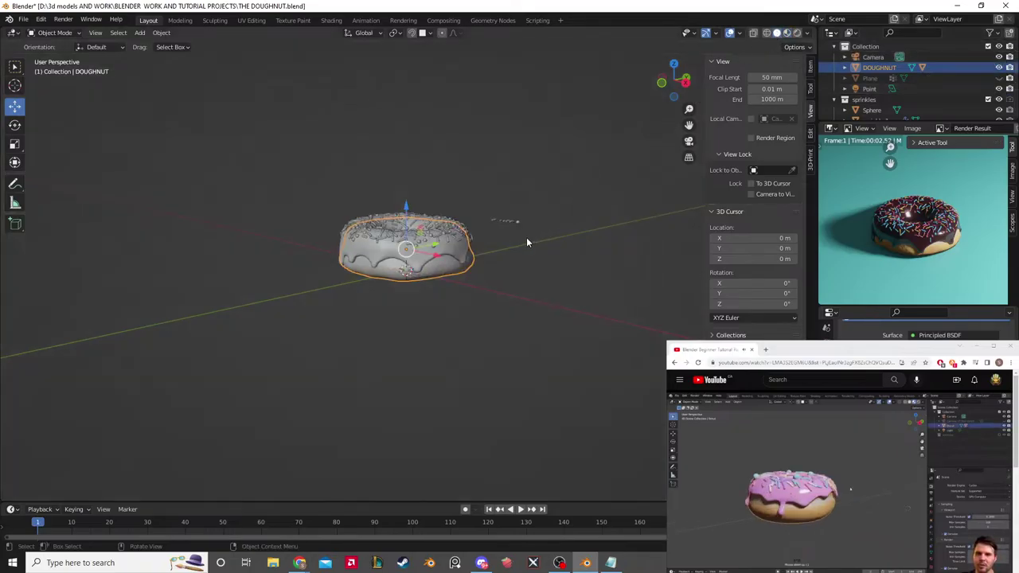
key(g)
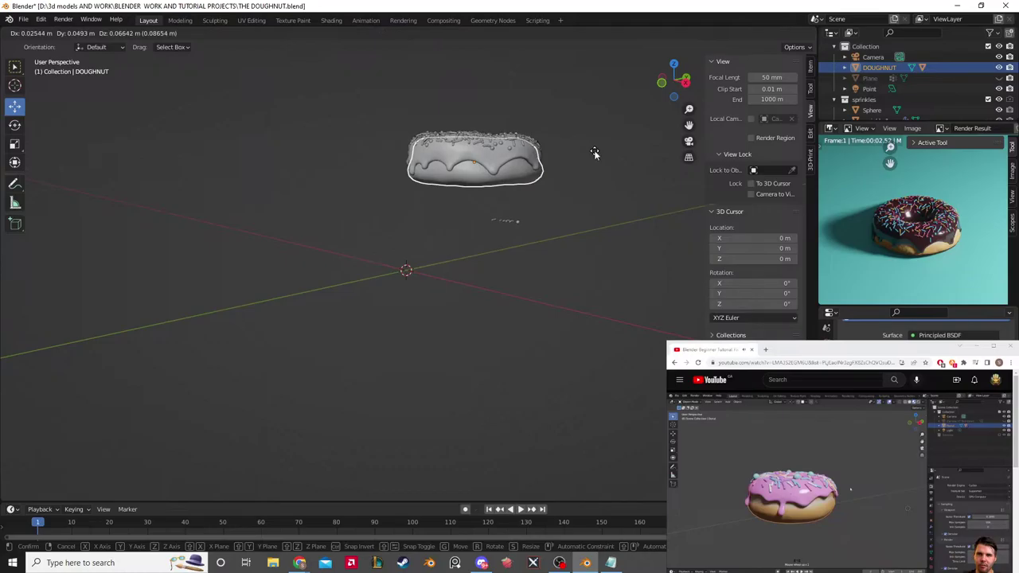
right_click(594, 153)
middle_drag(594, 153, 461, 195)
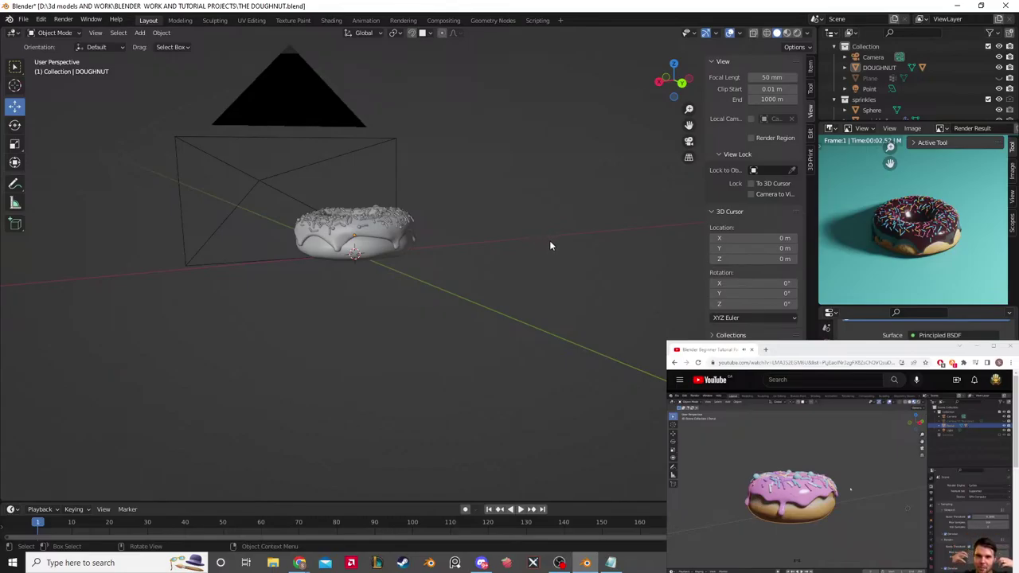
middle_drag(543, 248, 606, 240)
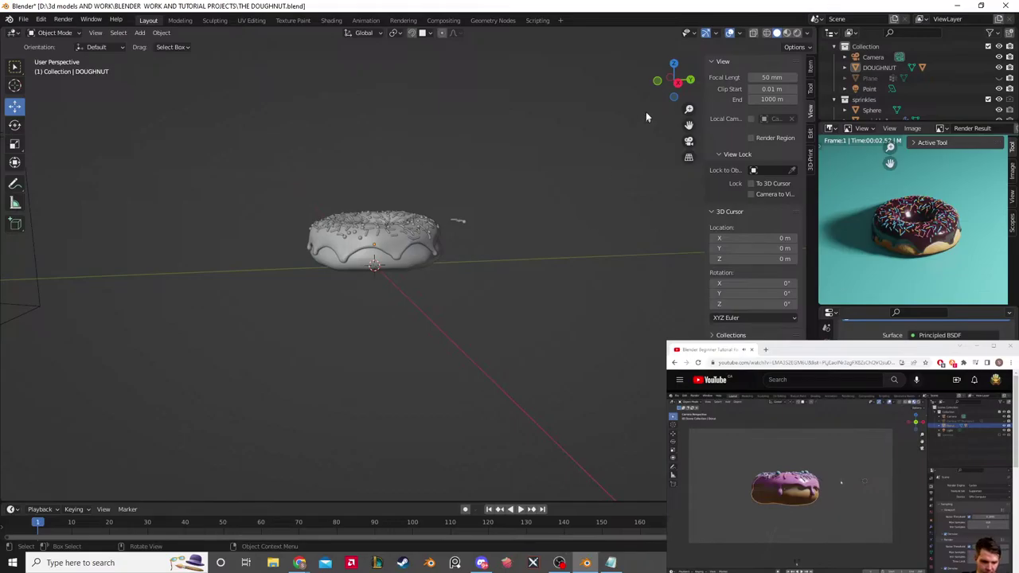
Step: In Right Orthographic view, rotate the selected doughnut to about -52.9°
click(677, 82)
click(426, 237)
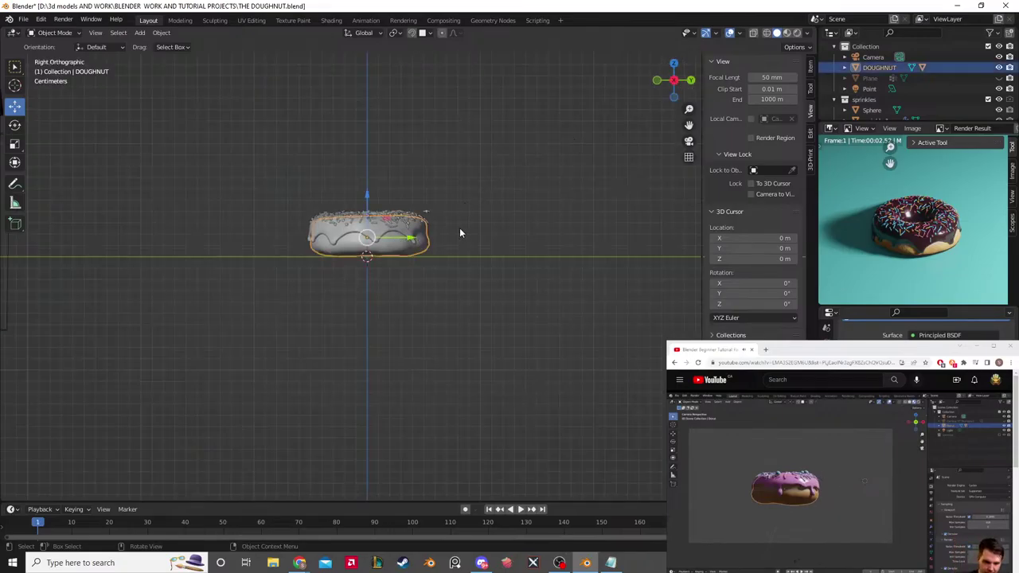
middle_drag(530, 206, 456, 215)
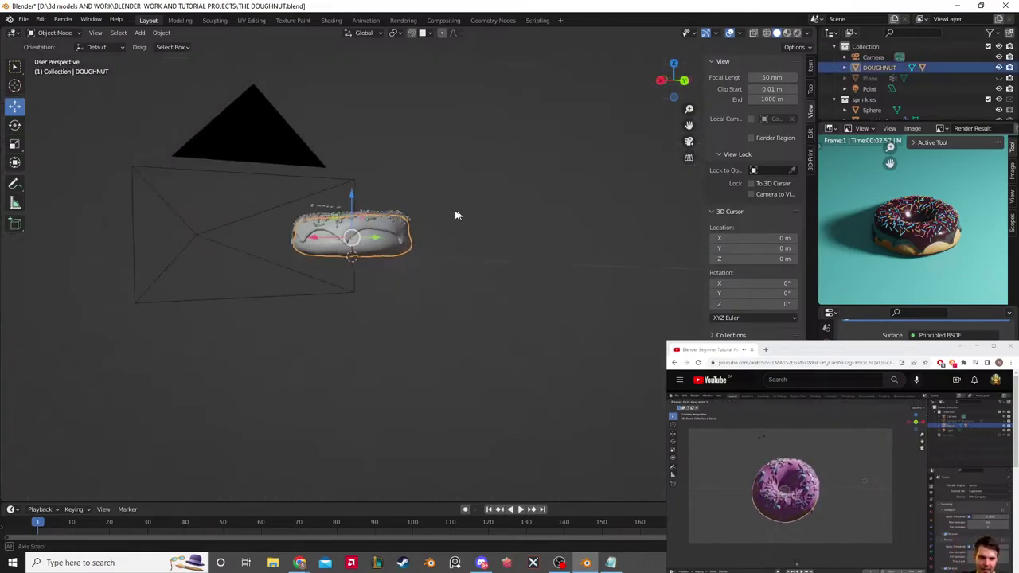
click(661, 81)
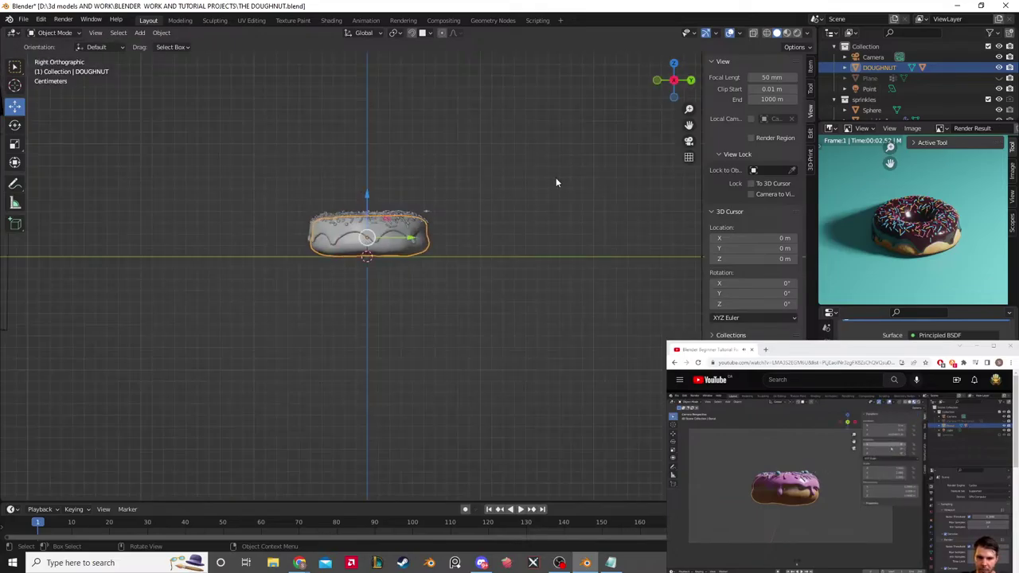
key(r)
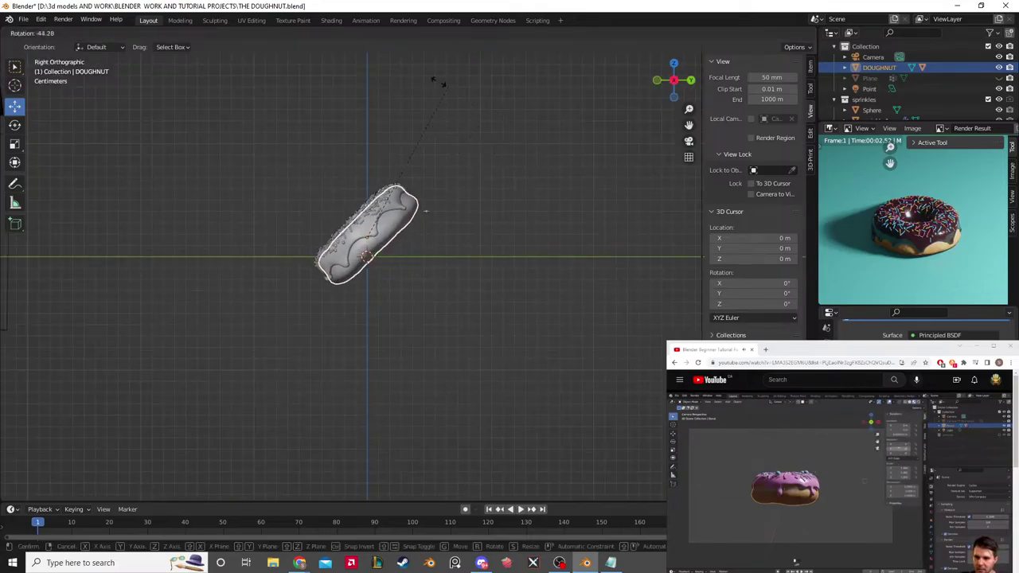
click(424, 77)
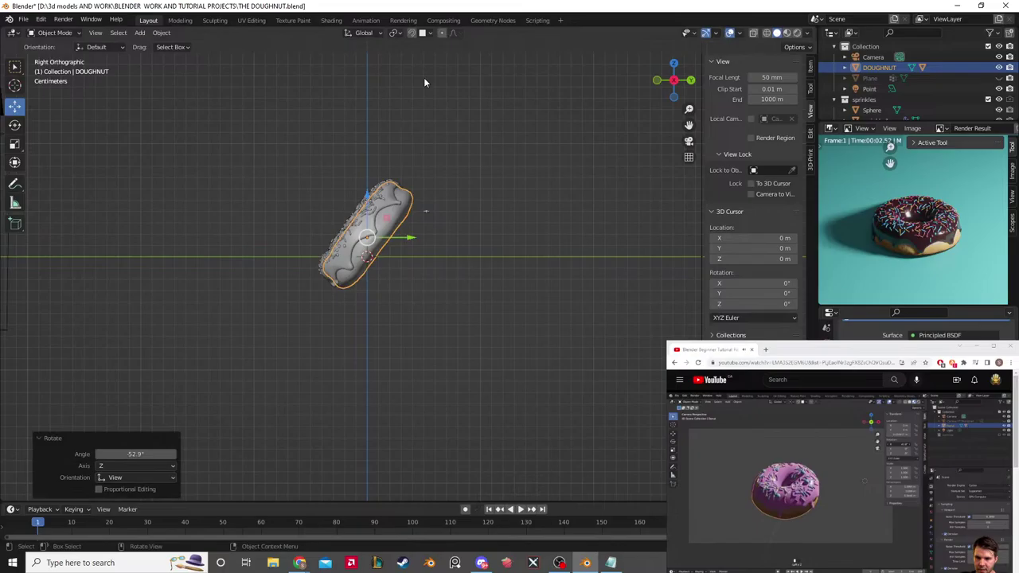
Step: Deselect and orbit to inspect the tilt, then return to side and top views
click(476, 129)
middle_drag(550, 186, 209, 200)
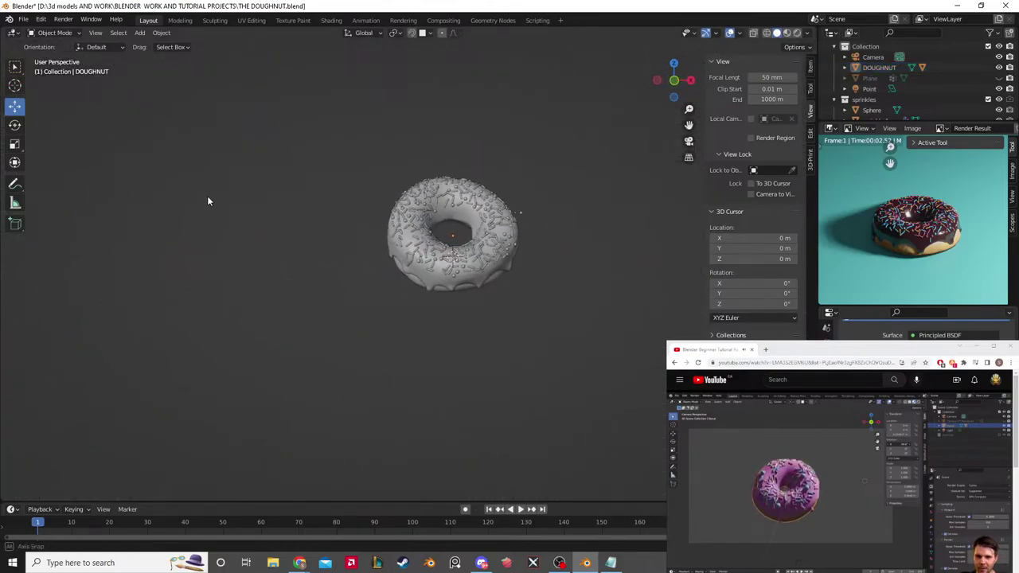
middle_drag(207, 201, 629, 218)
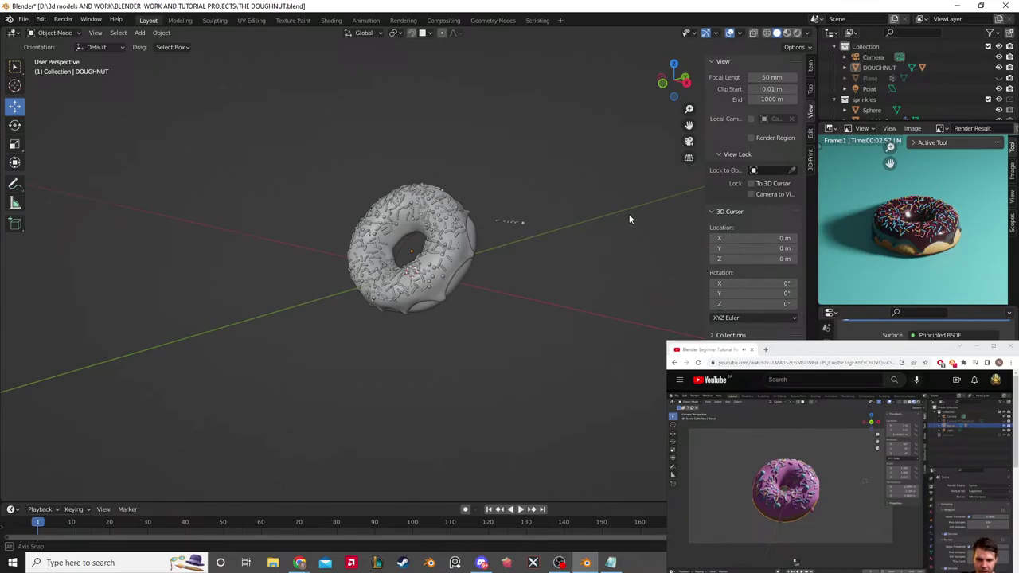
click(684, 80)
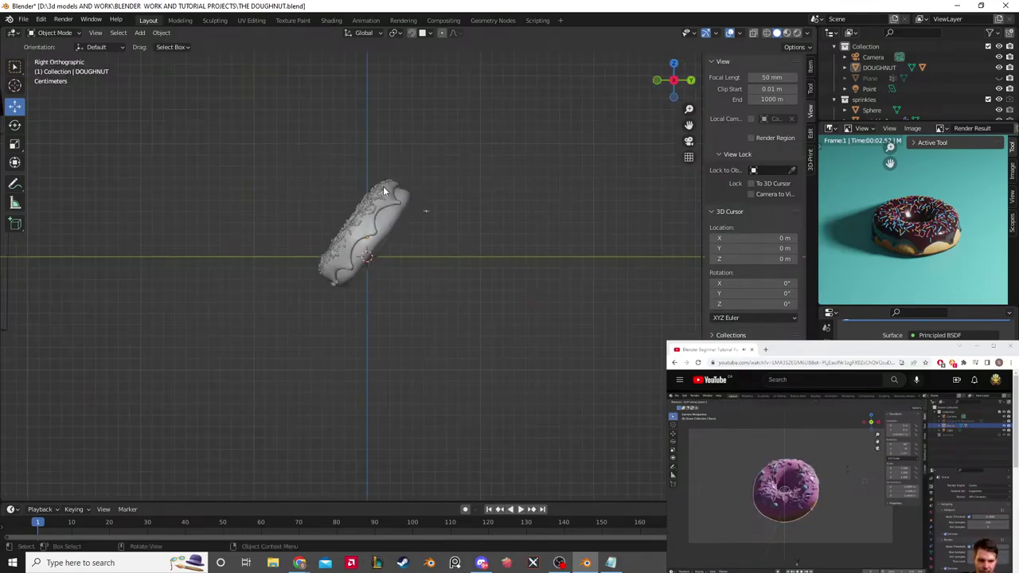
click(673, 62)
Step: Try rotating the icing and the whole DOUGHNUT object, cancelling both rotations
click(455, 283)
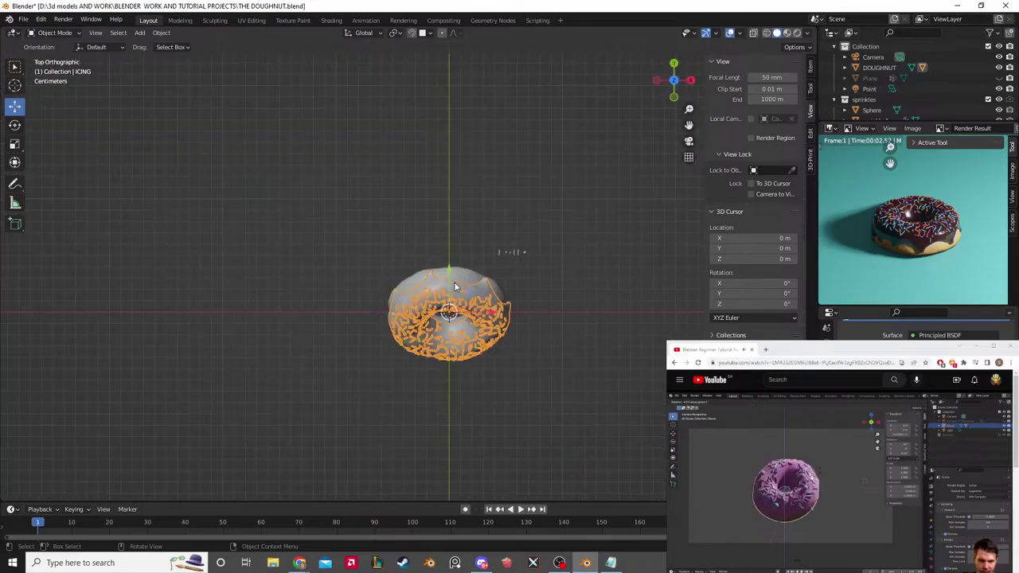
key(r)
key(y)
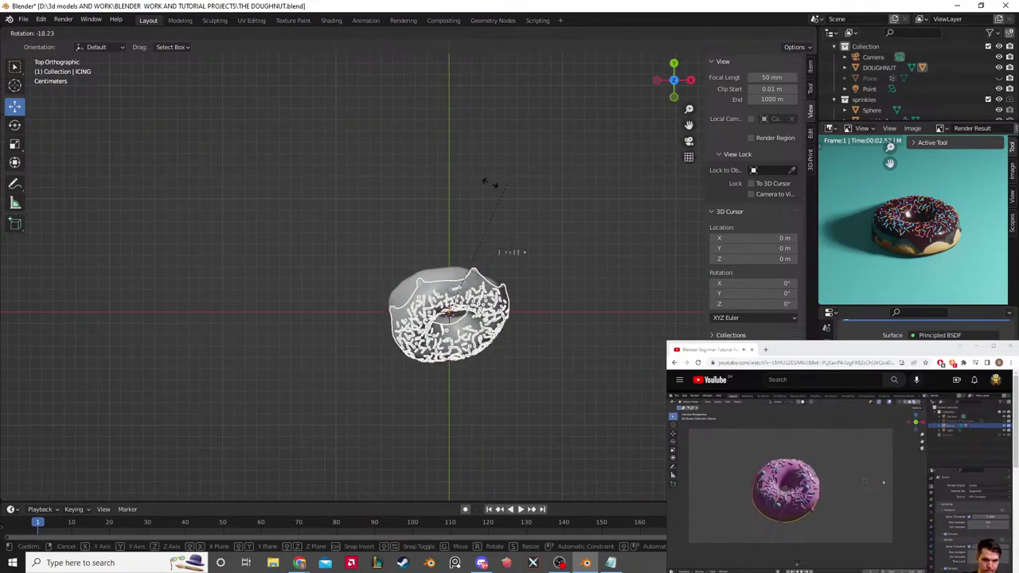
key(Escape)
click(470, 283)
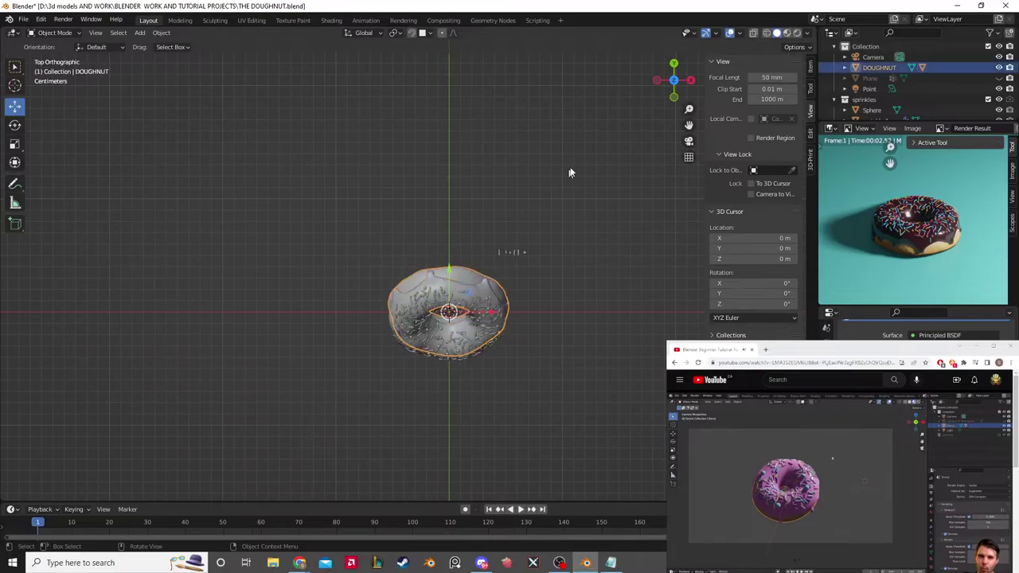
key(r)
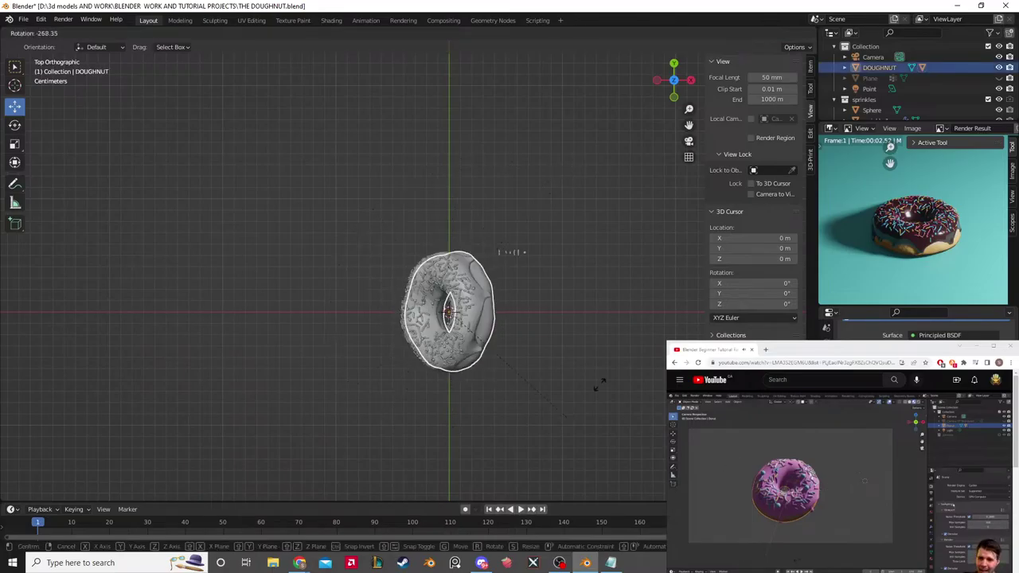
key(Escape)
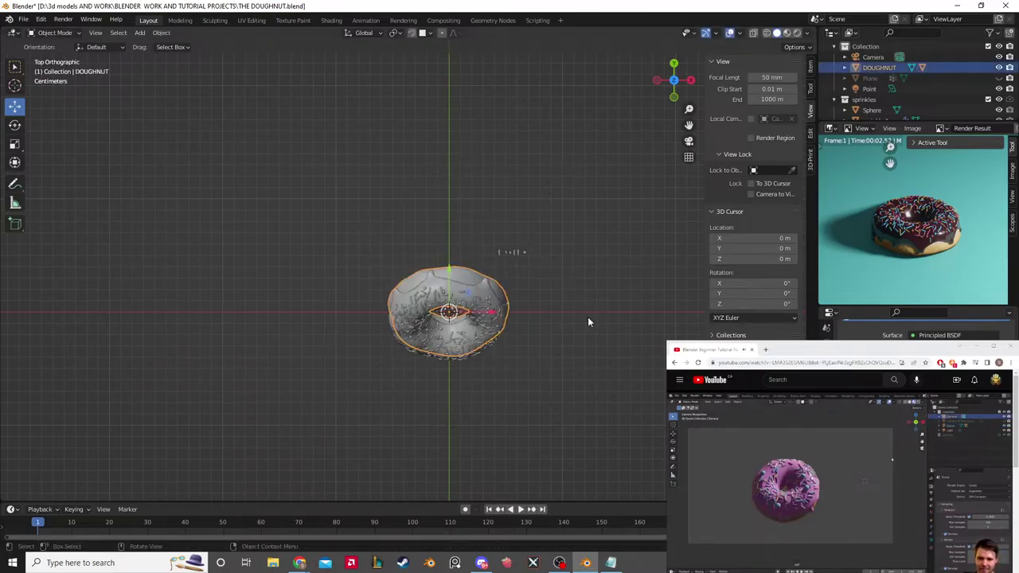
Step: Look through the camera, lock it to the view, and pan to centre the doughnut
middle_drag(588, 317, 604, 263)
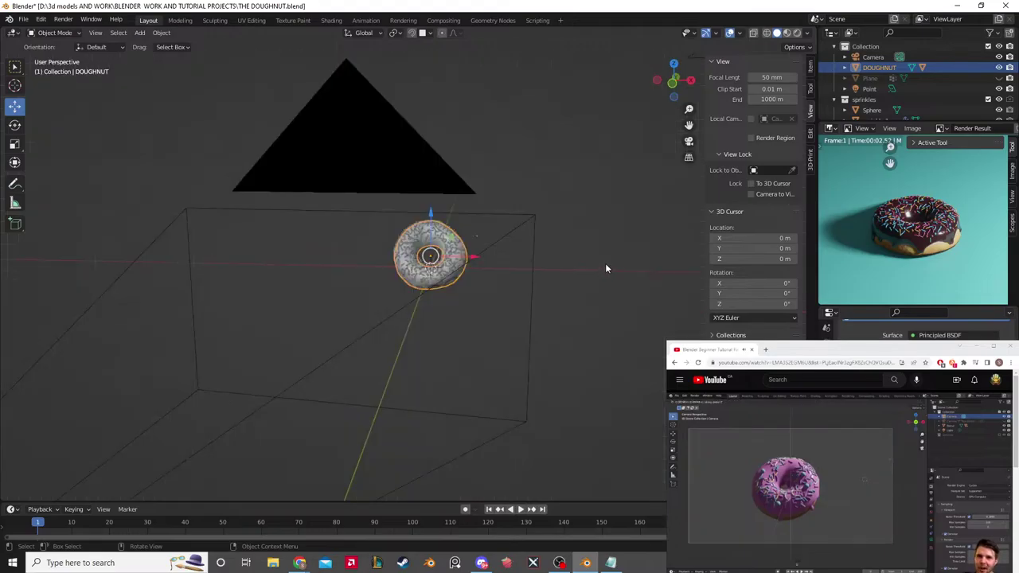
click(605, 263)
key(KP_0)
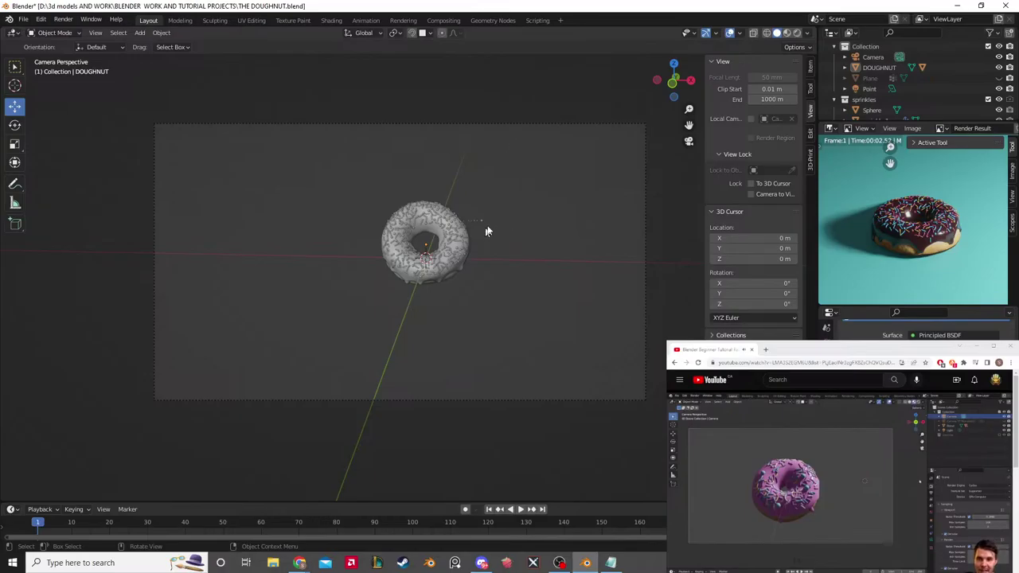
click(751, 195)
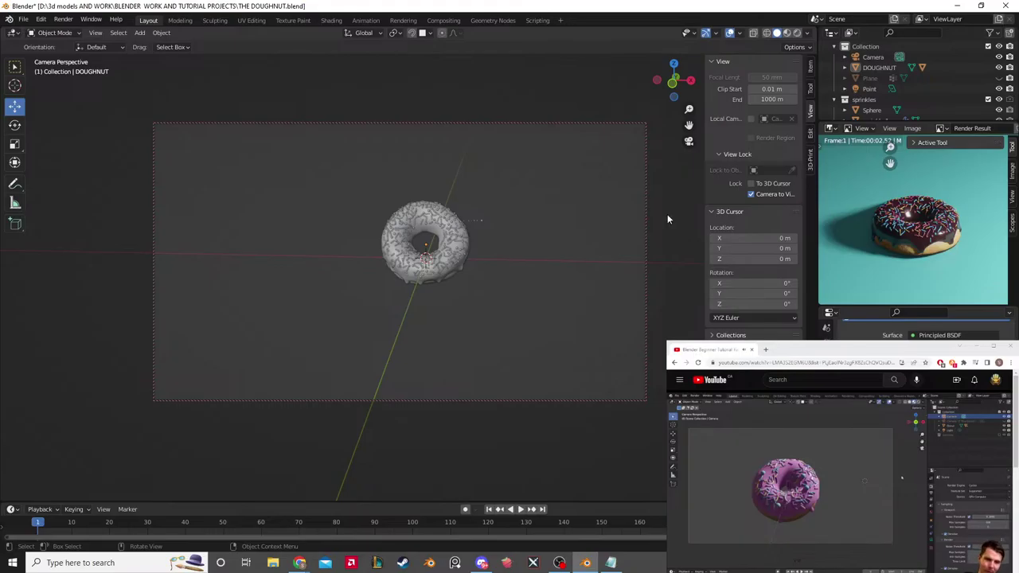
shift+middle_drag(667, 219, 646, 221)
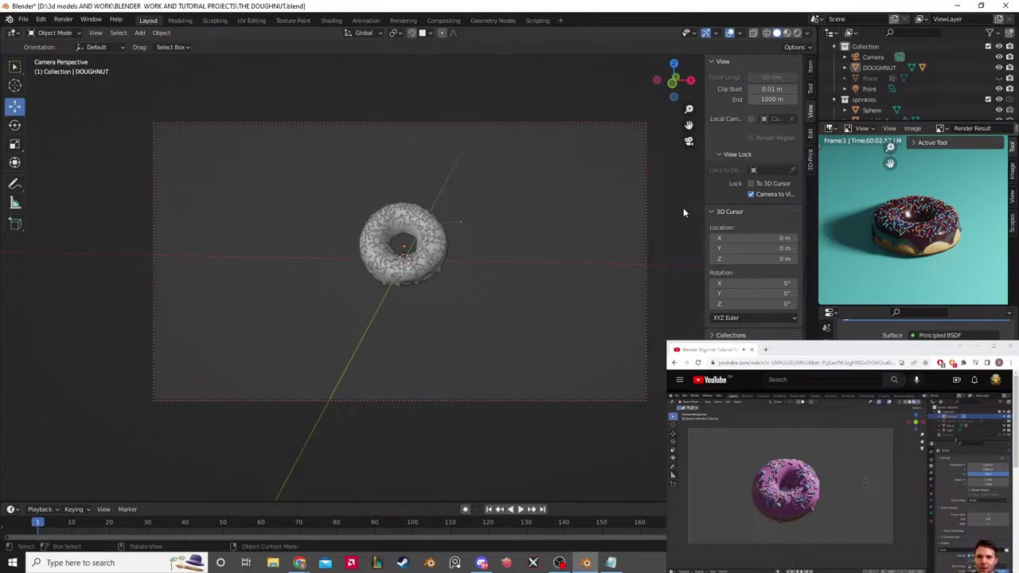
Step: Unlock the camera and swap the Output X and Y resolution for a portrait frame
click(872, 58)
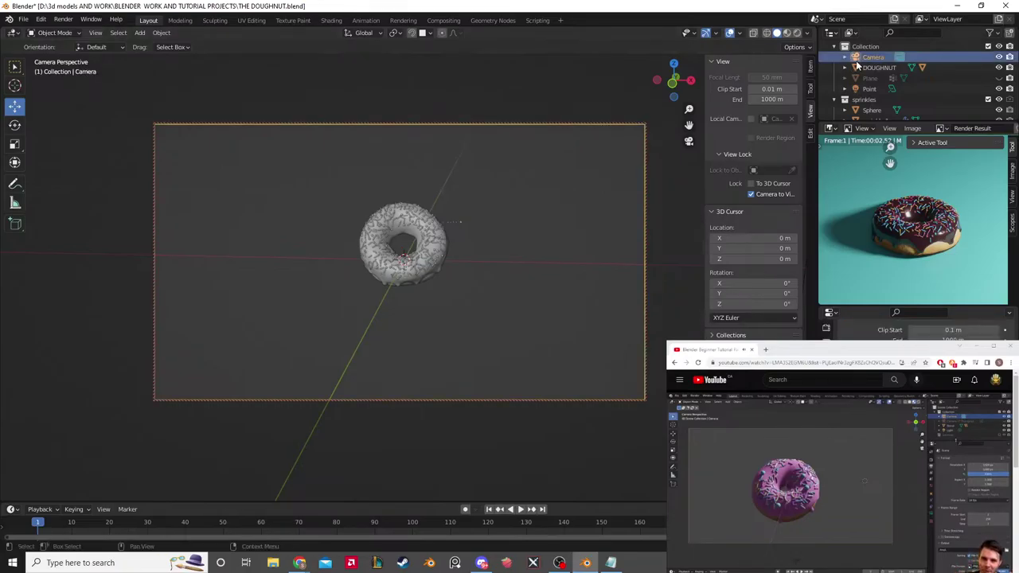
click(750, 194)
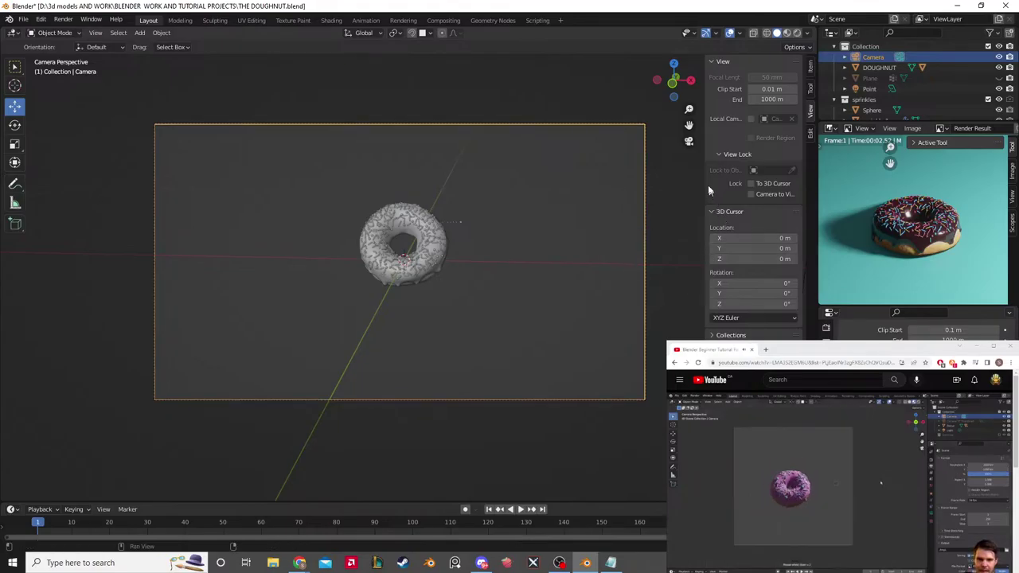
scroll(915, 328, up, 2)
scroll(915, 328, up, 2)
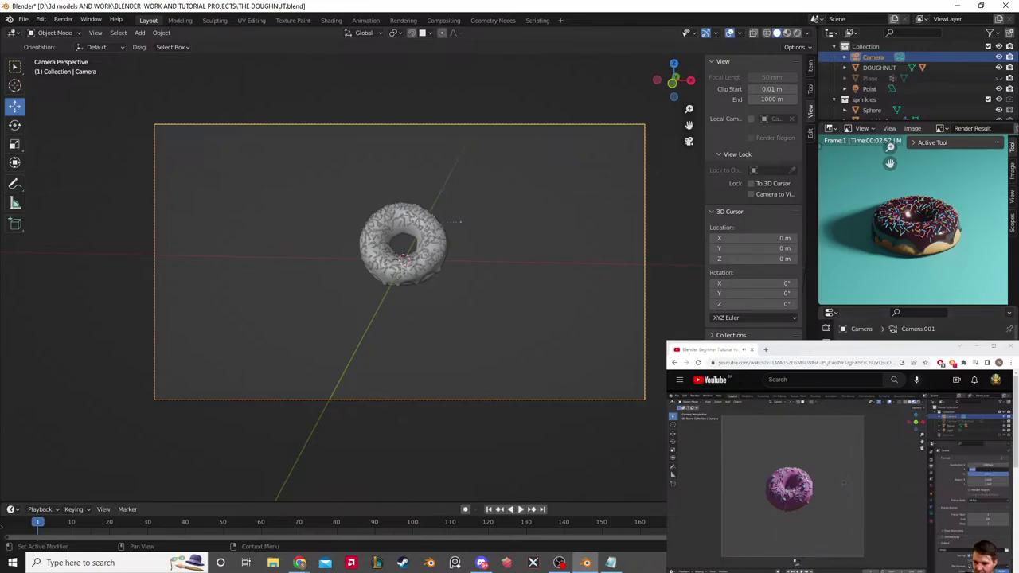
drag(791, 563, 737, 567)
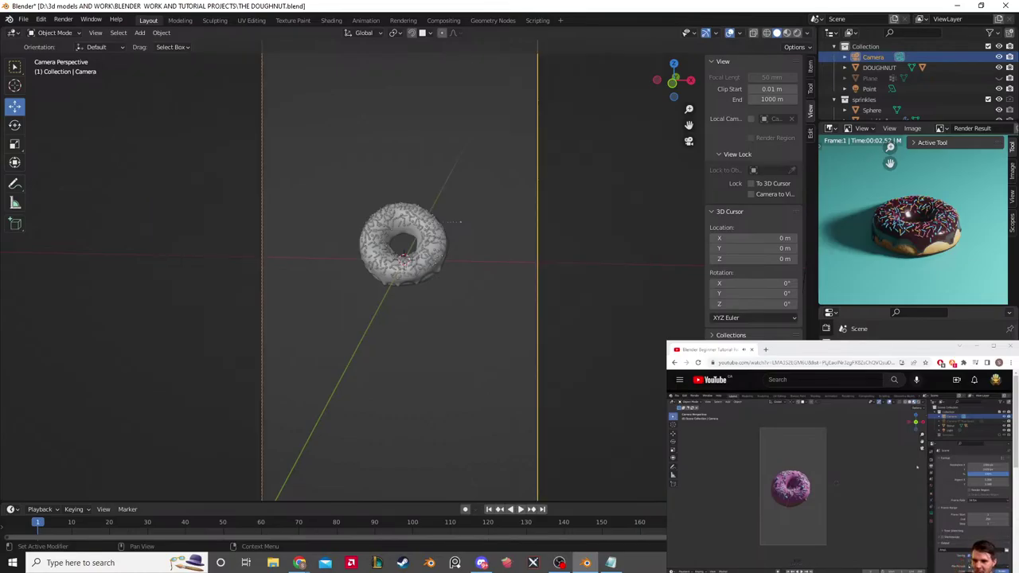
scroll(580, 304, down, 2)
scroll(580, 303, up, 1)
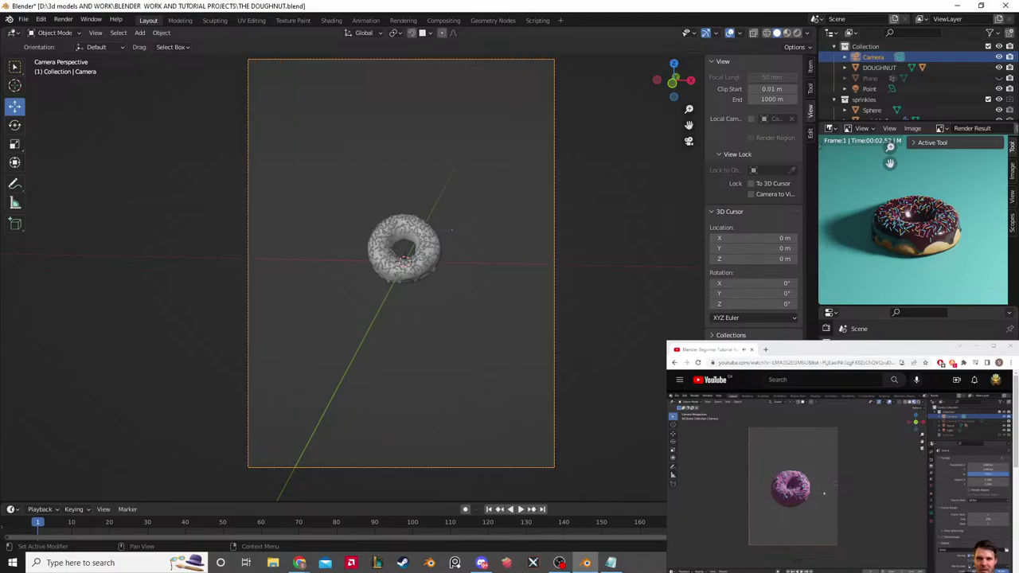
click(667, 286)
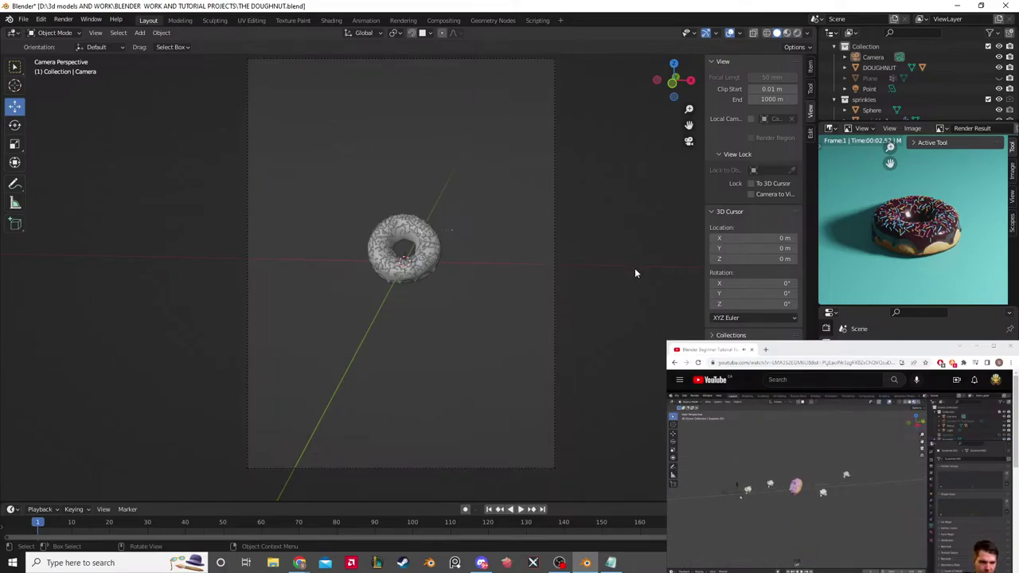
mouse_move(634, 271)
middle_down()
mouse_move(528, 270)
mouse_move(630, 271)
middle_up()
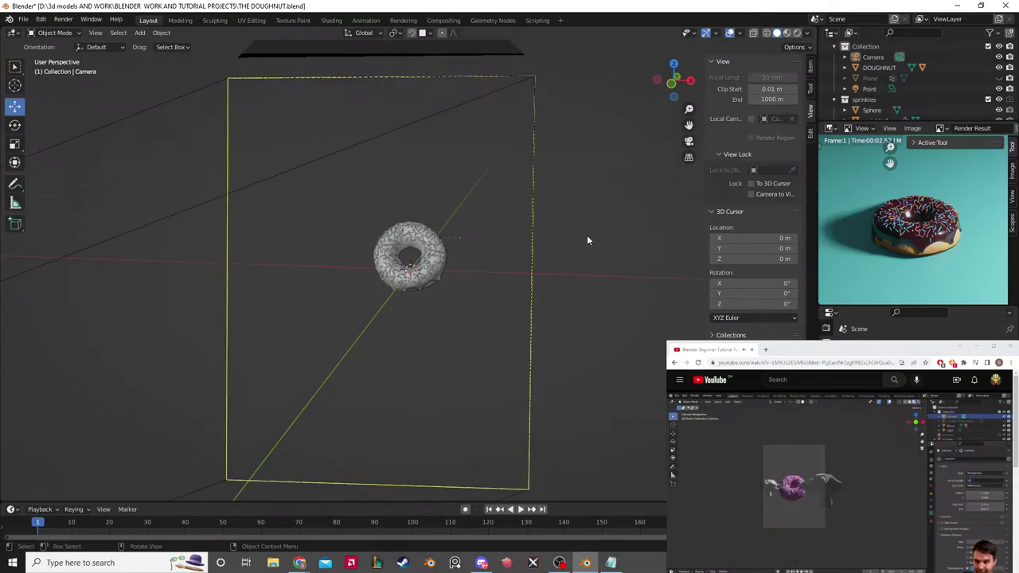
key(KP_0)
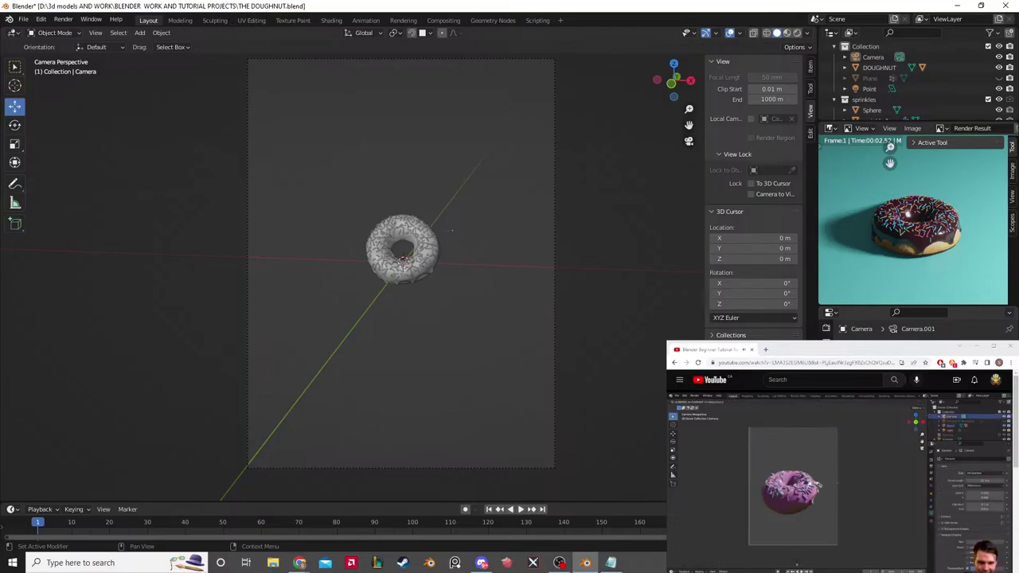
Step: Dolly the locked camera in and out on the doughnut, then orbit outside the camera view
scroll(451, 231, up, 6)
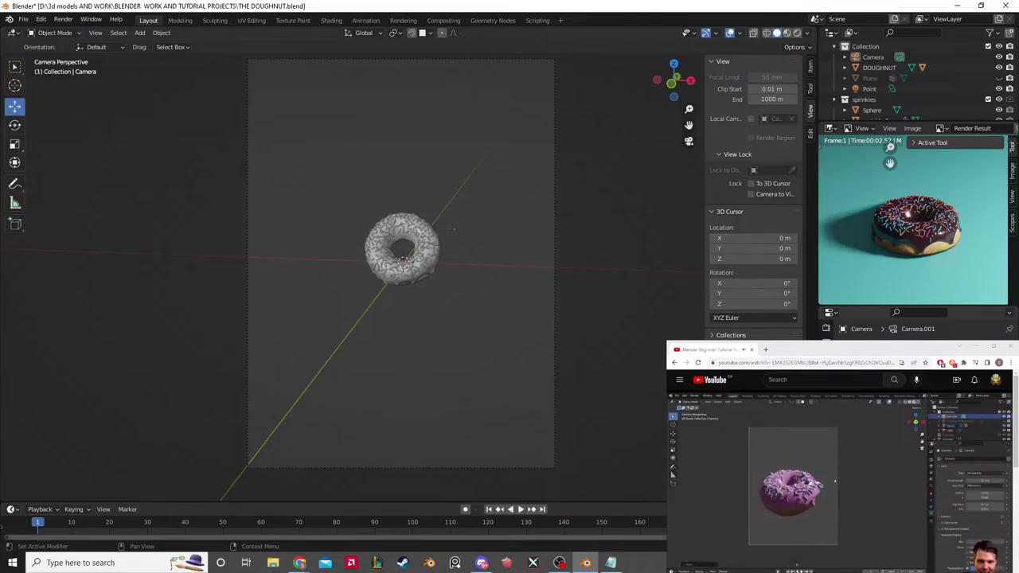
scroll(406, 231, up, 4)
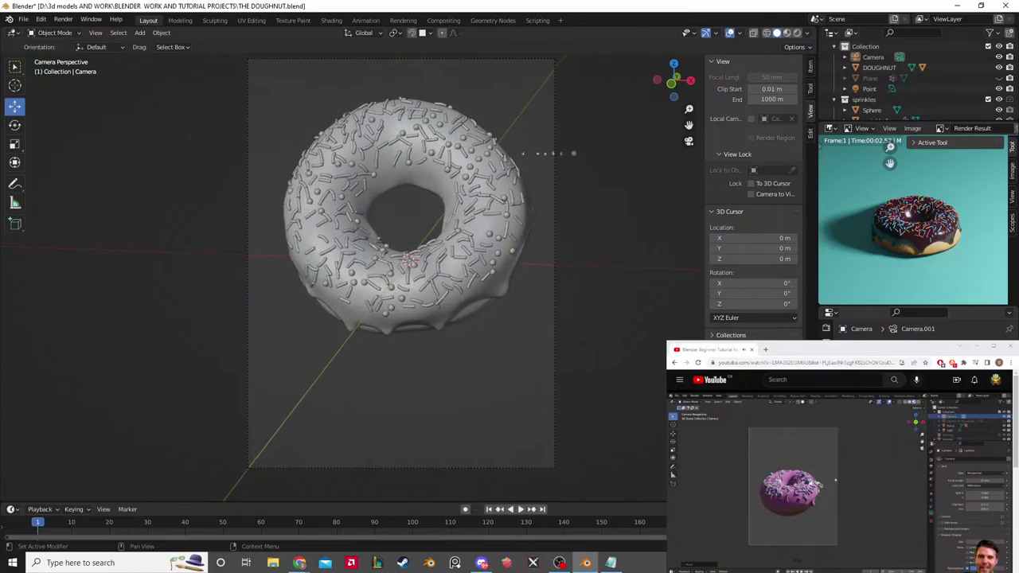
scroll(406, 230, down, 6)
scroll(405, 239, up, 8)
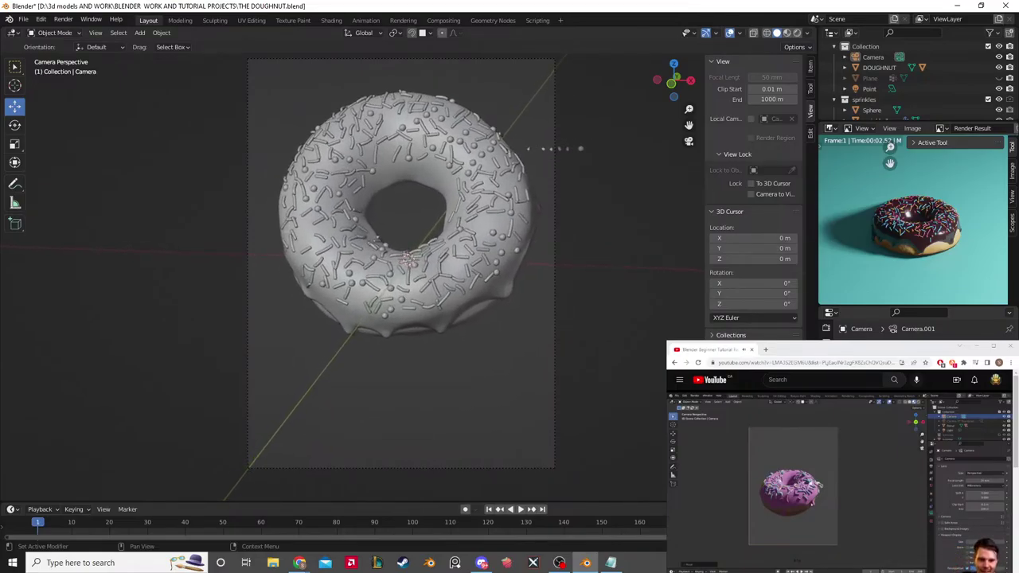
scroll(406, 239, down, 8)
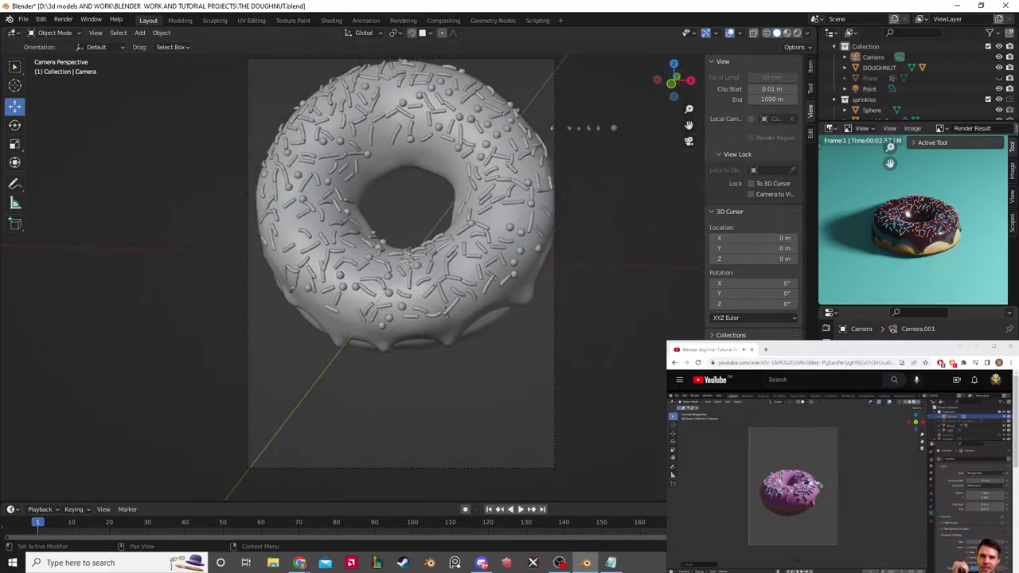
scroll(405, 256, down, 10)
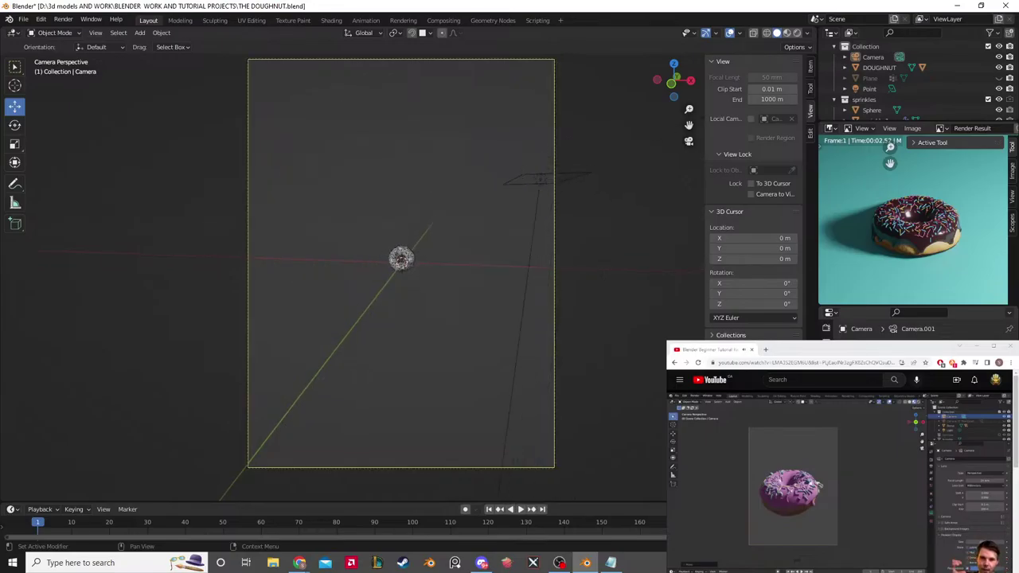
scroll(402, 255, up, 10)
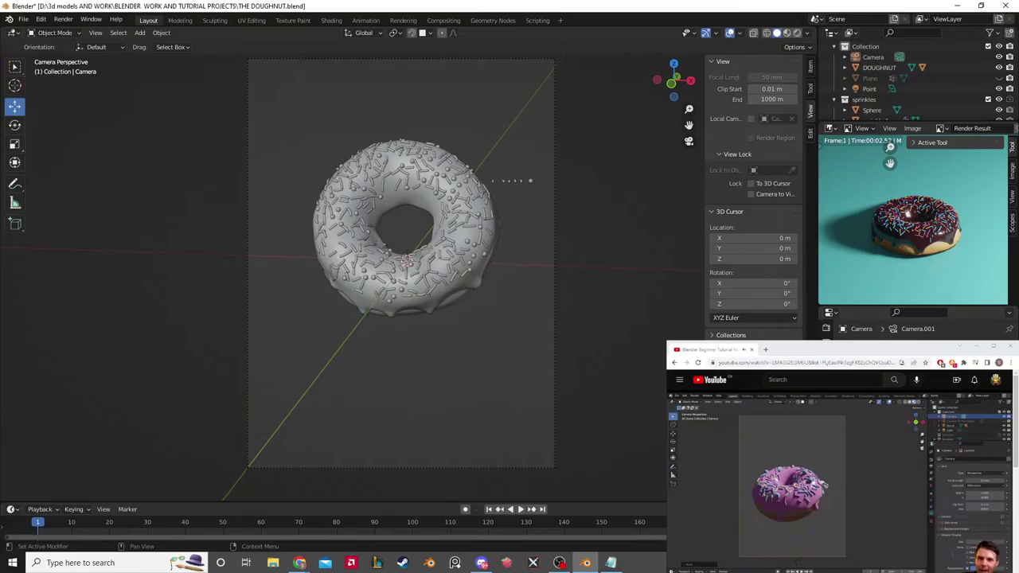
scroll(406, 230, down, 1)
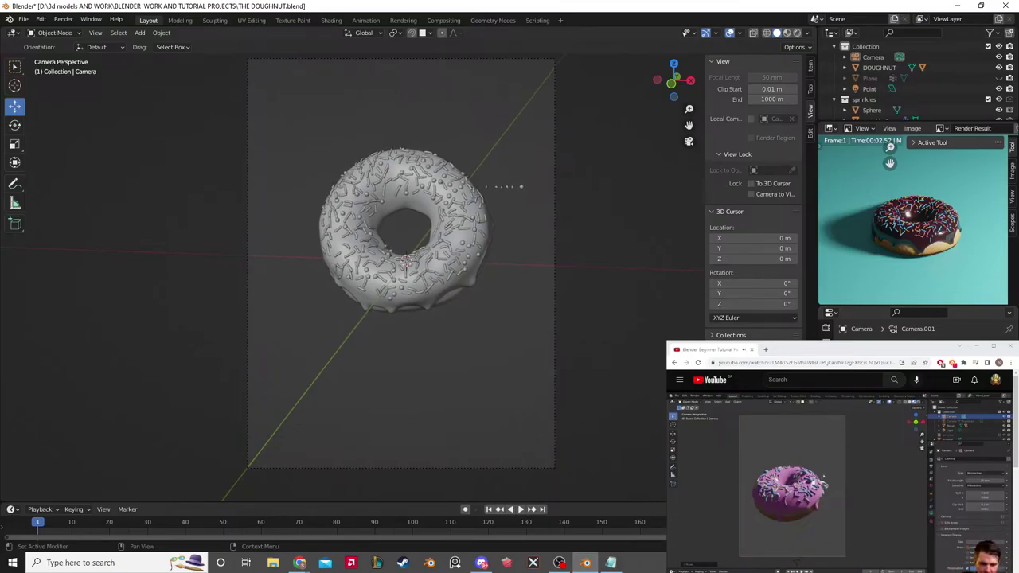
scroll(598, 311, down, 1)
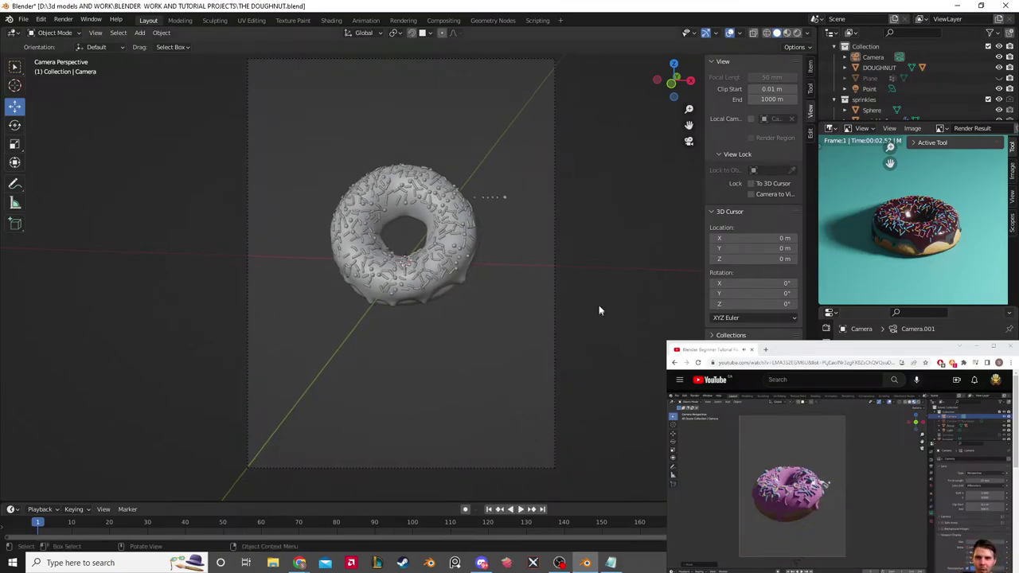
middle_drag(622, 277, 493, 270)
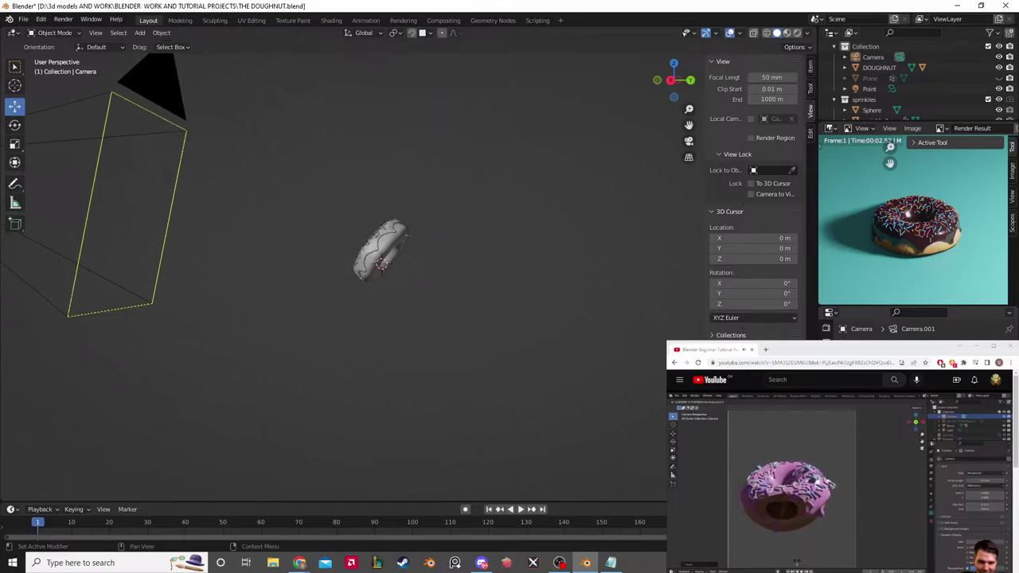
Step: Undo the camera's recent moves to restore its earlier position
key(g)
key(g)
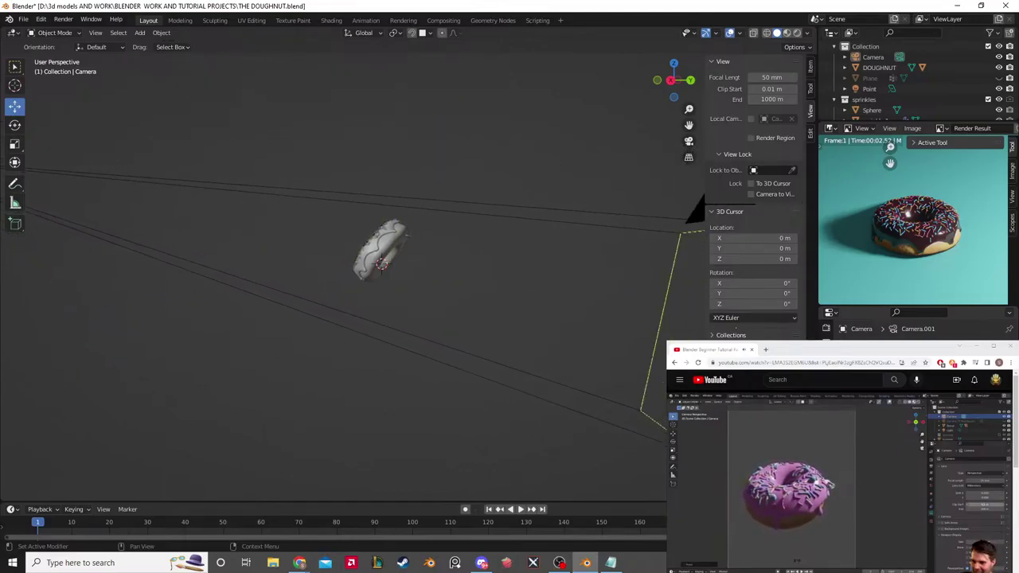
key(Return)
key(ctrl+z)
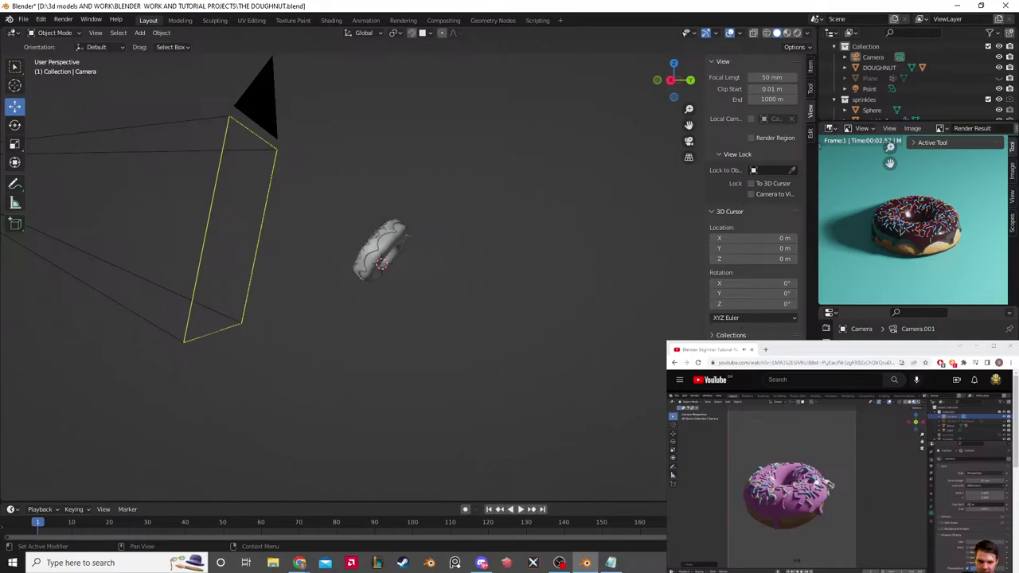
key(g)
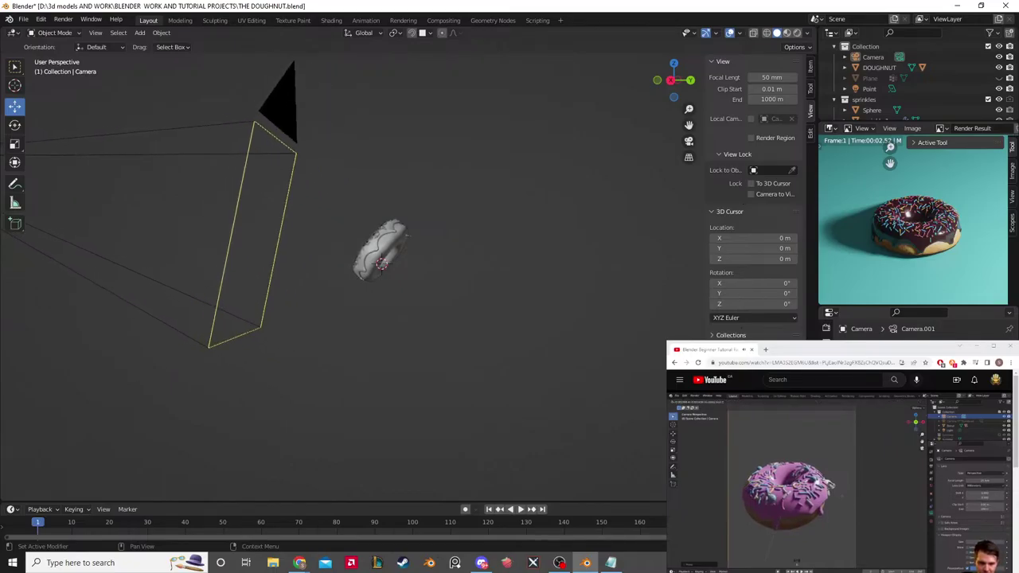
key(Return)
key(ctrl+z)
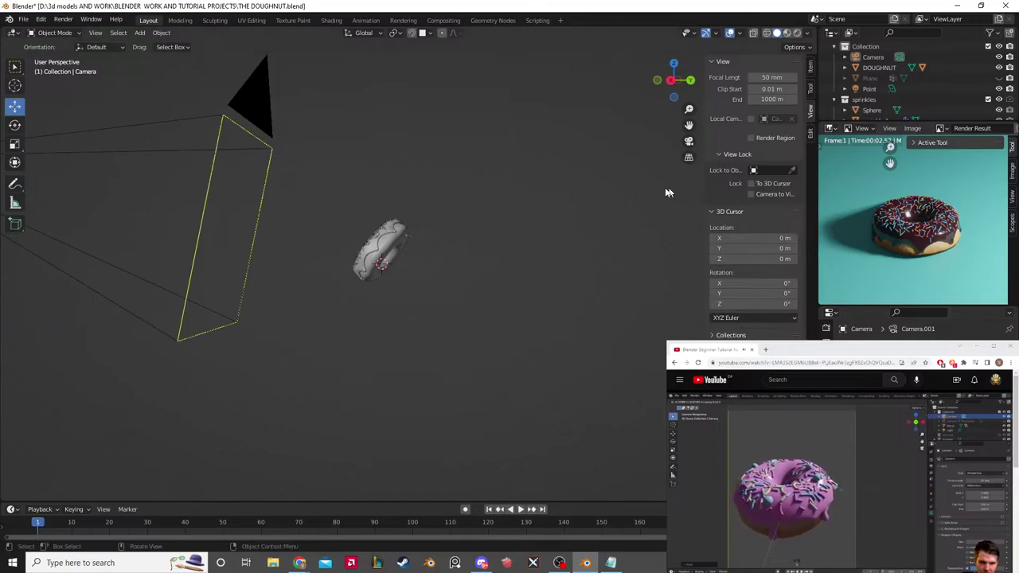
Step: Align the camera face-on to the doughnut and view through it again
key(KP_0)
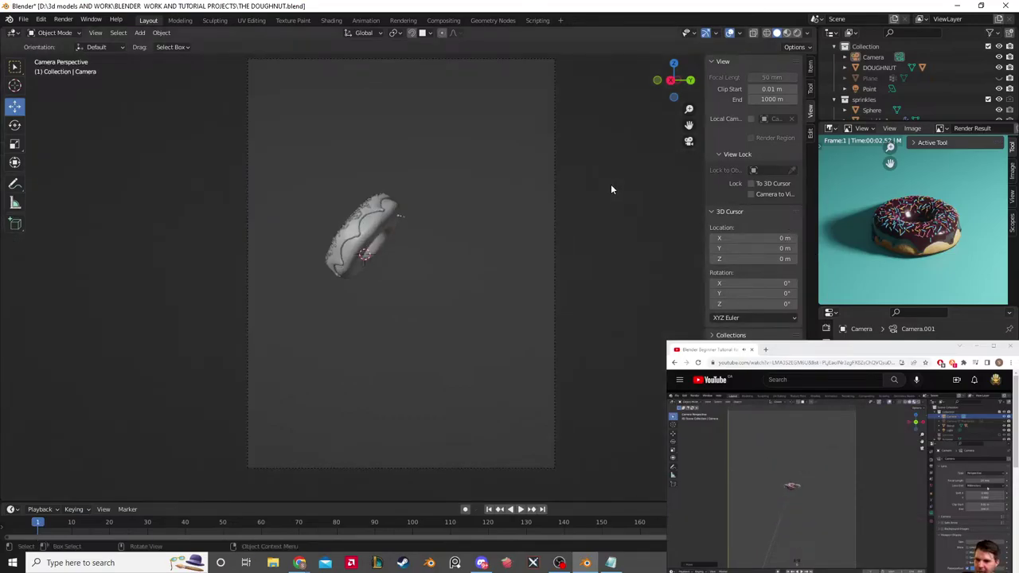
key(ctrl+alt+KP_0)
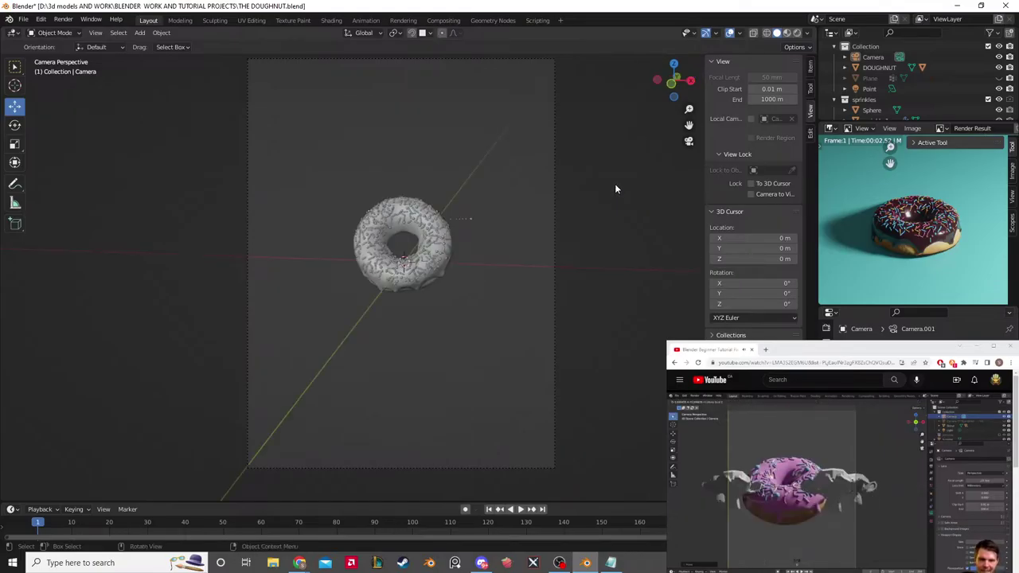
mouse_move(615, 189)
middle_down()
mouse_move(554, 182)
mouse_move(597, 192)
middle_up()
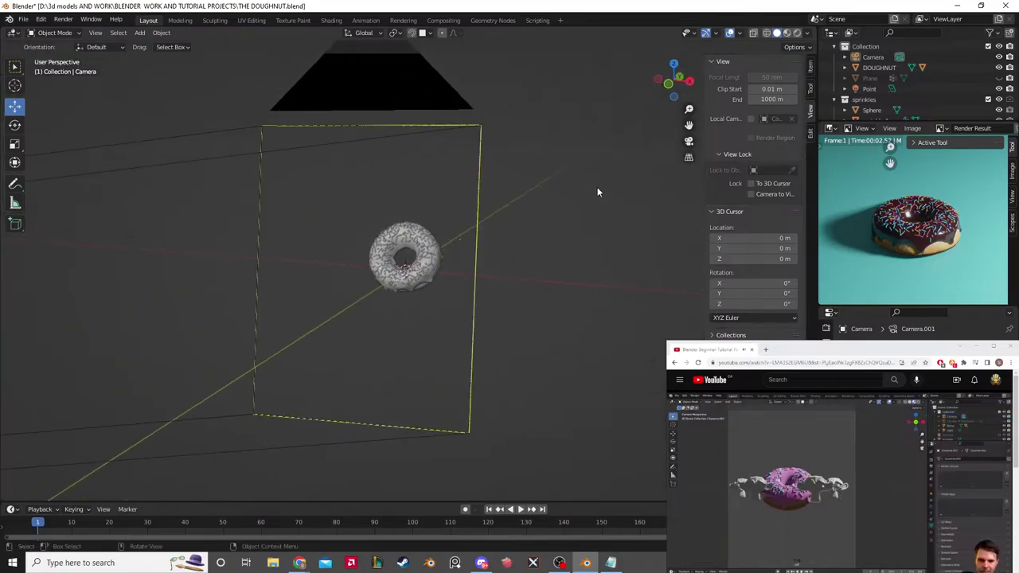
key(KP_0)
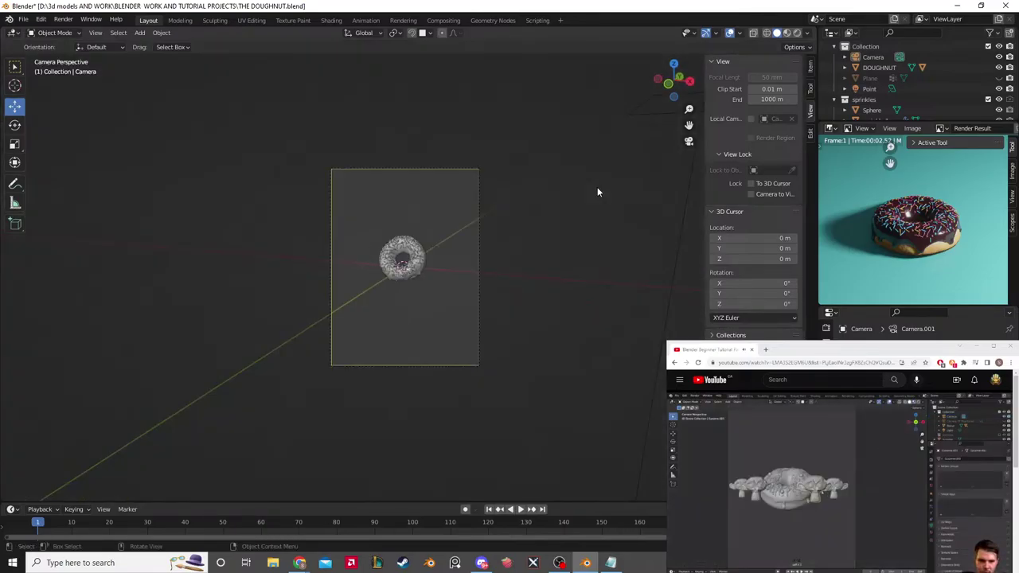
Step: Dolly the camera toward the doughnut until it fills about half the portrait frame's width
scroll(621, 215, up, 4)
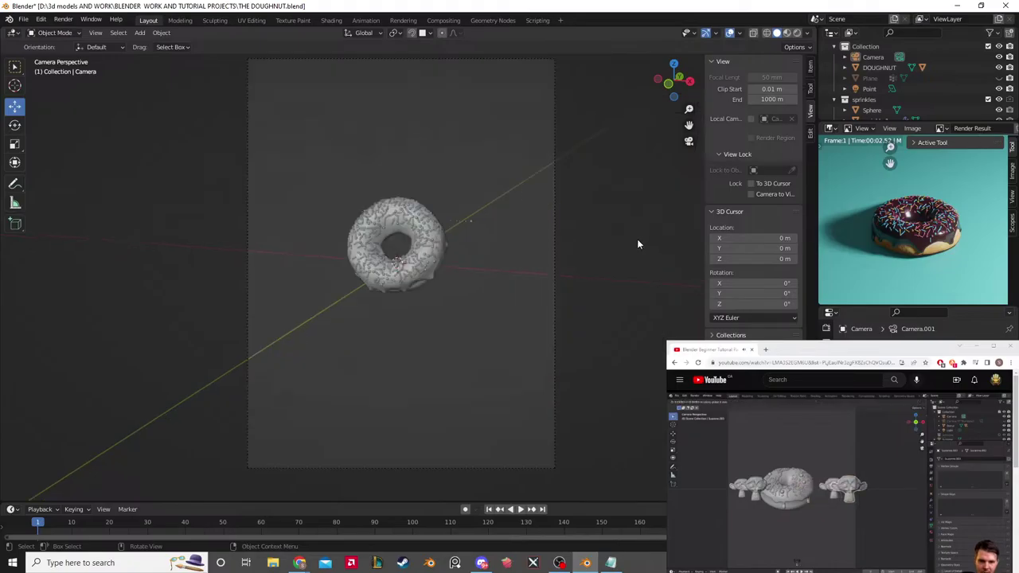
scroll(637, 239, down, 1)
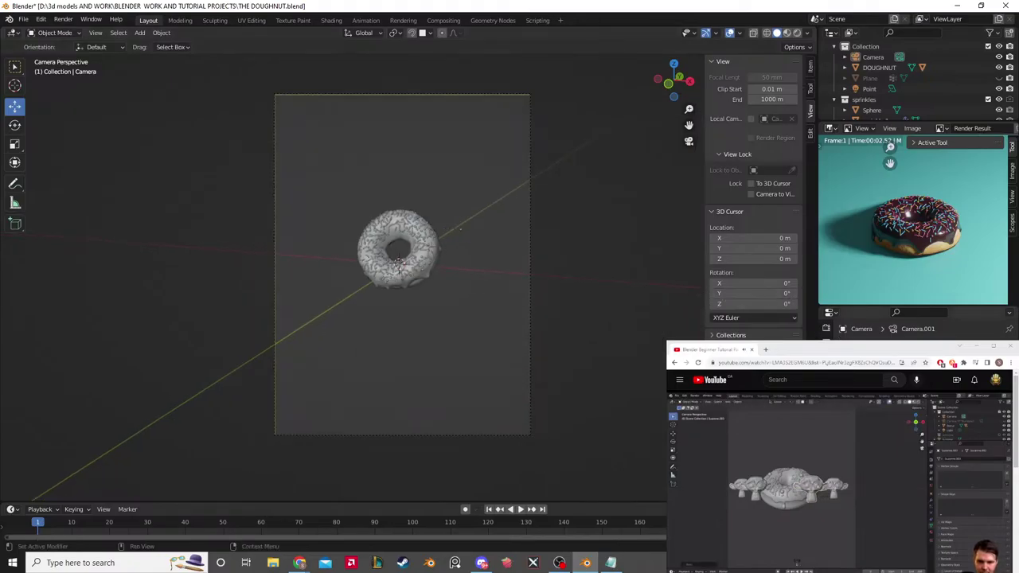
scroll(460, 229, up, 8)
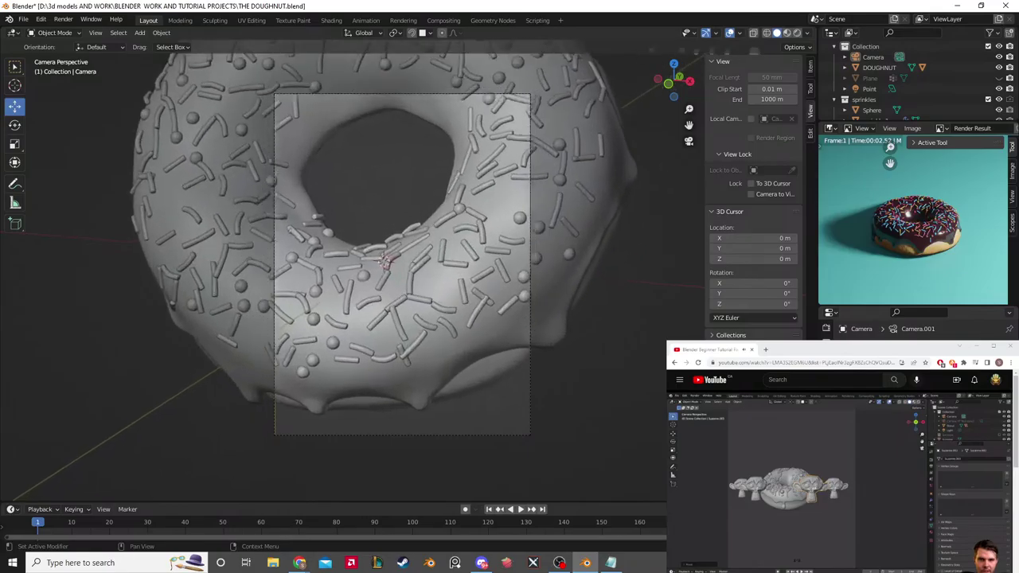
scroll(334, 271, up, 10)
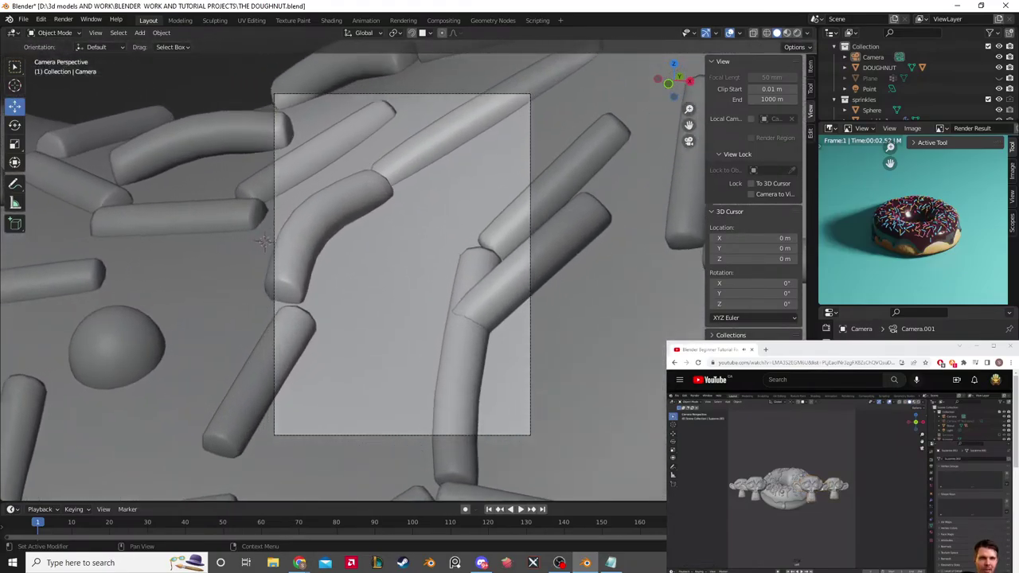
scroll(335, 271, up, 3)
scroll(334, 270, down, 10)
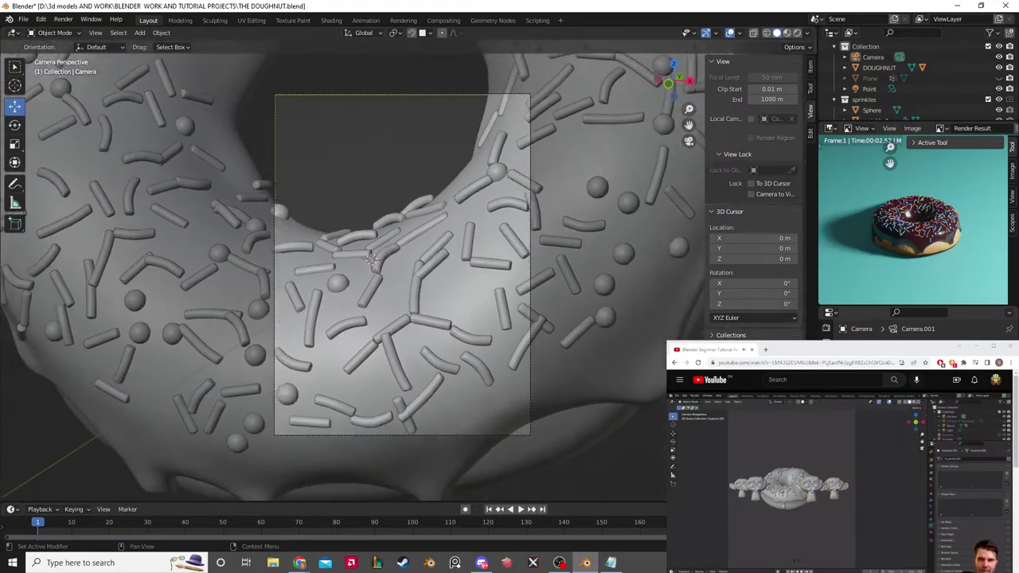
scroll(402, 265, down, 10)
scroll(402, 264, up, 3)
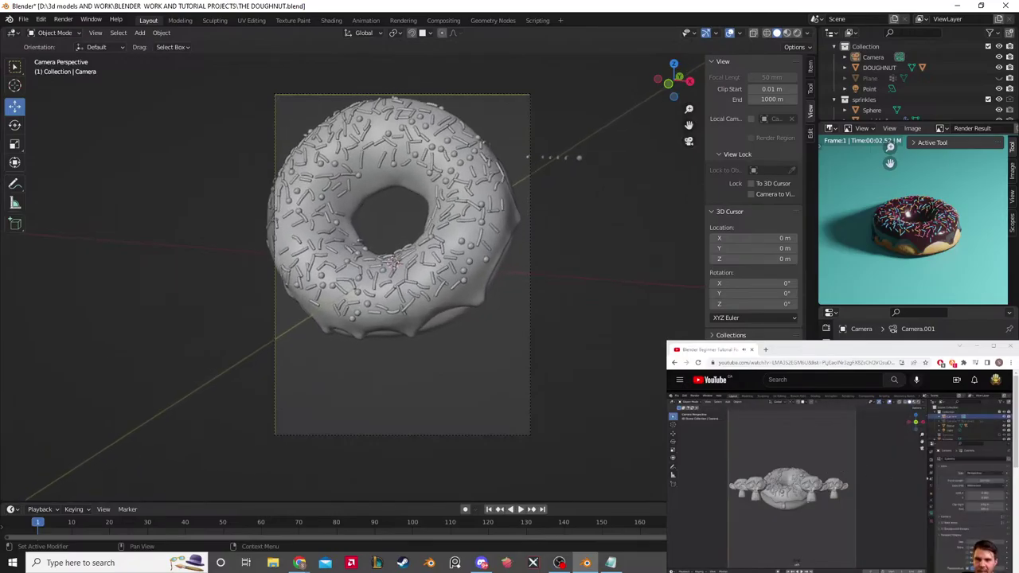
scroll(402, 264, up, 10)
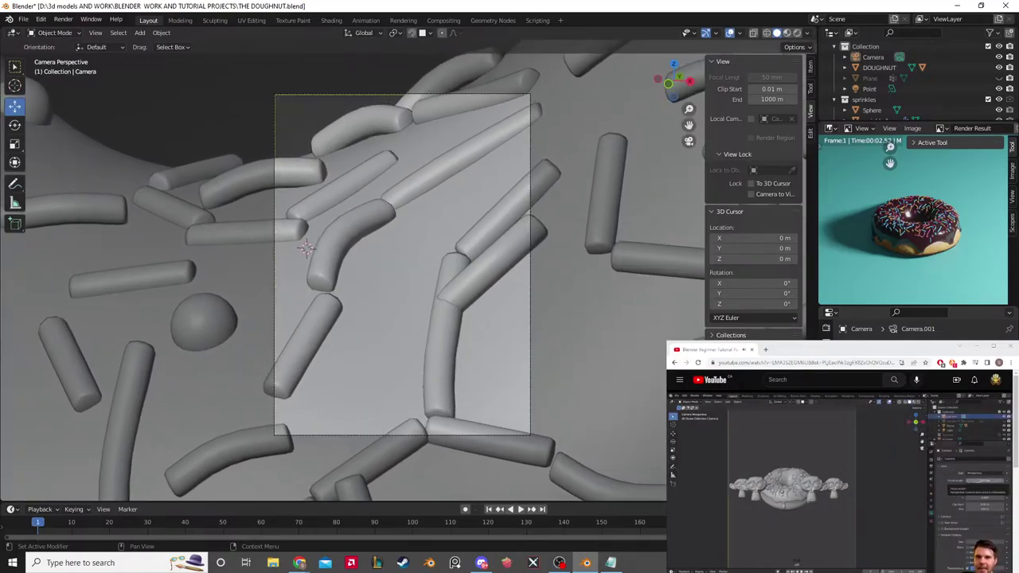
scroll(402, 264, down, 10)
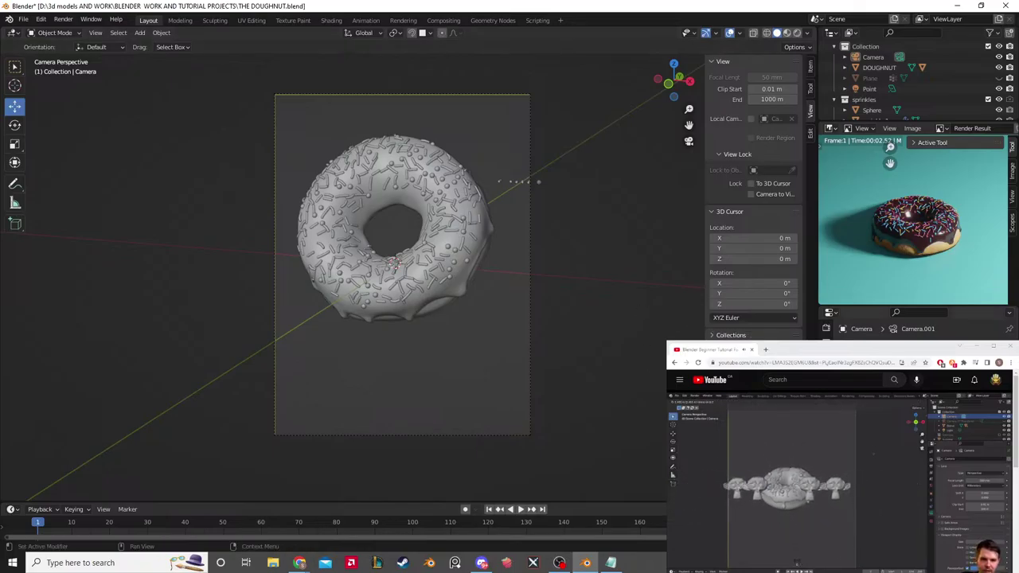
scroll(637, 310, down, 5)
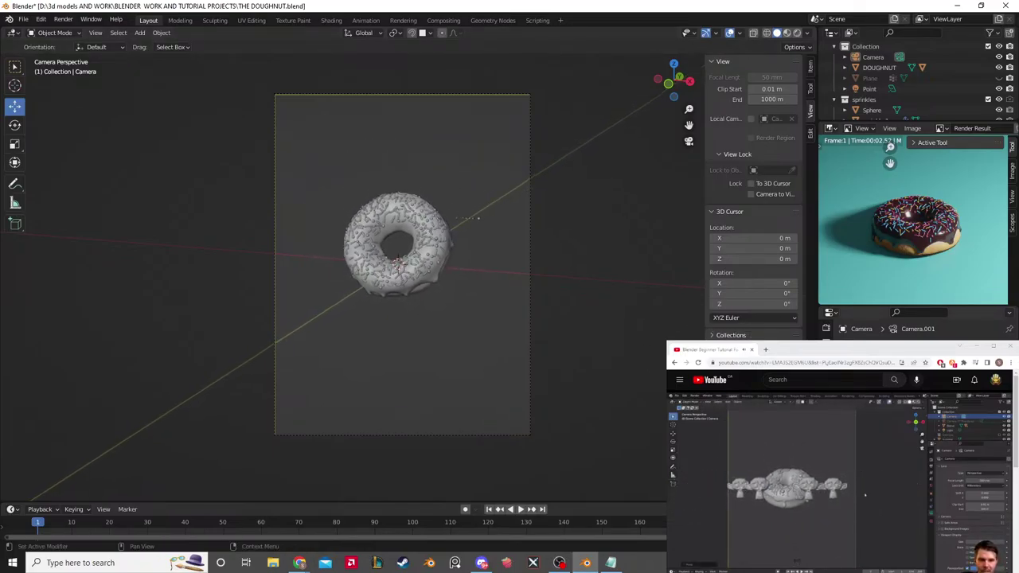
scroll(637, 310, up, 2)
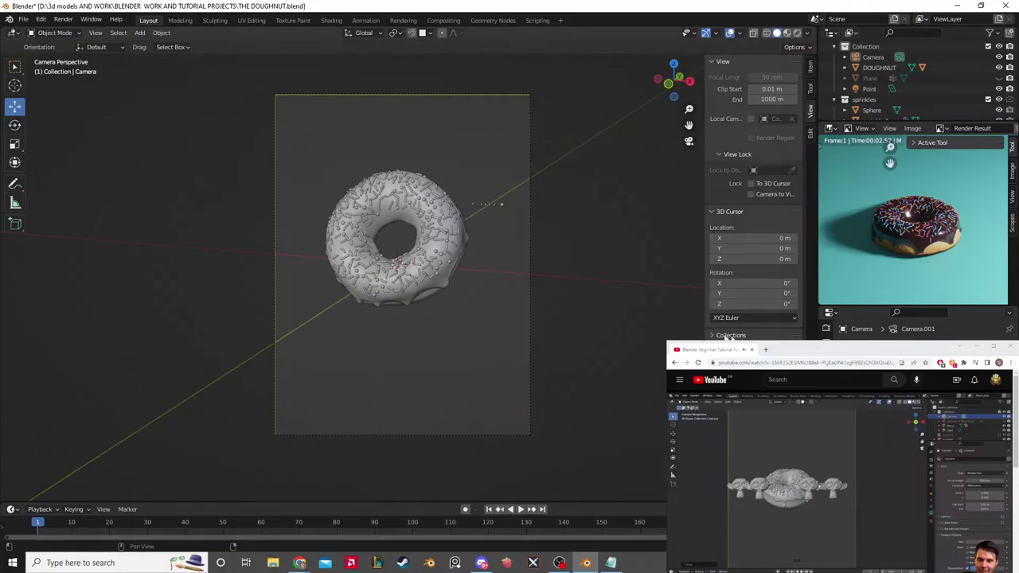
Step: Select the camera, move it to a new position, and orbit to inspect it from the side
click(690, 303)
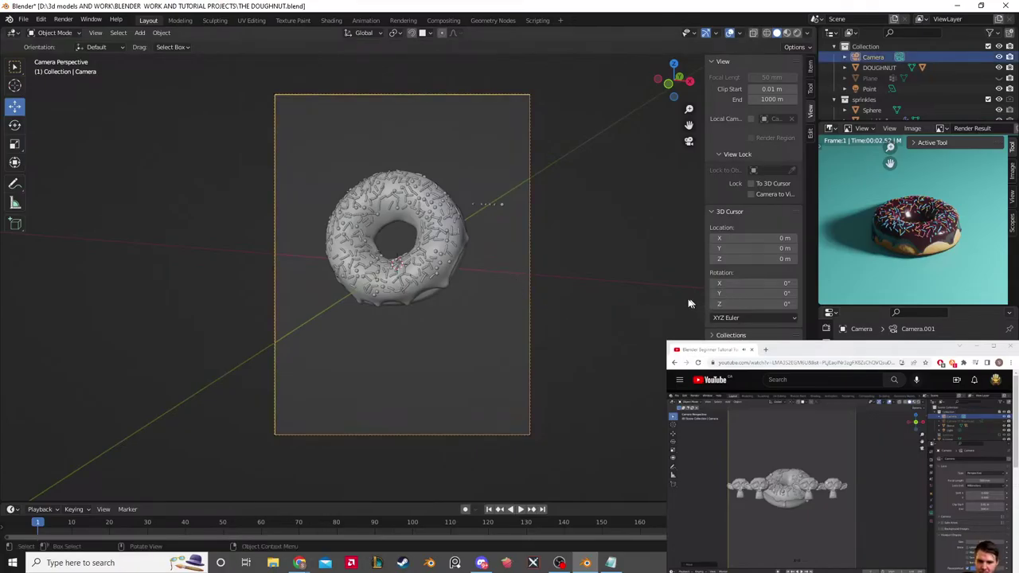
key(g)
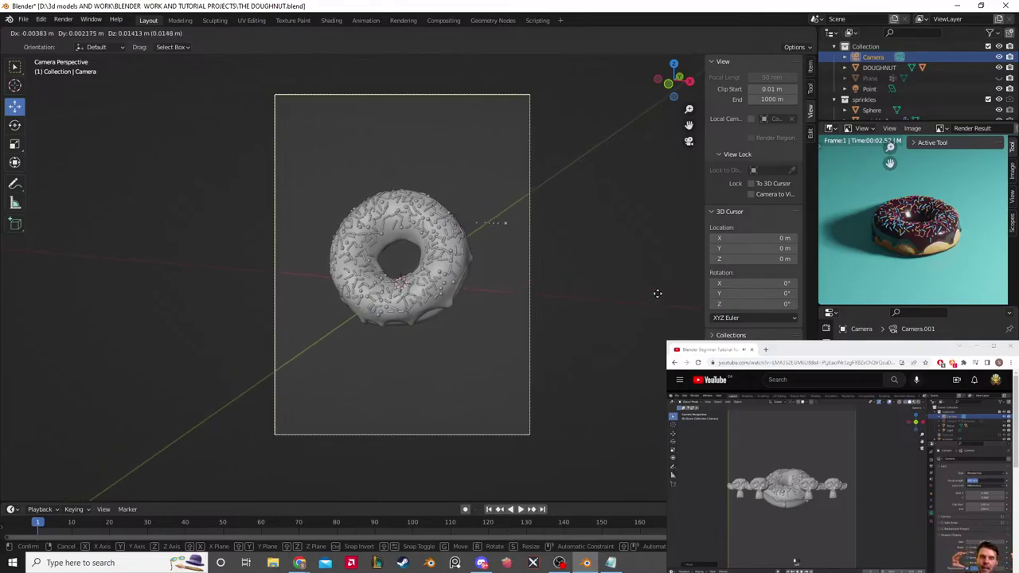
click(648, 270)
middle_drag(647, 265, 597, 287)
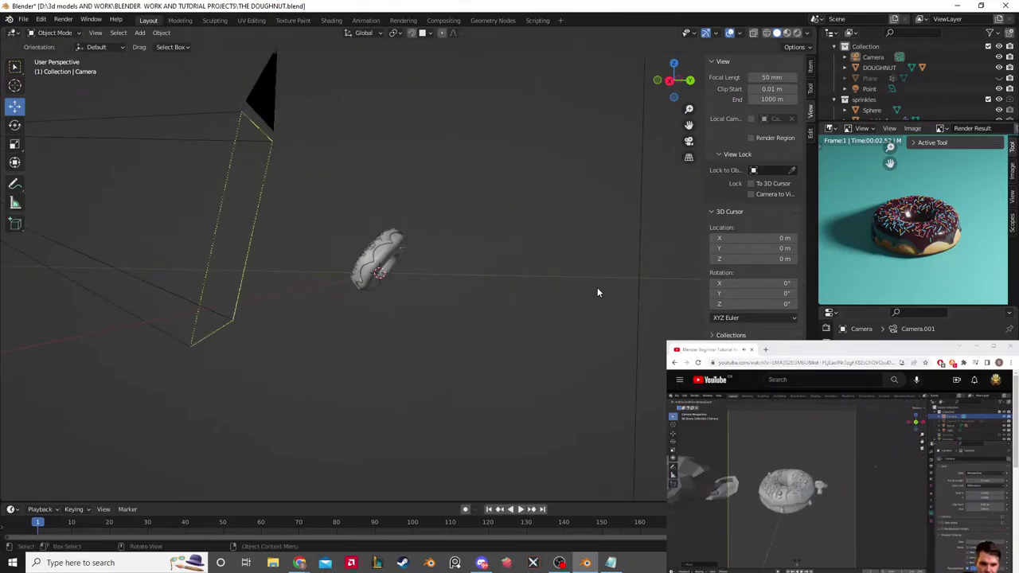
middle_drag(581, 247, 533, 248)
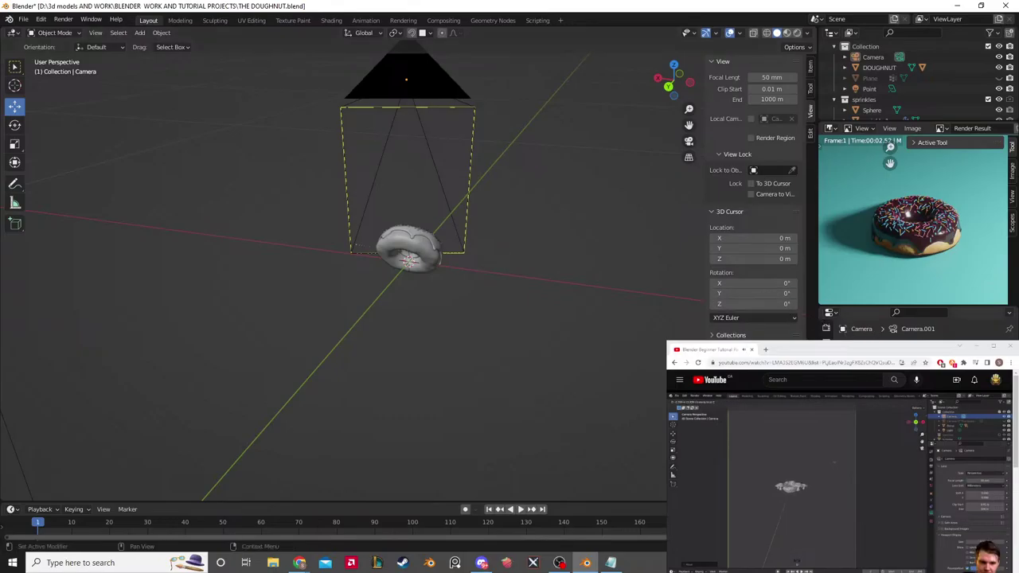
Step: Clear the camera's rotation so it views the doughnut from above, then reselect the camera
key(alt+r)
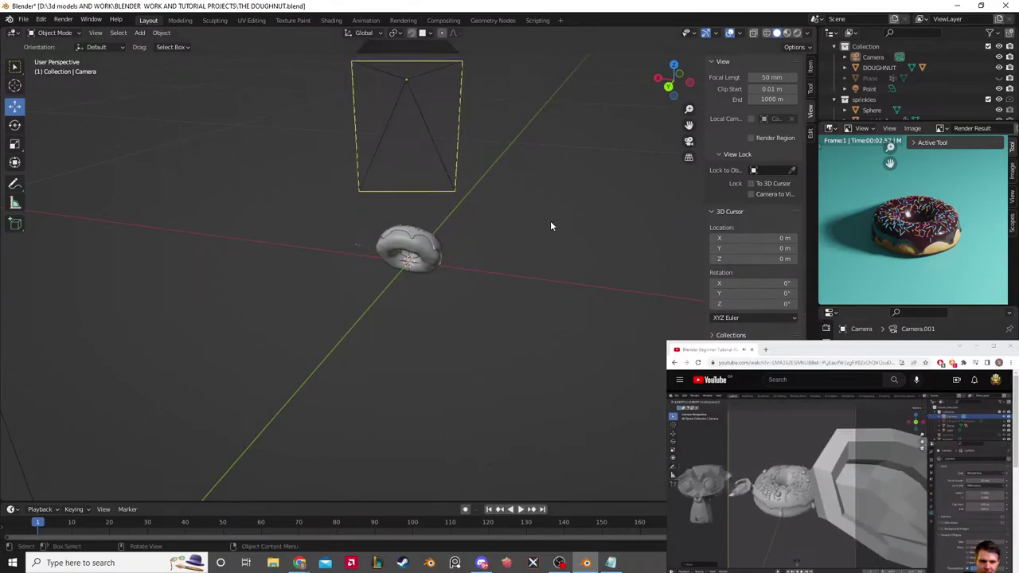
key(KP_0)
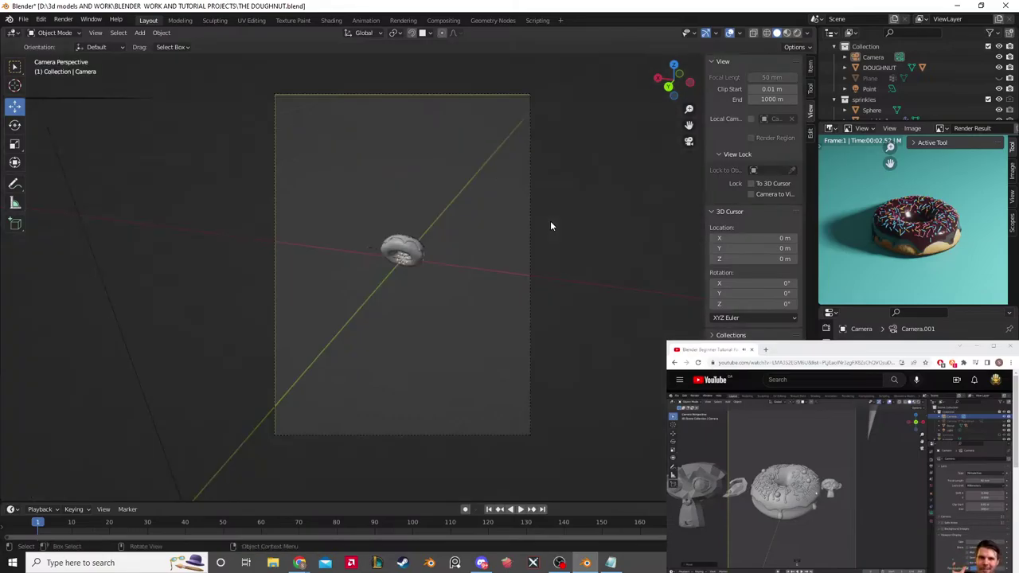
key(alt+r)
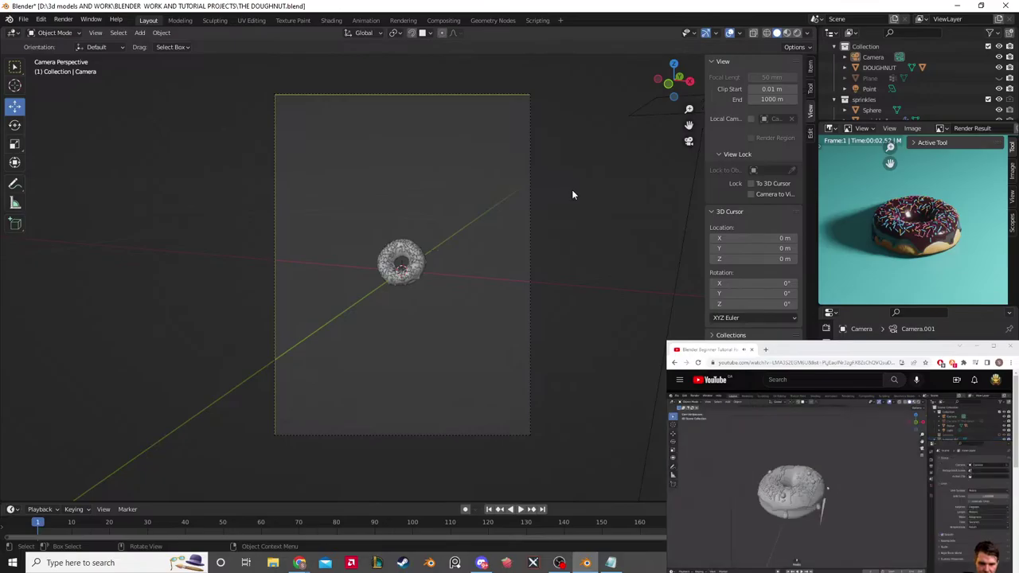
middle_drag(628, 245, 448, 111)
click(447, 113)
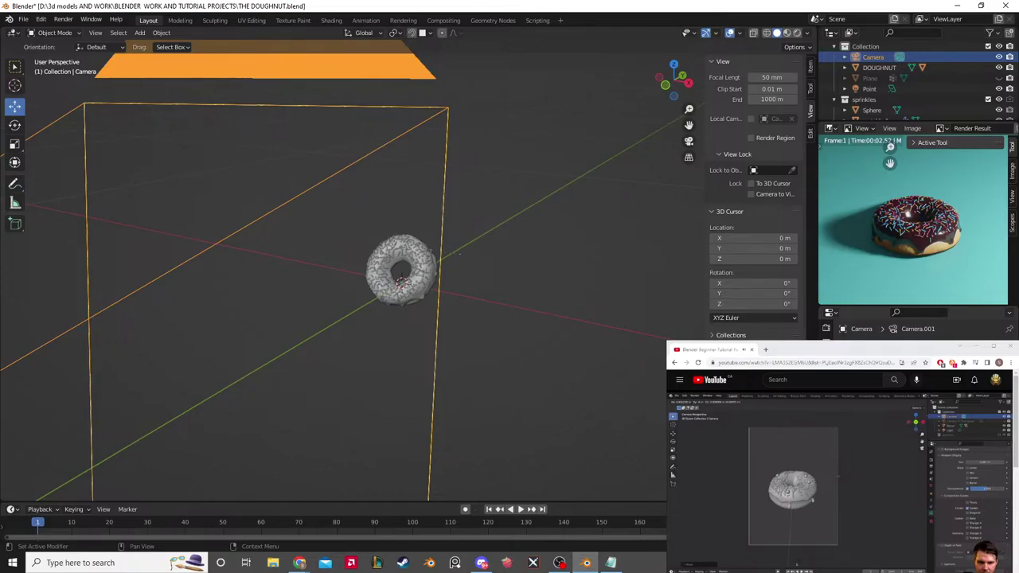
Step: Scroll the camera properties and view the small, centred doughnut through the camera
scroll(923, 328, down, 5)
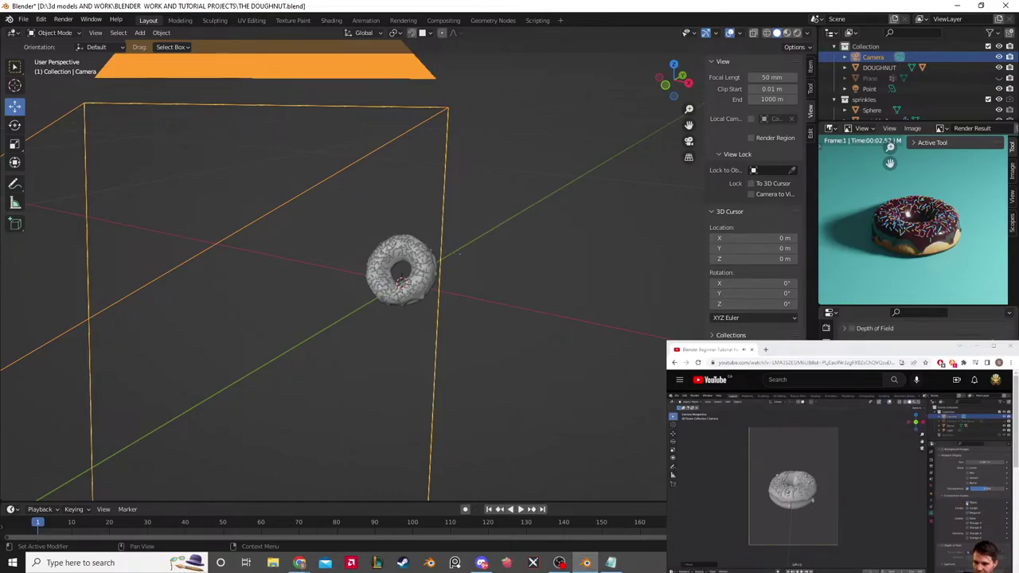
scroll(915, 327, down, 2)
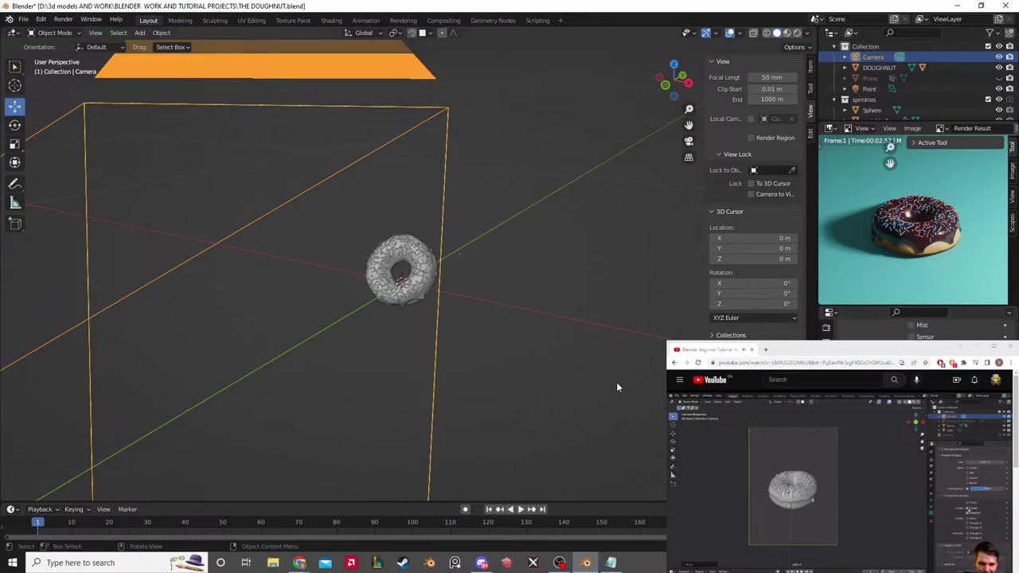
key(KP_0)
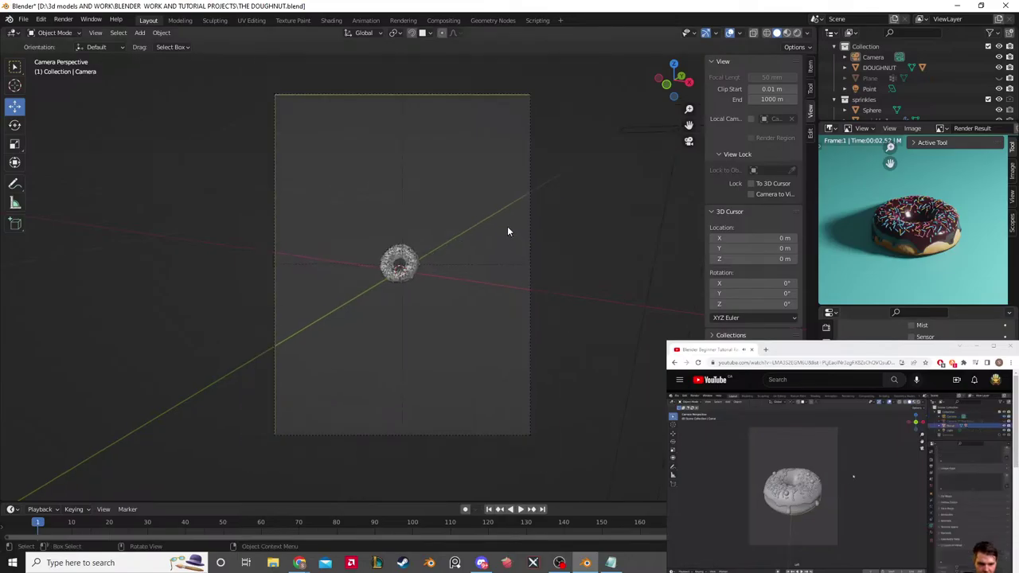
Step: Enable Lock Camera to View, dolly and tilt the camera closer to the doughnut, then disable it
click(528, 224)
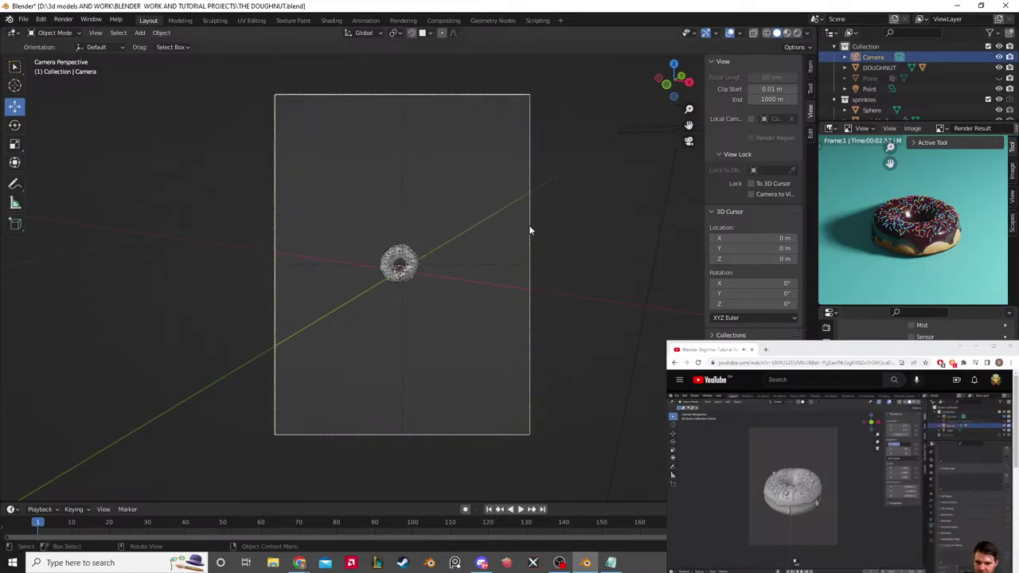
click(751, 194)
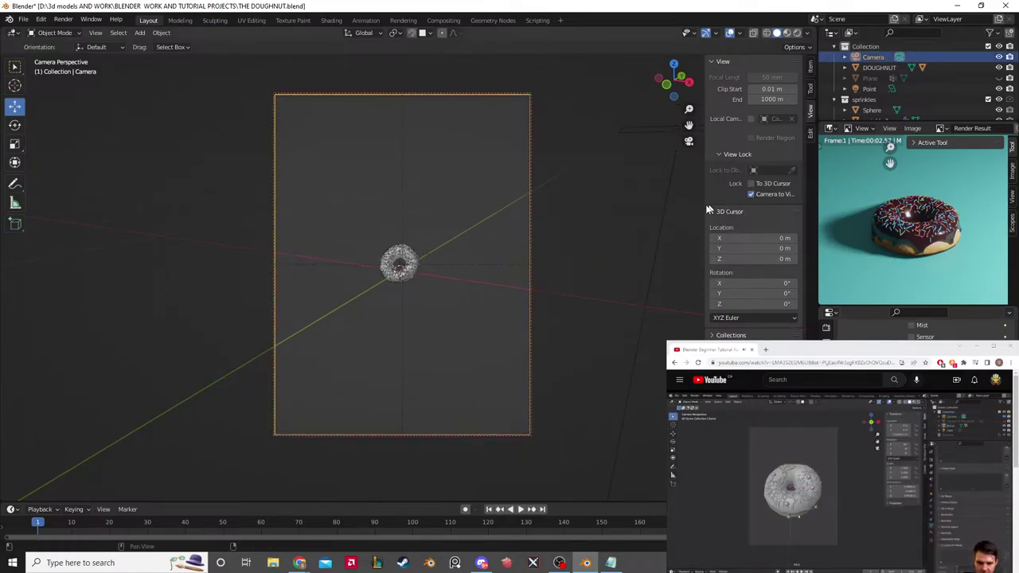
scroll(586, 266, up, 5)
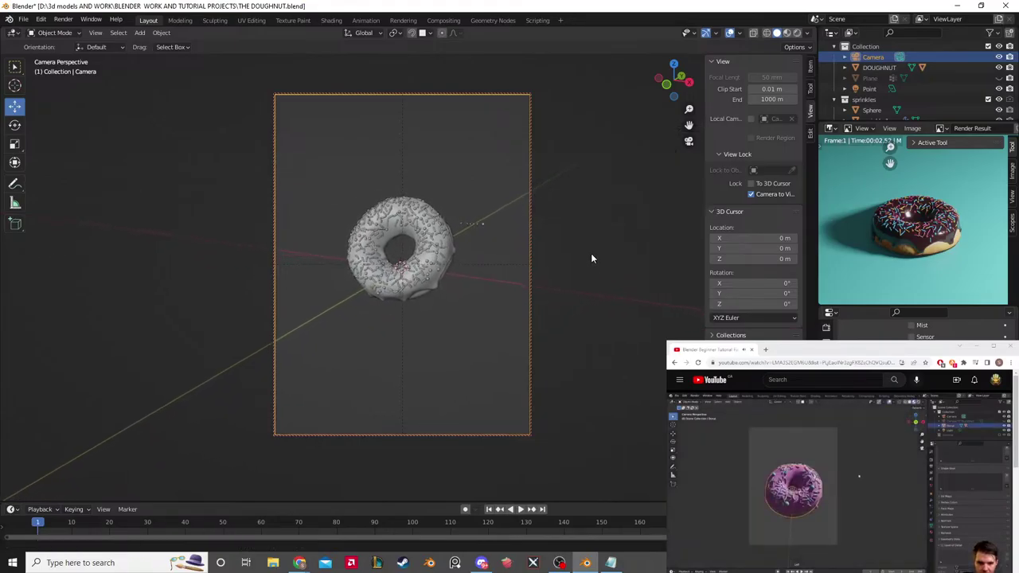
middle_drag(591, 253, 590, 266)
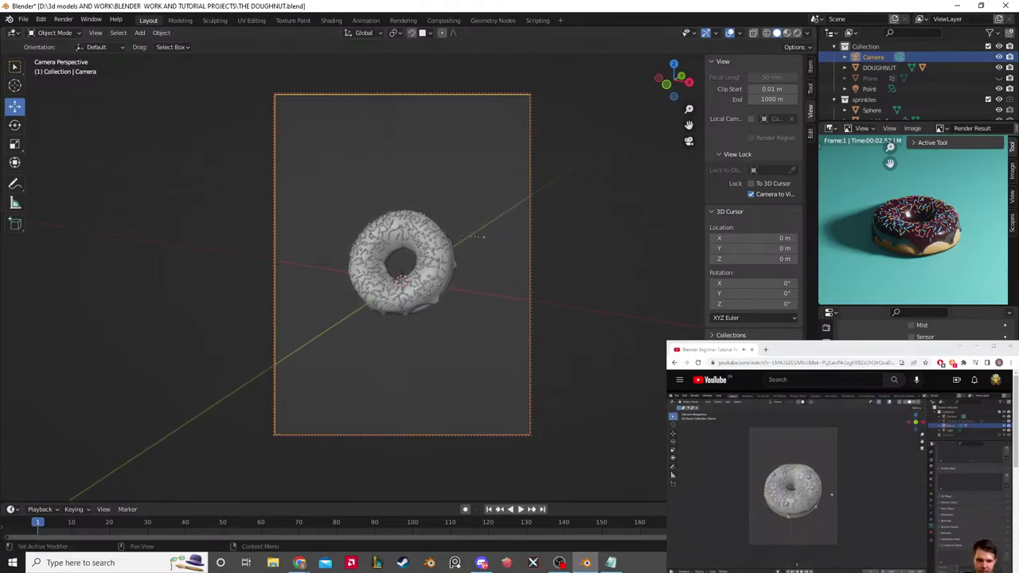
click(630, 270)
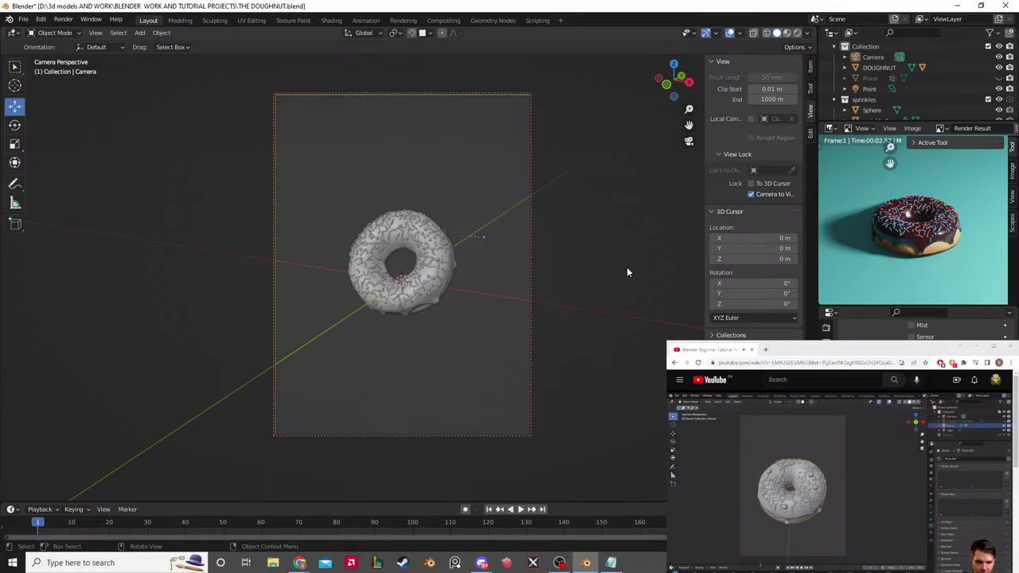
middle_drag(629, 275, 646, 269)
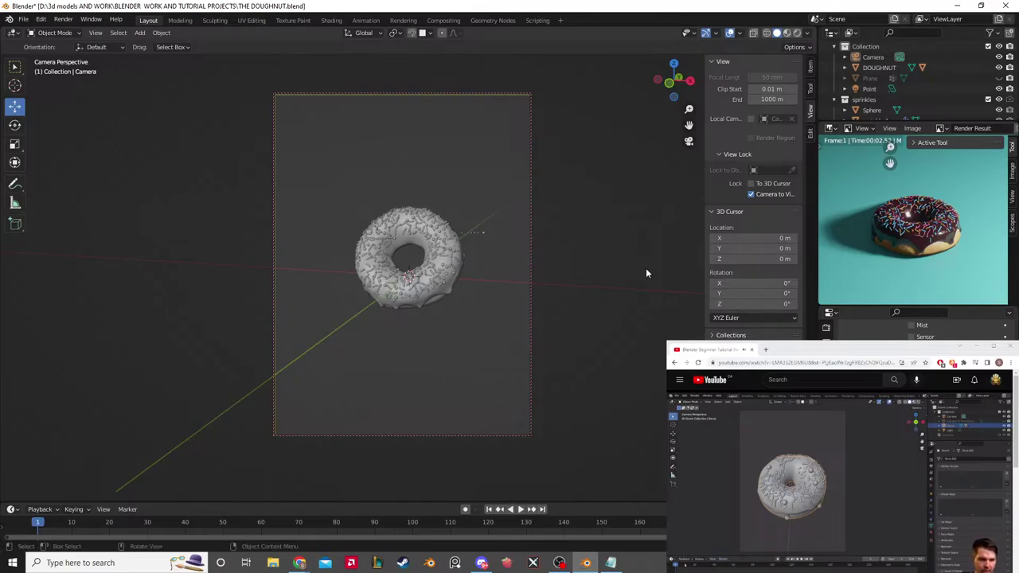
click(745, 194)
Step: Orbit out of the camera, enlarge the timeline, and move the playhead to frame 53
middle_drag(652, 239, 390, 489)
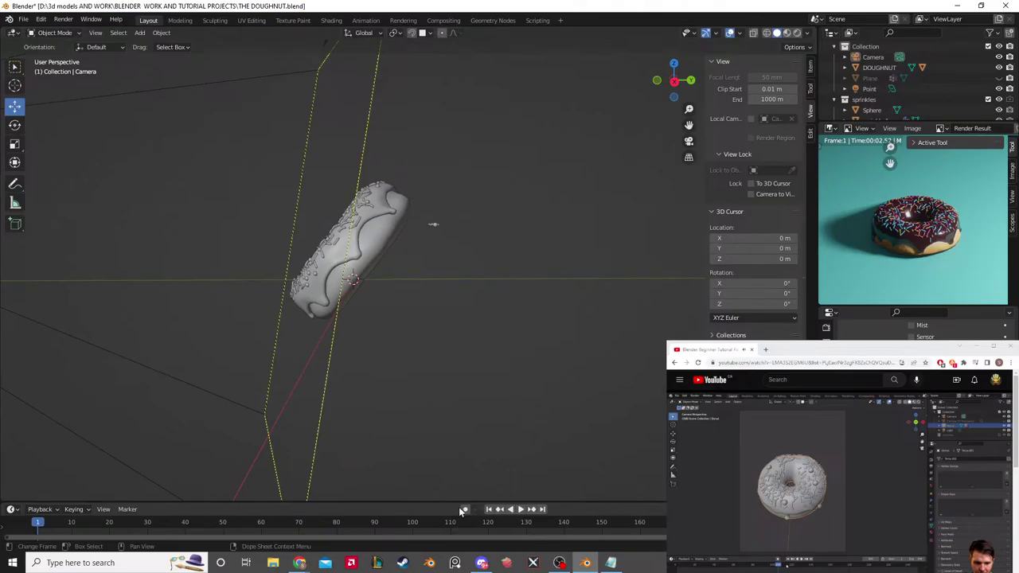
drag(459, 503, 481, 440)
middle_drag(477, 422, 458, 327)
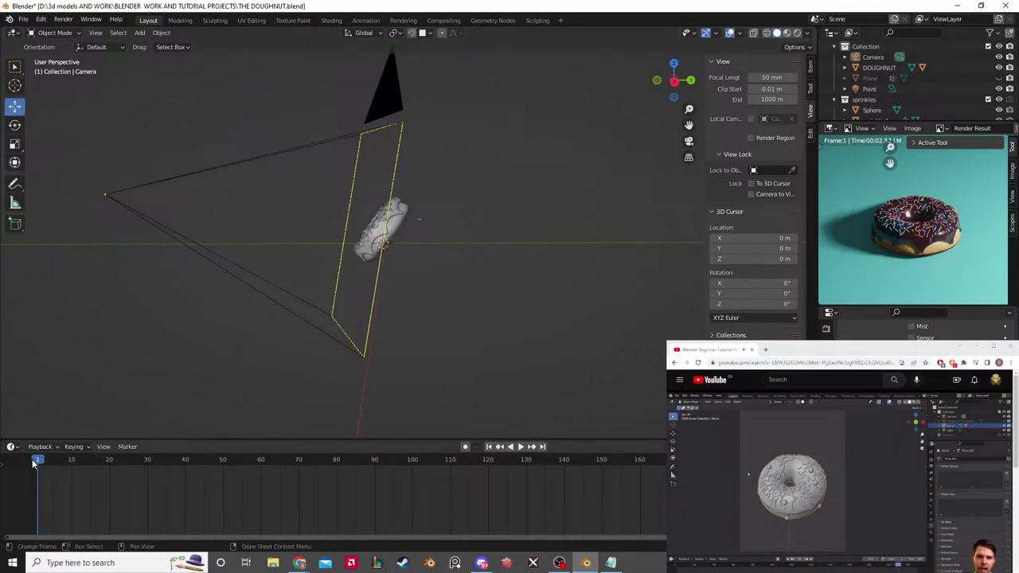
drag(198, 471, 235, 471)
Step: Play the animation twice, stopping at frame 90, then skip ahead in the tutorial video
right_click(234, 472)
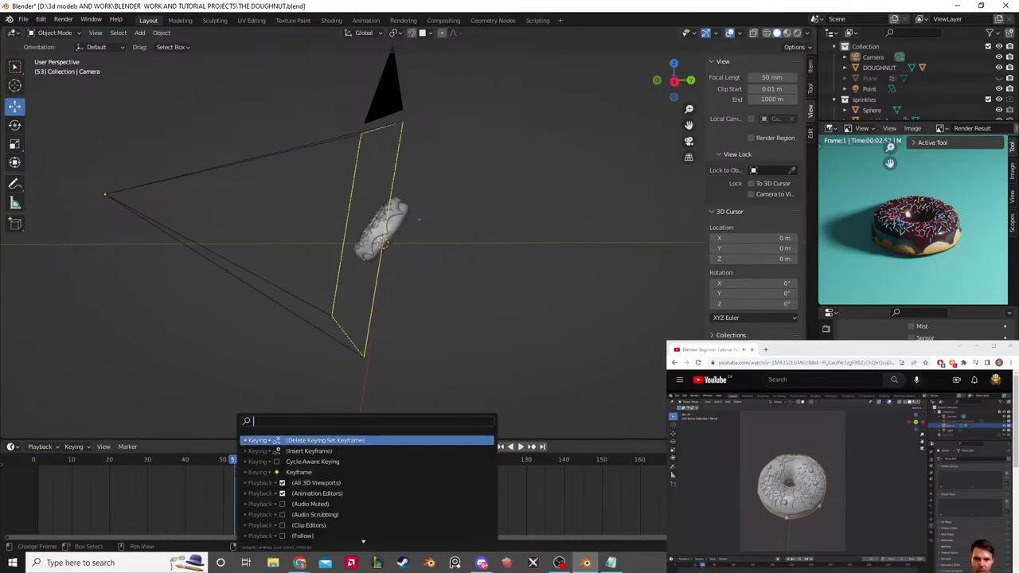
key(Escape)
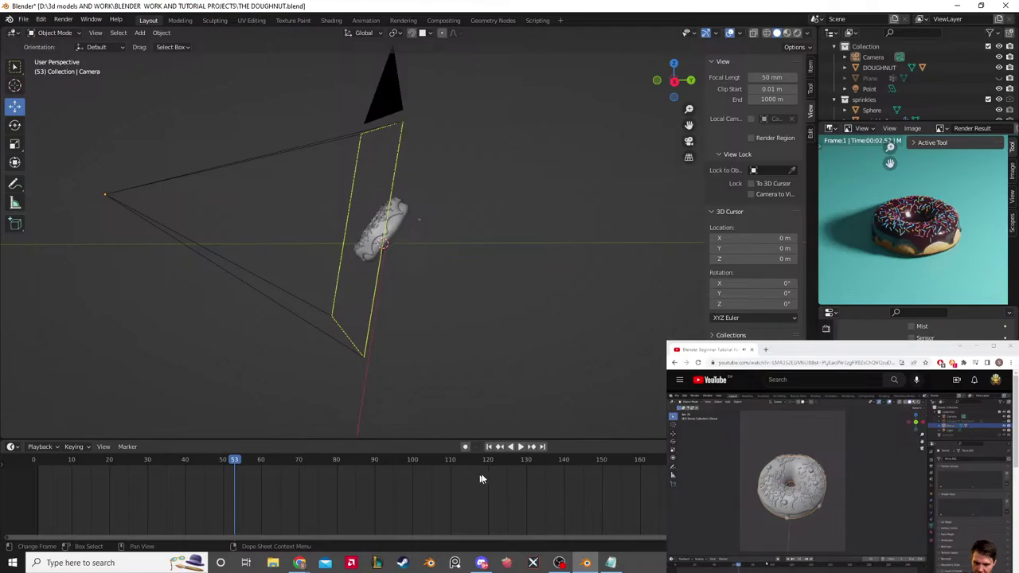
key(space)
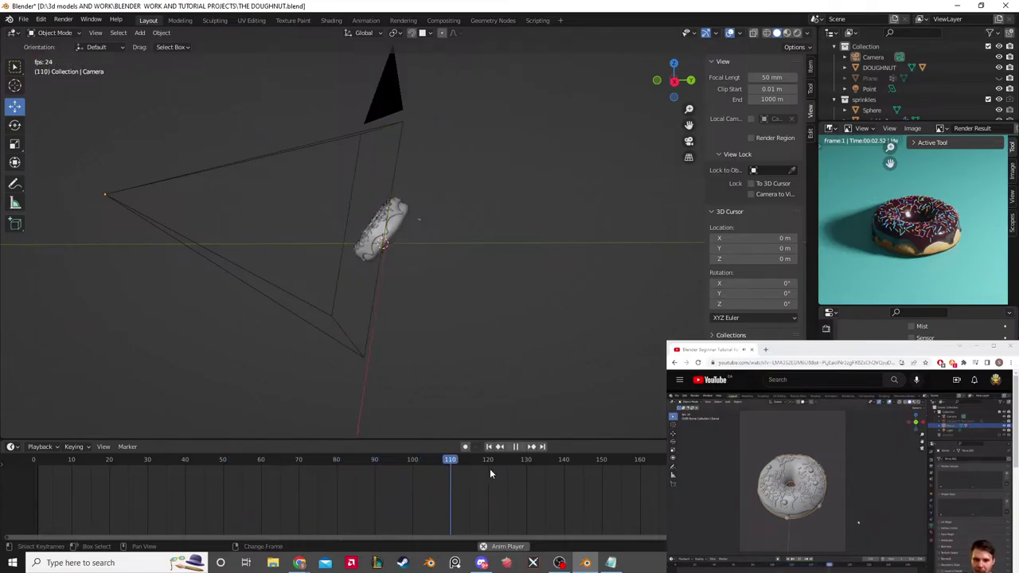
key(space)
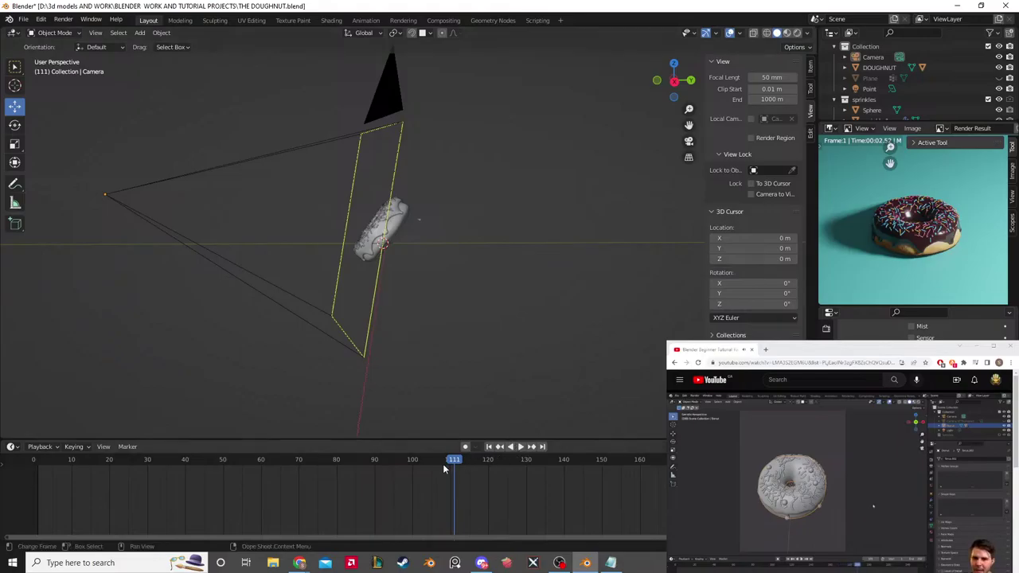
key(space)
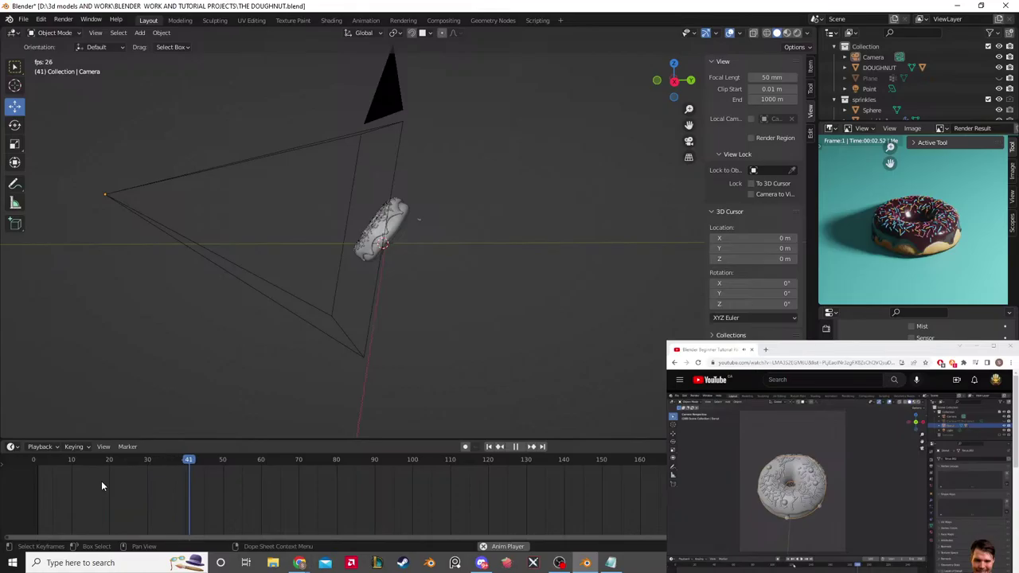
key(space)
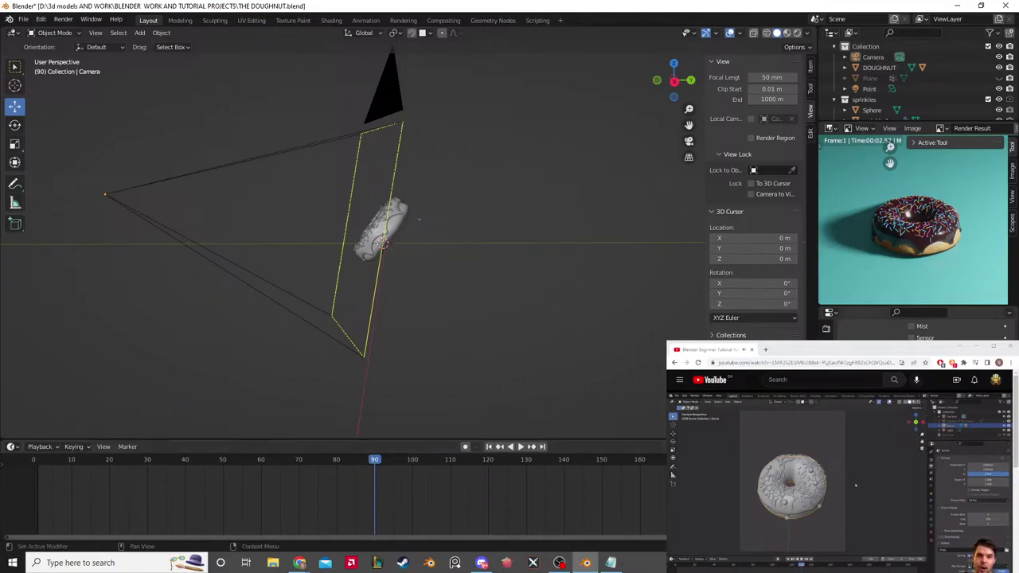
click(799, 569)
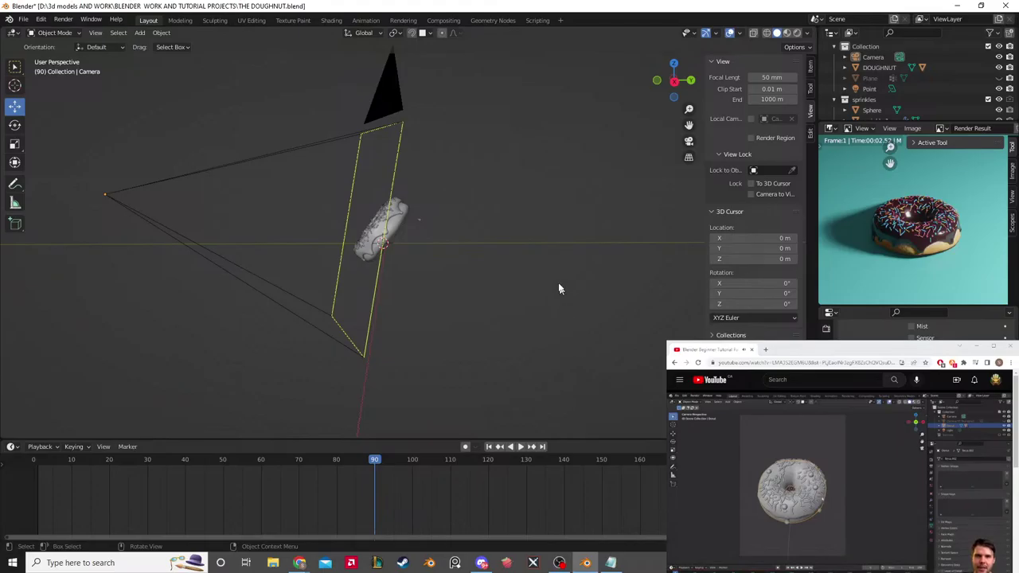
click(396, 212)
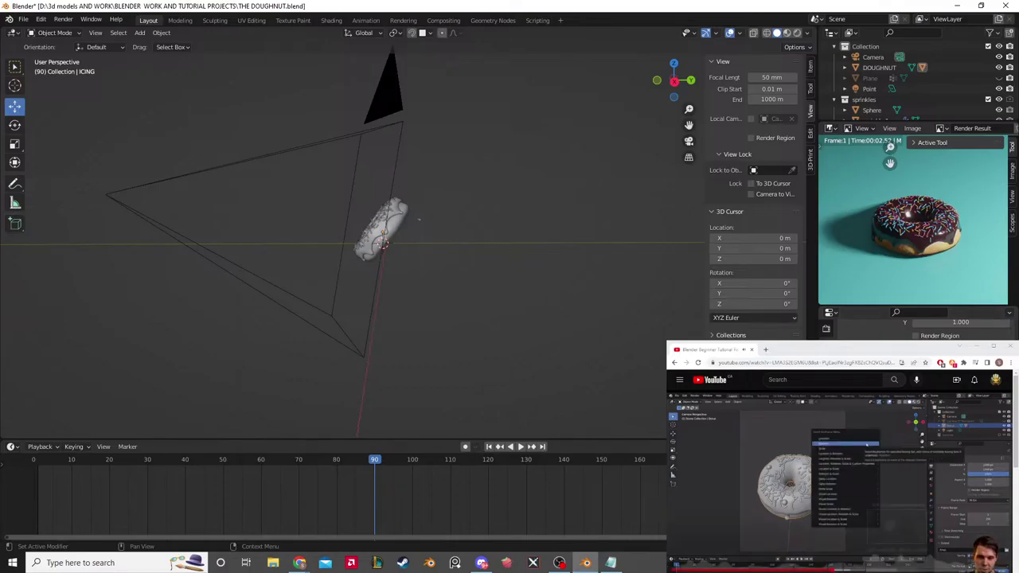
Step: Orbit and zoom around the doughnut and camera, trying selections before deselecting everything
click(847, 350)
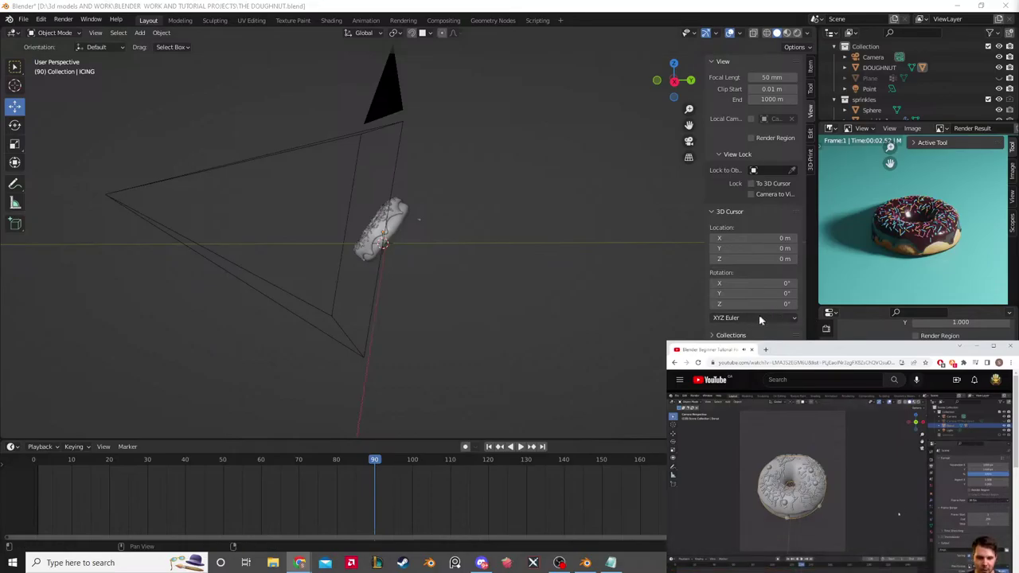
middle_drag(591, 311, 587, 283)
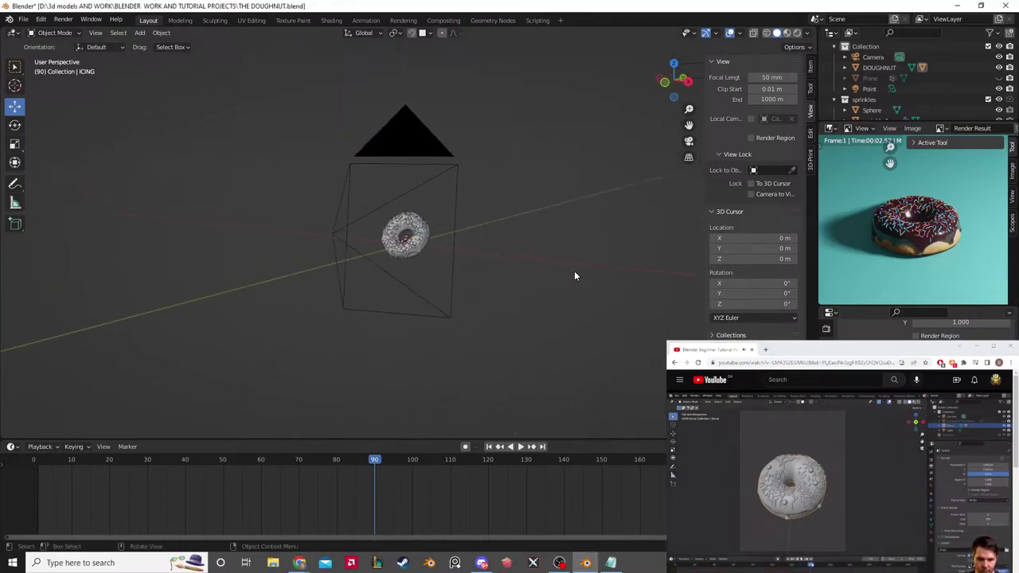
scroll(573, 276, up, 6)
click(571, 273)
click(462, 264)
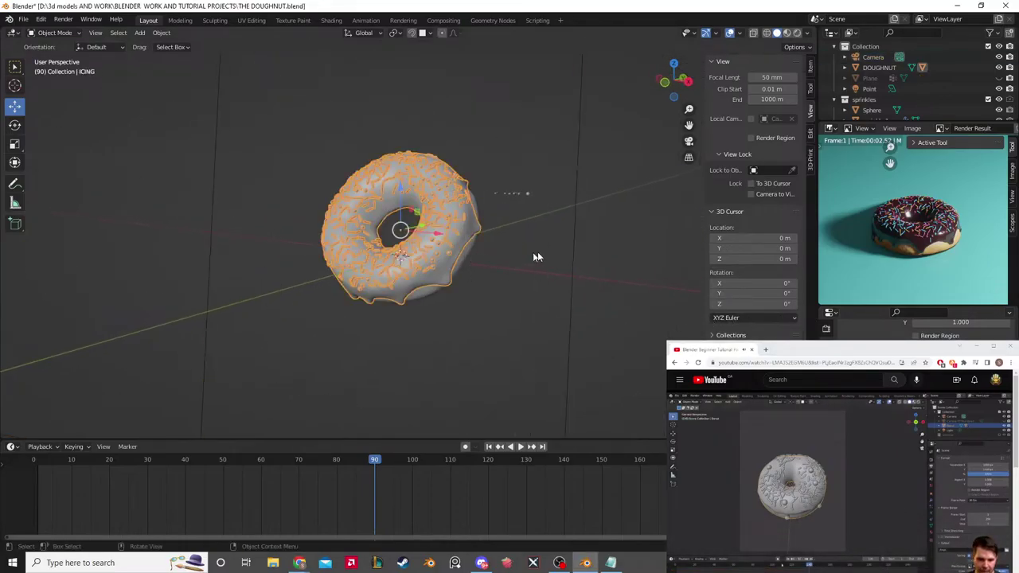
click(470, 256)
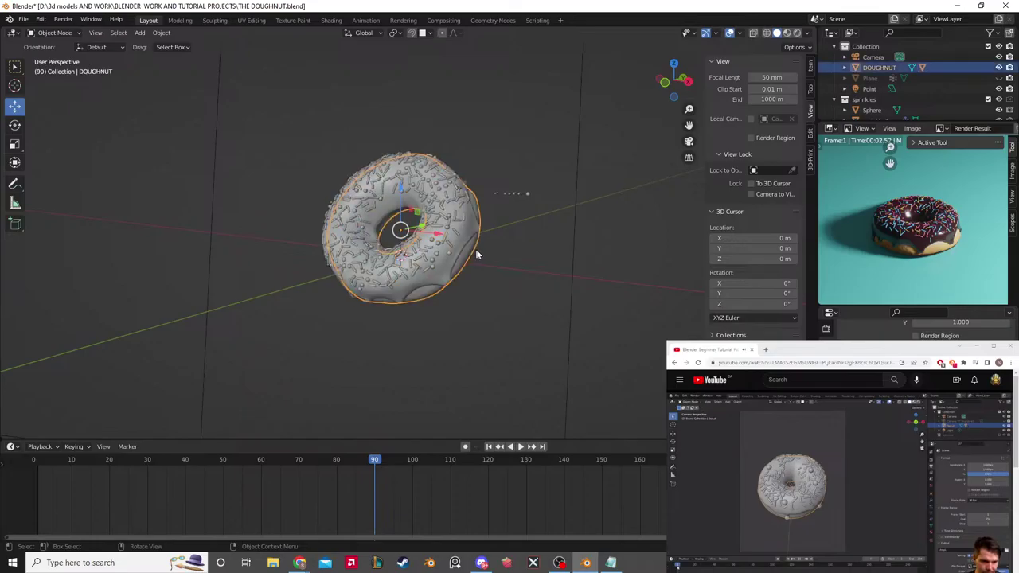
click(549, 273)
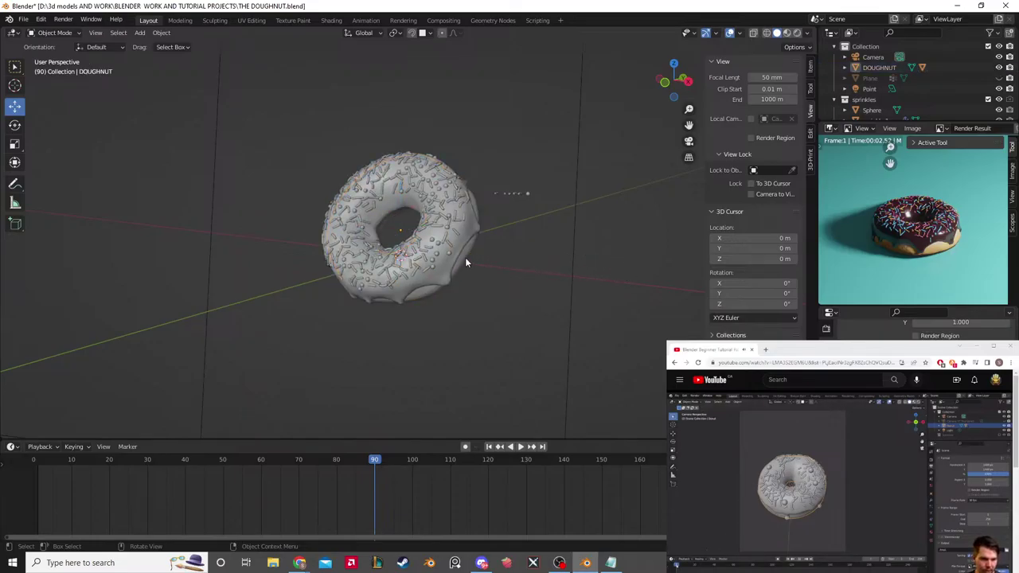
Step: Rewind to frame 1, select the doughnut and bring up the Insert Keyframe menu
drag(110, 470, 38, 471)
key(space)
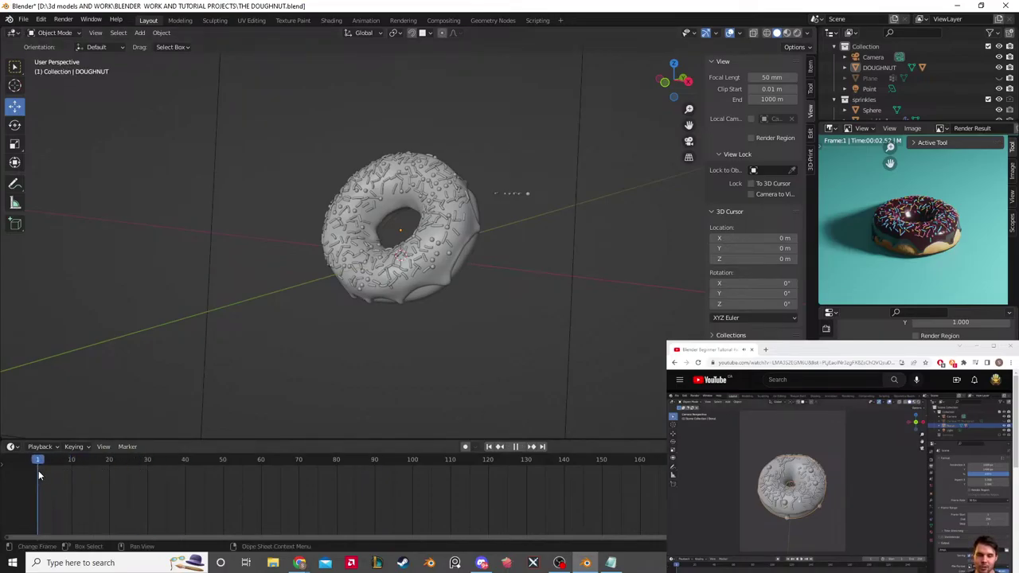
key(space)
click(468, 251)
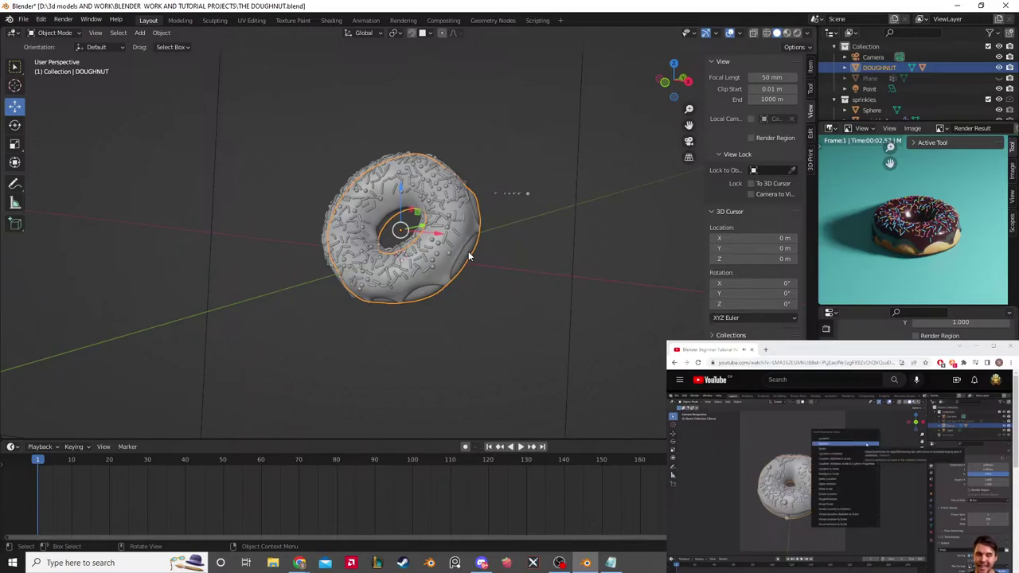
key(i)
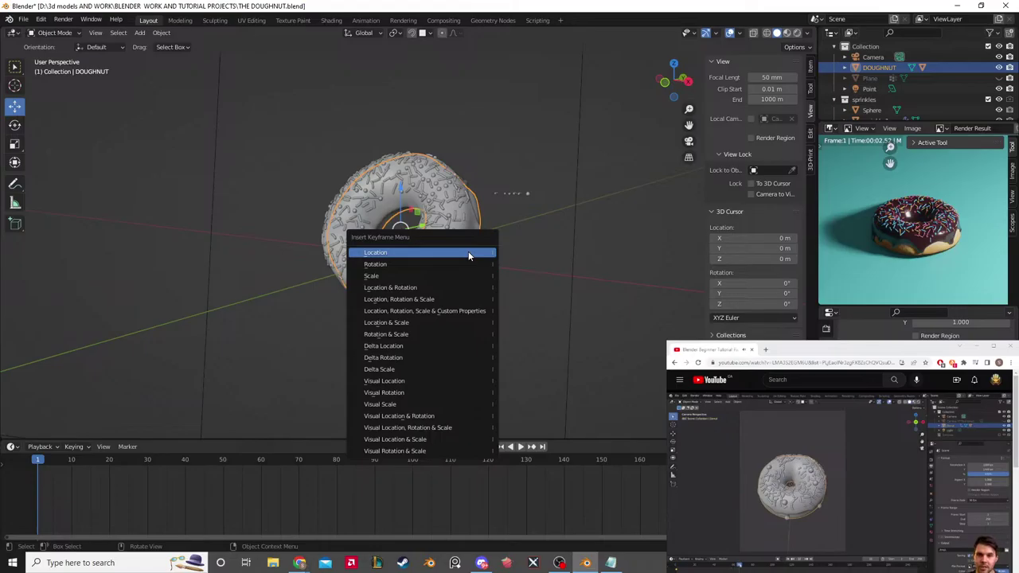
Step: Insert a location keyframe for the doughnut at frame 1, then go to frame 90
click(468, 253)
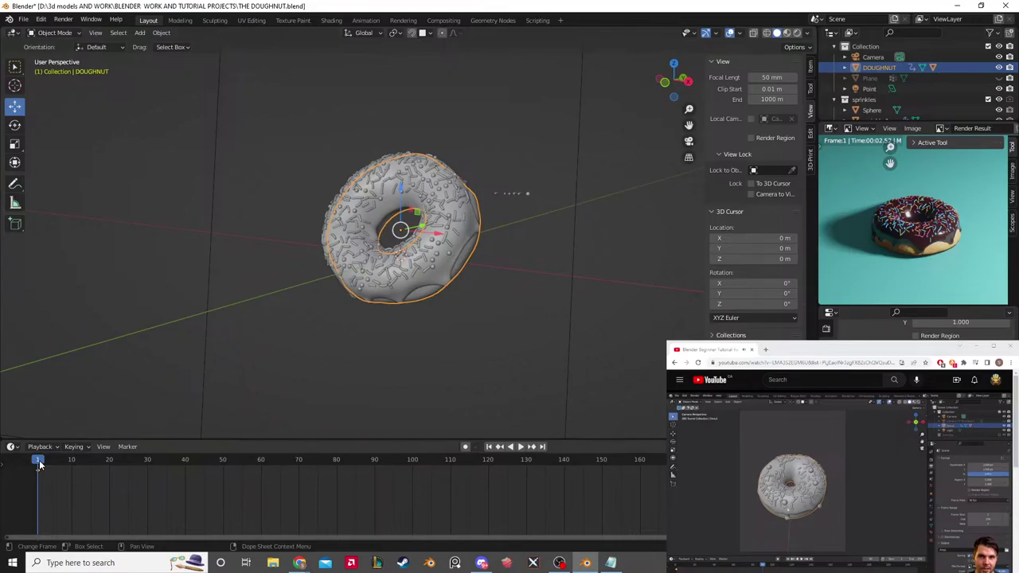
drag(39, 465, 375, 467)
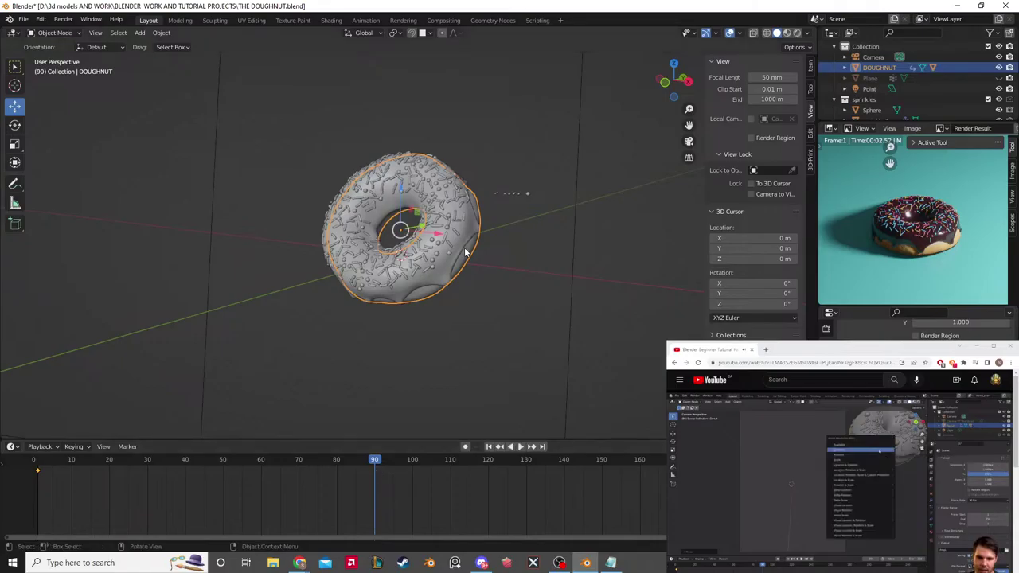
scroll(471, 272, down, 4)
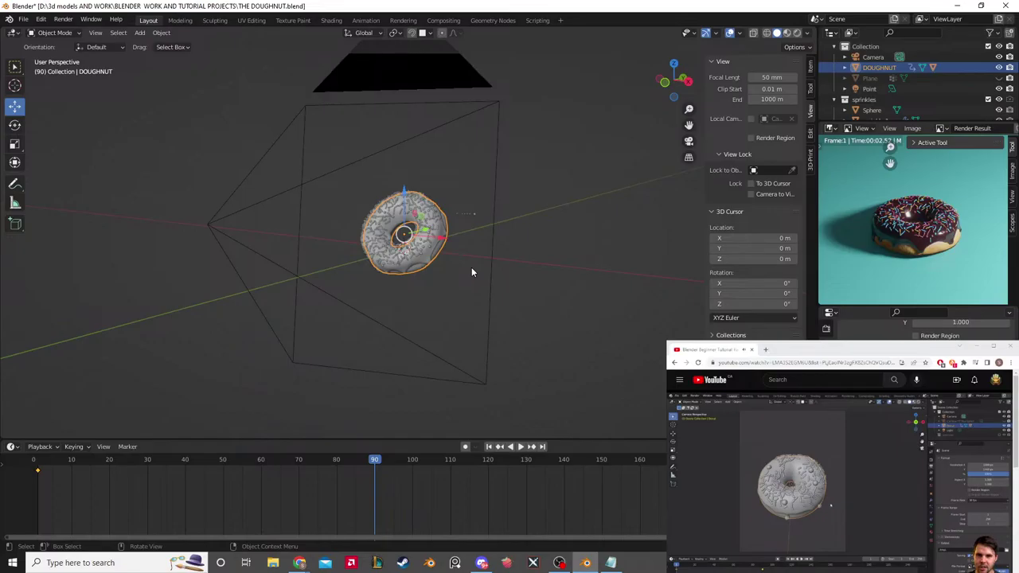
Step: Move the doughnut up and to the right and keyframe its location at frame 90
key(g)
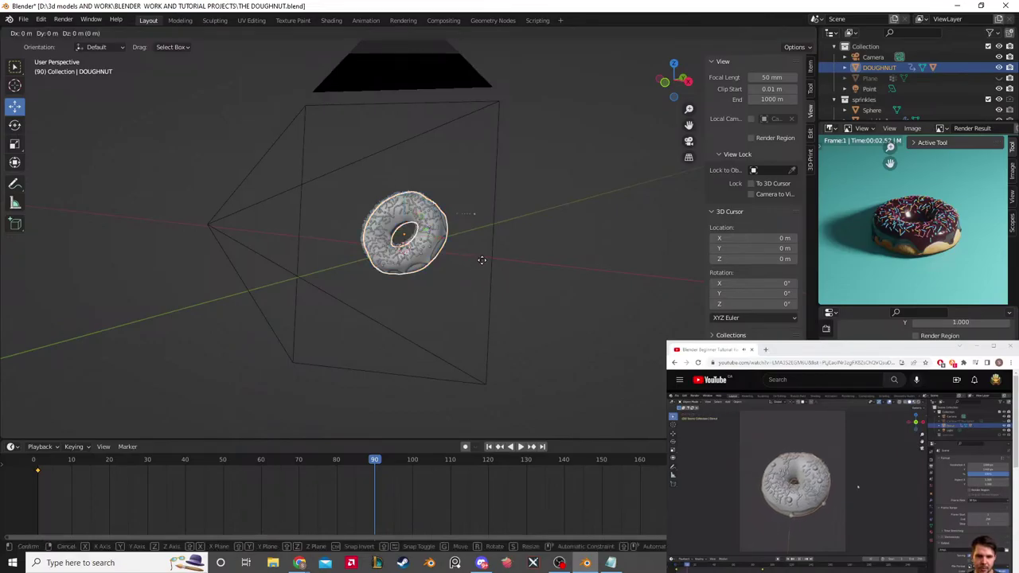
click(610, 179)
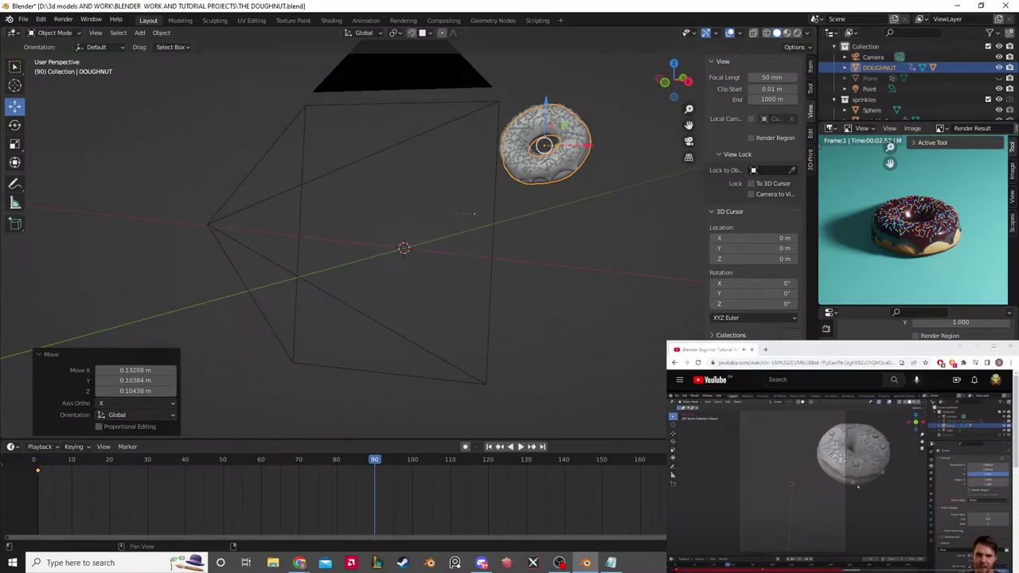
click(587, 159)
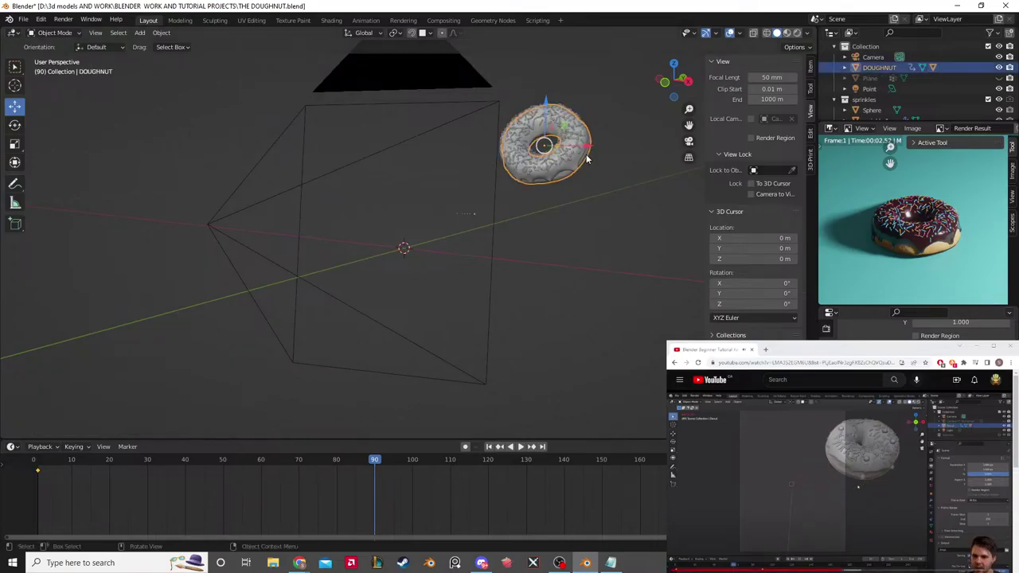
key(i)
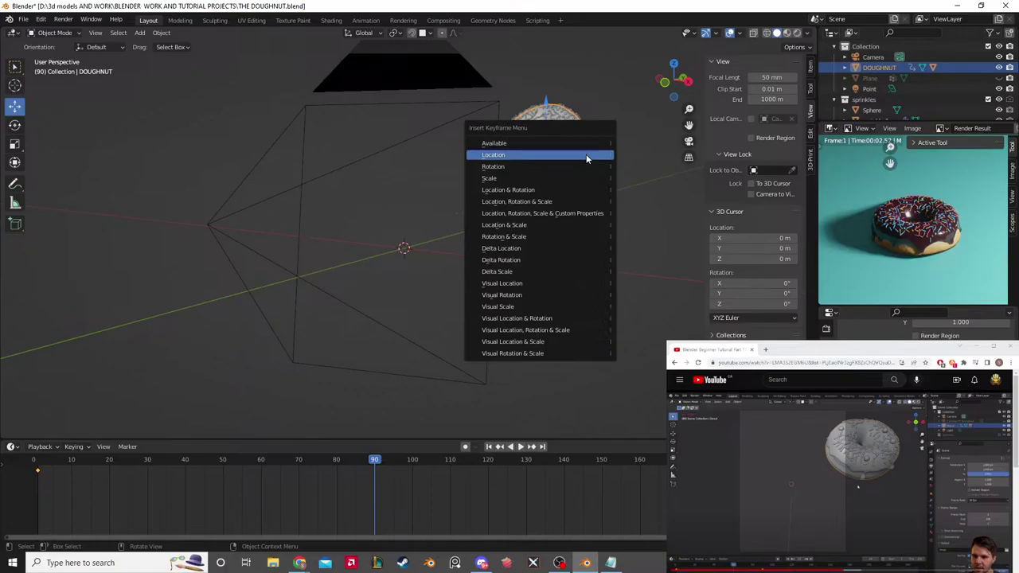
click(586, 154)
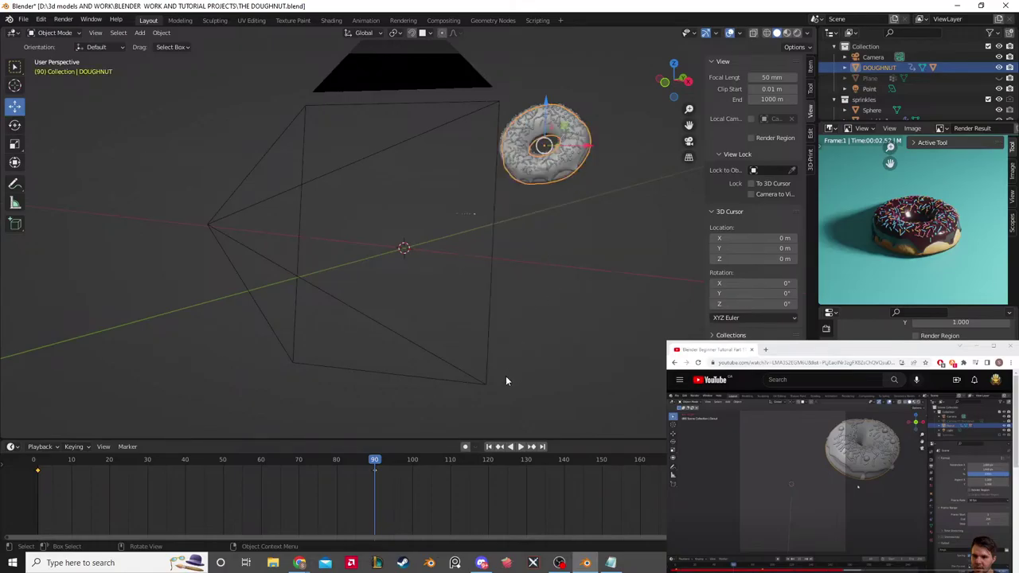
Step: Play the doughnut's location animation from frame 1, stopping playback near the start
key(shift+Left)
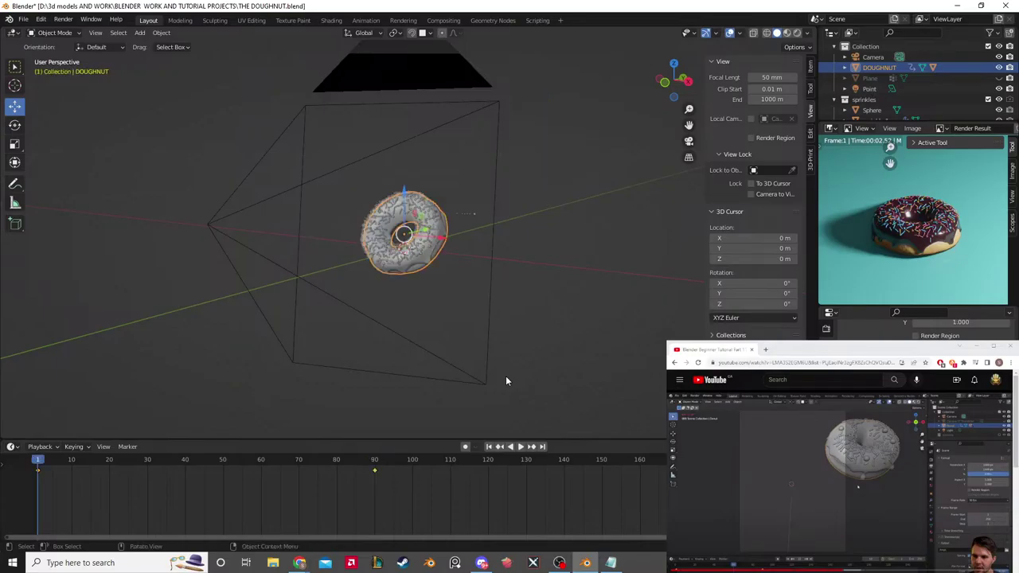
key(space)
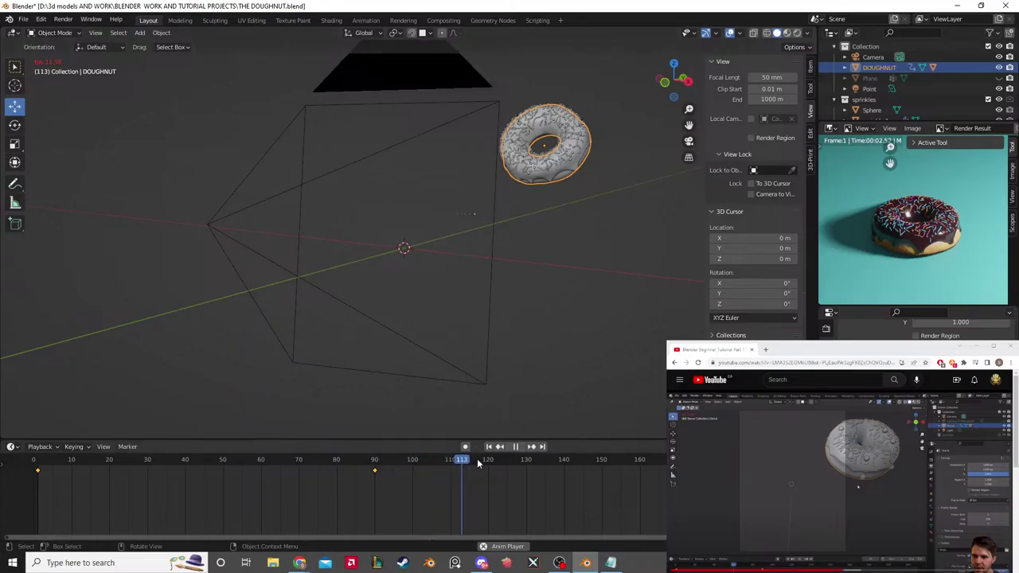
click(32, 466)
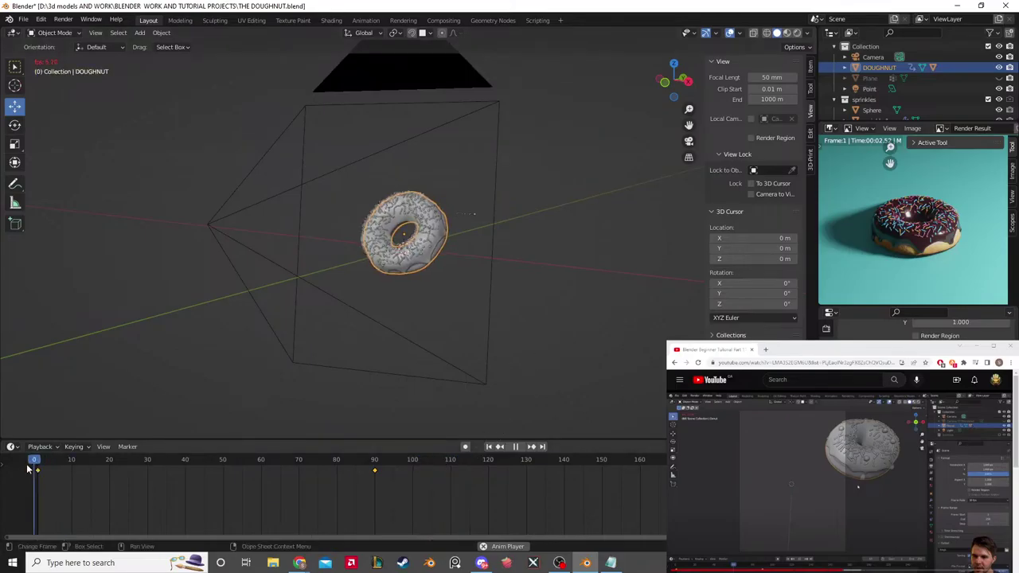
key(space)
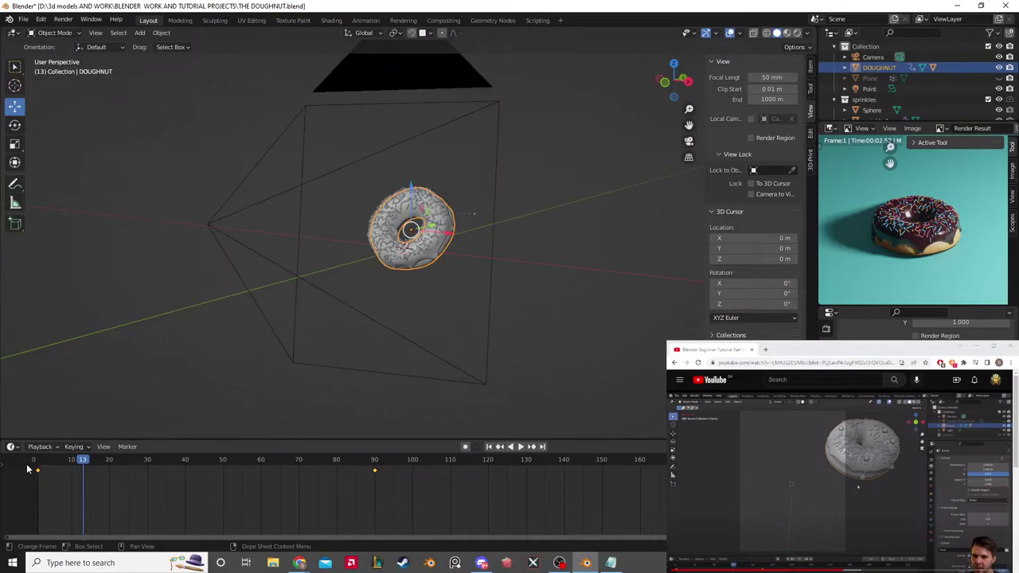
click(836, 477)
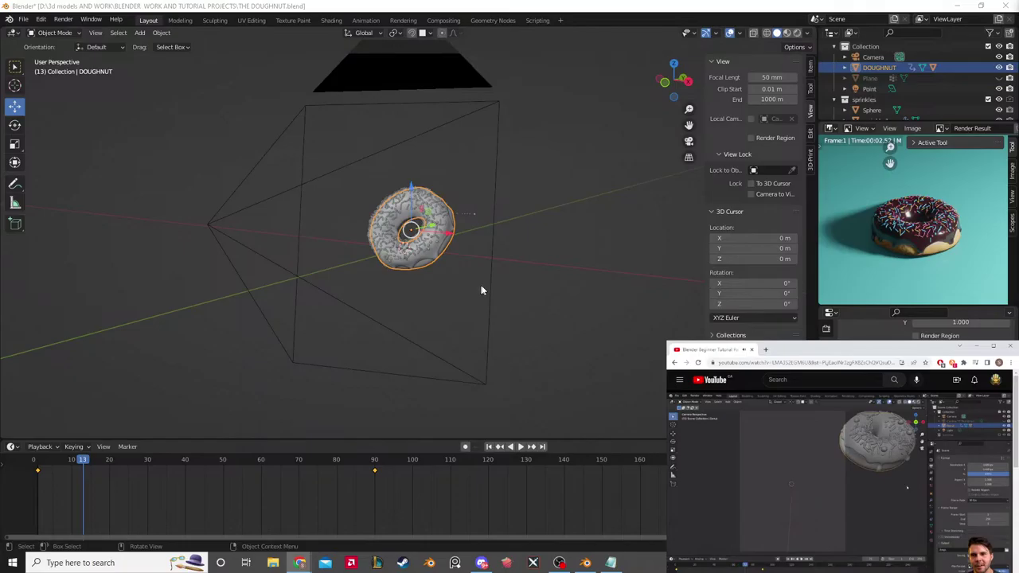
Step: From a lower side view, play the doughnut's location animation once more, then stop playback
scroll(481, 290, up, 4)
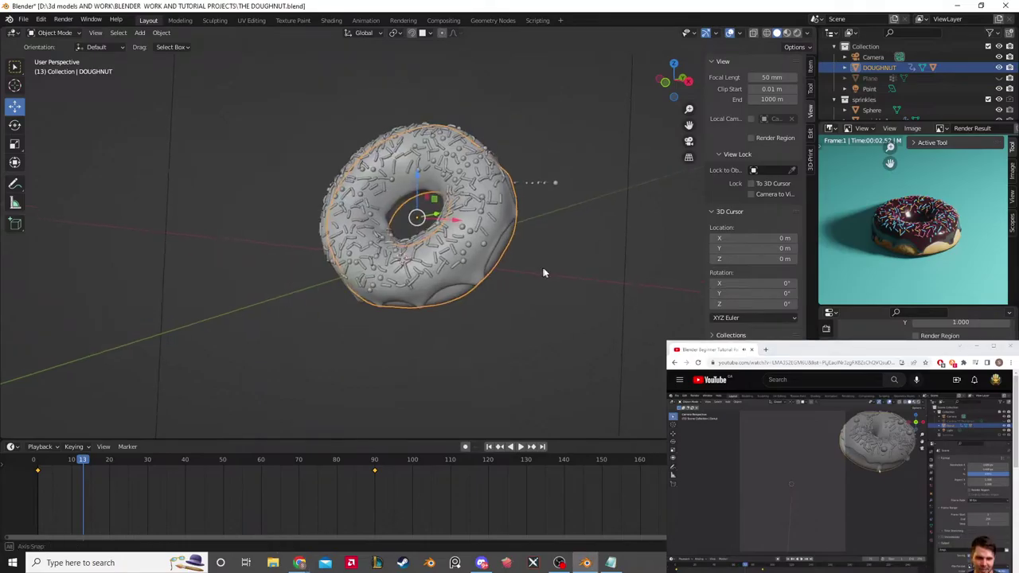
mouse_move(544, 271)
middle_down()
mouse_move(571, 268)
mouse_move(568, 259)
mouse_move(538, 290)
mouse_move(568, 275)
mouse_move(537, 279)
middle_up()
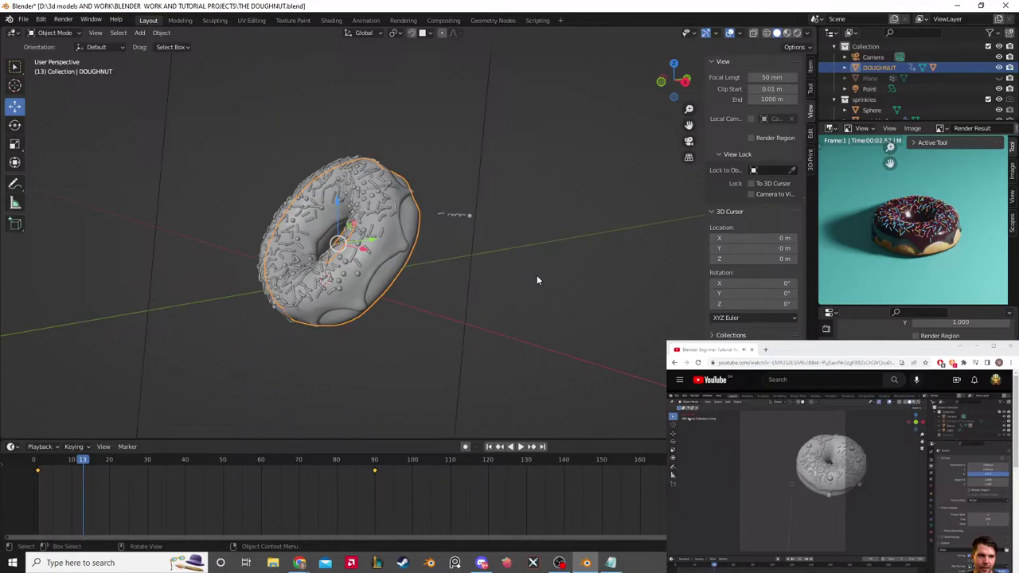
scroll(536, 275, down, 5)
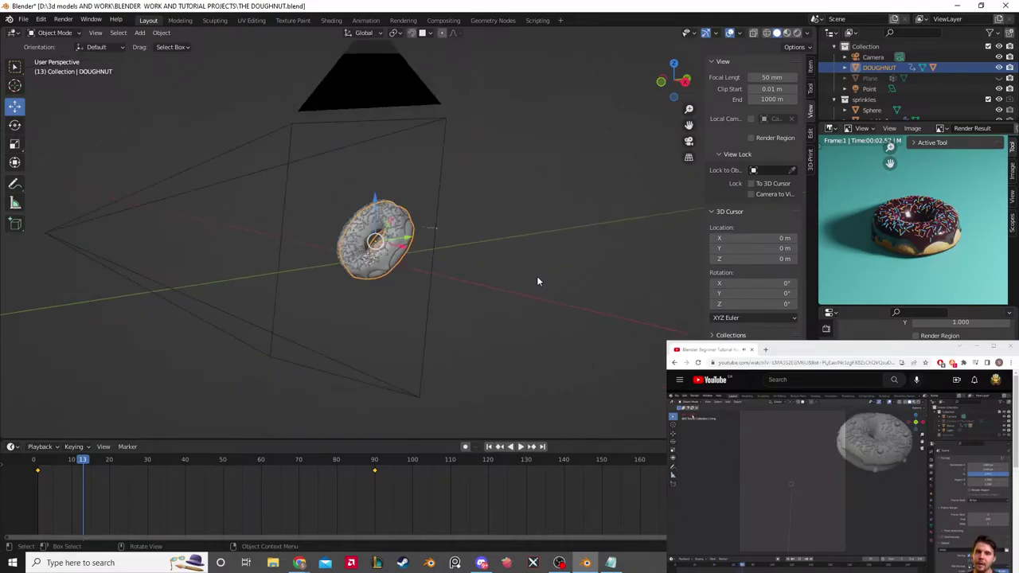
key(space)
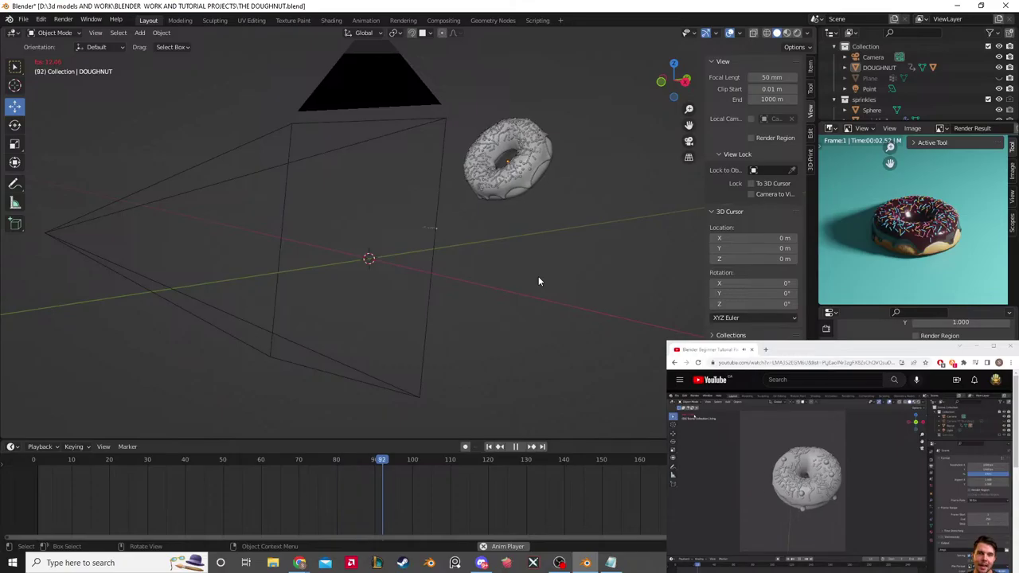
key(space)
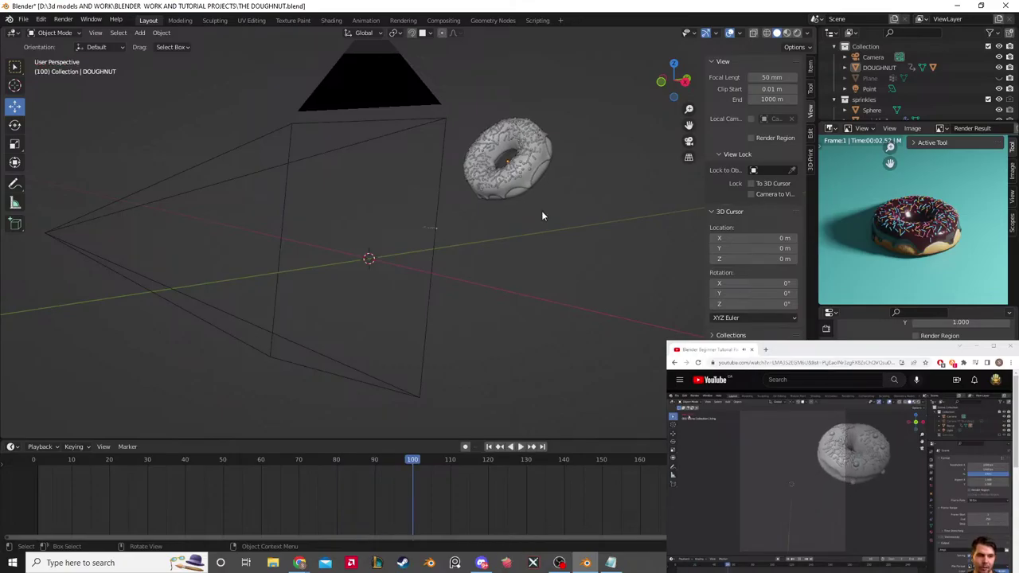
Step: Rewind to frame 1, orbit and zoom in, then select the doughnut
key(shift+Left)
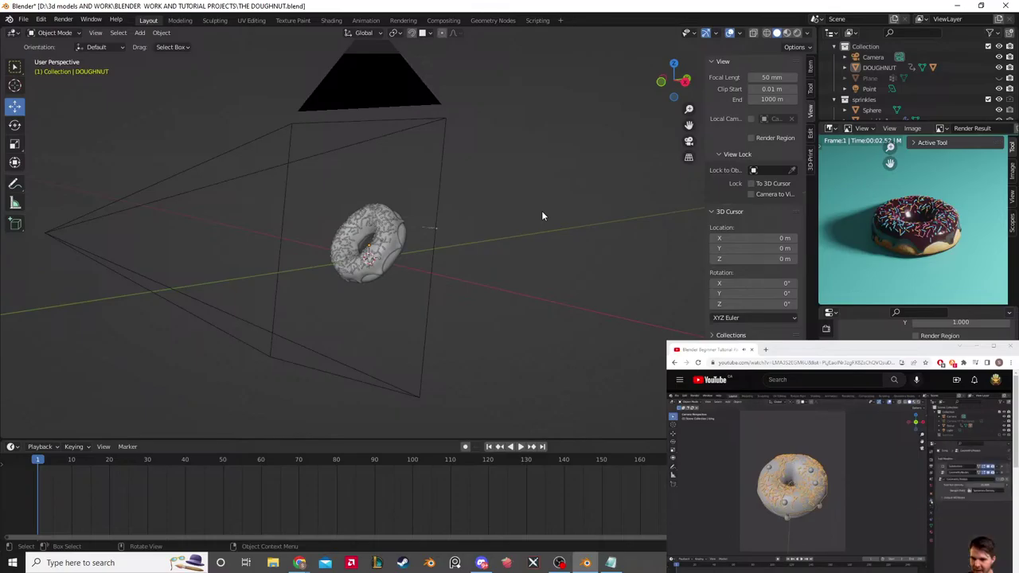
middle_drag(541, 216, 497, 237)
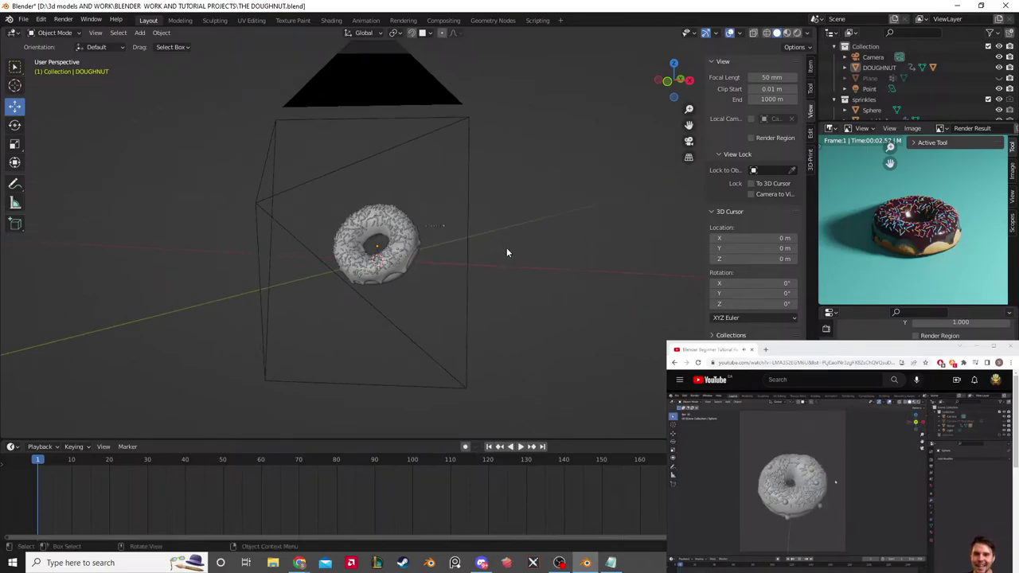
scroll(518, 257, up, 5)
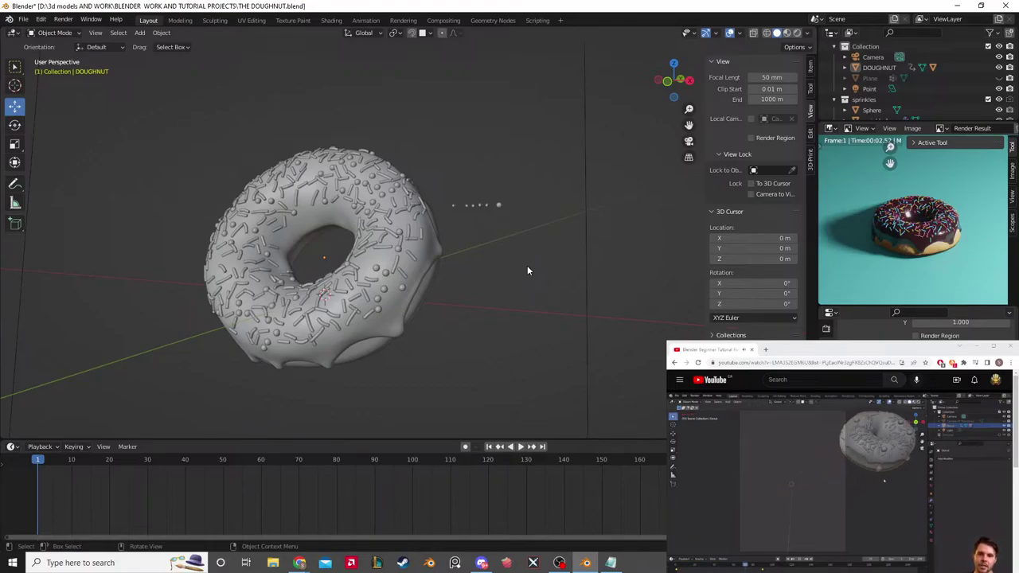
click(430, 278)
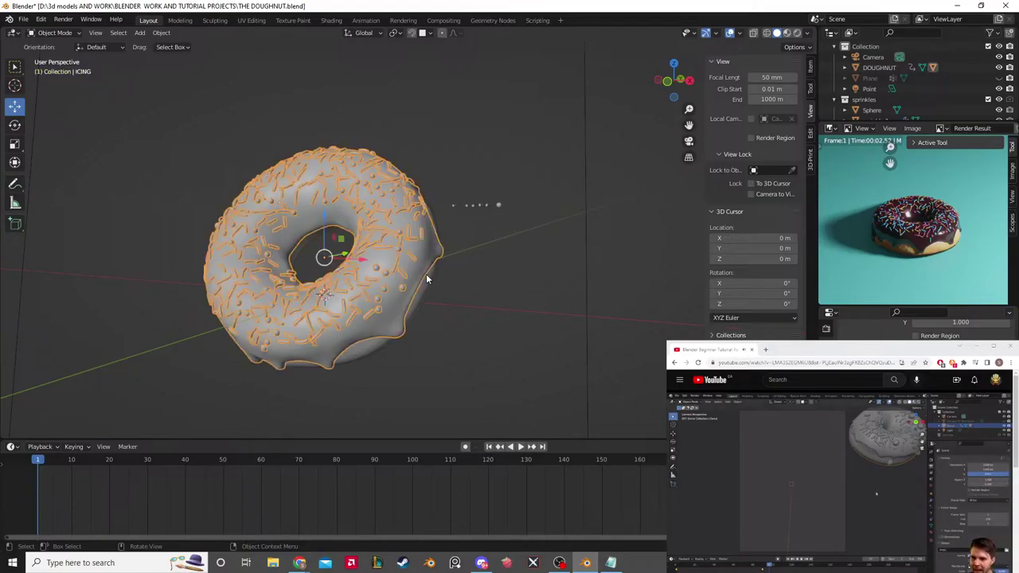
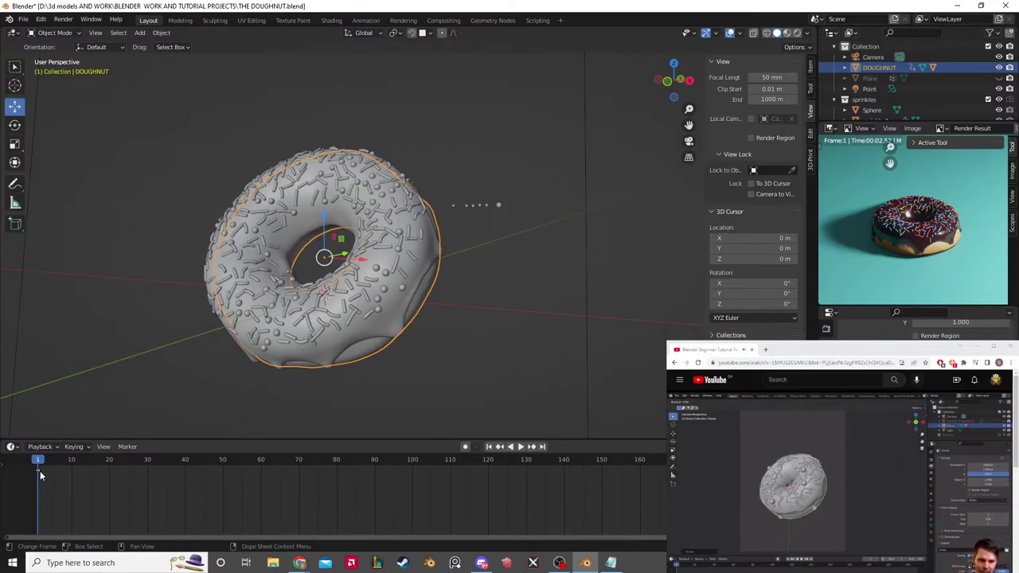
Step: Replay the animation from frame 1, then stop it back at the start
key(space)
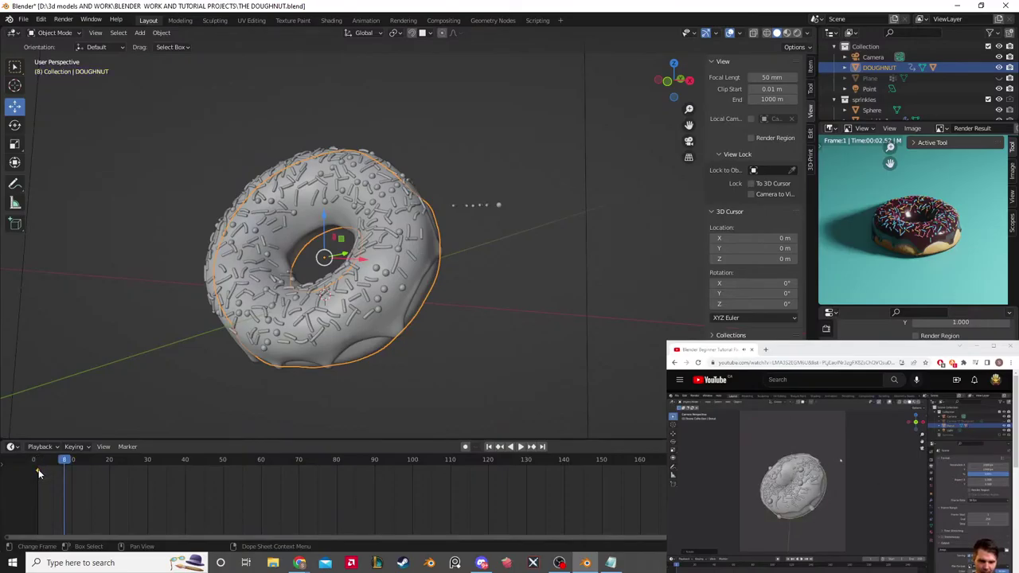
click(35, 463)
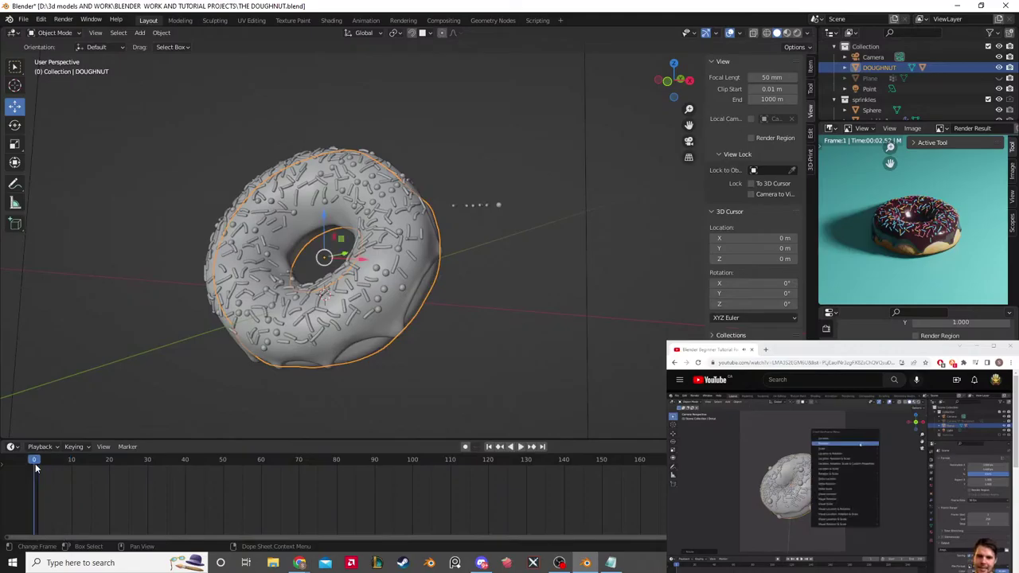
key(space)
key(Escape)
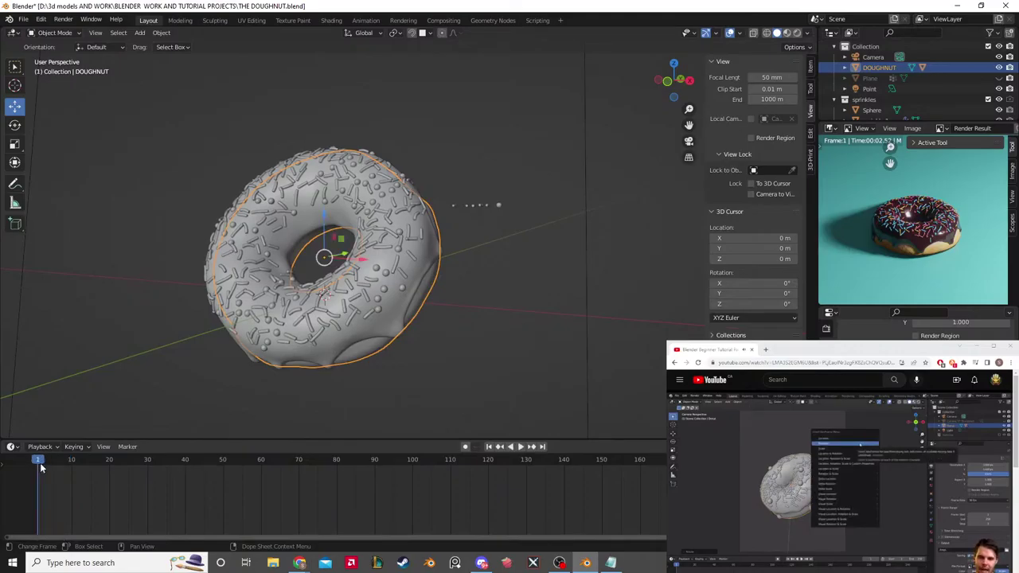
Step: Reselect the doughnut and insert a Rotation keyframe for it at frame 1
key(alt+a)
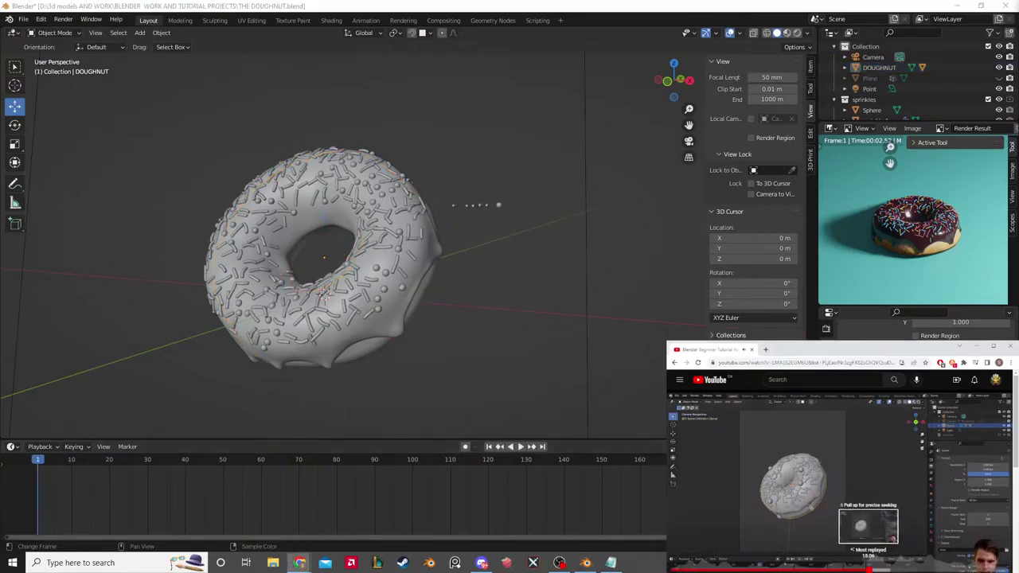
middle_drag(519, 269, 526, 269)
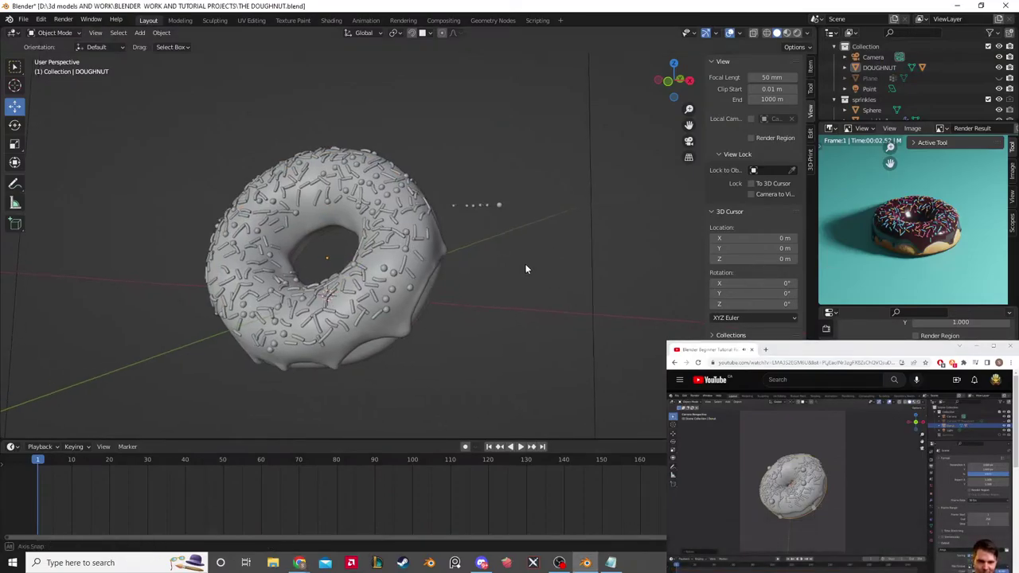
scroll(526, 269, down, 3)
click(414, 273)
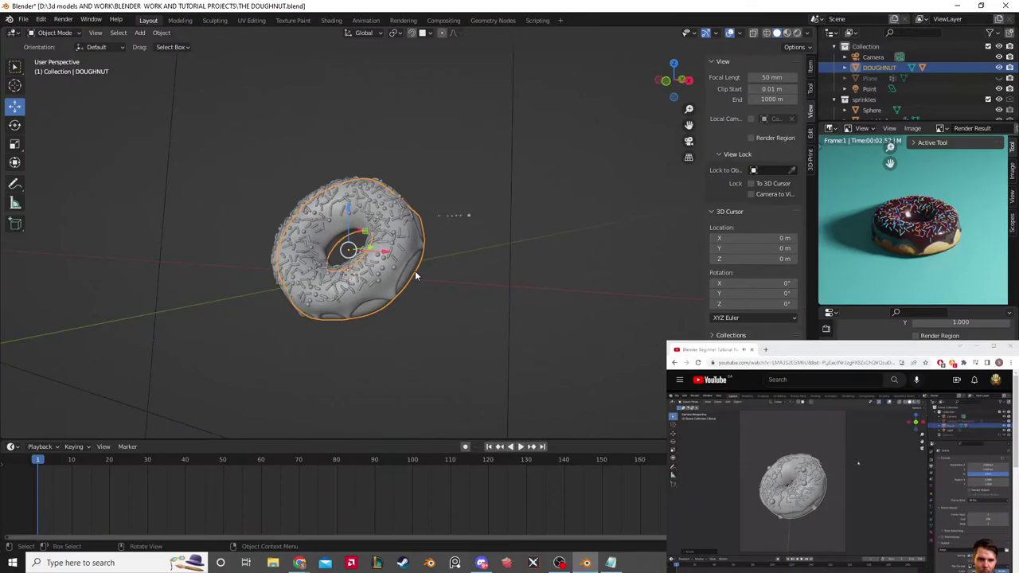
key(i)
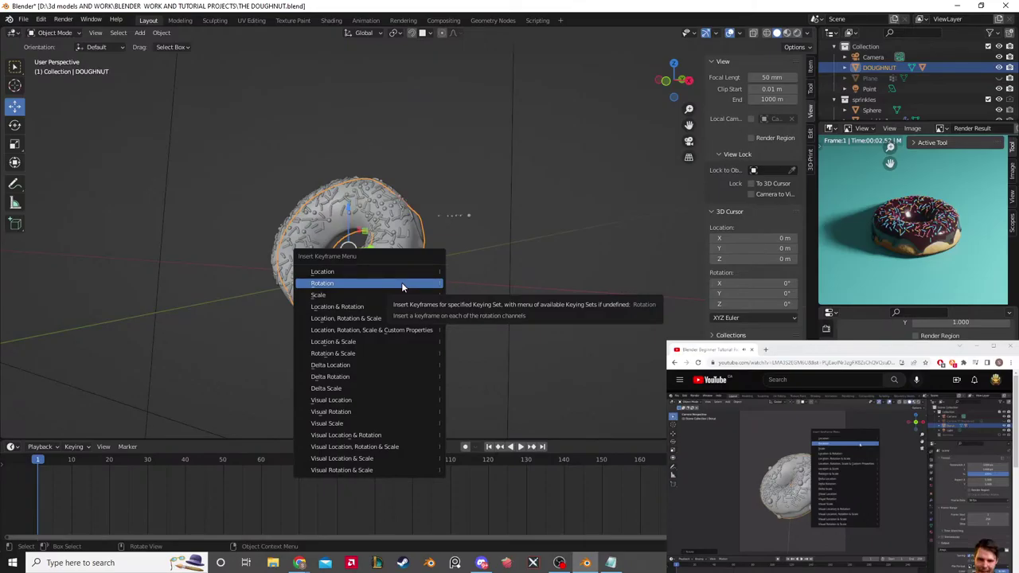
click(401, 282)
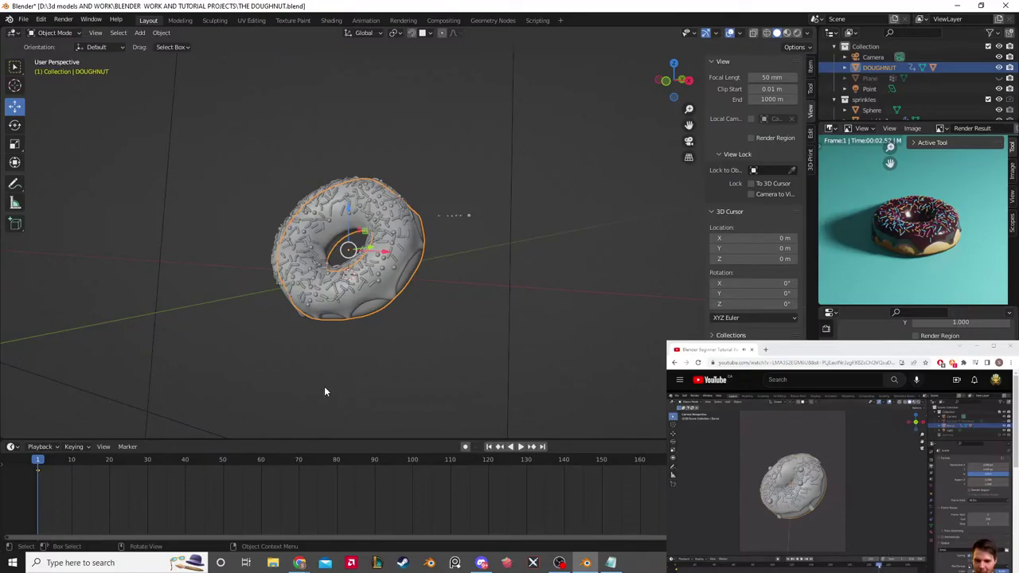
middle_drag(418, 347, 382, 374)
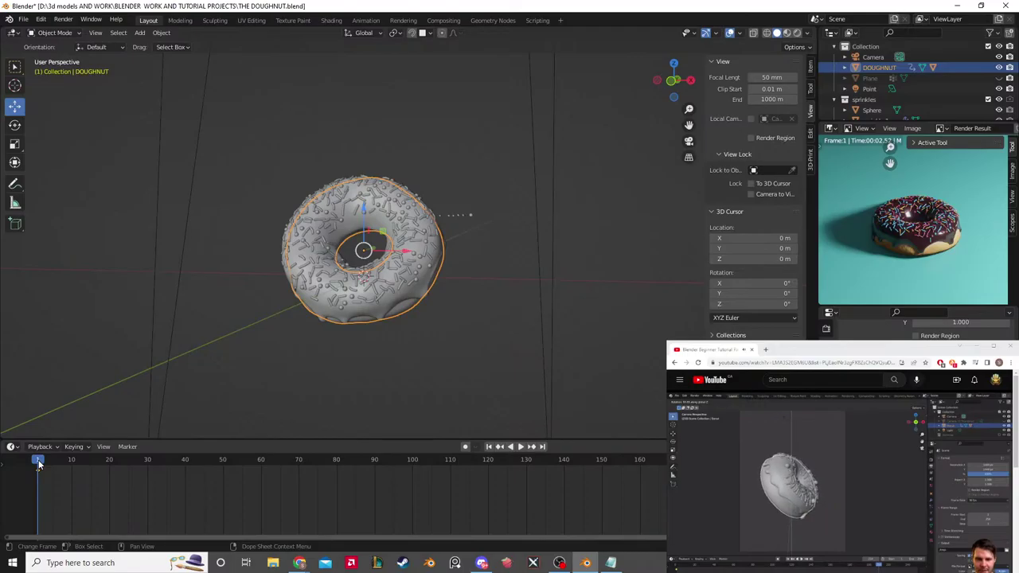
Step: Play the animation, stop it at frame 210, then orbit and zoom out to see the camera
key(space)
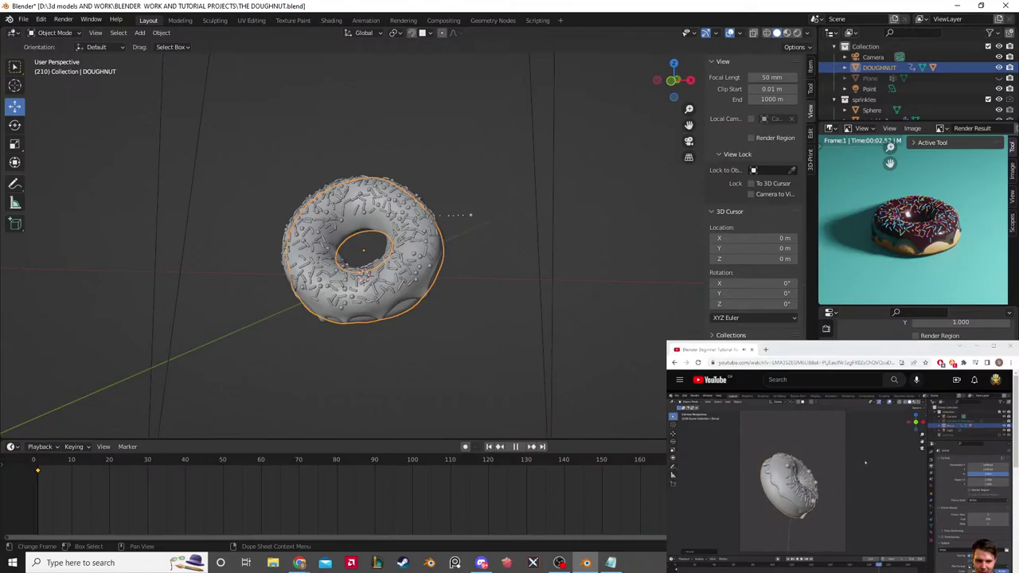
key(space)
middle_drag(318, 334, 312, 371)
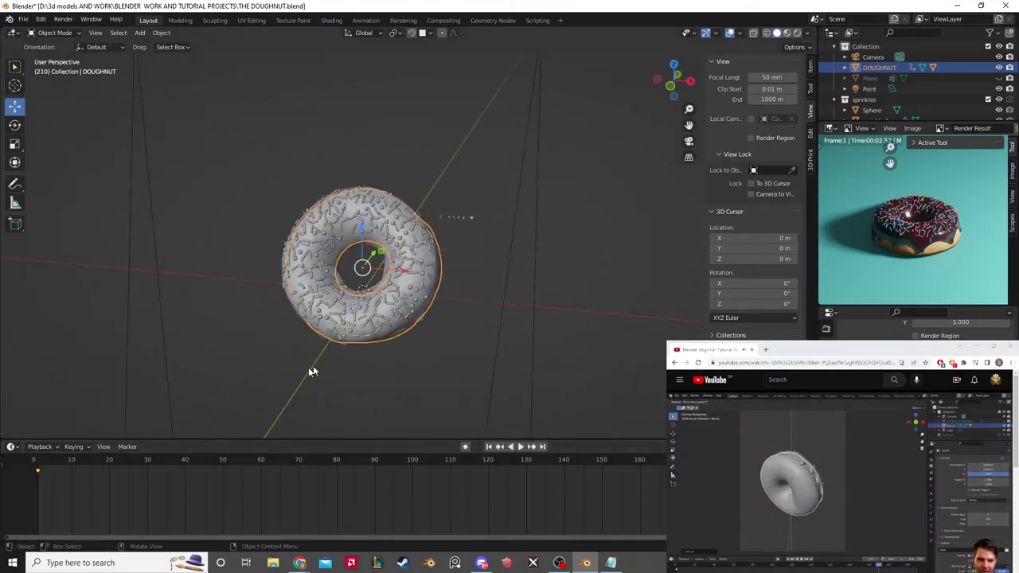
click(804, 500)
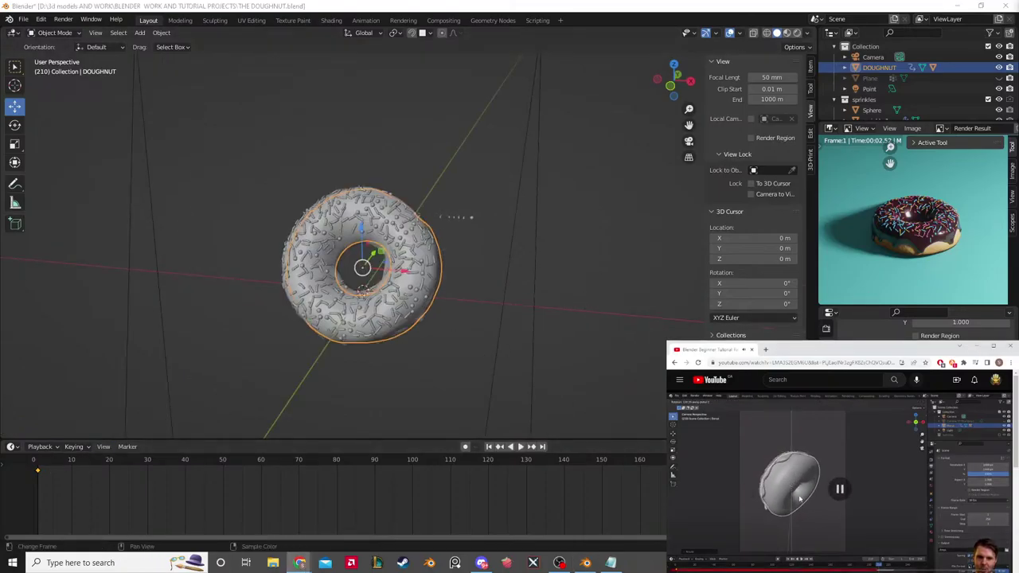
click(38, 473)
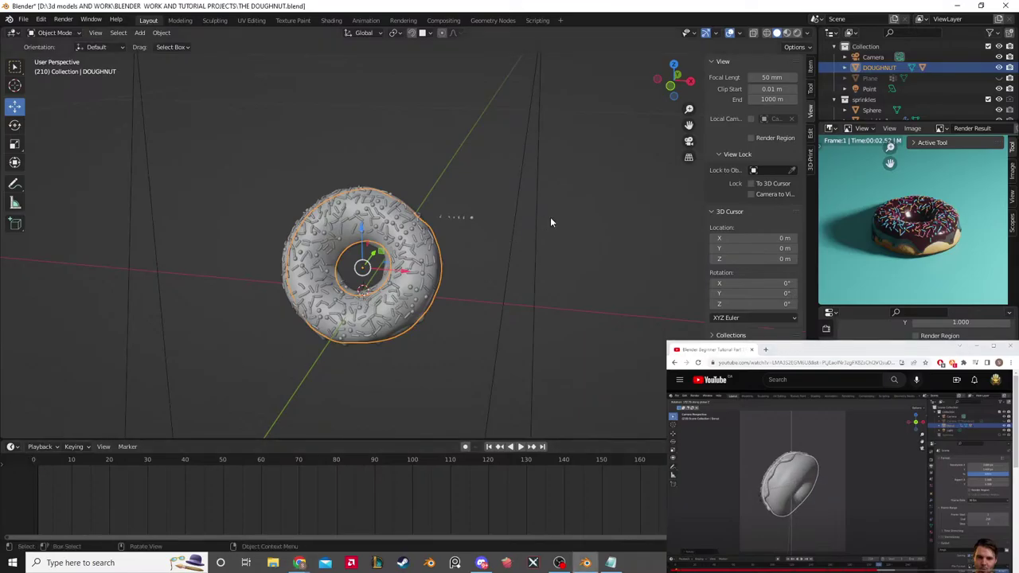
middle_drag(549, 218, 456, 176)
scroll(580, 191, down, 3)
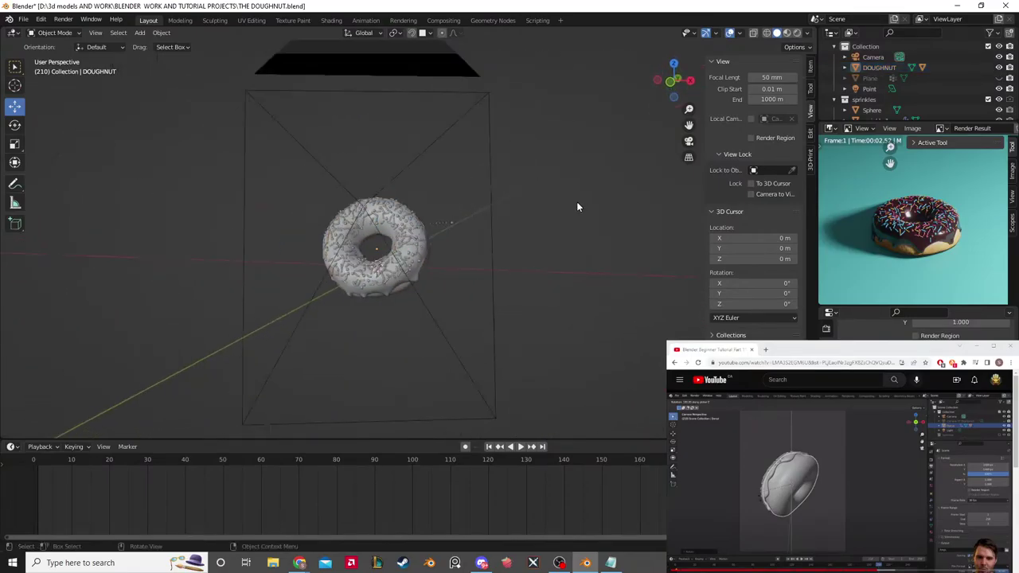
Step: Change the render result pane to a 3D Viewport and align the camera to that view
click(863, 129)
click(830, 129)
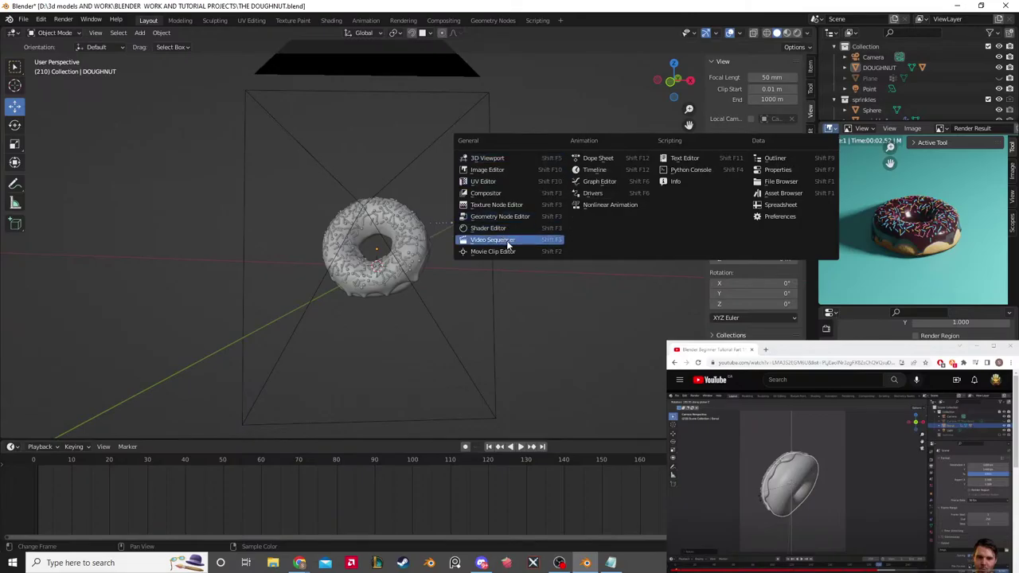
click(493, 159)
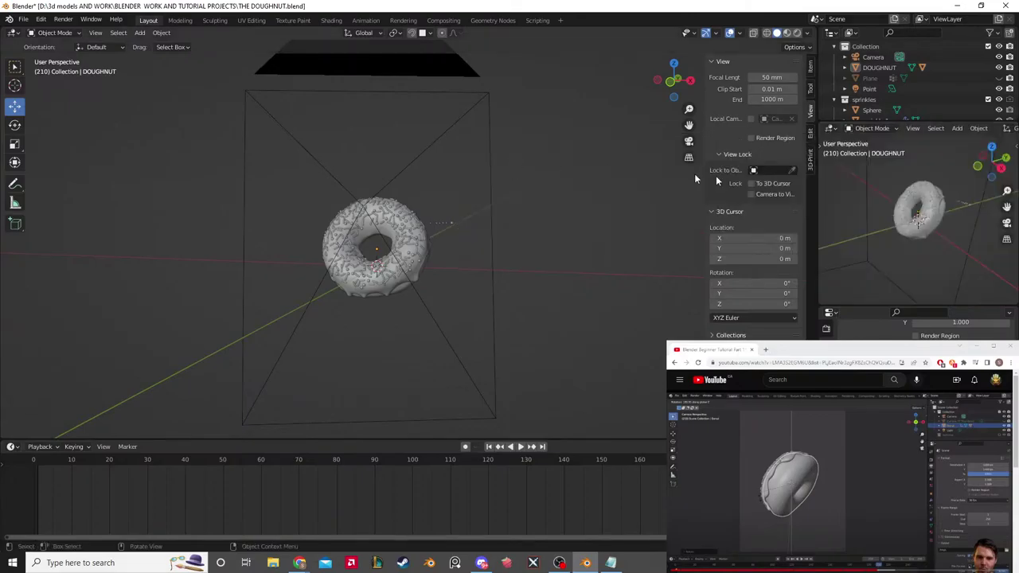
middle_drag(844, 174, 894, 176)
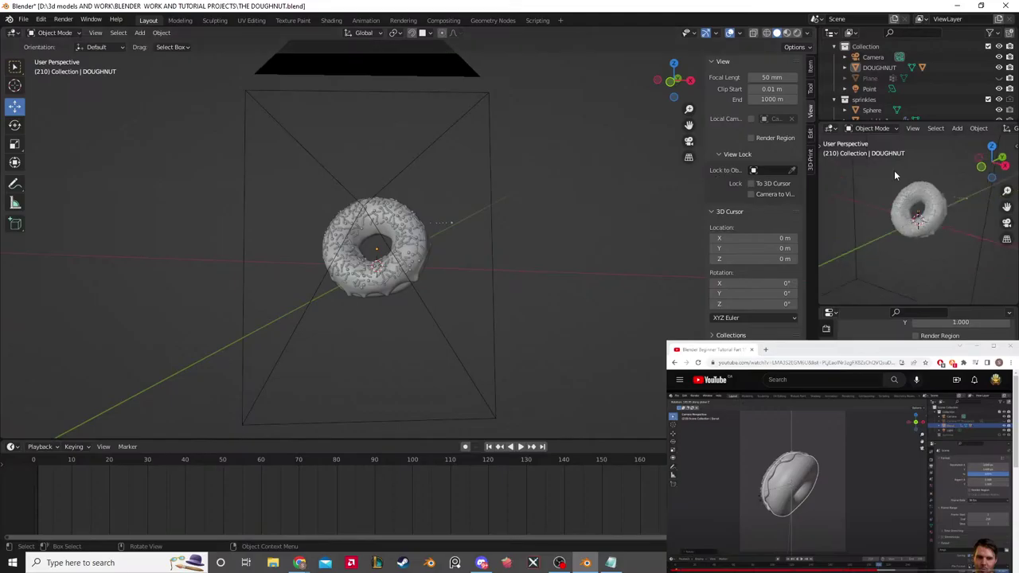
key(ctrl+alt+KP_0)
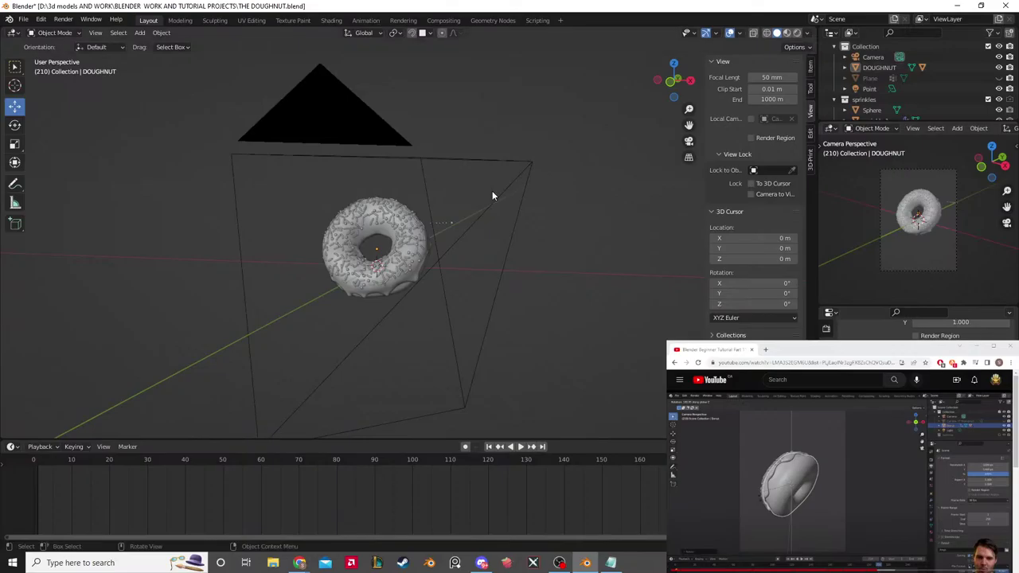
Step: Select the camera and look through it with Numpad 0
click(518, 181)
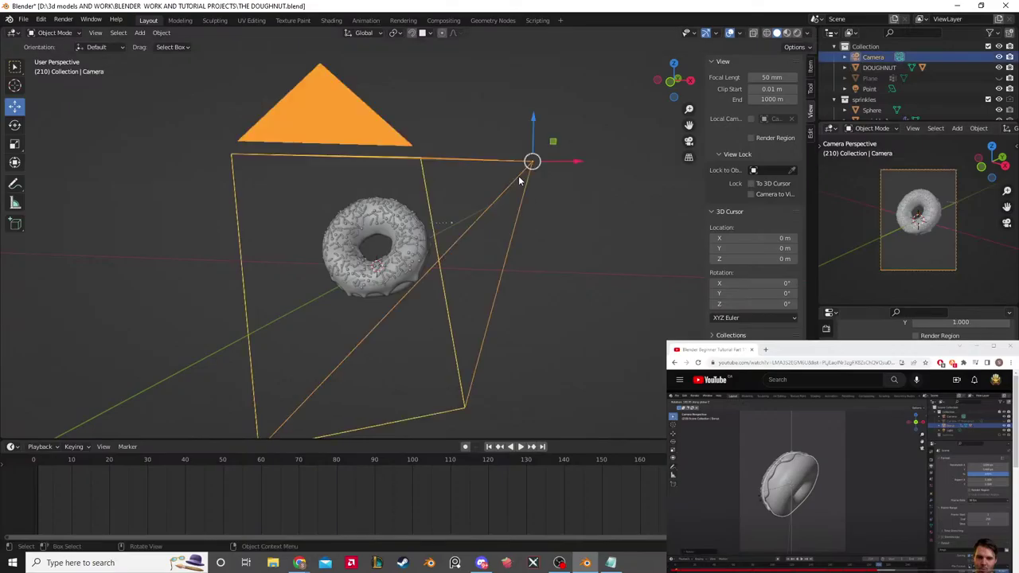
middle_drag(518, 182, 626, 229)
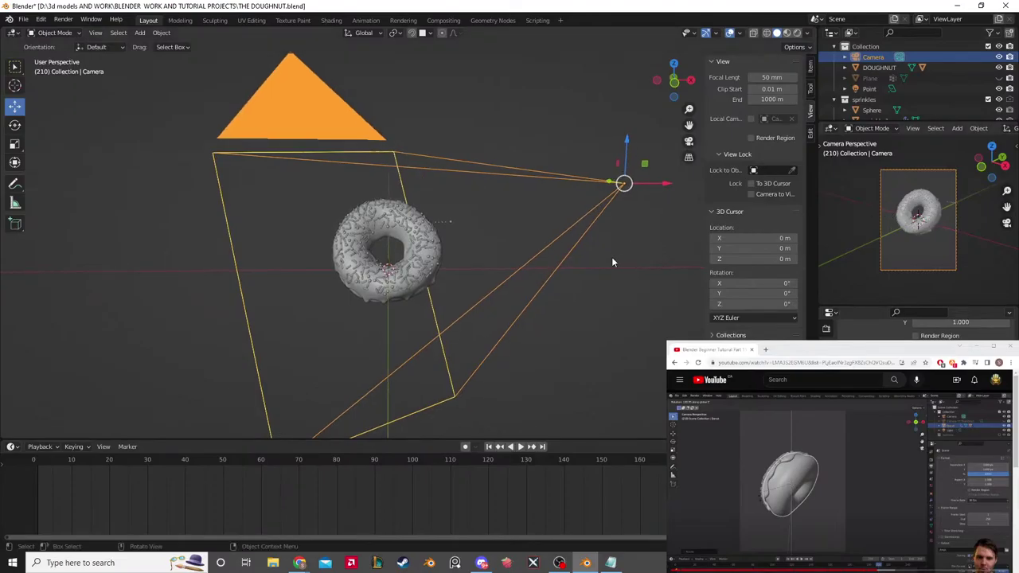
middle_drag(612, 258, 555, 263)
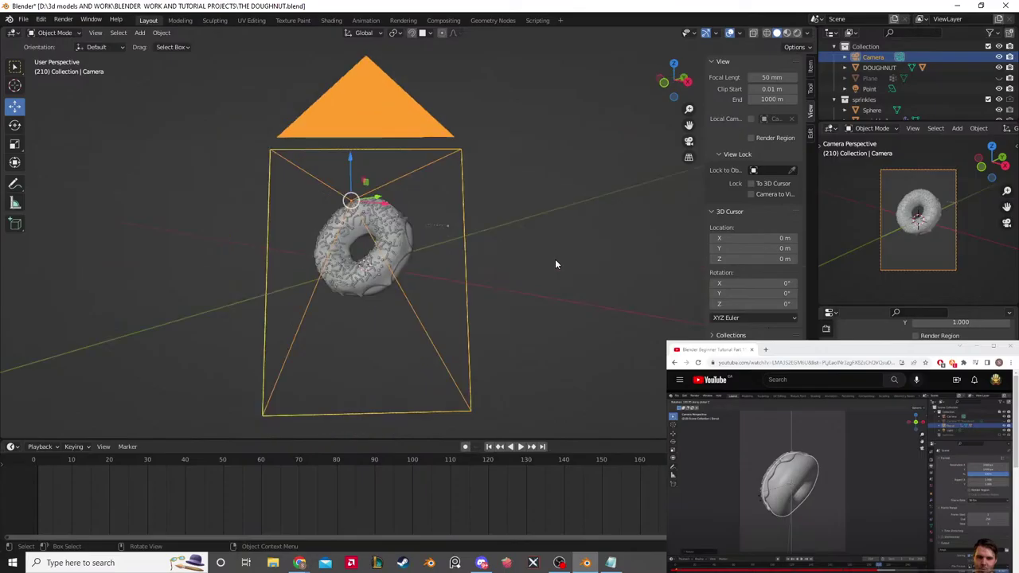
key(KP_0)
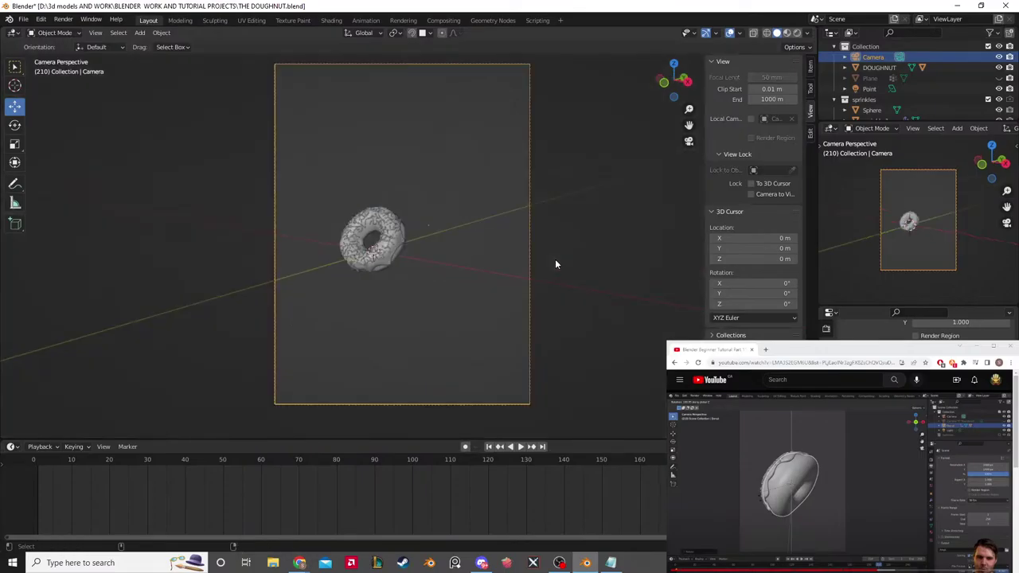
Step: Lock Camera to View, reframe the doughnut from higher, then unlock and reselect the doughnut
click(749, 193)
scroll(500, 212, up, 5)
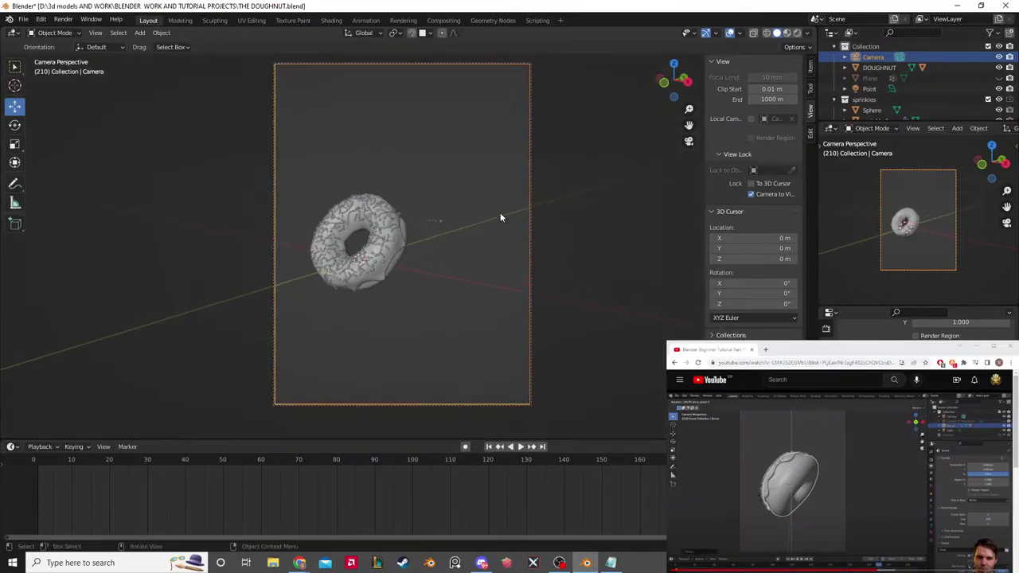
middle_drag(480, 210, 481, 159)
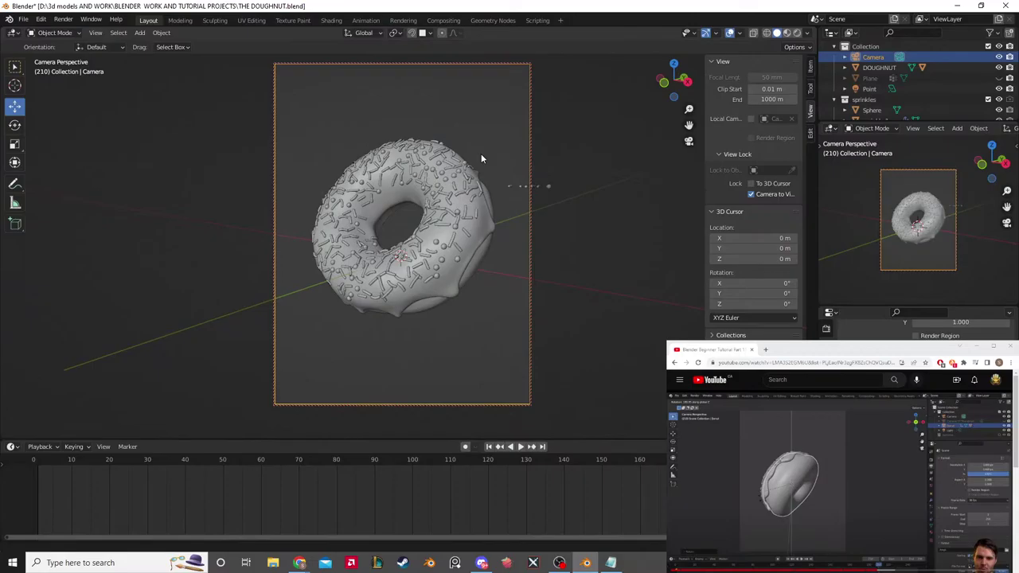
middle_drag(481, 158, 487, 144)
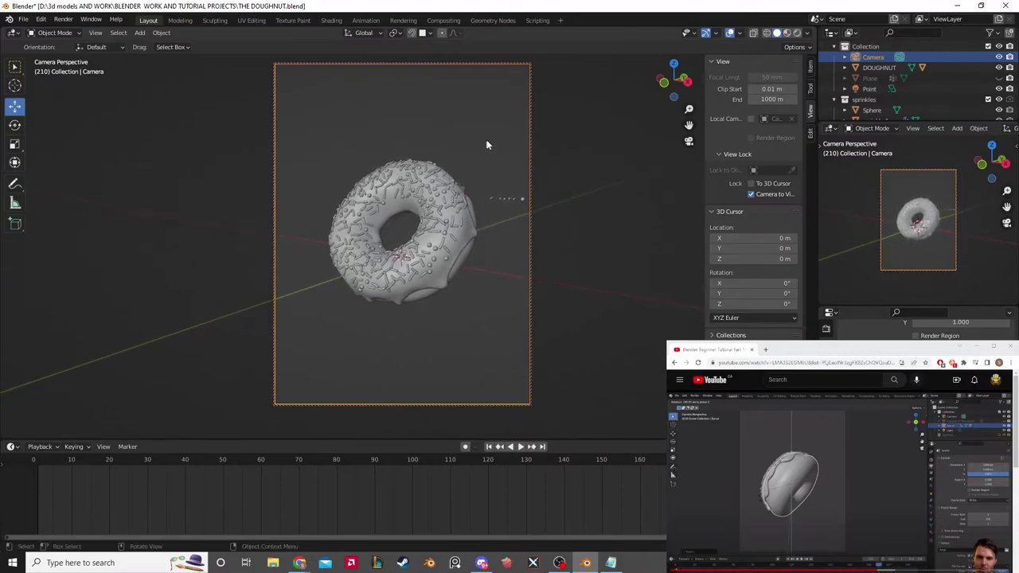
click(544, 150)
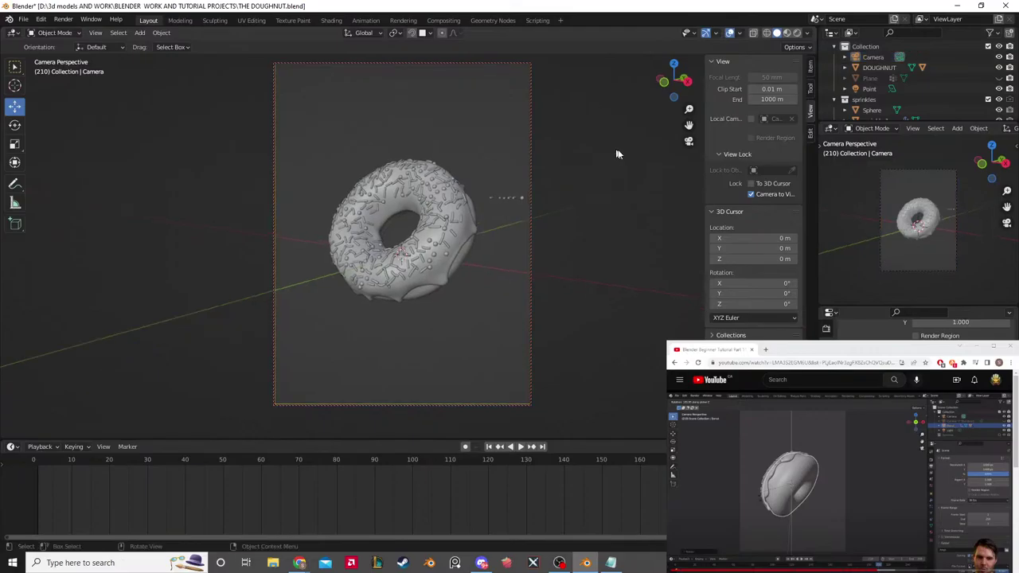
click(751, 194)
middle_drag(632, 173, 425, 205)
click(421, 215)
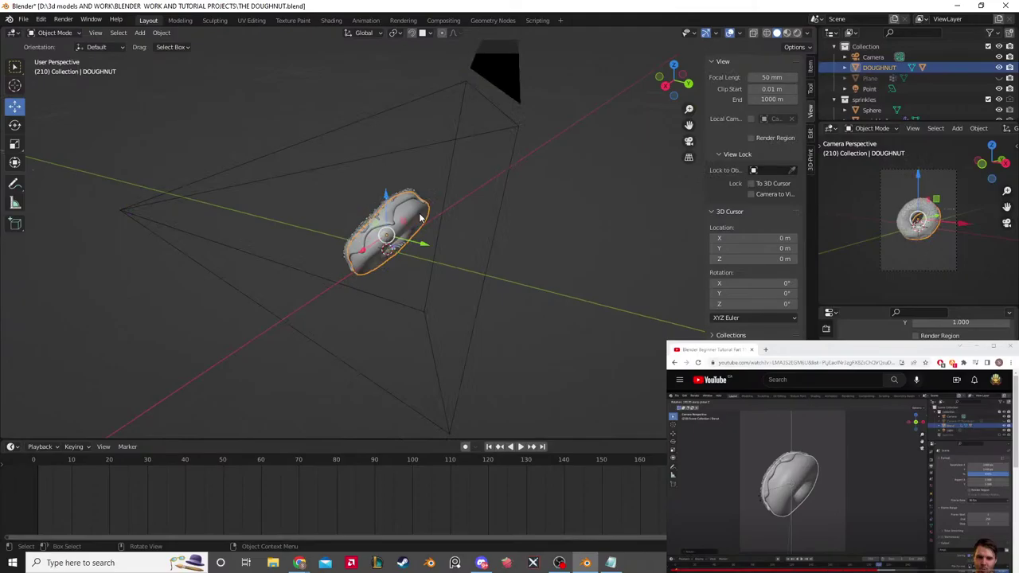
Step: From Top view, rotate the doughnut 22.5° around Z, then reselect it in perspective
middle_drag(422, 216, 459, 217)
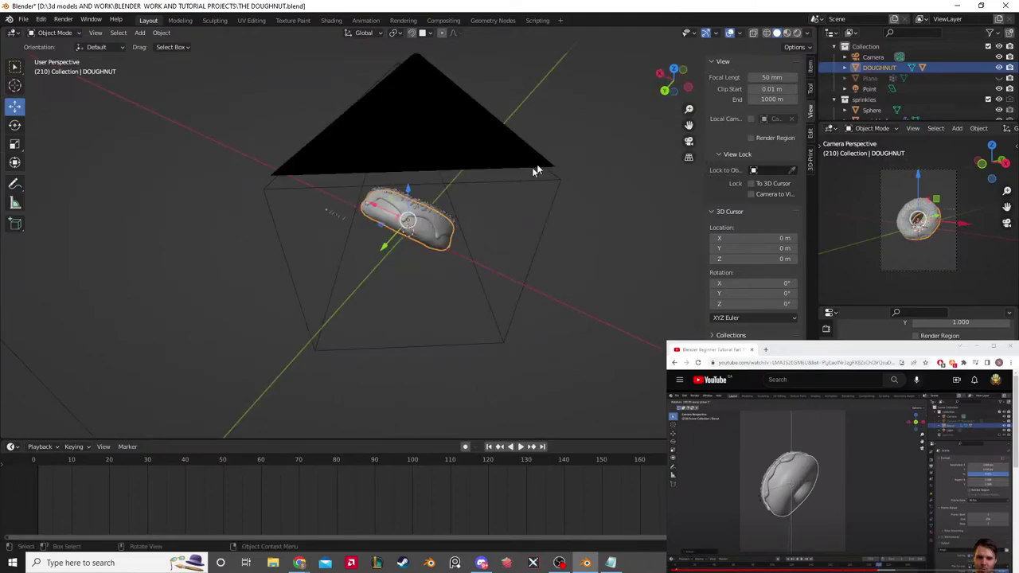
middle_drag(534, 171, 521, 120)
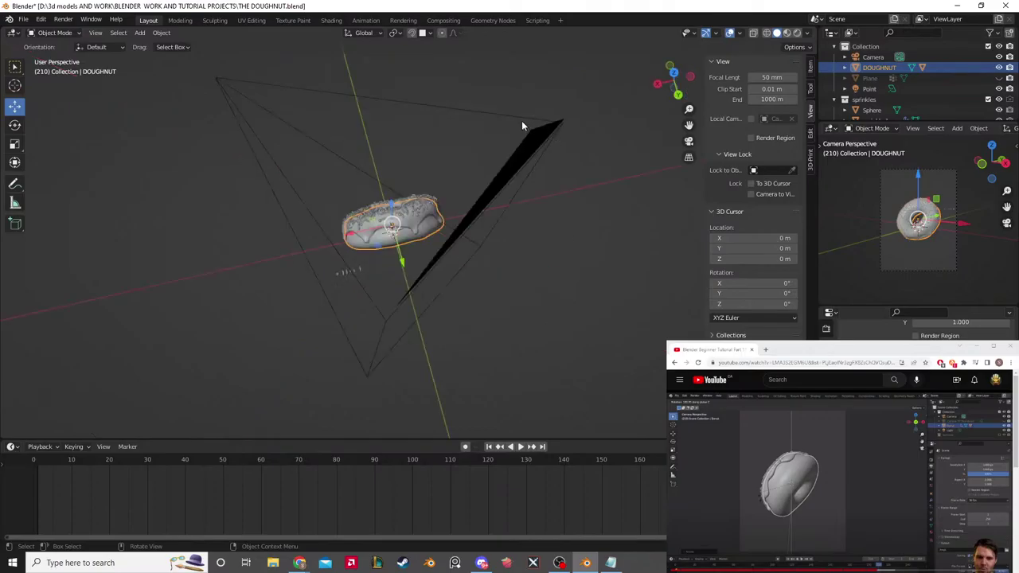
click(672, 70)
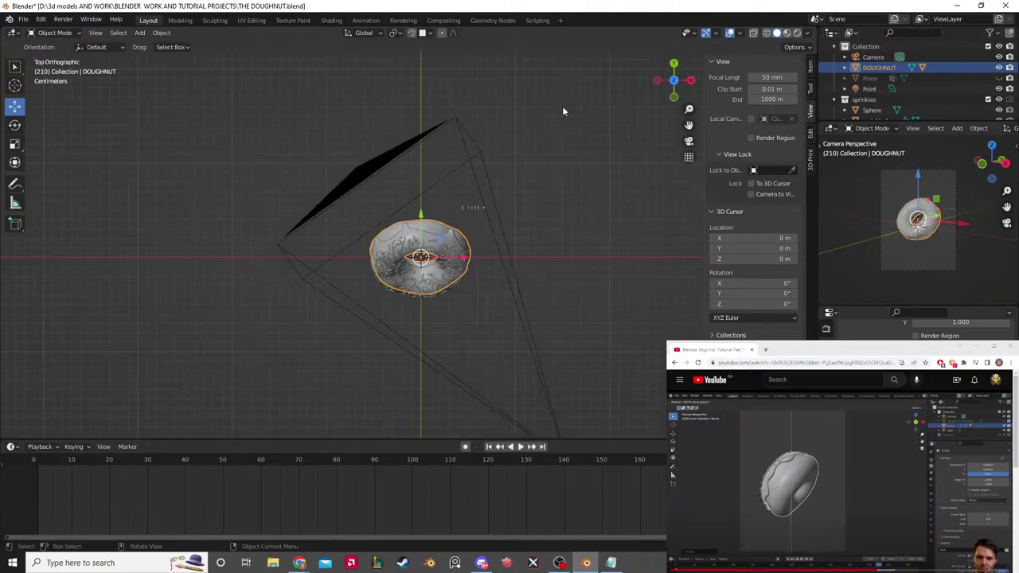
key(r)
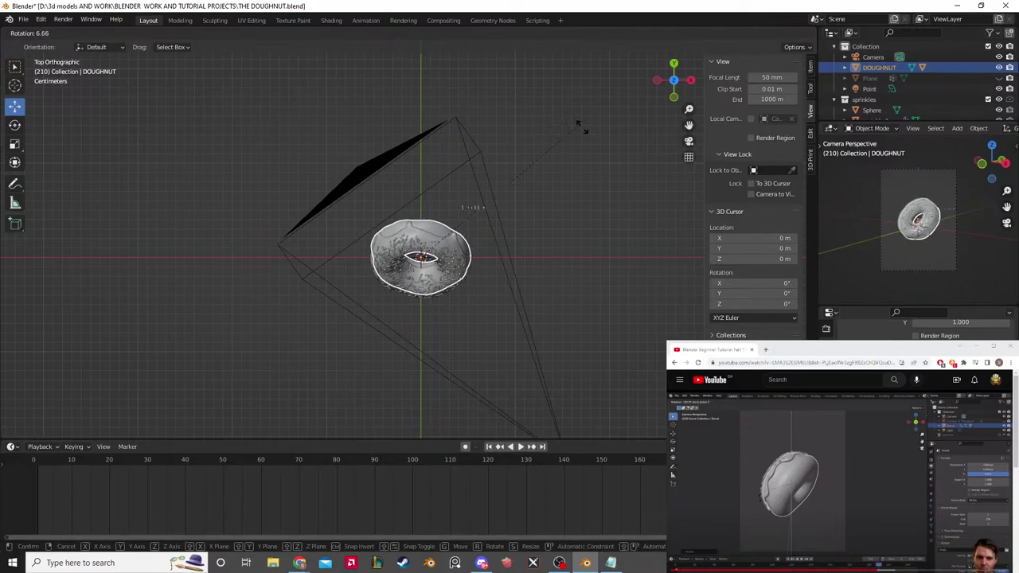
click(597, 179)
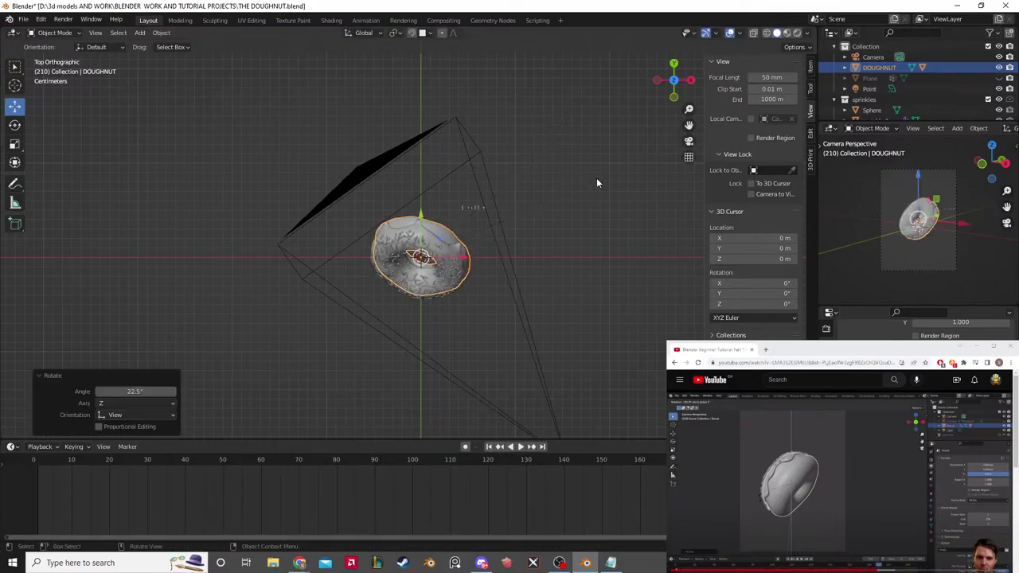
middle_drag(598, 183, 516, 84)
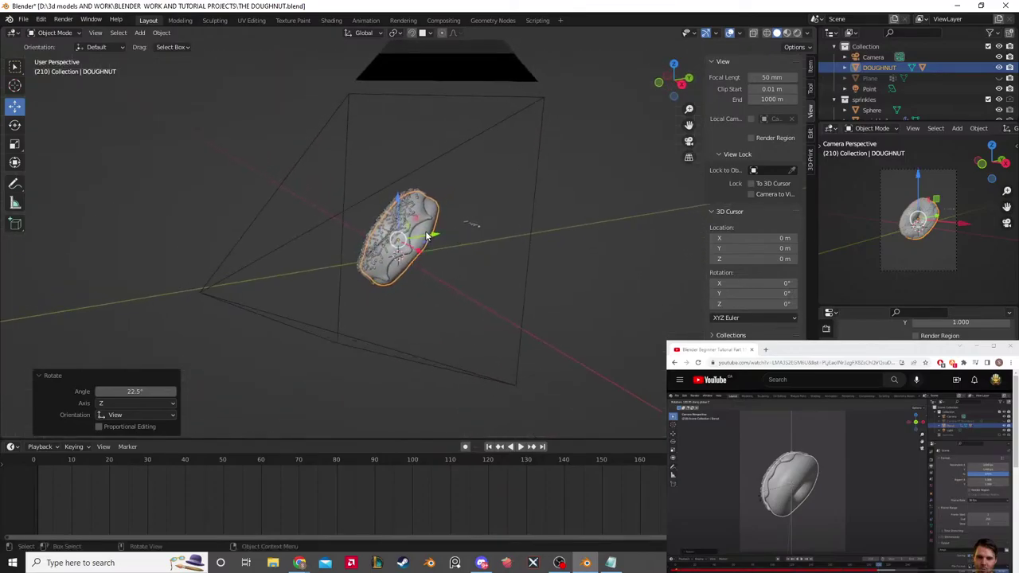
click(487, 215)
click(419, 235)
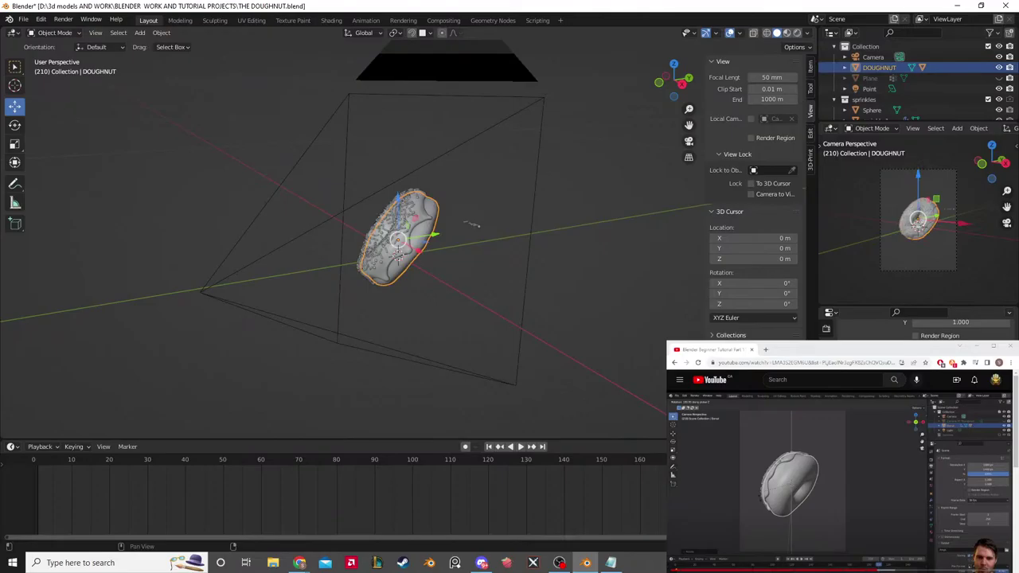
Step: At frame 1, insert a Rotation keyframe on the doughnut and start playback
key(shift+Left)
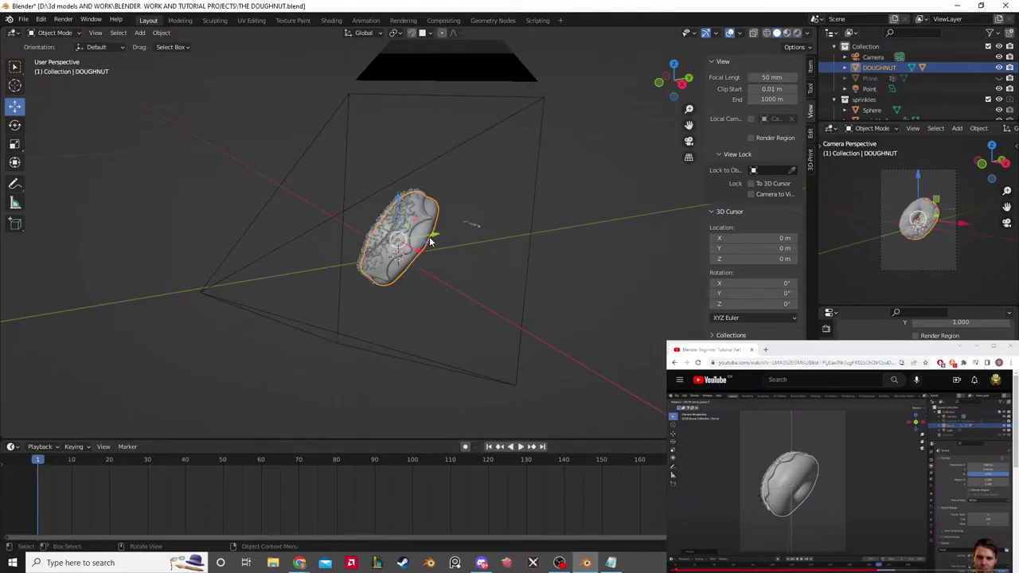
key(i)
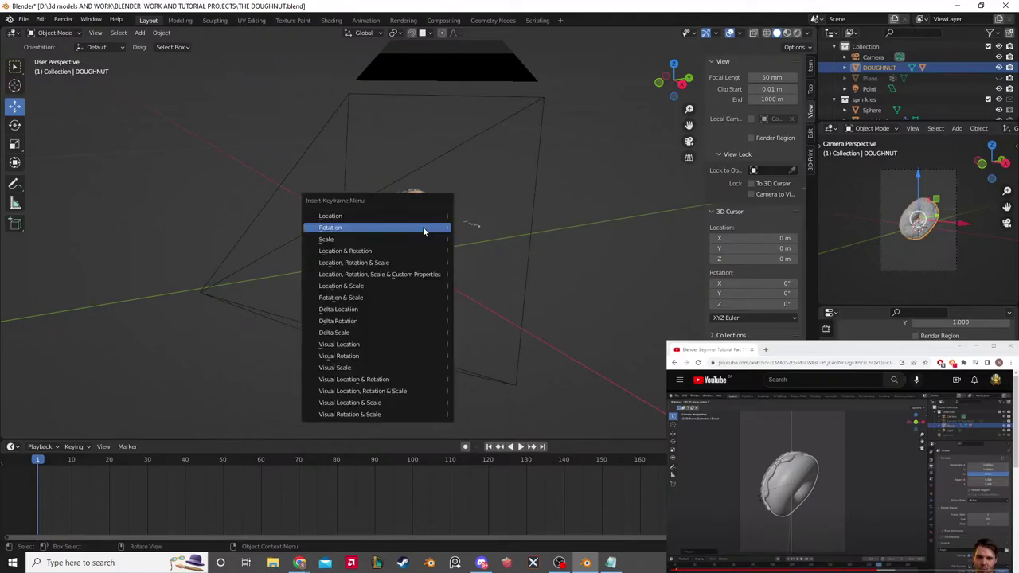
click(423, 228)
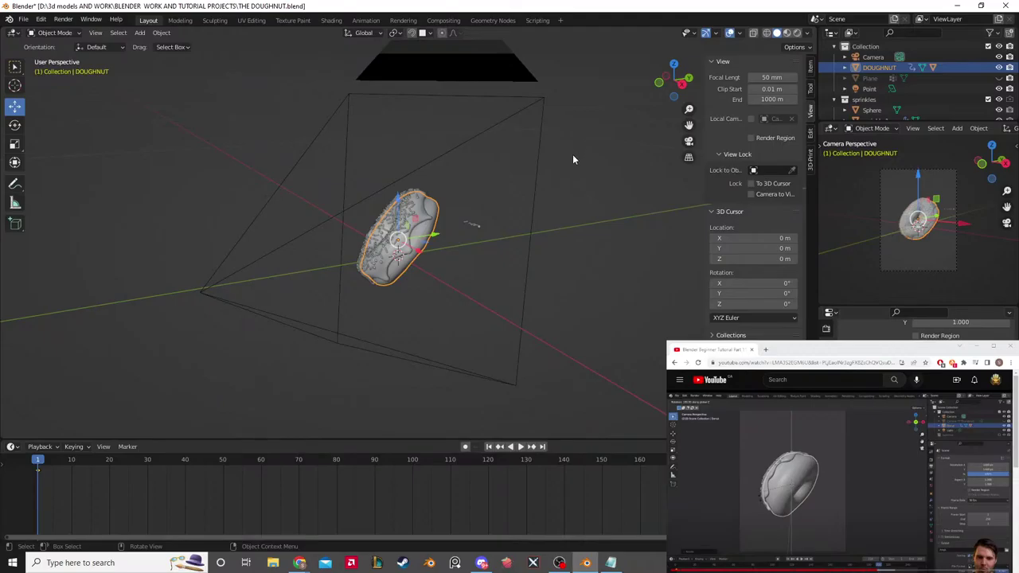
middle_drag(572, 159, 549, 163)
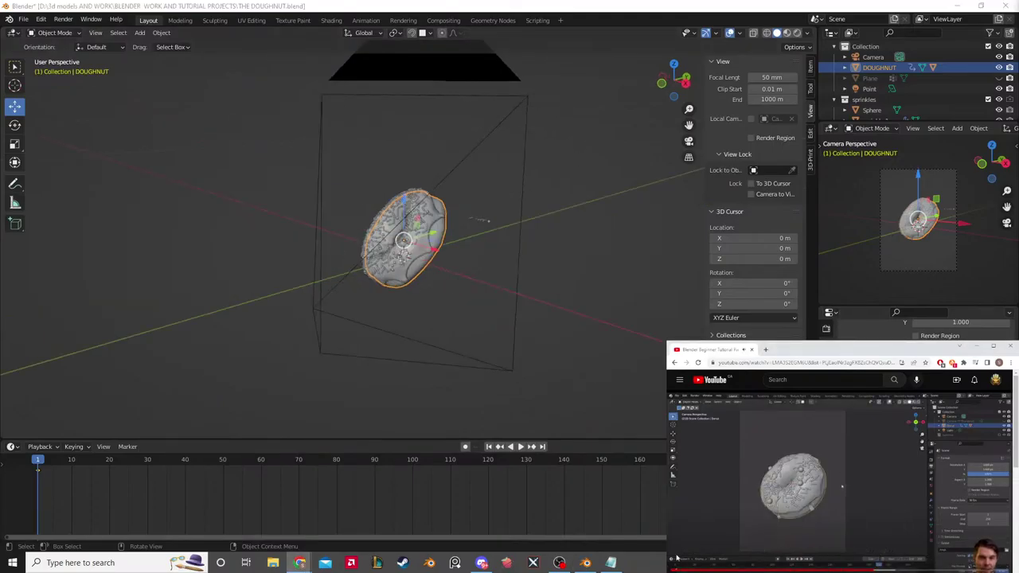
key(space)
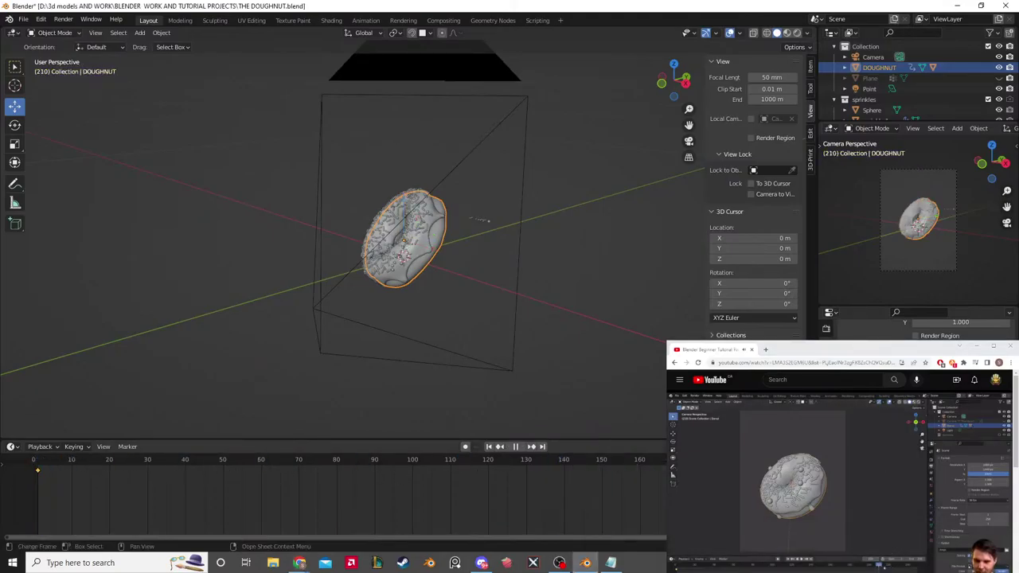
Step: Stop playback and rotate the doughnut -128° around Z from Top view
key(space)
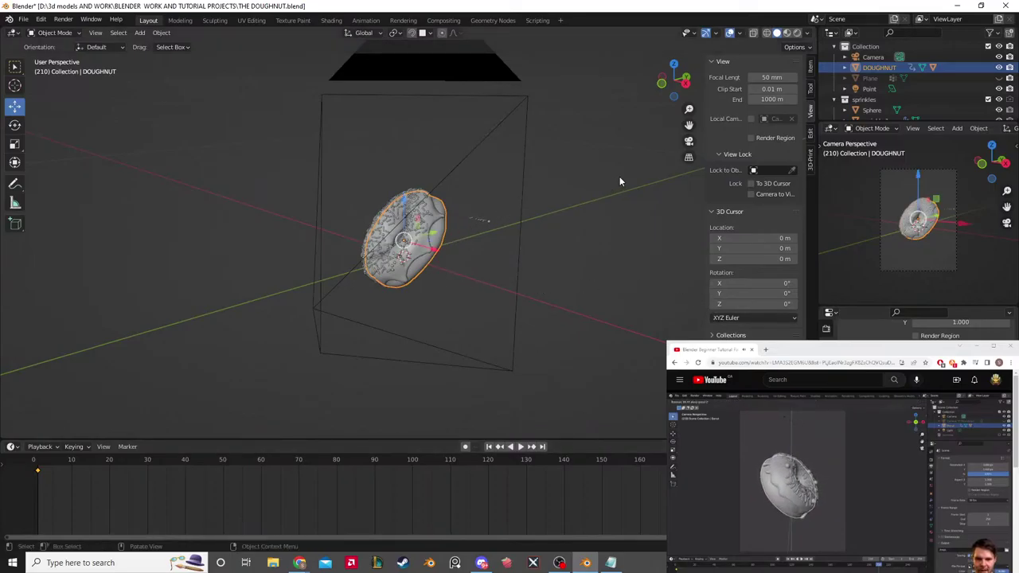
key(KP_7)
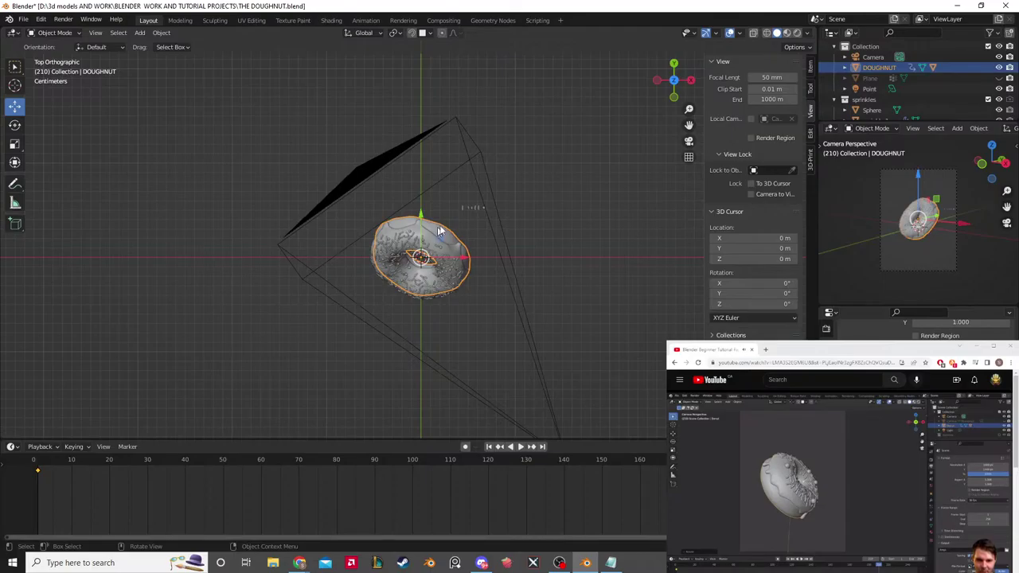
key(r)
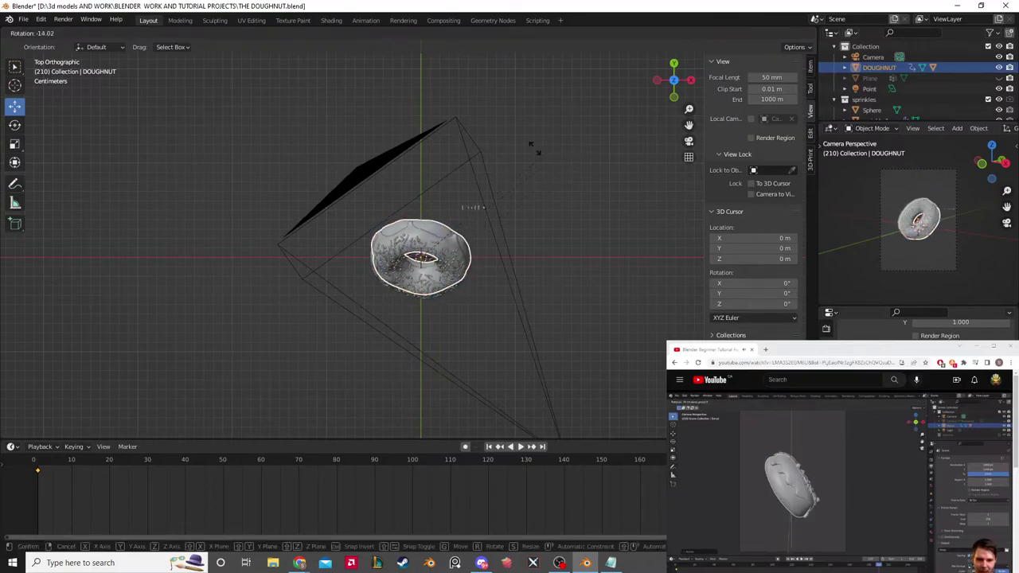
click(263, 177)
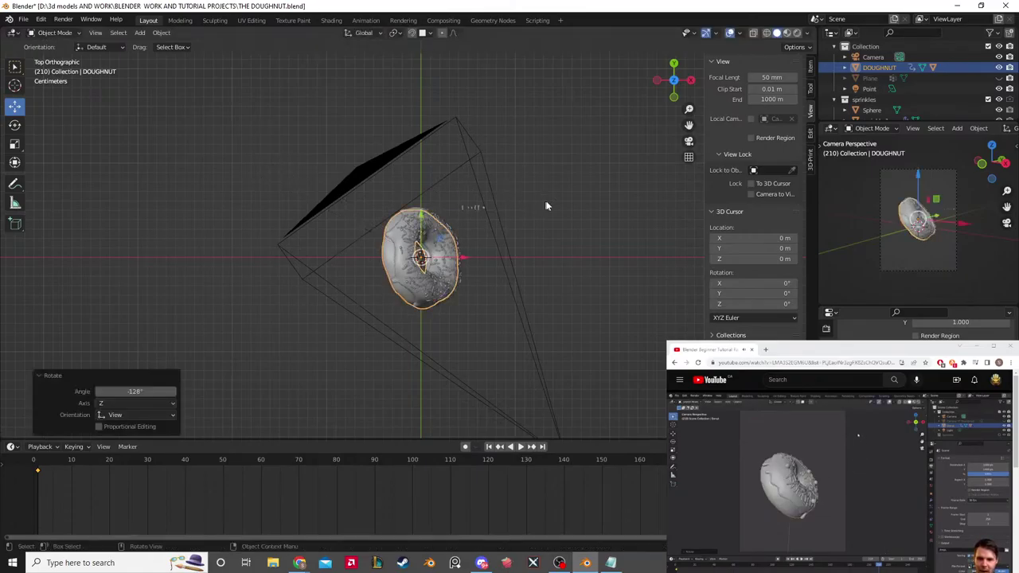
Step: Keyframe the doughnut's -128° rotation at frame 210 and replay the animation
middle_drag(546, 206, 585, 156)
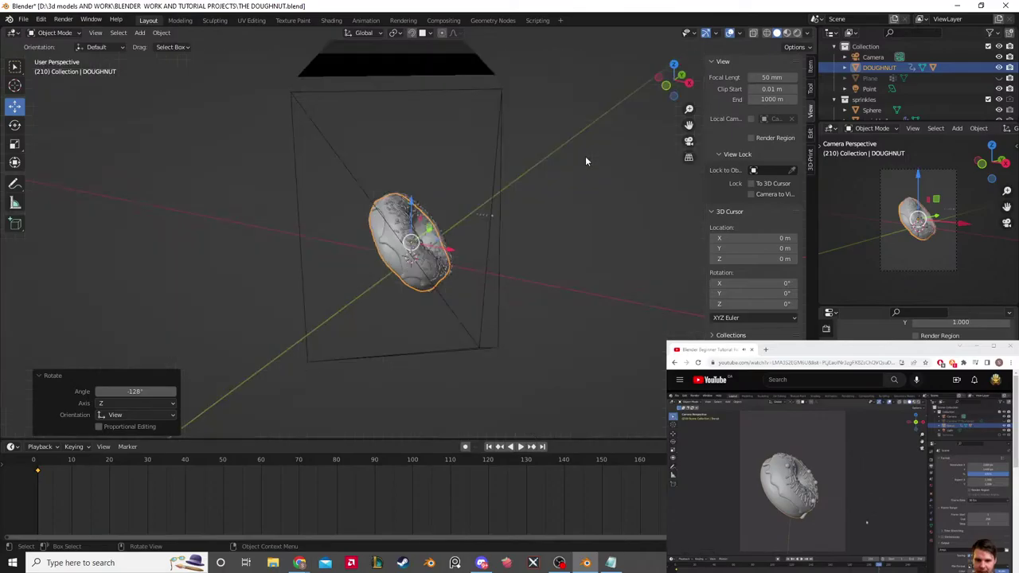
key(i)
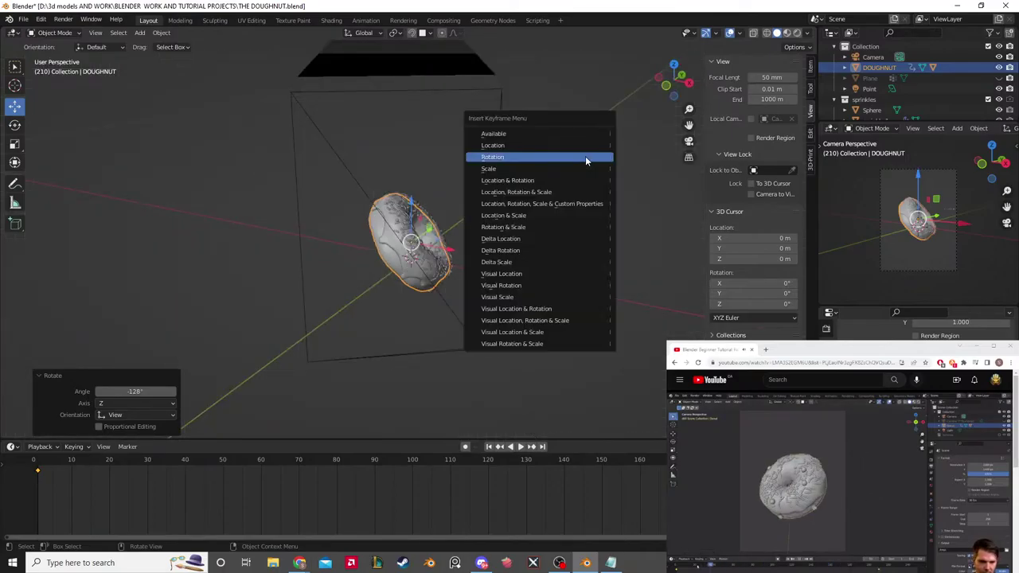
click(585, 156)
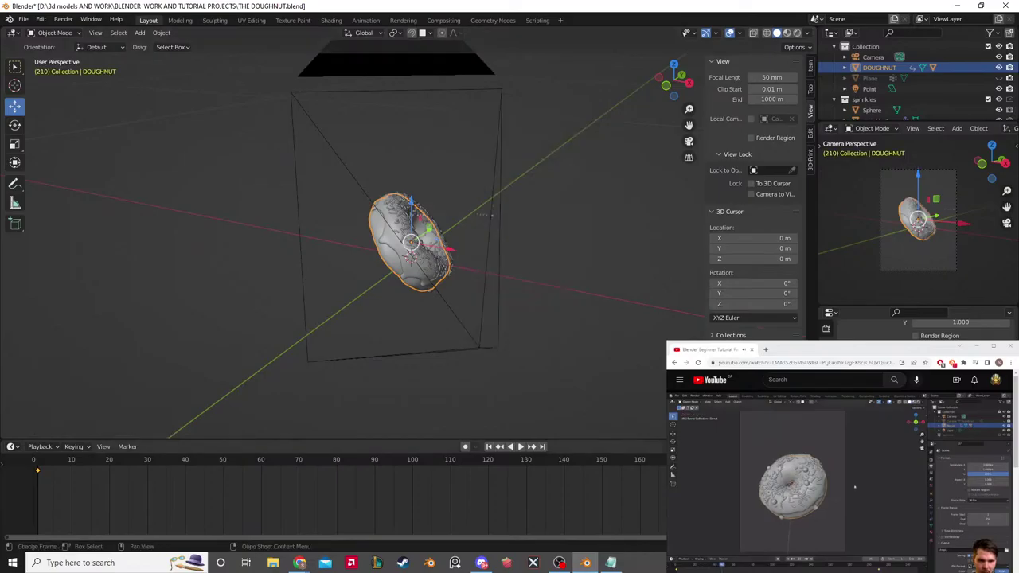
key(space)
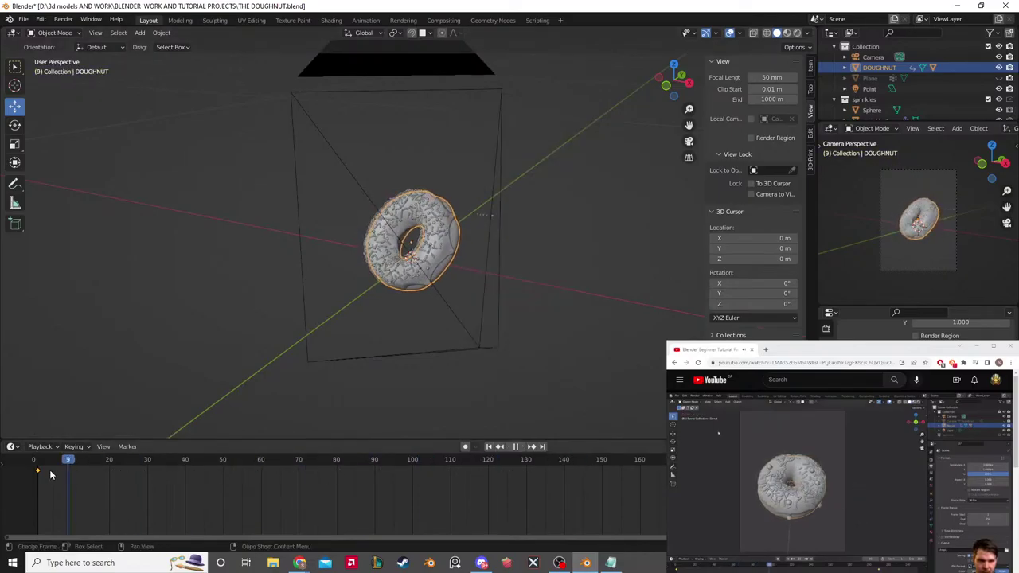
key(shift+Left)
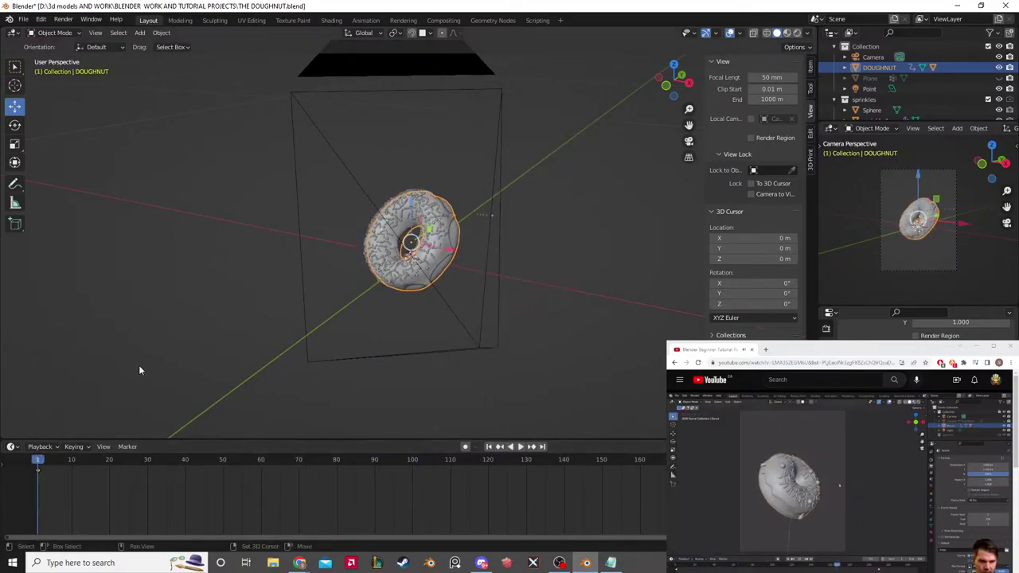
key(space)
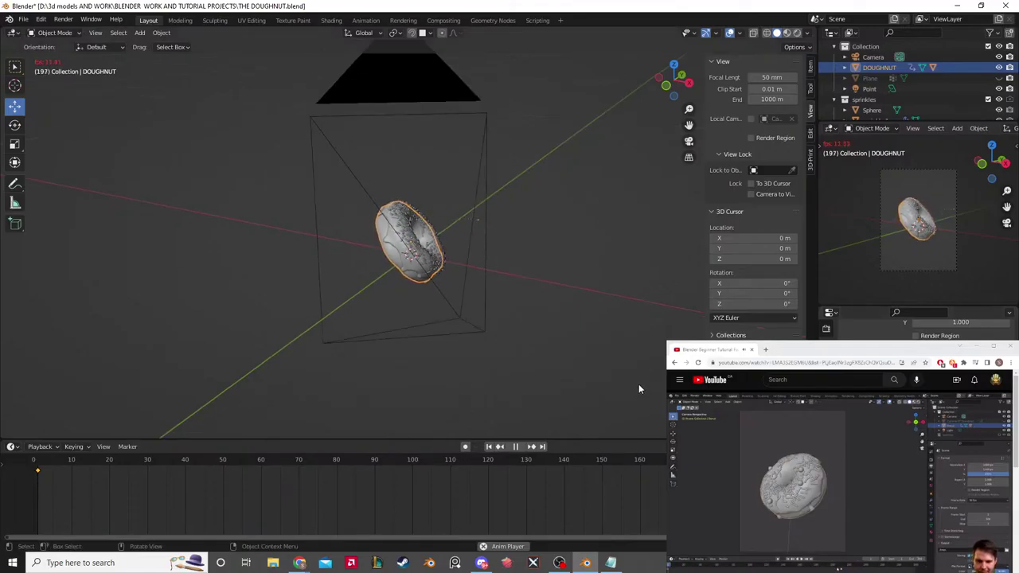
scroll(334, 494, down, 2)
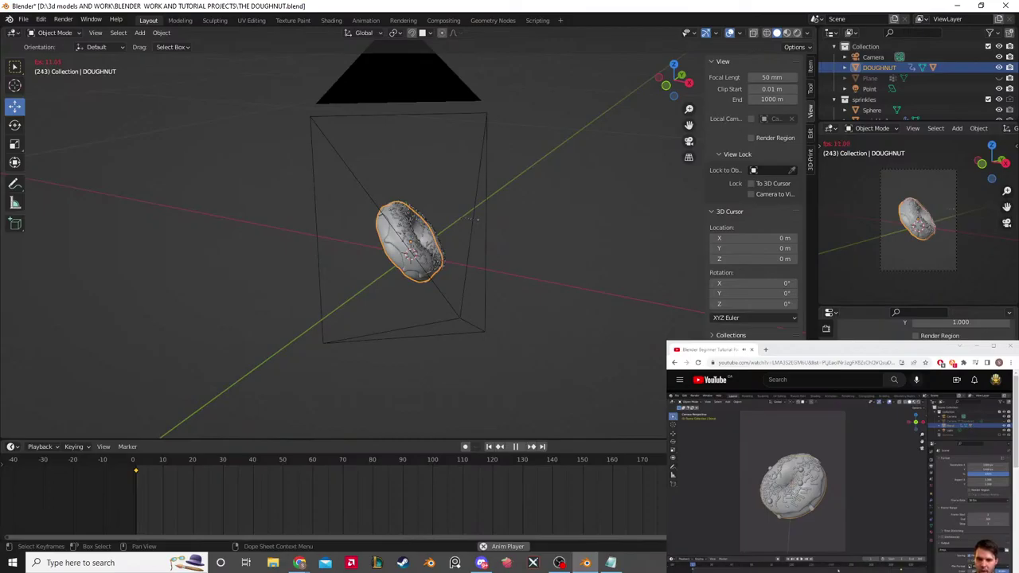
click(840, 485)
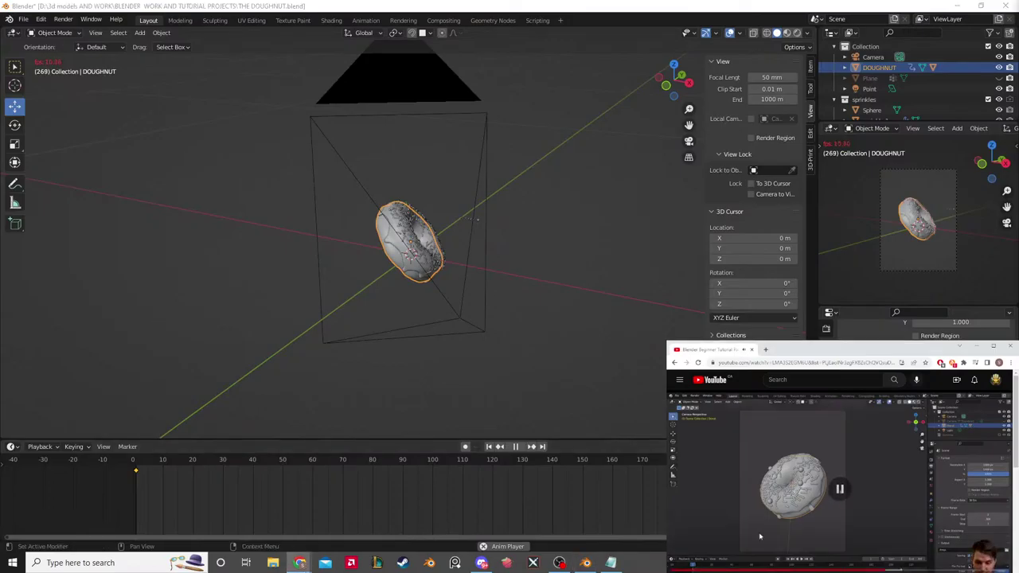
click(630, 384)
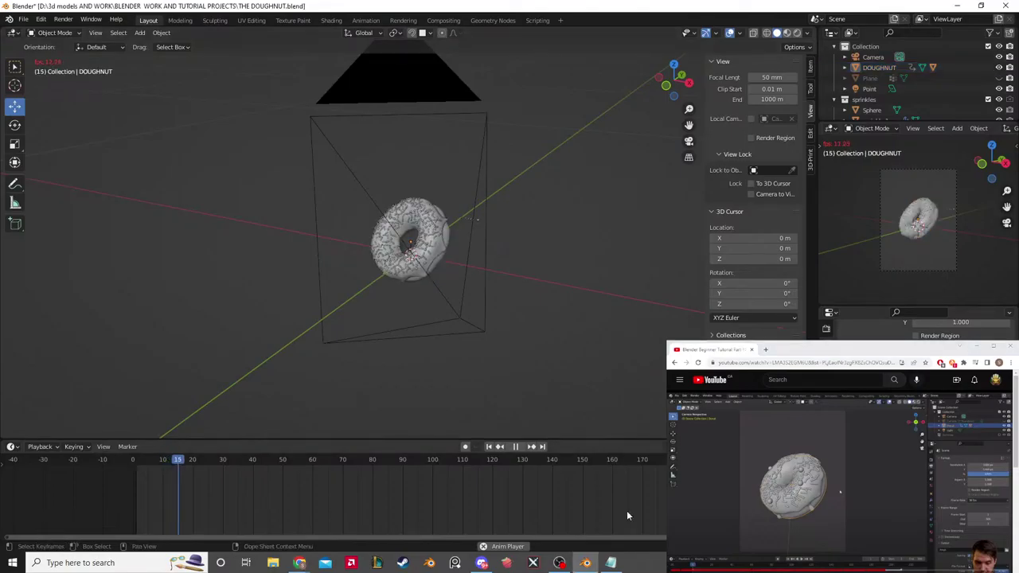
scroll(626, 515, down, 1)
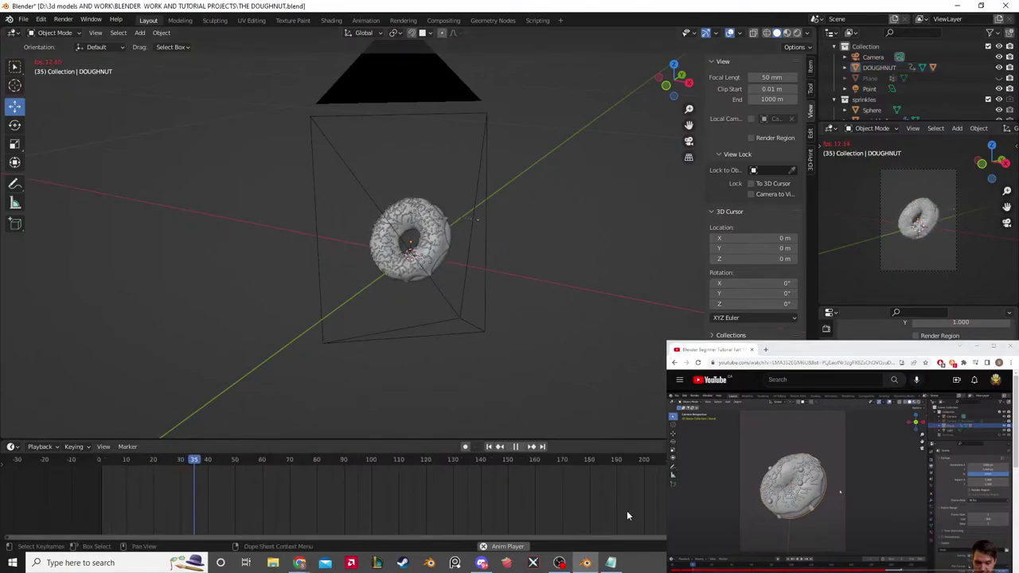
click(756, 498)
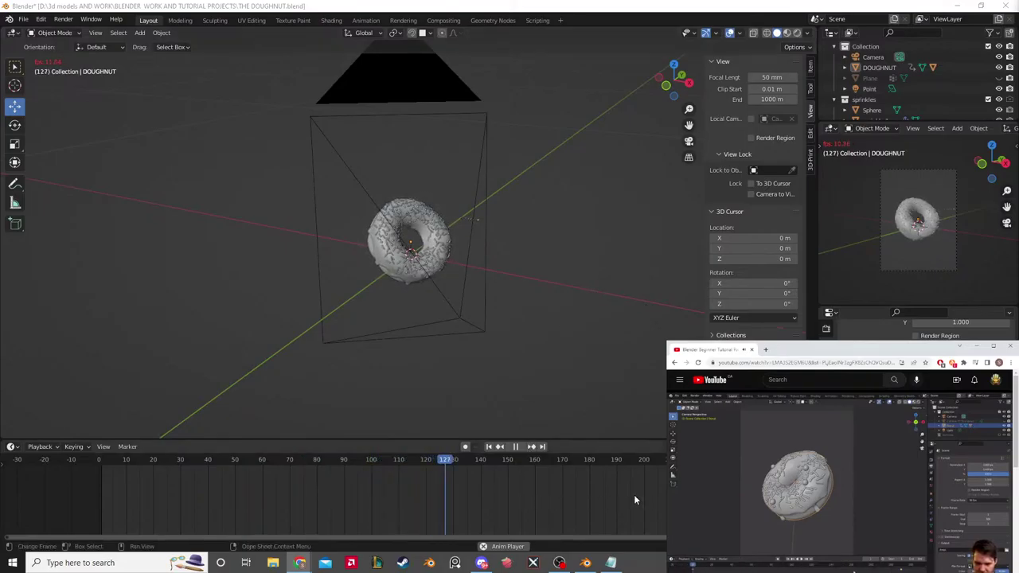
click(371, 254)
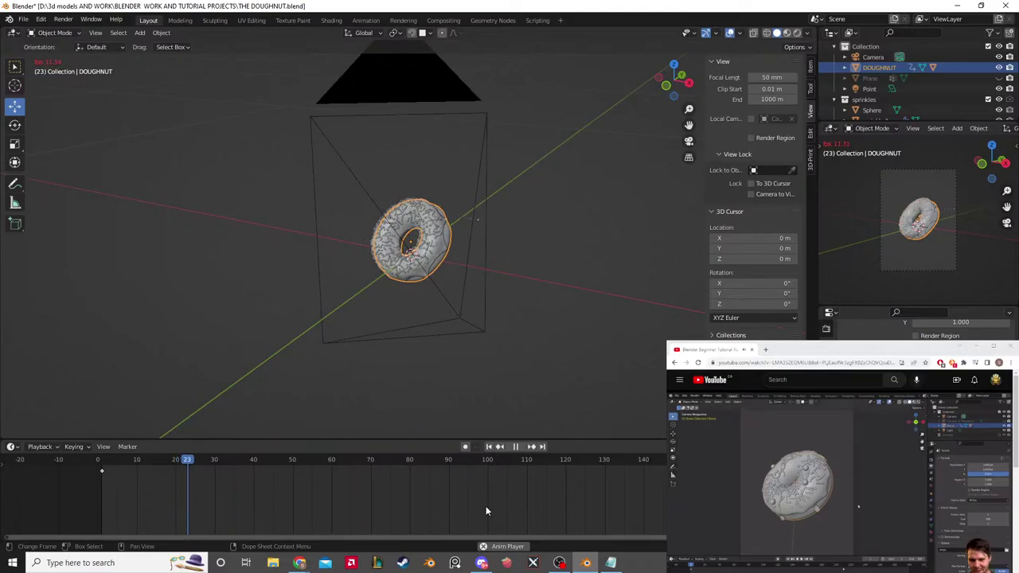
scroll(515, 482, down, 3)
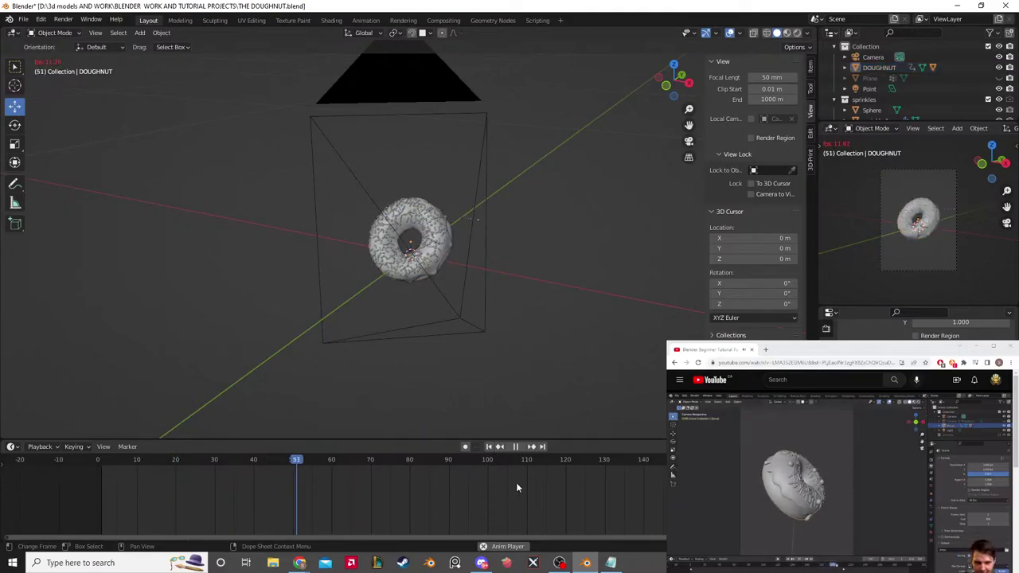
click(601, 302)
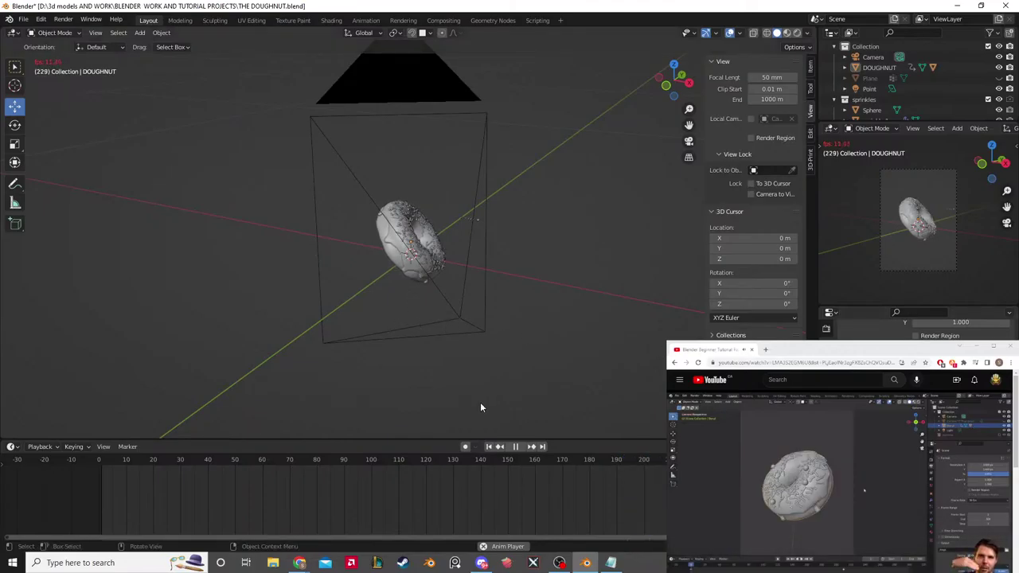
key(space)
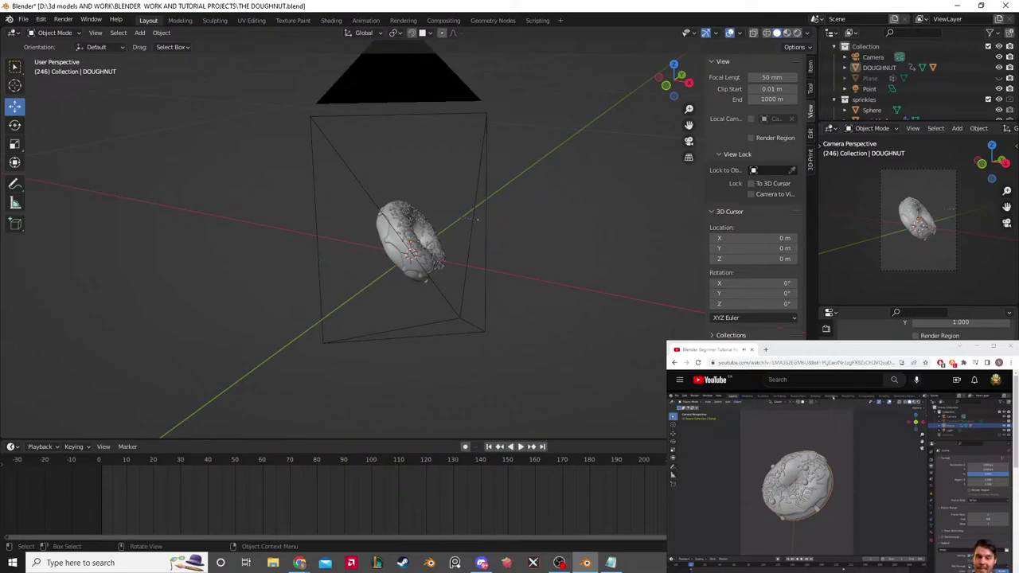
Step: Switch to the Animation workspace and turn the left area into a Graph Editor
click(366, 20)
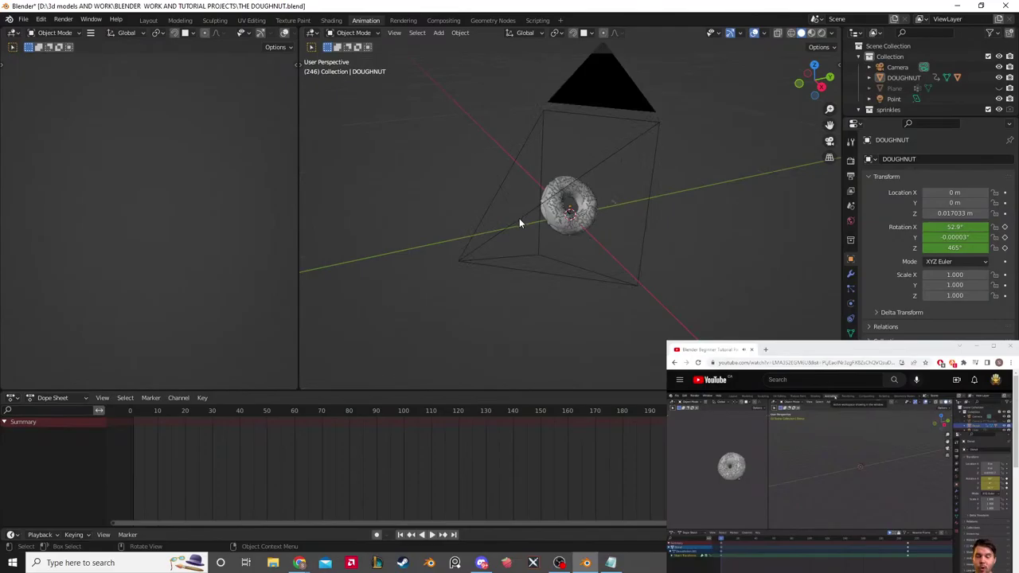
middle_drag(518, 218, 482, 328)
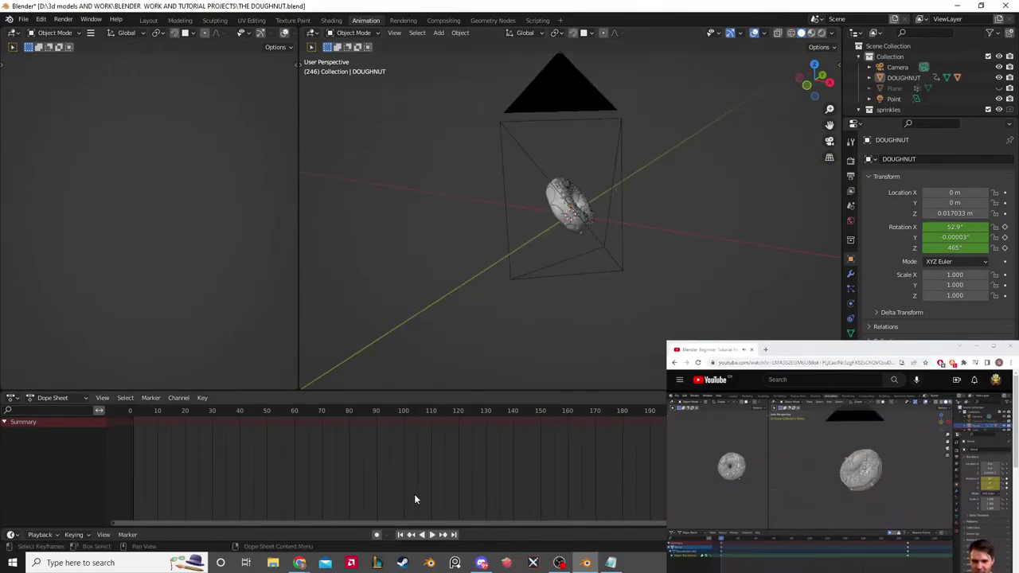
key(Home)
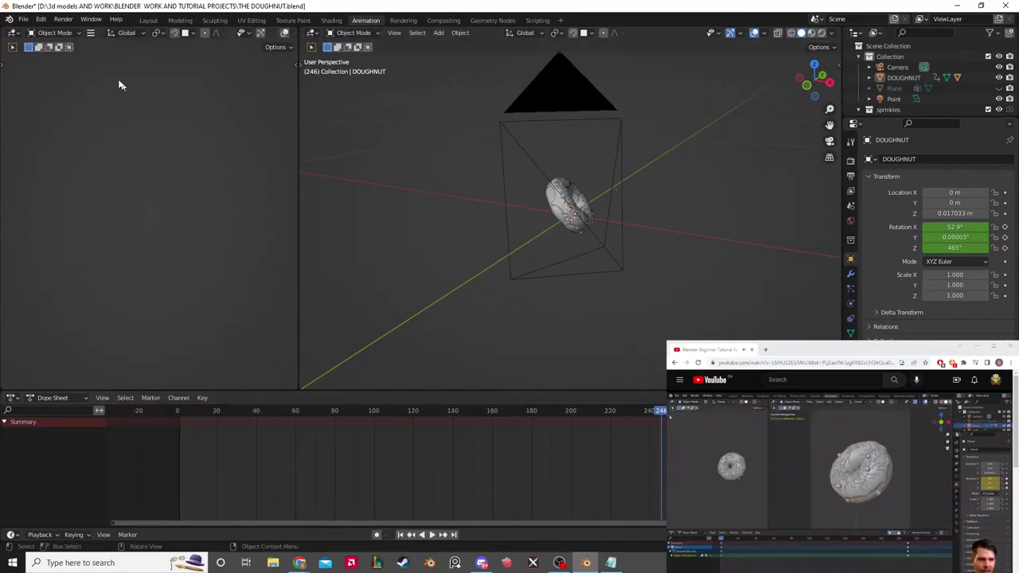
click(14, 32)
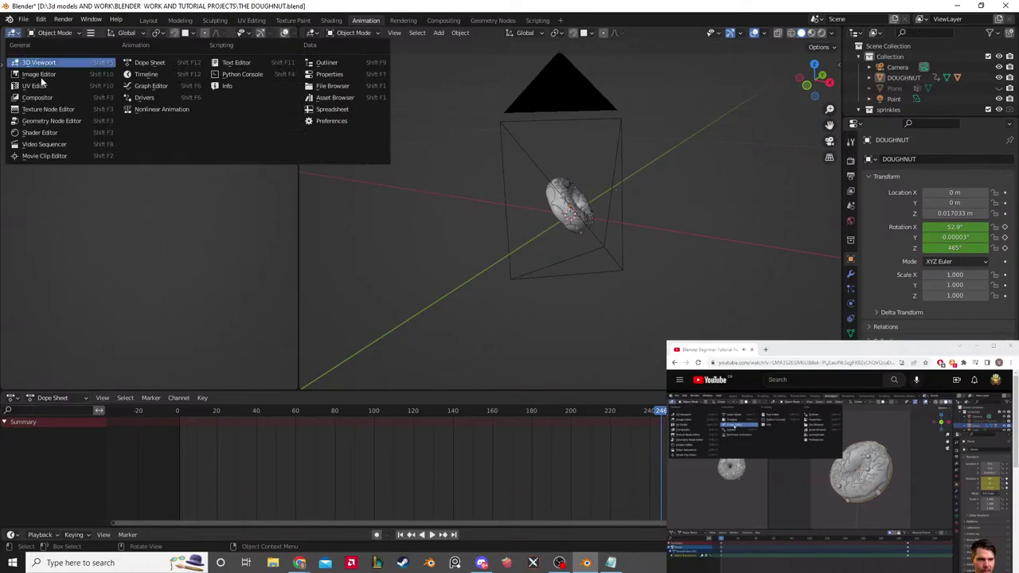
click(151, 86)
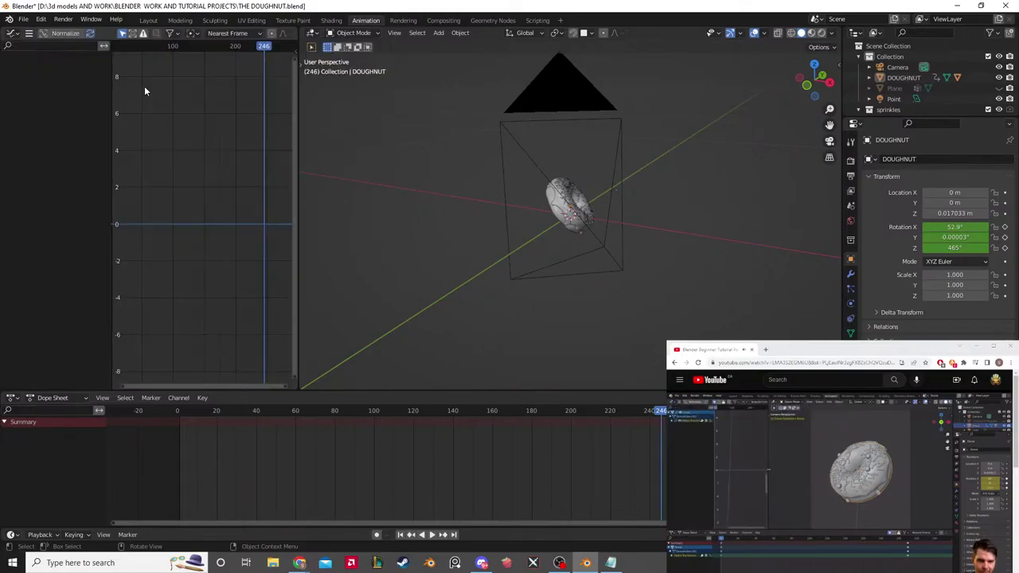
middle_drag(195, 195, 209, 161)
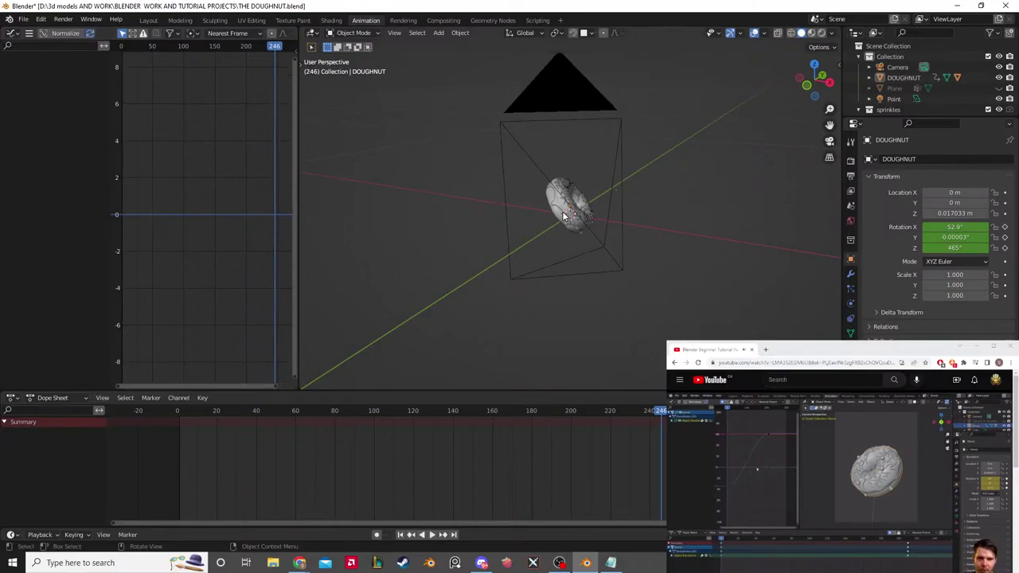
Step: Select the doughnut and its Object Transforms channel, then scrub back toward the start
click(567, 203)
scroll(228, 122, down, 1)
scroll(227, 135, down, 3)
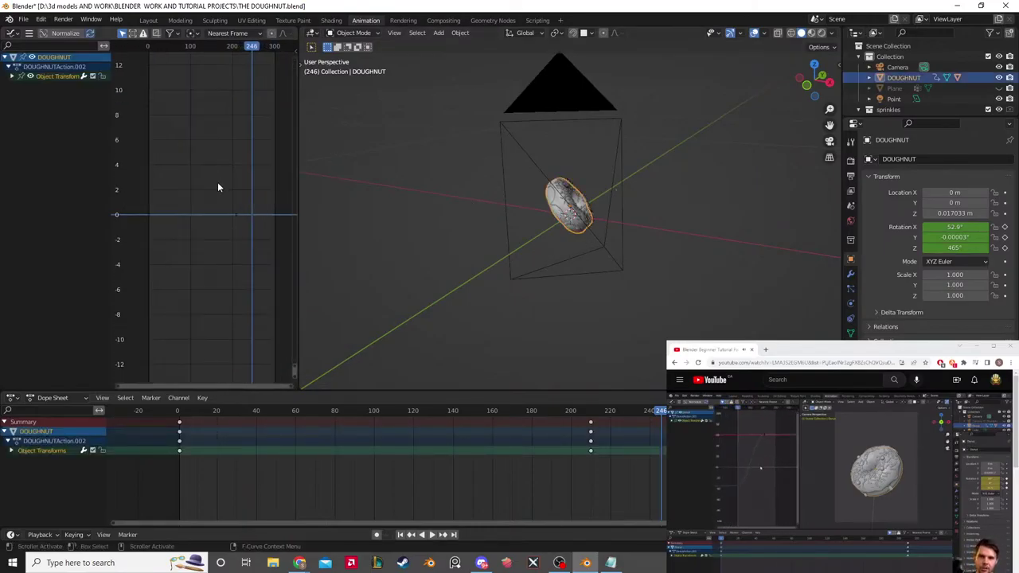
key(a)
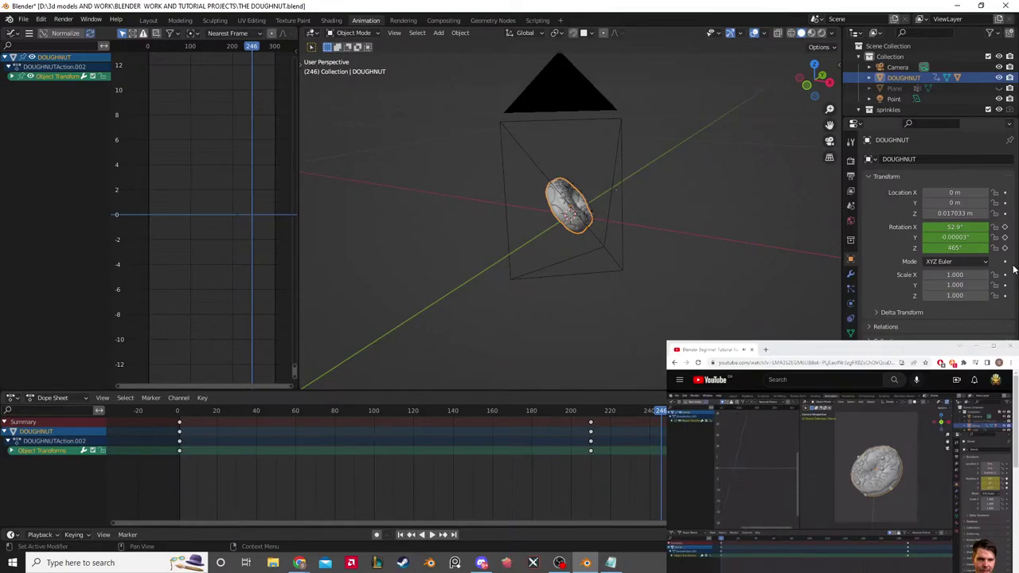
drag(573, 411, 183, 426)
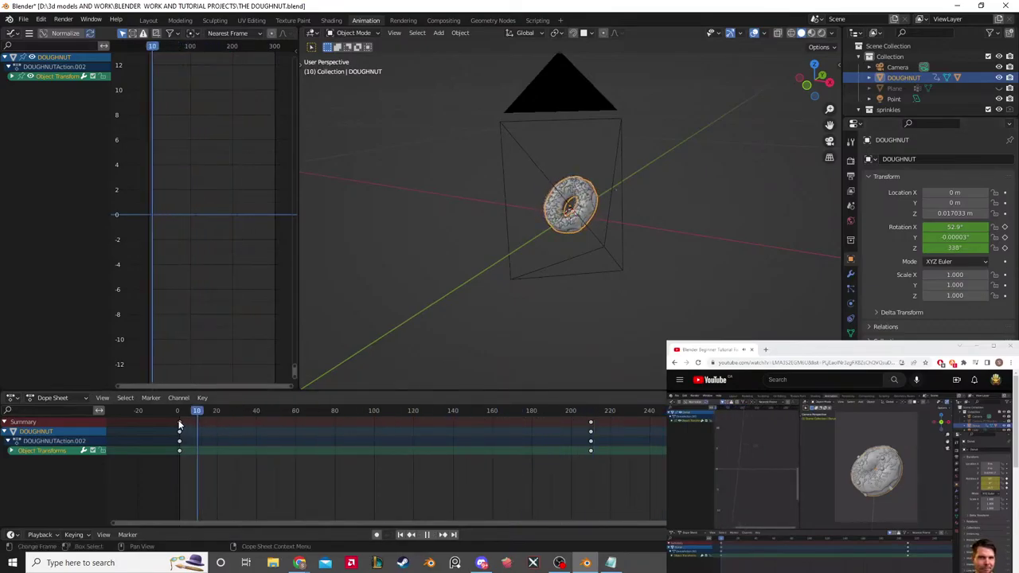
Step: Go to frame 0, select the DOUGHNUT channel keys, and frame all curves with Home
click(179, 425)
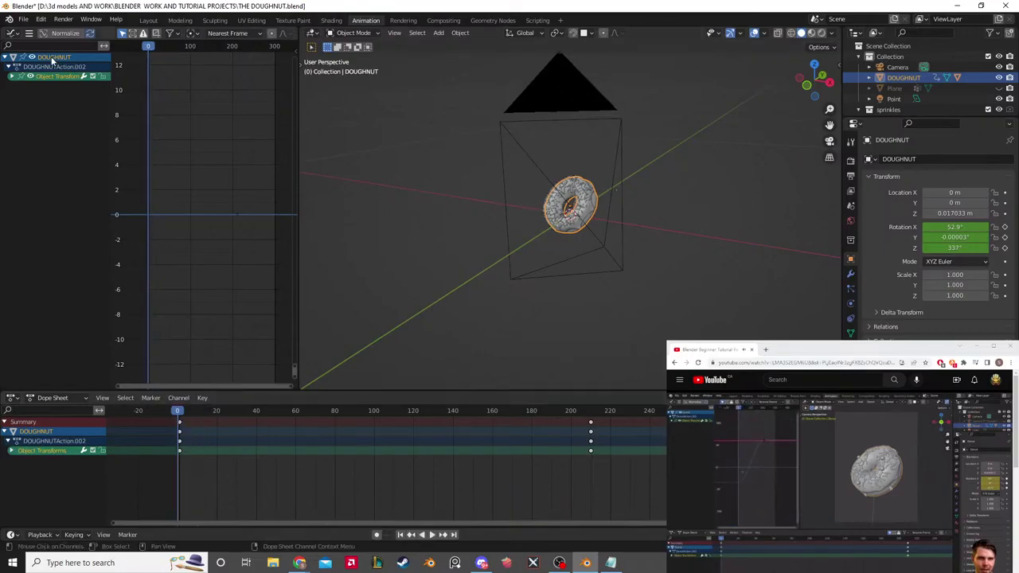
click(51, 77)
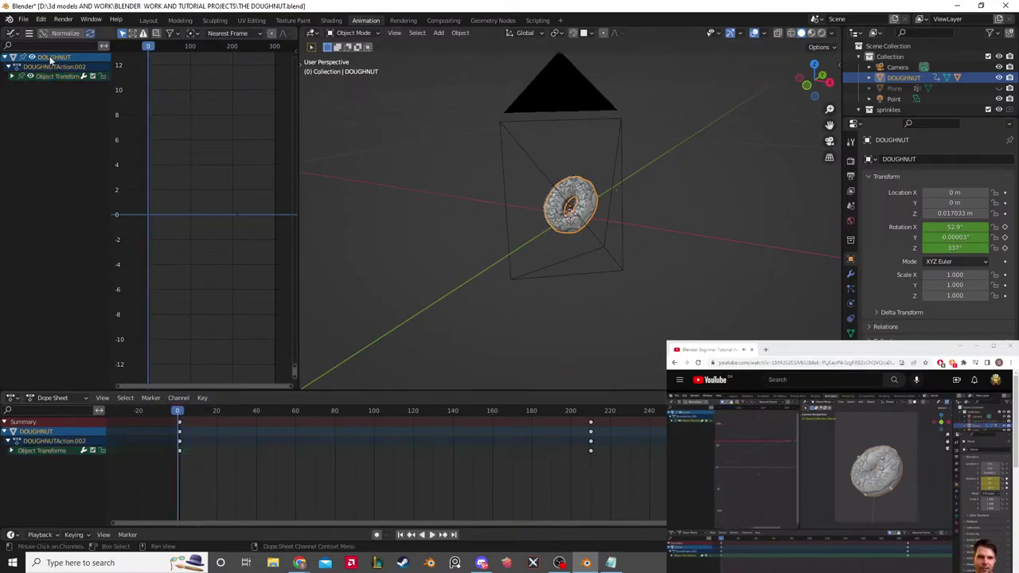
click(234, 216)
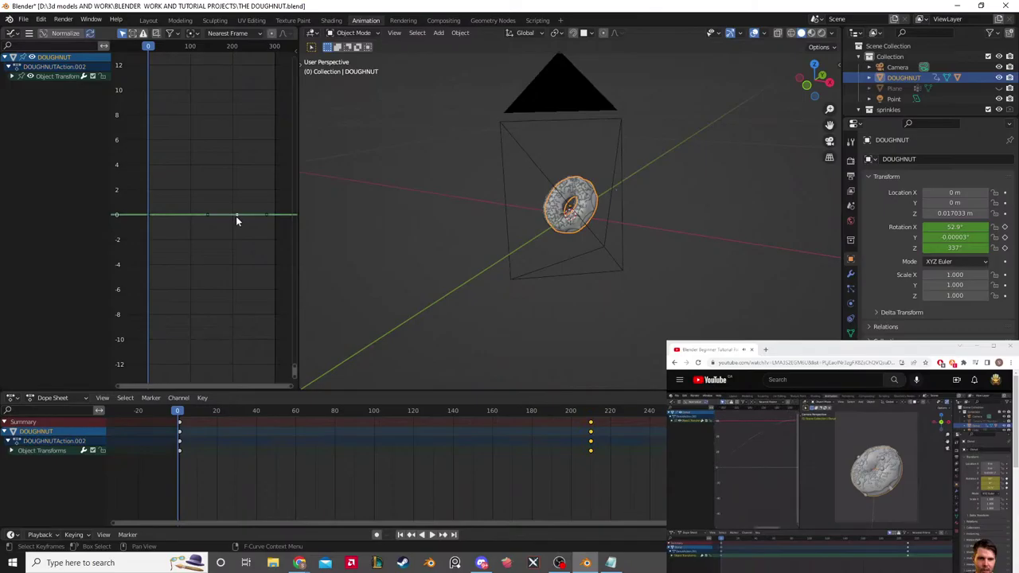
scroll(236, 216, up, 1)
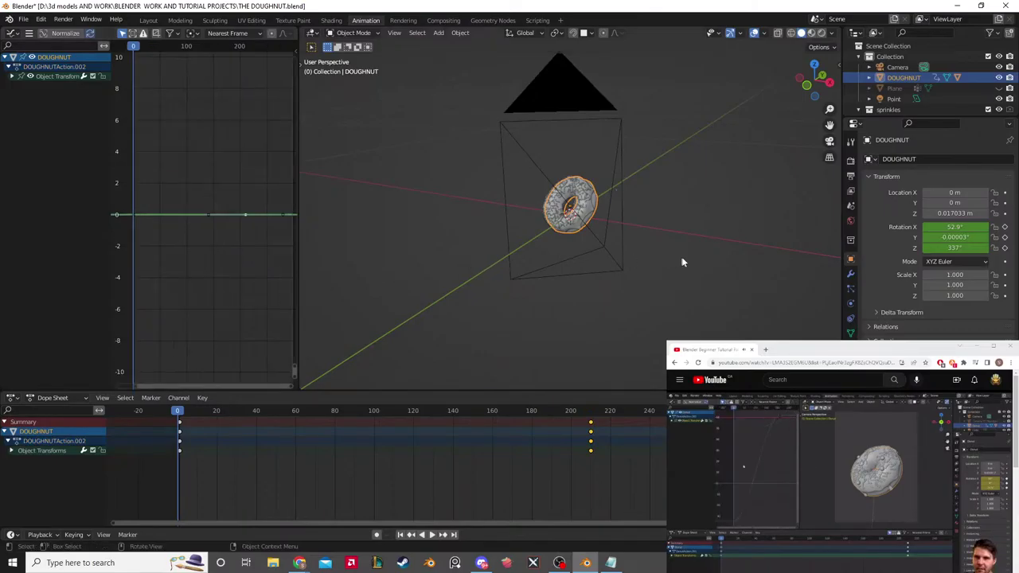
click(228, 256)
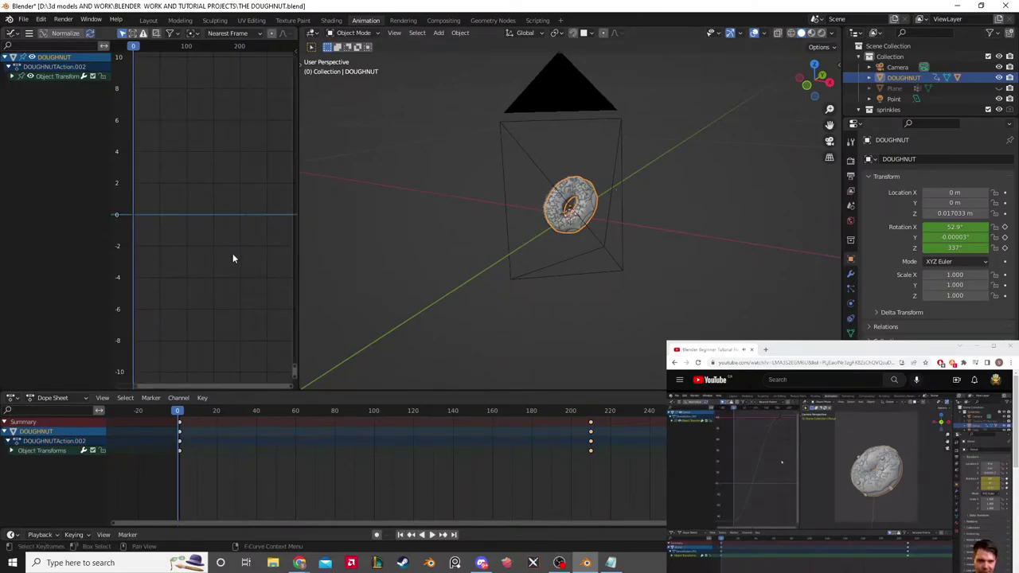
key(Home)
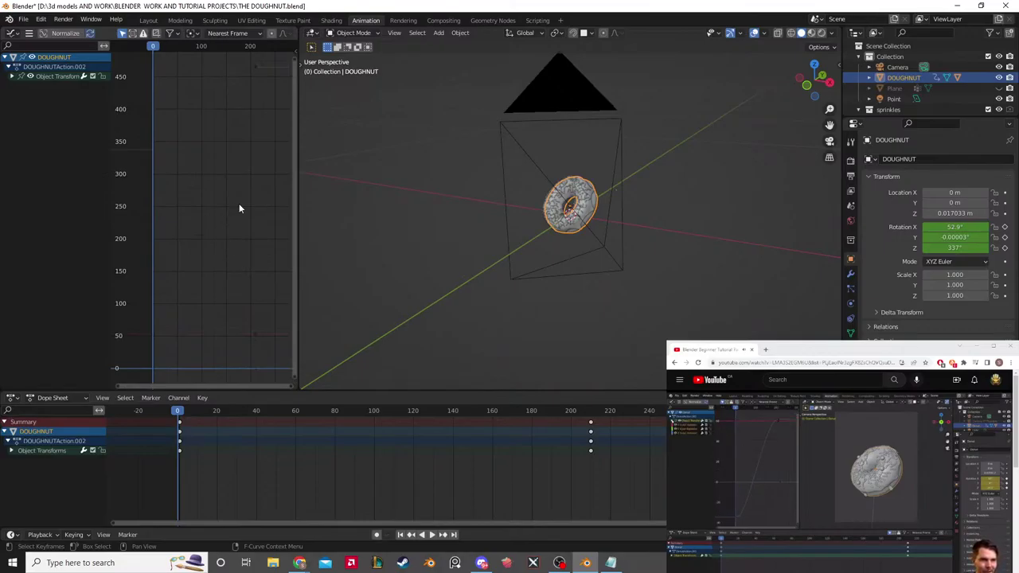
middle_drag(239, 208, 236, 232)
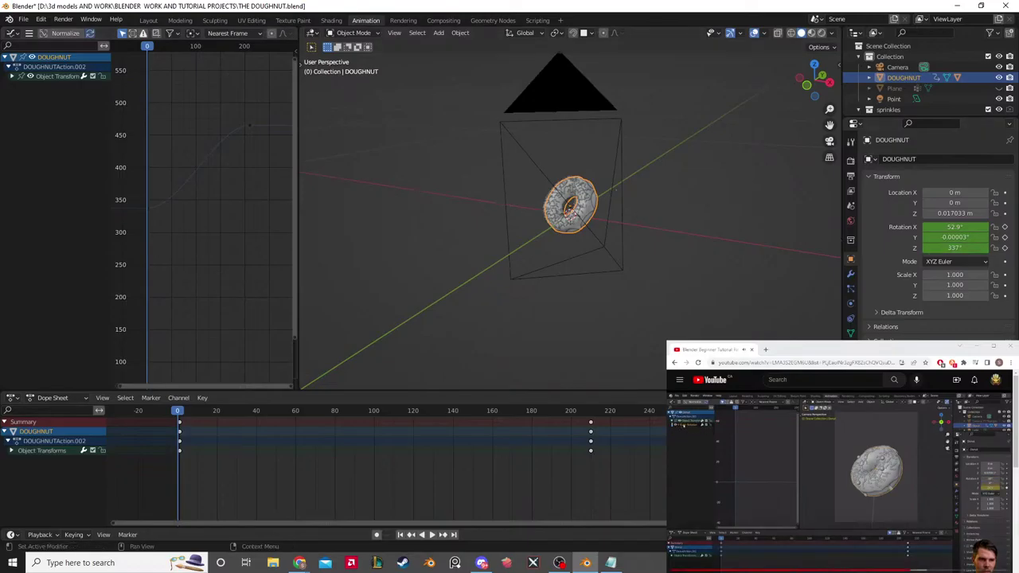
Step: Zoom the graph and select the rising rotation curve, then the flat red curve
click(904, 557)
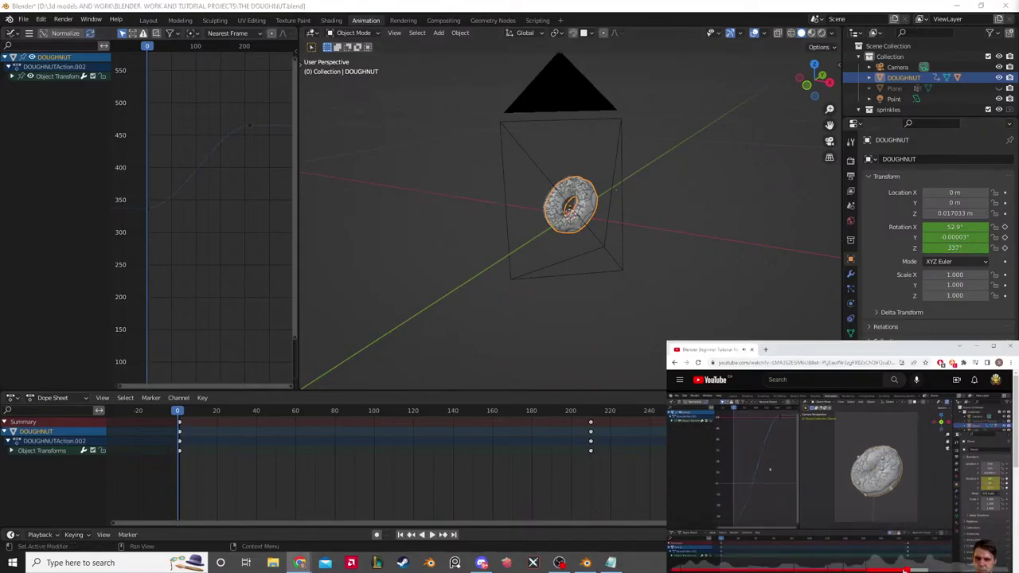
scroll(236, 196, down, 5)
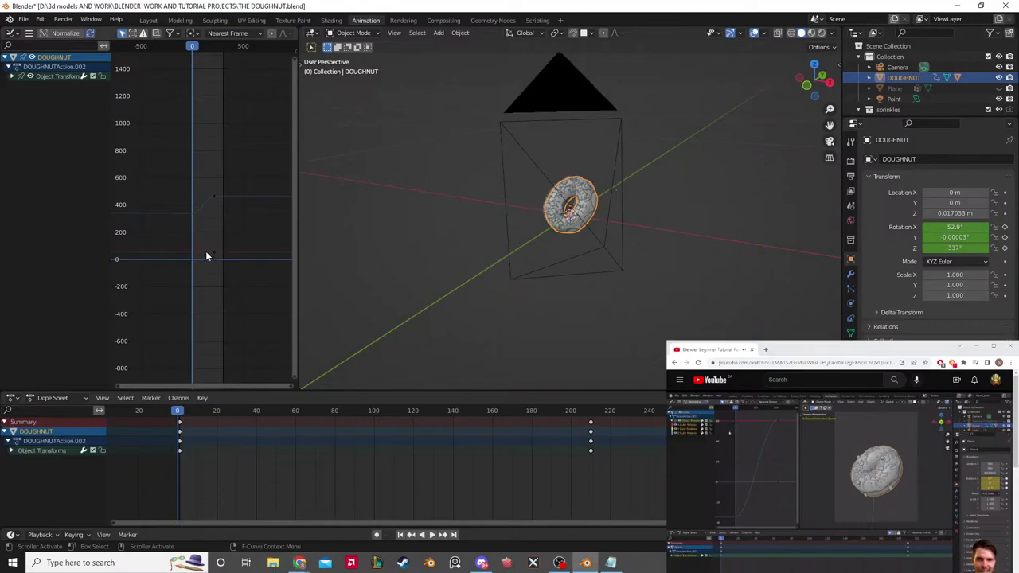
scroll(205, 255, up, 3)
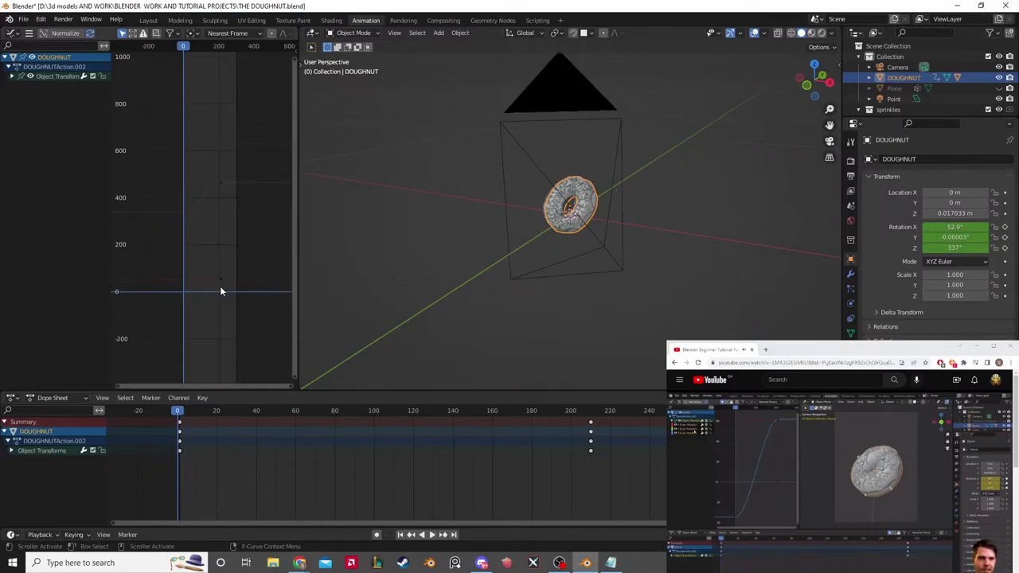
click(221, 184)
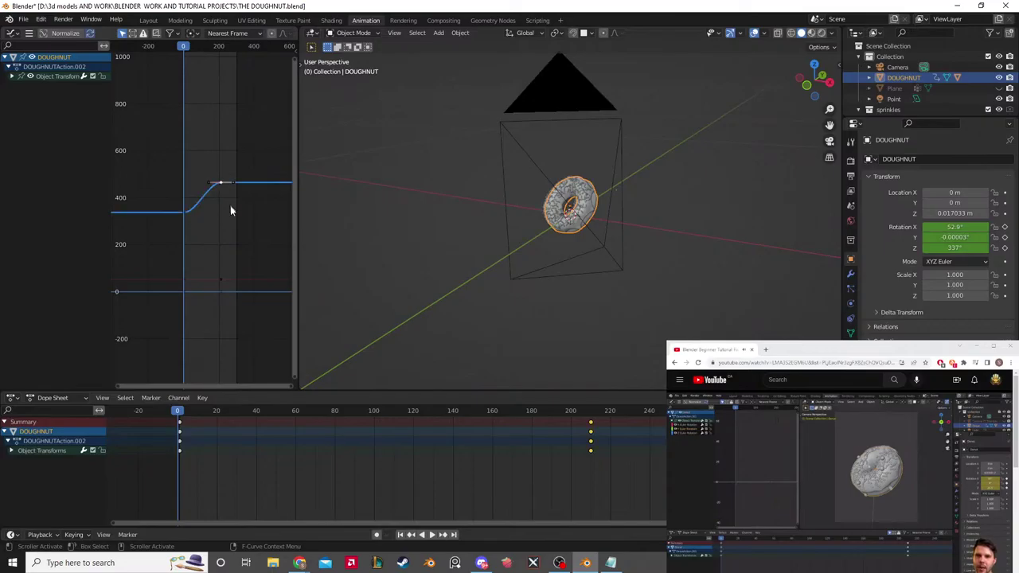
click(231, 208)
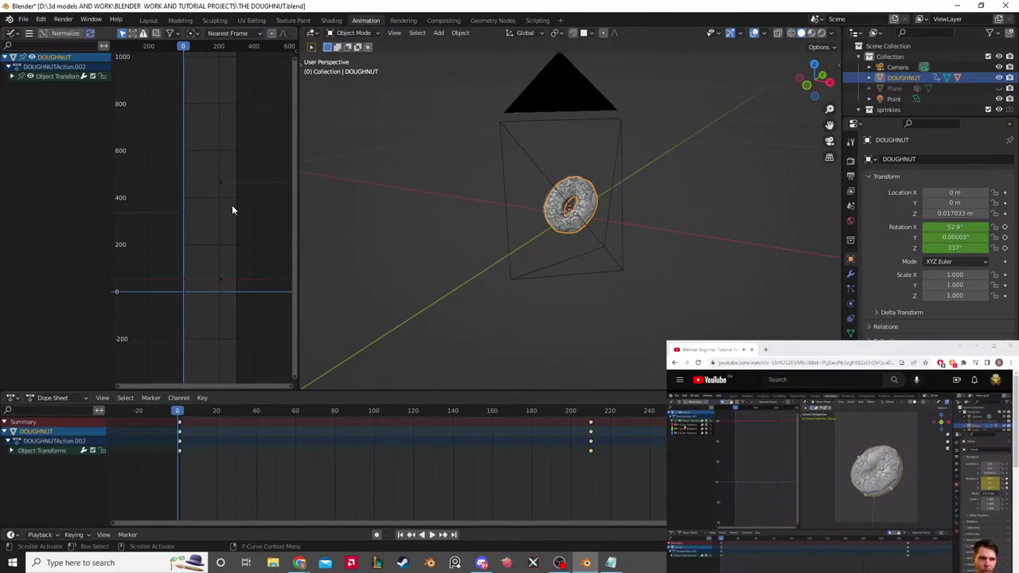
click(232, 209)
click(220, 277)
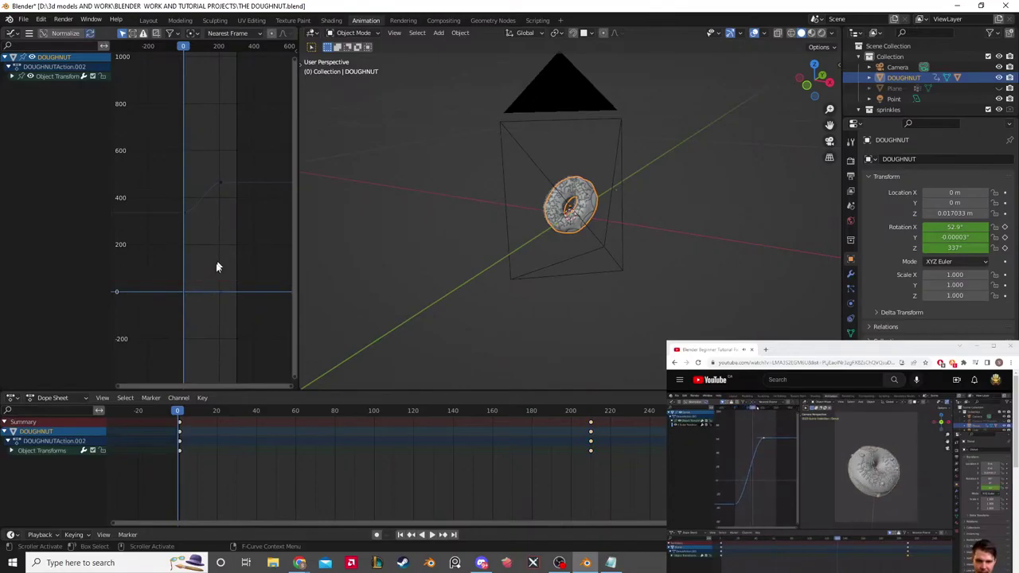
Step: Box-select keyframes in the graph and delete them
drag(211, 279, 198, 276)
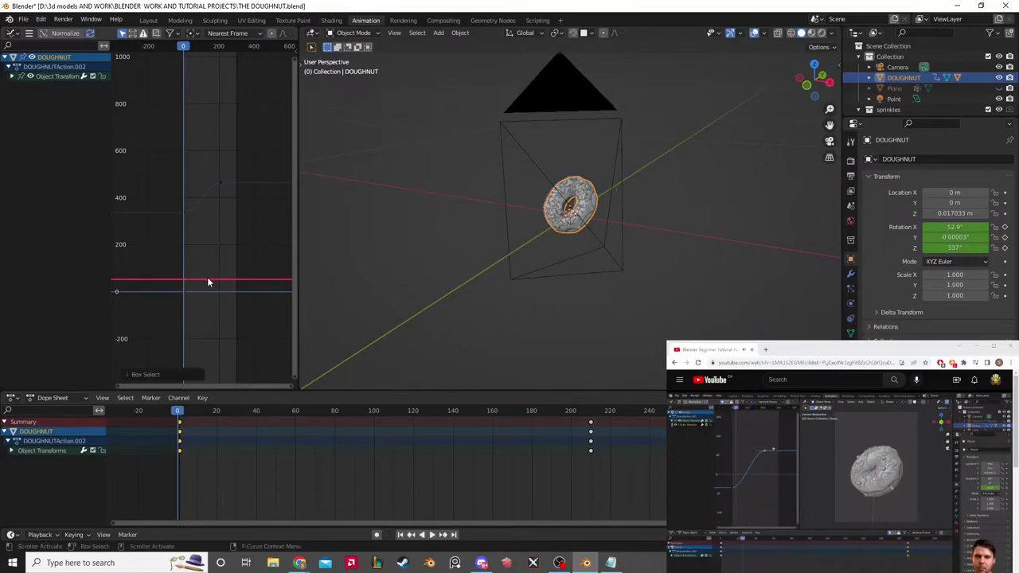
click(208, 260)
key(x)
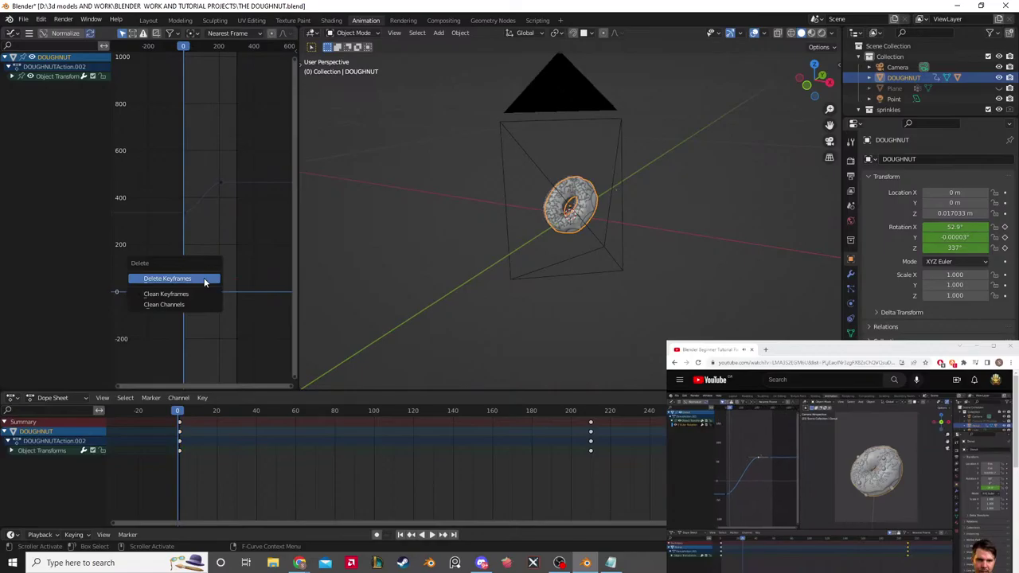
click(204, 278)
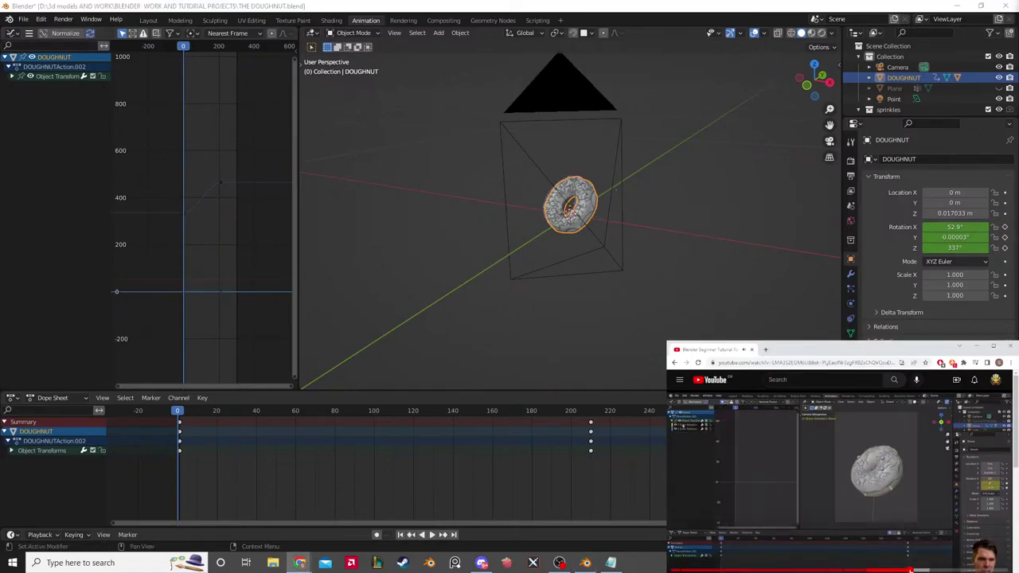
Step: Select the flat red curve, then all keys of the Object Transforms channel
click(214, 277)
click(223, 276)
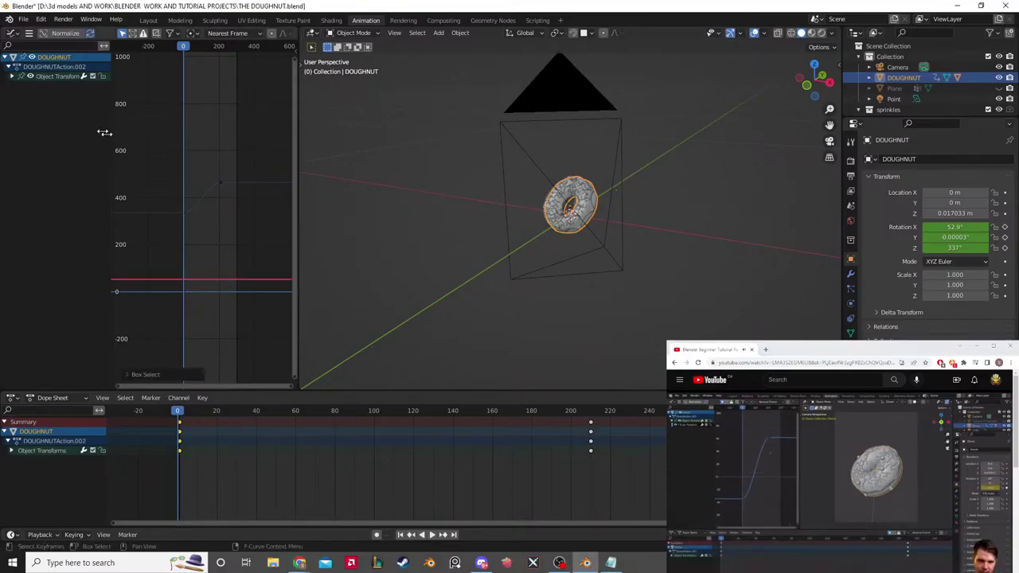
click(66, 74)
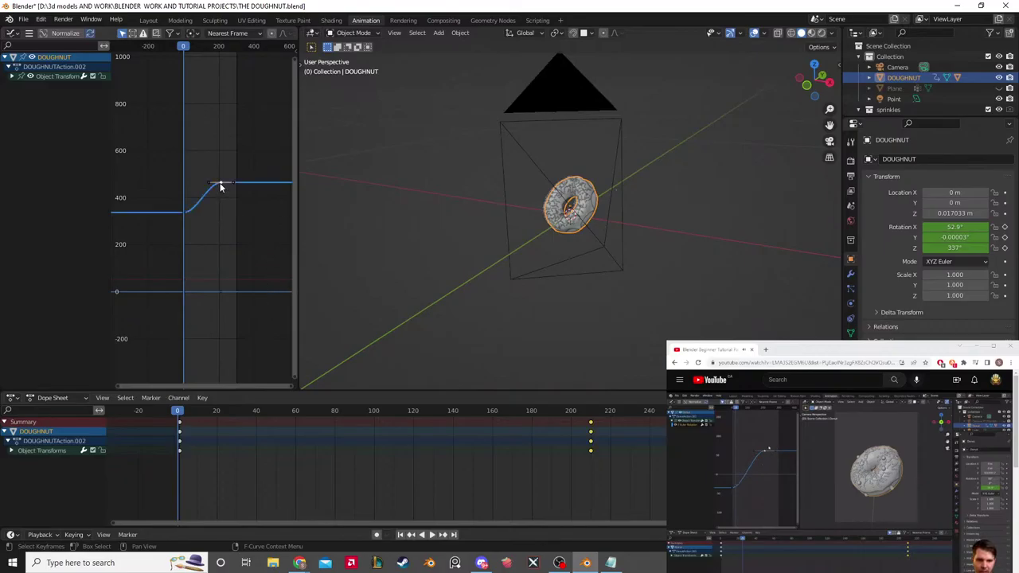
Step: Zoom in on the rotation curve, play the spin and scrub to about frame 208
ctrl+middle_drag(221, 186, 241, 232)
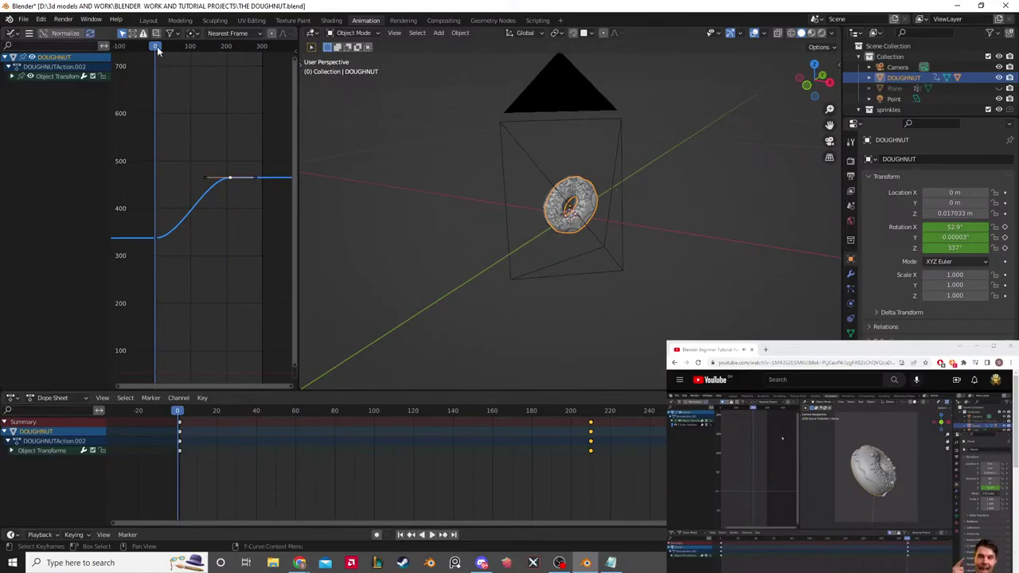
key(space)
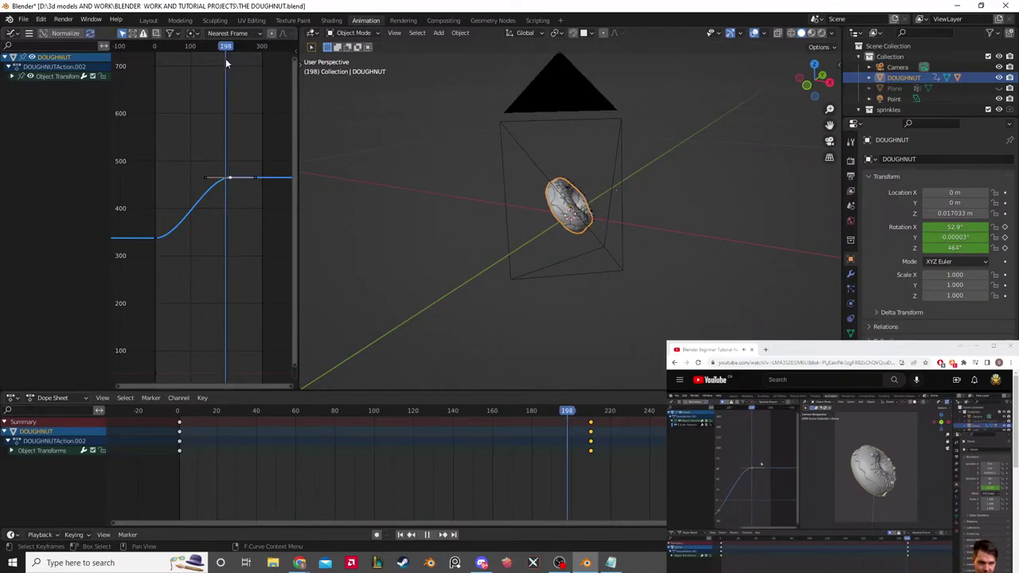
drag(225, 58, 230, 59)
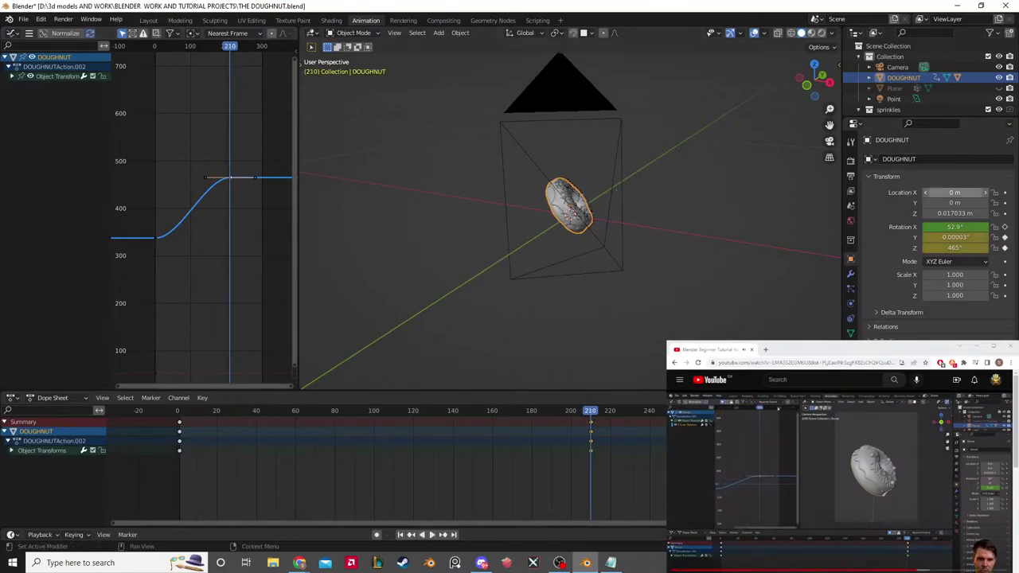
click(781, 437)
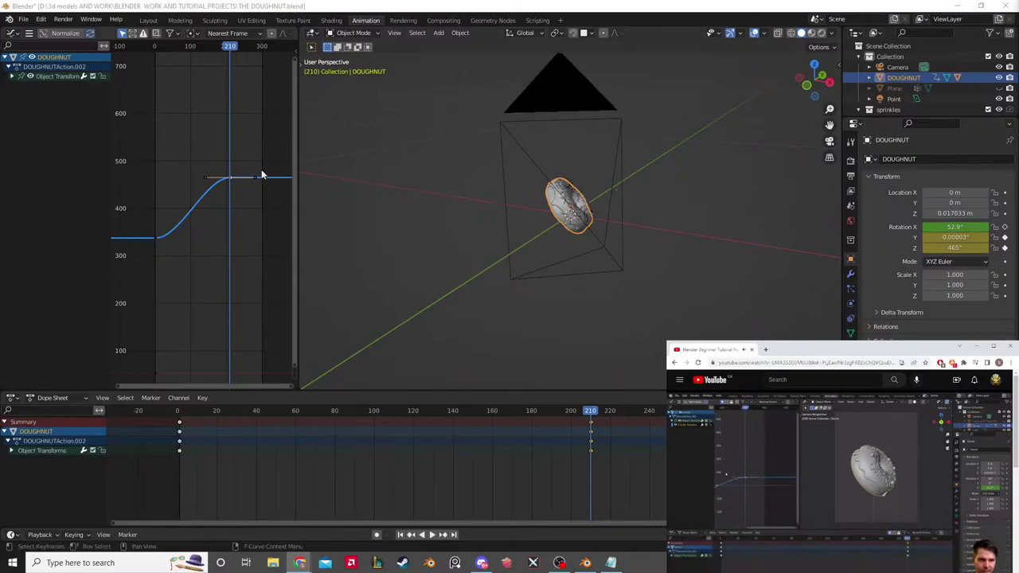
Step: Start and cancel a keyframe scale, reframe the graph, and show the lower area's editor-type list
key(s)
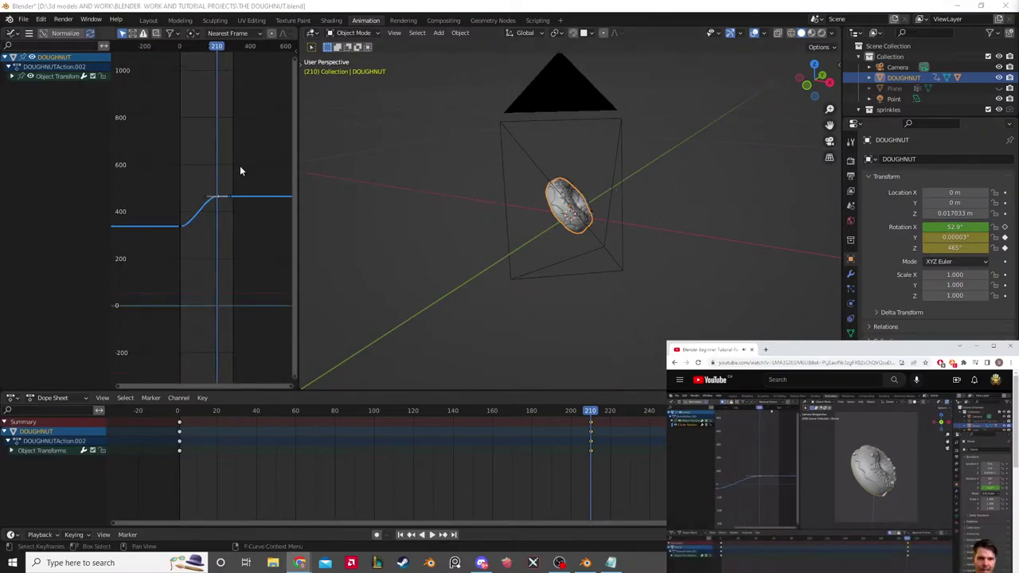
key(Escape)
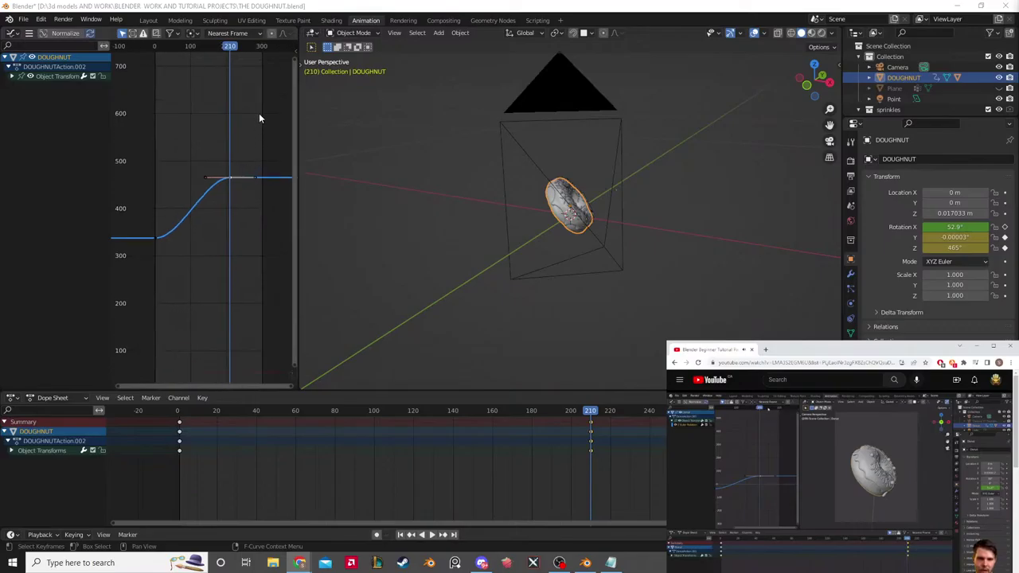
scroll(258, 119, down, 5)
scroll(243, 141, up, 4)
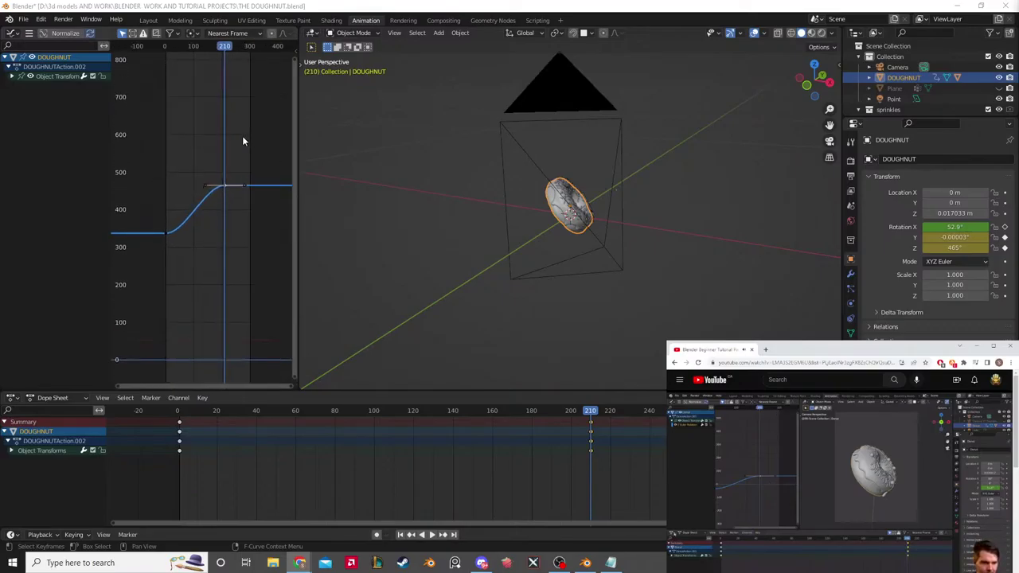
middle_drag(243, 141, 238, 156)
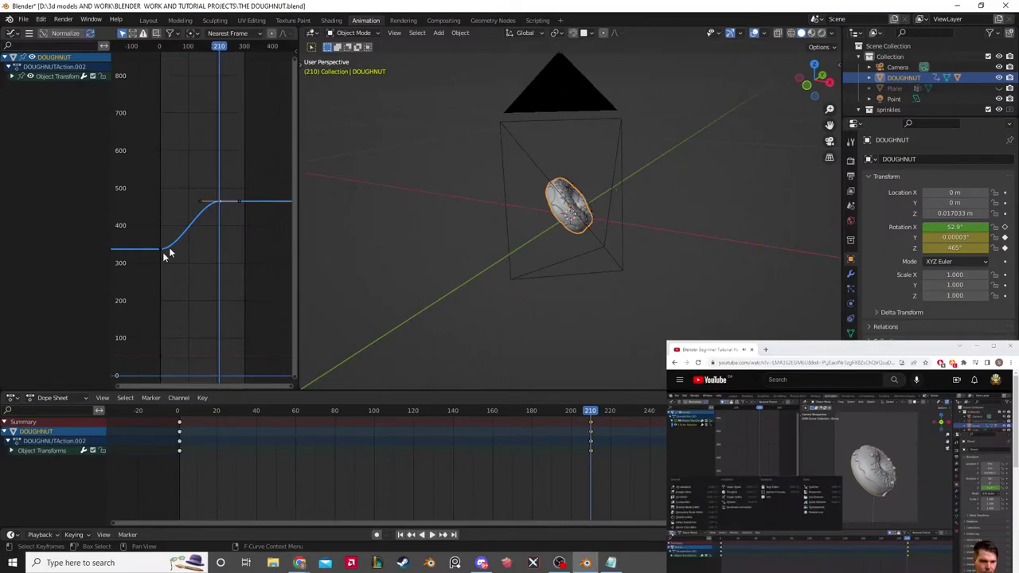
click(16, 400)
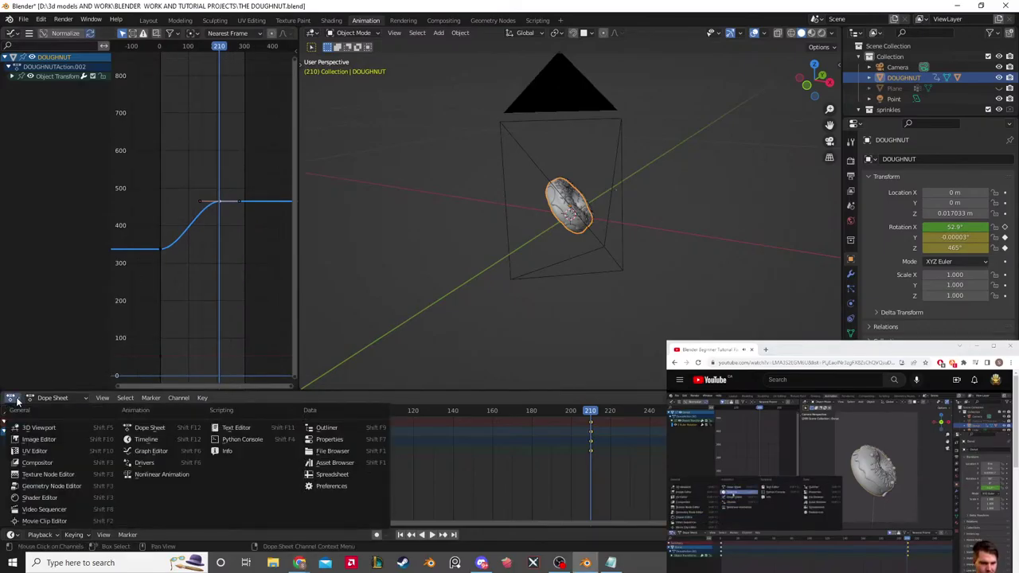
Step: Close the editor list, hide and unhide the rotation curve, then box-select its keyframes and handles
key(Escape)
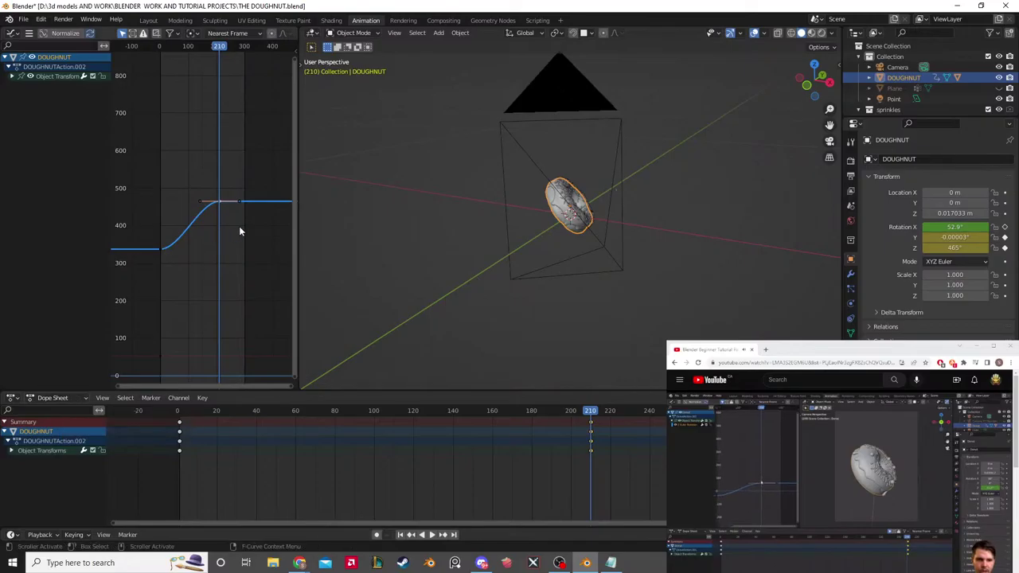
key(h)
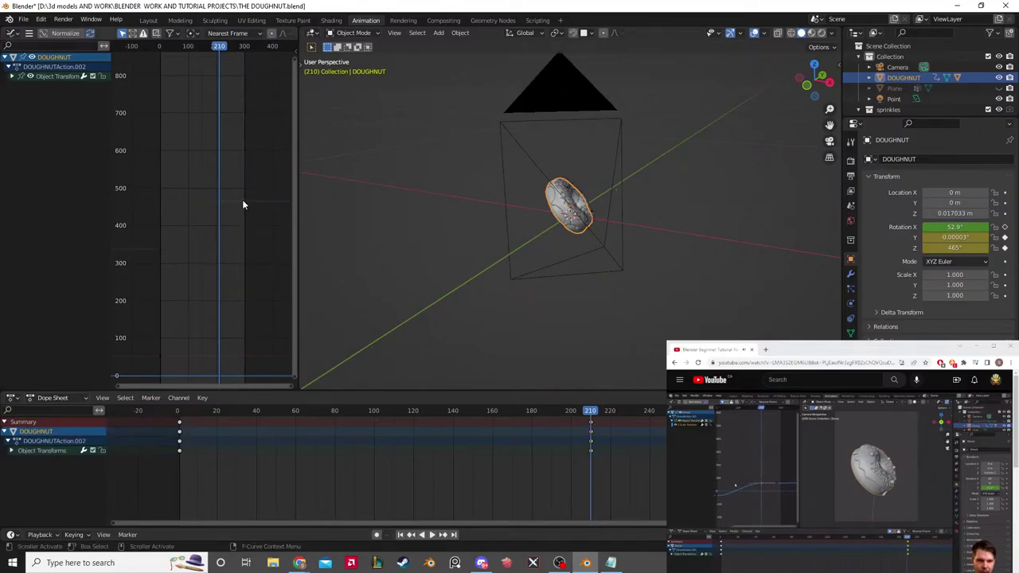
key(alt+h)
scroll(244, 231, up, 1)
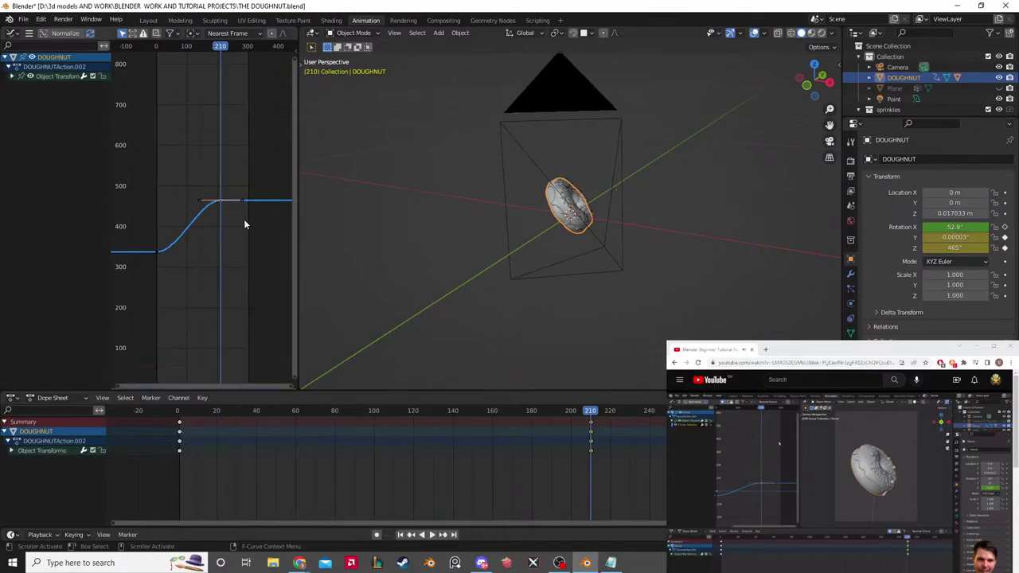
key(h)
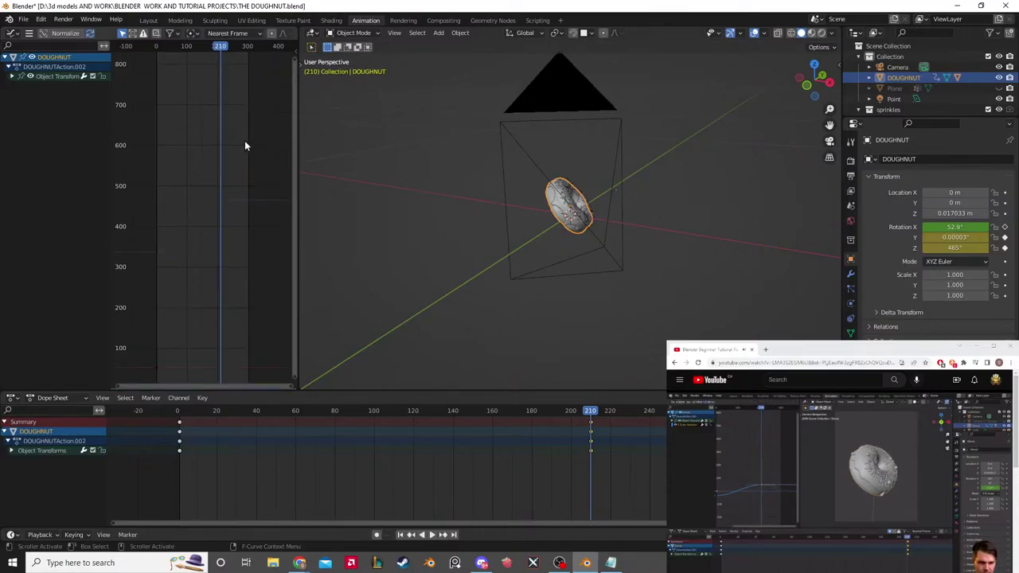
key(alt+h)
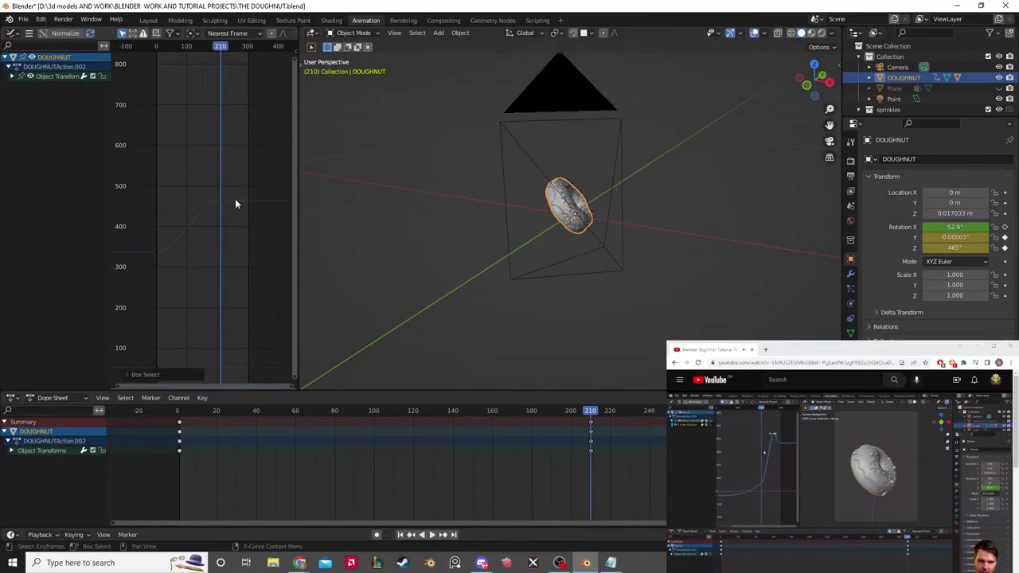
drag(235, 198, 240, 216)
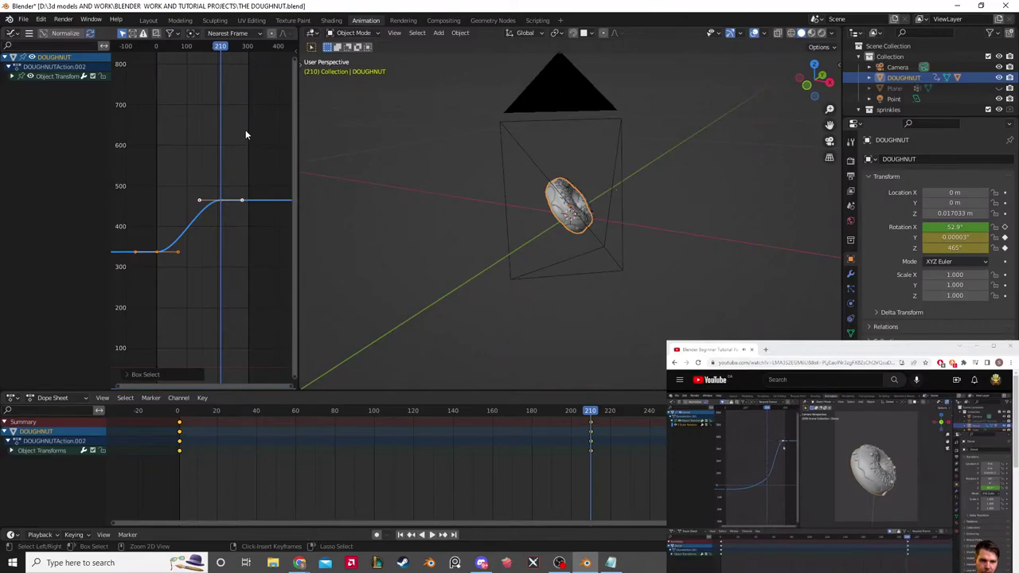
Step: Insert a new keyframe after frame 210 and raise it to about 710°
ctrl+right_click(245, 130)
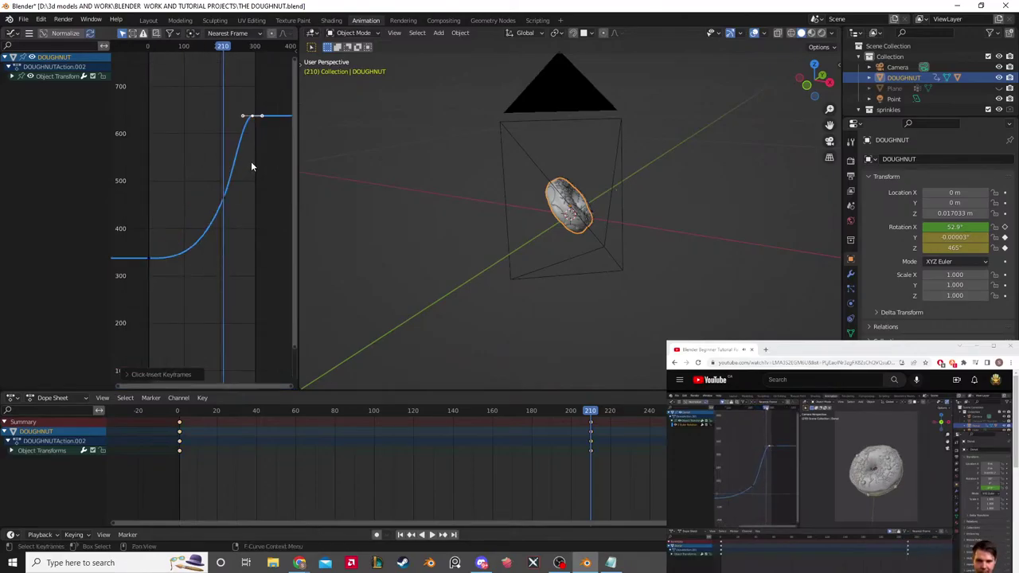
click(253, 117)
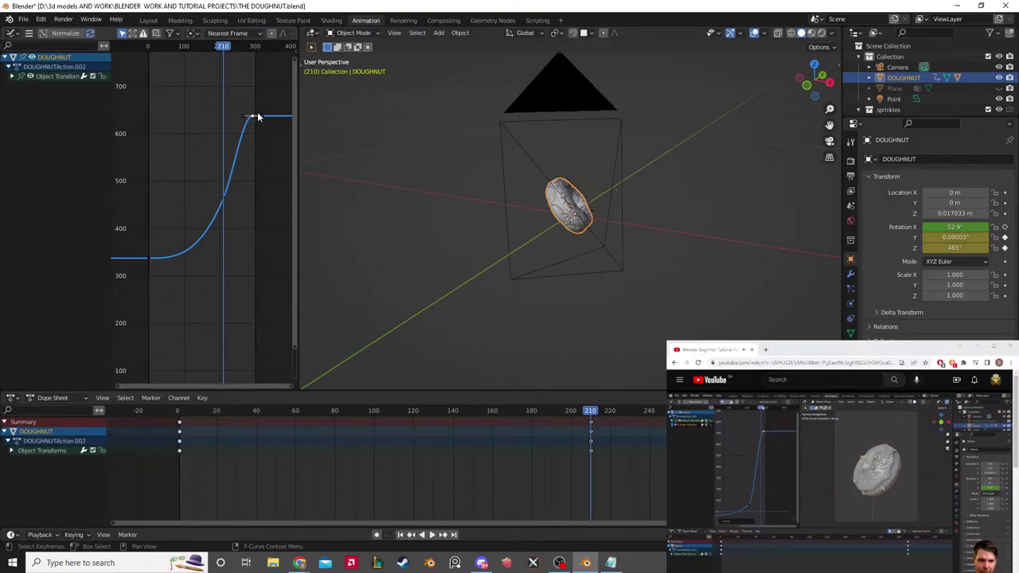
drag(252, 117, 251, 80)
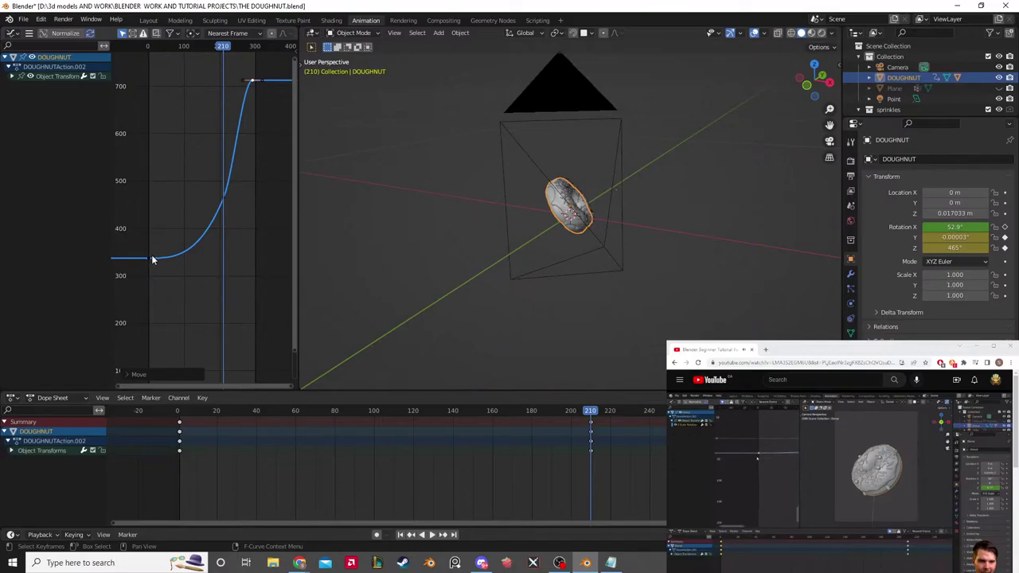
Step: Reframe the graph, select the curve's first keyframe and show its properties in the sidebar
scroll(151, 257, up, 1)
middle_drag(151, 256, 211, 246)
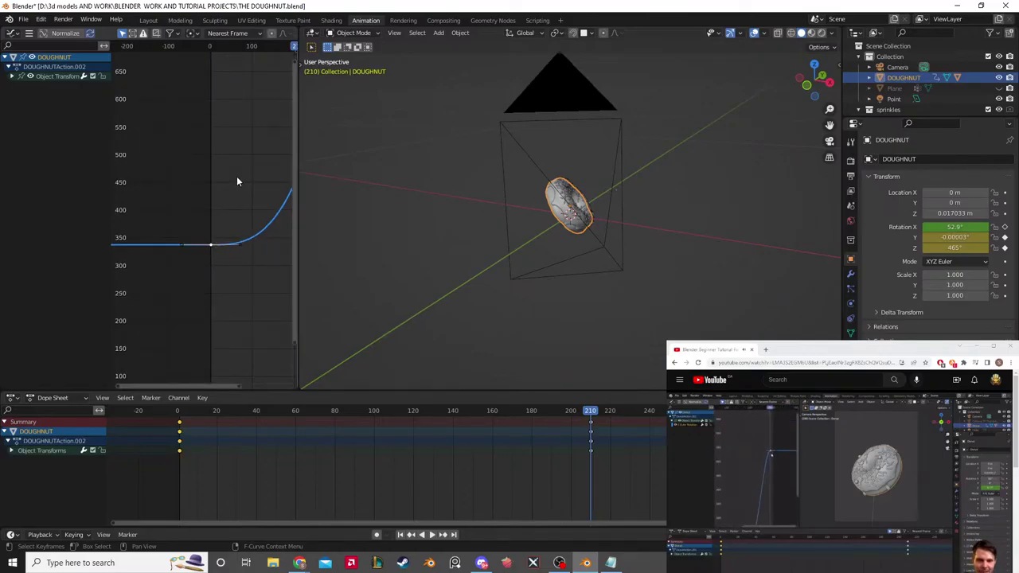
middle_drag(236, 182, 191, 238)
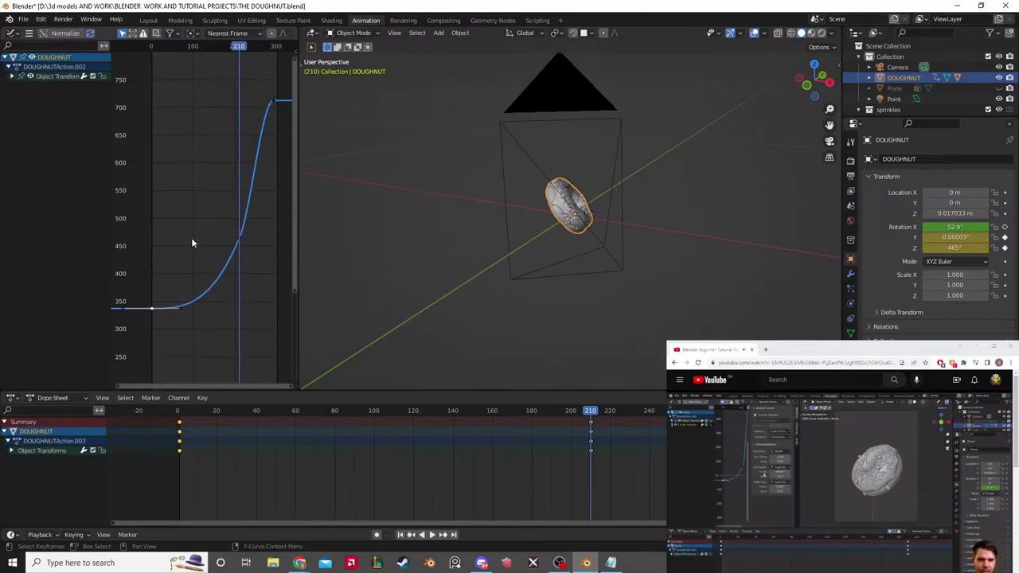
click(192, 240)
click(151, 308)
key(n)
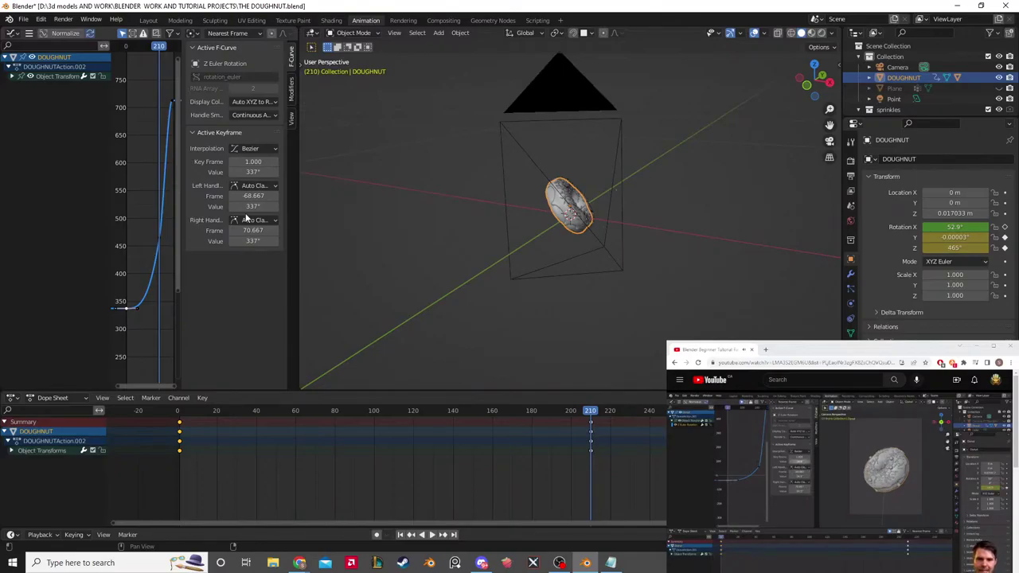
Step: Change the first keyframe's Active Keyframe value from 337° to 330°
click(262, 173)
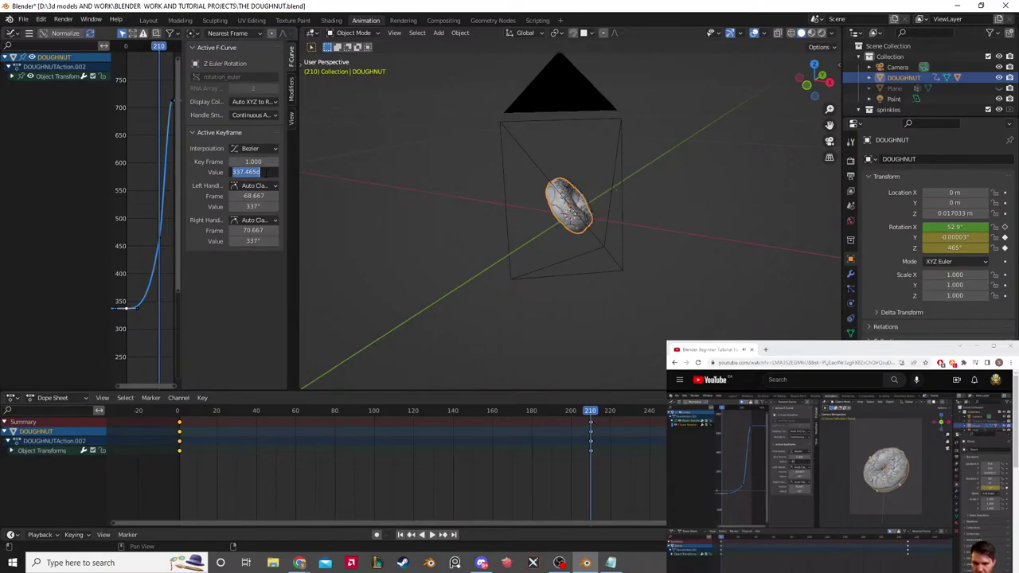
text(330)
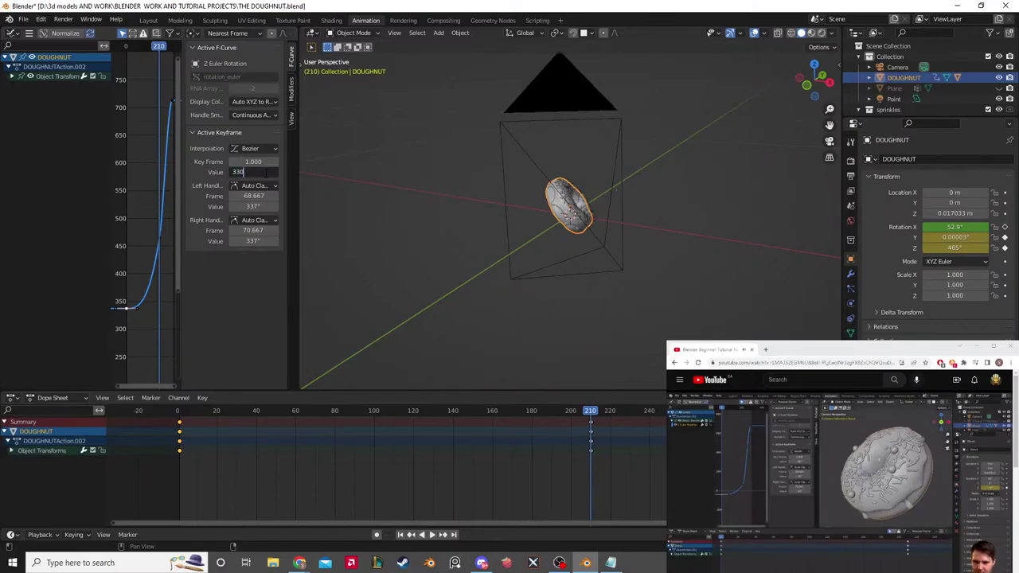
key(Return)
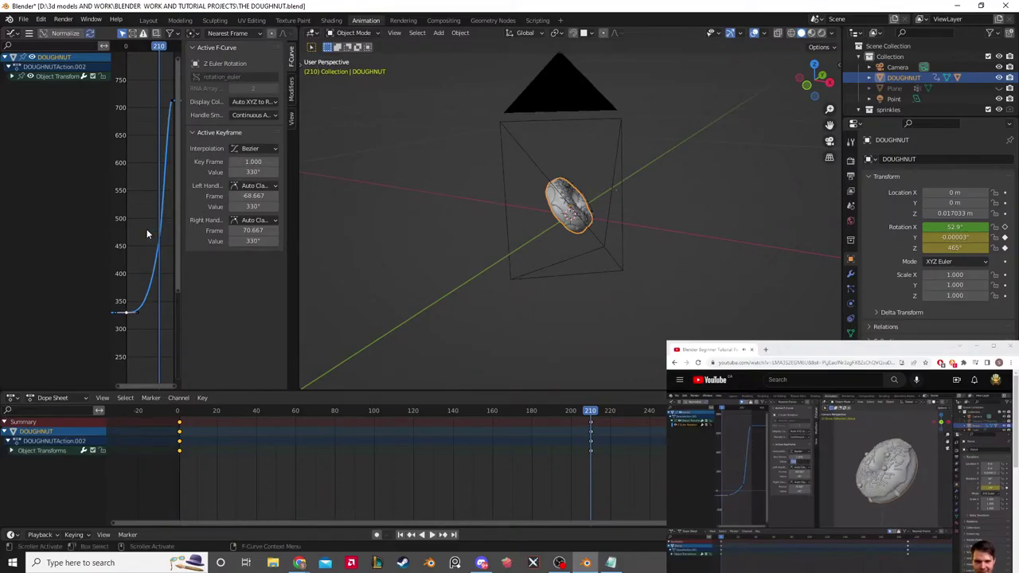
key(h)
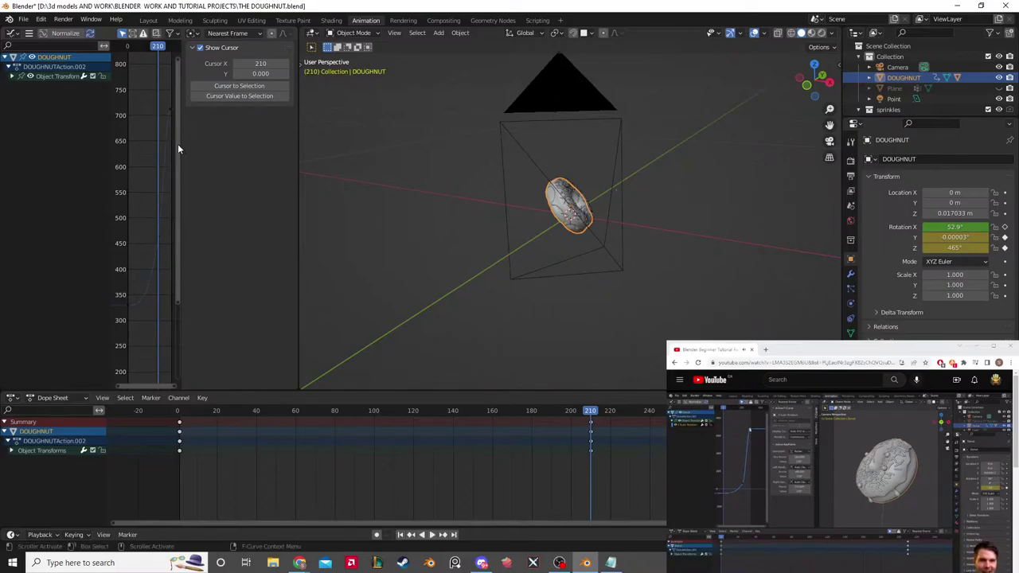
Step: Resize the Graph Editor and its side panel to widen the graph view
drag(179, 149, 288, 152)
click(301, 157)
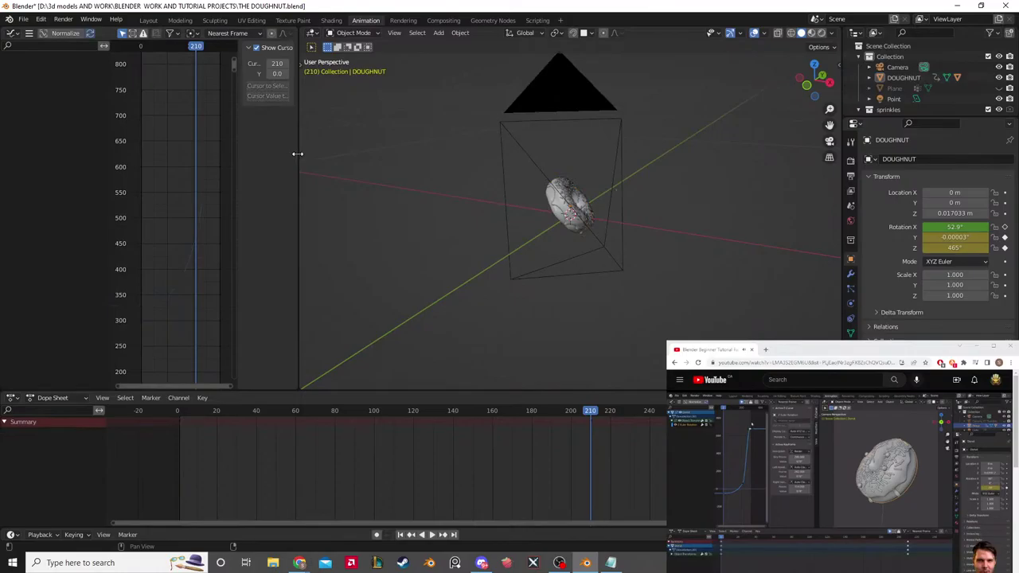
drag(297, 153, 440, 159)
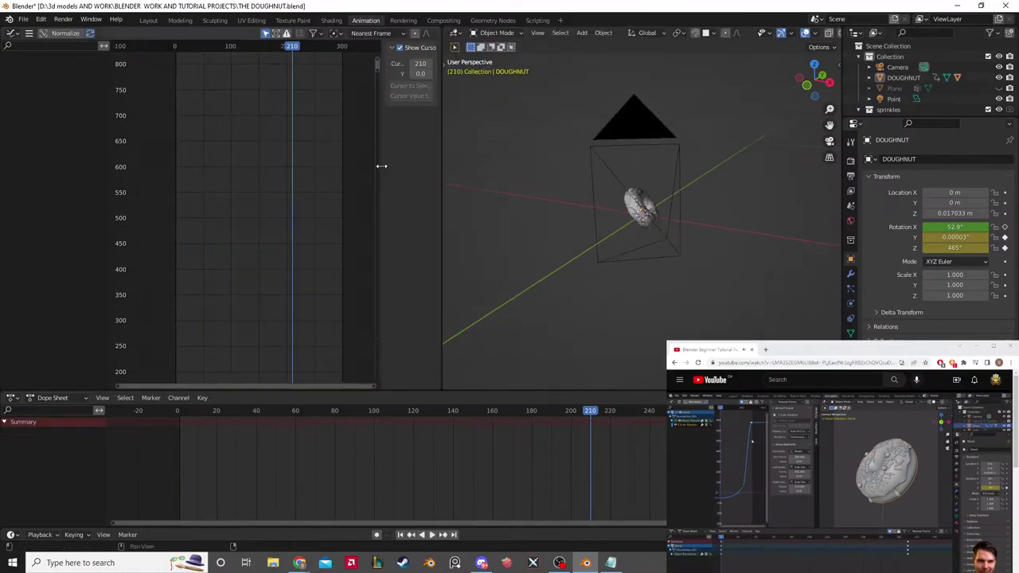
drag(377, 164, 321, 172)
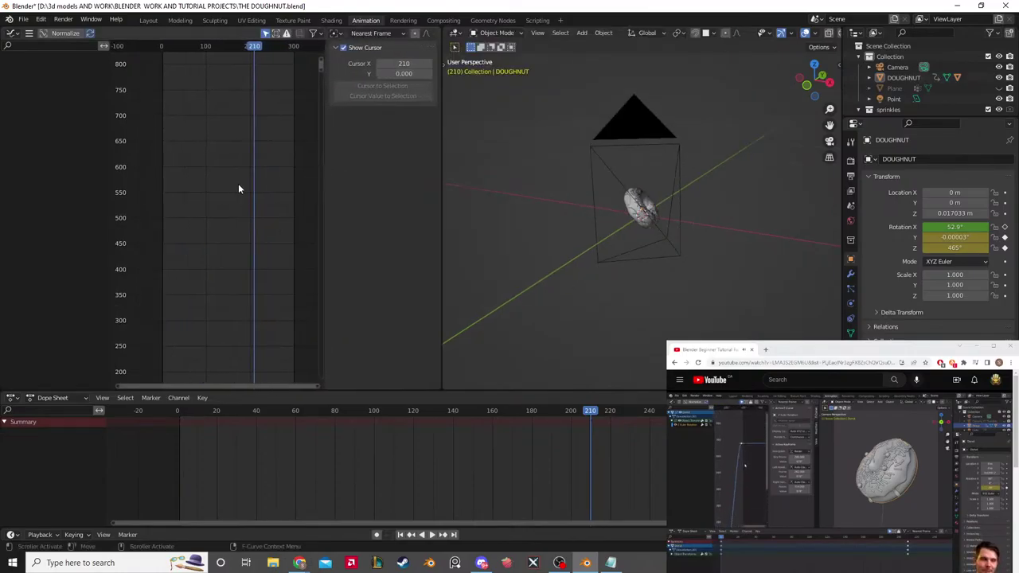
scroll(238, 187, down, 6)
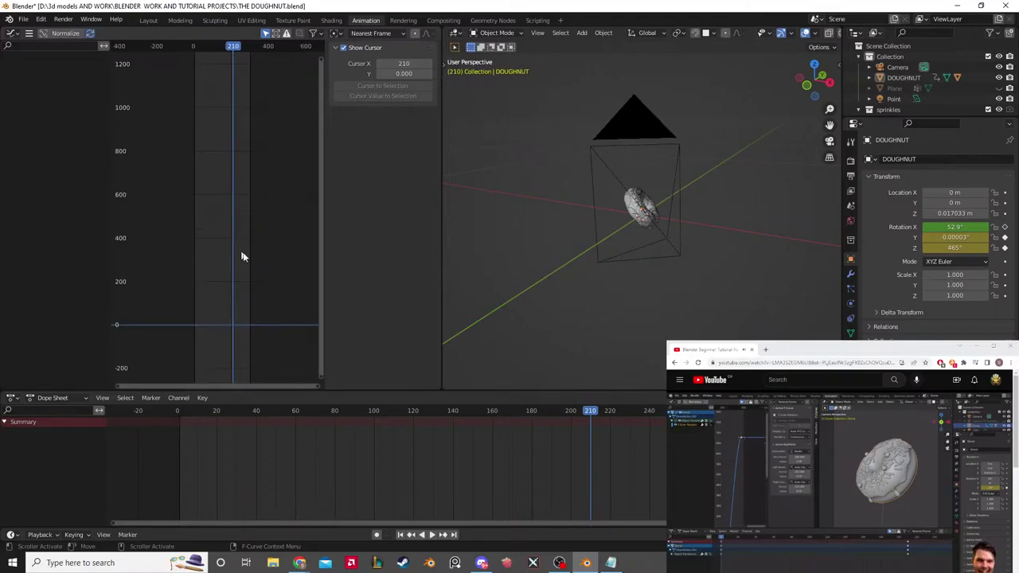
middle_drag(239, 163, 213, 192)
Step: Reselect the doughnut, frame its Z Euler Rotation curve, and select the starting keyframe
scroll(213, 192, up, 1)
scroll(215, 191, up, 2)
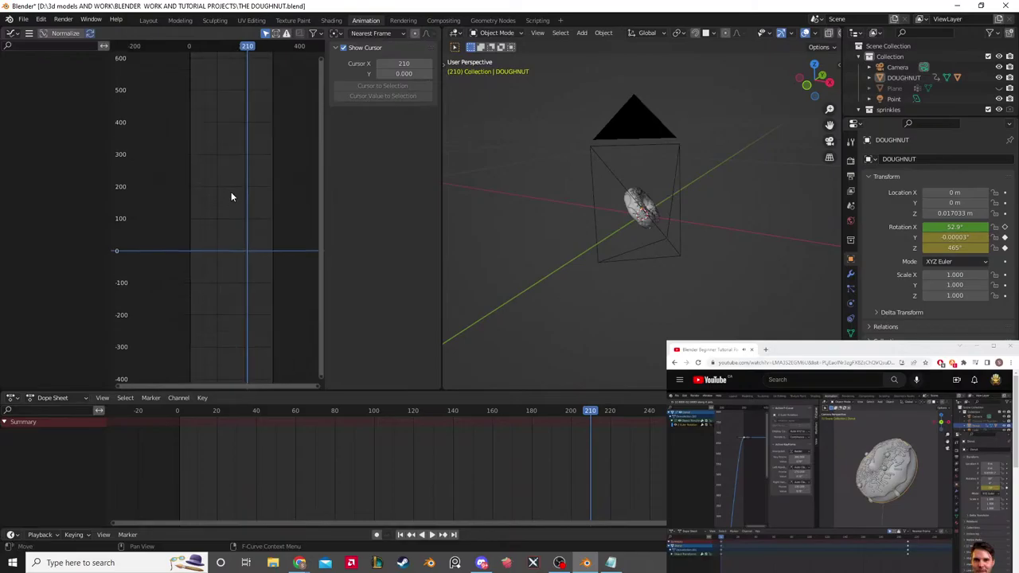
scroll(230, 196, up, 3)
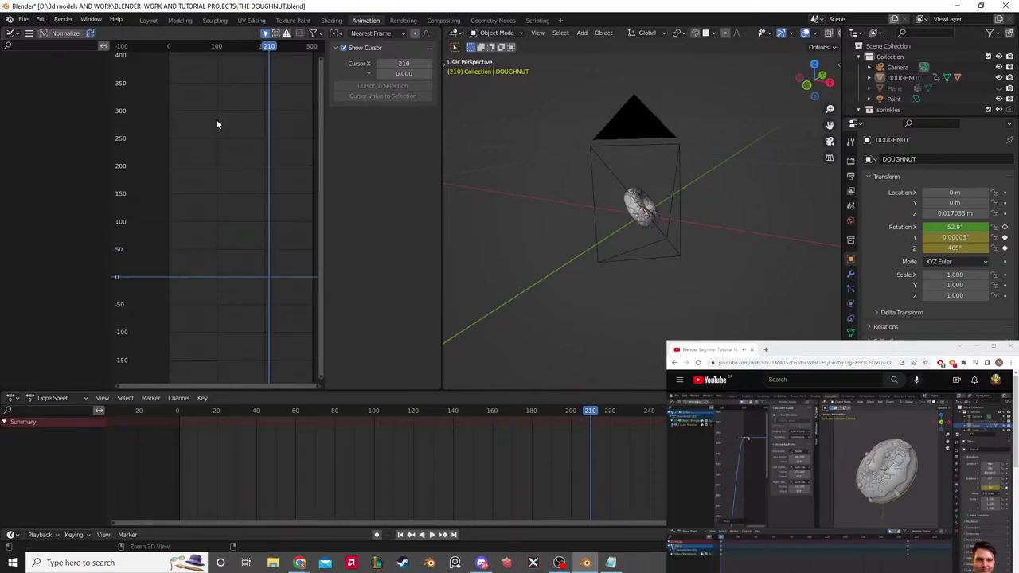
key(ctrl+z)
scroll(221, 141, down, 1)
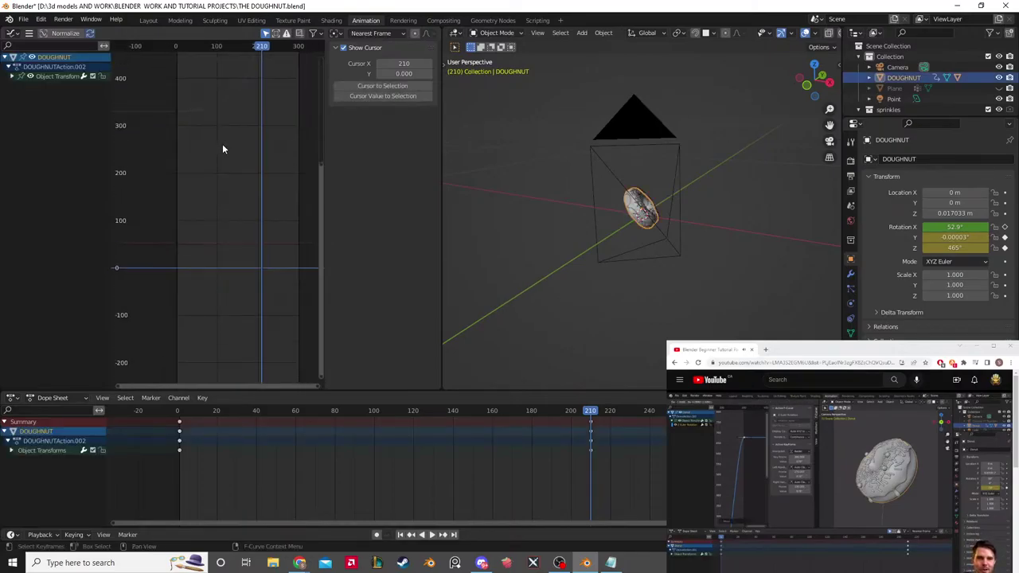
middle_drag(223, 149, 250, 299)
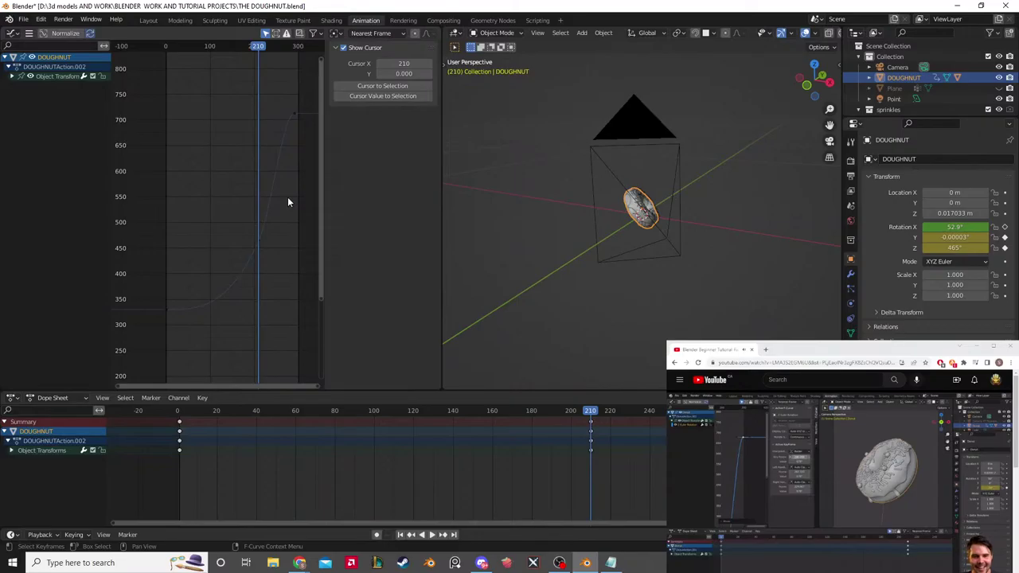
click(261, 247)
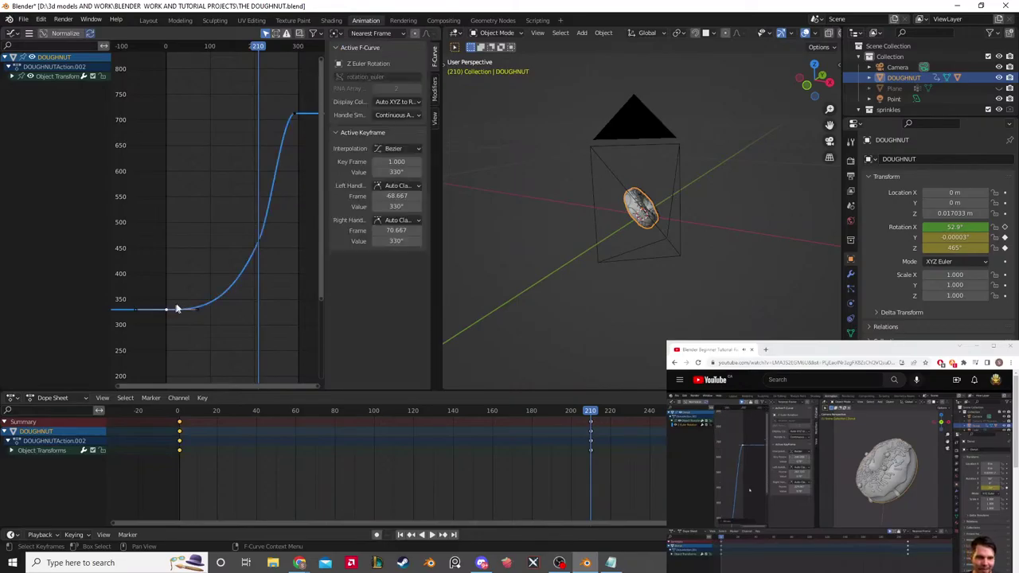
click(259, 241)
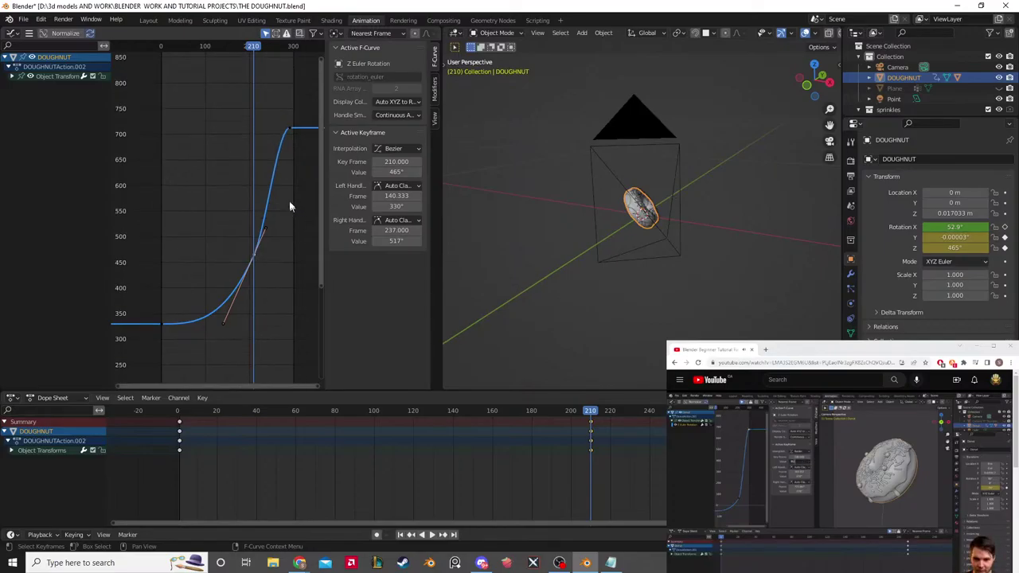
Step: Set the top keyframe to frame 301 with a value of 390°, then scrub to preview
click(290, 131)
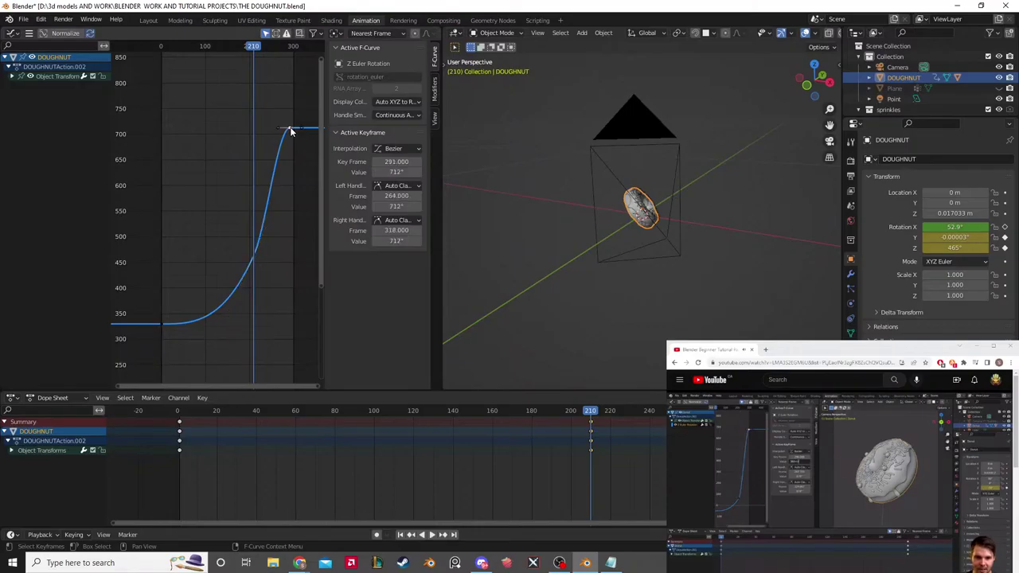
click(396, 172)
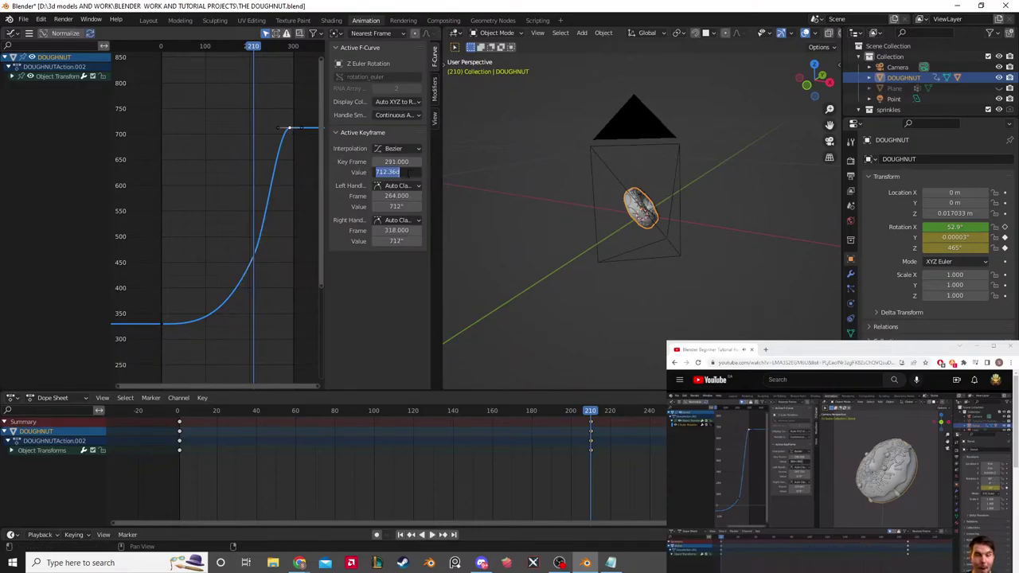
text(3)
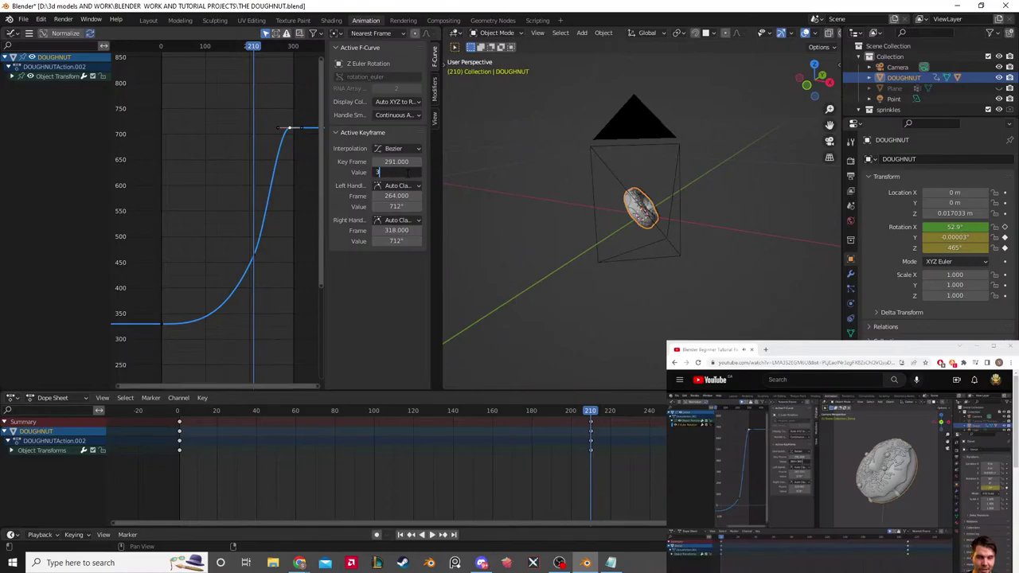
text(60+360)
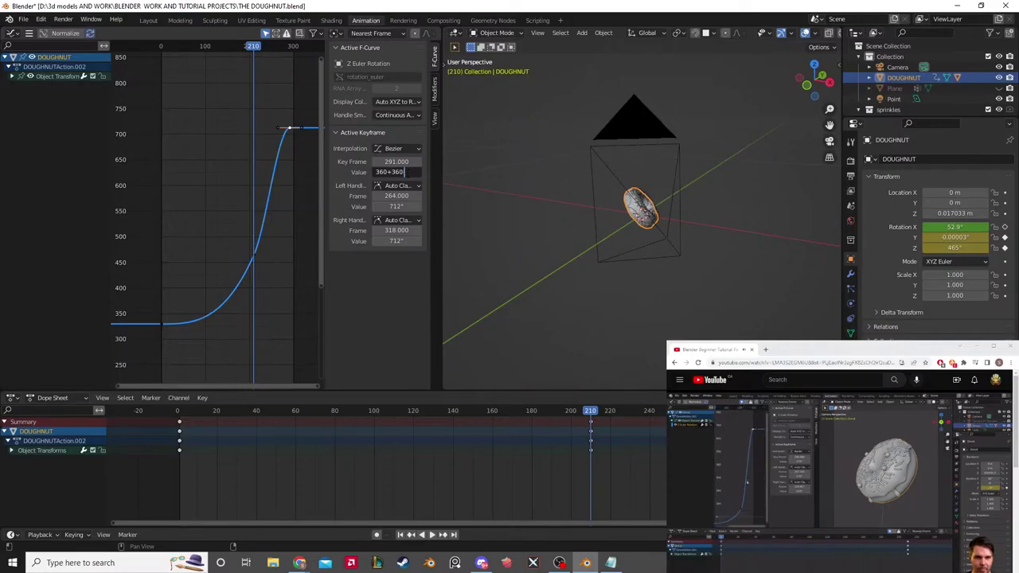
text(+330)
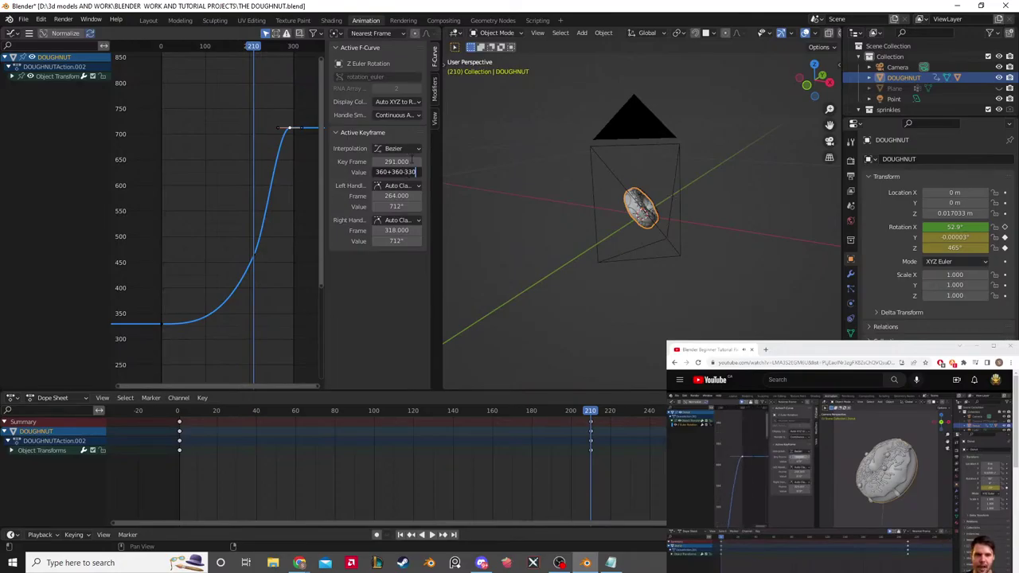
click(413, 161)
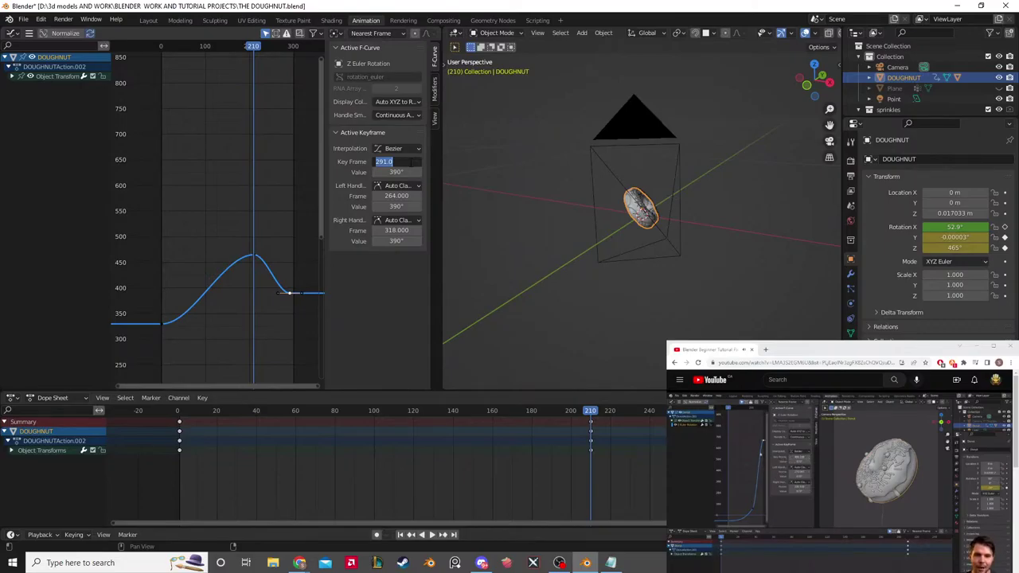
text(300)
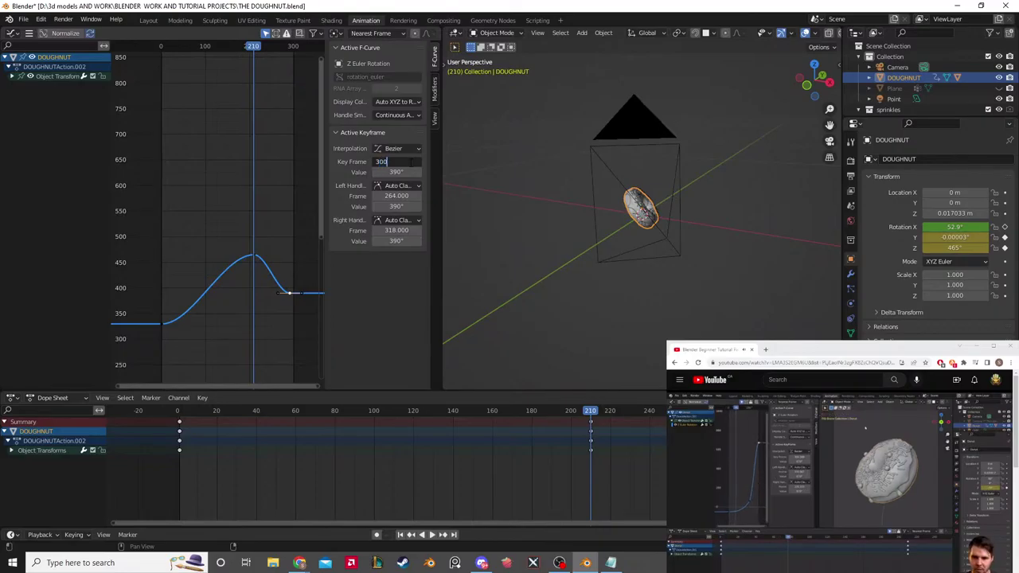
key(BackSpace)
text(1)
key(Return)
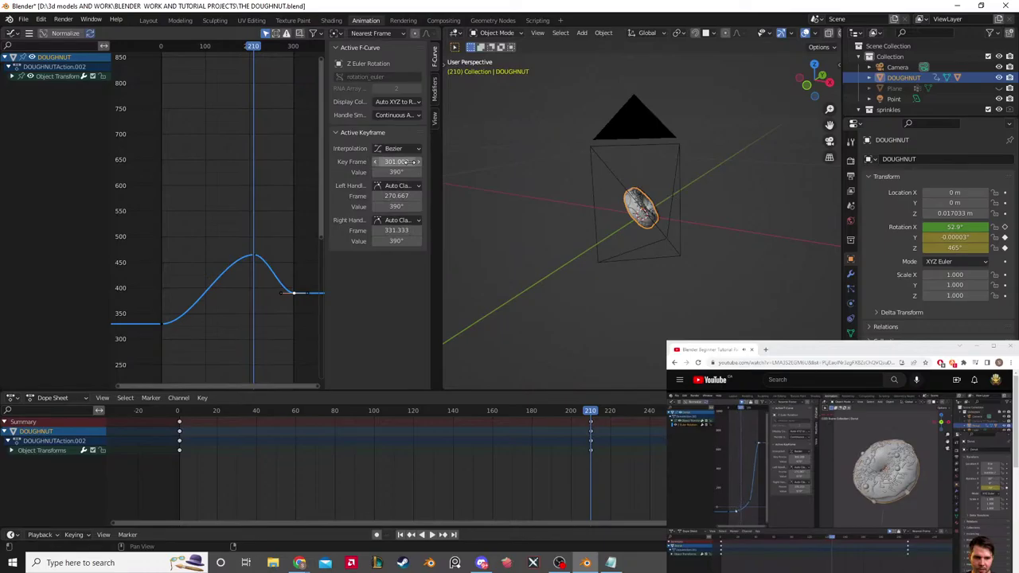
drag(208, 413, 175, 421)
Step: Play the rotation animation, selecting the frame 1 and frame 301 keyframes while watching
key(space)
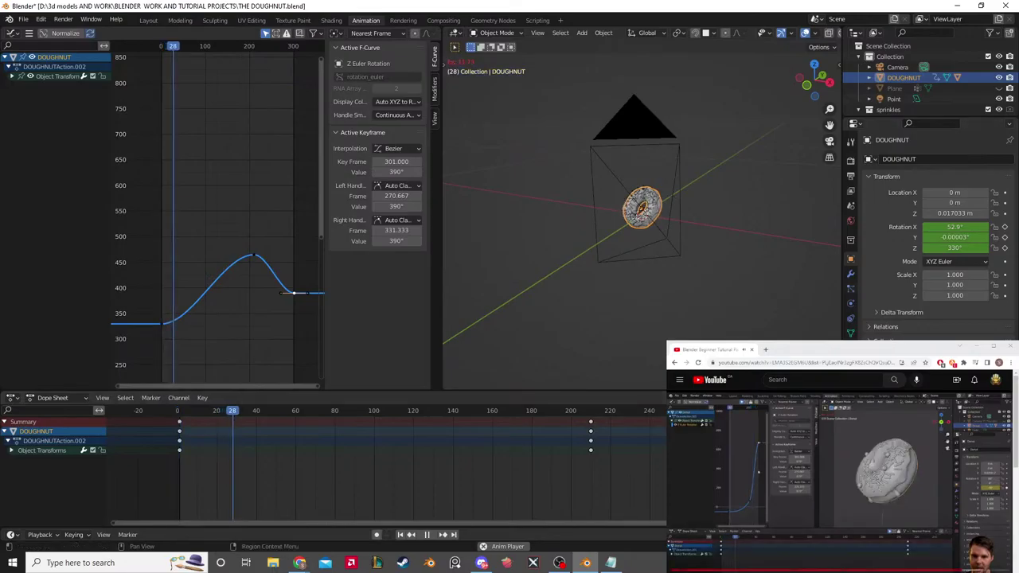
click(806, 545)
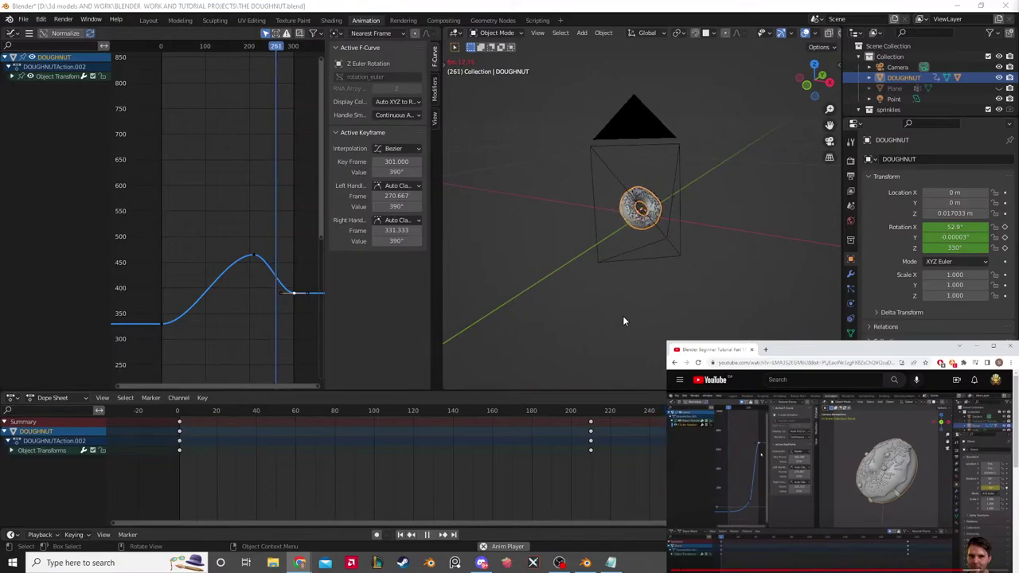
scroll(623, 315, up, 3)
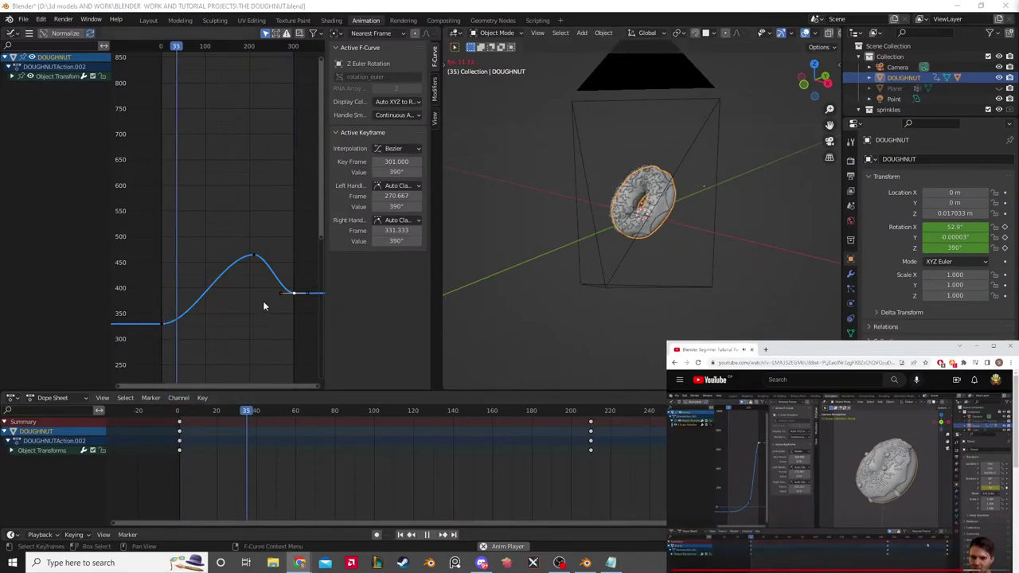
click(163, 324)
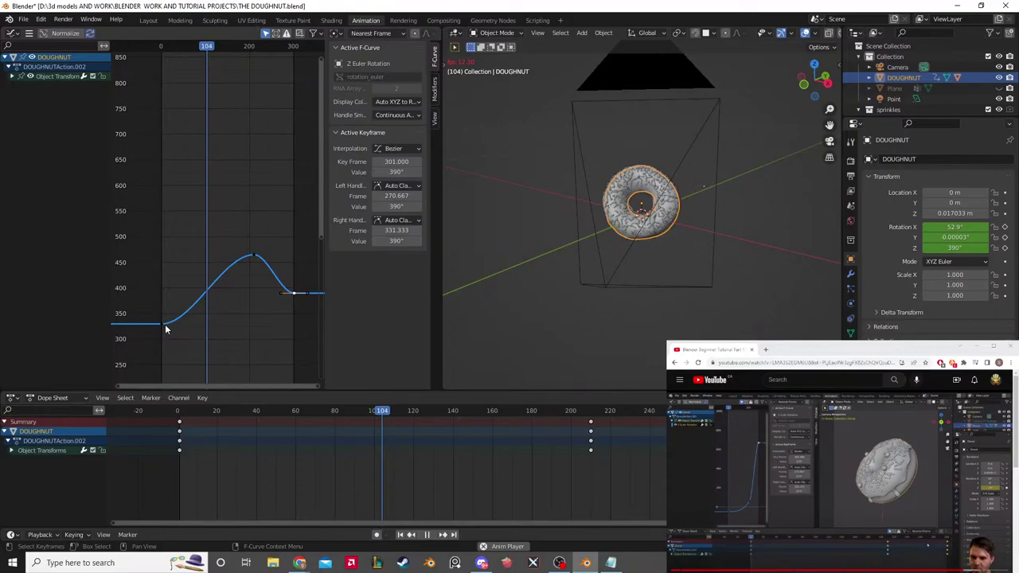
click(746, 520)
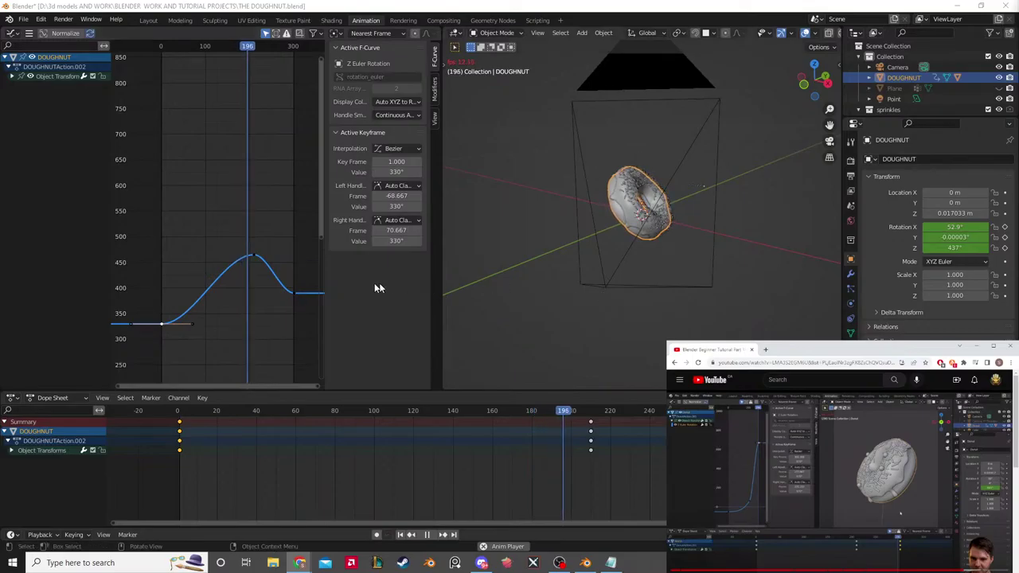
click(295, 293)
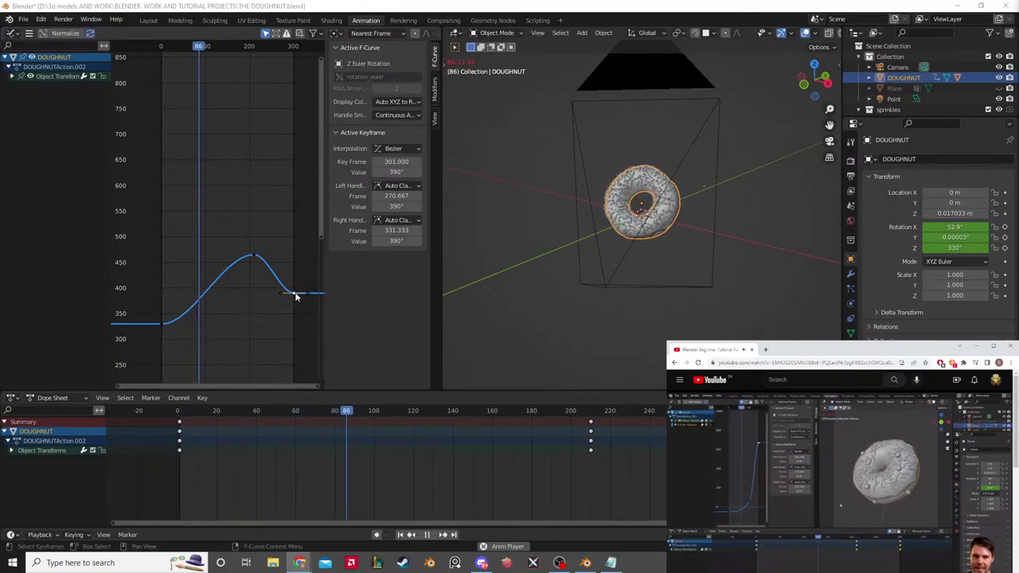
Step: Move the end keyframe to frame 290, stop playback, and reselect the doughnut instead of the icing
drag(295, 296, 288, 134)
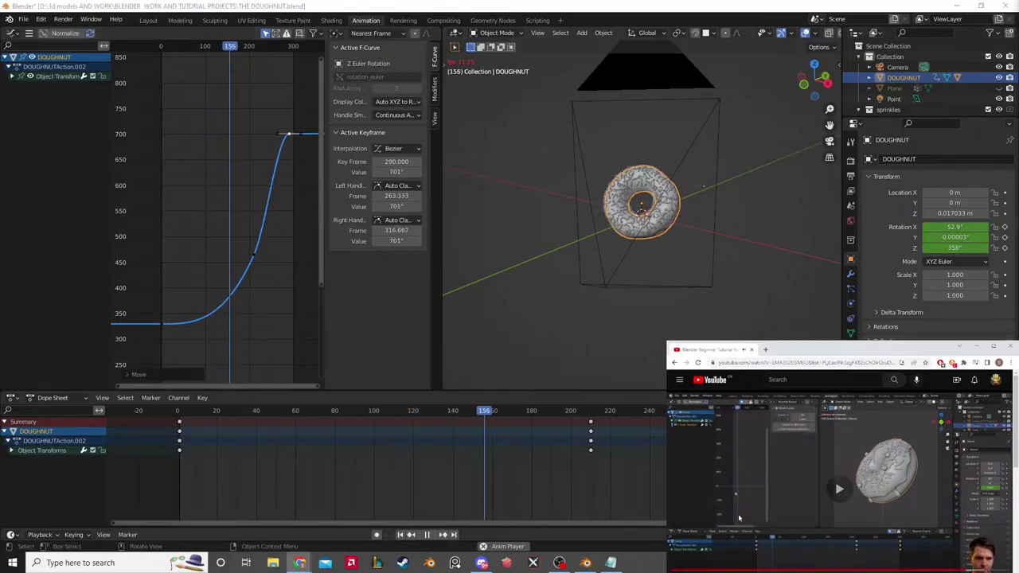
key(space)
click(474, 343)
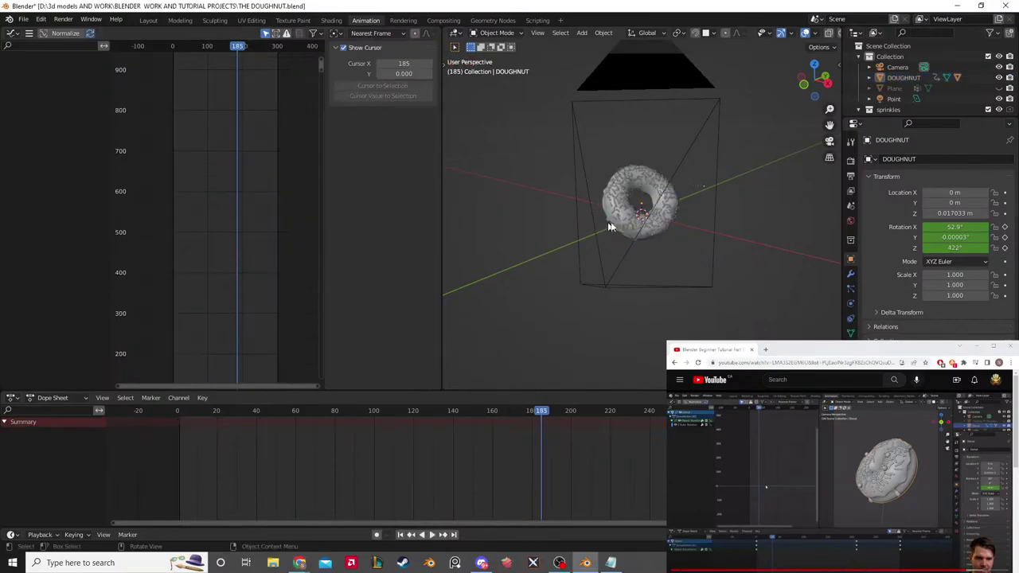
click(616, 231)
click(615, 229)
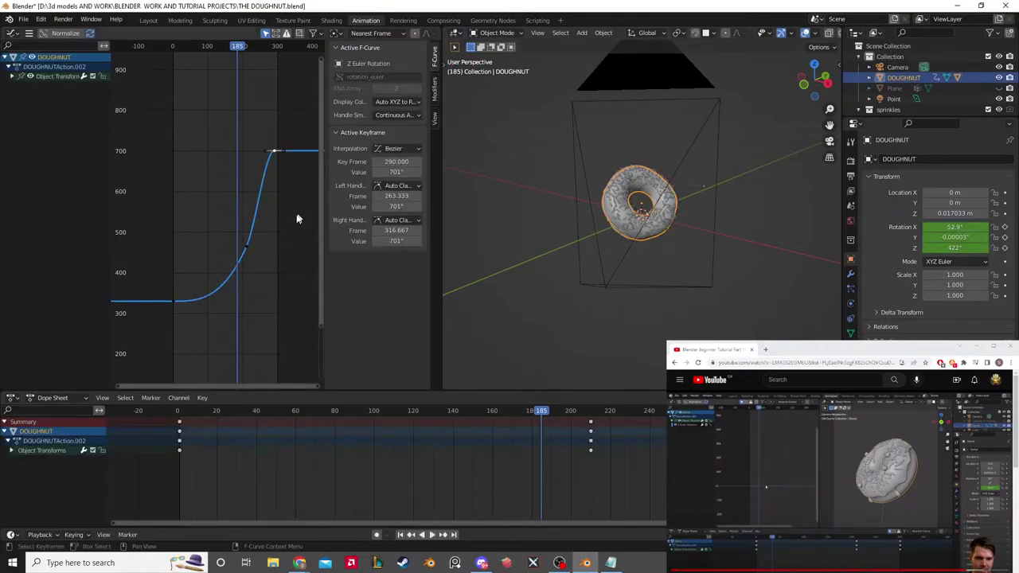
Step: Set the end keyframe's value to 330+360+360 (1050°) and frame the whole curve
click(172, 302)
click(274, 151)
click(389, 172)
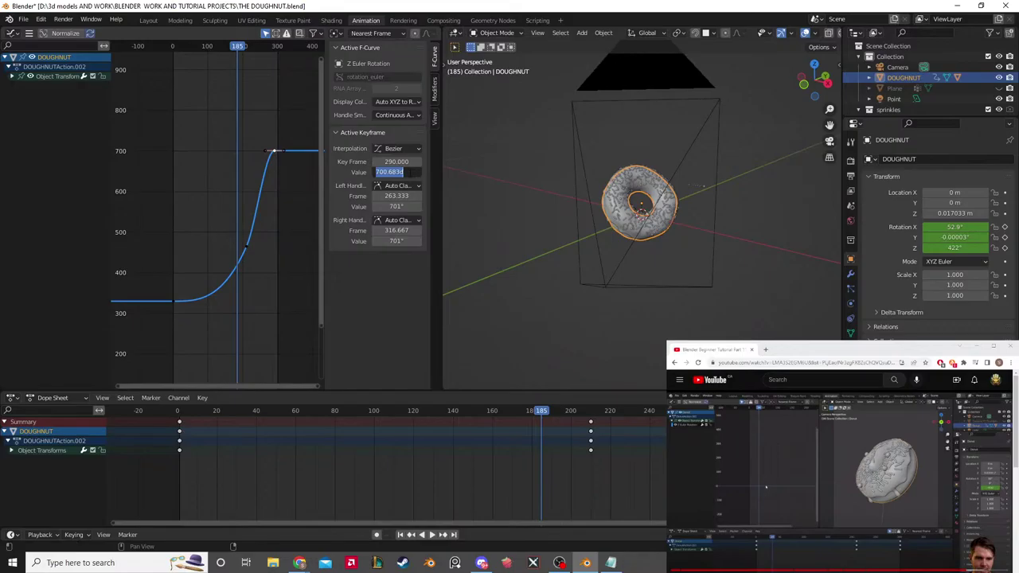
text(330+360+360)
key(Return)
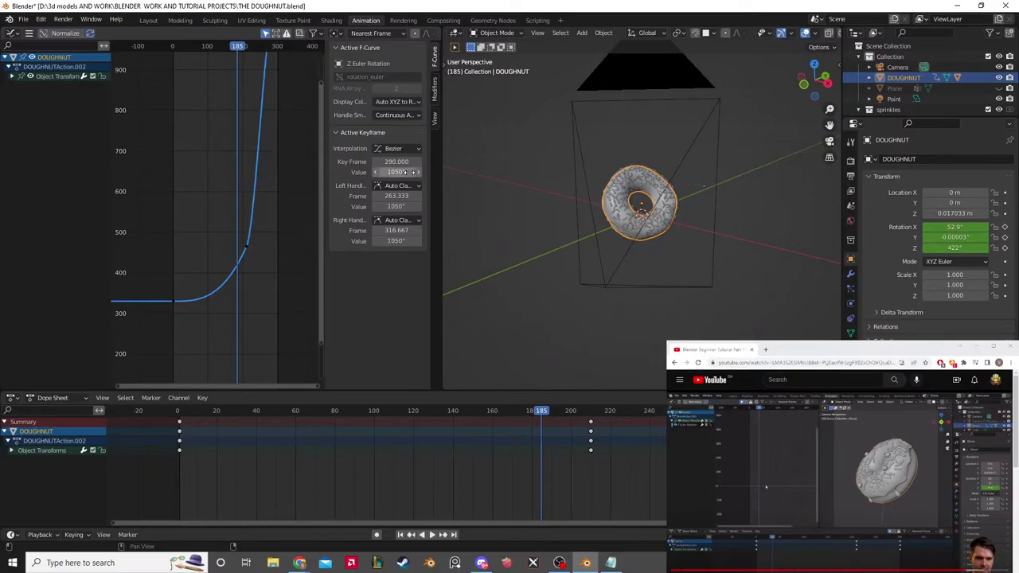
key(Home)
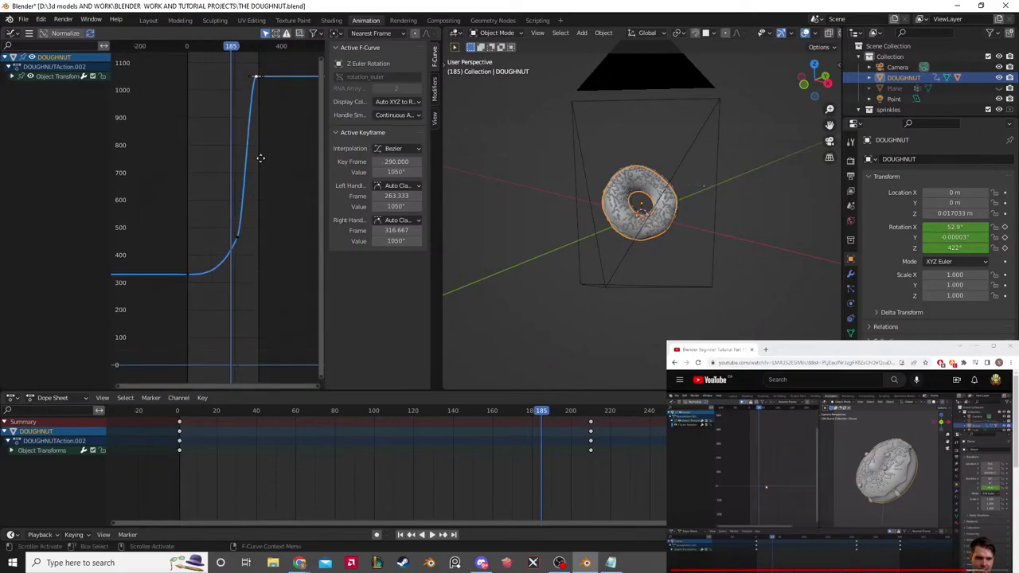
middle_drag(261, 158, 250, 182)
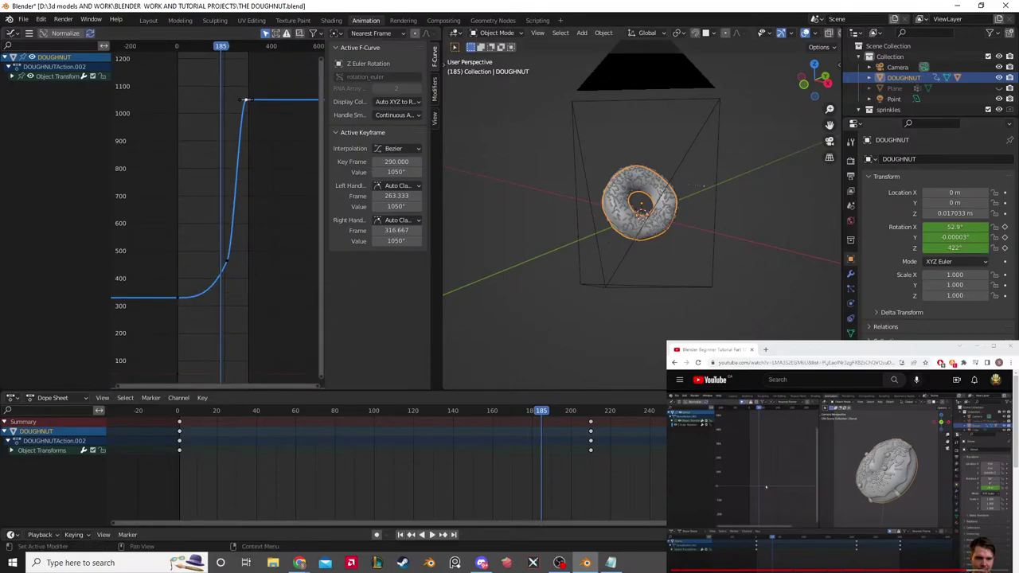
Step: Rewind the tutorial video and open the Dope Sheet mode list
click(930, 570)
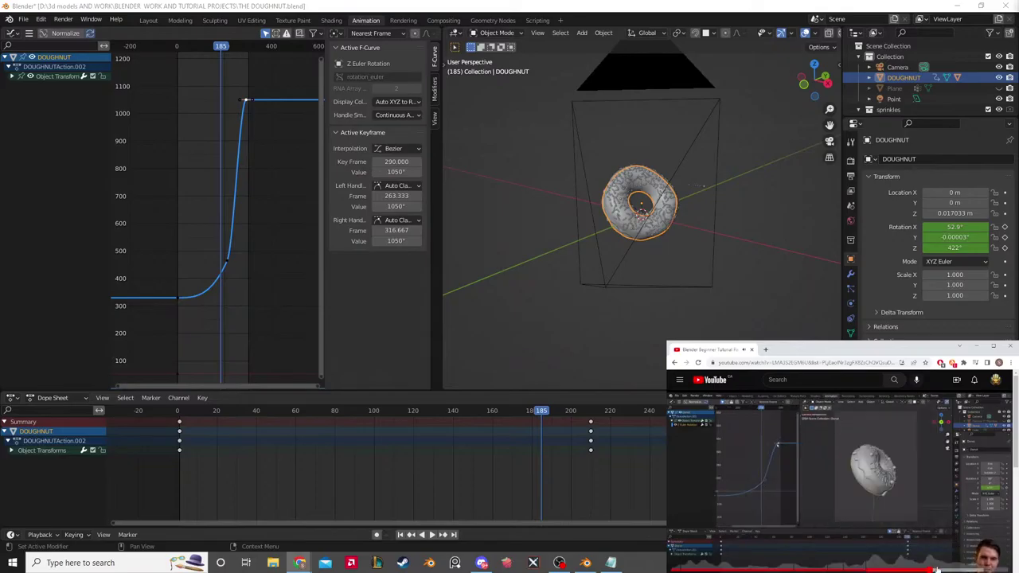
drag(939, 570, 867, 570)
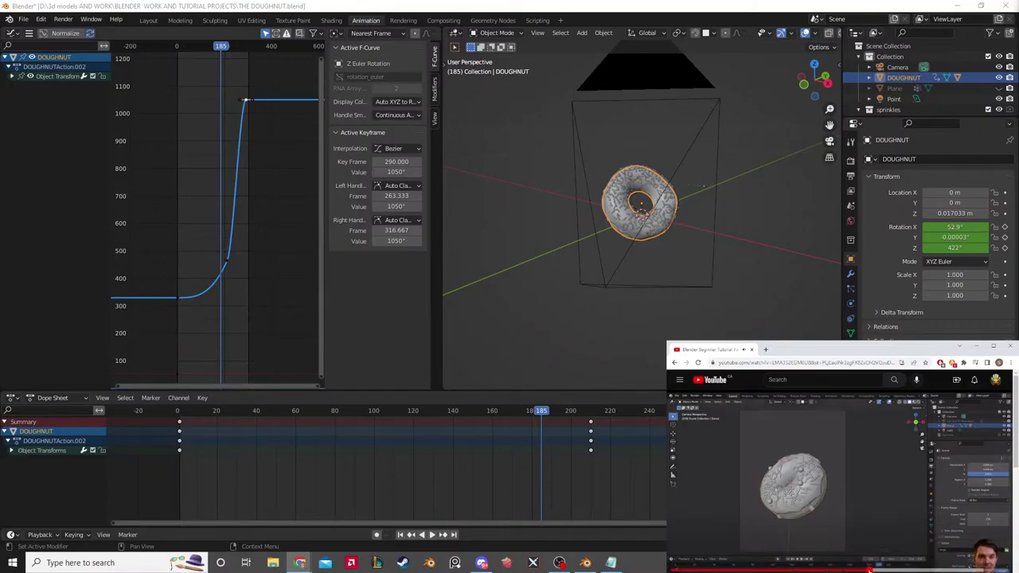
click(77, 397)
Step: Close the mode list, then open and close the Playback popover to inspect the Sync options
key(Escape)
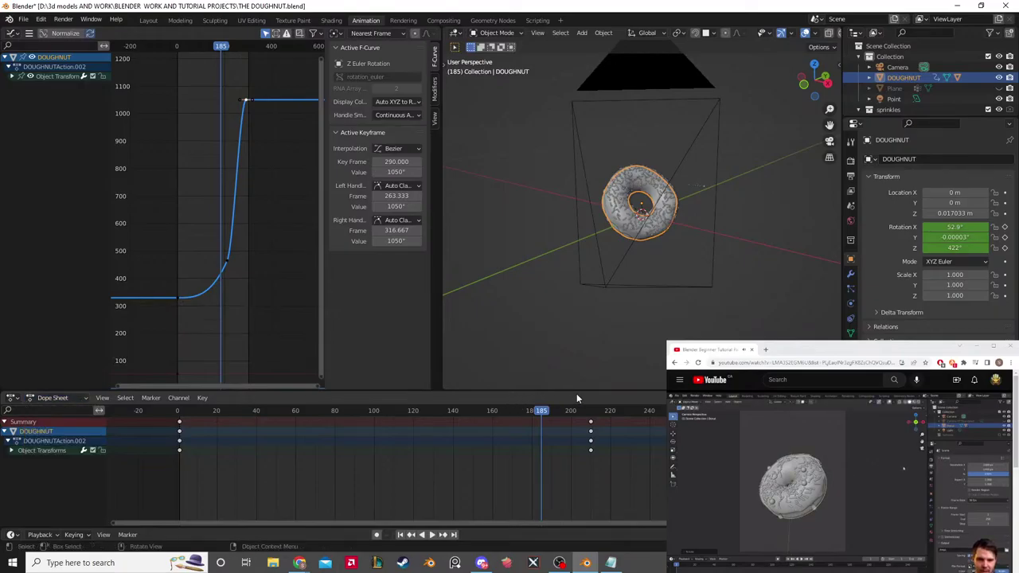
click(827, 535)
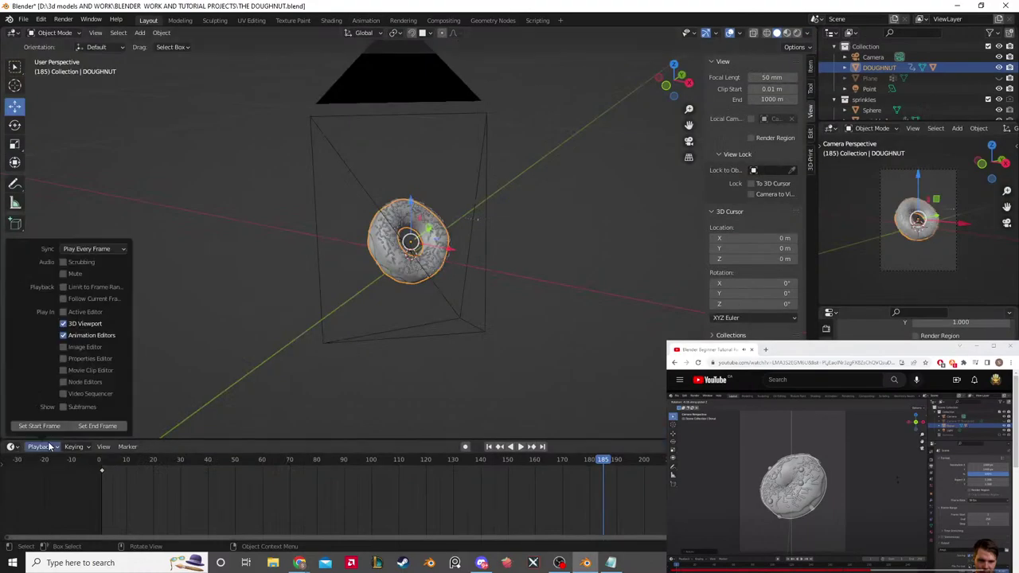
click(89, 249)
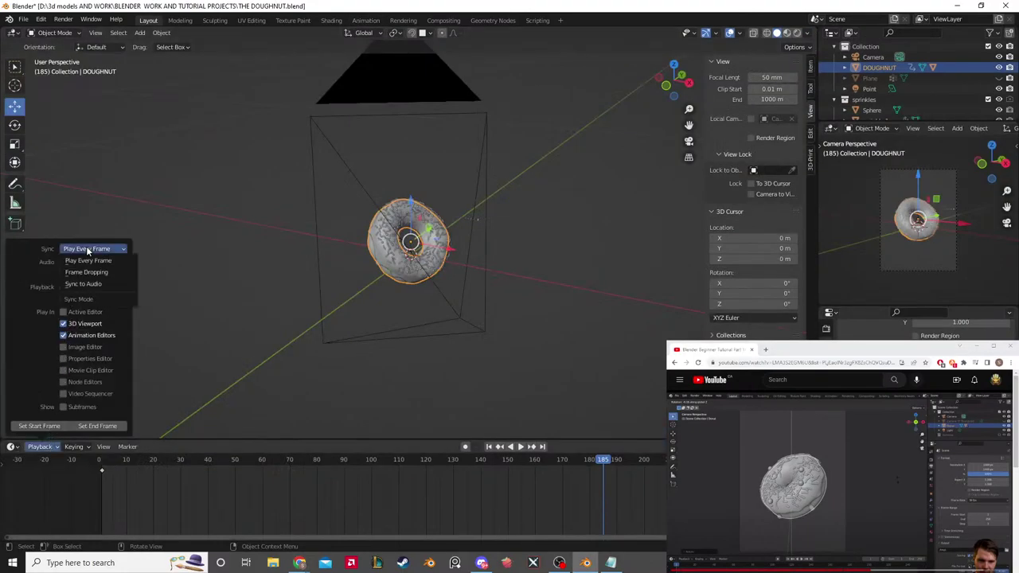
click(199, 229)
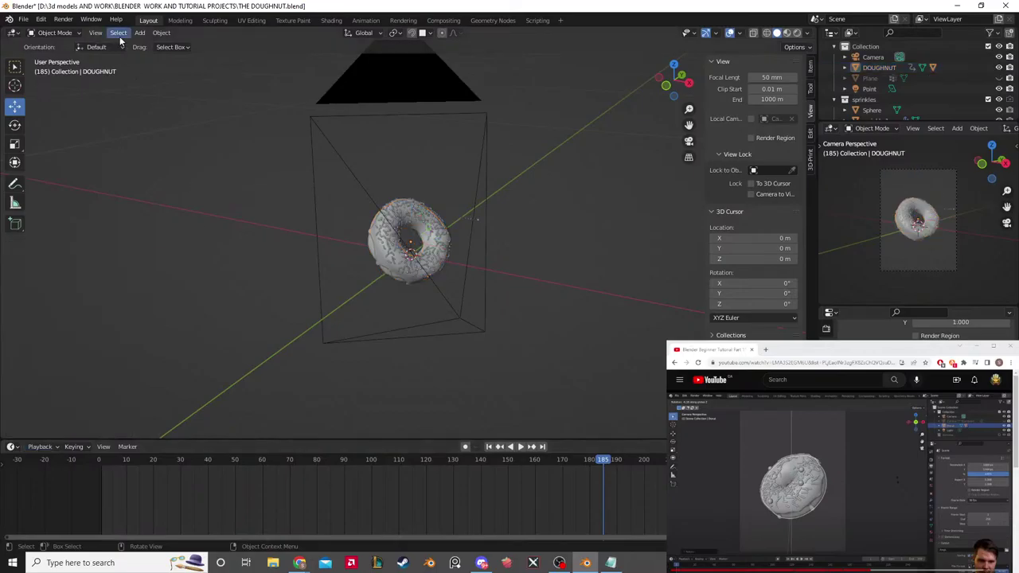
Step: In the Animation workspace, select the doughnut, deselect its keyframe, and play the spin
click(366, 21)
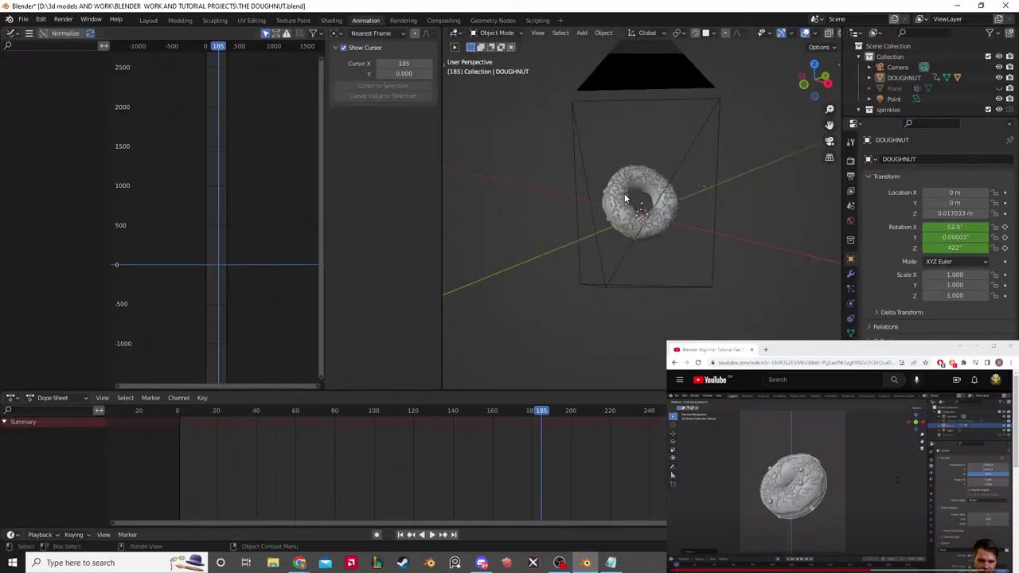
click(603, 211)
scroll(277, 238, up, 1)
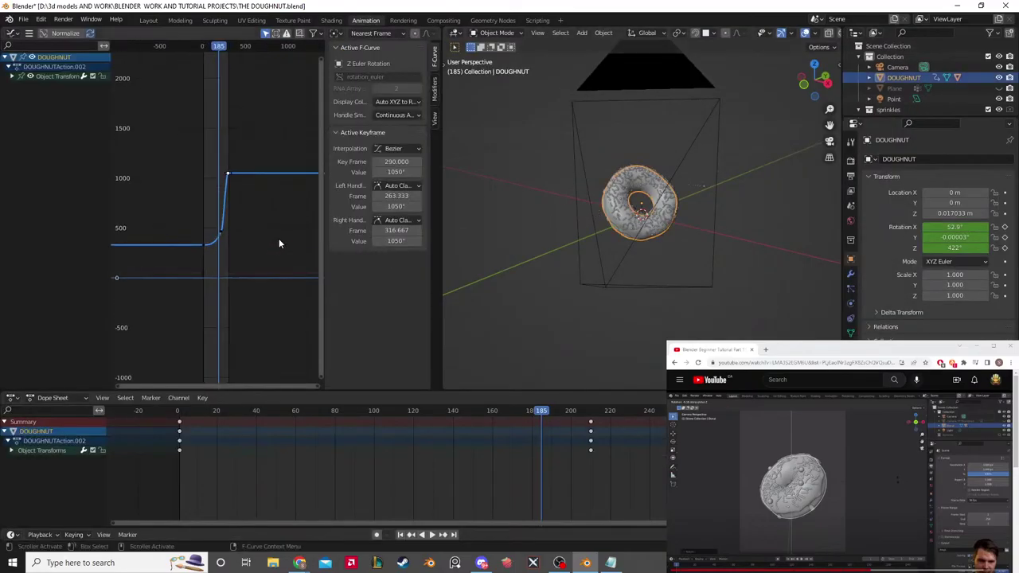
click(279, 238)
scroll(279, 238, up, 1)
key(space)
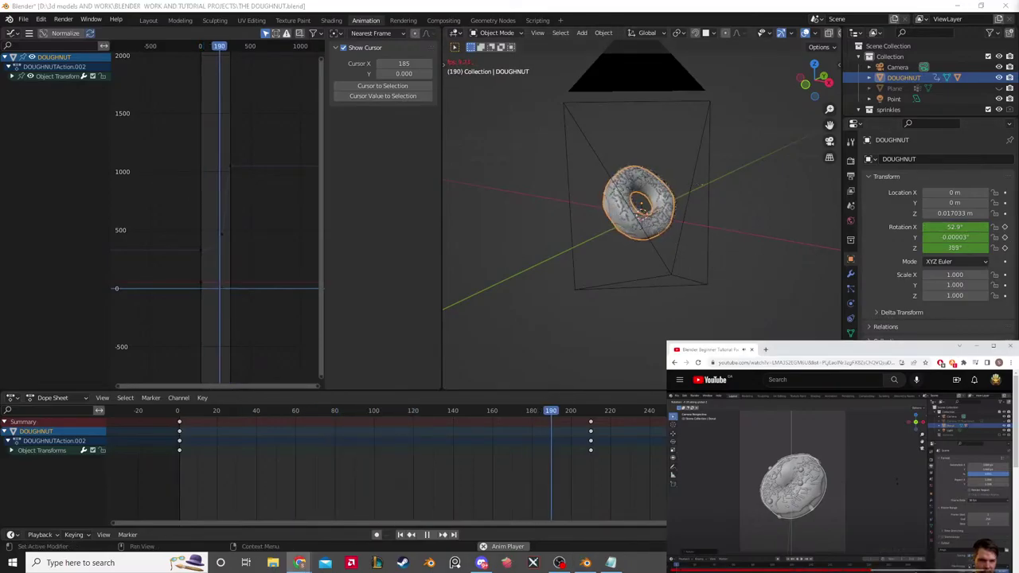
click(929, 567)
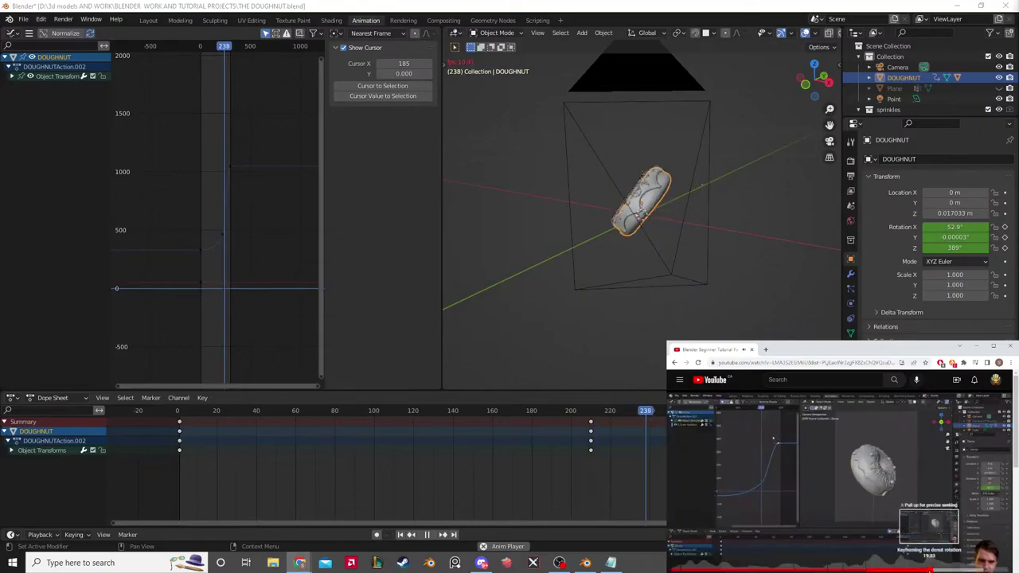
scroll(286, 220, up, 2)
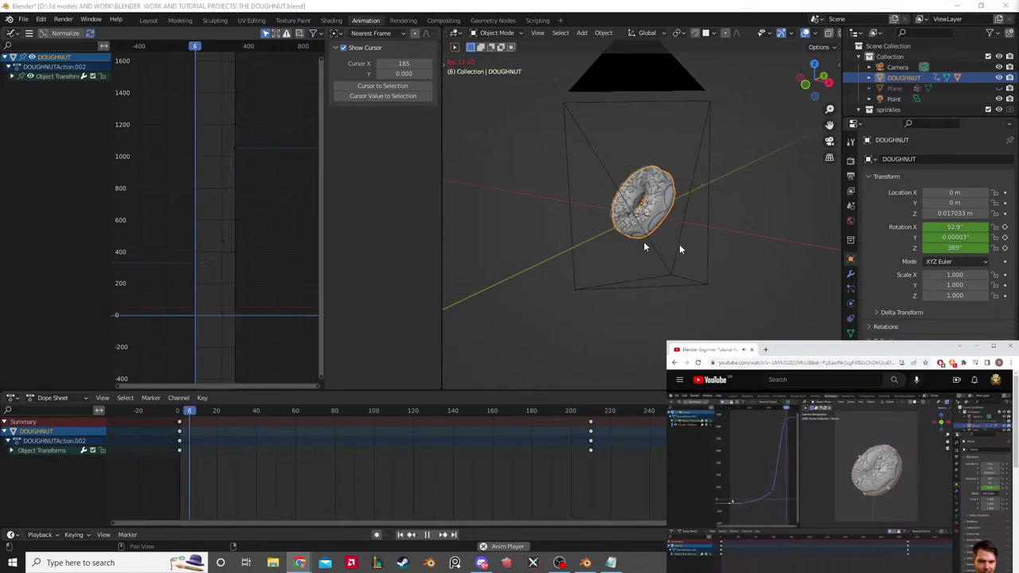
click(939, 570)
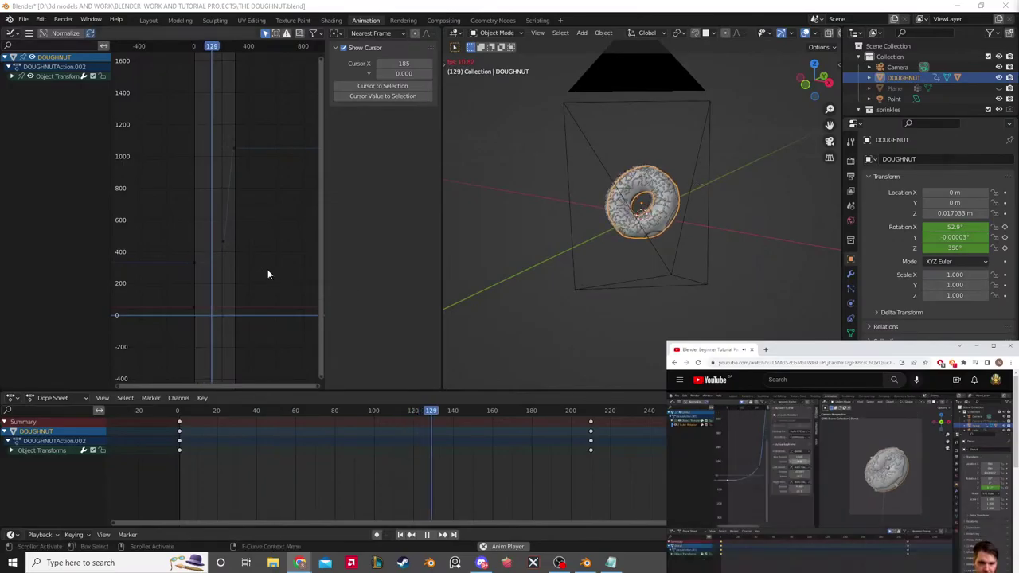
scroll(267, 268, up, 3)
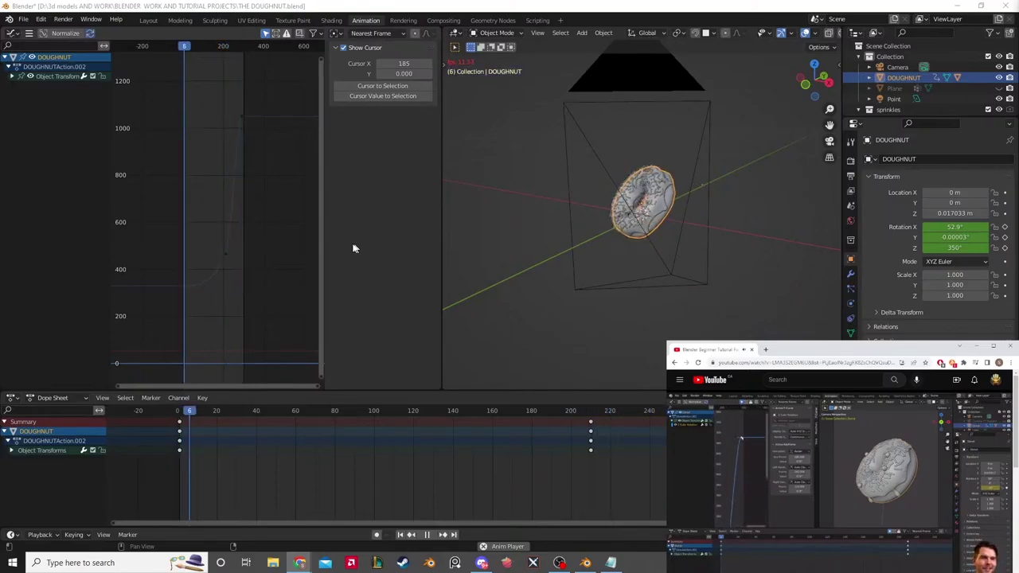
Step: Move the top 1050° rotation keyframe from frame 290 to frame 301
click(226, 254)
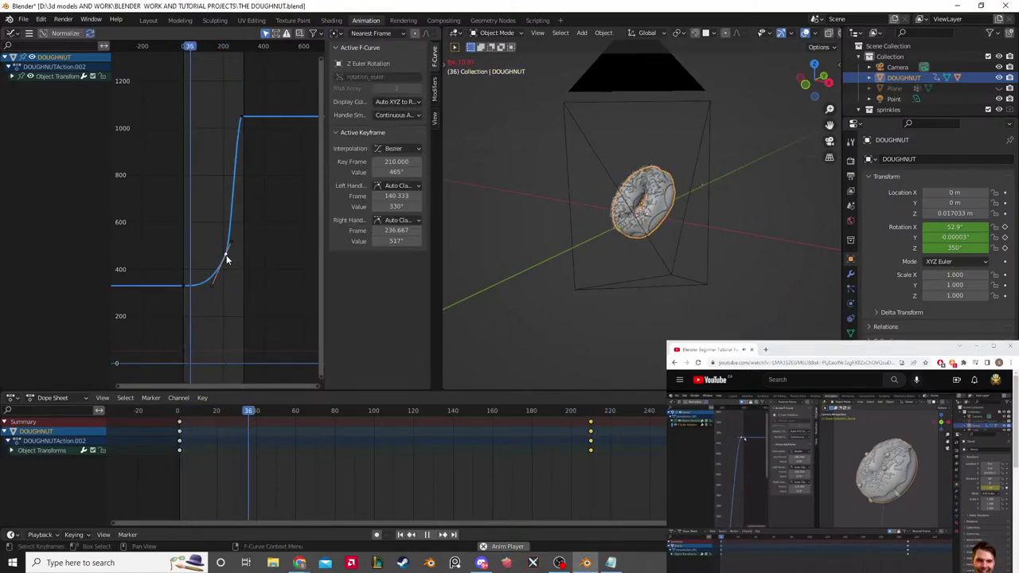
click(184, 284)
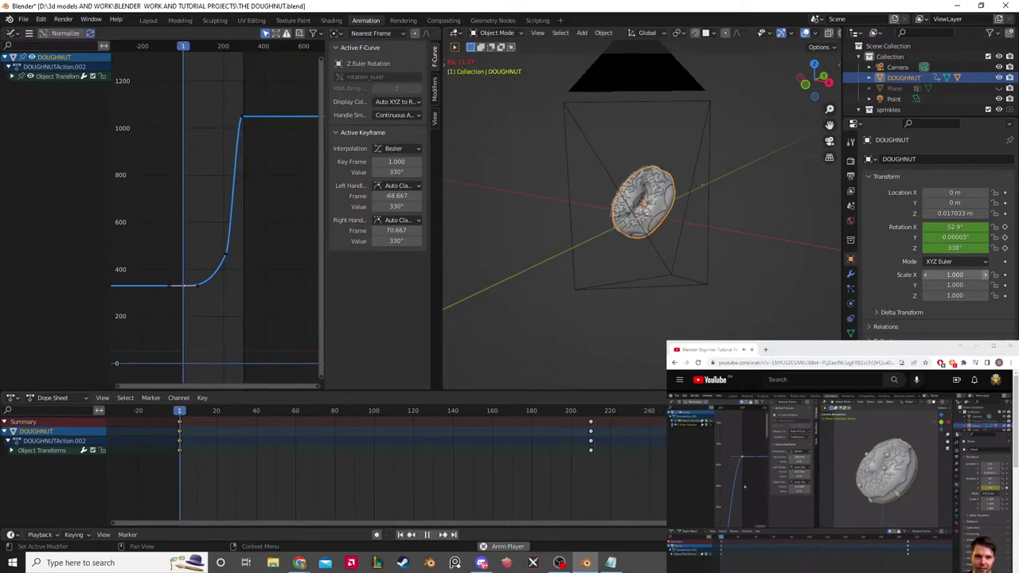
click(240, 117)
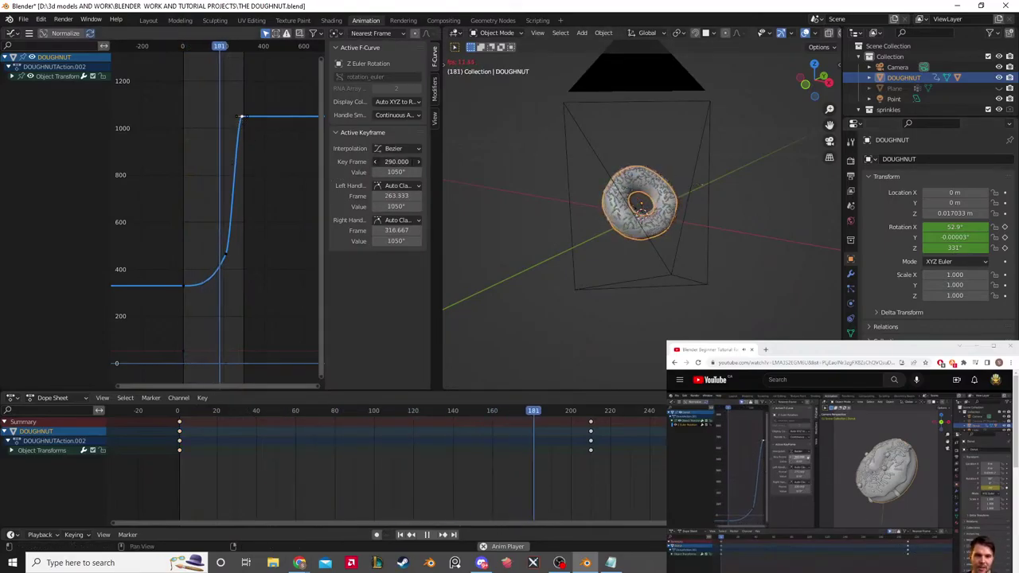
click(395, 161)
text(30)
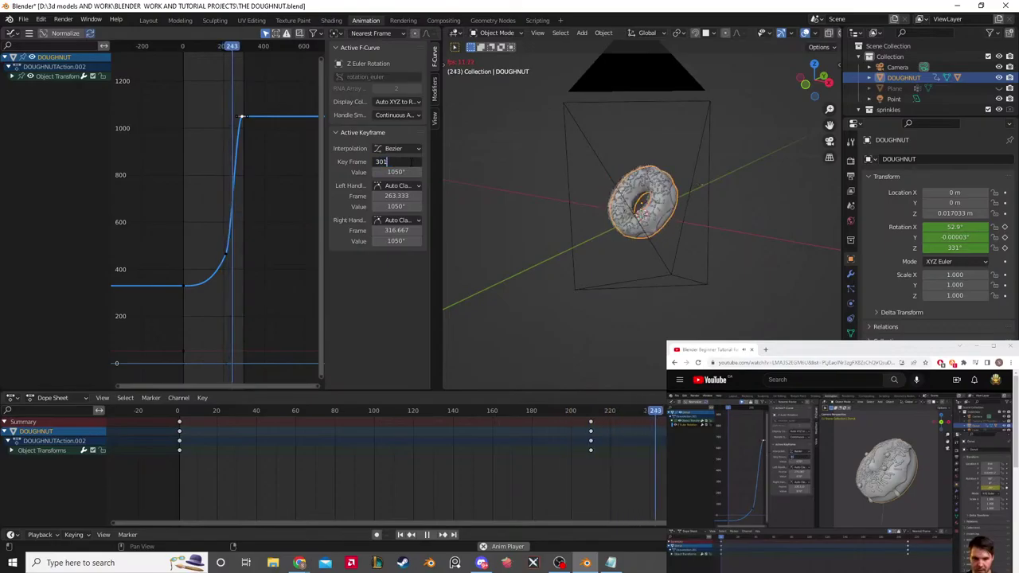
text(1)
key(Return)
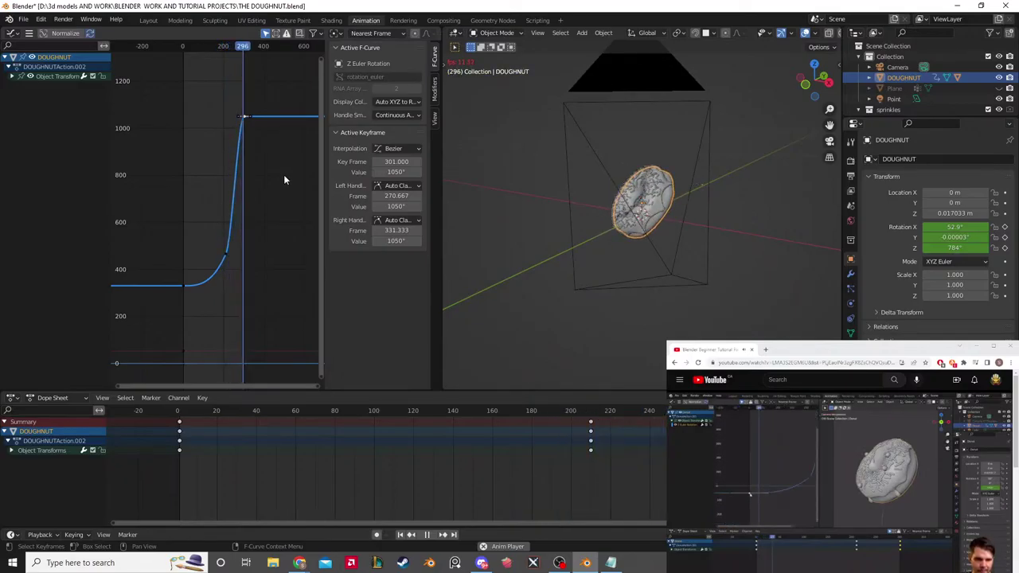
Step: Select the frame 1 and frame 210 keyframes and zoom into the graph
click(184, 285)
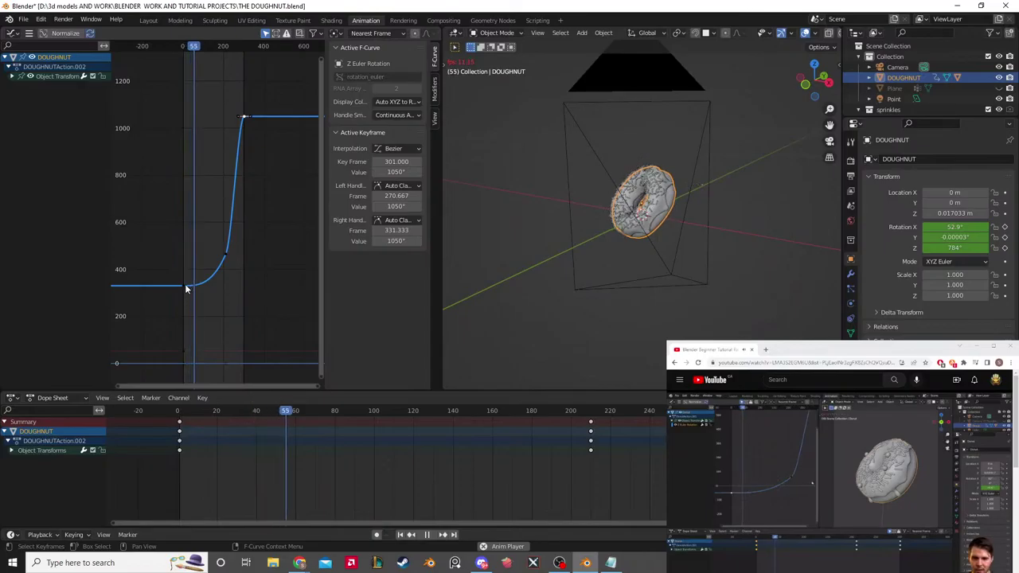
click(227, 254)
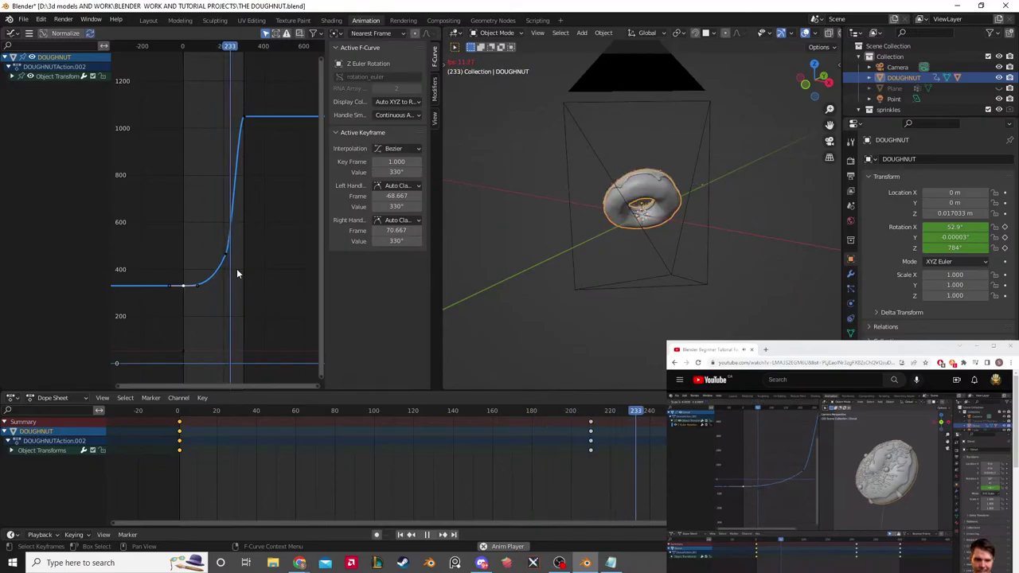
scroll(210, 289, up, 1)
scroll(210, 294, up, 1)
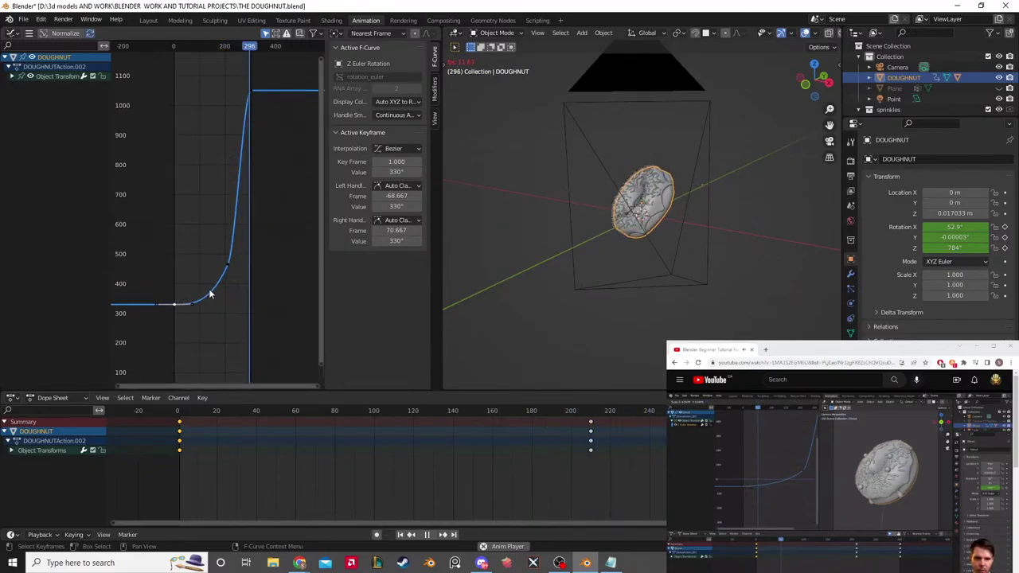
Step: Scale down the Bezier handles on the frame 1 key and the frame 210 key's left side
key(s)
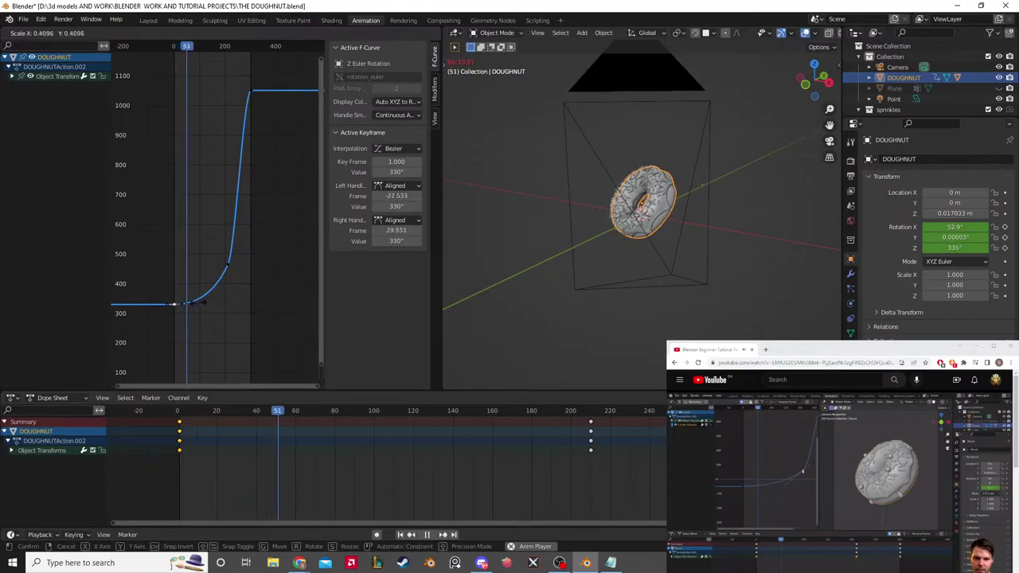
click(181, 302)
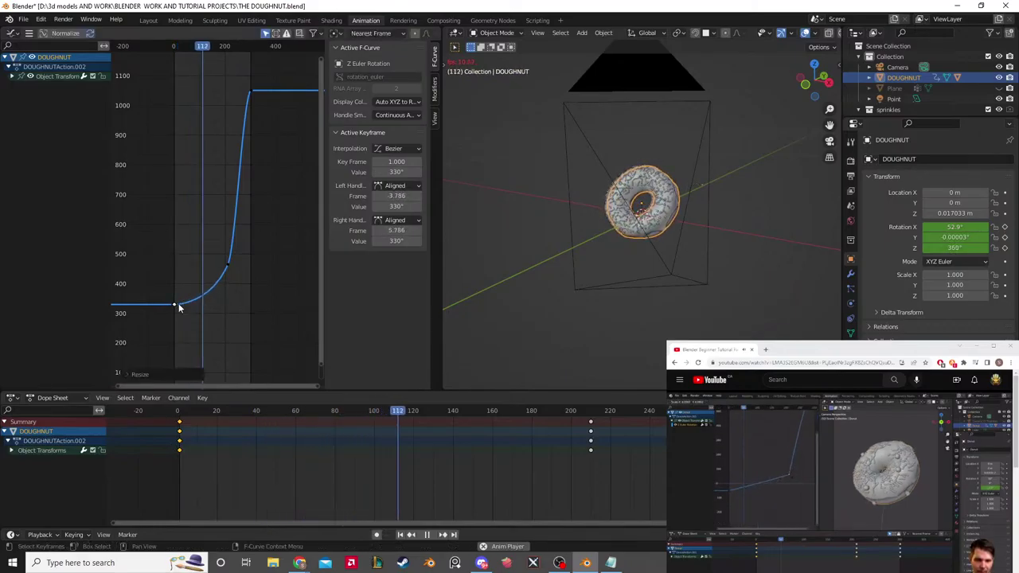
click(228, 266)
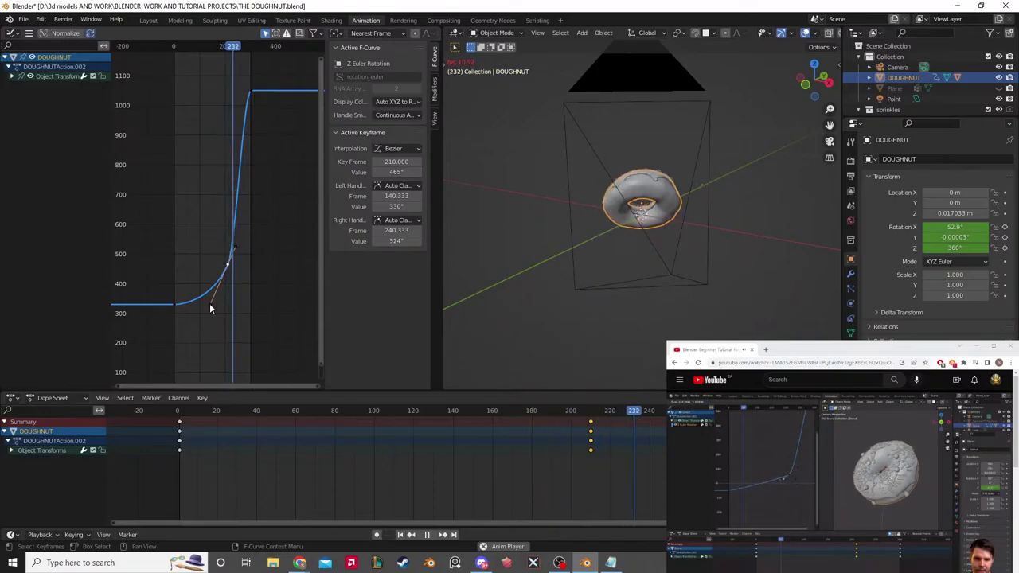
key(s)
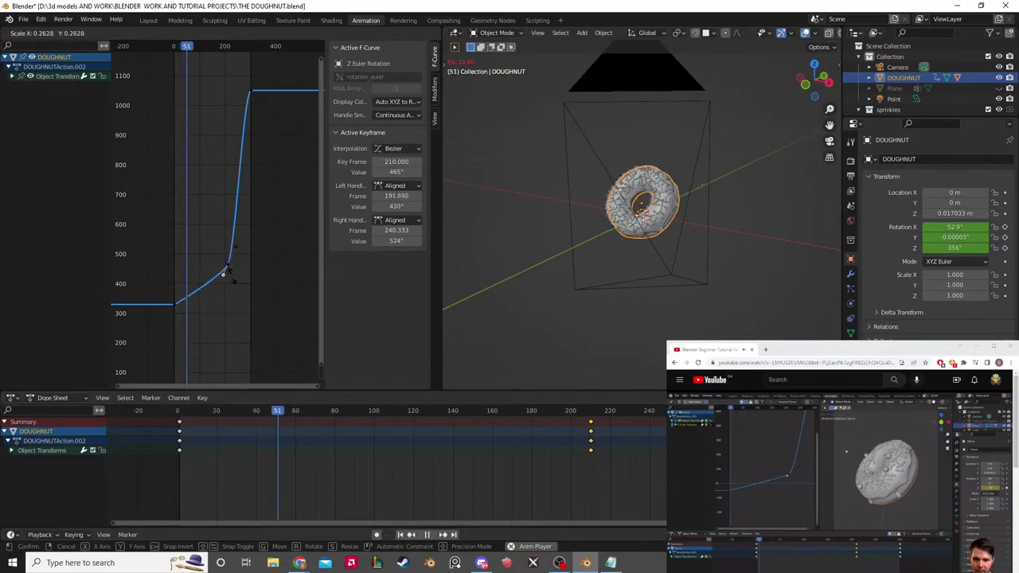
click(237, 277)
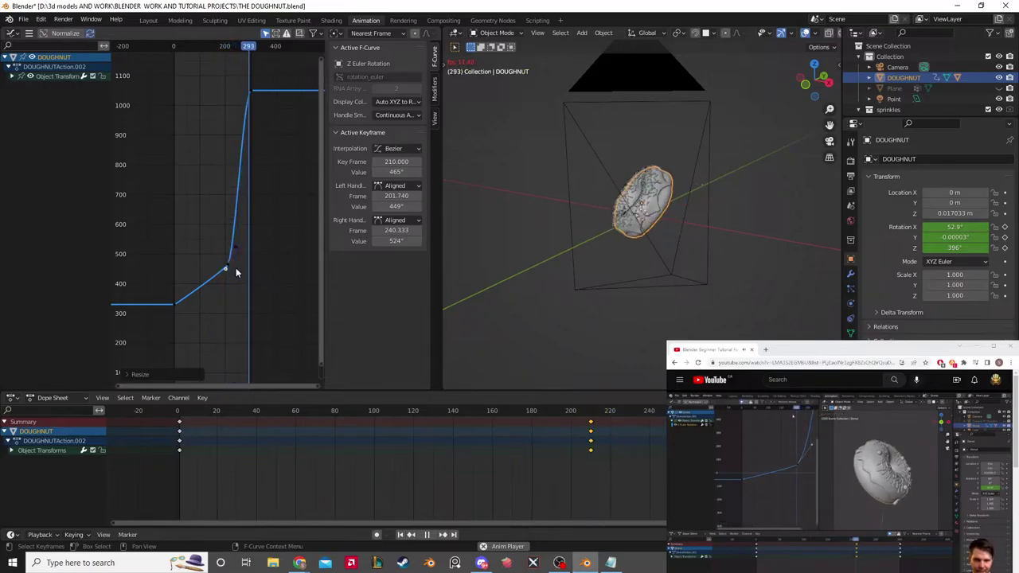
Step: Move the frame 210 key's right handle up so the curve kinks sharply upward
click(235, 248)
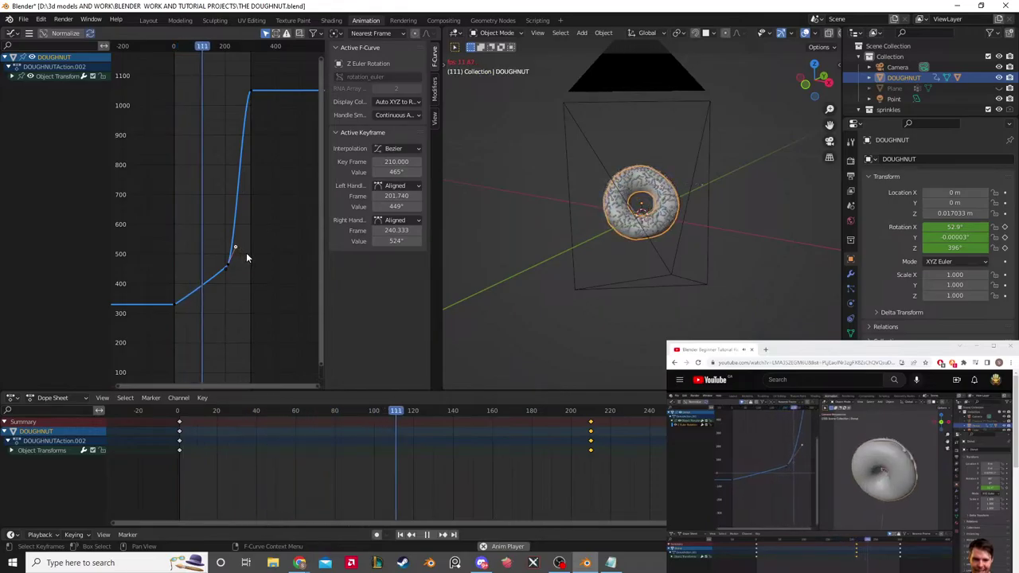
scroll(247, 253, up, 2)
scroll(272, 287, up, 1)
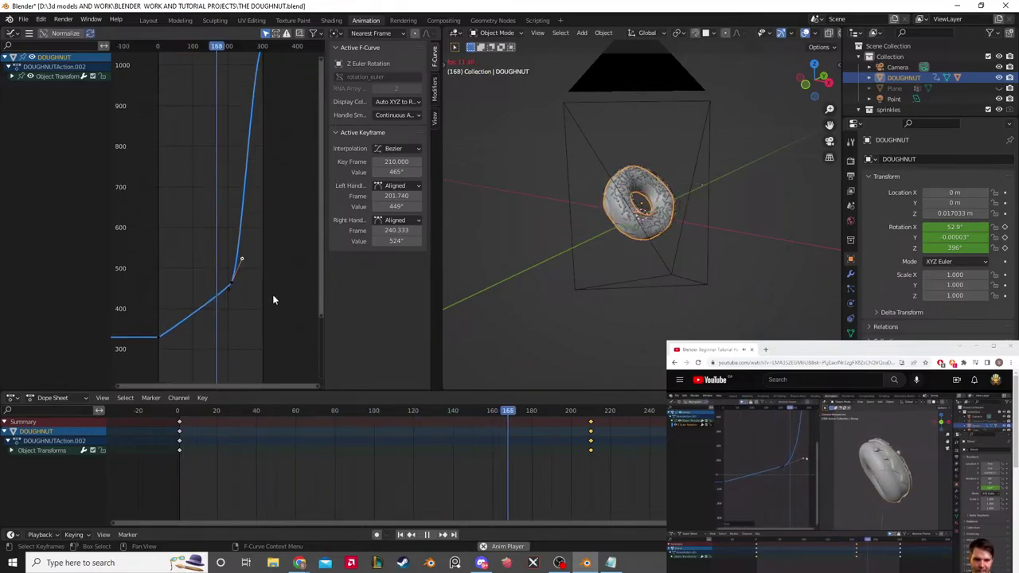
middle_drag(265, 308, 273, 275)
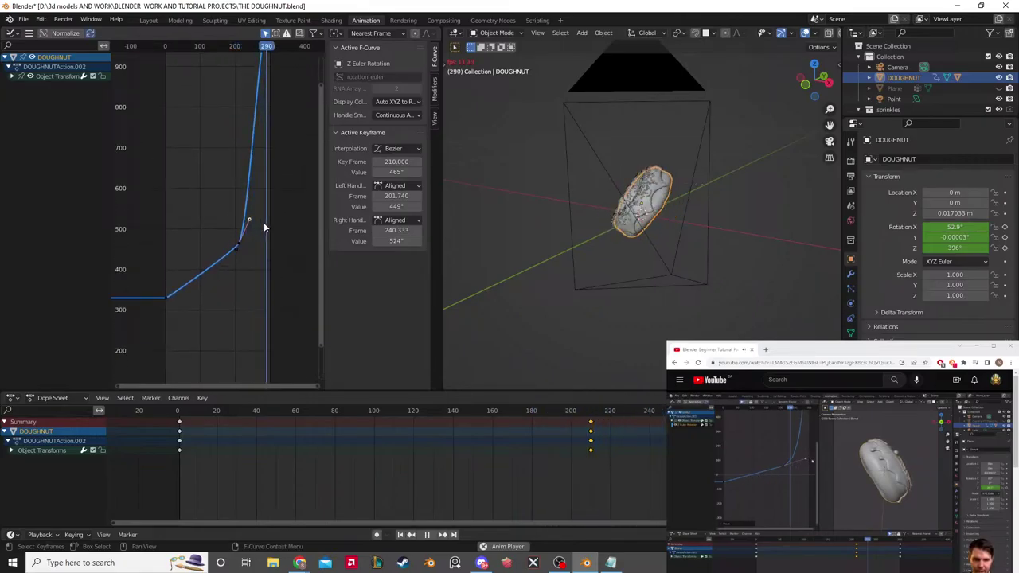
key(g)
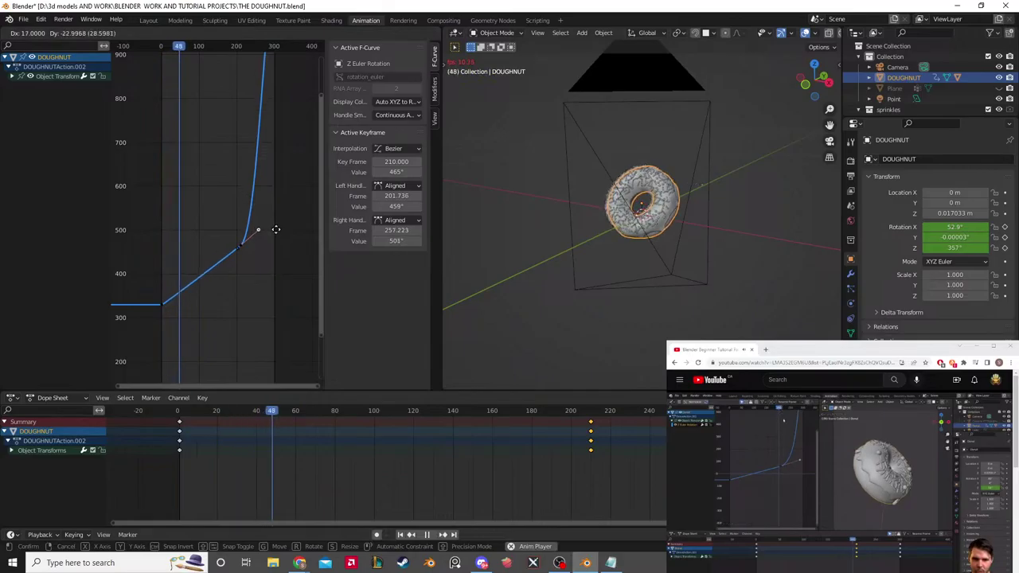
click(276, 230)
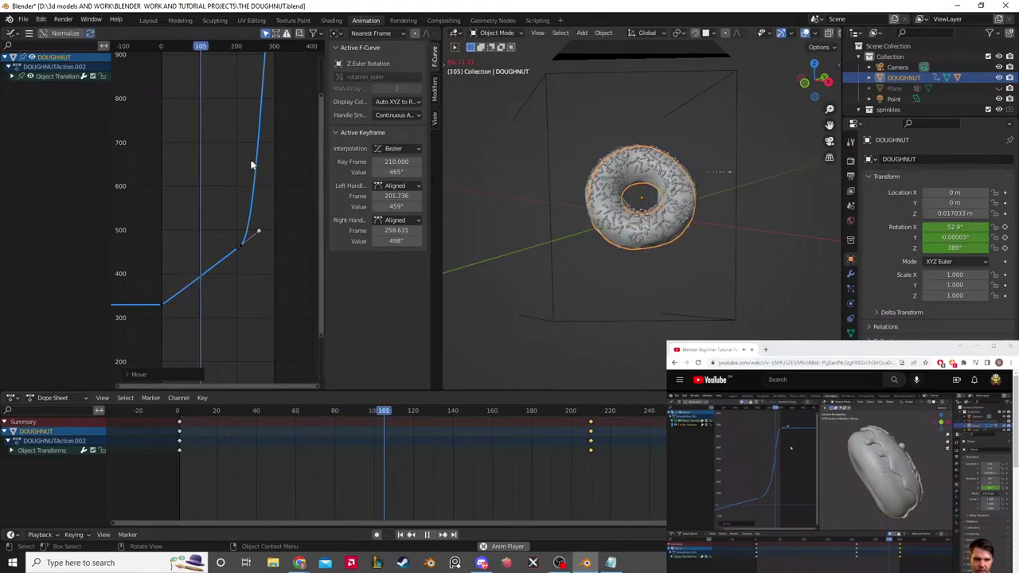
Step: Pull the frame 301 keyframe's right Bezier handle further outward to lengthen it
middle_drag(278, 148, 257, 273)
click(255, 128)
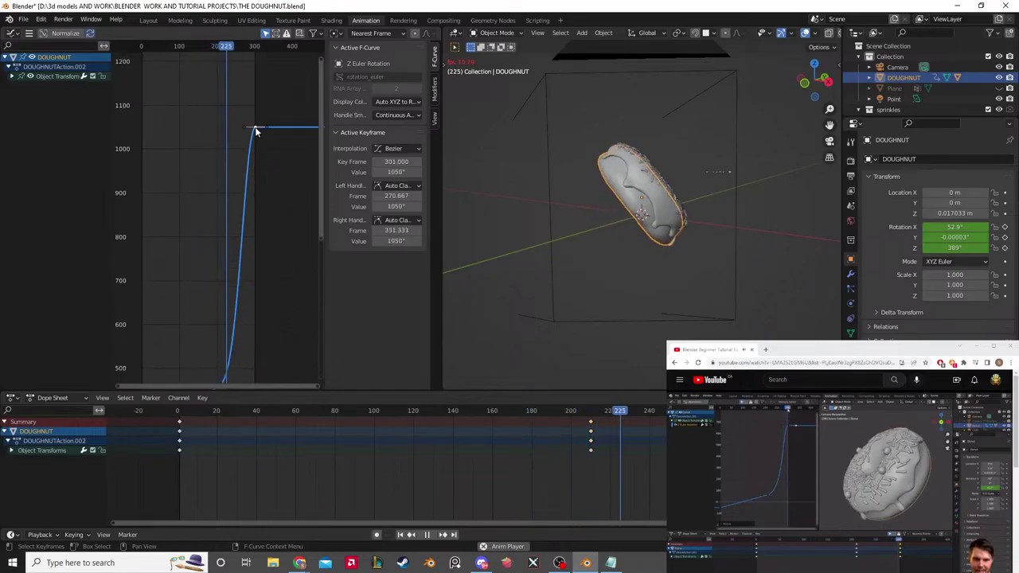
drag(268, 129, 264, 116)
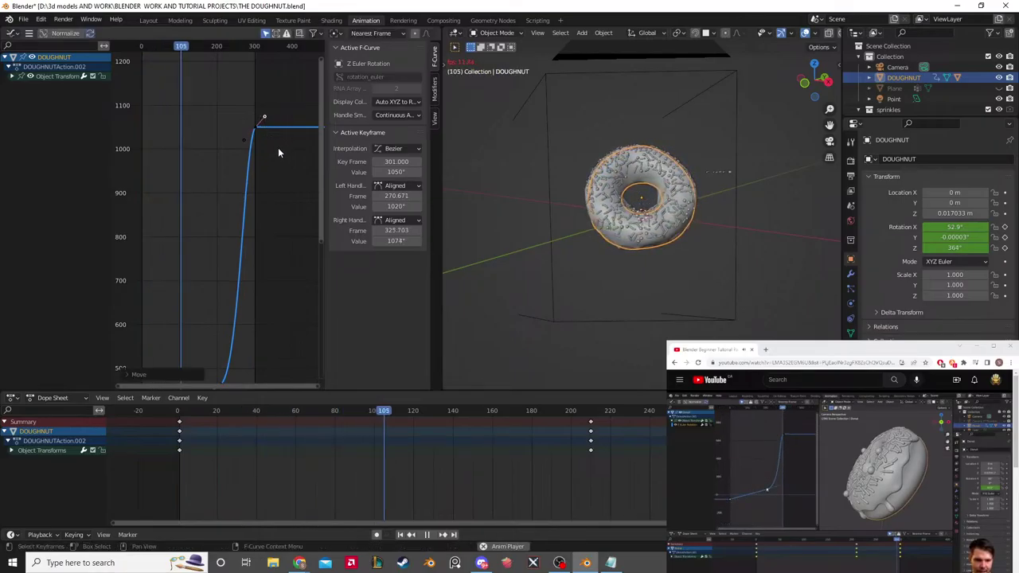
middle_drag(287, 244, 309, 193)
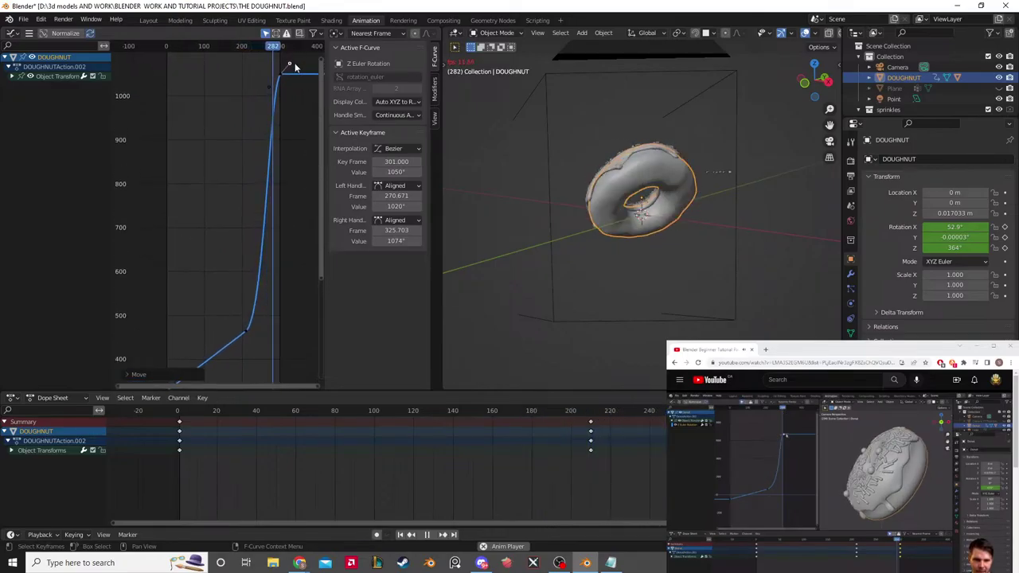
drag(291, 66, 292, 67)
click(246, 331)
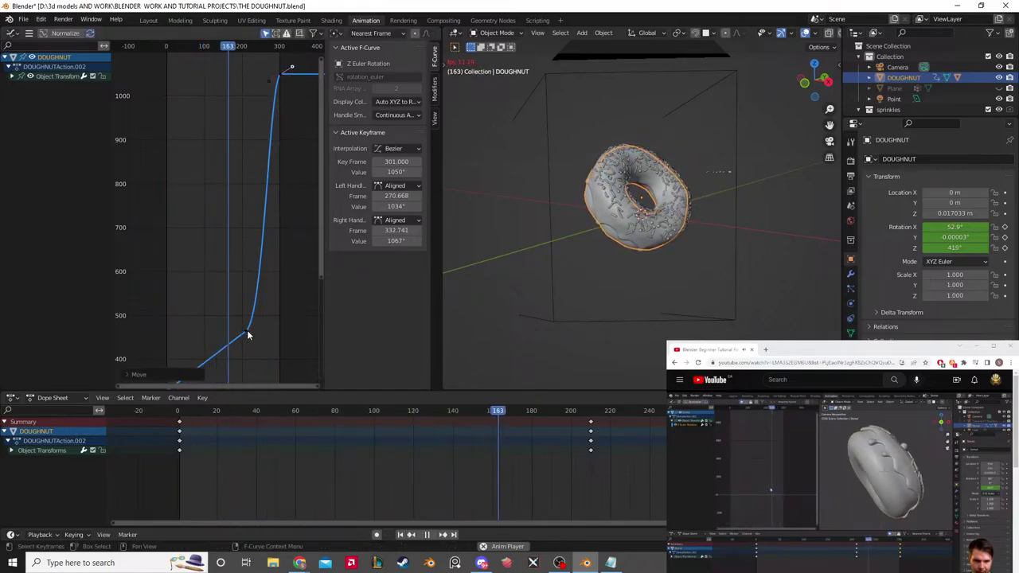
Step: Check the frame 301 and 210 keys, stop playback at frame 296, and deselect the doughnut
click(281, 75)
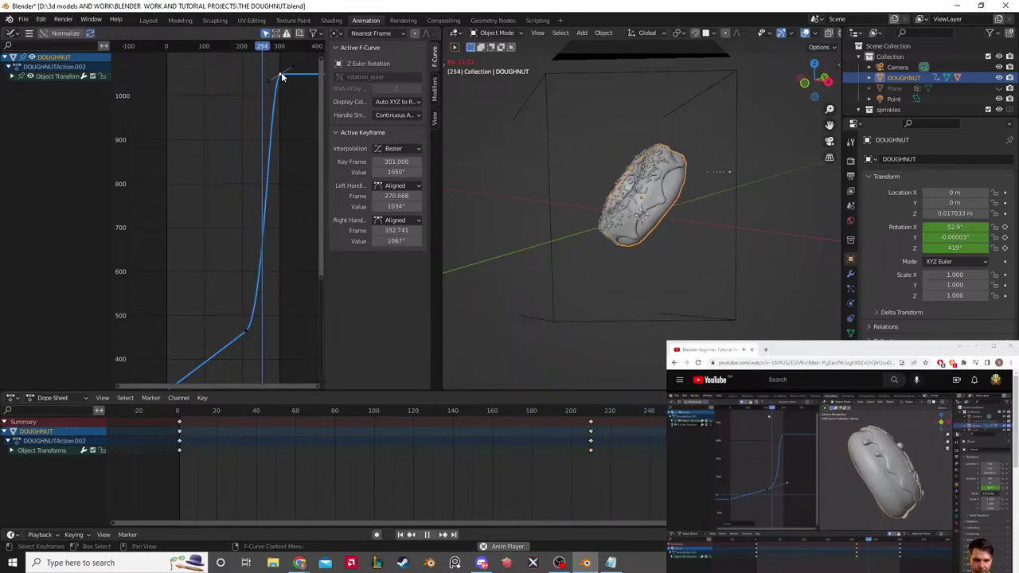
click(247, 331)
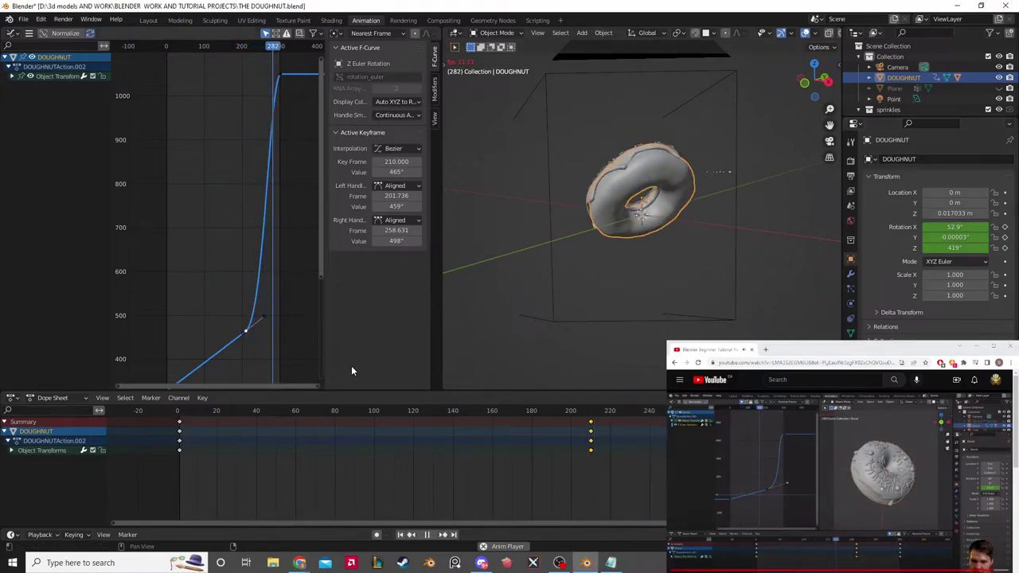
key(space)
click(510, 278)
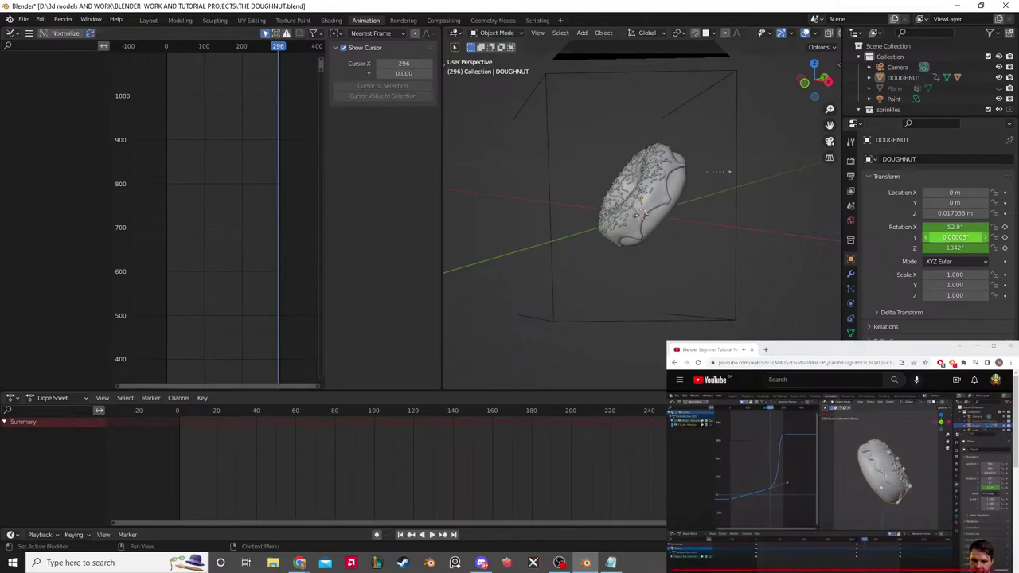
Step: Check the viewport's mode and editor type menus, keeping the area as the 3D Viewport
click(841, 549)
click(514, 250)
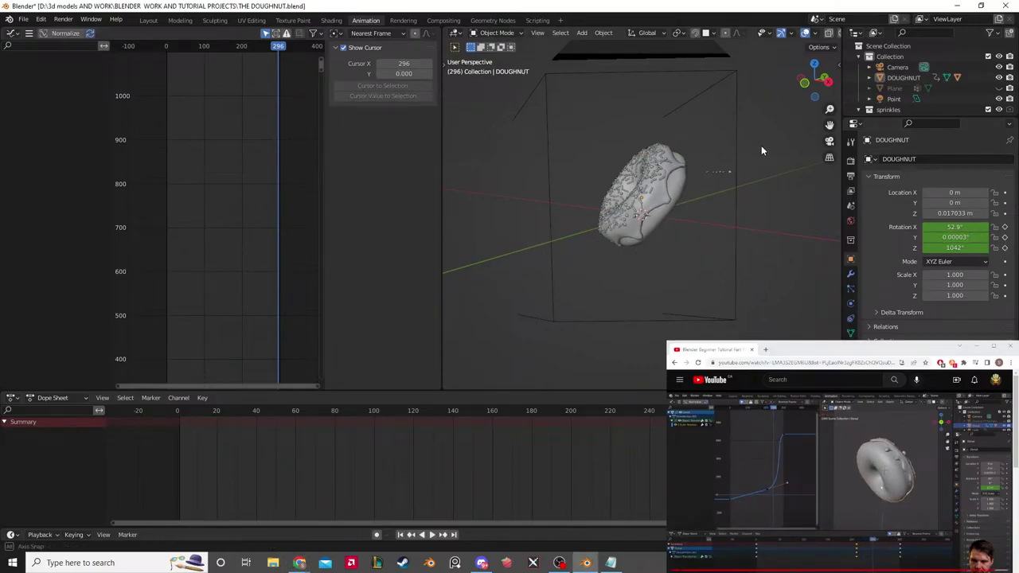
middle_drag(760, 148, 762, 149)
click(509, 35)
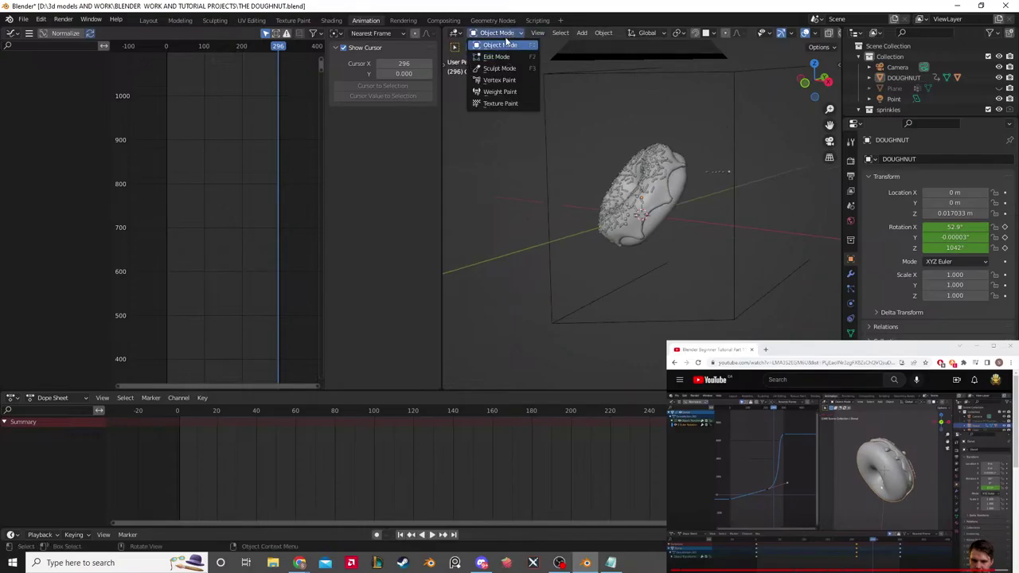
click(455, 33)
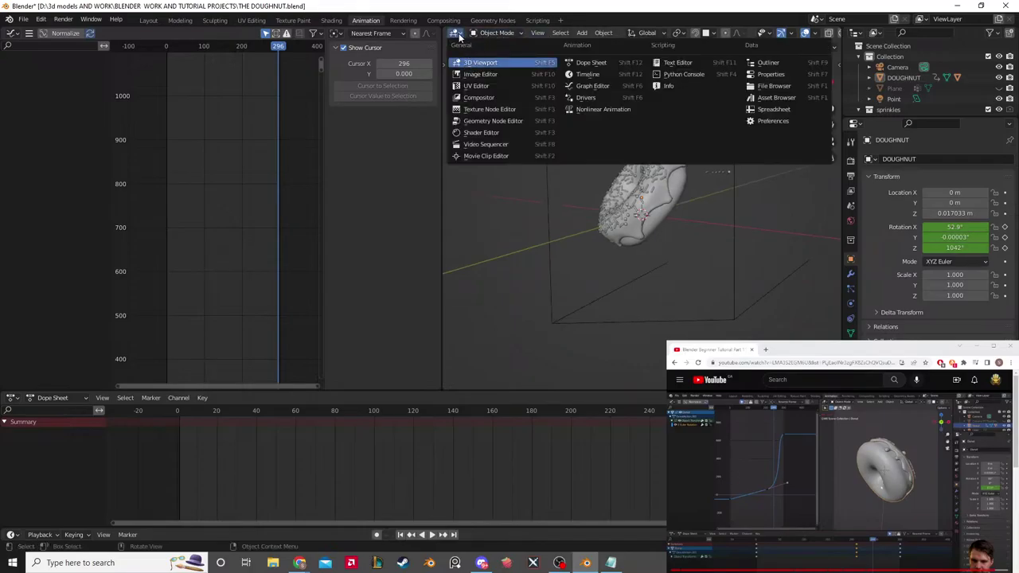
click(455, 35)
click(456, 35)
click(470, 67)
click(458, 36)
click(458, 35)
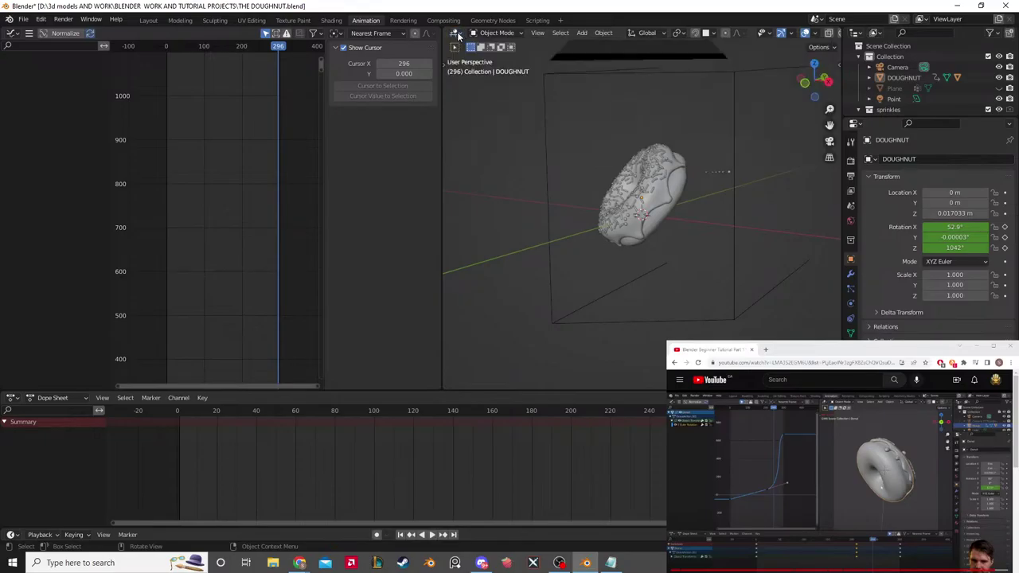
Step: Select the scene camera, switch to Camera Perspective, play the spin, and reselect the doughnut
click(733, 153)
middle_drag(762, 170, 766, 171)
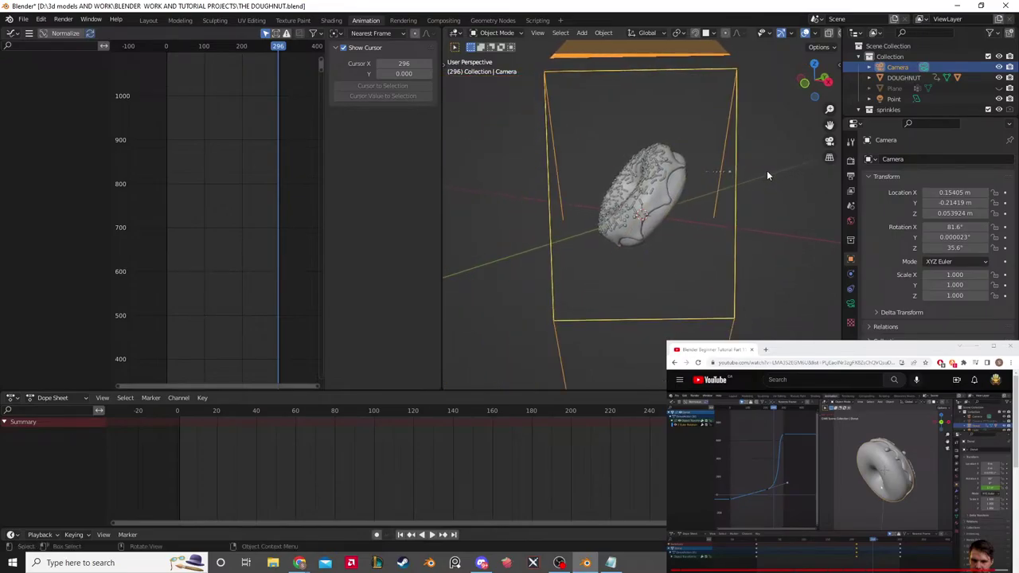
key(KP_0)
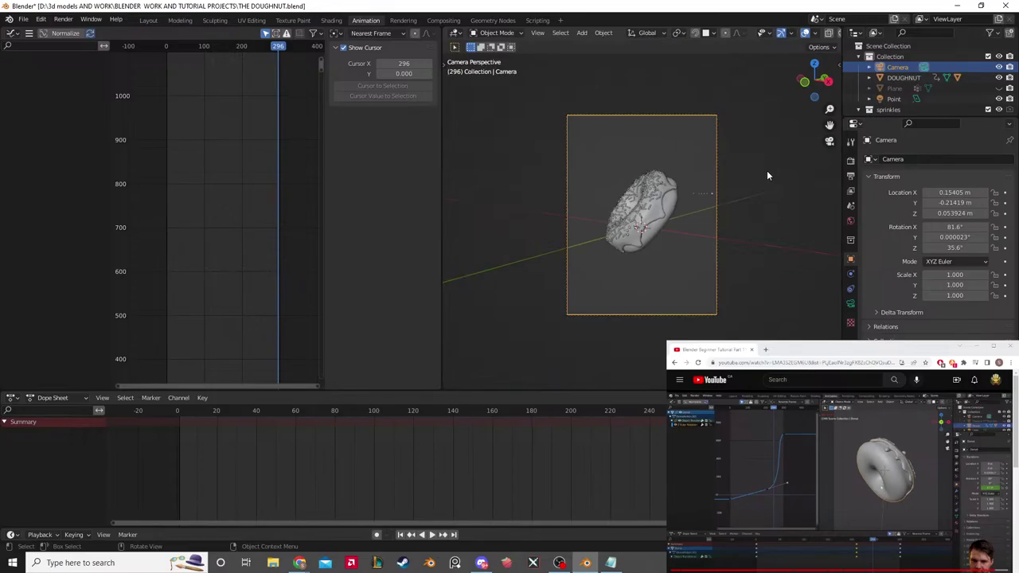
middle_drag(767, 170, 566, 178)
key(KP_0)
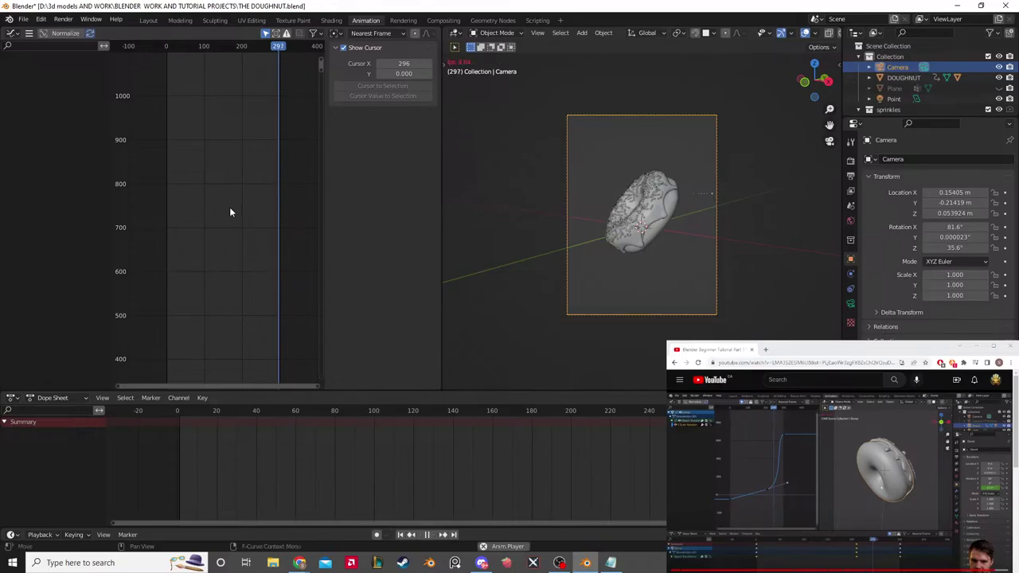
key(space)
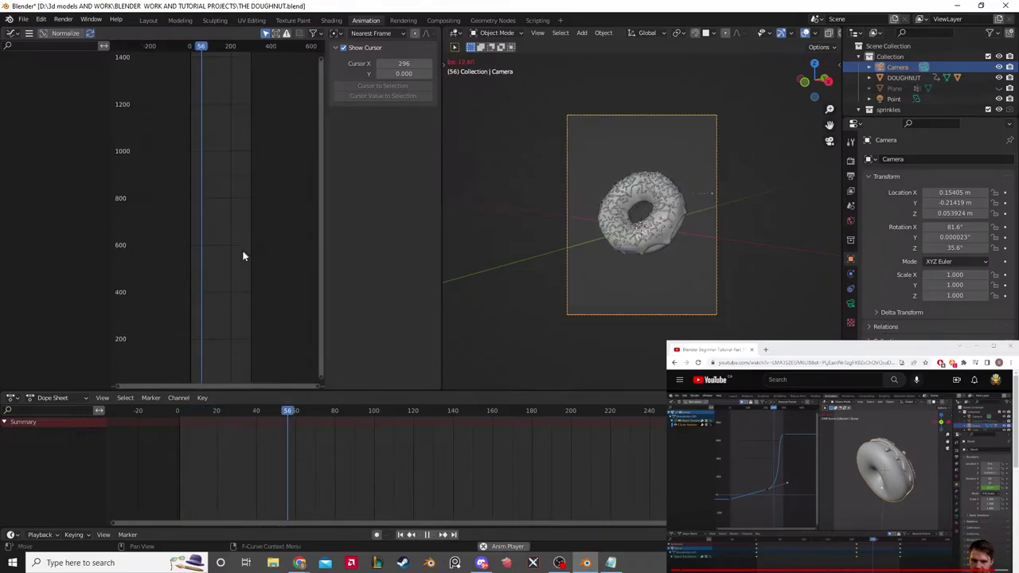
scroll(247, 239, down, 3)
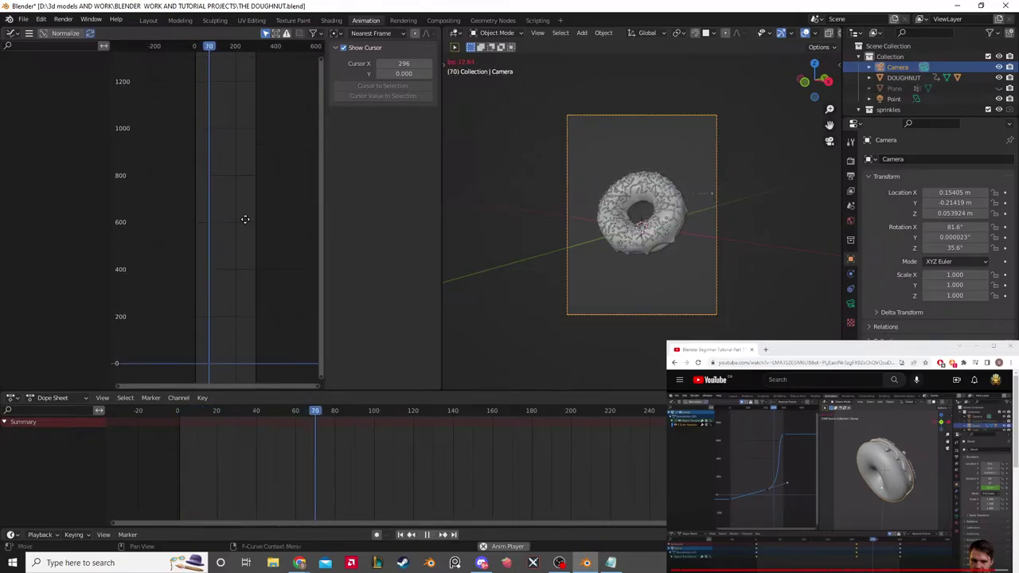
click(672, 239)
scroll(248, 239, up, 1)
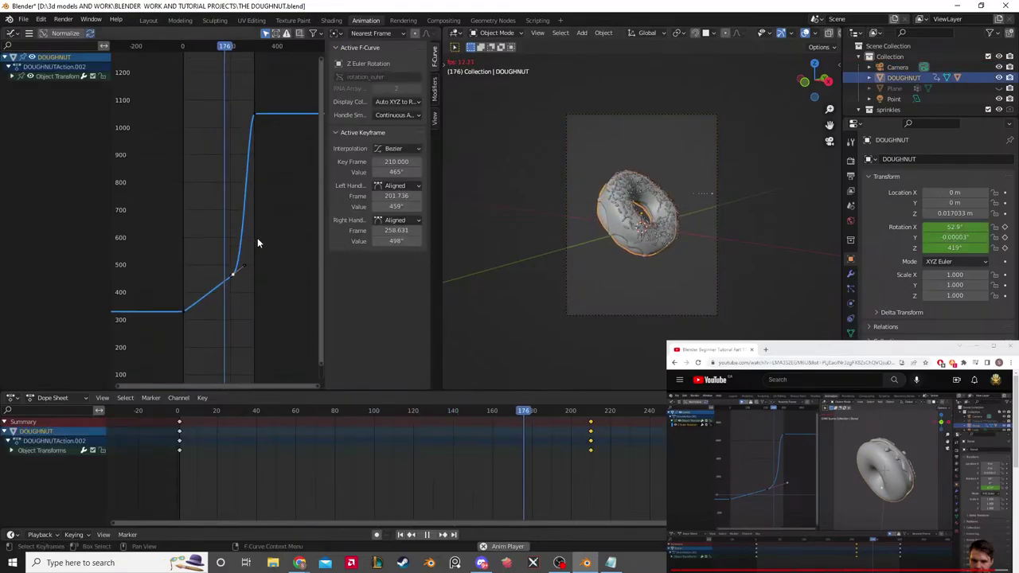
scroll(800, 278, up, 1)
scroll(801, 277, up, 1)
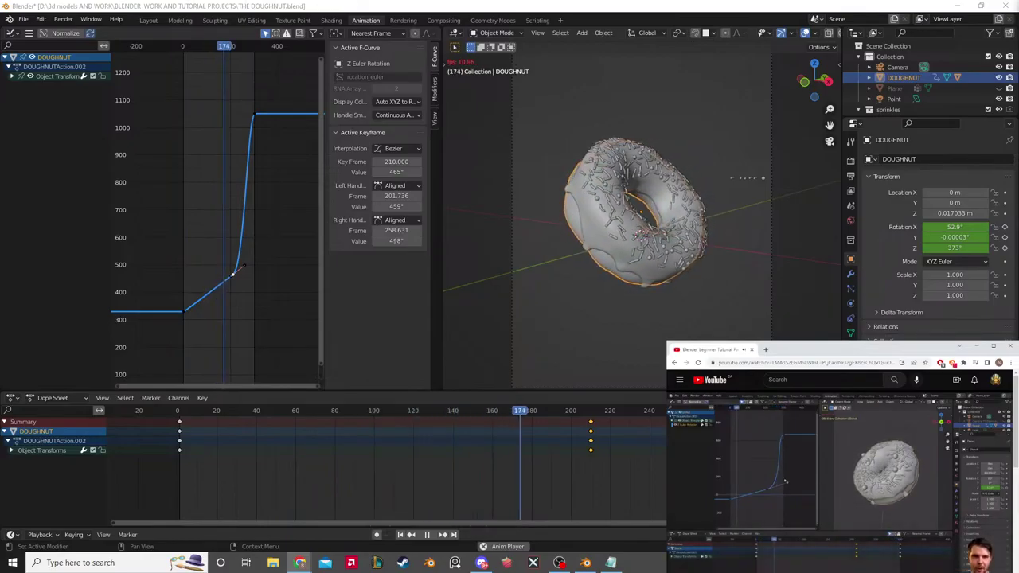
click(254, 115)
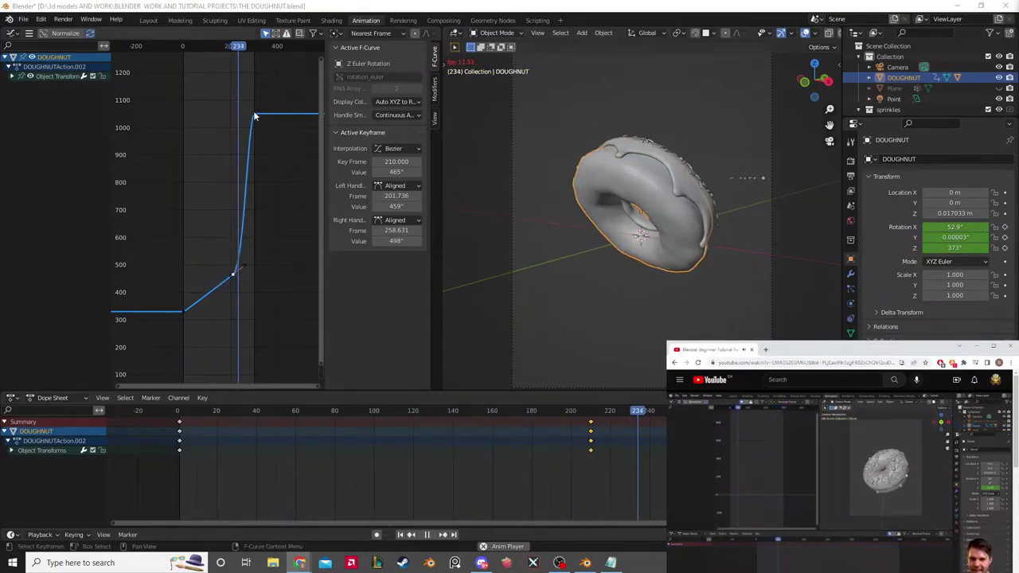
click(183, 312)
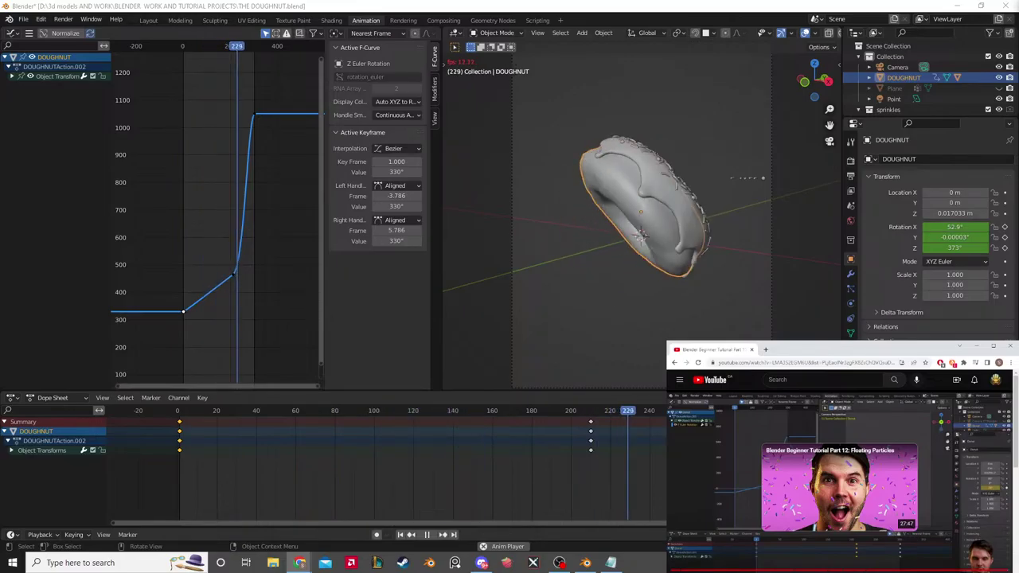
scroll(835, 462, down, 1)
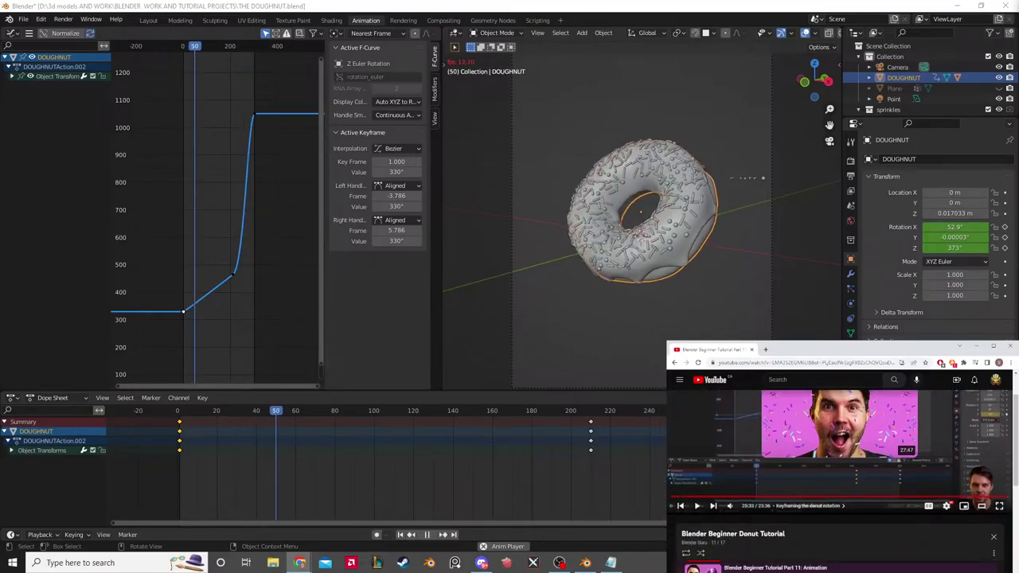
click(483, 268)
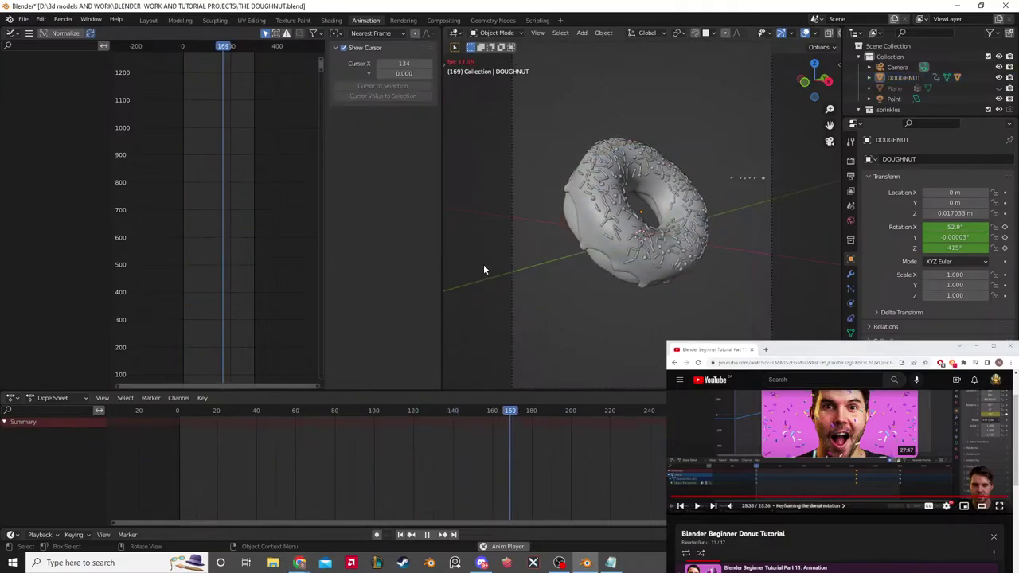
Step: Stop playback at frame 181 and save THE DOUGHNUT.blend via File > Save
key(space)
click(23, 18)
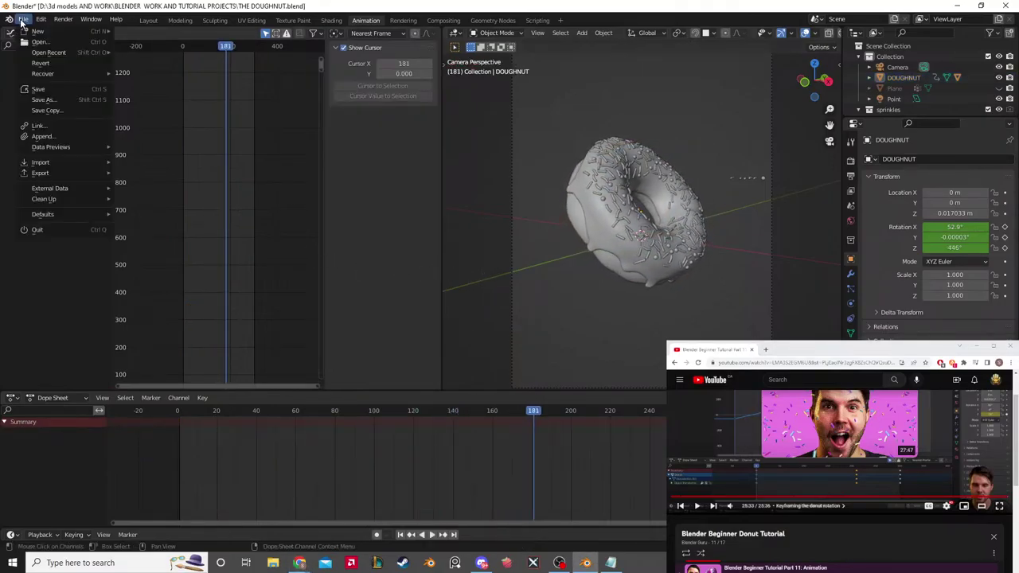
click(49, 89)
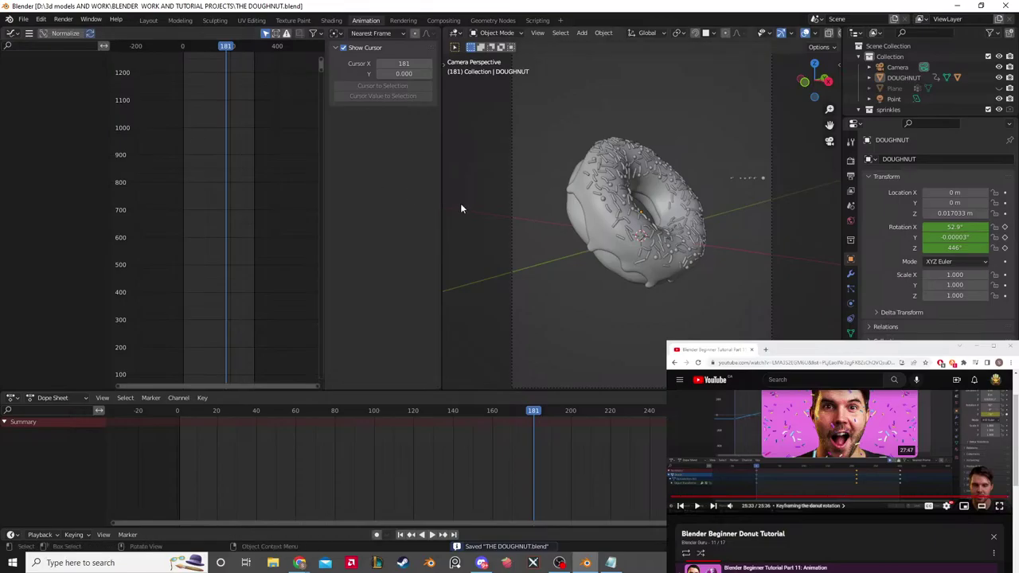